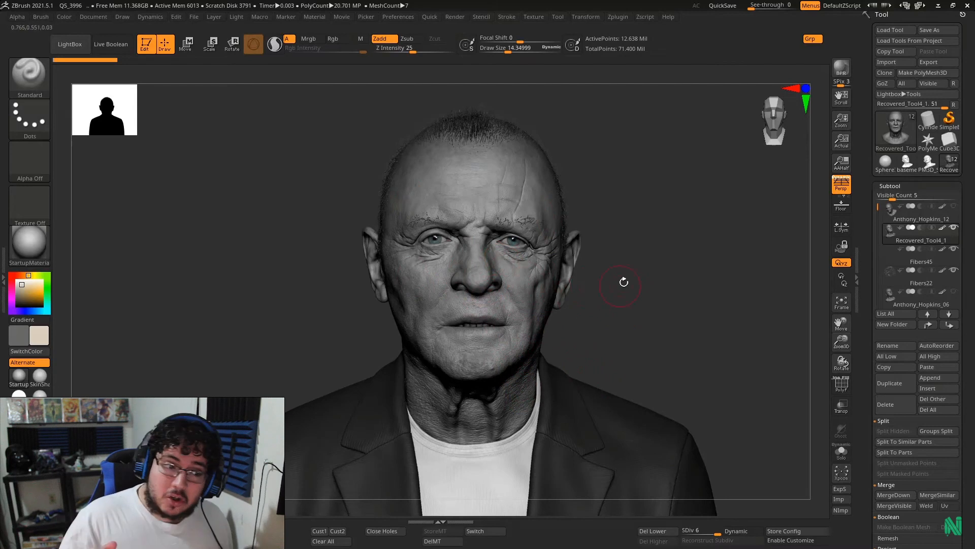
Step: Show the layers of the head subtool in ZBrush
{"action": "mouse_move", "coordinate": [912, 240]}
{"action": "key", "text": "shift"}
{"action": "left_click_drag", "start_coordinate": [912, 240], "coordinate": [898, 346]}
{"action": "left_click", "coordinate": [889, 321]}
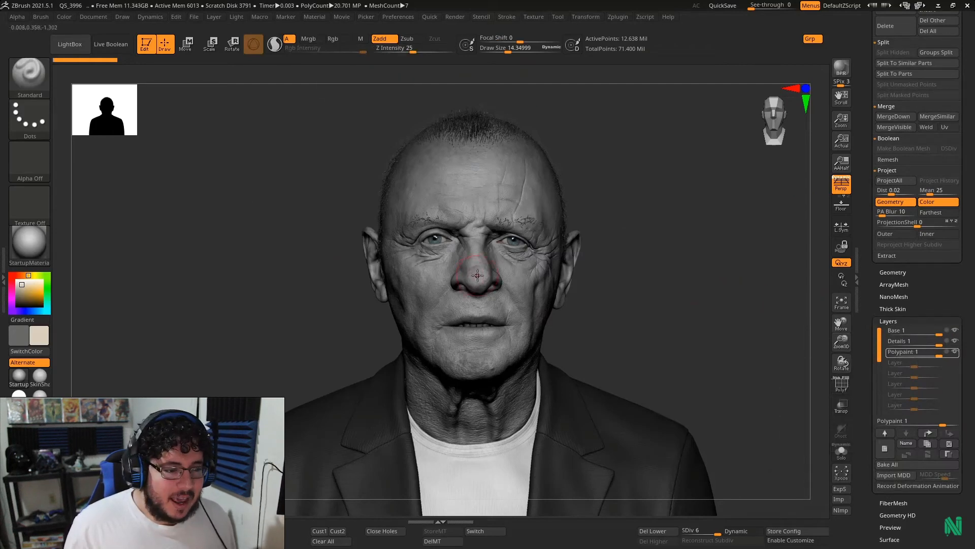
Step: Browse the available materials and expand the modifiers of StartupMaterial
{"action": "left_click", "coordinate": [41, 261]}
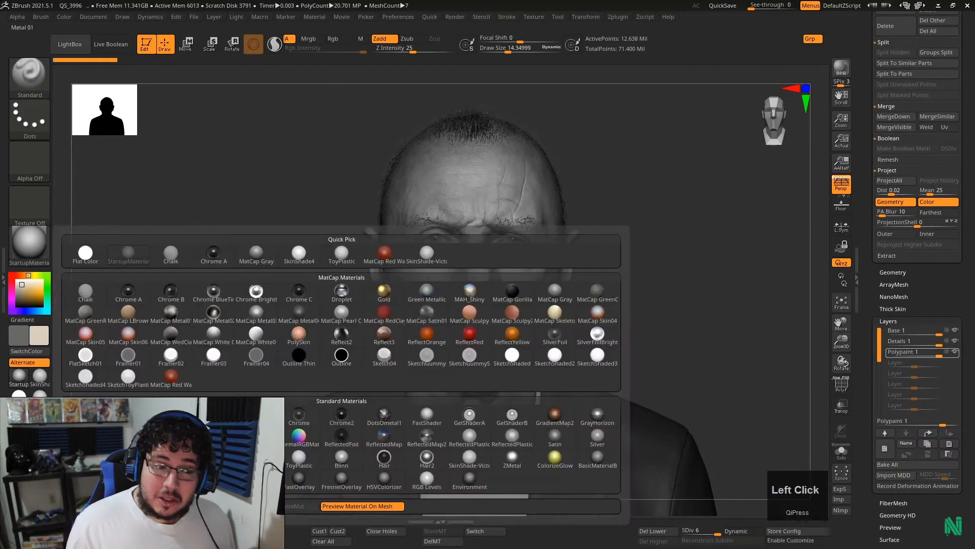
{"action": "left_click", "coordinate": [308, 253]}
{"action": "left_click", "coordinate": [314, 16]}
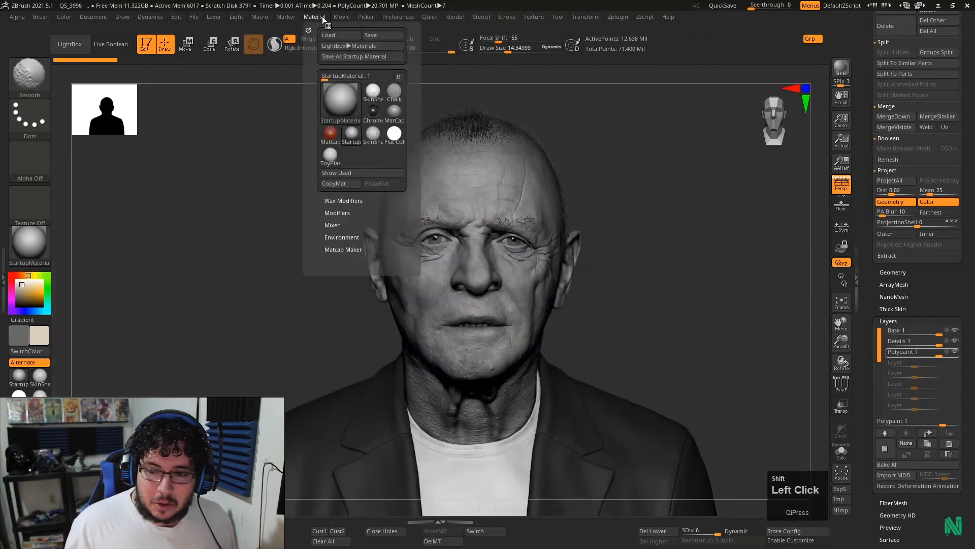
{"action": "left_click", "coordinate": [337, 212]}
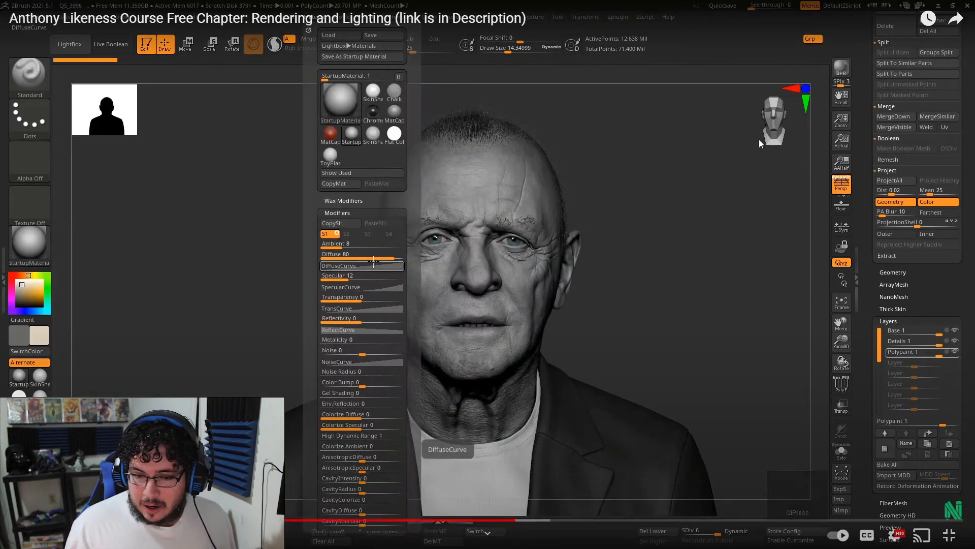
Step: Leave the full-screen video and minimize its window to switch to Maya with the firefly scene
{"action": "left_click", "coordinate": [949, 537]}
{"action": "left_click", "coordinate": [917, 7]}
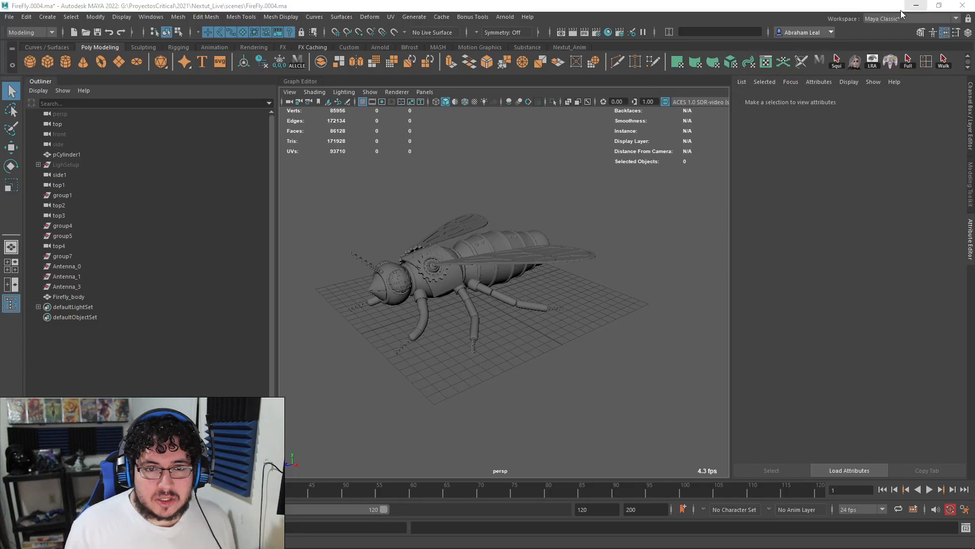
Step: Select the Firefly_body mesh and open its UV layout in the UV Editor
{"action": "right_click_drag", "start_coordinate": [516, 277], "coordinate": [675, 213], "text": "alt"}
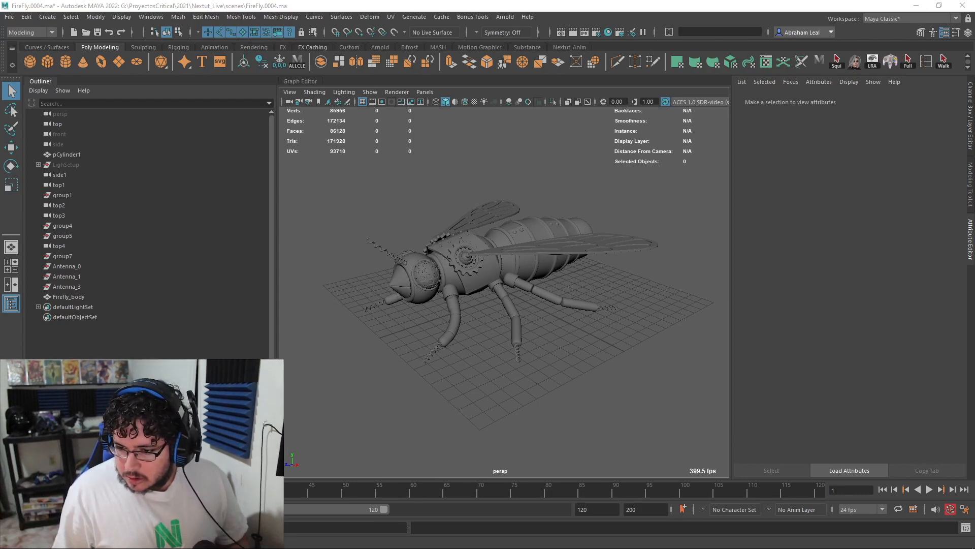
{"action": "left_click_drag", "start_coordinate": [661, 334], "coordinate": [627, 307], "text": "alt"}
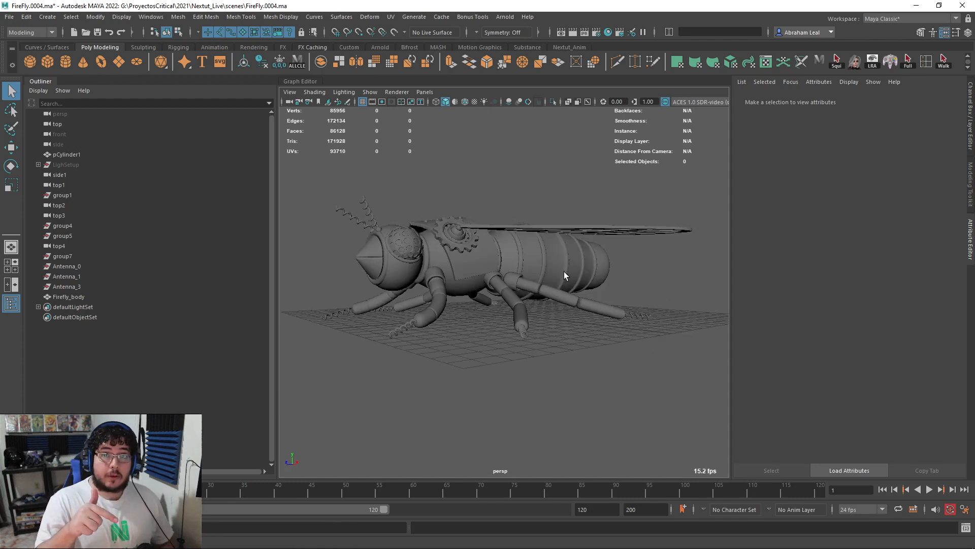
{"action": "left_click_drag", "start_coordinate": [564, 272], "coordinate": [475, 342], "text": "alt"}
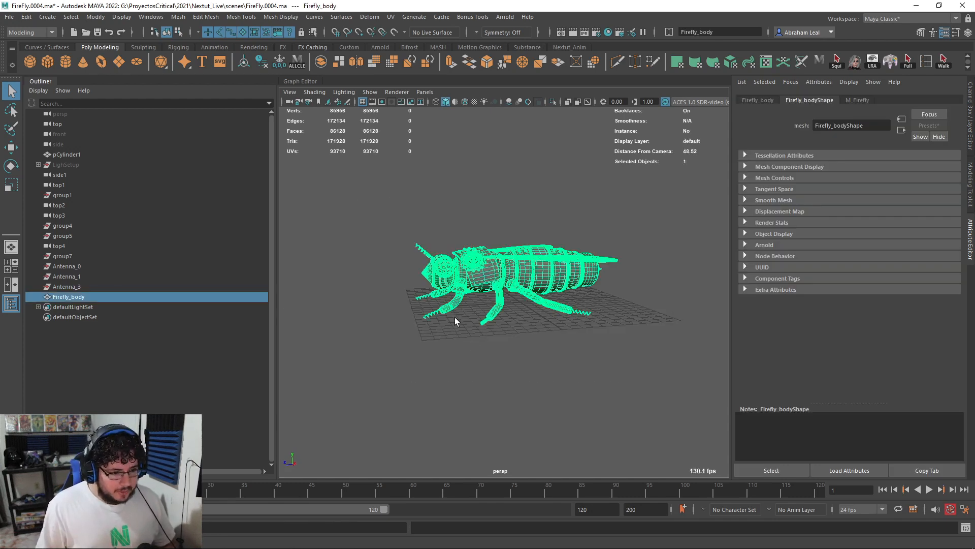
{"action": "left_click", "coordinate": [391, 17]}
{"action": "left_click", "coordinate": [412, 34]}
{"action": "scroll", "coordinate": [349, 268], "scroll_direction": "up", "scroll_amount": 4}
{"action": "scroll", "coordinate": [389, 388], "scroll_direction": "up", "scroll_amount": 5}
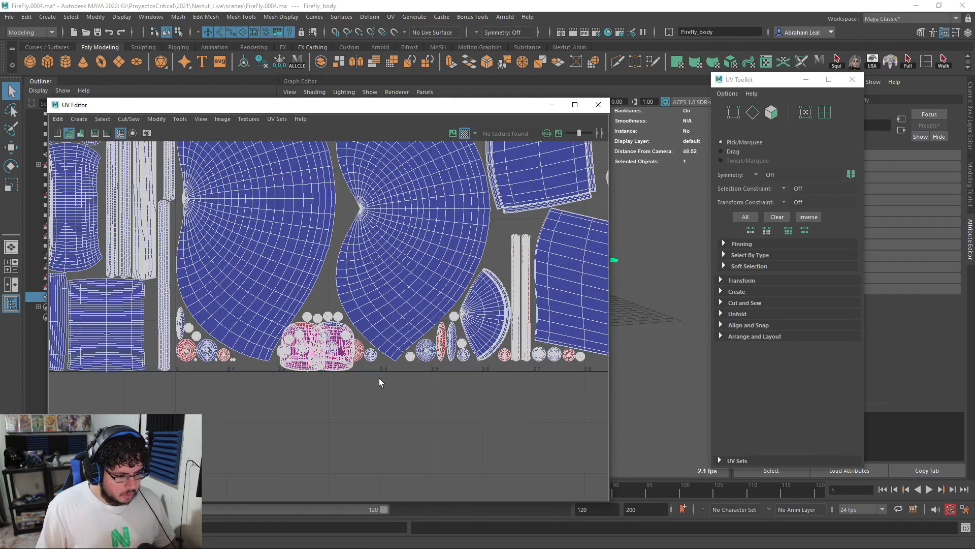
Step: Select the two overlapping UV shells at the lower edge of the layout and isolate their geometry in the viewport
{"action": "right_click_drag", "start_coordinate": [328, 275], "coordinate": [297, 259]}
{"action": "left_click", "coordinate": [296, 292]}
{"action": "left_click", "coordinate": [382, 298], "text": "shift"}
{"action": "left_click", "coordinate": [551, 106]}
{"action": "scroll", "coordinate": [544, 192], "scroll_direction": "up", "scroll_amount": 2}
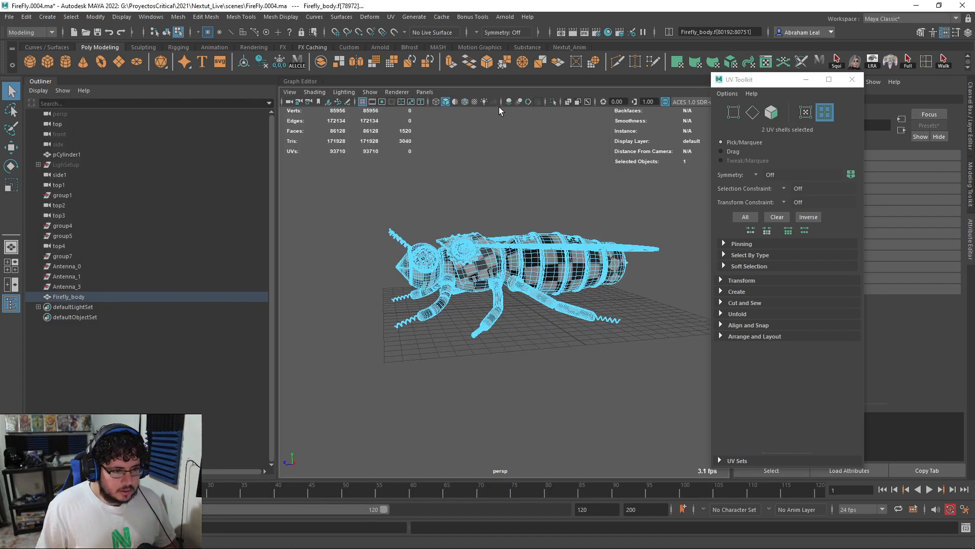
{"action": "left_click", "coordinate": [552, 101]}
{"action": "scroll", "coordinate": [554, 244], "scroll_direction": "up", "scroll_amount": 8}
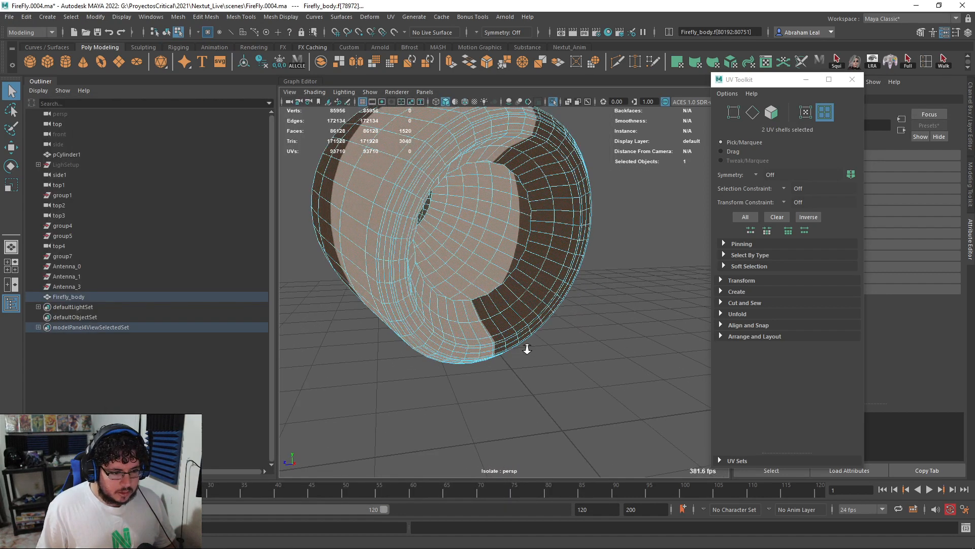
{"action": "right_click_drag", "start_coordinate": [516, 270], "coordinate": [571, 238]}
{"action": "left_click", "coordinate": [681, 190]}
{"action": "left_click_drag", "start_coordinate": [554, 233], "coordinate": [513, 211], "text": "alt"}
{"action": "left_click", "coordinate": [570, 229]}
{"action": "scroll", "coordinate": [536, 230], "scroll_direction": "down", "scroll_amount": 6}
{"action": "left_click", "coordinate": [390, 17]}
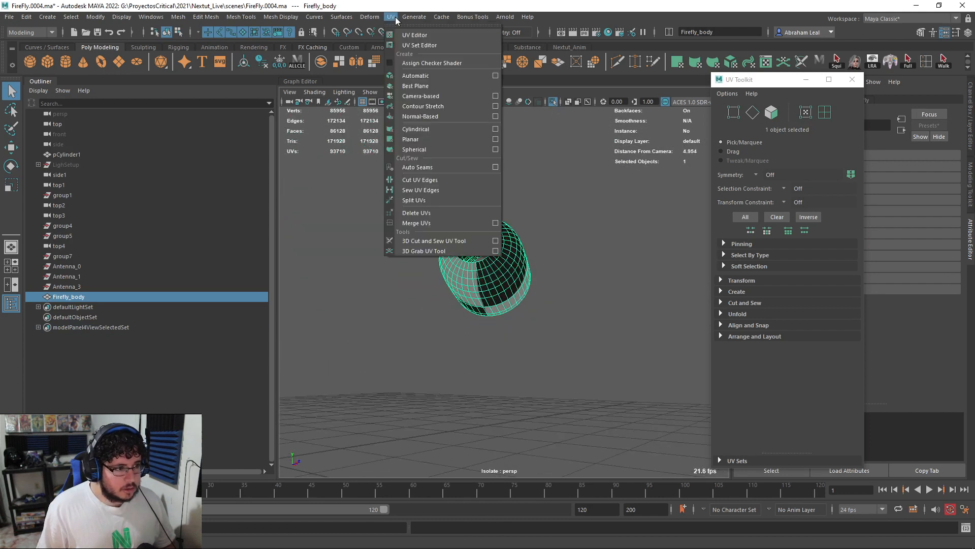
{"action": "left_click", "coordinate": [434, 241]}
{"action": "left_click_drag", "start_coordinate": [441, 254], "coordinate": [457, 269], "text": "alt"}
{"action": "middle_click_drag", "start_coordinate": [458, 269], "coordinate": [484, 269], "text": "alt"}
{"action": "key", "text": "q"}
Step: Select the isolated mesh as an object and reopen the UV Editor showing its complete UV layout
{"action": "right_click_drag", "start_coordinate": [490, 229], "coordinate": [534, 182]}
{"action": "left_click", "coordinate": [526, 278]}
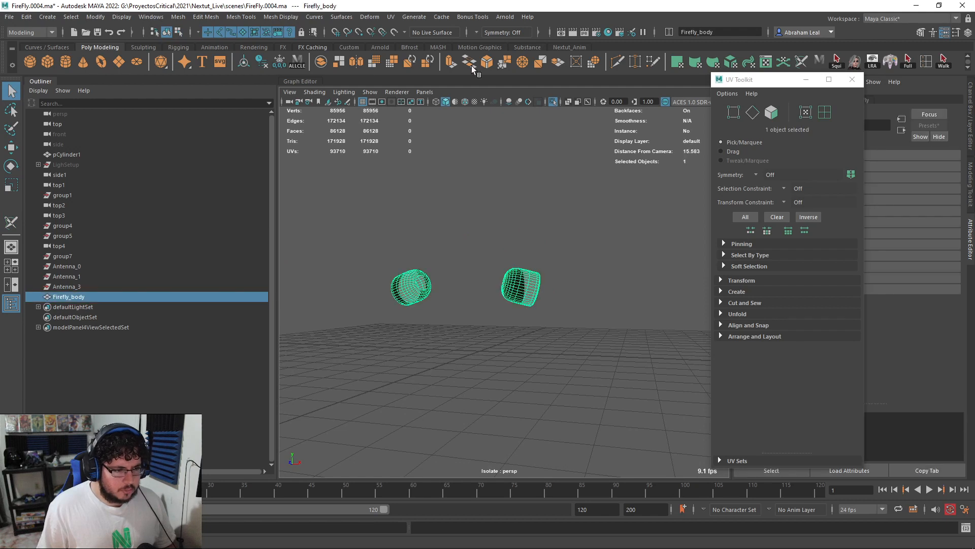
{"action": "left_click", "coordinate": [391, 16]}
{"action": "left_click", "coordinate": [409, 35]}
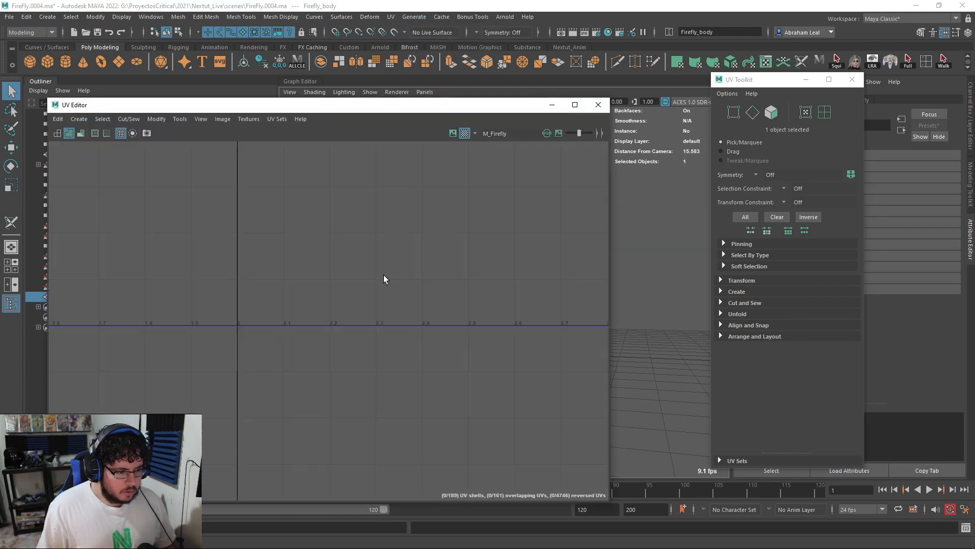
{"action": "right_click_drag", "start_coordinate": [317, 228], "coordinate": [300, 220]}
{"action": "scroll", "coordinate": [301, 220], "scroll_direction": "down", "scroll_amount": 3}
{"action": "middle_click_drag", "start_coordinate": [507, 191], "coordinate": [500, 325], "text": "alt"}
{"action": "scroll", "coordinate": [498, 348], "scroll_direction": "down", "scroll_amount": 3}
{"action": "scroll", "coordinate": [427, 307], "scroll_direction": "down", "scroll_amount": 3}
Step: Select all UV shells of the firefly, unfold them, and inspect the overlap in the last tile
{"action": "right_click_drag", "start_coordinate": [407, 279], "coordinate": [378, 263]}
{"action": "left_click_drag", "start_coordinate": [166, 180], "coordinate": [580, 402]}
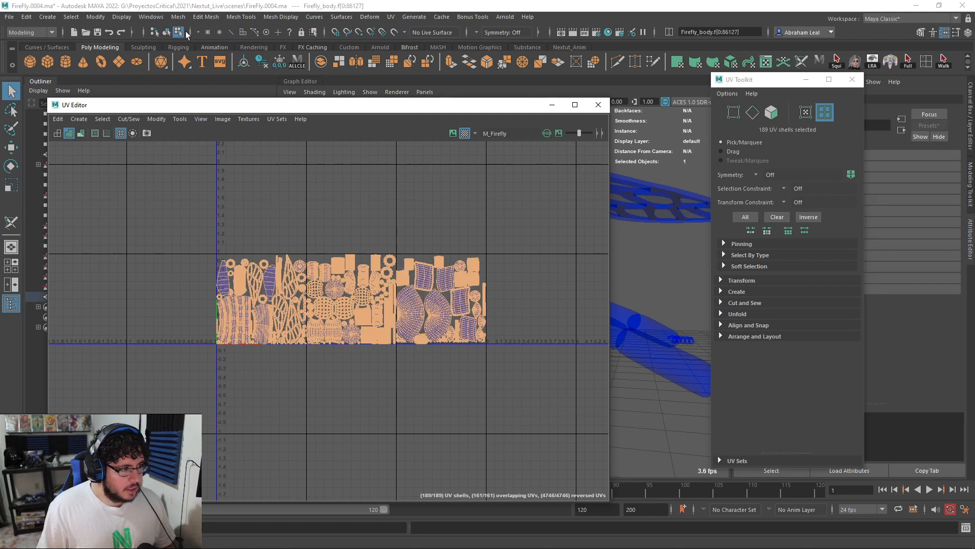
{"action": "left_click", "coordinate": [165, 120]}
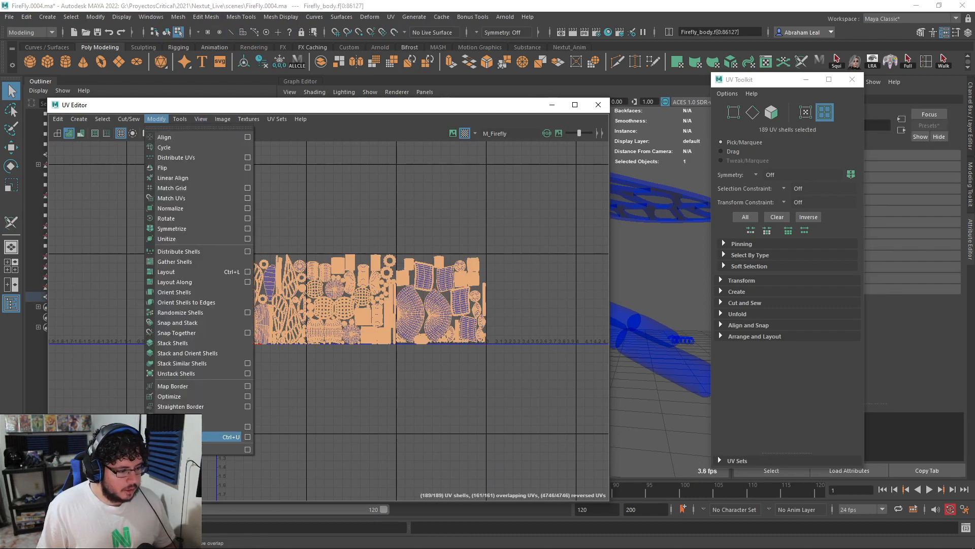
{"action": "left_click", "coordinate": [223, 437]}
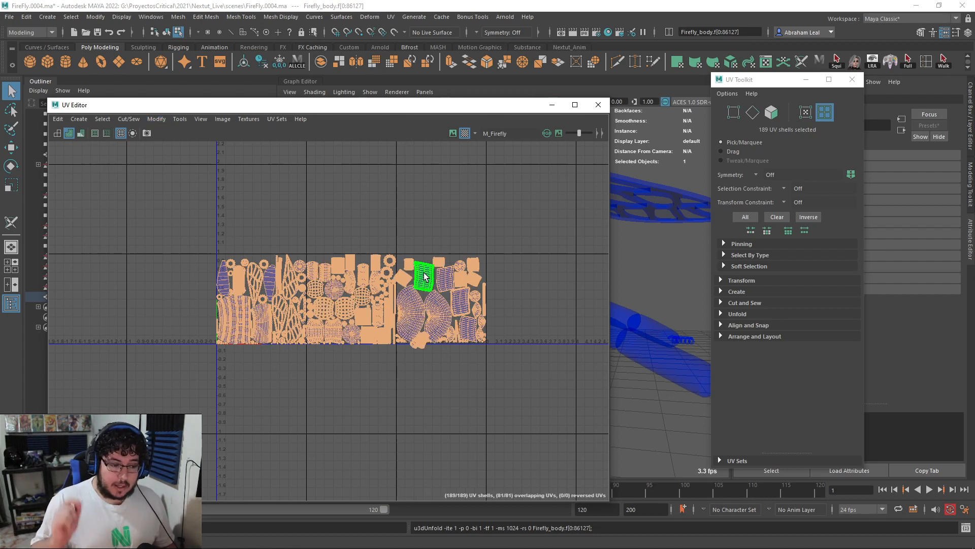
{"action": "scroll", "coordinate": [426, 277], "scroll_direction": "up", "scroll_amount": 5}
{"action": "scroll", "coordinate": [480, 338], "scroll_direction": "down", "scroll_amount": 5}
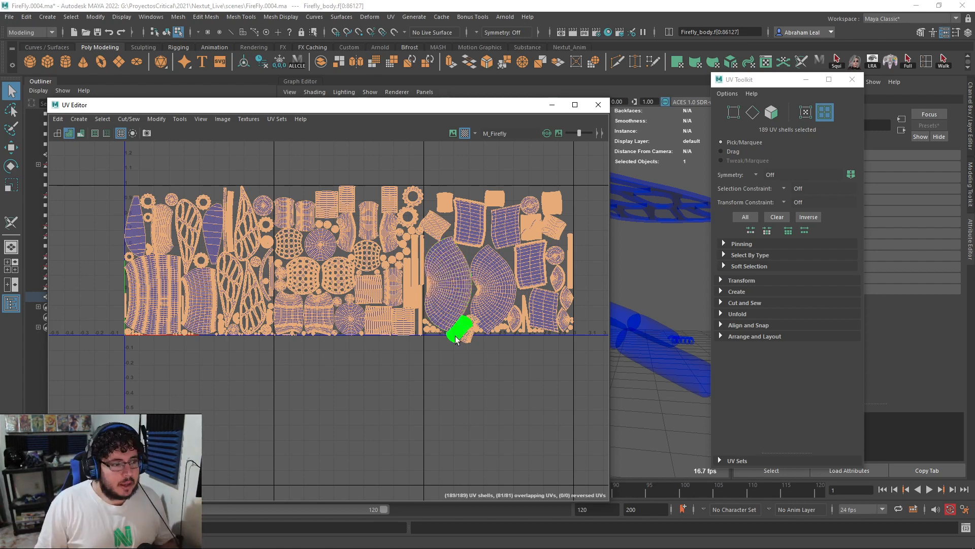
{"action": "scroll", "coordinate": [474, 317], "scroll_direction": "up", "scroll_amount": 6}
{"action": "key", "text": "a"}
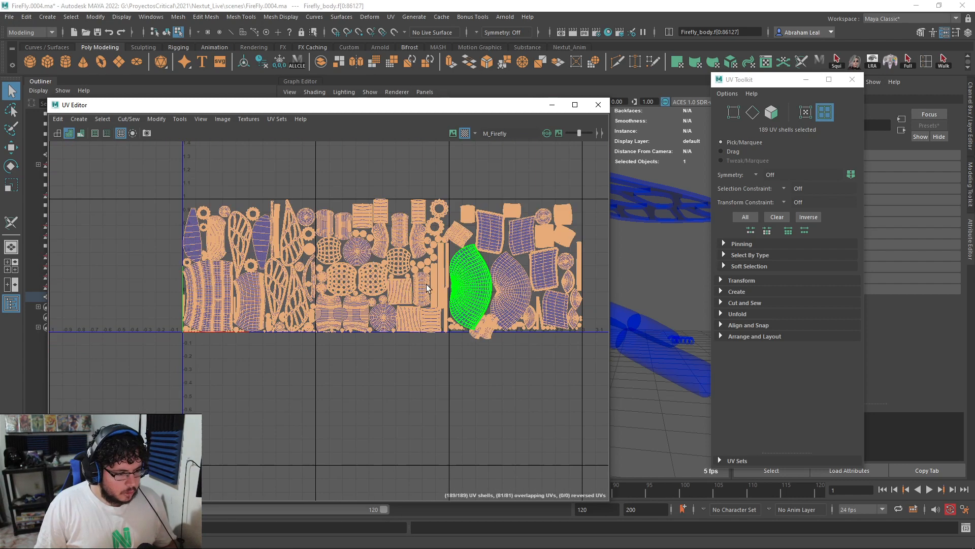
Step: Lay out all UV shells of the firefly with Tiles U set to 3, using the Unfold3D method
{"action": "right_click_drag", "start_coordinate": [348, 269], "coordinate": [356, 315]}
{"action": "left_click_drag", "start_coordinate": [154, 170], "coordinate": [611, 371]}
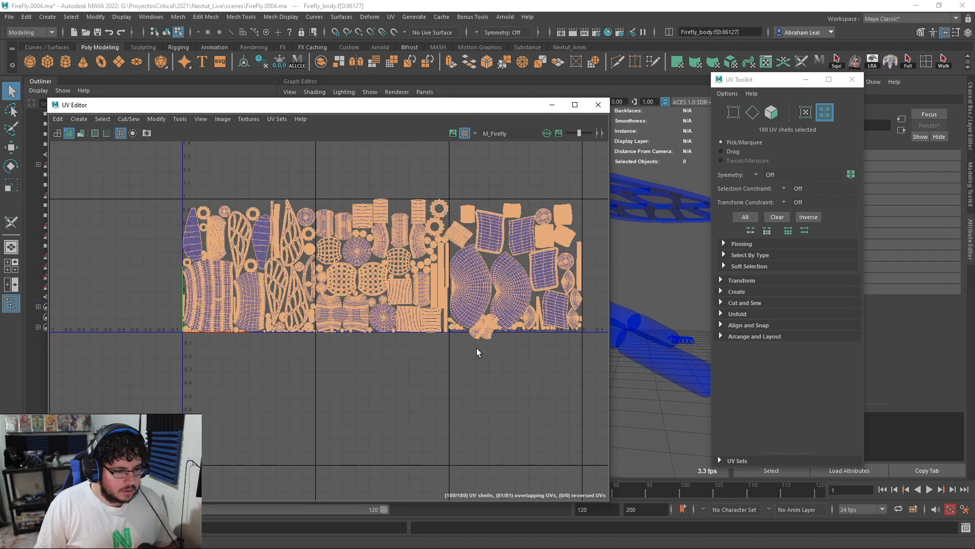
{"action": "left_click", "coordinate": [156, 119]}
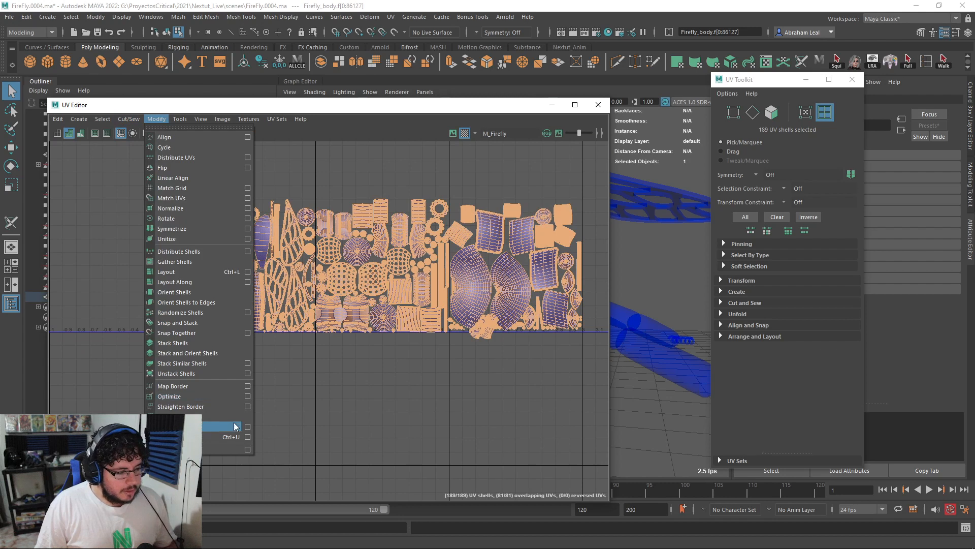
{"action": "left_click", "coordinate": [247, 272]}
{"action": "left_click_drag", "start_coordinate": [762, 126], "coordinate": [564, 73]}
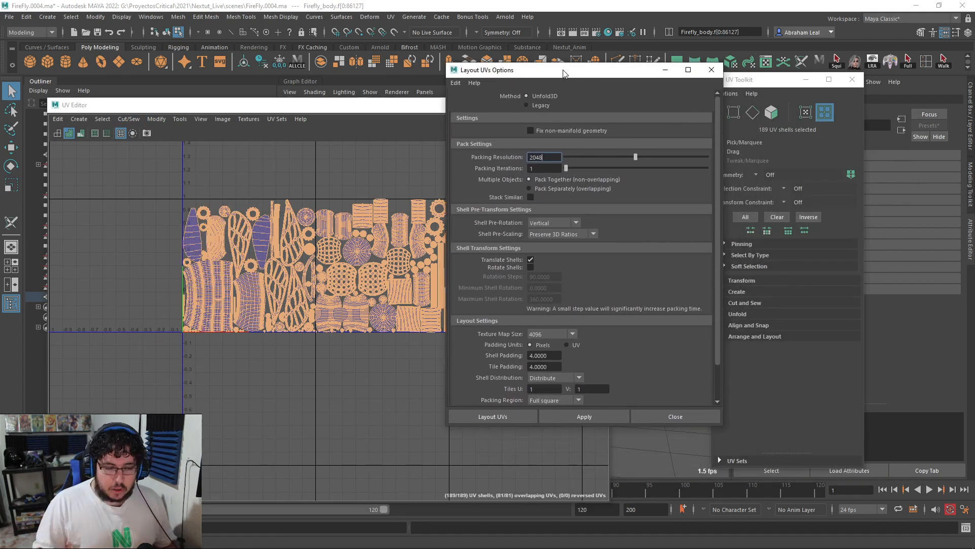
{"action": "scroll", "coordinate": [529, 386], "scroll_direction": "down", "scroll_amount": 2}
{"action": "left_click", "coordinate": [558, 359]}
{"action": "type", "text": "3"}
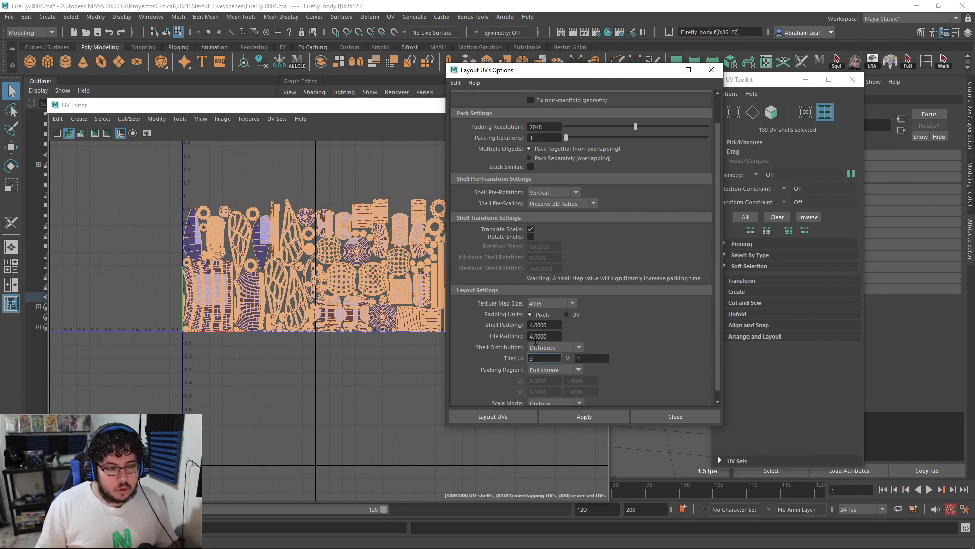
{"action": "scroll", "coordinate": [586, 261], "scroll_direction": "up", "scroll_amount": 2}
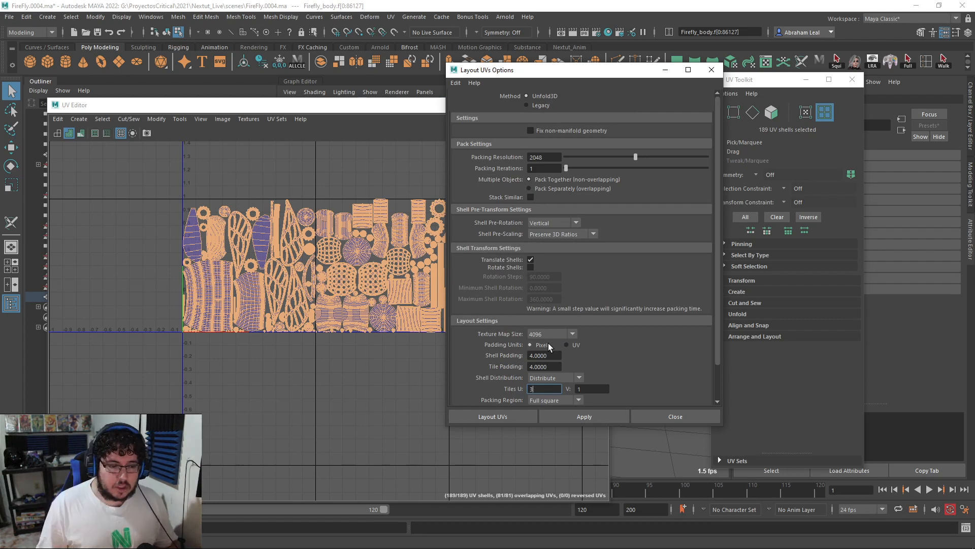
{"action": "left_click", "coordinate": [584, 418]}
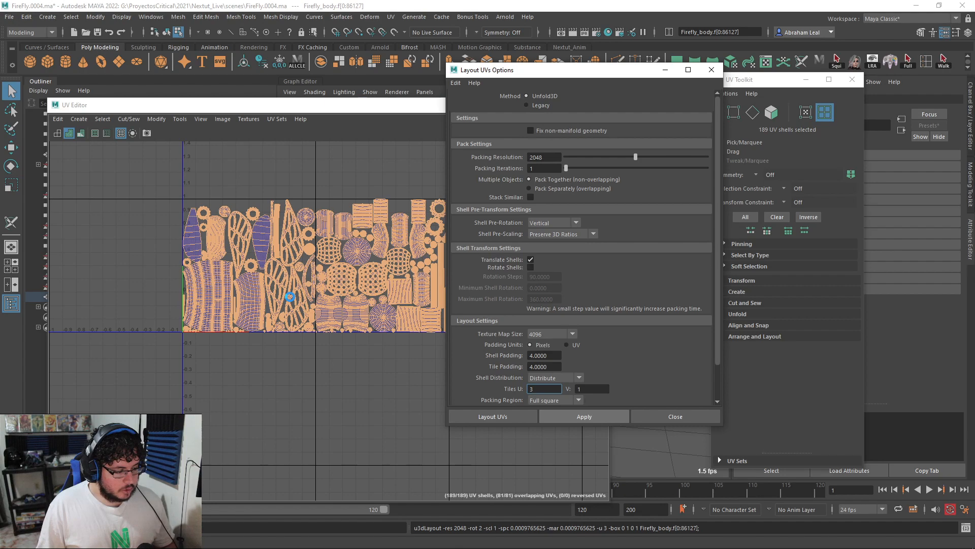
Step: Inspect the repacked UV tiles and close the UV Editor, Layout UVs Options and UV Toolkit windows
{"action": "left_click", "coordinate": [330, 425]}
{"action": "scroll", "coordinate": [442, 330], "scroll_direction": "up", "scroll_amount": 8}
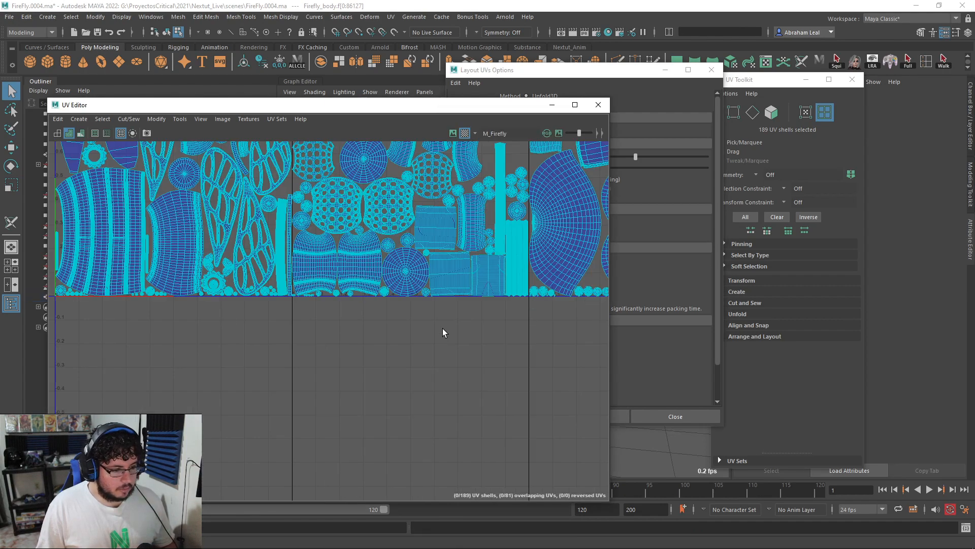
{"action": "scroll", "coordinate": [376, 390], "scroll_direction": "down", "scroll_amount": 8}
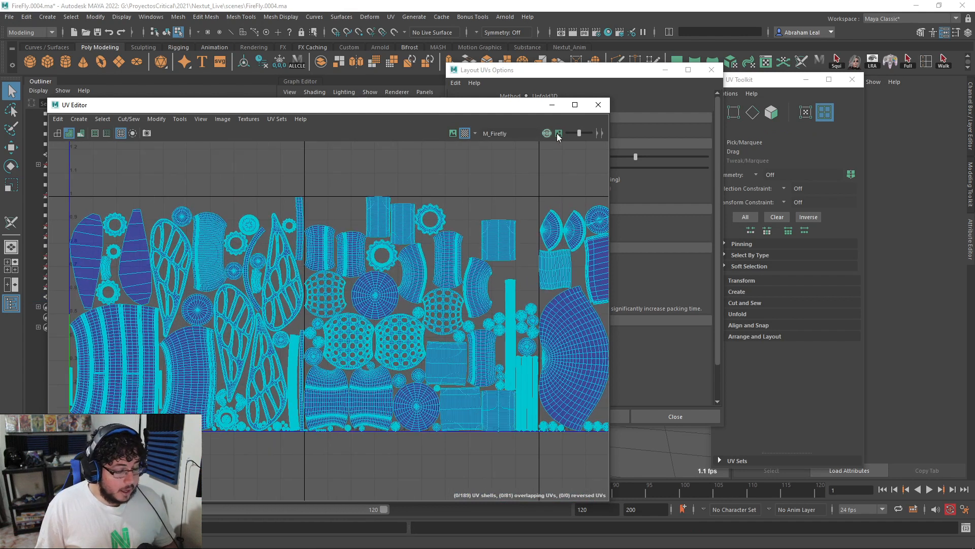
{"action": "left_click", "coordinate": [598, 105]}
{"action": "left_click", "coordinate": [711, 69]}
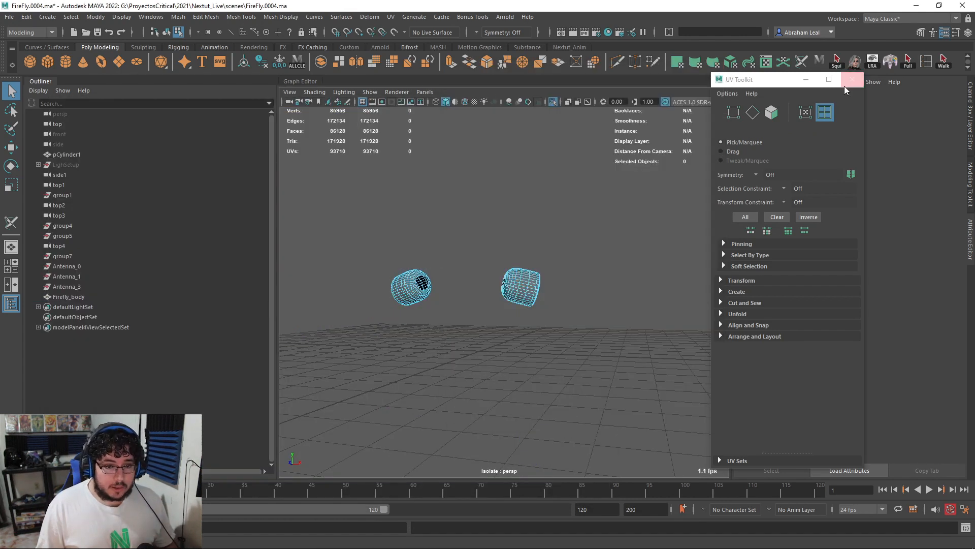
{"action": "left_click", "coordinate": [845, 86]}
Step: Return to object mode, turn off isolation, and select the whole firefly mesh with smooth preview off
{"action": "right_click_drag", "start_coordinate": [483, 282], "coordinate": [544, 179]}
{"action": "left_click", "coordinate": [553, 103]}
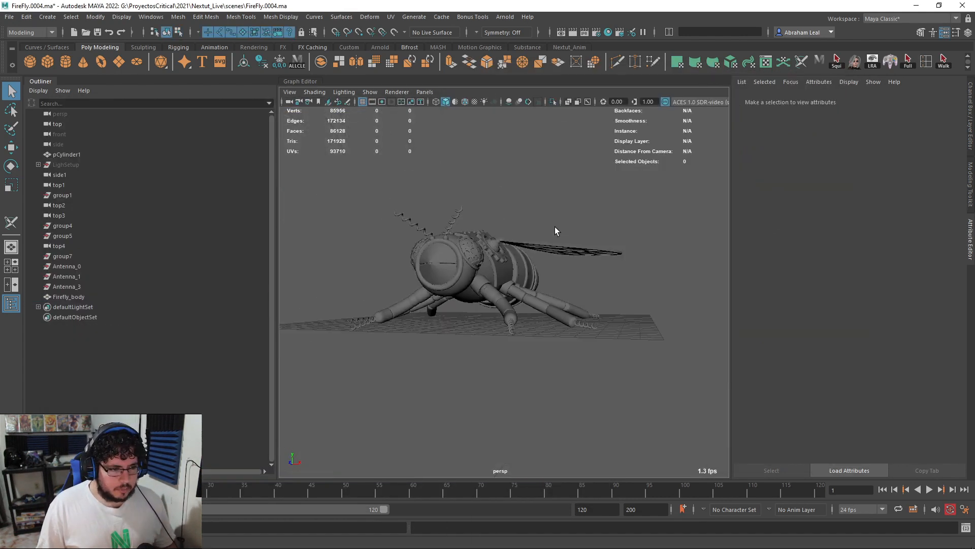
{"action": "scroll", "coordinate": [569, 221], "scroll_direction": "down", "scroll_amount": 5}
{"action": "left_click_drag", "start_coordinate": [635, 208], "coordinate": [320, 420]}
{"action": "left_click_drag", "start_coordinate": [319, 420], "coordinate": [386, 351], "text": "alt"}
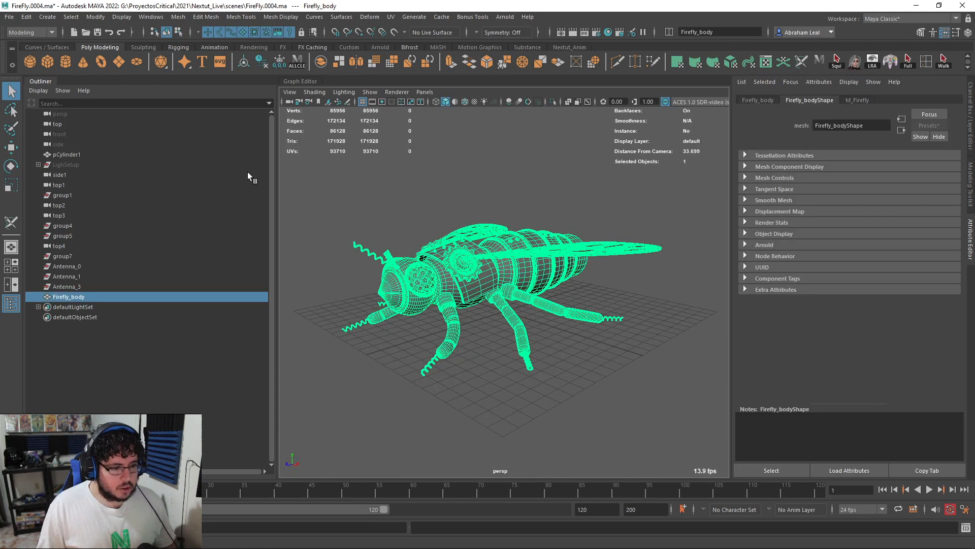
{"action": "key", "text": "3"}
{"action": "key", "text": "1"}
Step: Check the Export Selection options for the firefly, including the export file type, and close them
{"action": "left_click", "coordinate": [9, 17]}
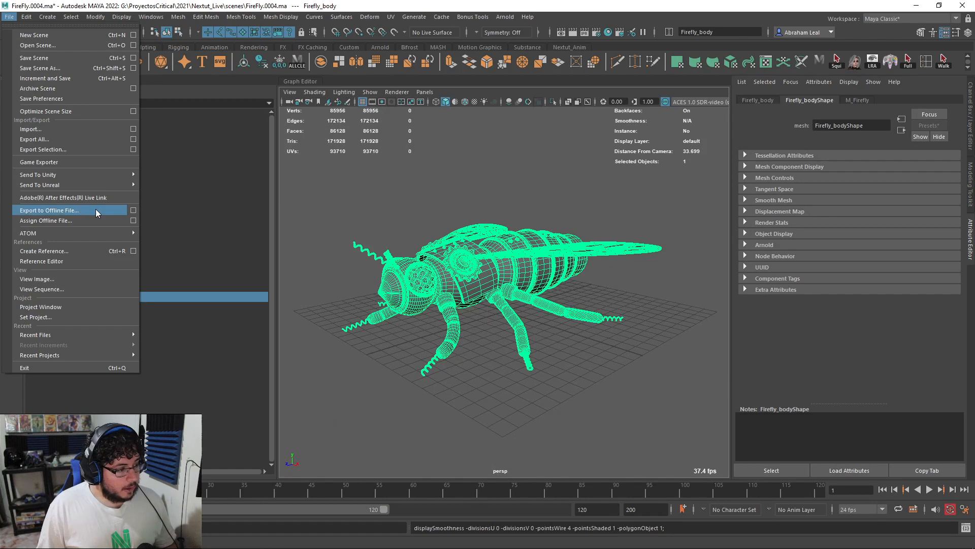
{"action": "left_click", "coordinate": [132, 150]}
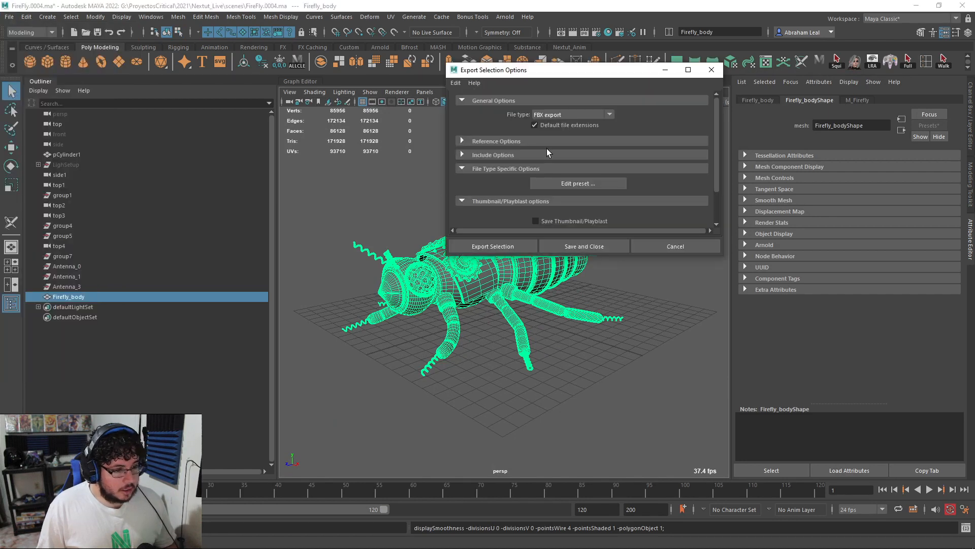
{"action": "left_click", "coordinate": [711, 70]}
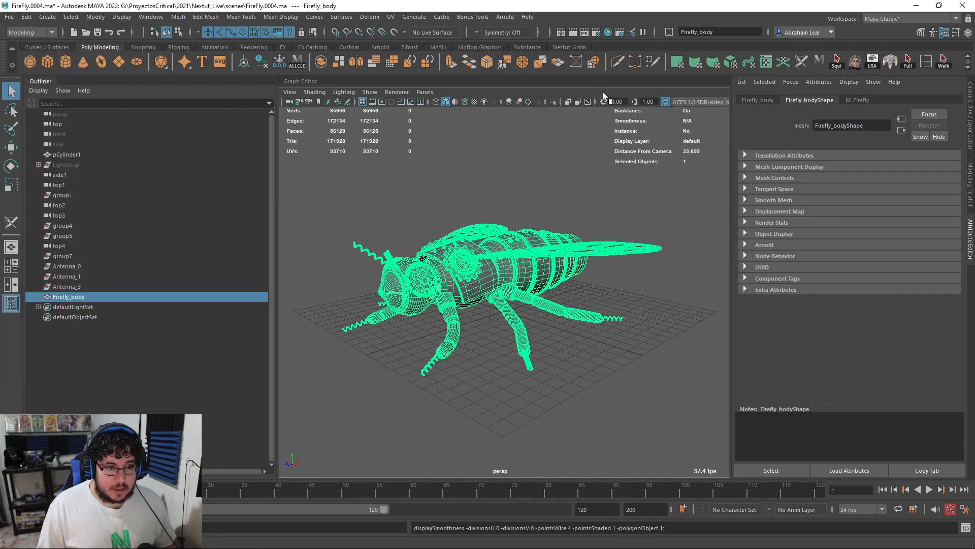
Step: Search the Plug-in Manager for "fbx" to check that the FBX plug-ins are loaded, and close it
{"action": "left_click", "coordinate": [151, 17]}
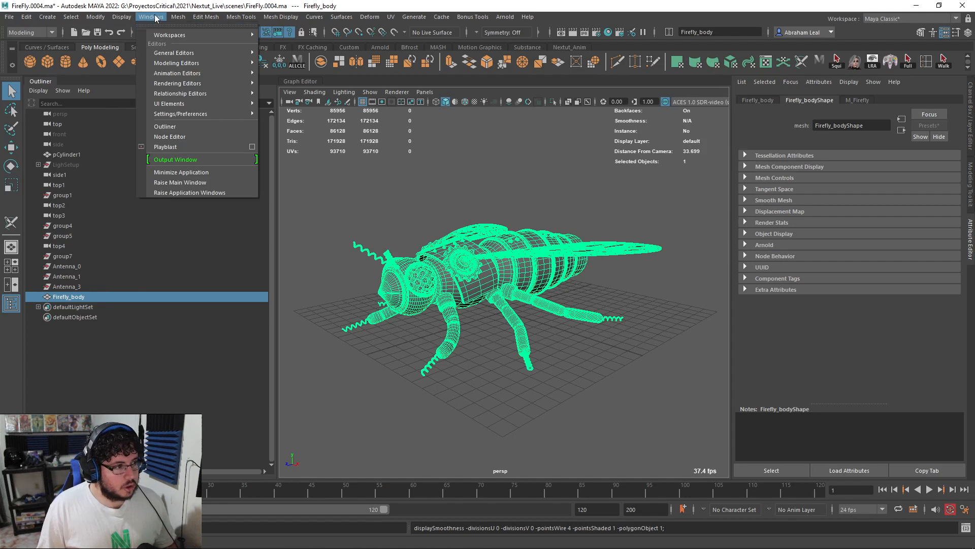
{"action": "mouse_move", "coordinate": [186, 114]}
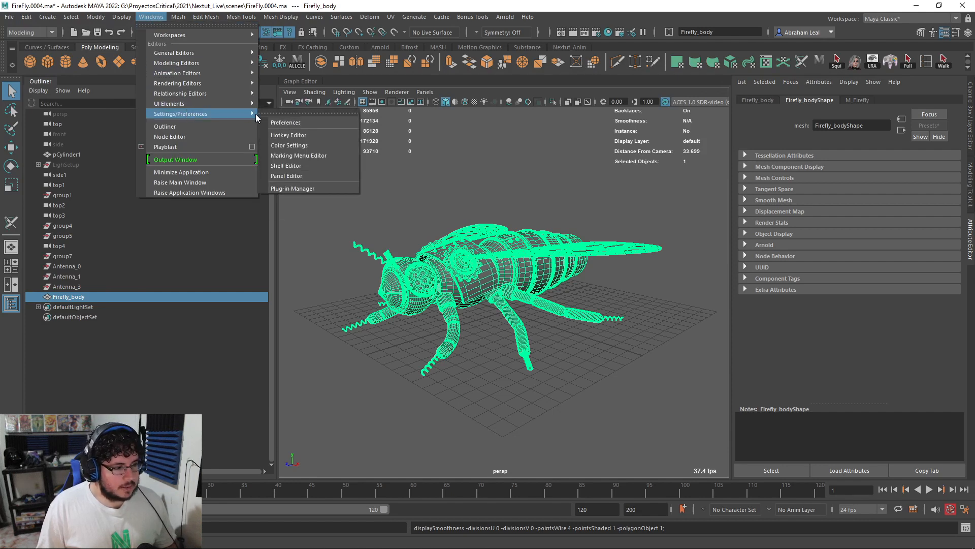
{"action": "left_click", "coordinate": [292, 188]}
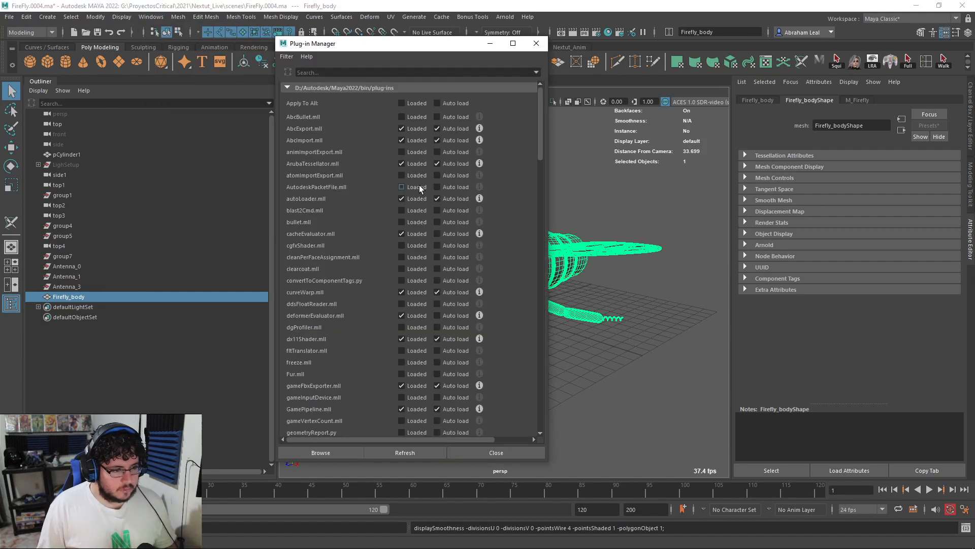
{"action": "left_click", "coordinate": [395, 72]}
{"action": "type", "text": "fbx"}
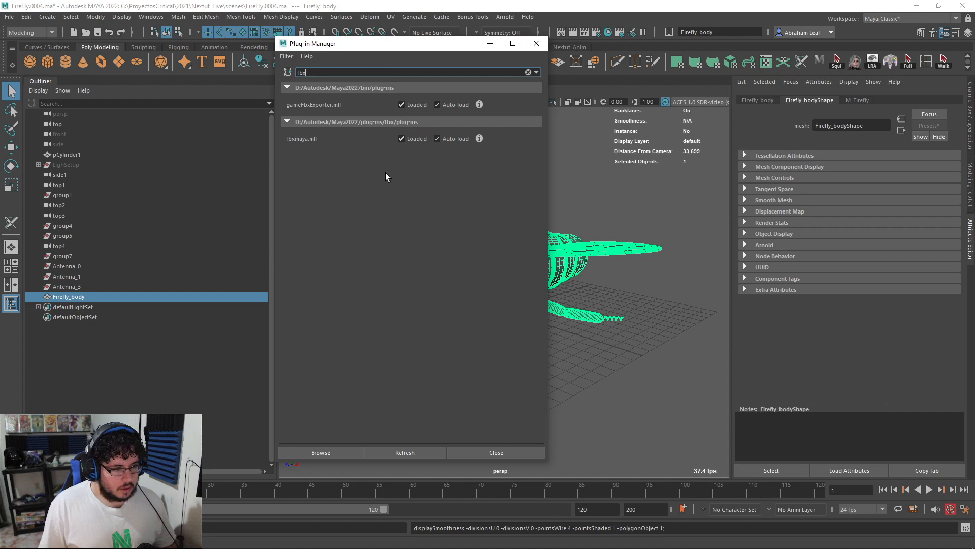
{"action": "left_click", "coordinate": [536, 43]}
Step: Start an FBX export of the selected firefly, choosing the existing Firefly.fbx in the project's assets/Firefly folder as the target
{"action": "left_click", "coordinate": [10, 17]}
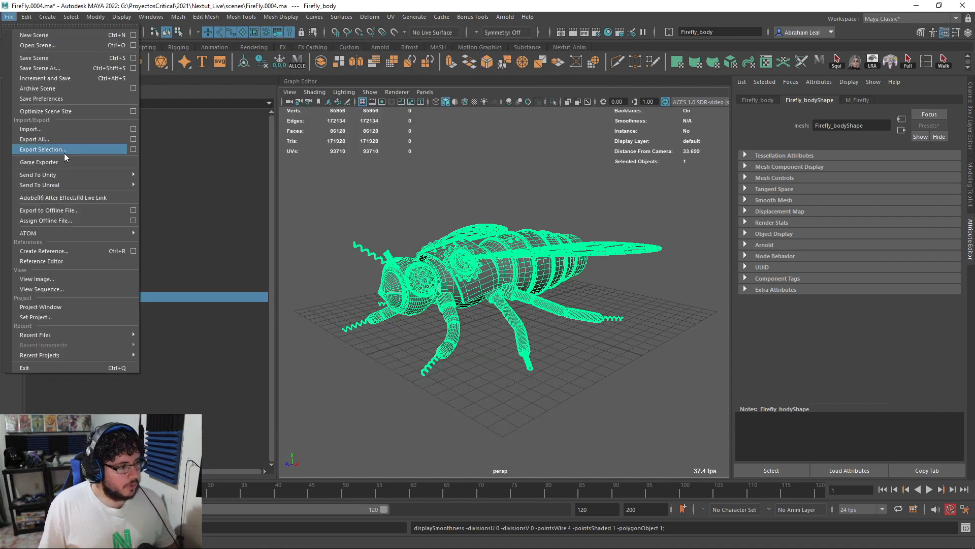
{"action": "left_click", "coordinate": [134, 150]}
{"action": "left_click", "coordinate": [721, 65]}
{"action": "left_click", "coordinate": [9, 17]}
{"action": "left_click", "coordinate": [60, 154]}
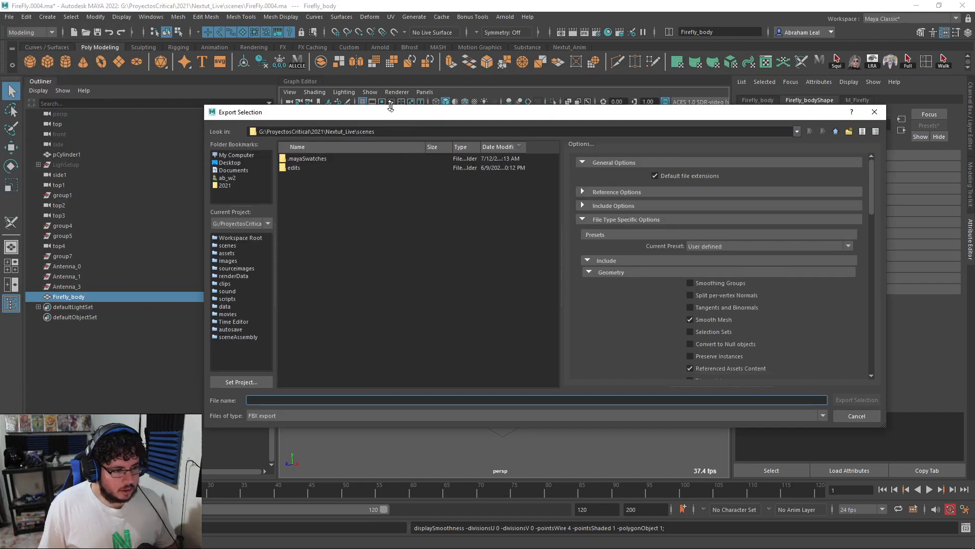
{"action": "left_click", "coordinate": [227, 243]}
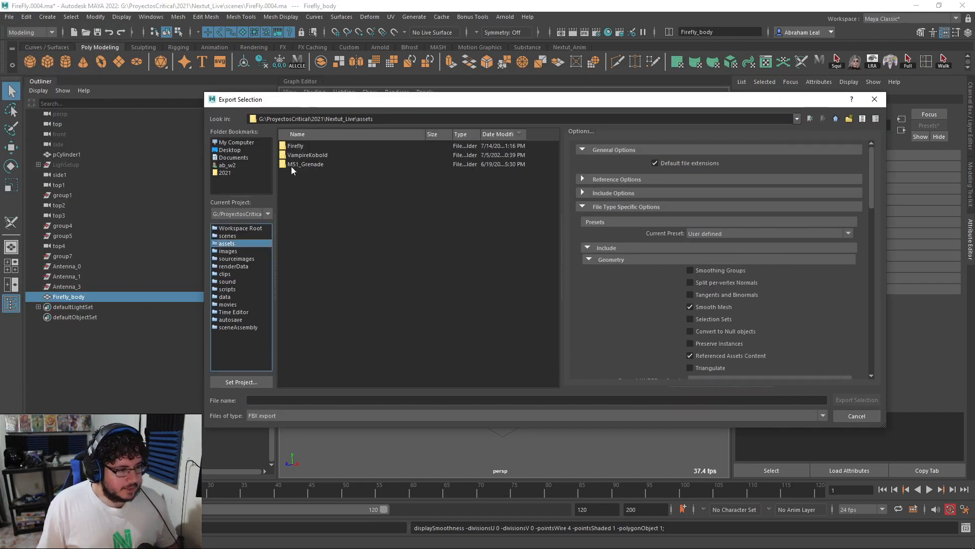
{"action": "double_click", "coordinate": [295, 146]}
{"action": "left_click", "coordinate": [312, 146]}
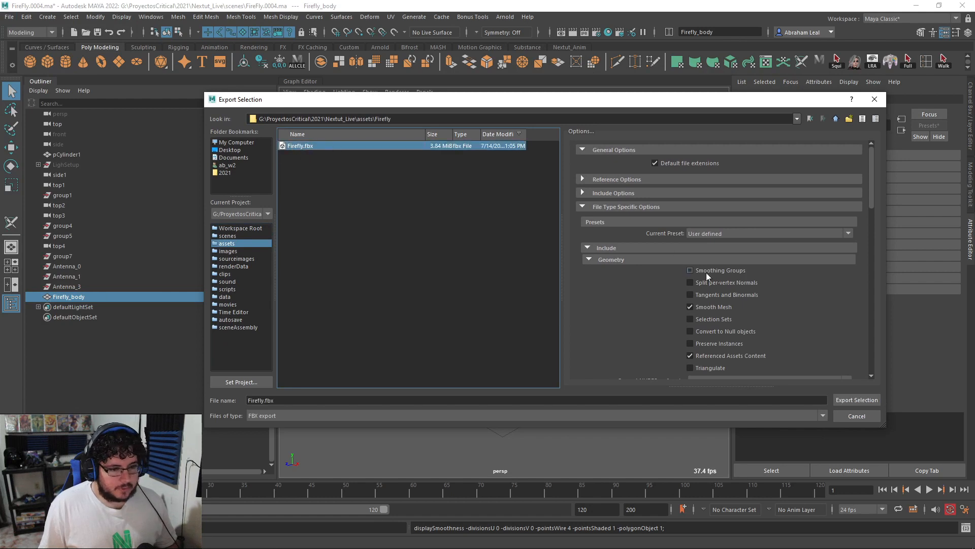
Step: Disable Animation in the FBX options and export the selection, replacing the existing Firefly.fbx
{"action": "scroll", "coordinate": [705, 305], "scroll_direction": "down", "scroll_amount": 1}
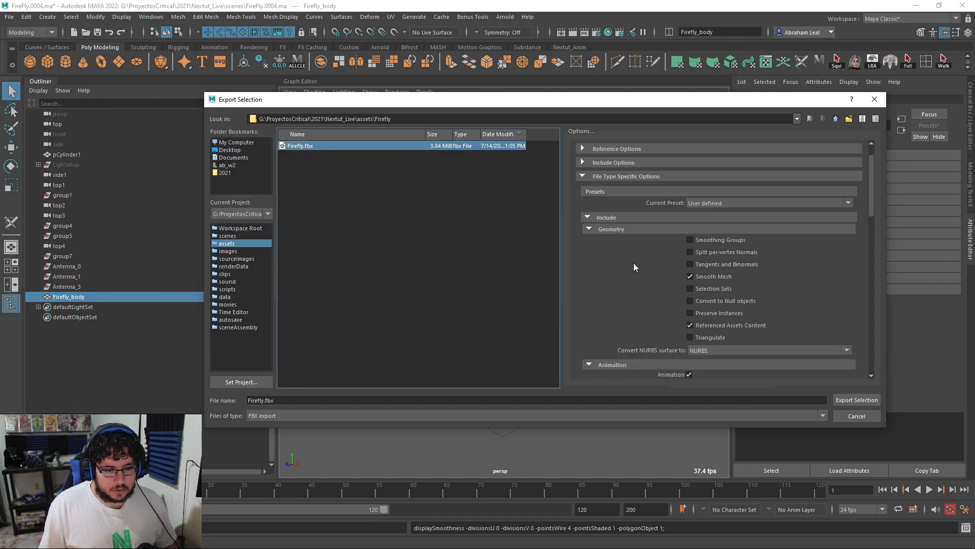
{"action": "scroll", "coordinate": [660, 300], "scroll_direction": "down", "scroll_amount": 3}
{"action": "left_click", "coordinate": [689, 283]}
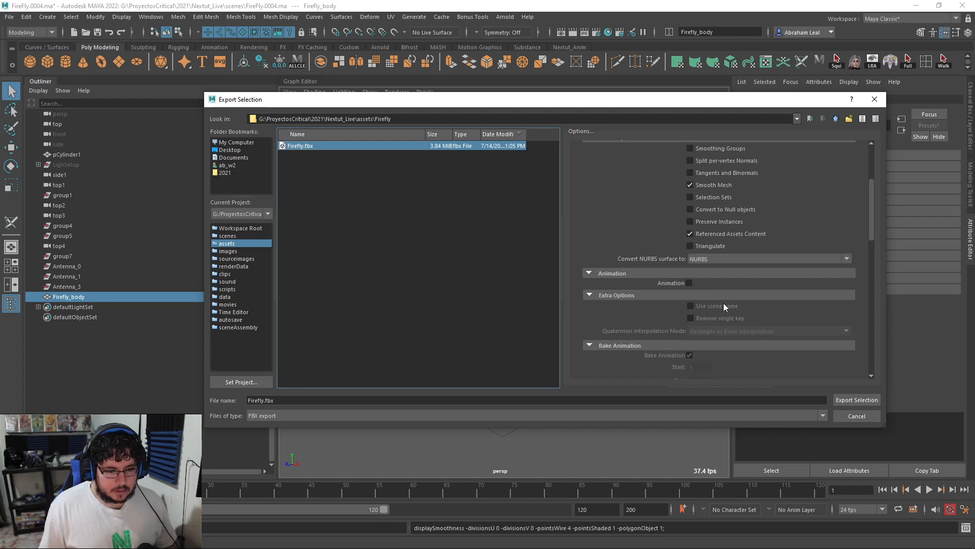
{"action": "scroll", "coordinate": [705, 296], "scroll_direction": "down", "scroll_amount": 8}
{"action": "scroll", "coordinate": [703, 294], "scroll_direction": "down", "scroll_amount": 6}
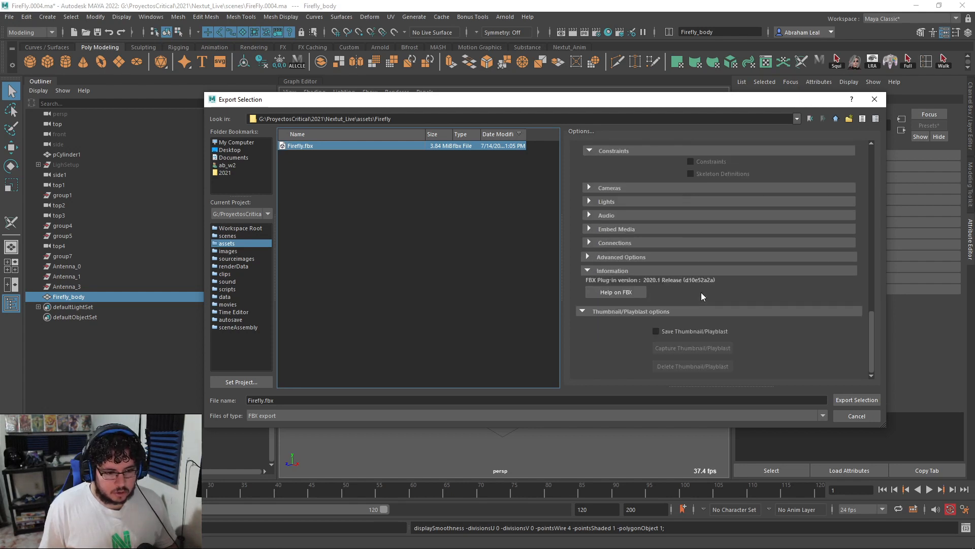
{"action": "left_click", "coordinate": [856, 400]}
{"action": "left_click", "coordinate": [523, 278]}
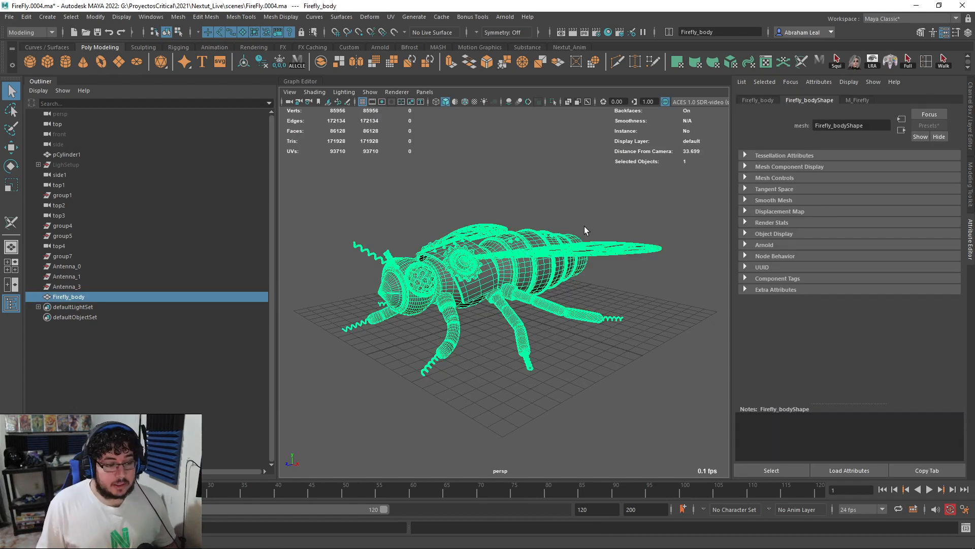
Step: Review the base and specular attributes of the M_Firefly material and deselect the firefly
{"action": "left_click", "coordinate": [857, 101]}
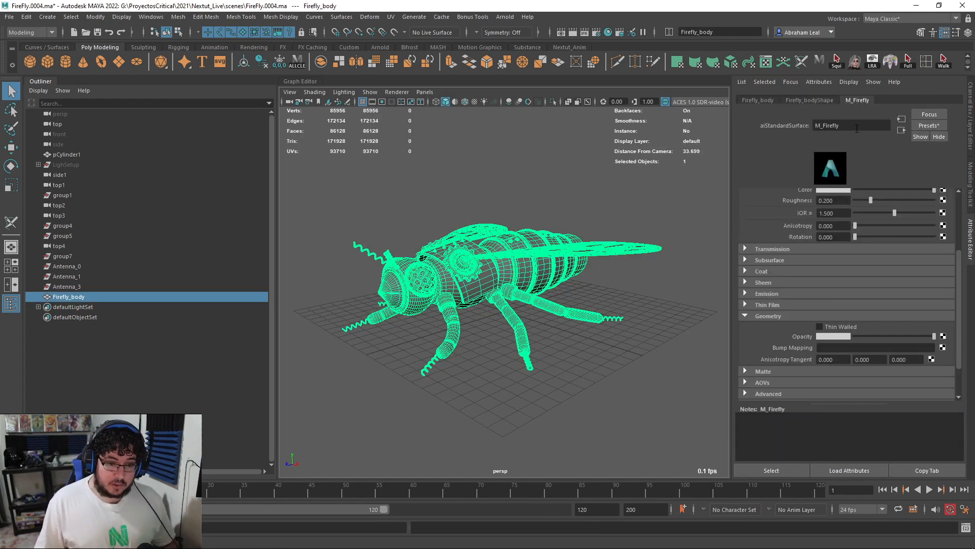
{"action": "scroll", "coordinate": [819, 245], "scroll_direction": "up", "scroll_amount": 5}
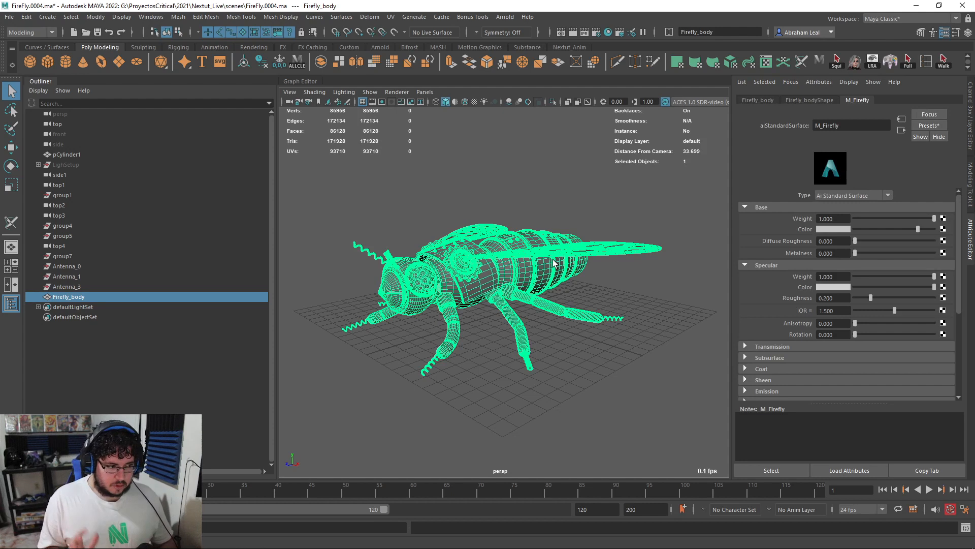
{"action": "left_click", "coordinate": [485, 408]}
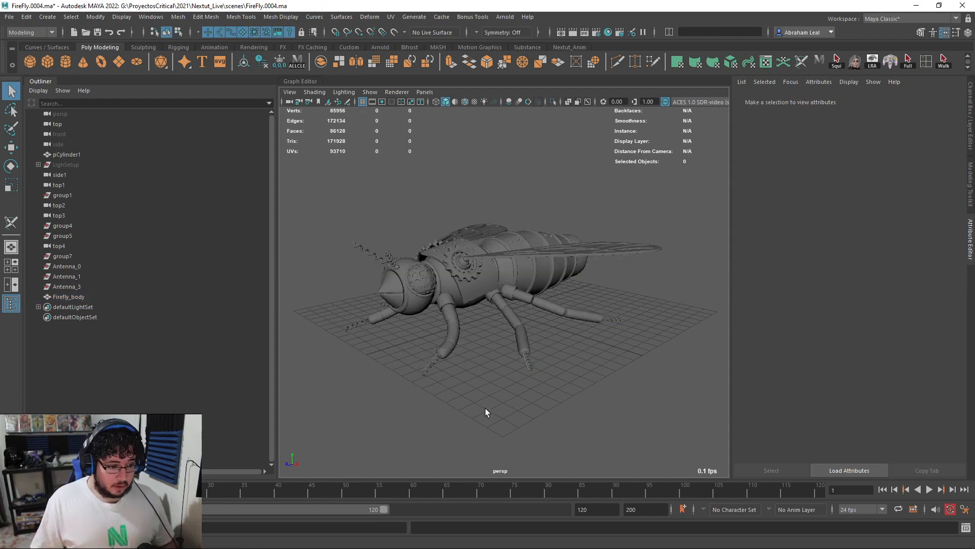
Step: Launch PureRef for a new reference board and bring up the web browser
{"action": "key", "text": "super"}
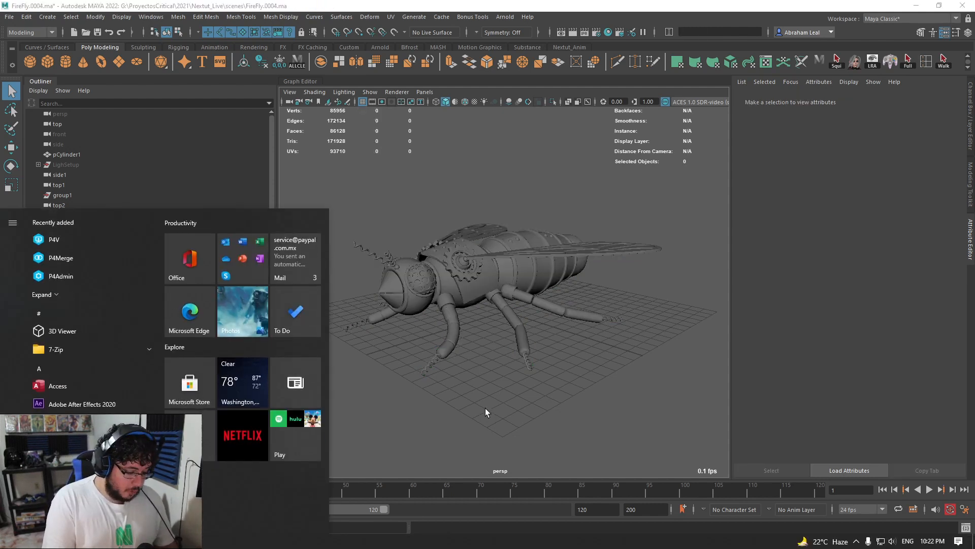
{"action": "type", "text": "pure"}
{"action": "key", "text": "Return"}
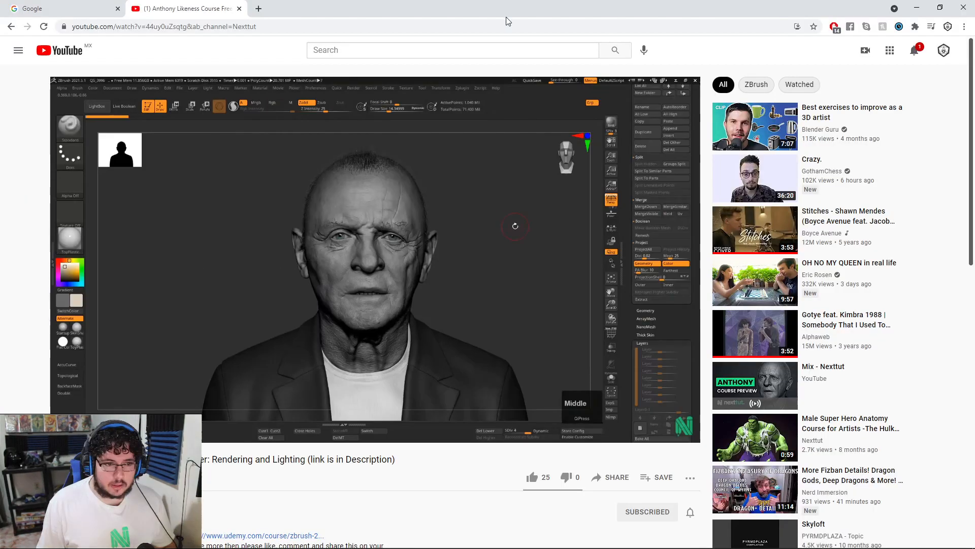
{"action": "left_click_drag", "start_coordinate": [506, 15], "coordinate": [974, 162]}
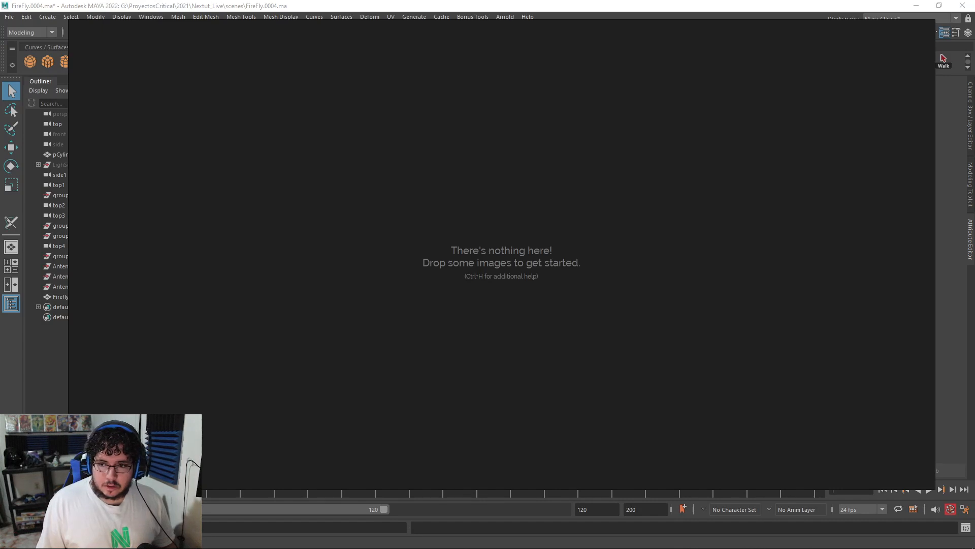
{"action": "key", "text": "alt+Tab"}
Step: Search Google for "steampunk objects" and show the image results
{"action": "left_click_drag", "start_coordinate": [453, 44], "coordinate": [429, 46]}
{"action": "type", "text": "steampunk ob"}
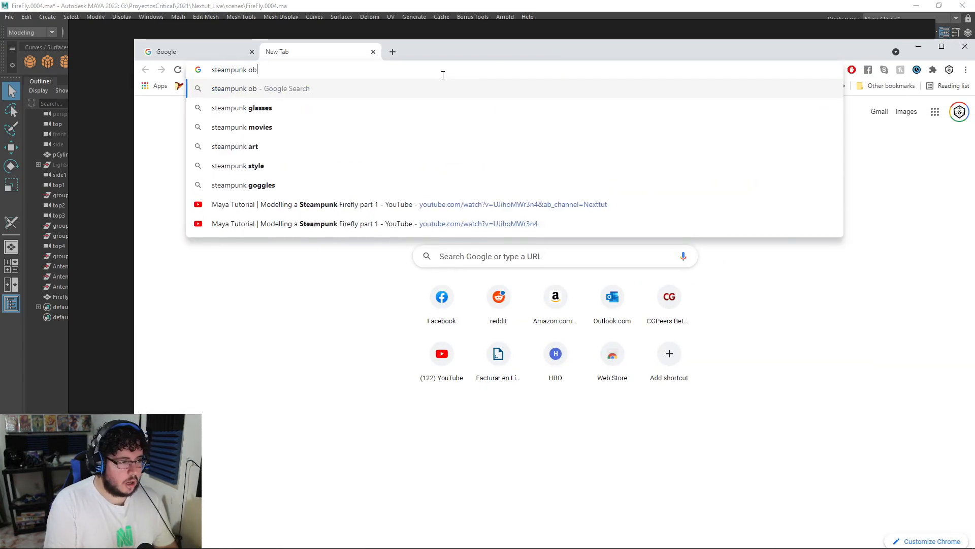
{"action": "type", "text": "jects"}
{"action": "key", "text": "Return"}
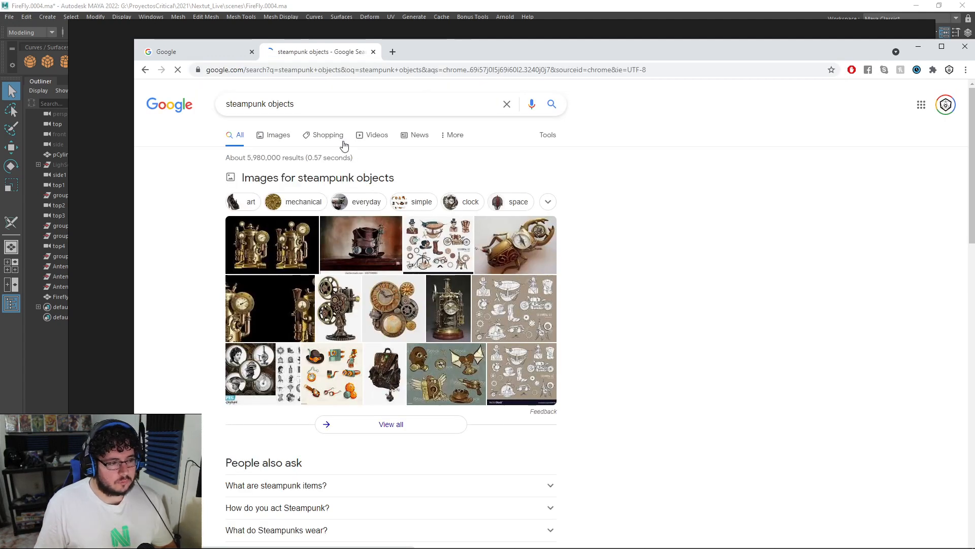
{"action": "left_click", "coordinate": [278, 135]}
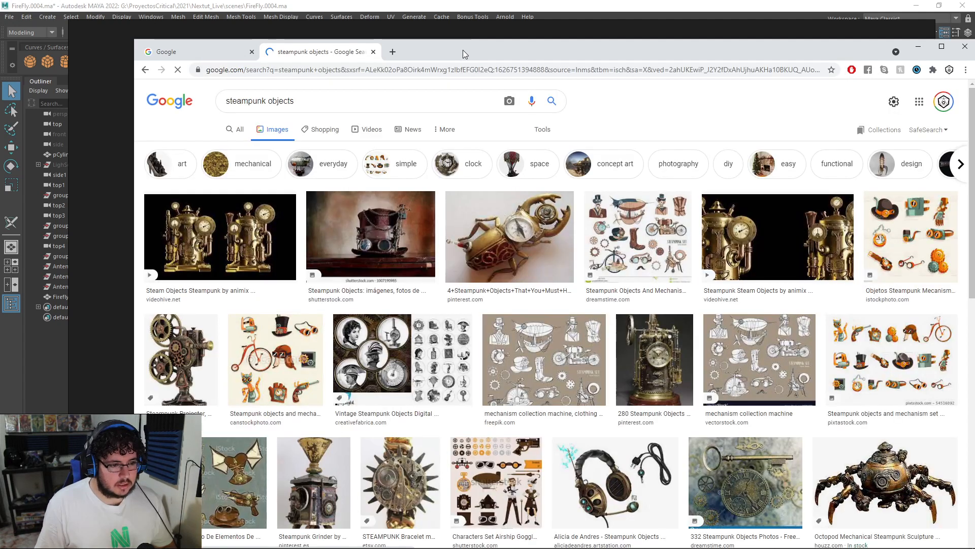
Step: Copy the brass steampunk beetle image from the results, paste it into the PureRef board and reposition the board window
{"action": "left_click_drag", "start_coordinate": [462, 50], "coordinate": [554, 16]}
{"action": "left_click", "coordinate": [585, 203]}
{"action": "right_click", "coordinate": [851, 163]}
{"action": "left_click", "coordinate": [860, 279]}
{"action": "key", "text": "alt+Tab"}
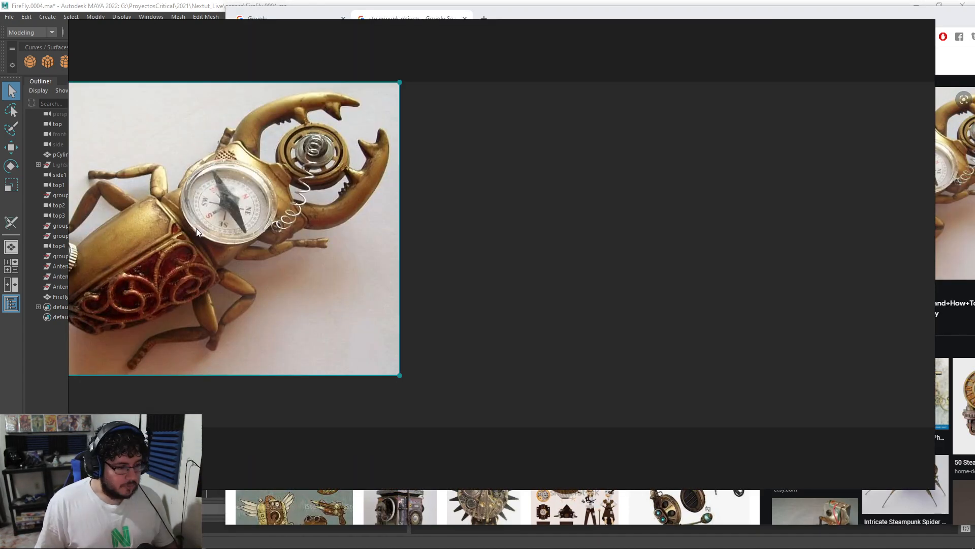
{"action": "key", "text": "ctrl+v"}
{"action": "left_click_drag", "start_coordinate": [285, 209], "coordinate": [351, 195]}
{"action": "left_click_drag", "start_coordinate": [525, 177], "coordinate": [625, 205]}
{"action": "scroll", "coordinate": [601, 171], "scroll_direction": "down", "scroll_amount": 4}
{"action": "middle_click_drag", "start_coordinate": [624, 204], "coordinate": [494, 167]}
{"action": "scroll", "coordinate": [590, 168], "scroll_direction": "up", "scroll_amount": 2}
{"action": "scroll", "coordinate": [591, 168], "scroll_direction": "down", "scroll_amount": 1}
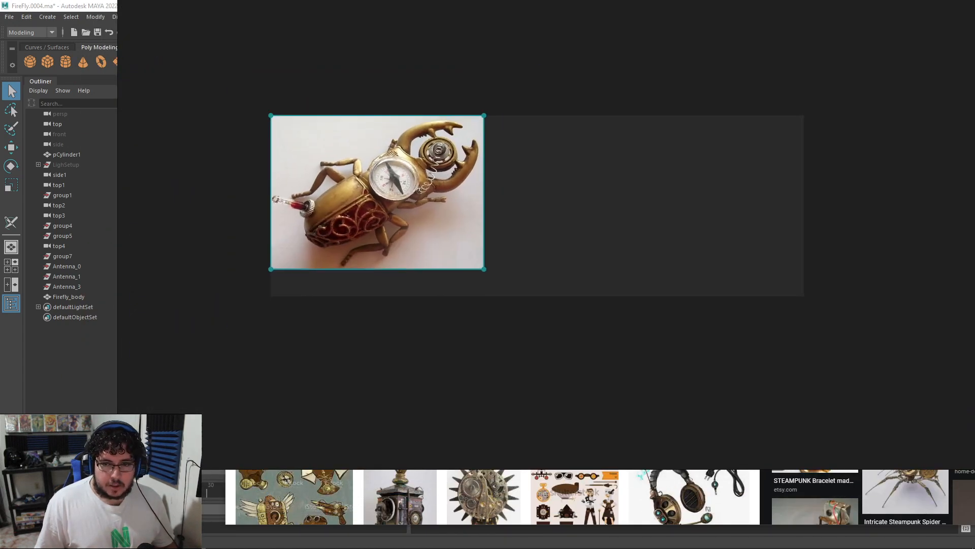
Step: Move the browser aside and shrink its window so the reference board stays visible next to it
{"action": "key", "text": "alt+Tab"}
{"action": "left_click_drag", "start_coordinate": [640, 14], "coordinate": [744, 45]}
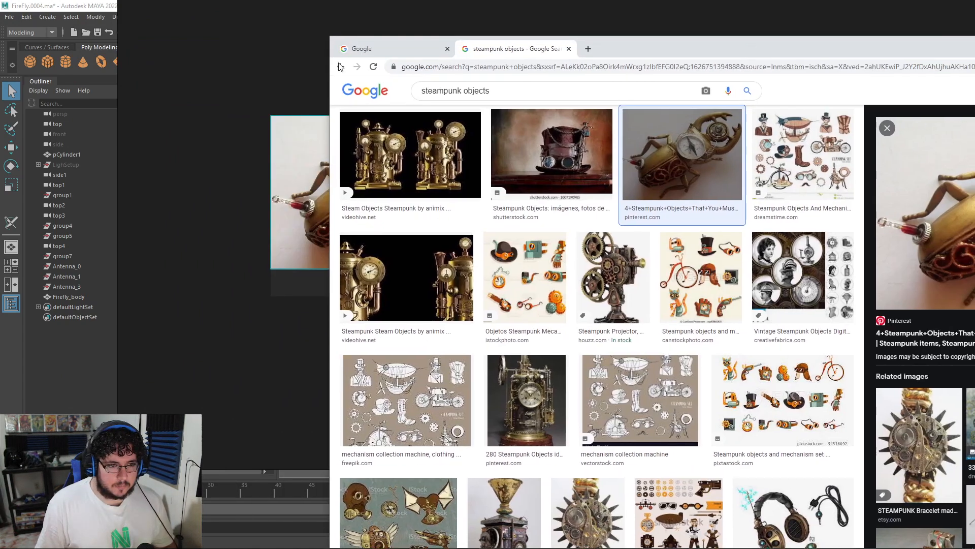
{"action": "left_click_drag", "start_coordinate": [333, 43], "coordinate": [511, 65]}
Step: Copy the steampunk projector image from the results and place it on the PureRef board over the beetle's lower edge
{"action": "scroll", "coordinate": [624, 237], "scroll_direction": "down", "scroll_amount": 2}
{"action": "scroll", "coordinate": [625, 236], "scroll_direction": "down", "scroll_amount": 3}
{"action": "scroll", "coordinate": [661, 214], "scroll_direction": "up", "scroll_amount": 3}
{"action": "left_click", "coordinate": [711, 208]}
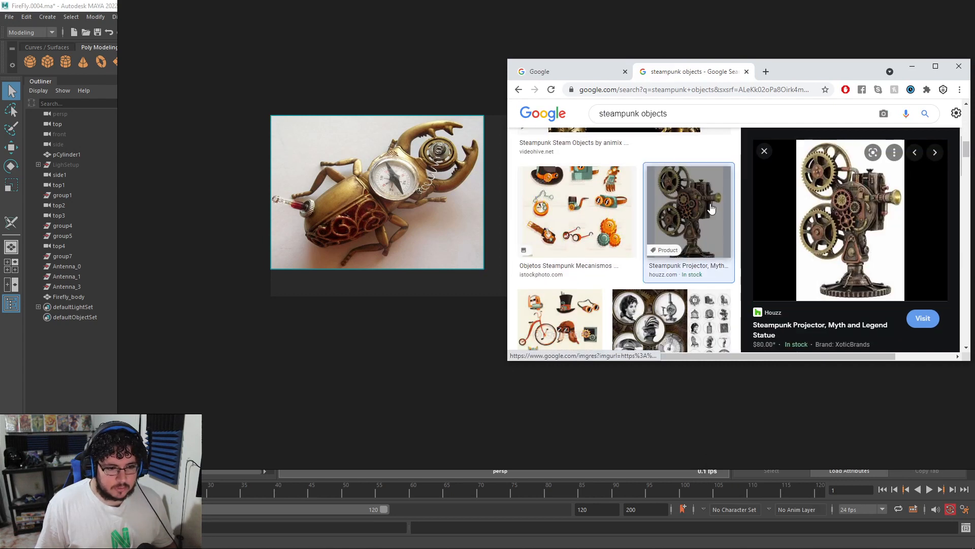
{"action": "right_click", "coordinate": [820, 198]}
{"action": "left_click", "coordinate": [846, 340]}
{"action": "right_click", "coordinate": [281, 331]}
{"action": "left_click", "coordinate": [519, 303]}
{"action": "key", "text": "ctrl+v"}
{"action": "left_click_drag", "start_coordinate": [519, 302], "coordinate": [347, 303]}
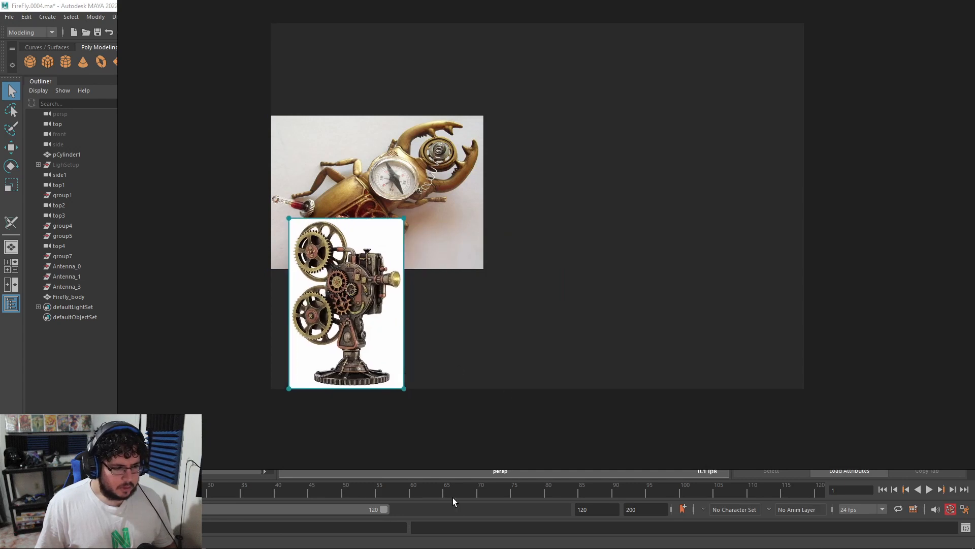
Step: Copy the brass steampunk clock image from the browser results and place it beside the projector on the PureRef board
{"action": "key", "text": "alt+Tab"}
{"action": "scroll", "coordinate": [702, 233], "scroll_direction": "down", "scroll_amount": 3}
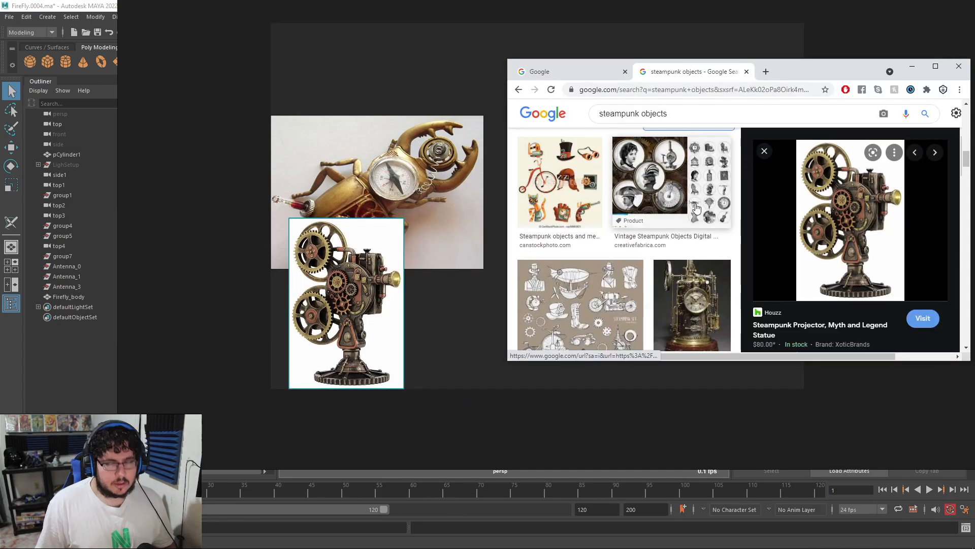
{"action": "left_click", "coordinate": [692, 300]}
{"action": "right_click", "coordinate": [822, 217]}
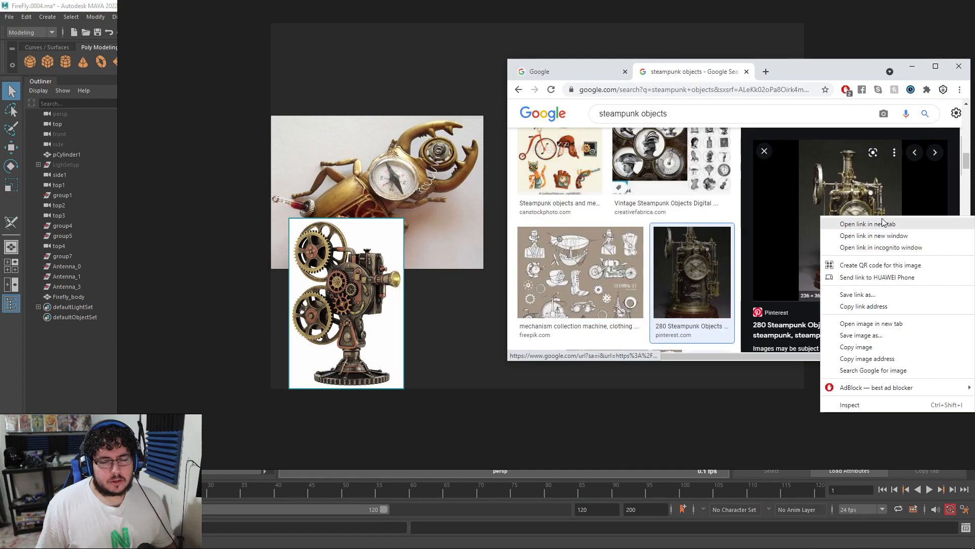
{"action": "left_click", "coordinate": [856, 347]}
{"action": "left_click", "coordinate": [450, 388]}
{"action": "key", "text": "ctrl+v"}
{"action": "left_click_drag", "start_coordinate": [457, 375], "coordinate": [447, 333]}
Step: Copy the steampunk grinder image from the browser results and place it on the PureRef board, well clear of the beetle
{"action": "key", "text": "alt+Tab"}
{"action": "scroll", "coordinate": [626, 261], "scroll_direction": "down", "scroll_amount": 2}
{"action": "scroll", "coordinate": [626, 262], "scroll_direction": "down", "scroll_amount": 3}
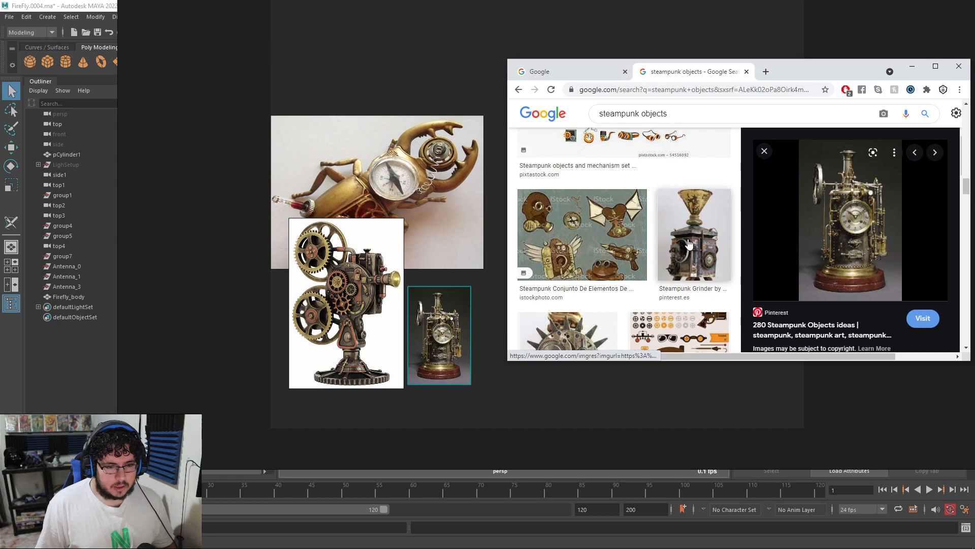
{"action": "left_click", "coordinate": [694, 239]}
{"action": "right_click", "coordinate": [842, 204]}
{"action": "left_click", "coordinate": [863, 333]}
{"action": "left_click", "coordinate": [328, 70]}
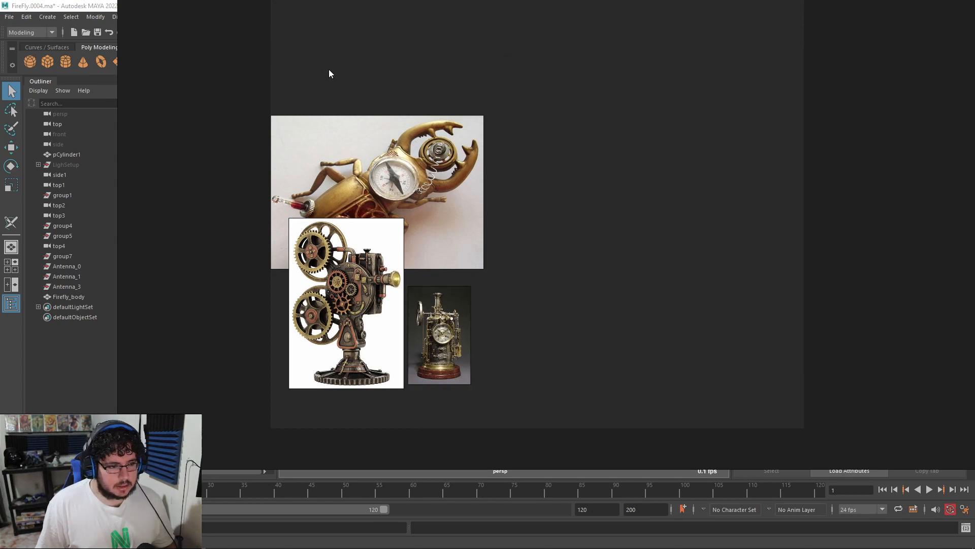
{"action": "key", "text": "ctrl+v"}
{"action": "left_click_drag", "start_coordinate": [458, 194], "coordinate": [728, 253]}
Step: Copy the spiked steampunk gear bracelet image from the browser results and paste it above the beetle on the PureRef board
{"action": "key", "text": "alt+Tab"}
{"action": "scroll", "coordinate": [689, 270], "scroll_direction": "down", "scroll_amount": 3}
{"action": "left_click", "coordinate": [568, 203]}
{"action": "right_click", "coordinate": [821, 193]}
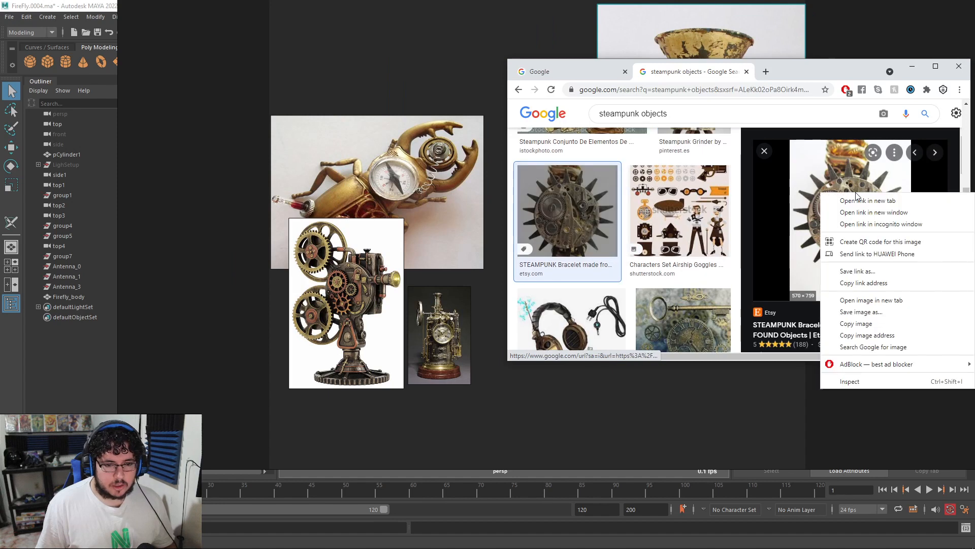
{"action": "left_click", "coordinate": [856, 323]}
{"action": "left_click", "coordinate": [406, 75]}
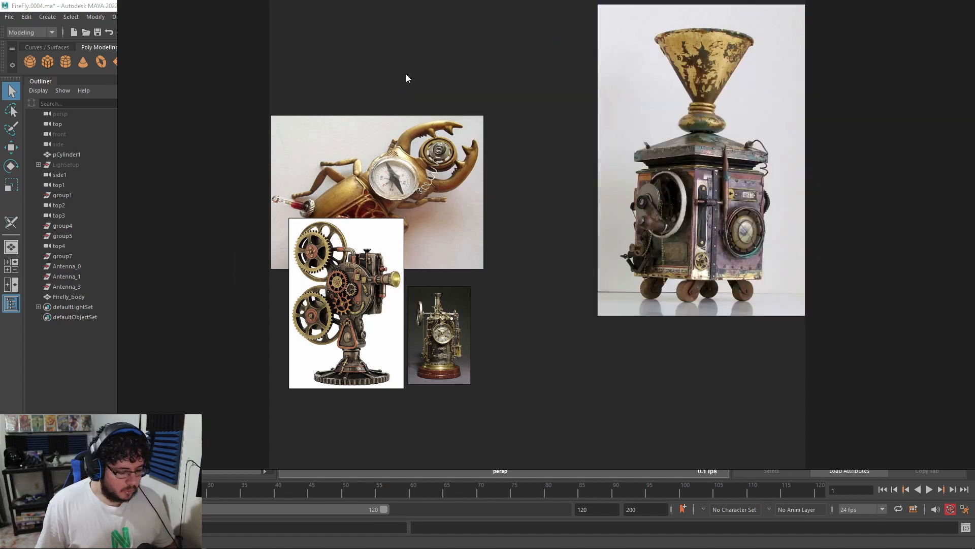
{"action": "key", "text": "ctrl+v"}
Step: Copy the steampunk headphones concept image from the browser results and paste it onto the PureRef board
{"action": "key", "text": "alt+Tab"}
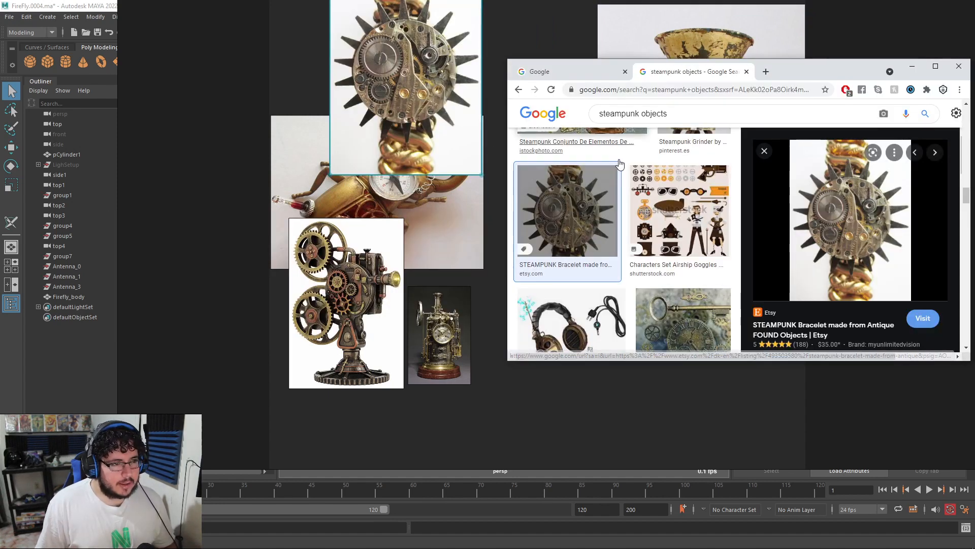
{"action": "scroll", "coordinate": [600, 209], "scroll_direction": "down", "scroll_amount": 1}
{"action": "left_click", "coordinate": [599, 240]}
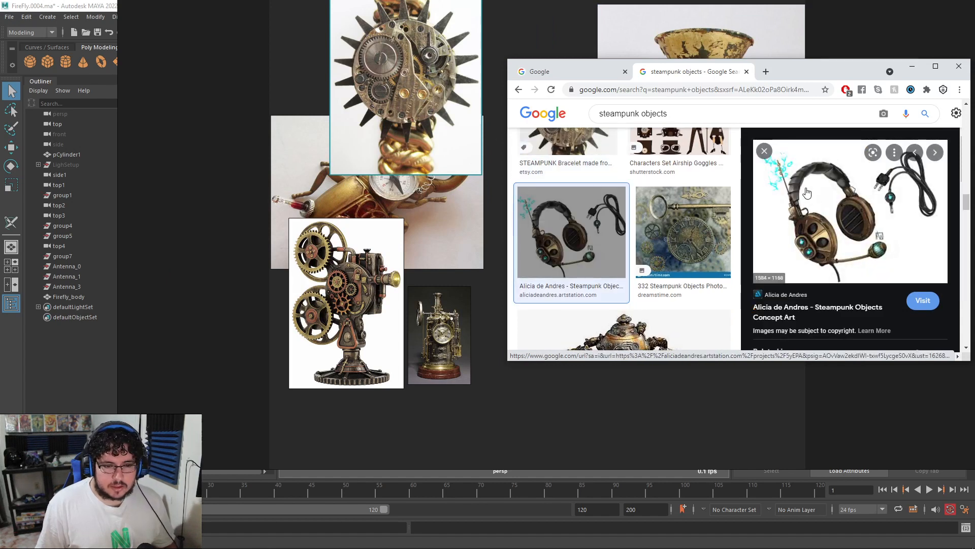
{"action": "right_click", "coordinate": [834, 224]}
{"action": "left_click", "coordinate": [856, 351]}
{"action": "left_click", "coordinate": [686, 383]}
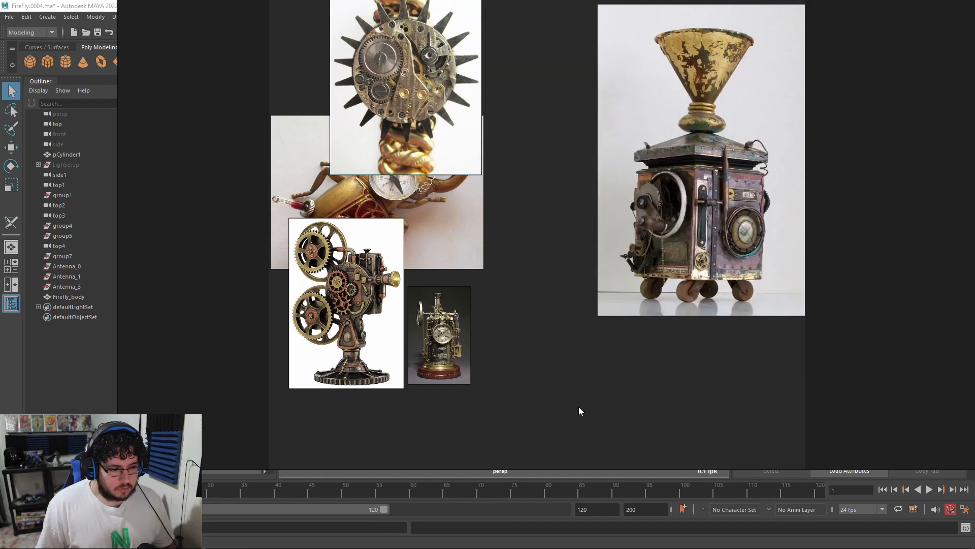
{"action": "key", "text": "ctrl+v"}
Step: Place the headphones image below the grinder and scale it down to roughly the grinder's width
{"action": "left_click_drag", "start_coordinate": [583, 373], "coordinate": [610, 300]}
{"action": "scroll", "coordinate": [610, 301], "scroll_direction": "down", "scroll_amount": 5}
{"action": "right_click_drag", "start_coordinate": [603, 346], "coordinate": [623, 356]}
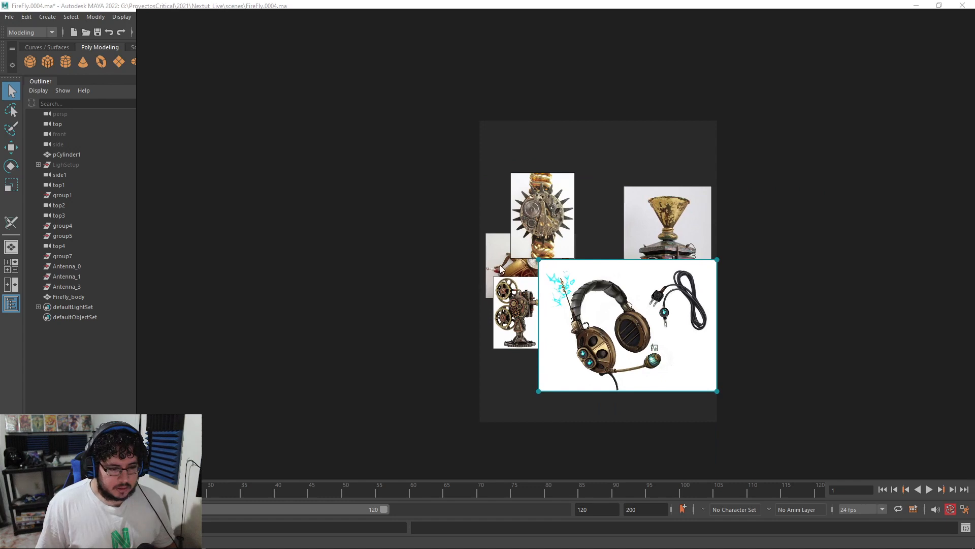
{"action": "left_click_drag", "start_coordinate": [538, 256], "coordinate": [616, 319]}
Step: Copy the spider-like steampunk robot image from the browser results, paste it above the bracelet on the PureRef board, and enlarge it
{"action": "key", "text": "alt+Tab"}
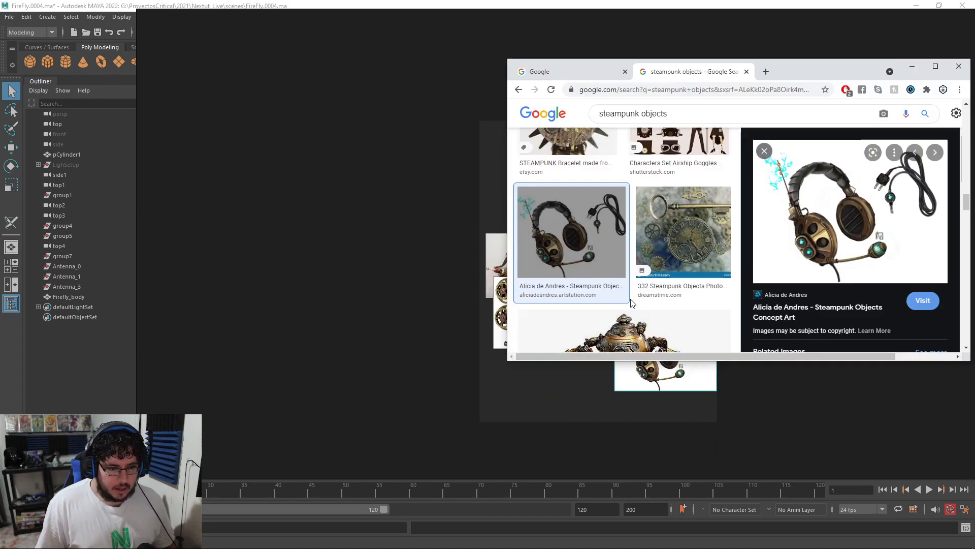
{"action": "scroll", "coordinate": [696, 262], "scroll_direction": "down", "scroll_amount": 2}
{"action": "left_click", "coordinate": [671, 256]}
{"action": "right_click", "coordinate": [823, 207]}
{"action": "left_click", "coordinate": [858, 337]}
{"action": "key", "text": "alt+Tab"}
{"action": "key", "text": "ctrl+v"}
{"action": "scroll", "coordinate": [583, 226], "scroll_direction": "up", "scroll_amount": 2}
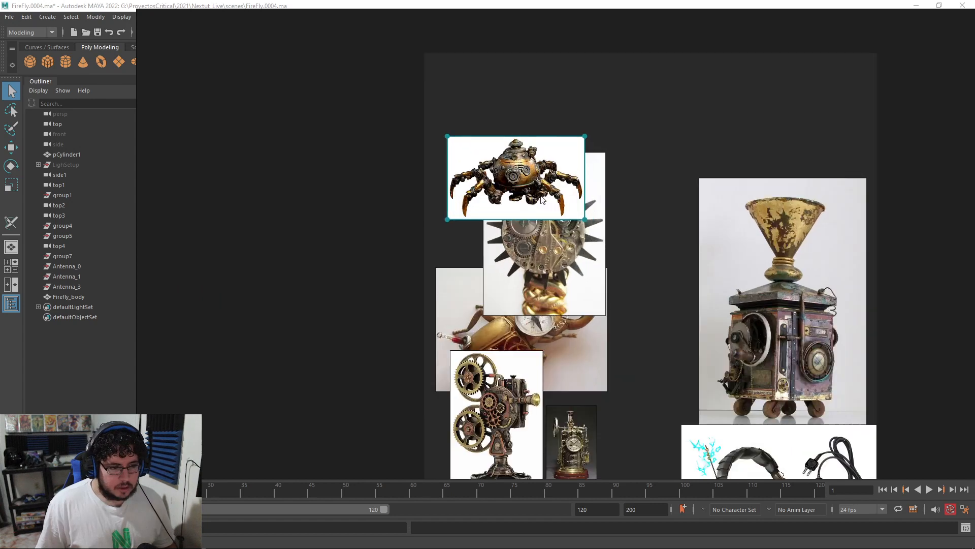
{"action": "left_click_drag", "start_coordinate": [583, 225], "coordinate": [712, 153]}
{"action": "left_click", "coordinate": [532, 109]}
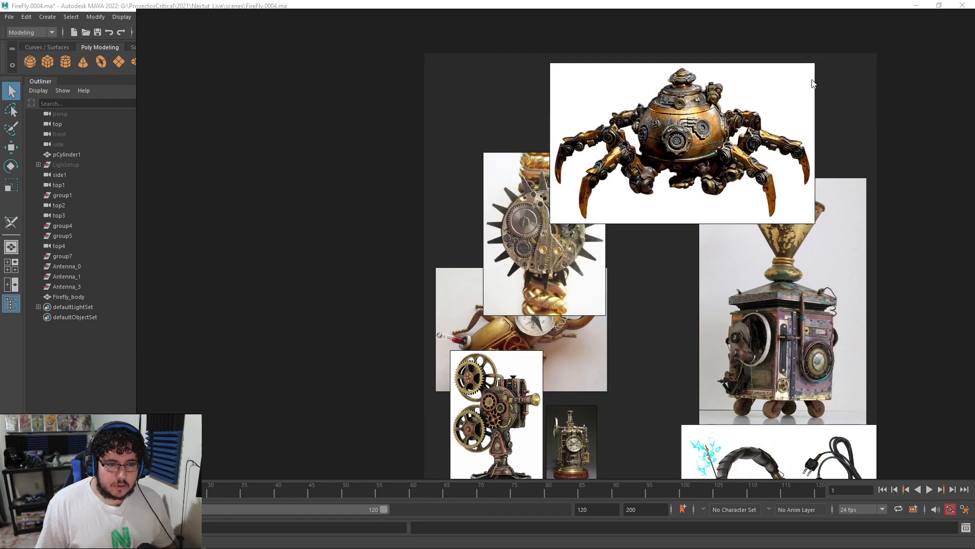
Step: Clear Maya and the reference board out of the way and launch Substance 3D Painter, dismissing its welcome window
{"action": "left_click", "coordinate": [916, 5]}
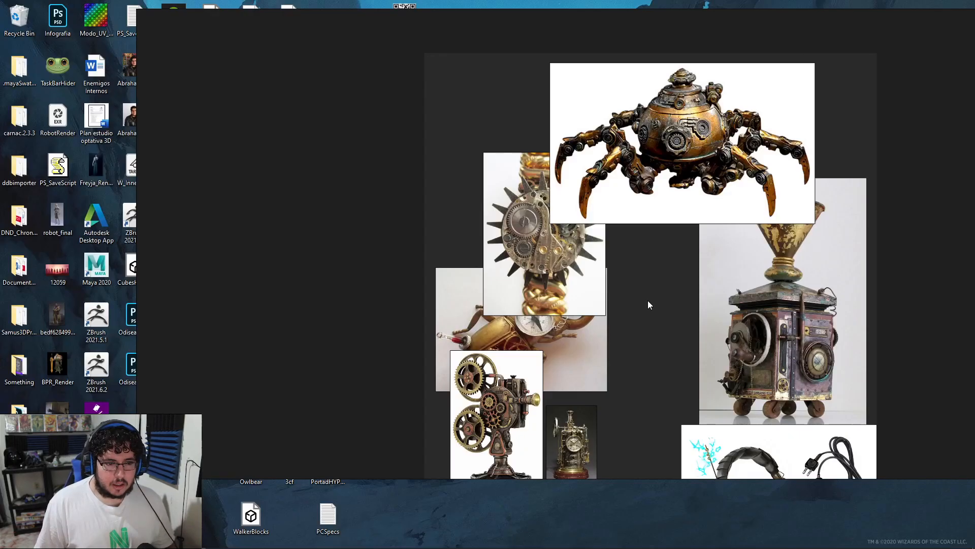
{"action": "left_click_drag", "start_coordinate": [887, 34], "coordinate": [780, 24]}
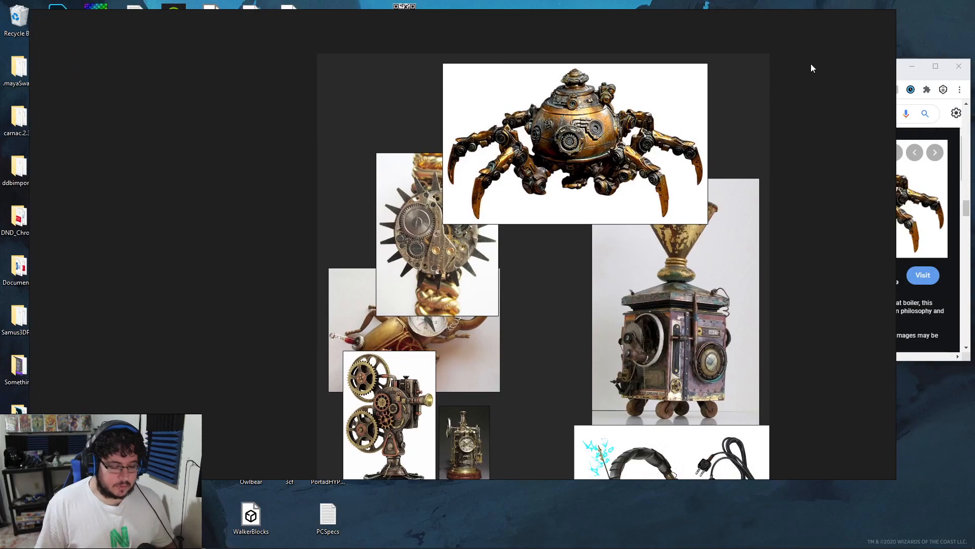
{"action": "key", "text": "super"}
{"action": "type", "text": "substance"}
{"action": "key", "text": "Return"}
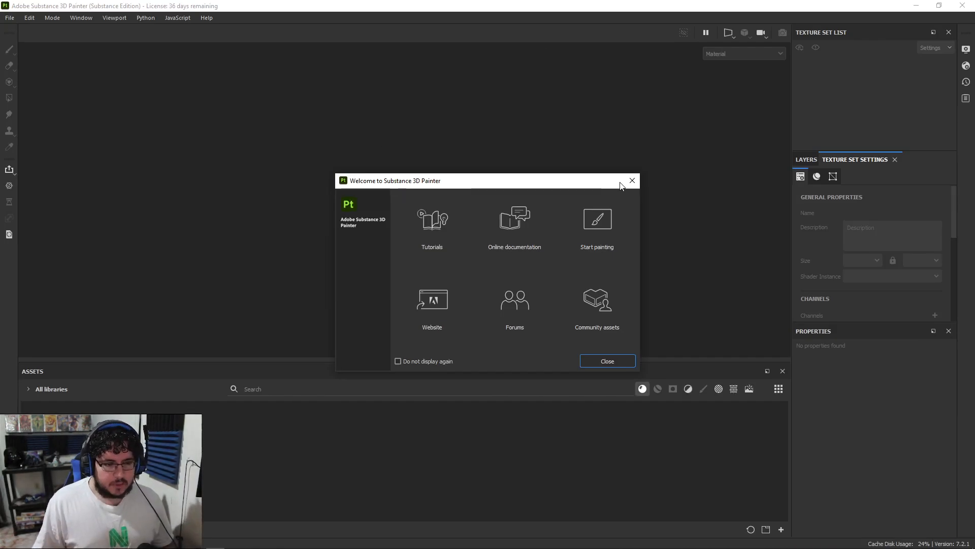
{"action": "left_click", "coordinate": [632, 180]}
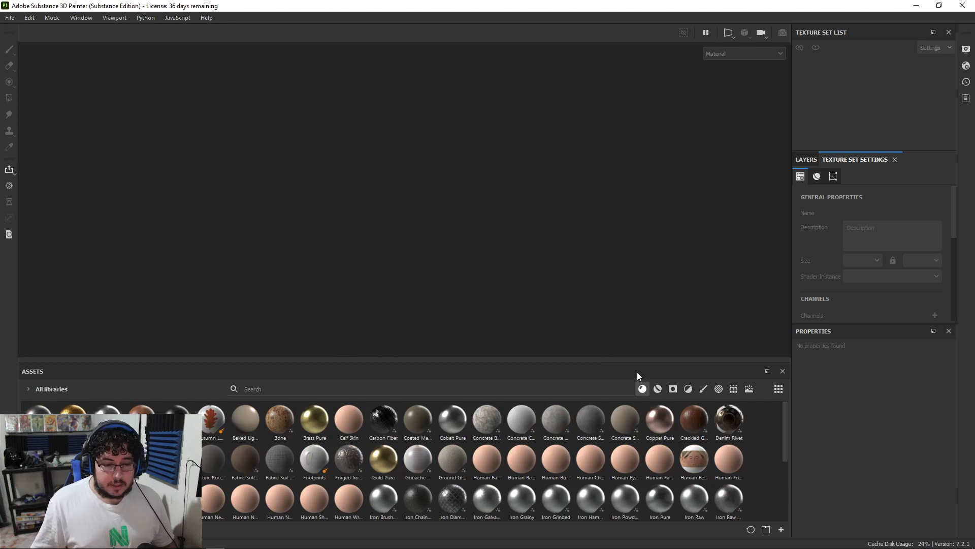
Step: Browse the brush assets in the library, previewing a few, and return to the materials
{"action": "left_click", "coordinate": [704, 389]}
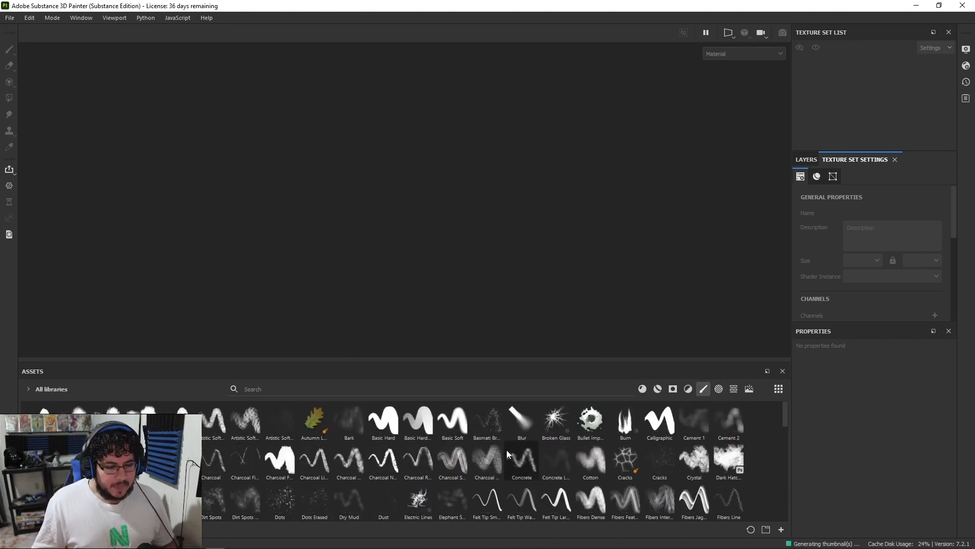
{"action": "mouse_move", "coordinate": [507, 450]}
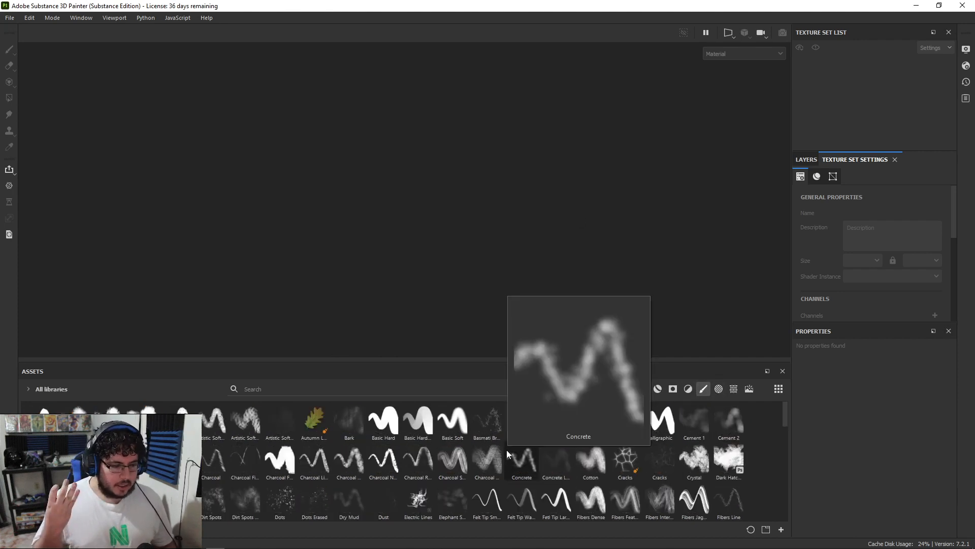
{"action": "scroll", "coordinate": [507, 449], "scroll_direction": "down", "scroll_amount": 2}
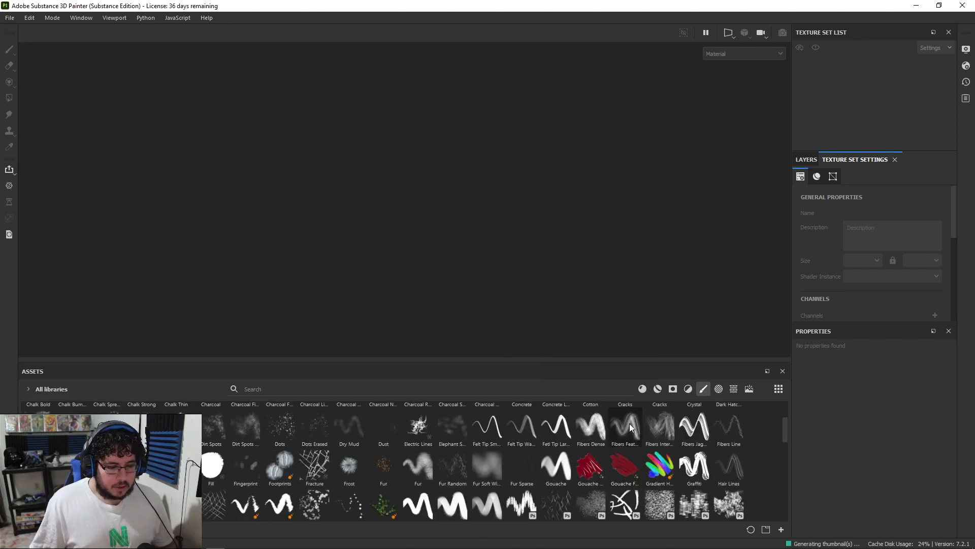
{"action": "mouse_move", "coordinate": [603, 415]}
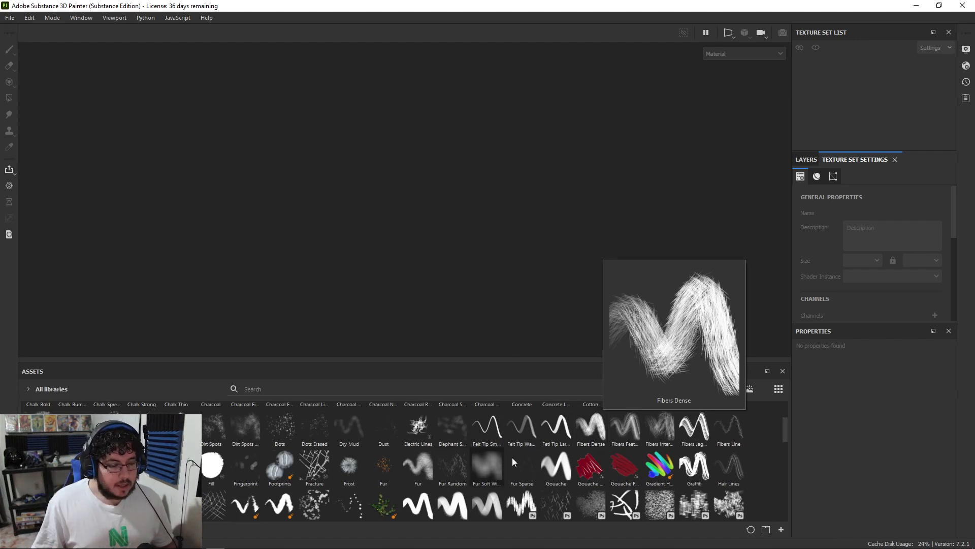
{"action": "scroll", "coordinate": [512, 457], "scroll_direction": "up", "scroll_amount": 2}
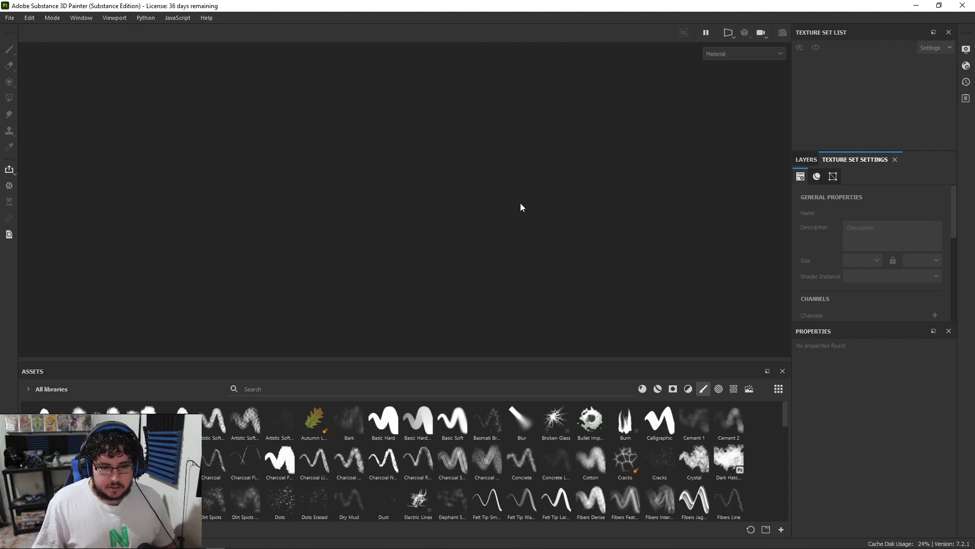
{"action": "left_click", "coordinate": [644, 390]}
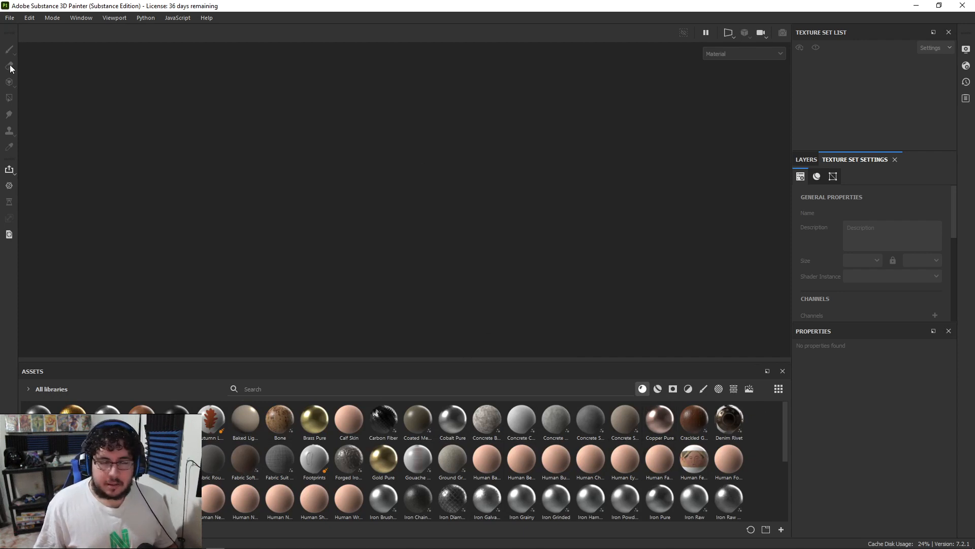
Step: Start a new project with the ASM - PBR Metallic Roughness (starter_assets) template
{"action": "left_click", "coordinate": [10, 18]}
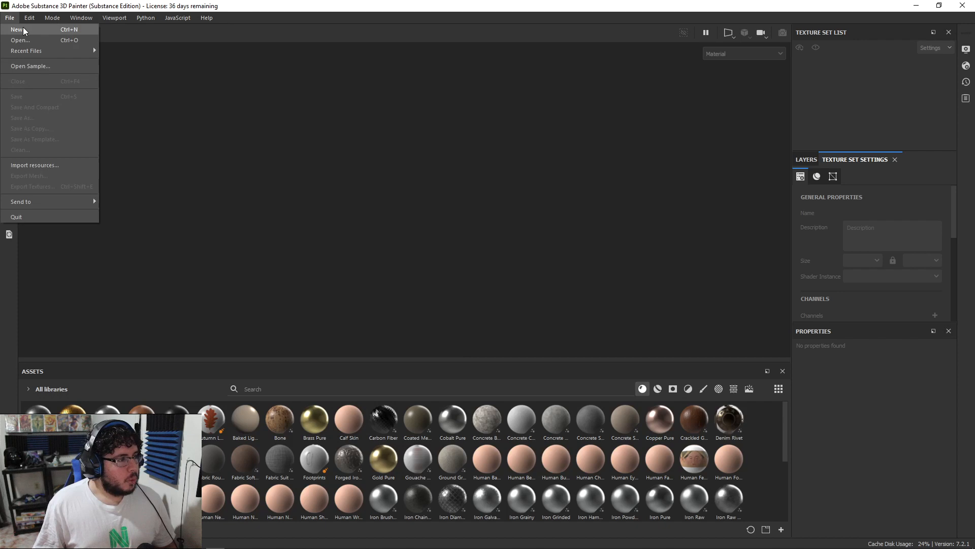
{"action": "left_click", "coordinate": [23, 30]}
{"action": "left_click", "coordinate": [462, 114]}
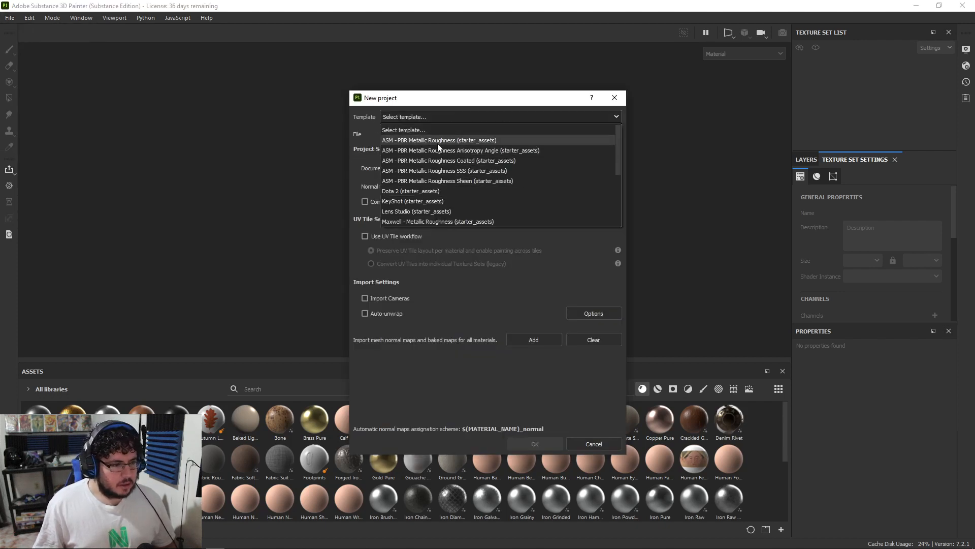
{"action": "scroll", "coordinate": [441, 142], "scroll_direction": "down", "scroll_amount": 2}
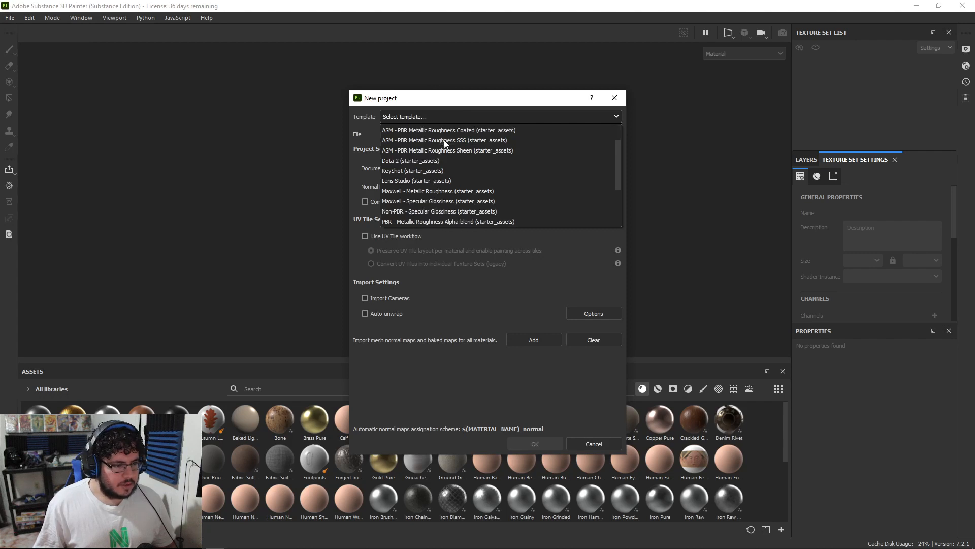
{"action": "scroll", "coordinate": [469, 201], "scroll_direction": "up", "scroll_amount": 2}
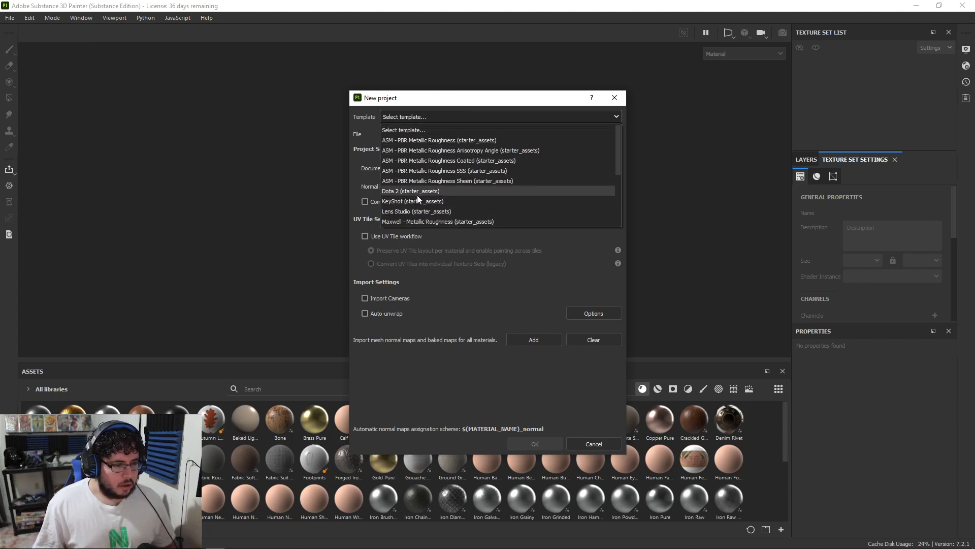
{"action": "left_click", "coordinate": [453, 139]}
Step: Choose the Firefly mesh from ProyectosCritical/2021/Nextut_Live/assets/Firefly as the project's model file
{"action": "left_click", "coordinate": [594, 134]}
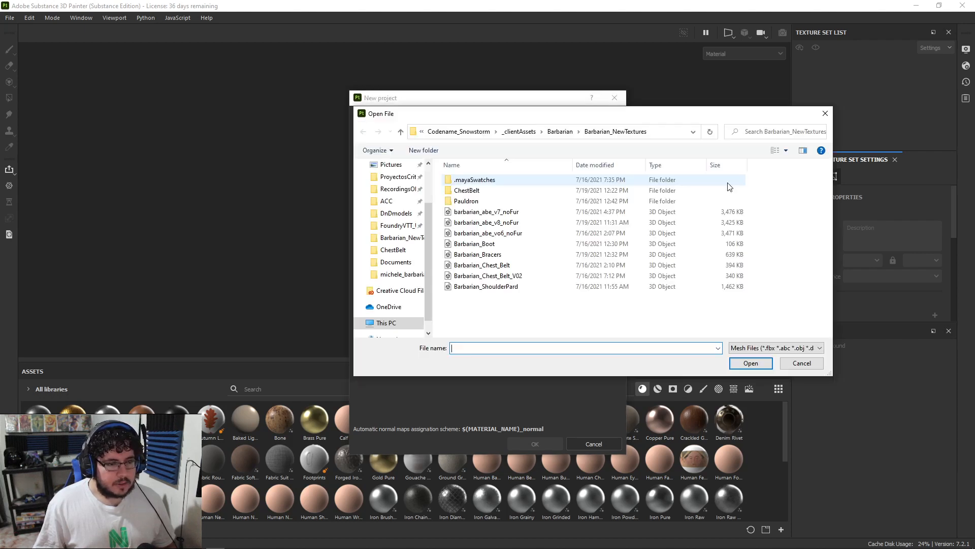
{"action": "left_click", "coordinate": [424, 127]}
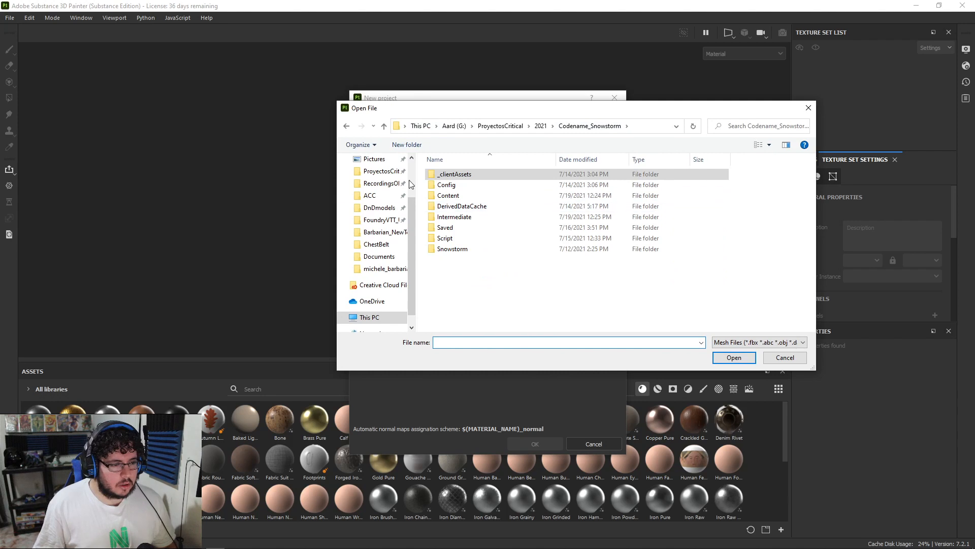
{"action": "left_click", "coordinate": [380, 171]}
{"action": "left_click", "coordinate": [446, 186]}
{"action": "double_click", "coordinate": [447, 186]}
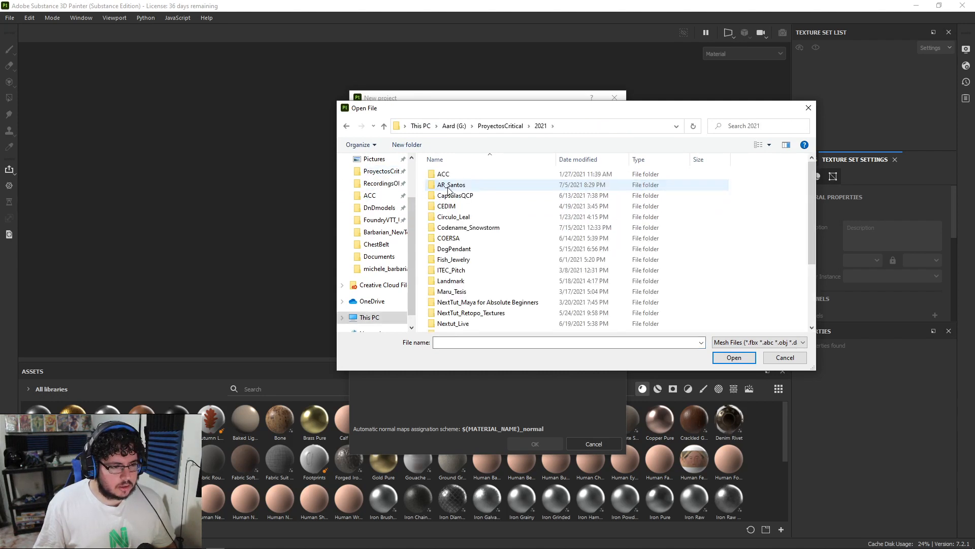
{"action": "scroll", "coordinate": [472, 237], "scroll_direction": "down", "scroll_amount": 5}
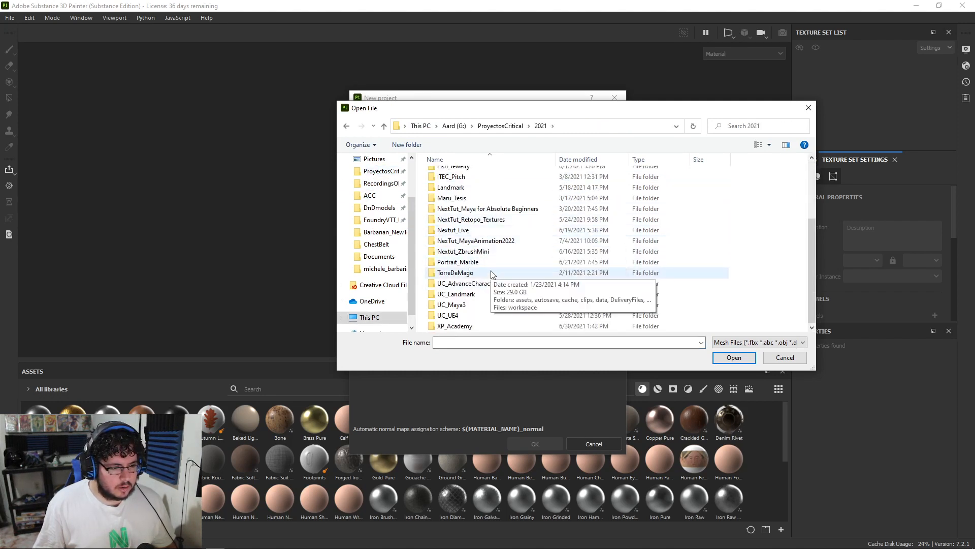
{"action": "scroll", "coordinate": [488, 218], "scroll_direction": "up", "scroll_amount": 3}
{"action": "scroll", "coordinate": [485, 223], "scroll_direction": "down", "scroll_amount": 3}
{"action": "double_click", "coordinate": [480, 239]}
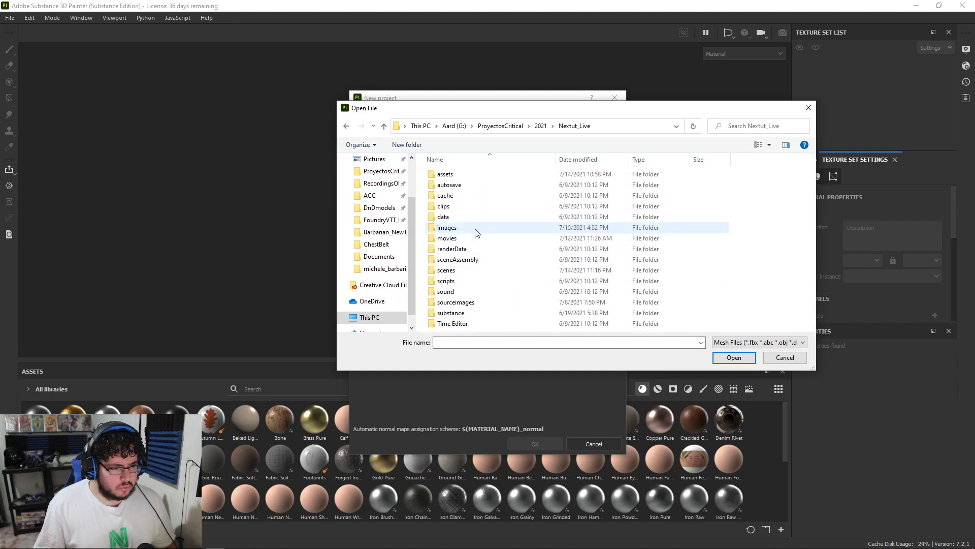
{"action": "double_click", "coordinate": [446, 174]}
{"action": "double_click", "coordinate": [450, 174]}
{"action": "double_click", "coordinate": [447, 174]}
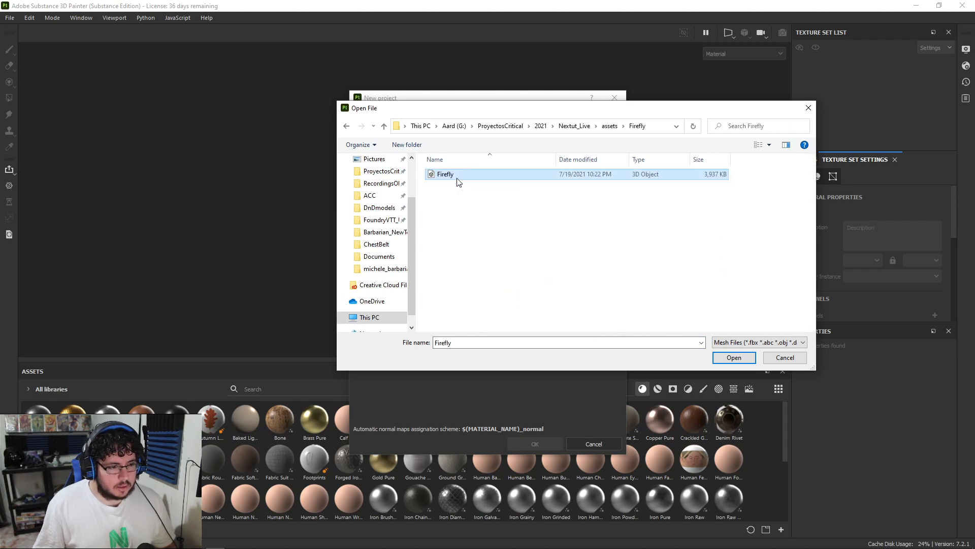
Step: Create the project at 2048 document resolution with the UV Tile workflow enabled, preserving the tile layout per material
{"action": "left_click", "coordinate": [442, 168]}
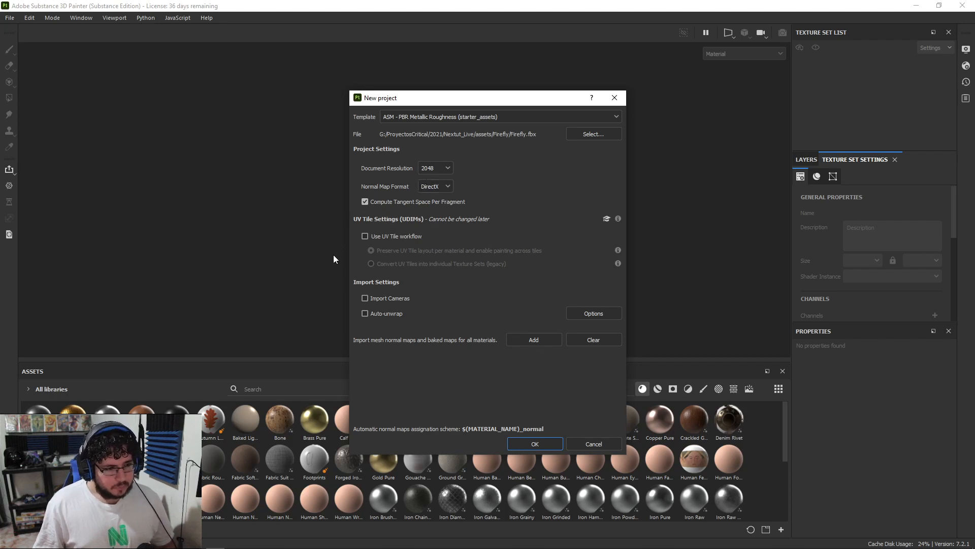
{"action": "left_click", "coordinate": [386, 236]}
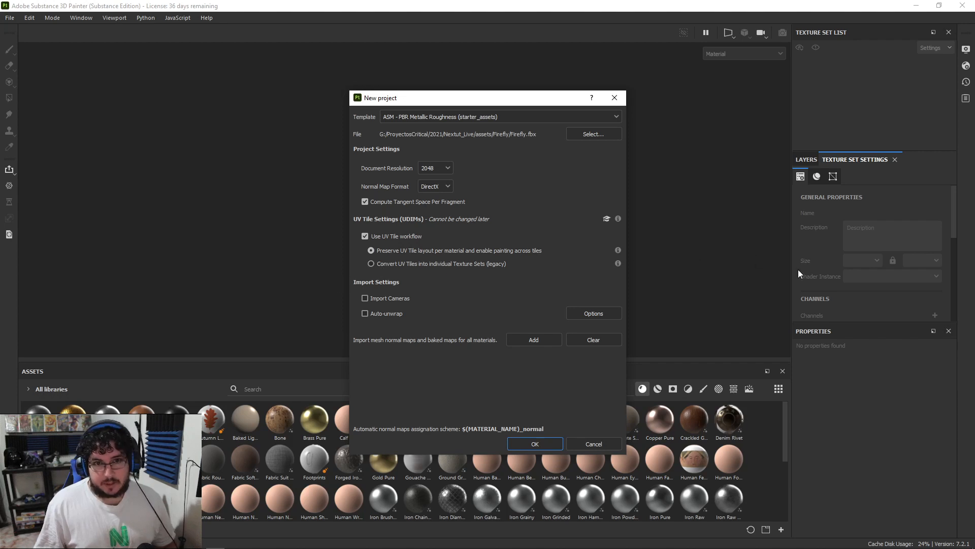
{"action": "left_click", "coordinate": [551, 442]}
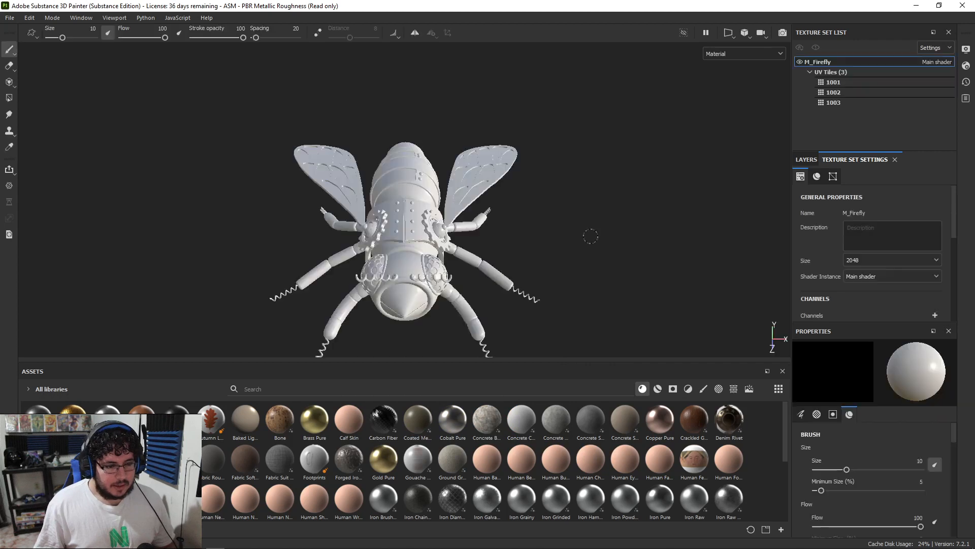
Step: Open the mesh map baking options for the M_Firefly texture set and set the output size to 2048
{"action": "mouse_move", "coordinate": [566, 278]}
{"action": "left_mouse_down", "text": "alt"}
{"action": "mouse_move", "coordinate": [438, 257]}
{"action": "mouse_move", "coordinate": [444, 209]}
{"action": "mouse_move", "coordinate": [508, 228]}
{"action": "mouse_move", "coordinate": [609, 285]}
{"action": "mouse_move", "coordinate": [560, 258]}
{"action": "mouse_move", "coordinate": [474, 153]}
{"action": "mouse_move", "coordinate": [482, 193]}
{"action": "mouse_move", "coordinate": [511, 209]}
{"action": "left_mouse_up", "text": "alt"}
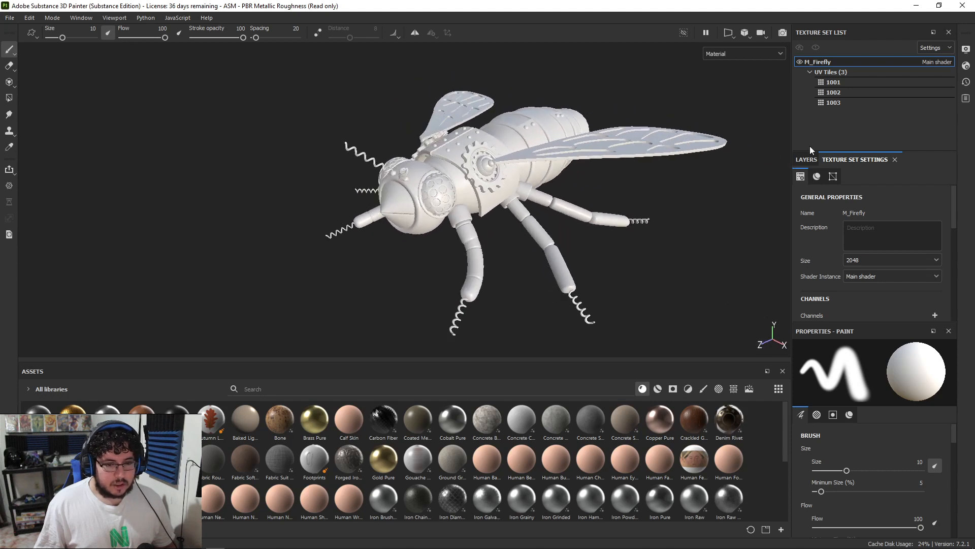
{"action": "scroll", "coordinate": [878, 248], "scroll_direction": "down", "scroll_amount": 5}
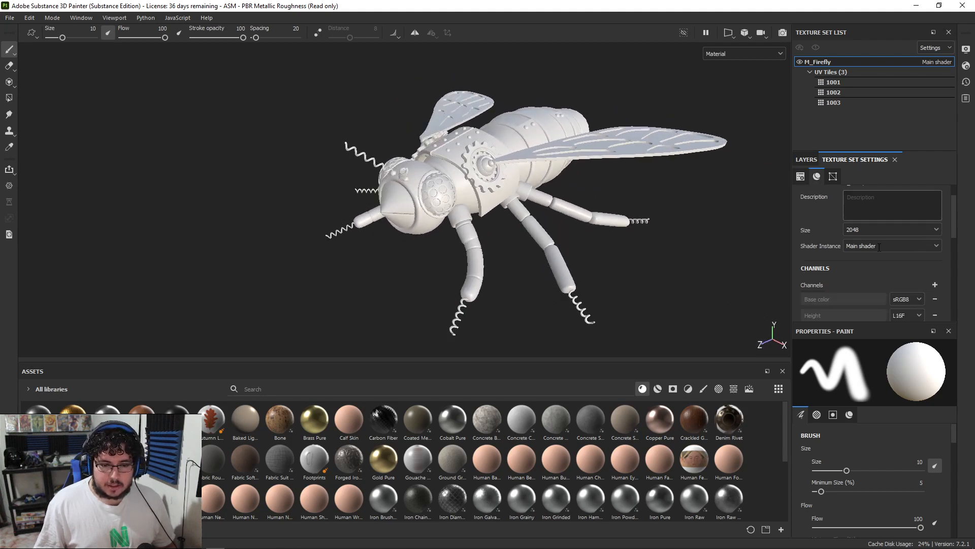
{"action": "scroll", "coordinate": [901, 292], "scroll_direction": "down", "scroll_amount": 3}
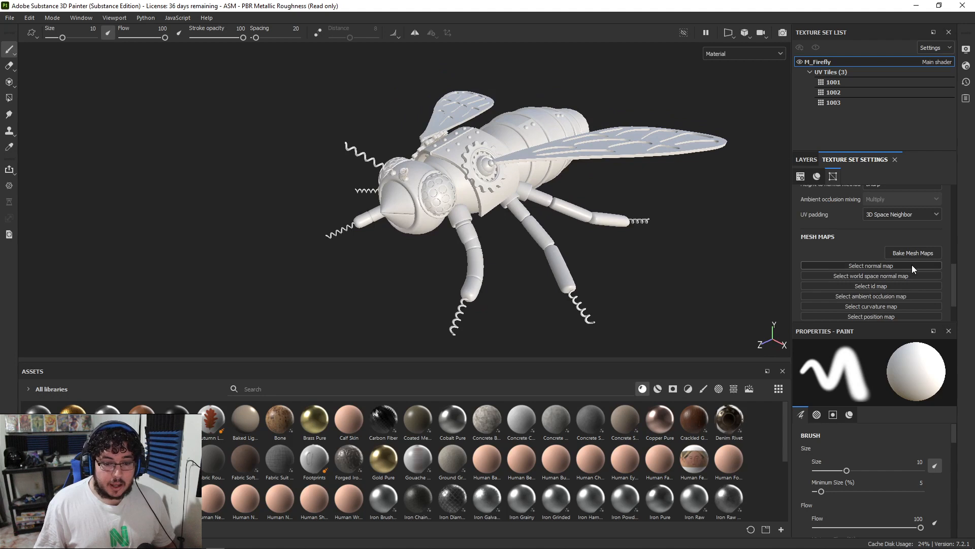
{"action": "left_click", "coordinate": [912, 253]}
{"action": "left_click_drag", "start_coordinate": [535, 113], "coordinate": [813, 84]}
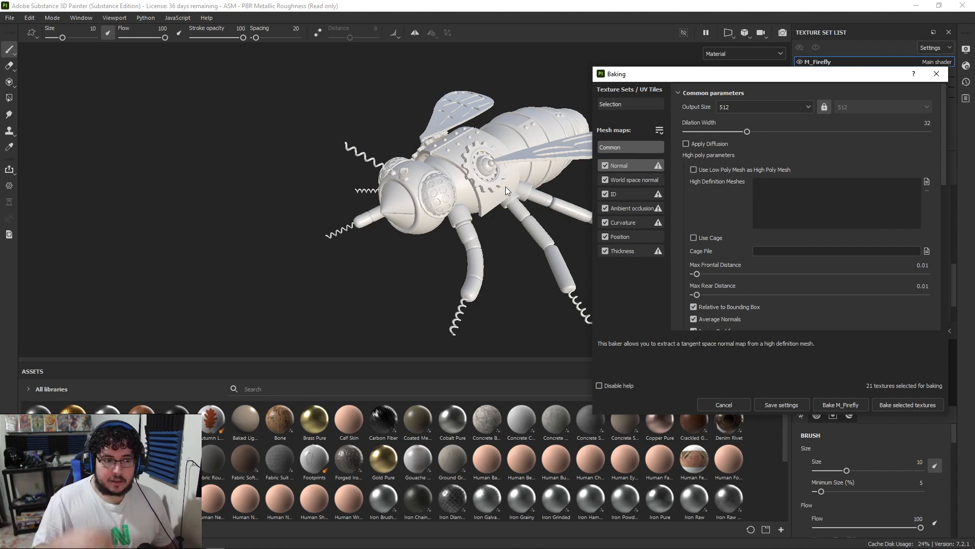
{"action": "left_click", "coordinate": [753, 107]}
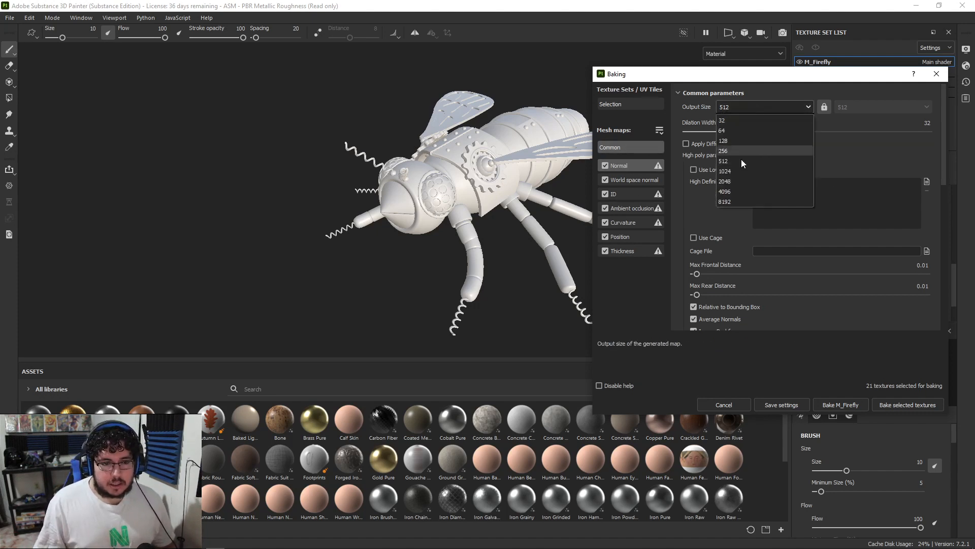
{"action": "left_click", "coordinate": [738, 180]}
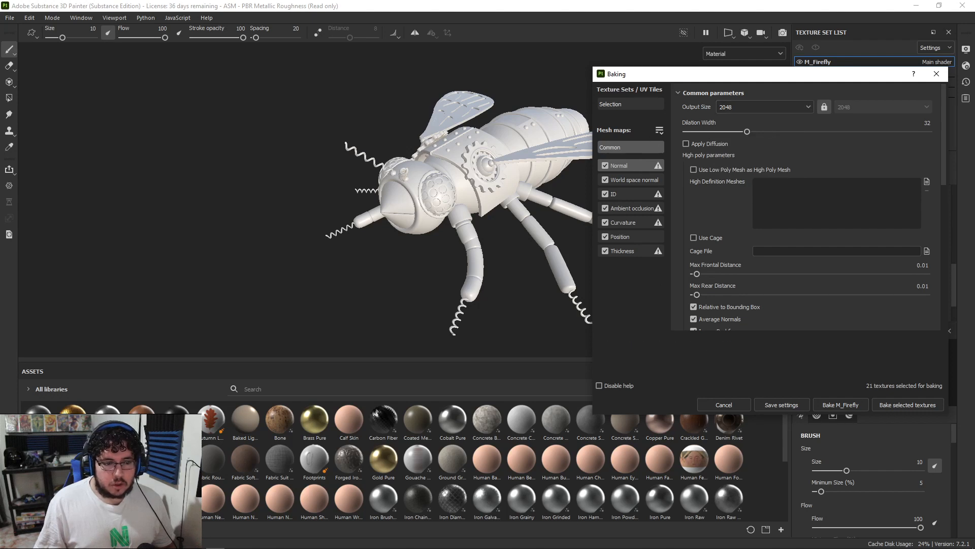
Step: Bake all mesh maps for M_Firefly across its UV tiles and return to the layer stack
{"action": "left_click", "coordinate": [847, 402]}
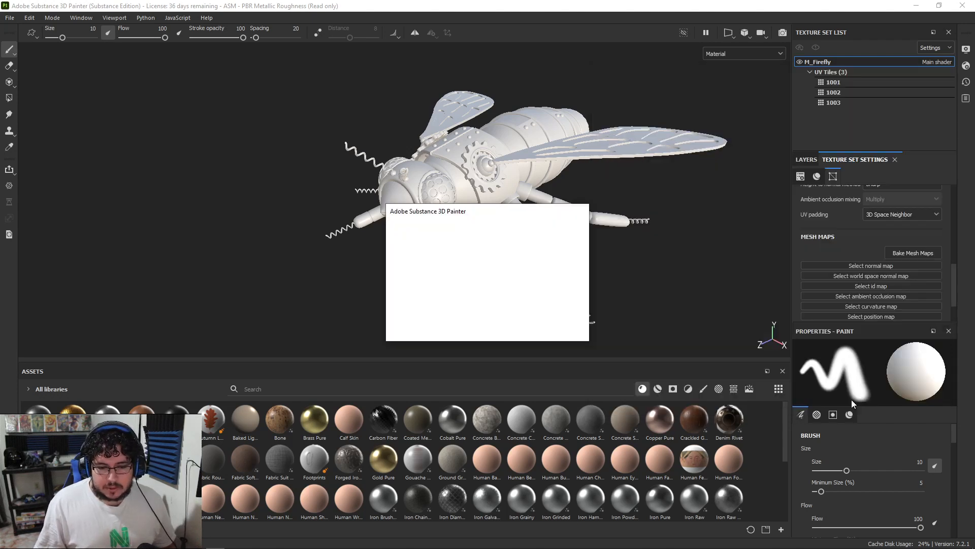
{"action": "left_click_drag", "start_coordinate": [502, 211], "coordinate": [188, 133]}
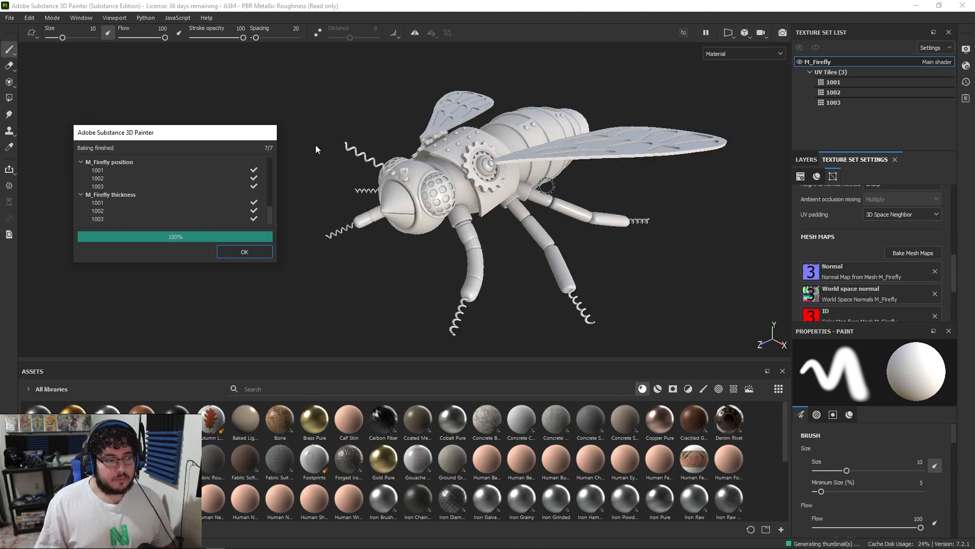
{"action": "left_click", "coordinate": [248, 252]}
{"action": "scroll", "coordinate": [815, 209], "scroll_direction": "down", "scroll_amount": 2}
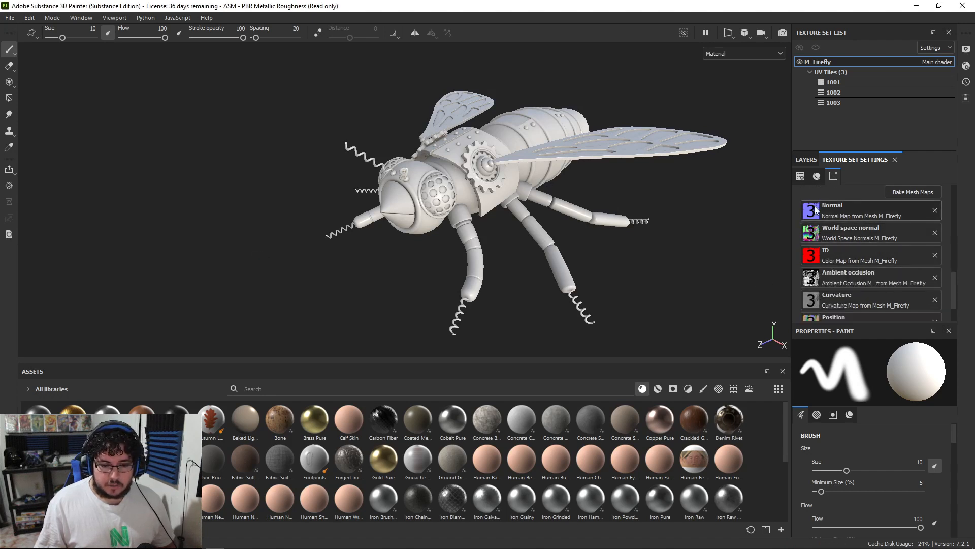
{"action": "scroll", "coordinate": [814, 210], "scroll_direction": "down", "scroll_amount": 2}
{"action": "scroll", "coordinate": [823, 229], "scroll_direction": "up", "scroll_amount": 4}
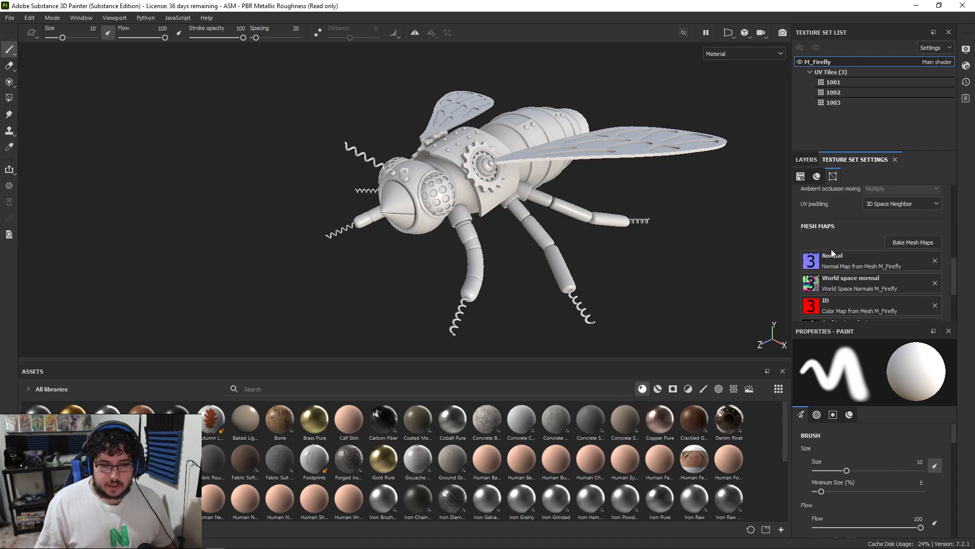
{"action": "scroll", "coordinate": [831, 253], "scroll_direction": "down", "scroll_amount": 1}
{"action": "left_click", "coordinate": [806, 159]}
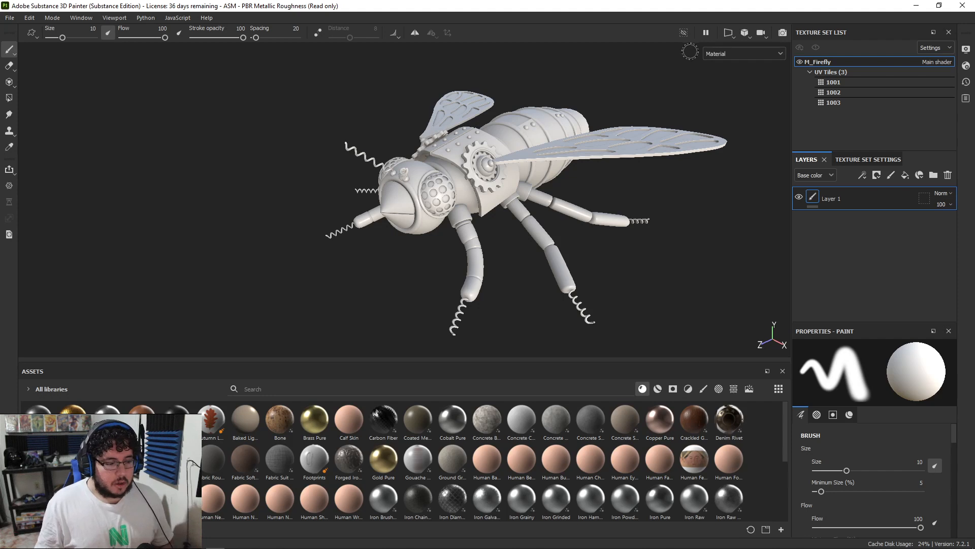
Step: Switch to the PureRef board and examine the metal finishes on the steampunk octopod and clockwork references
{"action": "scroll", "coordinate": [553, 163], "scroll_direction": "up", "scroll_amount": 3}
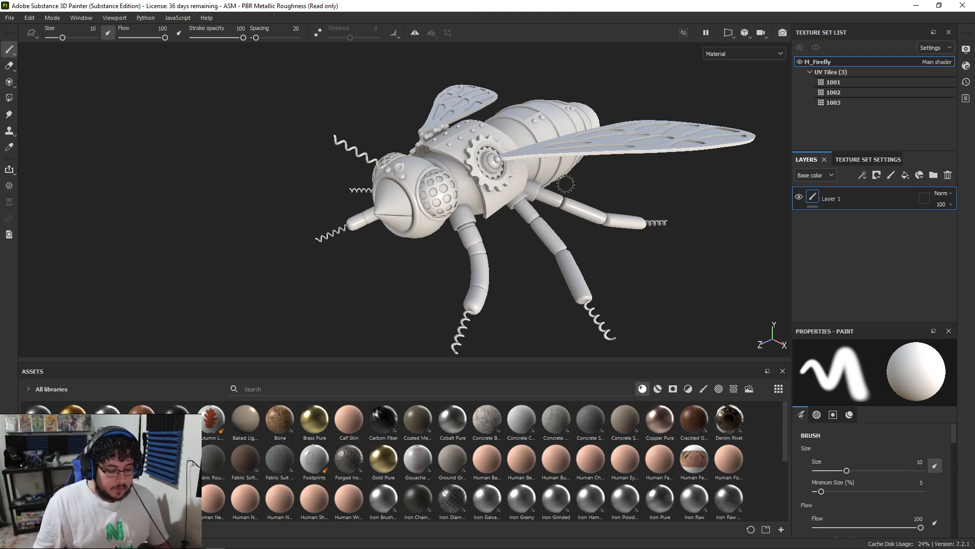
{"action": "key", "text": "alt+Tab"}
{"action": "scroll", "coordinate": [571, 175], "scroll_direction": "up", "scroll_amount": 3}
{"action": "scroll", "coordinate": [598, 159], "scroll_direction": "down", "scroll_amount": 2}
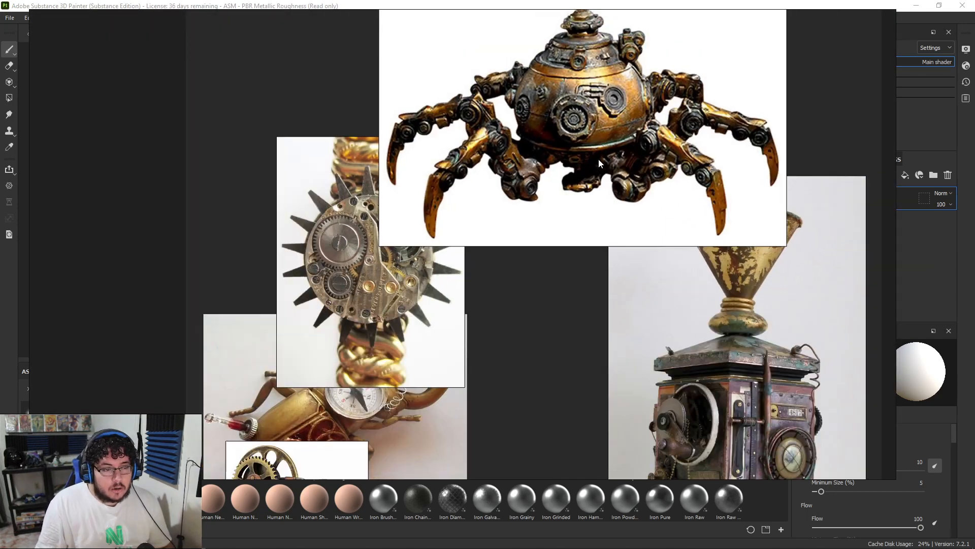
{"action": "mouse_move", "coordinate": [523, 321]}
{"action": "right_mouse_down"}
{"action": "mouse_move", "coordinate": [563, 280]}
{"action": "mouse_move", "coordinate": [584, 239]}
{"action": "mouse_move", "coordinate": [551, 279]}
{"action": "right_mouse_up"}
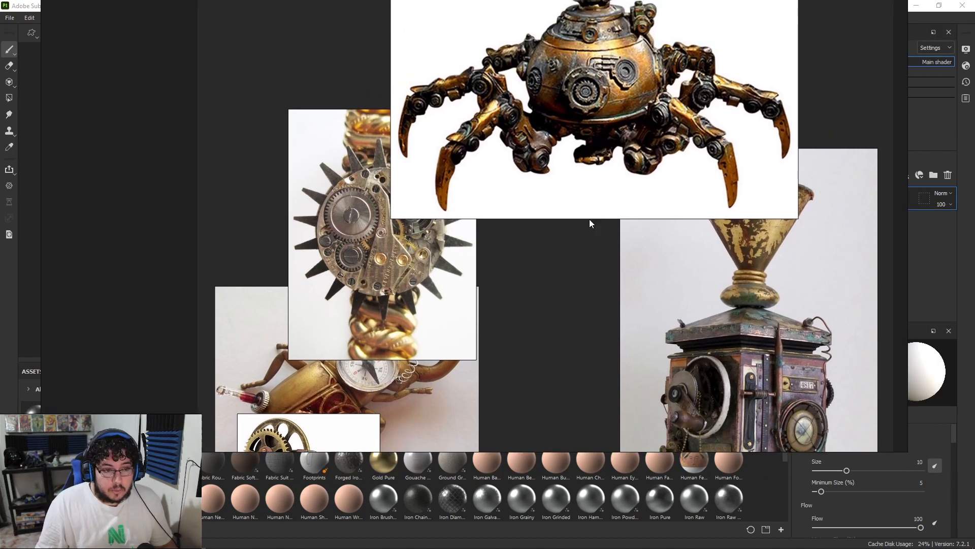
{"action": "right_click_drag", "start_coordinate": [606, 192], "coordinate": [569, 239]}
Step: Switch to Chrome and search Google Images for "brass" in a new window
{"action": "key", "text": "alt+Tab"}
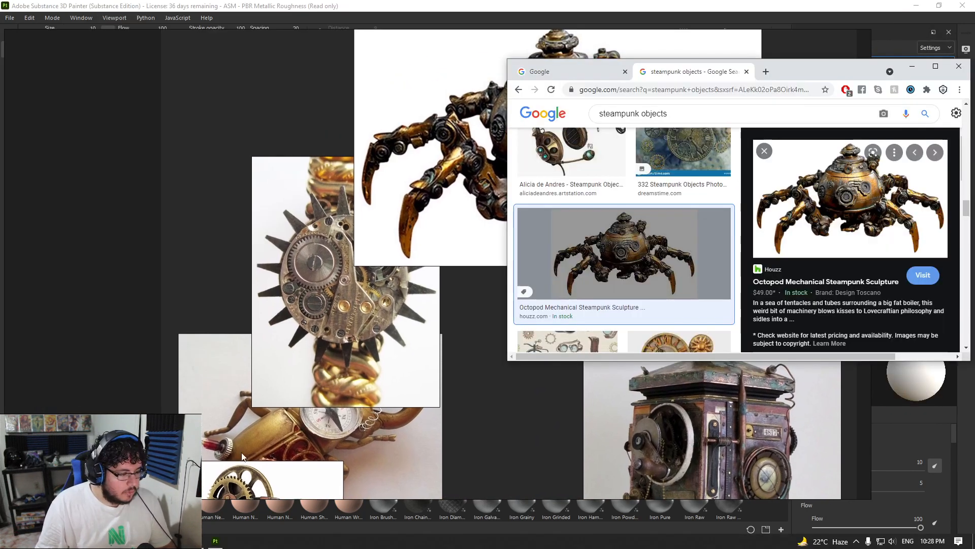
{"action": "left_click", "coordinate": [769, 71]}
{"action": "left_click_drag", "start_coordinate": [770, 71], "coordinate": [762, 3]}
{"action": "left_click", "coordinate": [613, 24]}
{"action": "type", "text": "brass"}
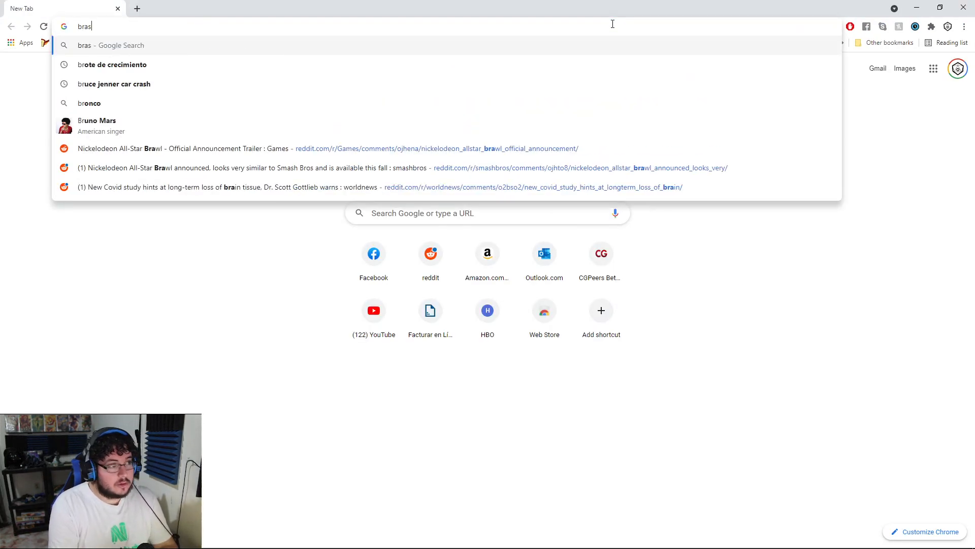
{"action": "key", "text": "Return"}
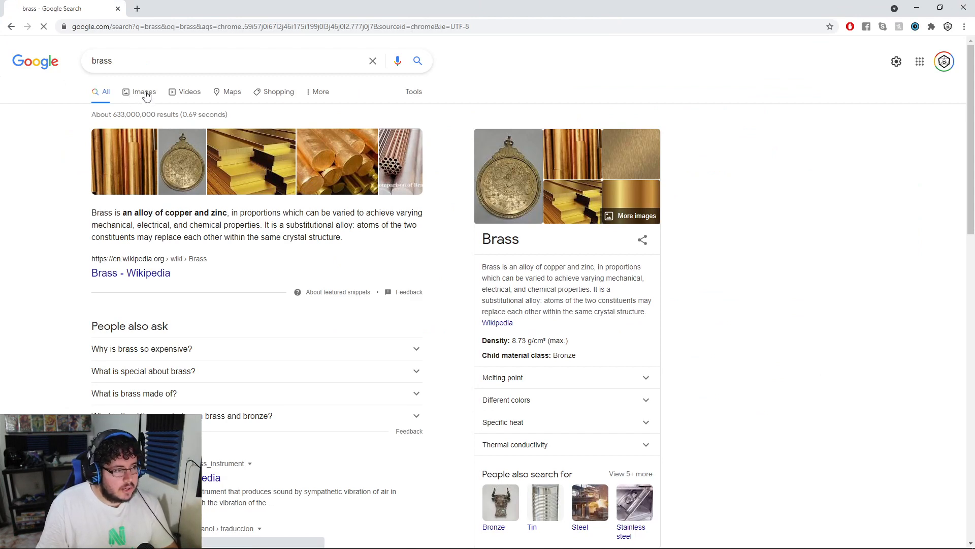
{"action": "left_click", "coordinate": [144, 91]}
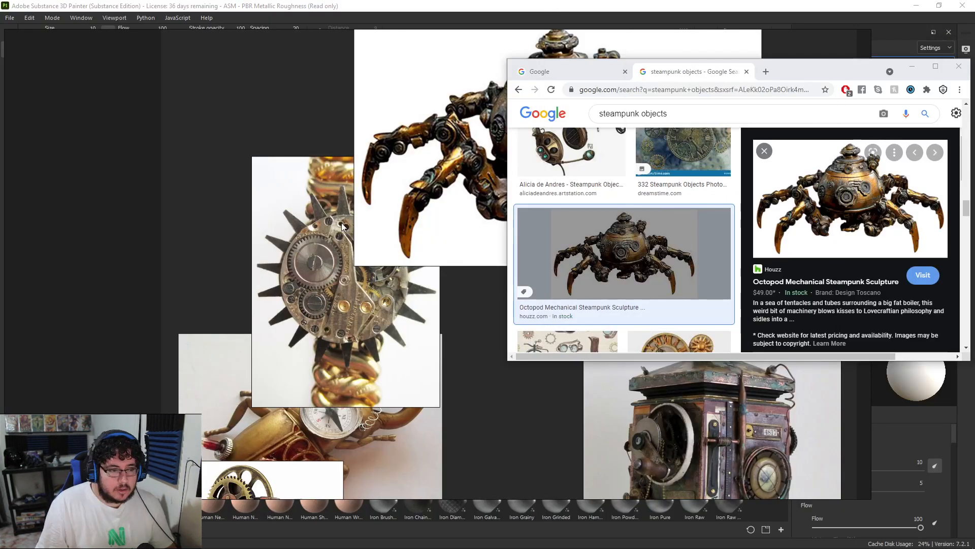
Step: Return to the PureRef board and examine the metals on the octopod, beetle and film projector references
{"action": "left_click", "coordinate": [468, 194]}
{"action": "right_click_drag", "start_coordinate": [514, 333], "coordinate": [569, 190]}
{"action": "right_click_drag", "start_coordinate": [409, 175], "coordinate": [373, 260]}
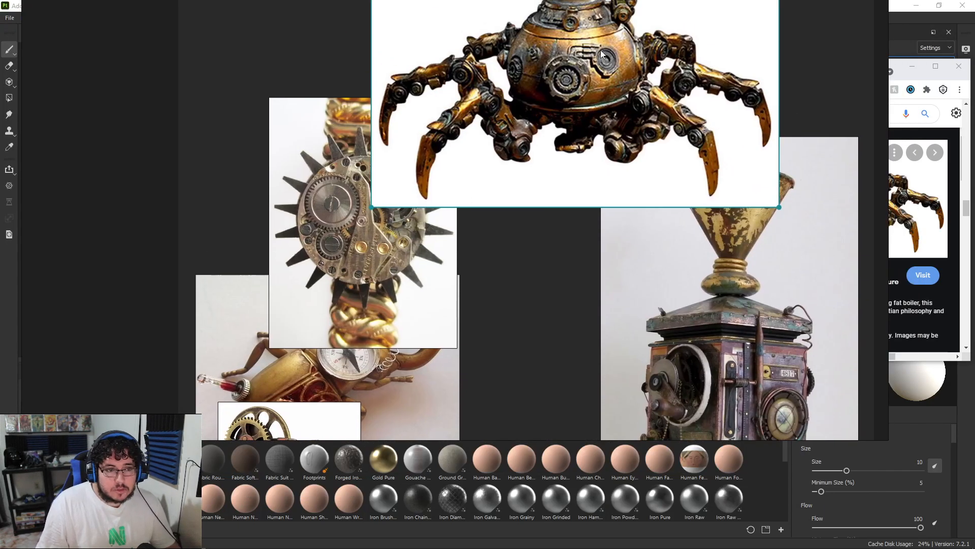
{"action": "scroll", "coordinate": [580, 136], "scroll_direction": "down", "scroll_amount": 1}
{"action": "scroll", "coordinate": [526, 204], "scroll_direction": "down", "scroll_amount": 1}
{"action": "right_click_drag", "start_coordinate": [517, 316], "coordinate": [551, 162]}
{"action": "scroll", "coordinate": [521, 207], "scroll_direction": "up", "scroll_amount": 2}
{"action": "scroll", "coordinate": [435, 175], "scroll_direction": "up", "scroll_amount": 3}
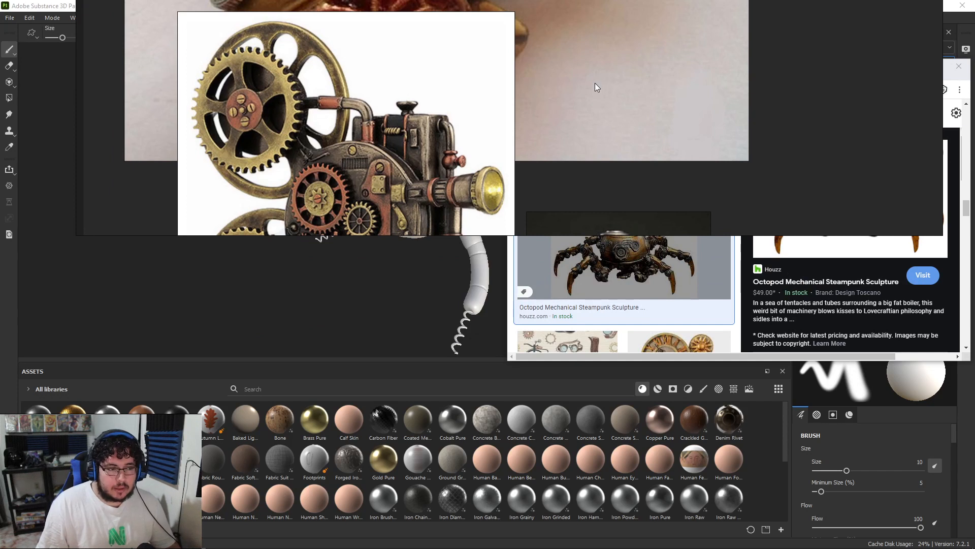
{"action": "scroll", "coordinate": [578, 169], "scroll_direction": "down", "scroll_amount": 4}
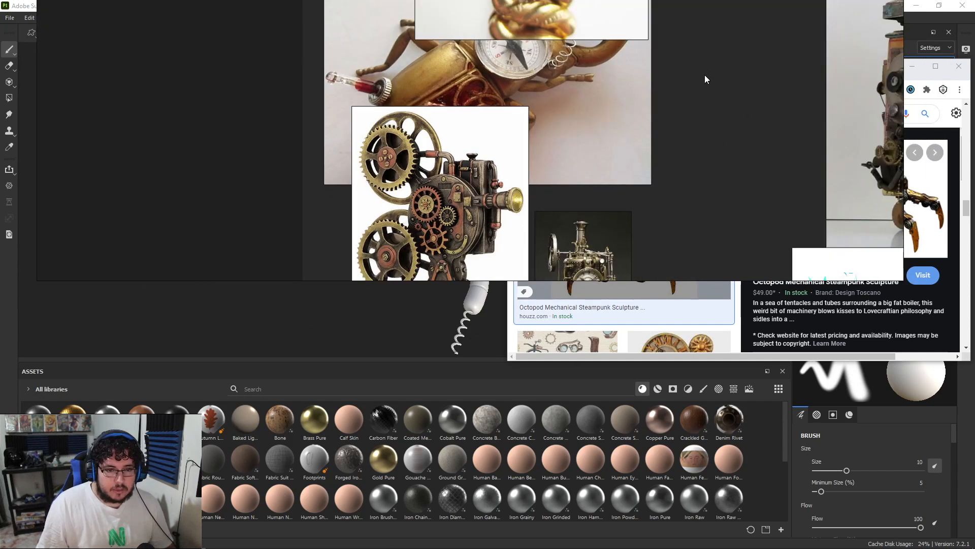
Step: Switch to the FireFly.0004.ma scene in Maya and import Bee.png as an image plane in the top view
{"action": "key", "text": "alt+Tab"}
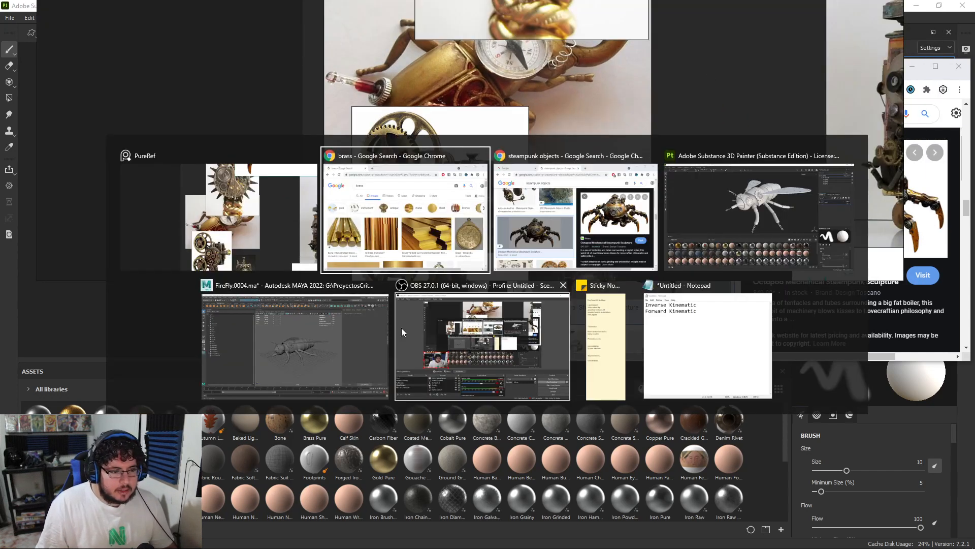
{"action": "left_click", "coordinate": [336, 354]}
{"action": "mouse_move", "coordinate": [342, 205]}
{"action": "left_mouse_down", "text": "alt"}
{"action": "mouse_move", "coordinate": [387, 192]}
{"action": "mouse_move", "coordinate": [338, 186]}
{"action": "left_mouse_up", "text": "alt"}
{"action": "key", "text": "space"}
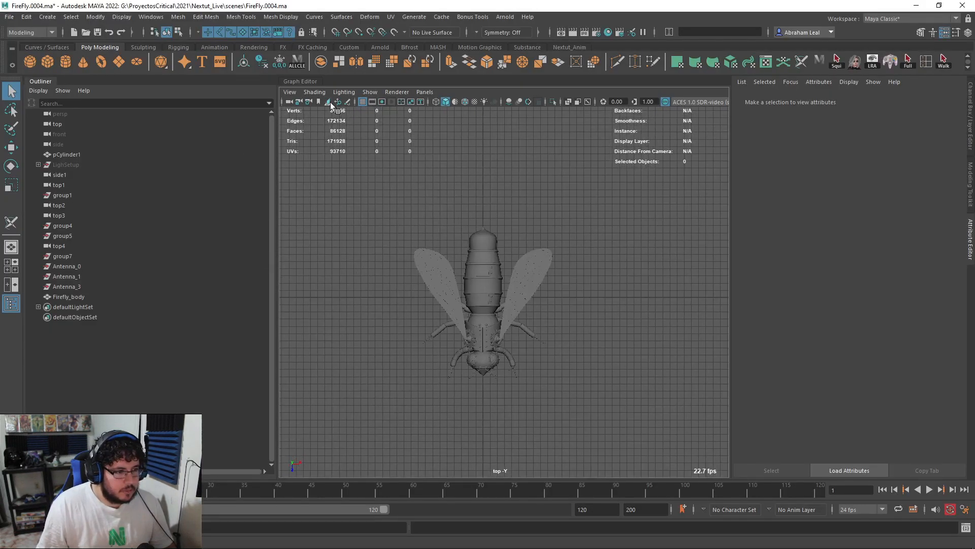
{"action": "left_click", "coordinate": [328, 102]}
{"action": "left_click", "coordinate": [303, 147]}
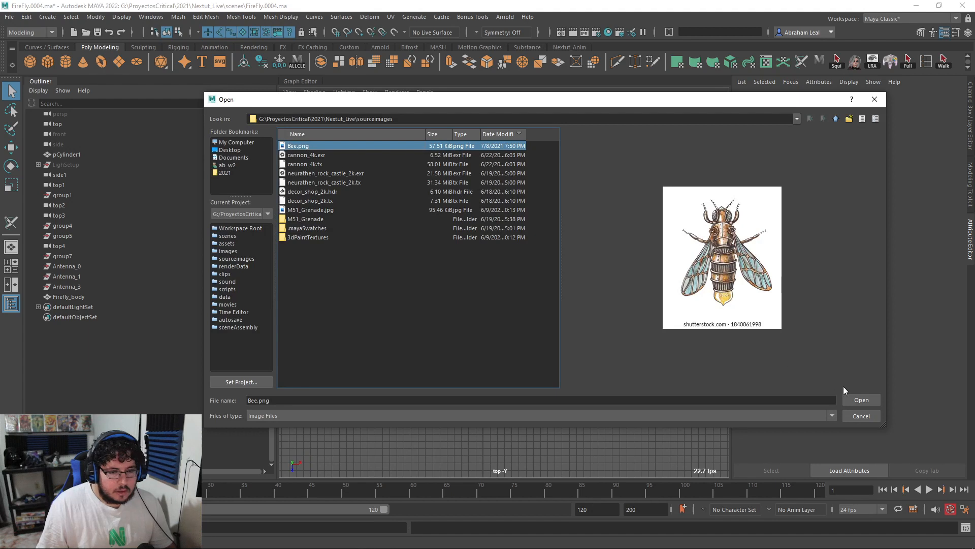
{"action": "left_click", "coordinate": [859, 399]}
Step: Move the bee image plane beside the firefly model, adjust its scale, and examine its metal colours up close
{"action": "left_click_drag", "start_coordinate": [476, 299], "coordinate": [745, 301]}
{"action": "key", "text": "w"}
{"action": "middle_click_drag", "start_coordinate": [650, 282], "coordinate": [423, 282], "text": "alt"}
{"action": "scroll", "coordinate": [423, 282], "scroll_direction": "down", "scroll_amount": 2}
{"action": "key", "text": "r"}
{"action": "left_click_drag", "start_coordinate": [476, 298], "coordinate": [460, 299]}
{"action": "scroll", "coordinate": [509, 208], "scroll_direction": "up", "scroll_amount": 5}
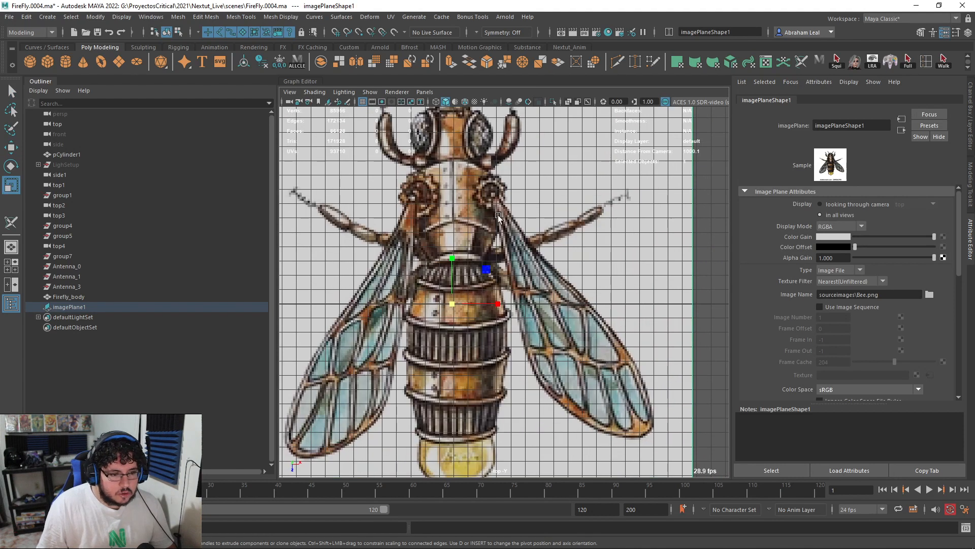
{"action": "scroll", "coordinate": [498, 216], "scroll_direction": "down", "scroll_amount": 1}
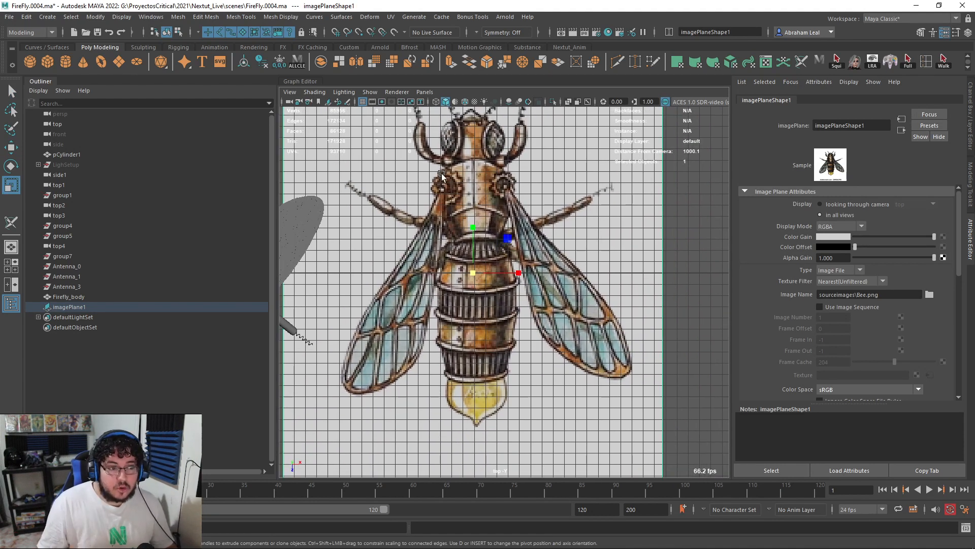
Step: Switch back to Substance 3D Painter and add the Brass Pure material as a fill layer above Layer 1
{"action": "key", "text": "alt+Tab"}
{"action": "key", "text": "alt+Tab"}
{"action": "key", "text": "alt+Tab"}
{"action": "key", "text": "alt+Tab"}
{"action": "key", "text": "alt+Tab"}
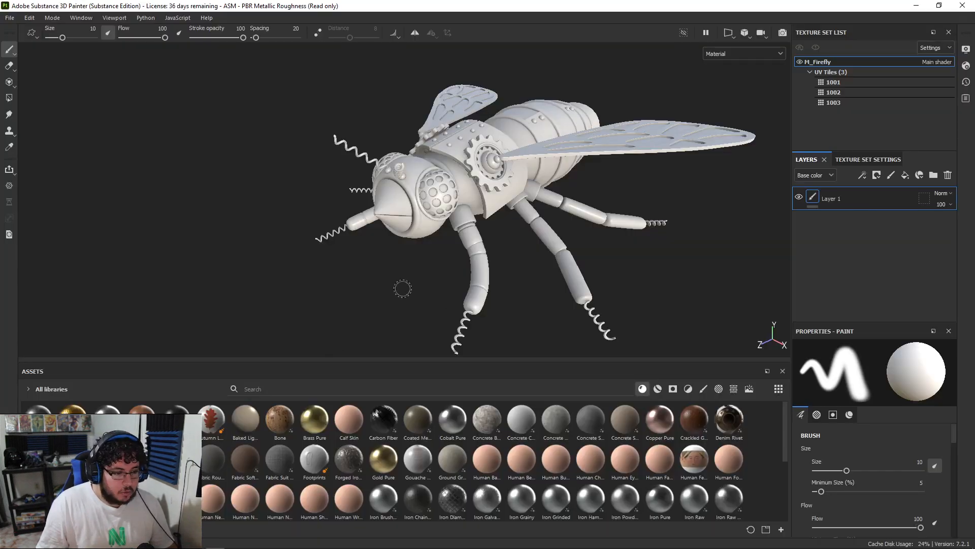
{"action": "left_click_drag", "start_coordinate": [402, 289], "coordinate": [401, 276], "text": "alt"}
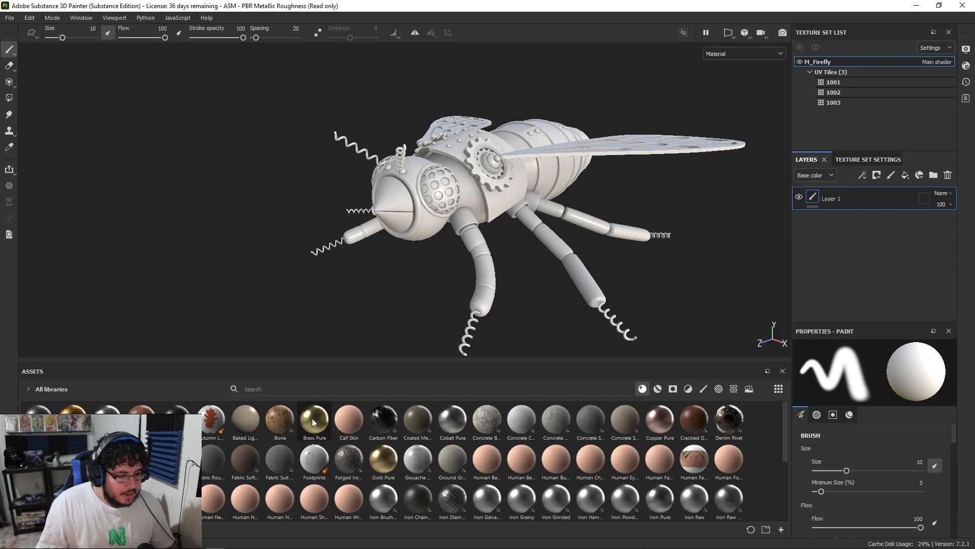
{"action": "left_click_drag", "start_coordinate": [320, 425], "coordinate": [831, 205]}
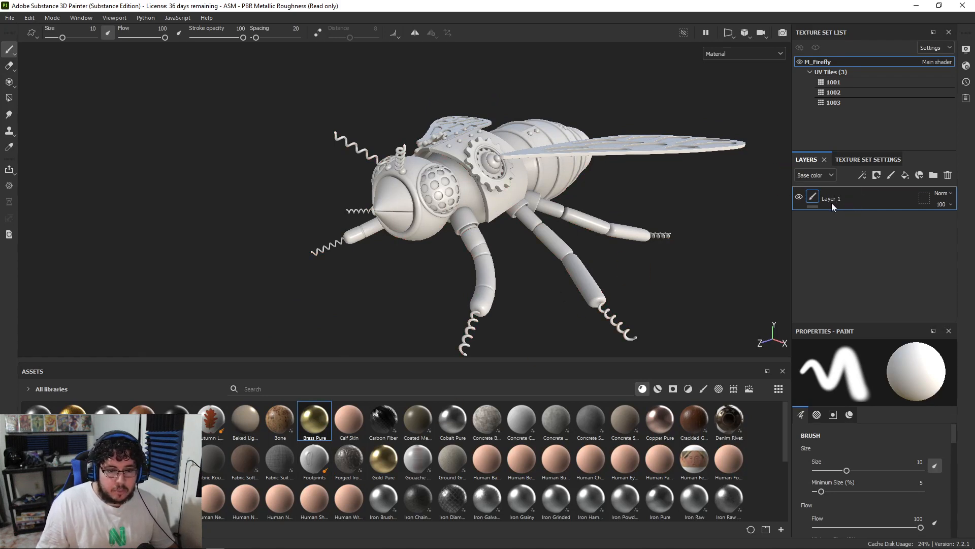
{"action": "mouse_move", "coordinate": [750, 226]}
{"action": "left_mouse_down", "text": "alt"}
{"action": "mouse_move", "coordinate": [427, 263]}
{"action": "mouse_move", "coordinate": [589, 283]}
{"action": "mouse_move", "coordinate": [508, 275]}
{"action": "mouse_move", "coordinate": [742, 213]}
{"action": "left_mouse_up", "text": "alt"}
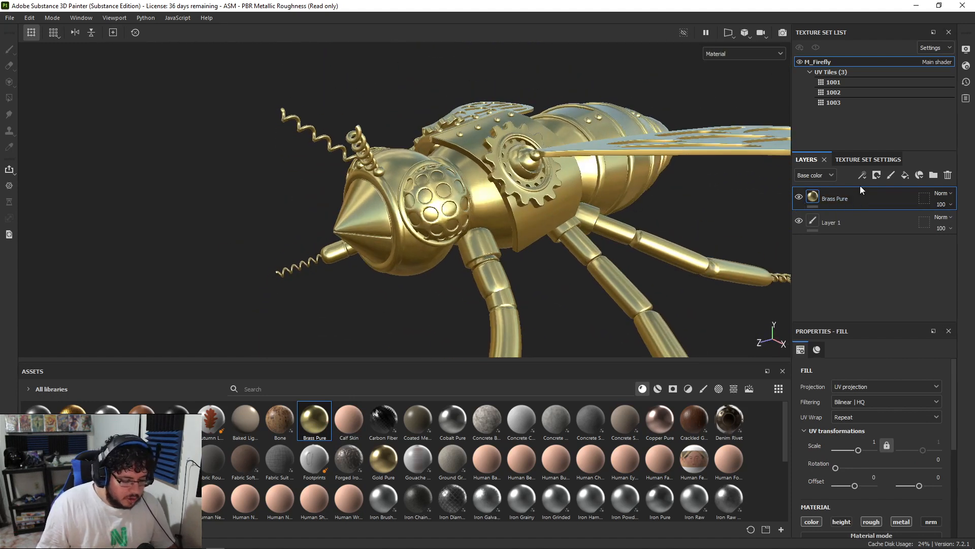
Step: Group the Brass Pure layer into a folder named Brass and add a black mask to the folder
{"action": "key", "text": "ctrl+g"}
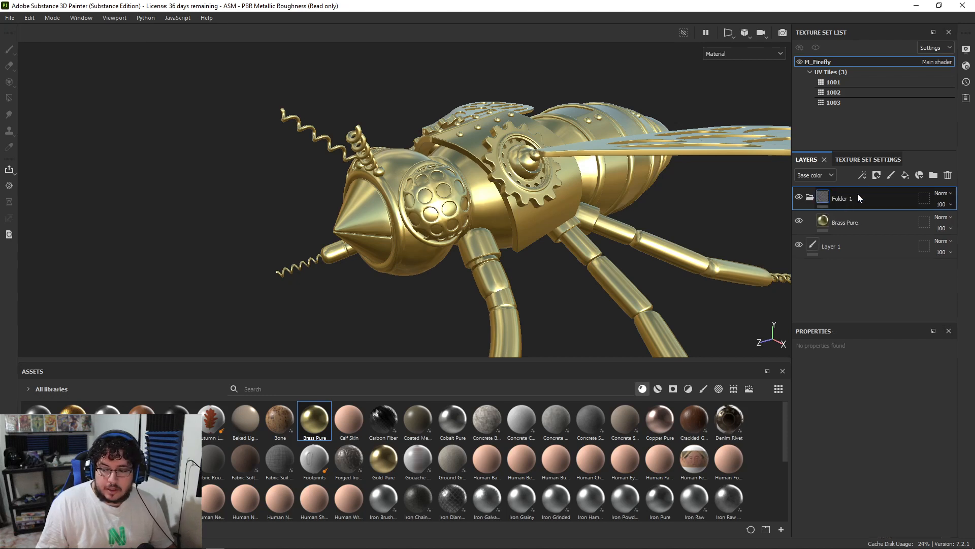
{"action": "double_click", "coordinate": [841, 198]}
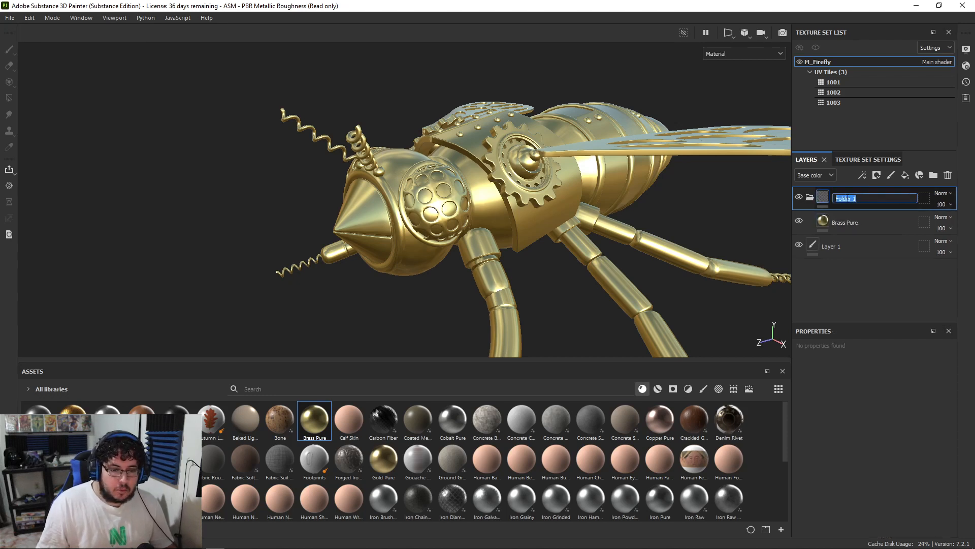
{"action": "type", "text": "Brass"}
{"action": "key", "text": "Return"}
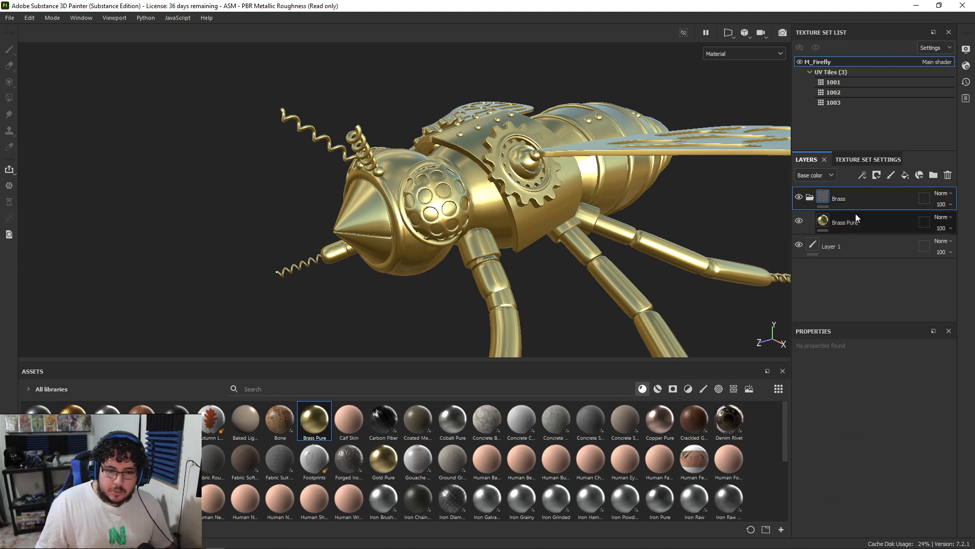
{"action": "right_click", "coordinate": [838, 197]}
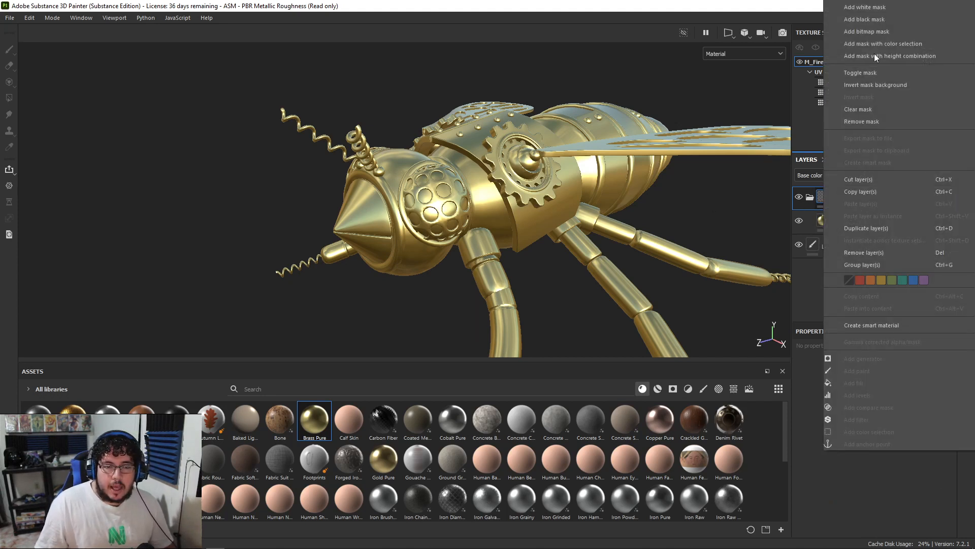
{"action": "left_click", "coordinate": [882, 20]}
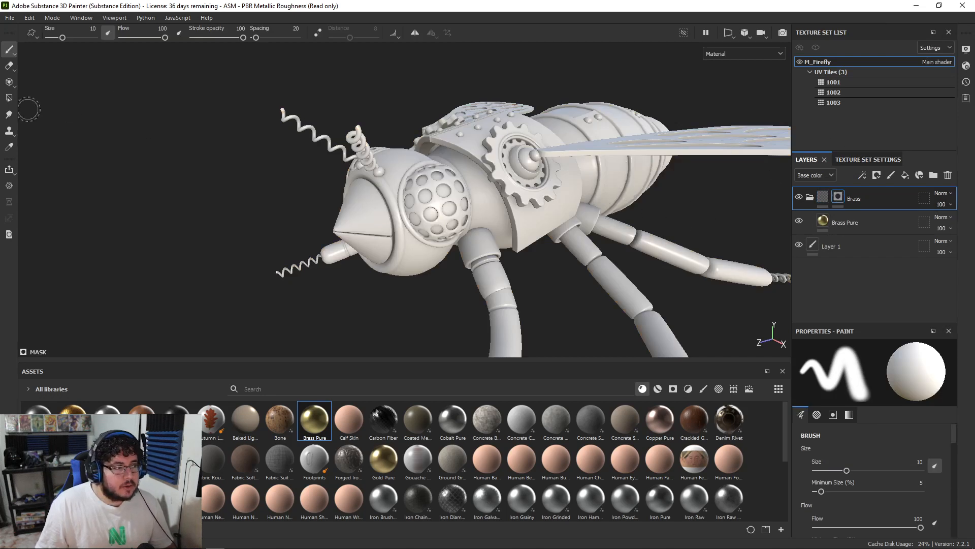
Step: Fill the firefly's abdomen in the Brass folder's mask using Polygon Fill in mesh fill mode
{"action": "left_click", "coordinate": [9, 99]}
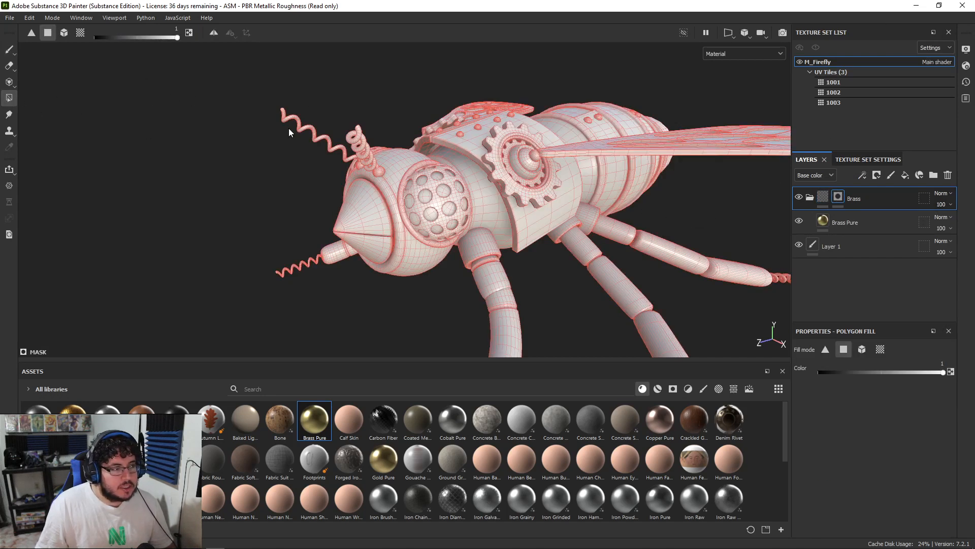
{"action": "left_click_drag", "start_coordinate": [480, 193], "coordinate": [521, 234], "text": "alt"}
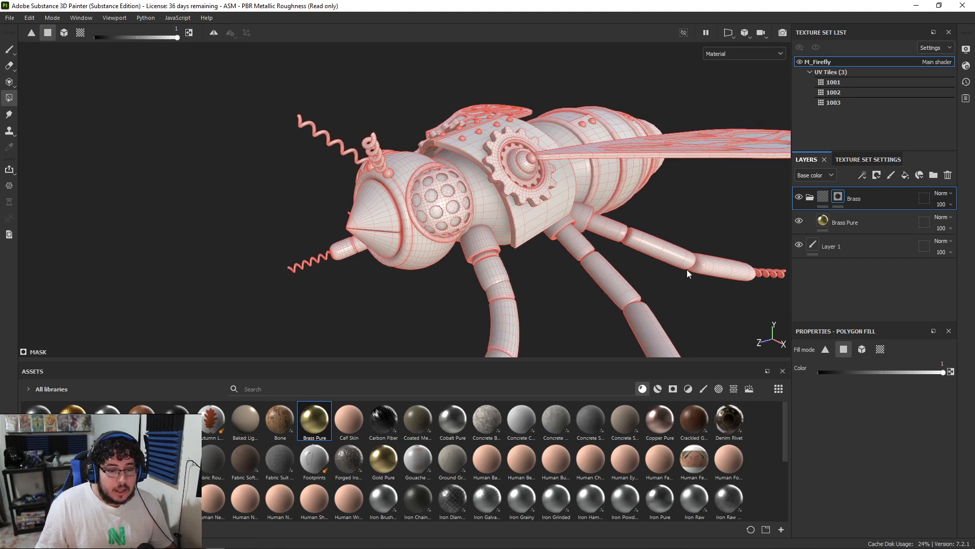
{"action": "left_click", "coordinate": [862, 350]}
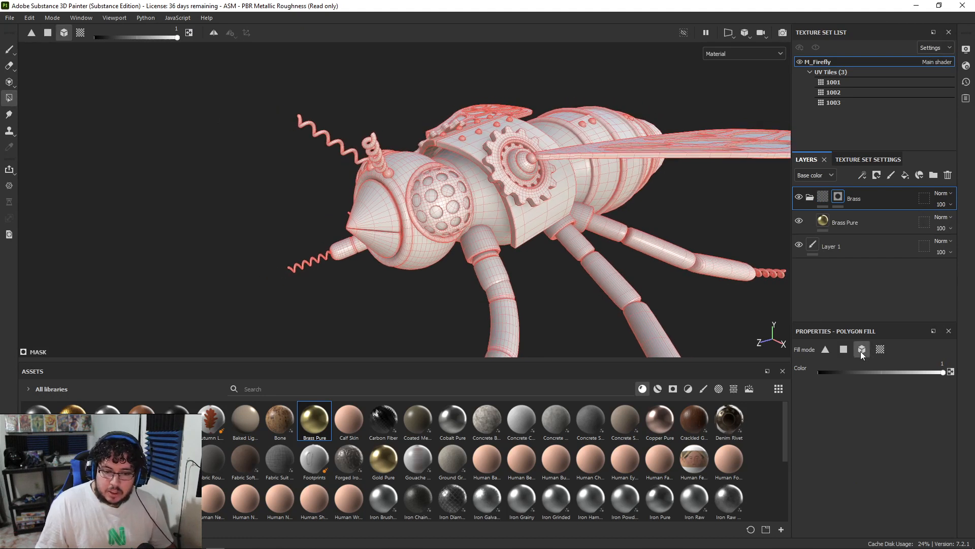
{"action": "left_click_drag", "start_coordinate": [608, 173], "coordinate": [435, 169], "text": "alt"}
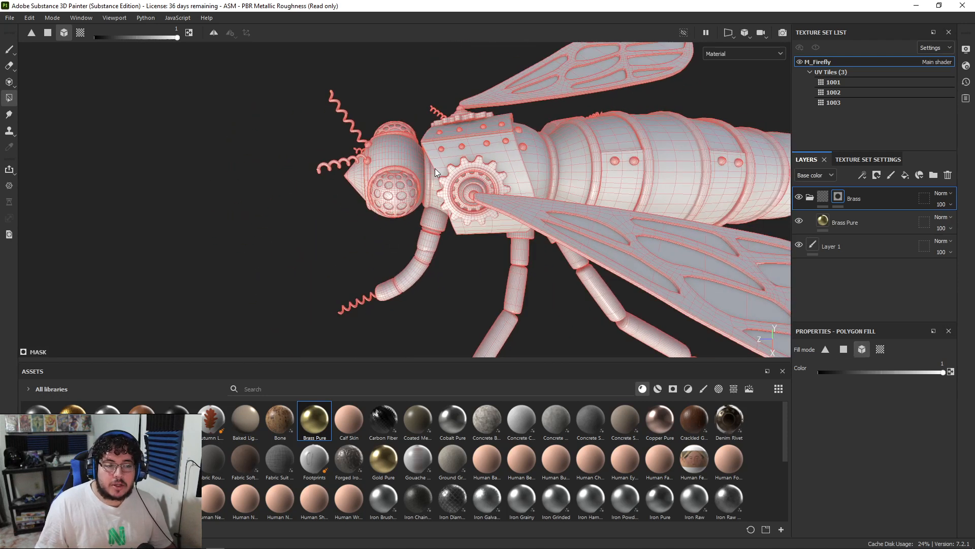
{"action": "left_click", "coordinate": [582, 141]}
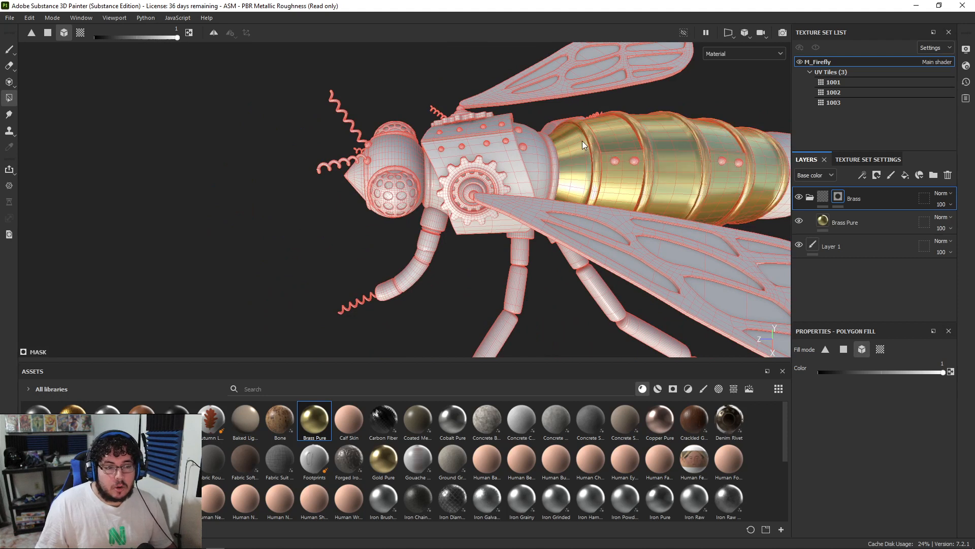
Step: Fill the head, neck, thorax plates and the rivets on those plates in the Brass mask
{"action": "left_click_drag", "start_coordinate": [535, 151], "coordinate": [428, 117], "text": "alt"}
{"action": "left_click", "coordinate": [532, 156]}
{"action": "left_click_drag", "start_coordinate": [531, 157], "coordinate": [534, 197], "text": "alt"}
{"action": "left_click", "coordinate": [535, 197]}
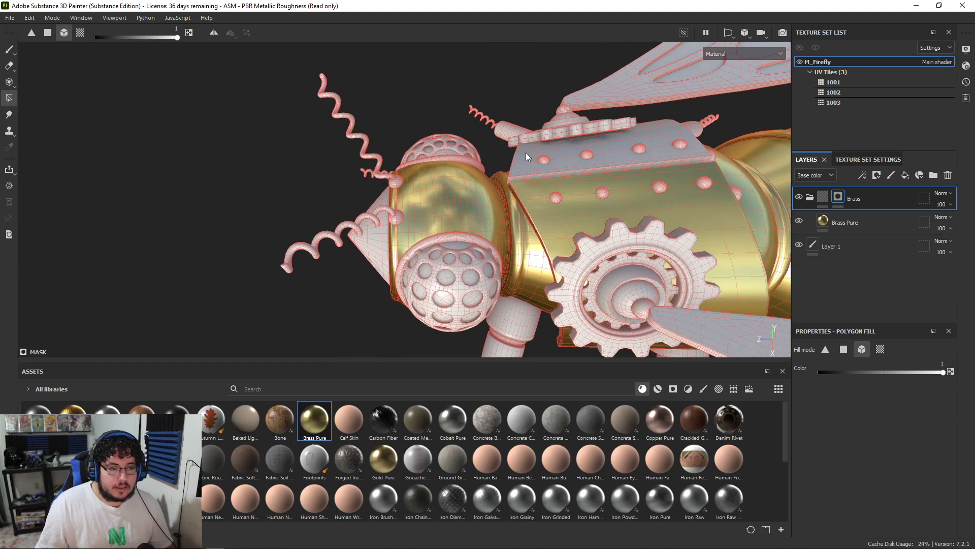
{"action": "left_click", "coordinate": [526, 155]}
{"action": "left_click", "coordinate": [559, 198]}
{"action": "left_click", "coordinate": [585, 153]}
{"action": "left_click", "coordinate": [602, 193]}
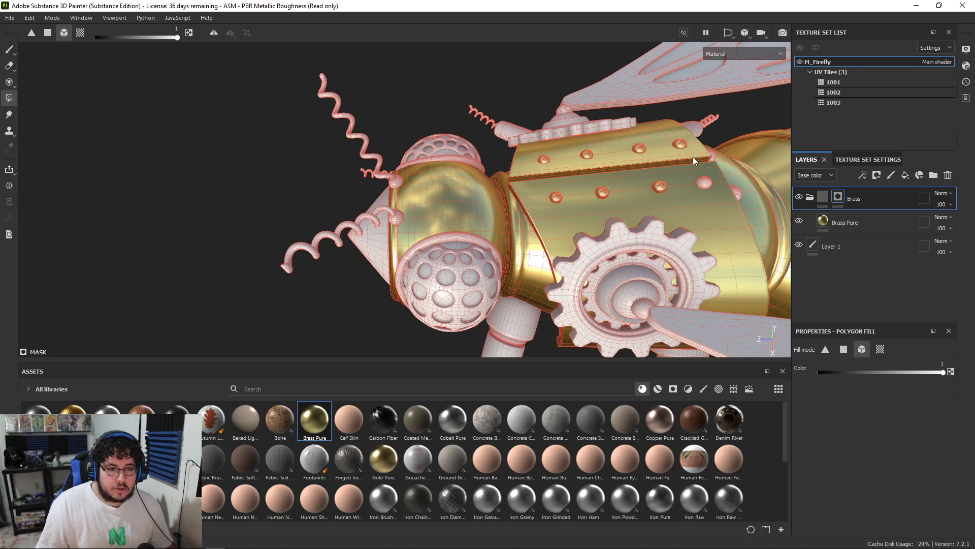
Step: Fill the remaining rivets on the rear thorax and along the abdomen in the Brass mask
{"action": "left_click_drag", "start_coordinate": [601, 193], "coordinate": [520, 193], "text": "alt"}
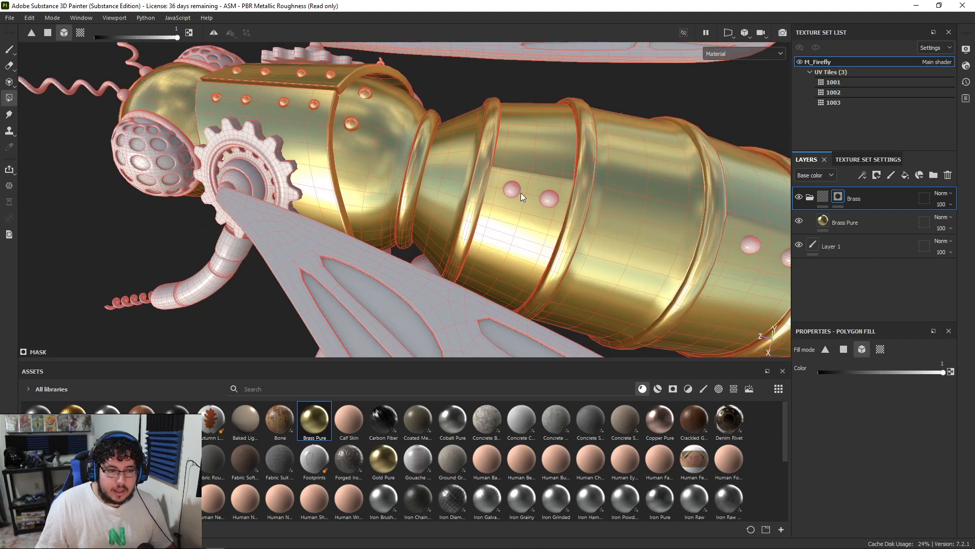
{"action": "left_click", "coordinate": [547, 198]}
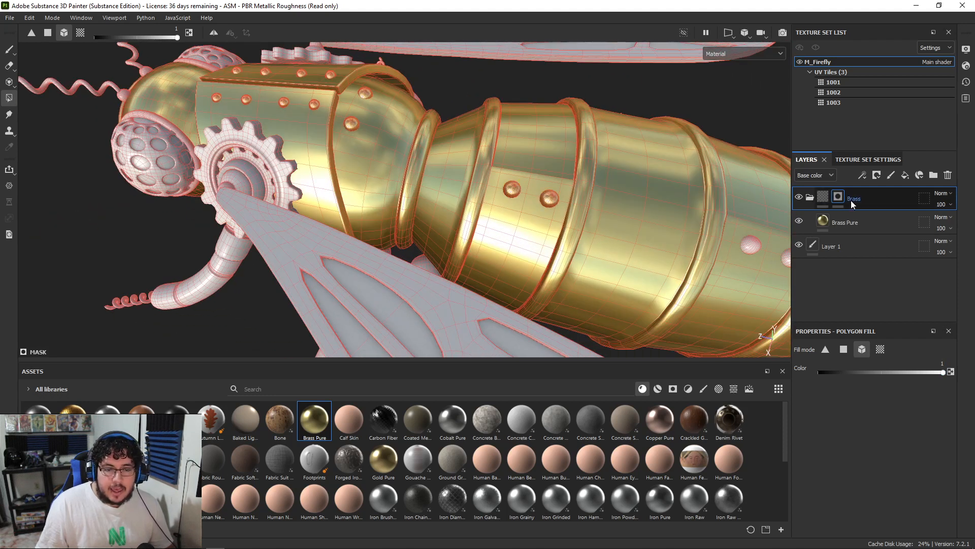
{"action": "left_click_drag", "start_coordinate": [760, 199], "coordinate": [620, 200], "text": "alt"}
{"action": "left_click", "coordinate": [622, 199]}
{"action": "left_click", "coordinate": [666, 211]}
Step: Fill the wing frames and the first leg sockets under the thorax in the Brass mask
{"action": "right_click_drag", "start_coordinate": [675, 218], "coordinate": [427, 215], "text": "alt"}
{"action": "left_click_drag", "start_coordinate": [427, 215], "coordinate": [513, 127], "text": "alt"}
{"action": "middle_click_drag", "start_coordinate": [513, 127], "coordinate": [486, 151], "text": "alt"}
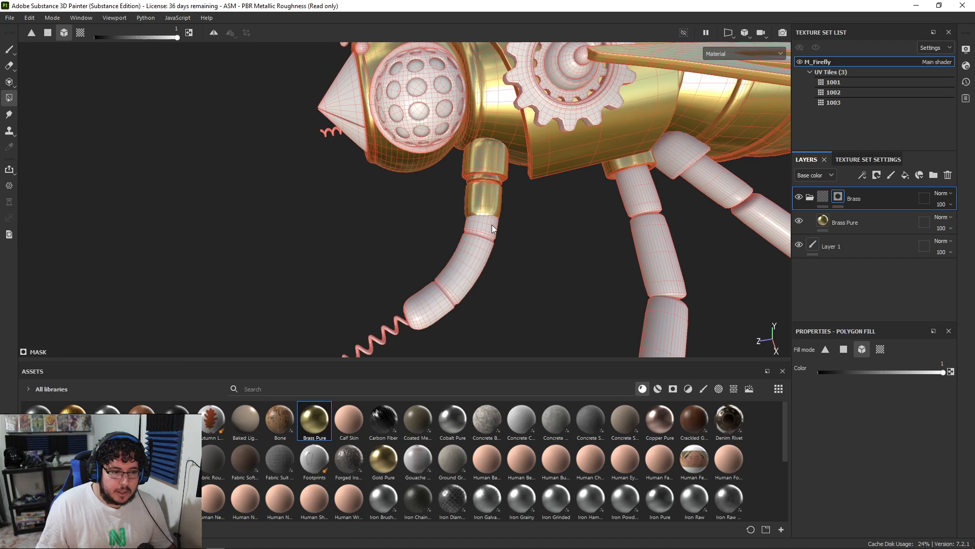
{"action": "middle_click_drag", "start_coordinate": [542, 235], "coordinate": [568, 159], "text": "alt"}
{"action": "left_click", "coordinate": [568, 156]}
{"action": "scroll", "coordinate": [567, 156], "scroll_direction": "down", "scroll_amount": 3}
Step: Fill the remaining leg sockets, the rings around the wing hubs and the eye rims in the Brass mask
{"action": "left_click_drag", "start_coordinate": [472, 137], "coordinate": [532, 217], "text": "alt"}
{"action": "left_click_drag", "start_coordinate": [468, 148], "coordinate": [411, 106], "text": "alt"}
{"action": "left_click_drag", "start_coordinate": [529, 175], "coordinate": [379, 224], "text": "alt"}
{"action": "right_click_drag", "start_coordinate": [378, 225], "coordinate": [505, 272], "text": "alt"}
{"action": "left_click_drag", "start_coordinate": [505, 272], "coordinate": [399, 196], "text": "alt"}
{"action": "left_click_drag", "start_coordinate": [519, 165], "coordinate": [485, 212], "text": "alt"}
{"action": "right_click_drag", "start_coordinate": [486, 211], "coordinate": [497, 161], "text": "alt"}
{"action": "right_click_drag", "start_coordinate": [489, 194], "coordinate": [480, 204], "text": "alt"}
{"action": "left_click_drag", "start_coordinate": [481, 205], "coordinate": [411, 135], "text": "alt"}
{"action": "left_click_drag", "start_coordinate": [264, 149], "coordinate": [397, 187], "text": "alt"}
{"action": "scroll", "coordinate": [391, 182], "scroll_direction": "up", "scroll_amount": 2}
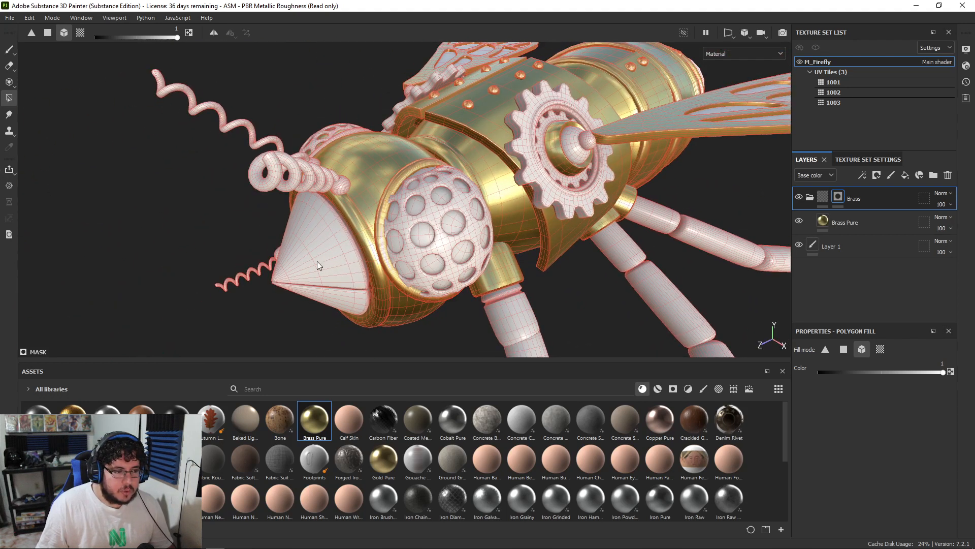
Step: Fill the pointed nose cone and the spheres at the antenna bases in the Brass mask
{"action": "left_click_drag", "start_coordinate": [338, 151], "coordinate": [324, 119], "text": "alt"}
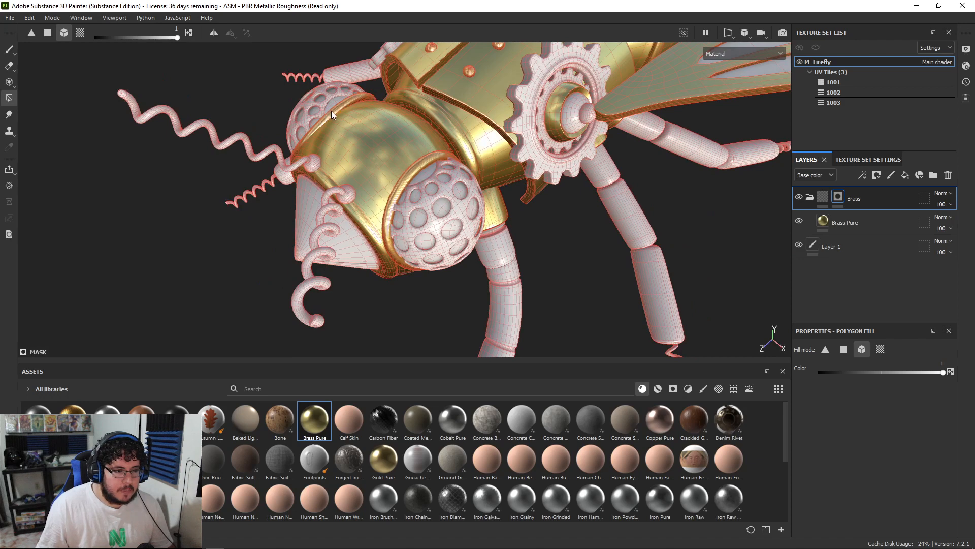
{"action": "left_click", "coordinate": [308, 219]}
{"action": "left_click_drag", "start_coordinate": [308, 218], "coordinate": [315, 203], "text": "alt"}
{"action": "left_click", "coordinate": [329, 303]}
{"action": "left_click_drag", "start_coordinate": [437, 309], "coordinate": [370, 263], "text": "alt"}
{"action": "scroll", "coordinate": [370, 263], "scroll_direction": "up", "scroll_amount": 5}
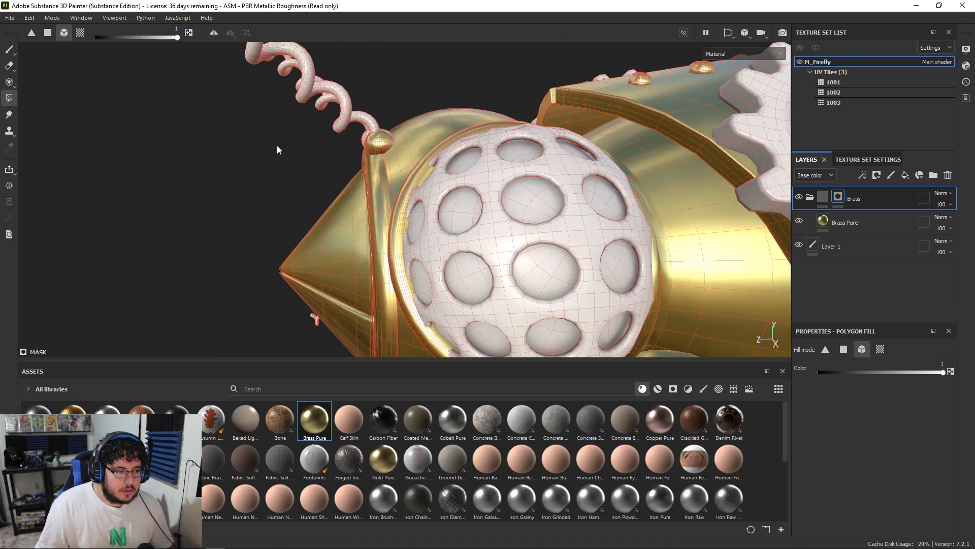
Step: Switch back to the Paint tool and examine the brass coverage over the whole firefly without the wireframe
{"action": "left_click_drag", "start_coordinate": [276, 145], "coordinate": [226, 141], "text": "alt"}
{"action": "right_click_drag", "start_coordinate": [227, 141], "coordinate": [26, 145], "text": "alt"}
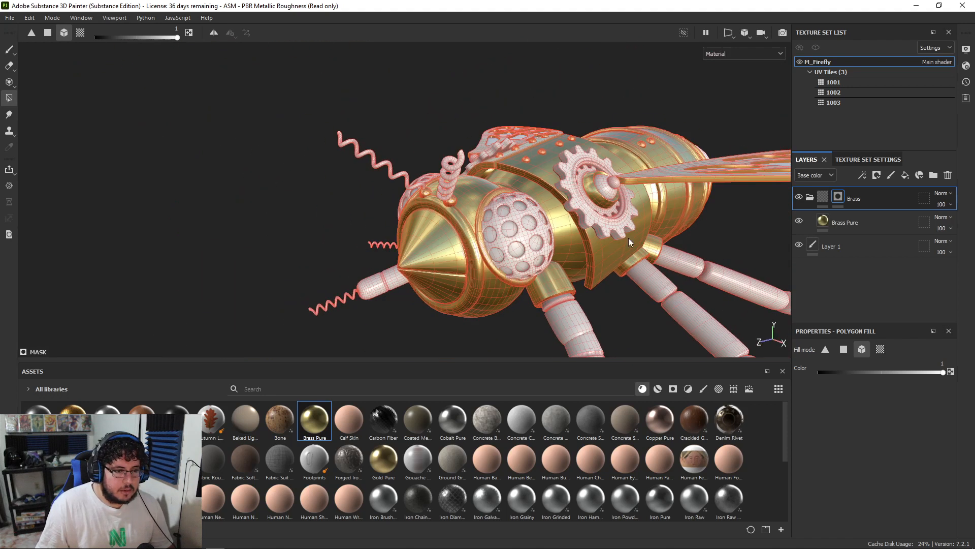
{"action": "left_click_drag", "start_coordinate": [617, 223], "coordinate": [630, 267], "text": "alt"}
{"action": "key", "text": "1"}
{"action": "middle_click_drag", "start_coordinate": [627, 246], "coordinate": [550, 232], "text": "alt"}
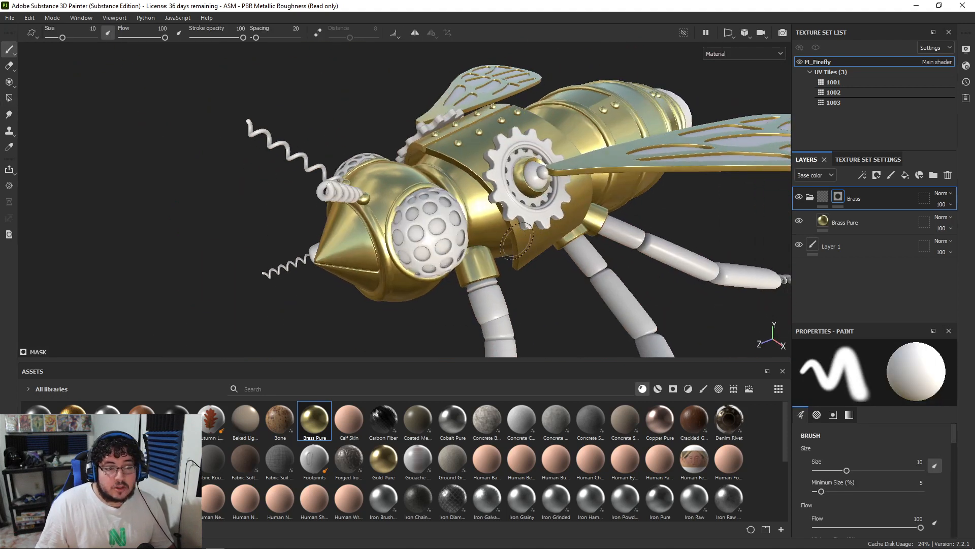
{"action": "right_click_drag", "start_coordinate": [518, 244], "coordinate": [192, 72], "text": "alt"}
{"action": "left_click_drag", "start_coordinate": [191, 71], "coordinate": [406, 233], "text": "alt"}
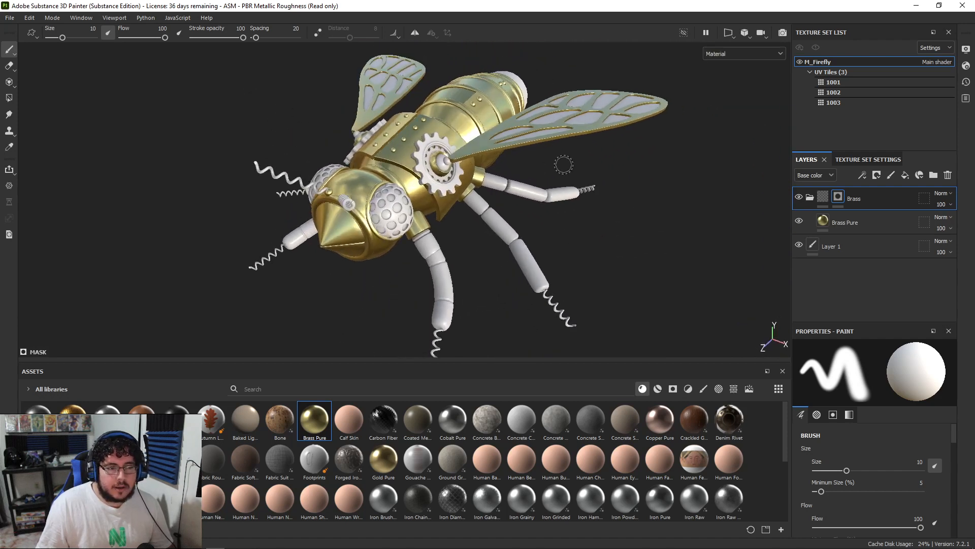
{"action": "left_click_drag", "start_coordinate": [561, 163], "coordinate": [624, 218], "text": "alt"}
Step: Collapse the Brass folder, add Copper Pure as a fill layer above it, and darken its base color to a5735c
{"action": "left_click_drag", "start_coordinate": [833, 222], "coordinate": [823, 193]}
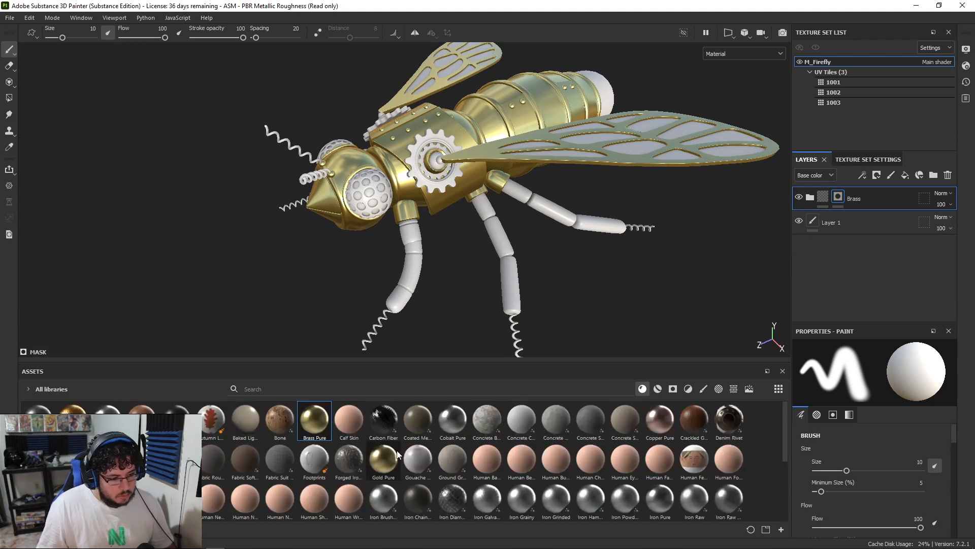
{"action": "left_click_drag", "start_coordinate": [662, 424], "coordinate": [850, 189]}
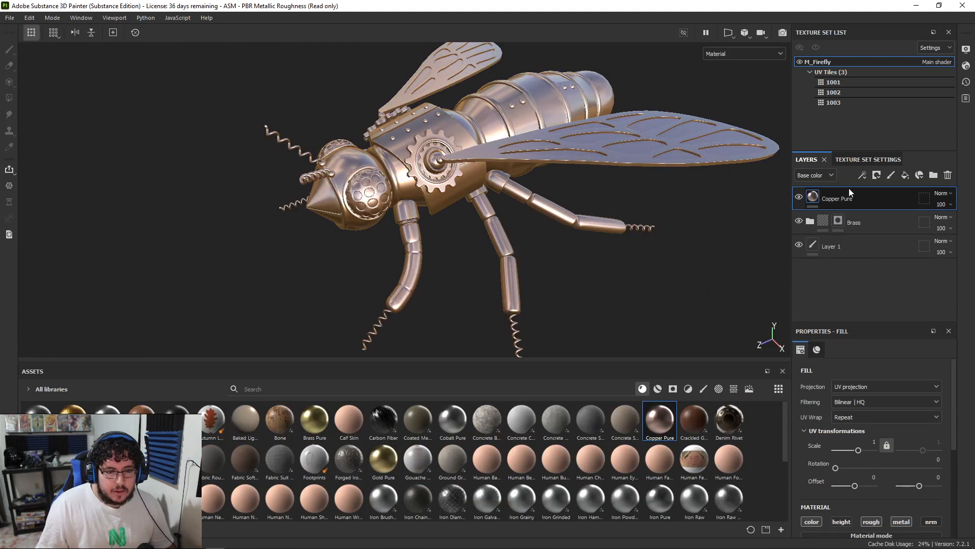
{"action": "scroll", "coordinate": [861, 465], "scroll_direction": "down", "scroll_amount": 2}
{"action": "left_click", "coordinate": [860, 466]}
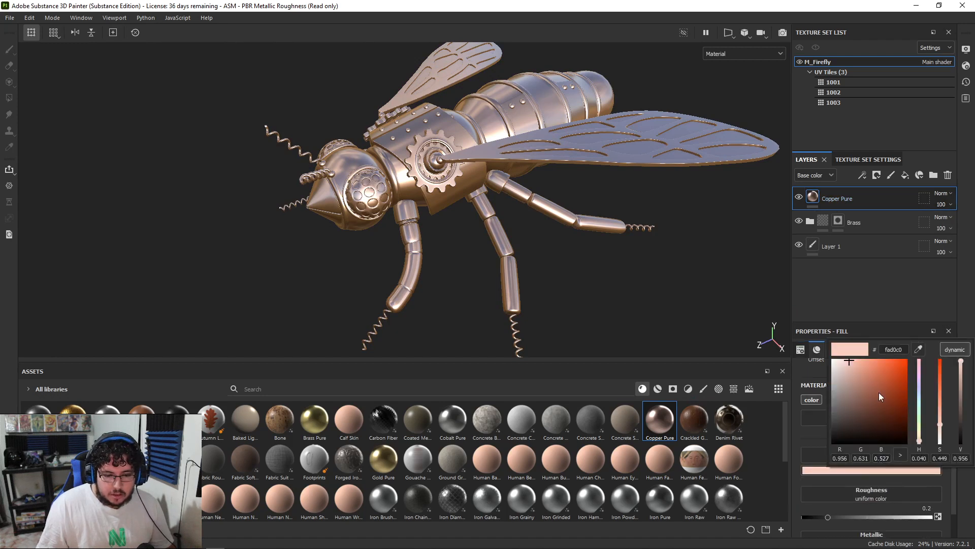
{"action": "left_click", "coordinate": [852, 374]}
{"action": "left_click_drag", "start_coordinate": [852, 373], "coordinate": [863, 388]}
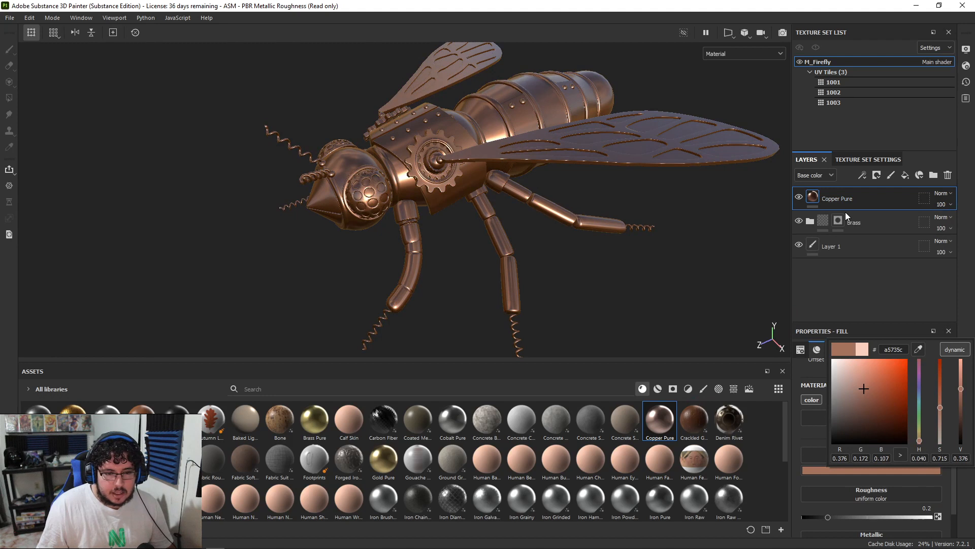
Step: Group the Copper Pure layer into a folder named Copper and add a black mask to the folder
{"action": "left_click", "coordinate": [836, 199]}
{"action": "key", "text": "ctrl+g"}
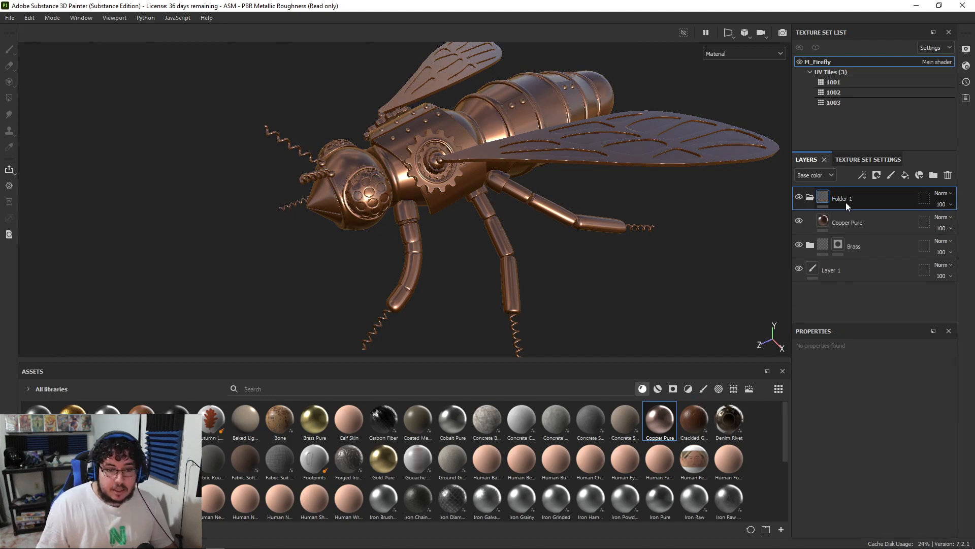
{"action": "double_click", "coordinate": [846, 198]}
{"action": "type", "text": "Copper"}
{"action": "key", "text": "Return"}
{"action": "right_click", "coordinate": [849, 195]}
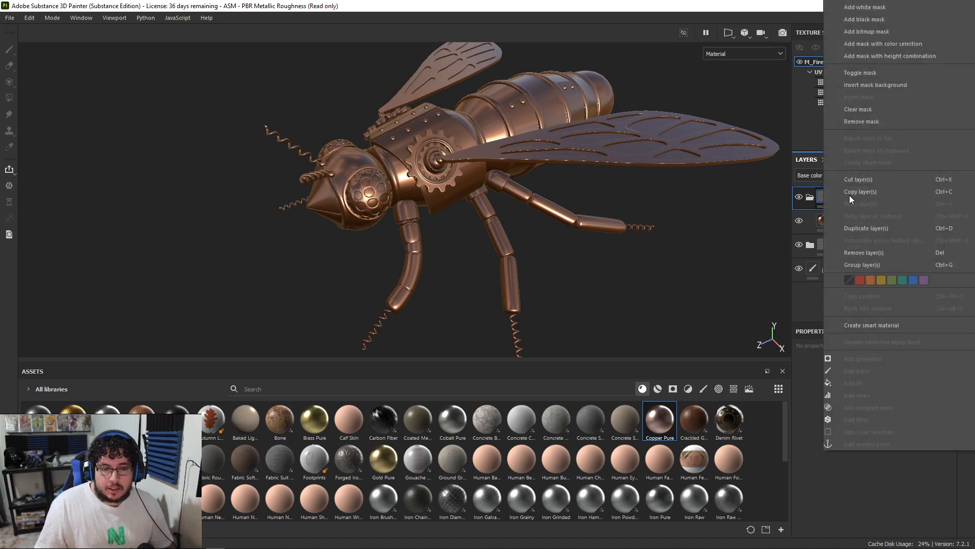
{"action": "left_click", "coordinate": [880, 20]}
Step: Fill the perforated shells of both eyes in the Copper mask with mesh Polygon Fill
{"action": "mouse_move", "coordinate": [661, 184]}
{"action": "left_mouse_down", "text": "alt"}
{"action": "mouse_move", "coordinate": [589, 274]}
{"action": "mouse_move", "coordinate": [501, 155]}
{"action": "left_mouse_up", "text": "alt"}
{"action": "key", "text": "4"}
{"action": "left_click", "coordinate": [462, 159]}
{"action": "left_click_drag", "start_coordinate": [443, 158], "coordinate": [505, 169], "text": "alt"}
{"action": "right_click_drag", "start_coordinate": [506, 169], "coordinate": [433, 139], "text": "alt"}
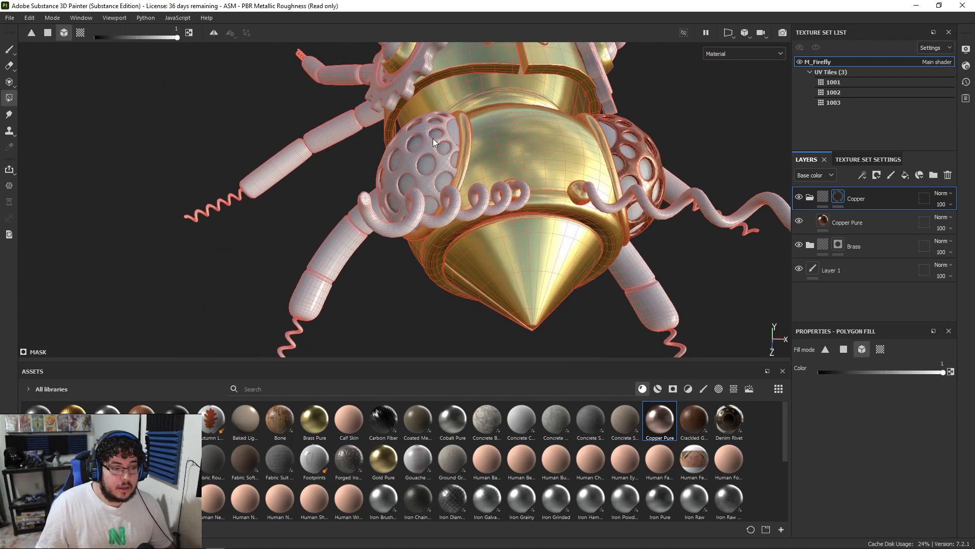
{"action": "right_click_drag", "start_coordinate": [508, 156], "coordinate": [434, 148], "text": "alt"}
{"action": "left_click", "coordinate": [442, 145]}
{"action": "left_click_drag", "start_coordinate": [447, 143], "coordinate": [472, 213], "text": "alt"}
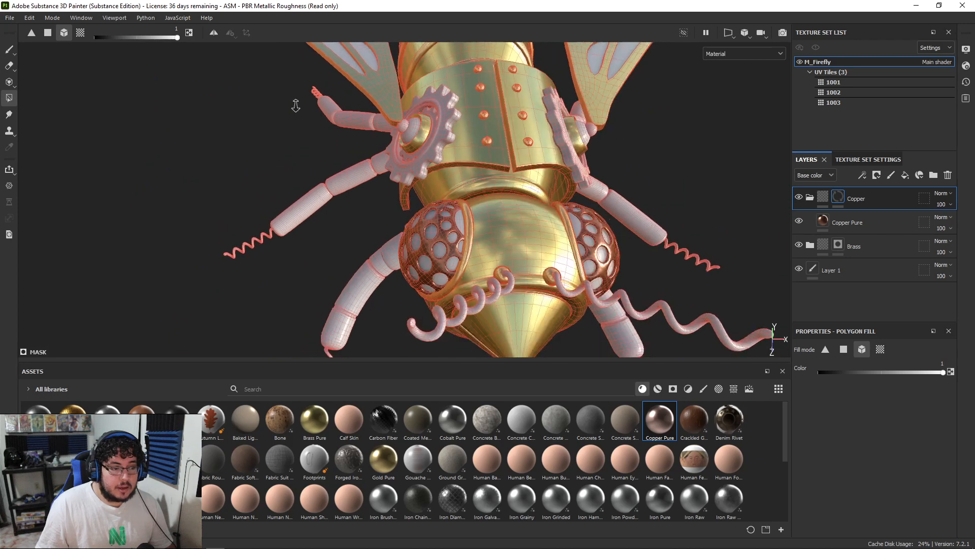
Step: Fill the toothed gears on both sides of the thorax and their inner rings in the Copper mask
{"action": "right_click_drag", "start_coordinate": [473, 214], "coordinate": [808, 319], "text": "alt"}
{"action": "middle_click_drag", "start_coordinate": [490, 223], "coordinate": [596, 283], "text": "alt"}
{"action": "right_click_drag", "start_coordinate": [596, 283], "coordinate": [639, 295], "text": "alt"}
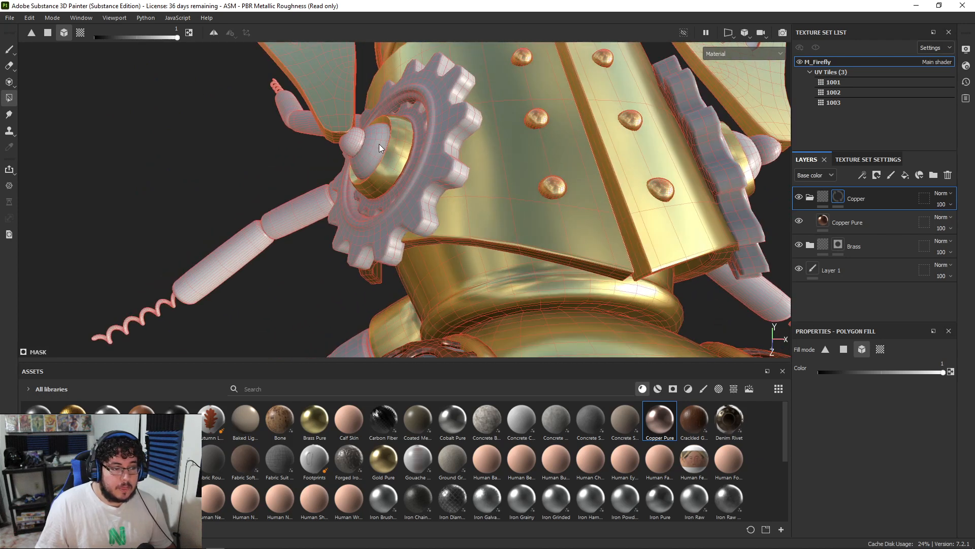
{"action": "left_click", "coordinate": [422, 147]}
{"action": "left_click", "coordinate": [441, 147]}
{"action": "left_click_drag", "start_coordinate": [440, 147], "coordinate": [229, 172], "text": "alt"}
{"action": "left_click", "coordinate": [533, 184]}
{"action": "left_click", "coordinate": [539, 216]}
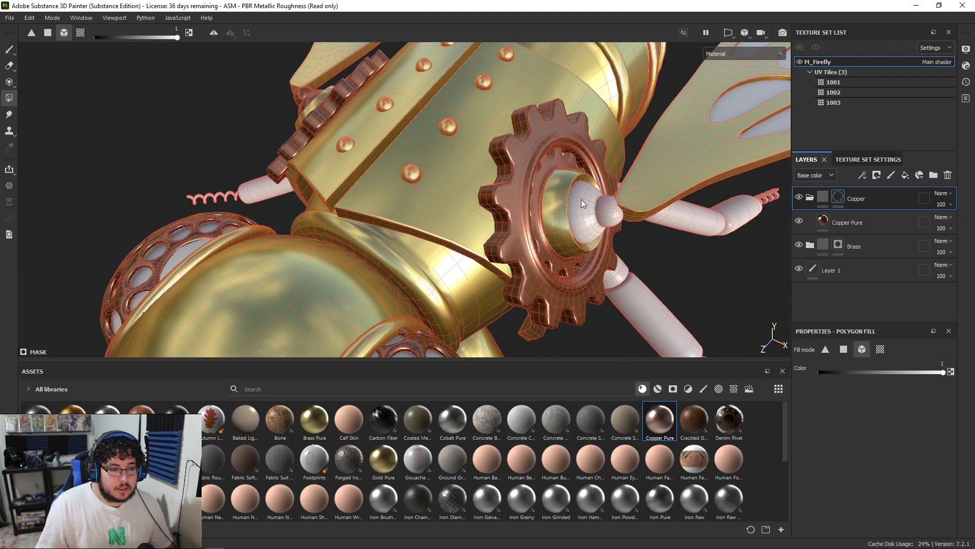
Step: Fill the wing hub cones and the tubular leg segments on both sides in the Copper mask
{"action": "left_click_drag", "start_coordinate": [604, 210], "coordinate": [472, 169], "text": "alt"}
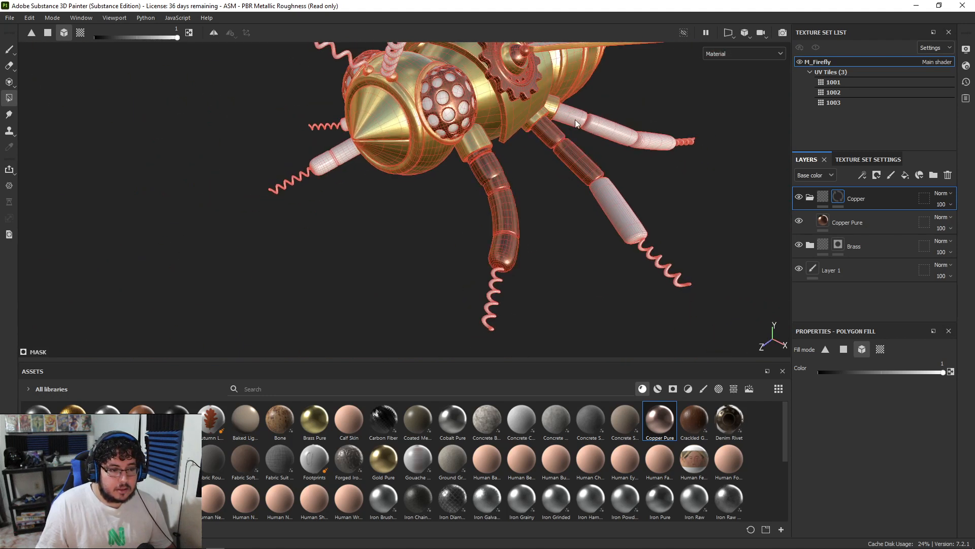
{"action": "left_click", "coordinate": [626, 188]}
{"action": "left_click_drag", "start_coordinate": [437, 186], "coordinate": [476, 171], "text": "alt"}
{"action": "left_click", "coordinate": [443, 157]}
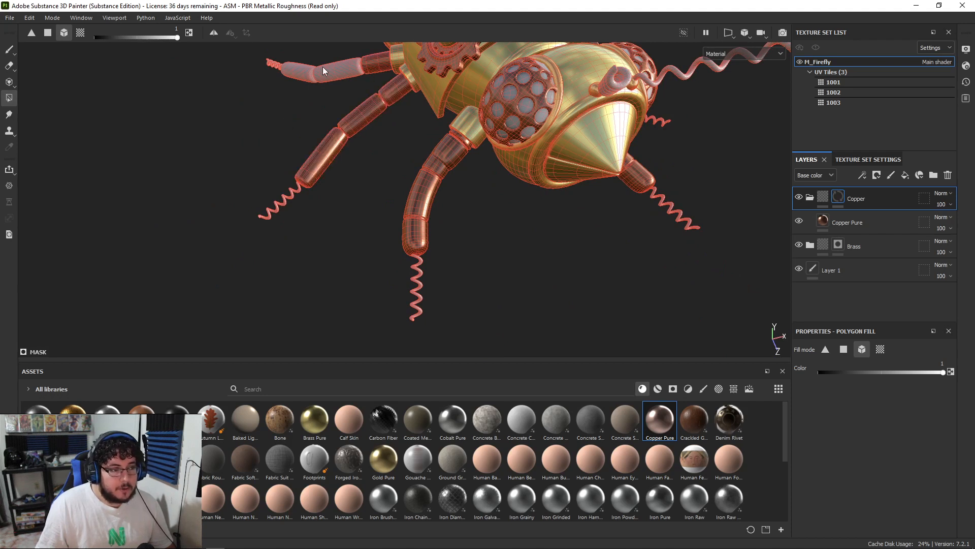
{"action": "left_click_drag", "start_coordinate": [291, 74], "coordinate": [369, 148], "text": "alt"}
Step: Examine the brass and copper coverage from the tail, wings, sides and head, with and without the wireframe
{"action": "right_click_drag", "start_coordinate": [368, 148], "coordinate": [373, 165], "text": "alt"}
{"action": "left_click_drag", "start_coordinate": [373, 165], "coordinate": [419, 218], "text": "alt"}
{"action": "right_click_drag", "start_coordinate": [419, 219], "coordinate": [411, 279], "text": "alt"}
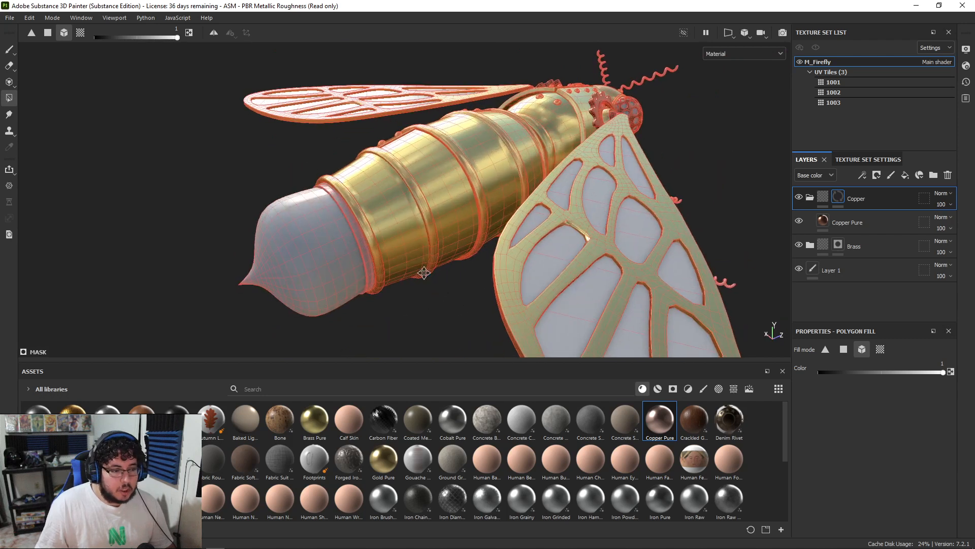
{"action": "middle_click_drag", "start_coordinate": [410, 279], "coordinate": [518, 265], "text": "alt"}
{"action": "left_click_drag", "start_coordinate": [461, 227], "coordinate": [550, 218], "text": "alt"}
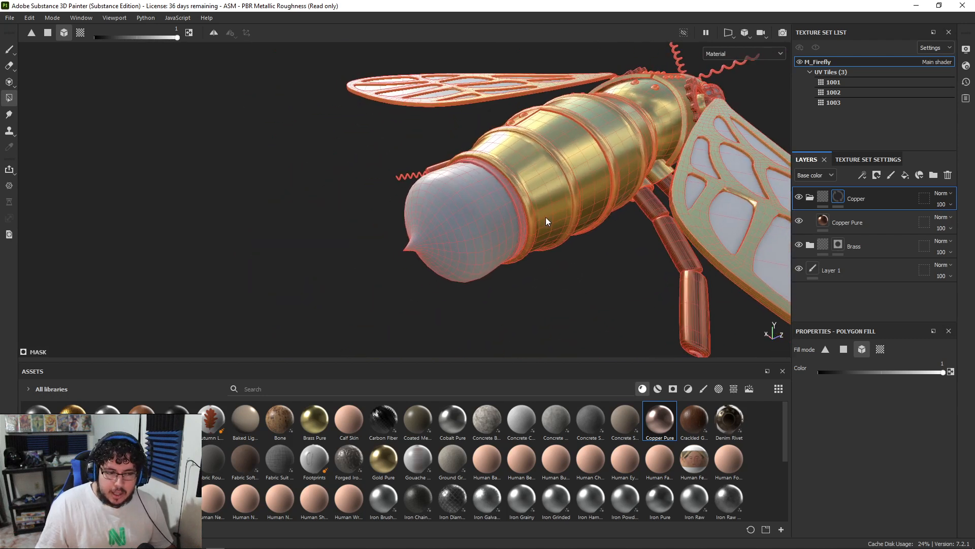
{"action": "right_click_drag", "start_coordinate": [550, 217], "coordinate": [413, 197], "text": "alt"}
{"action": "right_click_drag", "start_coordinate": [479, 175], "coordinate": [429, 185], "text": "alt"}
{"action": "left_click_drag", "start_coordinate": [428, 185], "coordinate": [703, 288], "text": "alt"}
{"action": "right_click_drag", "start_coordinate": [703, 289], "coordinate": [168, 222], "text": "alt"}
{"action": "left_click_drag", "start_coordinate": [168, 221], "coordinate": [410, 203], "text": "alt"}
{"action": "right_click_drag", "start_coordinate": [410, 203], "coordinate": [308, 182], "text": "alt"}
{"action": "left_click_drag", "start_coordinate": [309, 181], "coordinate": [453, 164], "text": "alt"}
{"action": "right_click_drag", "start_coordinate": [499, 164], "coordinate": [453, 157], "text": "alt"}
{"action": "left_click_drag", "start_coordinate": [453, 157], "coordinate": [339, 127], "text": "alt"}
{"action": "right_click_drag", "start_coordinate": [339, 127], "coordinate": [369, 155], "text": "alt"}
{"action": "mouse_move", "coordinate": [368, 155]}
{"action": "left_mouse_down", "text": "alt"}
{"action": "mouse_move", "coordinate": [419, 150]}
{"action": "mouse_move", "coordinate": [434, 159]}
{"action": "left_mouse_up", "text": "alt"}
{"action": "key", "text": "1"}
{"action": "right_click_drag", "start_coordinate": [435, 159], "coordinate": [495, 131], "text": "alt"}
{"action": "left_click_drag", "start_coordinate": [495, 131], "coordinate": [492, 188], "text": "alt"}
{"action": "mouse_move", "coordinate": [599, 177]}
{"action": "left_mouse_down", "text": "alt"}
{"action": "mouse_move", "coordinate": [556, 189]}
{"action": "mouse_move", "coordinate": [592, 183]}
{"action": "left_mouse_up", "text": "alt"}
{"action": "right_click_drag", "start_coordinate": [591, 182], "coordinate": [640, 185], "text": "alt"}
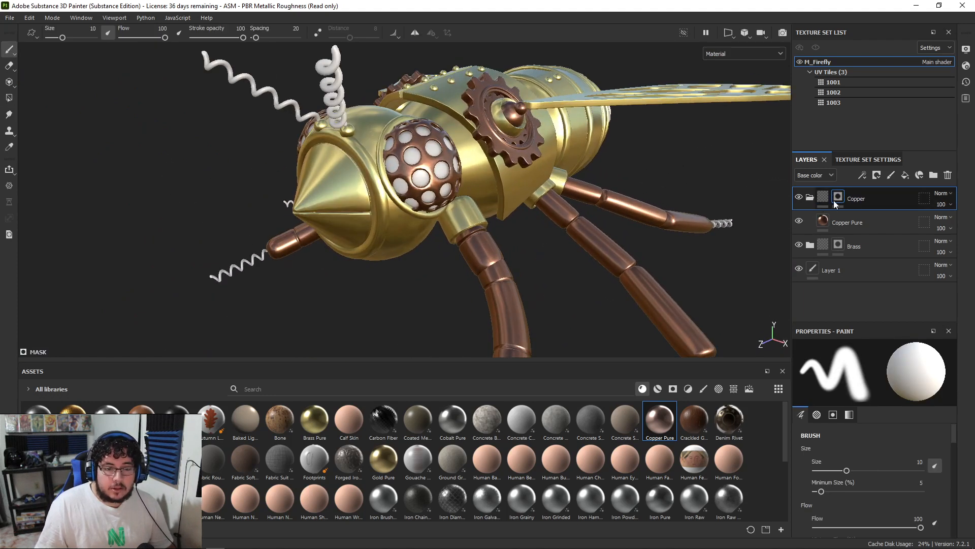
Step: Collapse the Copper folder, add a silver metal material as a fill layer above it, and darken its base color to grey
{"action": "left_click", "coordinate": [810, 197]}
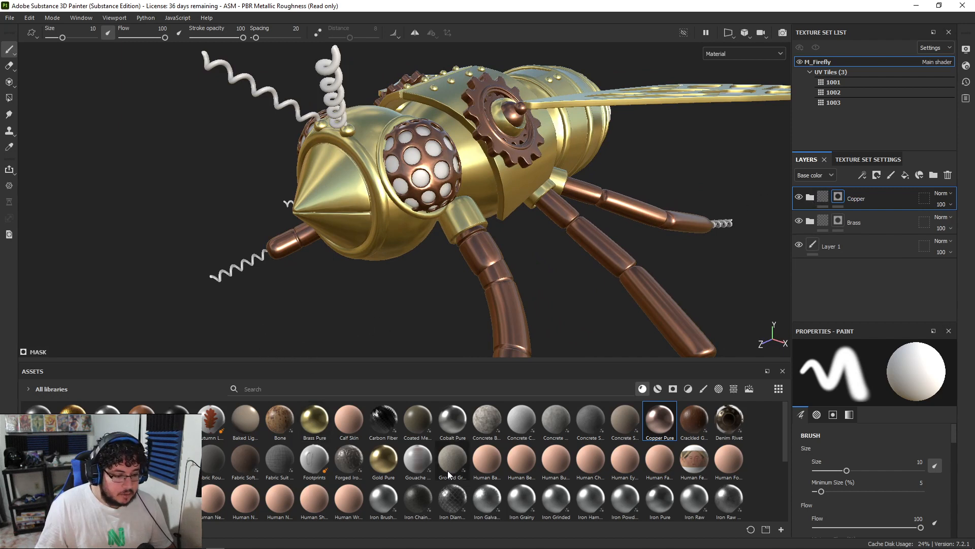
{"action": "mouse_move", "coordinate": [526, 507]}
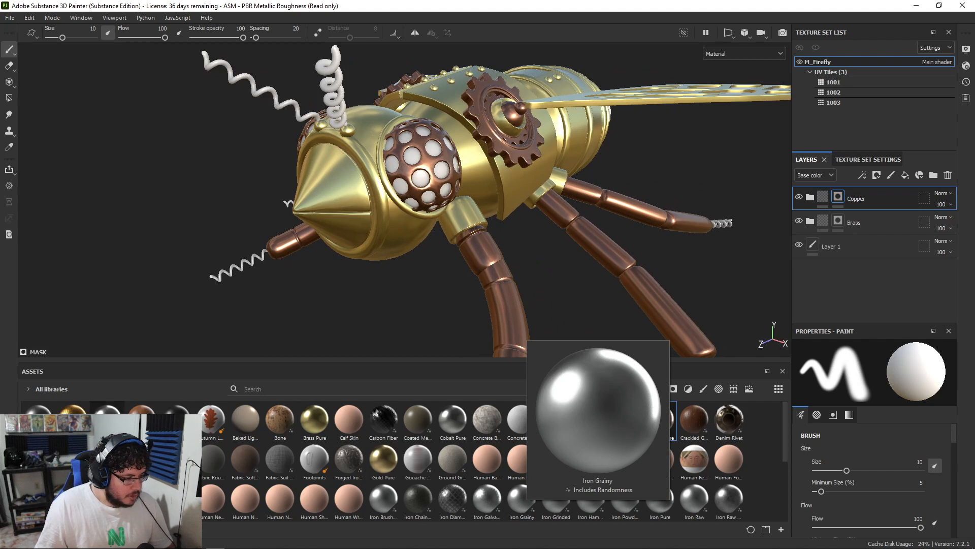
{"action": "left_click_drag", "start_coordinate": [107, 418], "coordinate": [825, 189]}
{"action": "right_click", "coordinate": [863, 198]}
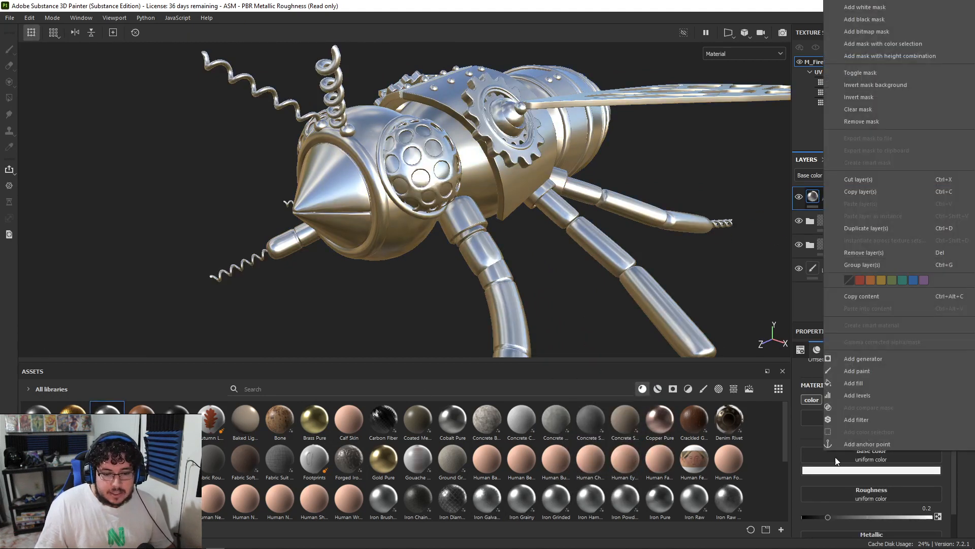
{"action": "left_click", "coordinate": [863, 470]}
{"action": "left_click", "coordinate": [864, 470]}
{"action": "mouse_move", "coordinate": [965, 373]}
{"action": "left_mouse_down"}
{"action": "mouse_move", "coordinate": [965, 401]}
{"action": "mouse_move", "coordinate": [965, 388]}
{"action": "left_mouse_up"}
{"action": "right_click", "coordinate": [854, 196]}
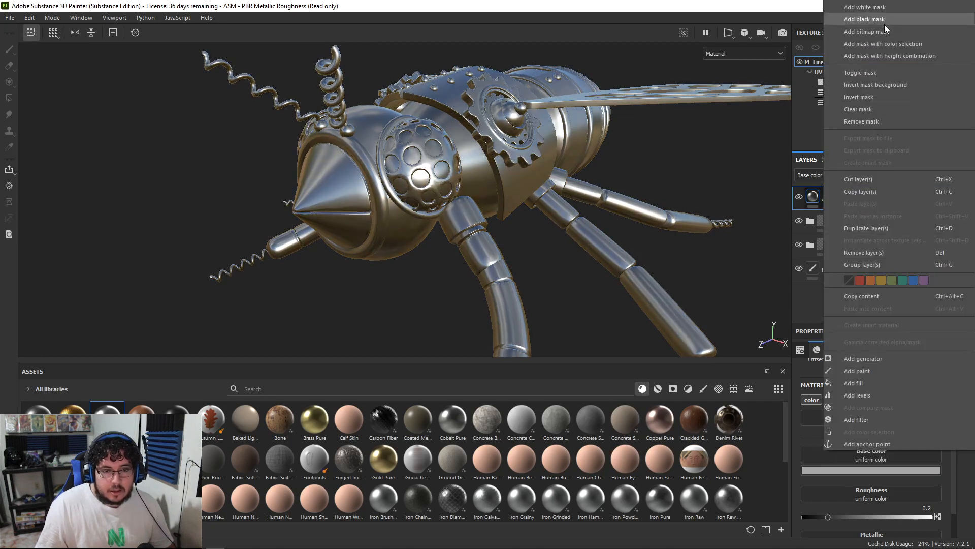
{"action": "left_click", "coordinate": [885, 25]}
{"action": "key", "text": "ctrl+z"}
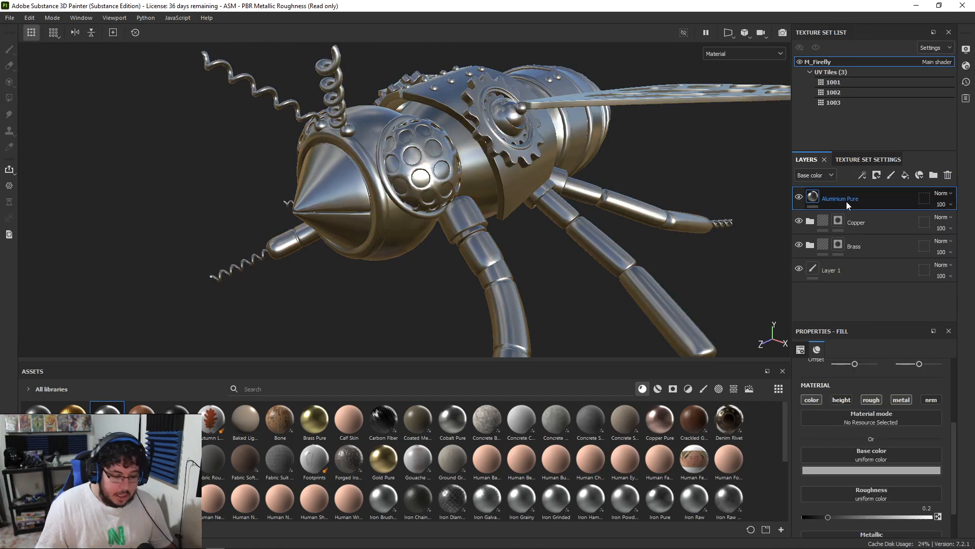
Step: Group the Aluminium Pure layer into a folder named Aluminum and add a black mask to the folder
{"action": "key", "text": "ctrl+g"}
{"action": "double_click", "coordinate": [843, 198]}
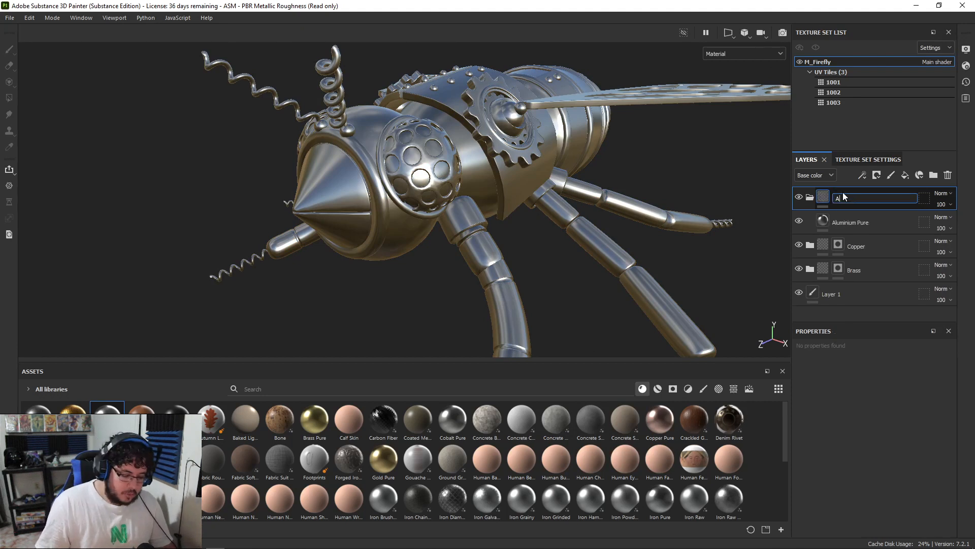
{"action": "type", "text": "Aluminu"}
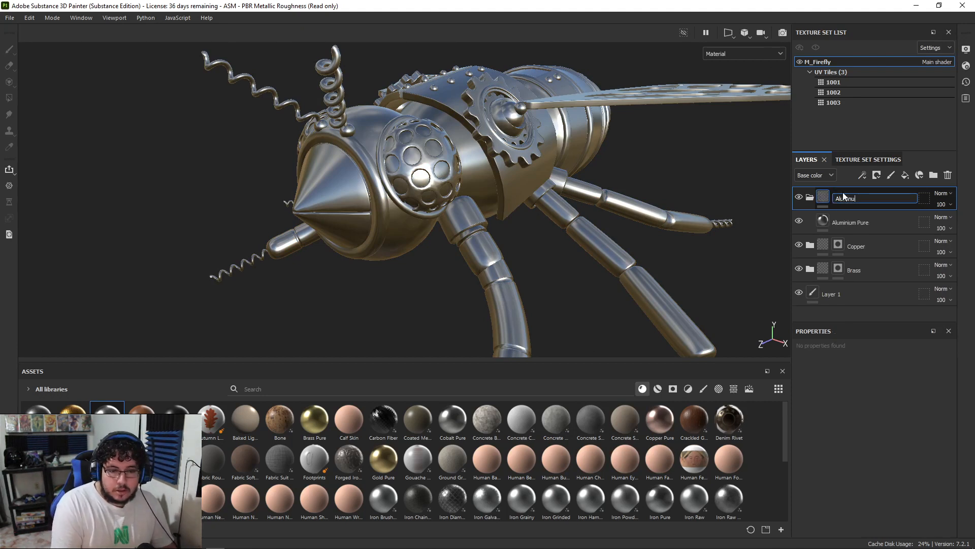
{"action": "type", "text": "m"}
{"action": "key", "text": "Return"}
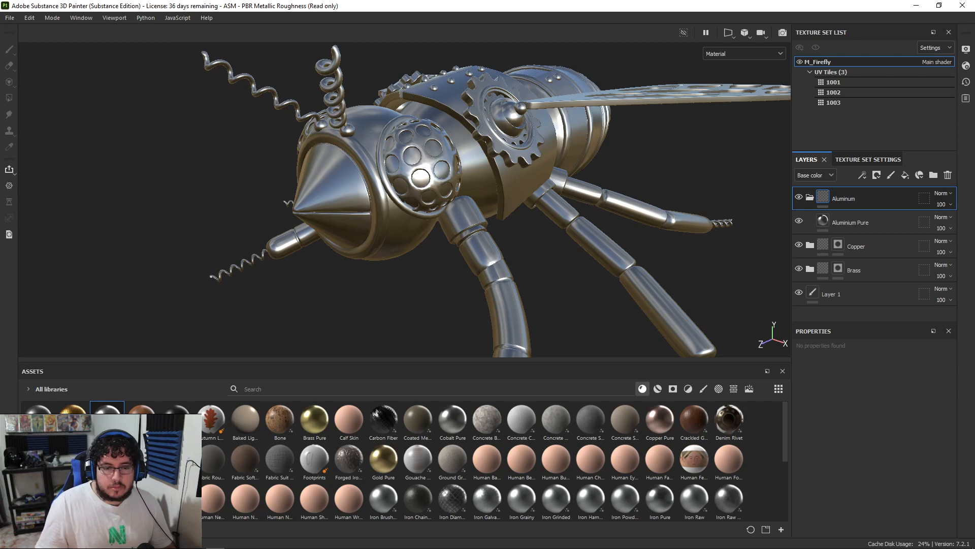
{"action": "right_click", "coordinate": [849, 198]}
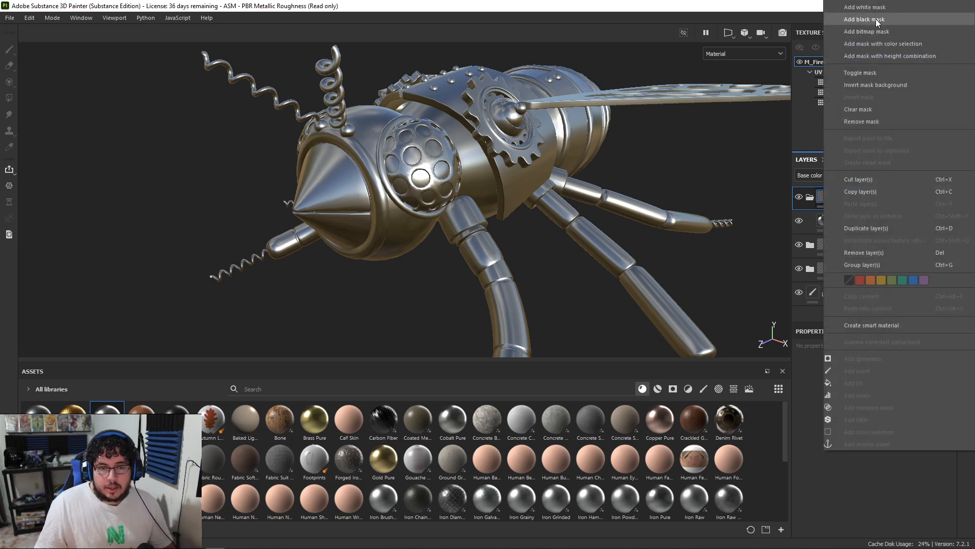
{"action": "left_click", "coordinate": [868, 18]}
Step: Fill the coiled springs at the leg tips in the Aluminum mask by whole mesh piece
{"action": "mouse_move", "coordinate": [554, 232]}
{"action": "left_mouse_down", "text": "alt"}
{"action": "mouse_move", "coordinate": [531, 226]}
{"action": "mouse_move", "coordinate": [529, 200]}
{"action": "mouse_move", "coordinate": [257, 198]}
{"action": "left_mouse_up", "text": "alt"}
{"action": "key", "text": "4"}
{"action": "scroll", "coordinate": [455, 200], "scroll_direction": "up", "scroll_amount": 3}
{"action": "left_click_drag", "start_coordinate": [281, 62], "coordinate": [325, 116]}
{"action": "left_click_drag", "start_coordinate": [291, 208], "coordinate": [338, 209], "text": "alt"}
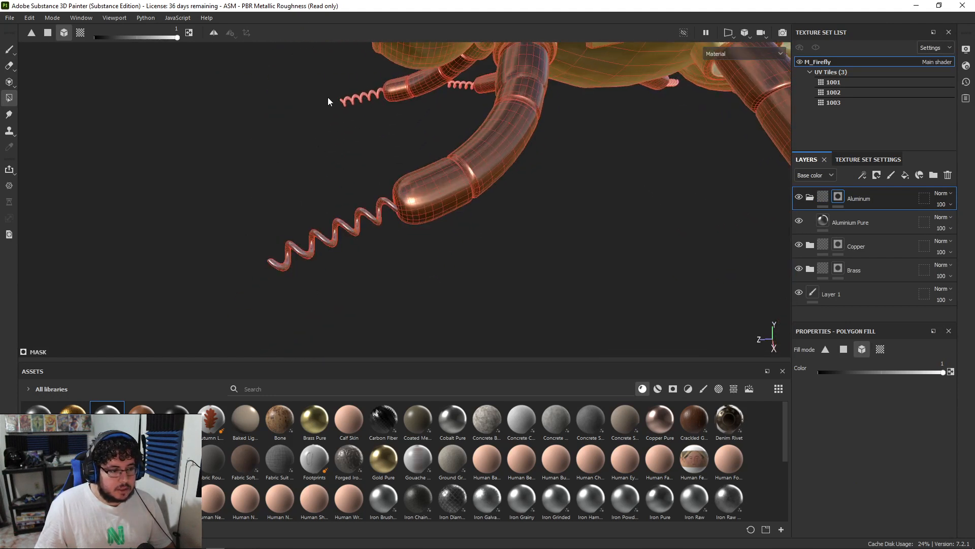
{"action": "left_click_drag", "start_coordinate": [339, 129], "coordinate": [346, 184], "text": "alt"}
{"action": "mouse_move", "coordinate": [326, 339]}
{"action": "left_mouse_down", "text": "alt"}
{"action": "mouse_move", "coordinate": [355, 264]}
{"action": "mouse_move", "coordinate": [298, 165]}
{"action": "mouse_move", "coordinate": [498, 224]}
{"action": "left_mouse_up", "text": "alt"}
Step: Fill the small ball at the tip of the wing hub cone in the Aluminum mask
{"action": "key", "text": "1"}
{"action": "key", "text": "4"}
{"action": "scroll", "coordinate": [595, 238], "scroll_direction": "up", "scroll_amount": 5}
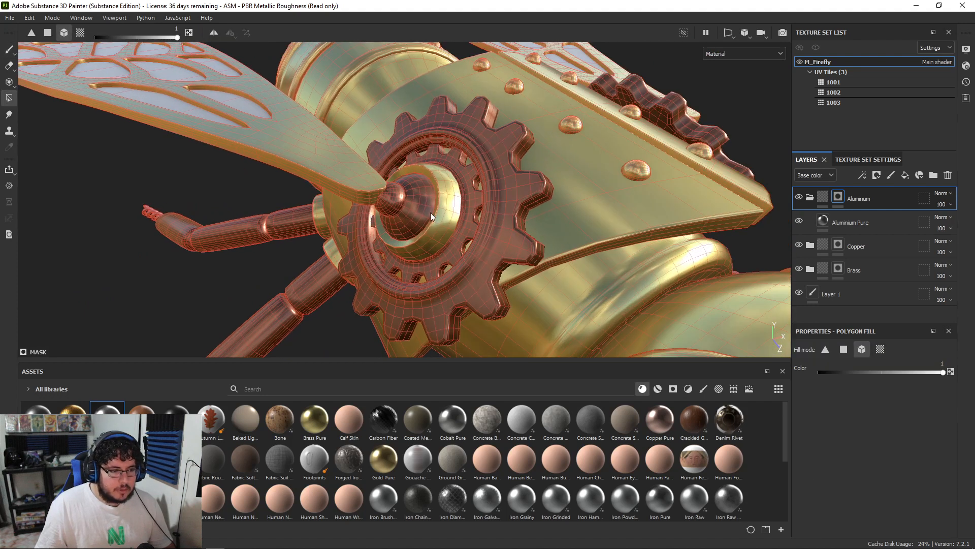
{"action": "left_click_drag", "start_coordinate": [392, 199], "coordinate": [413, 178], "text": "alt"}
{"action": "key", "text": "x"}
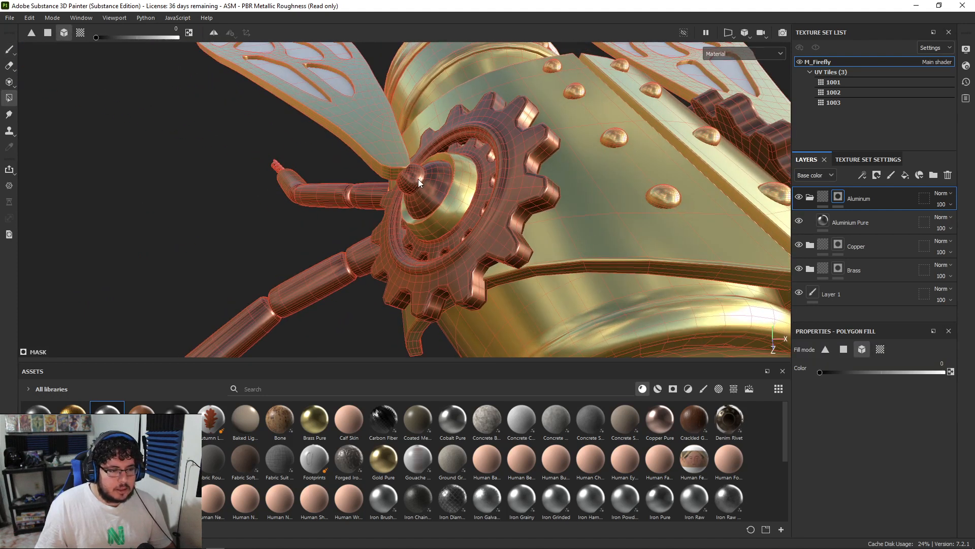
{"action": "key", "text": "x"}
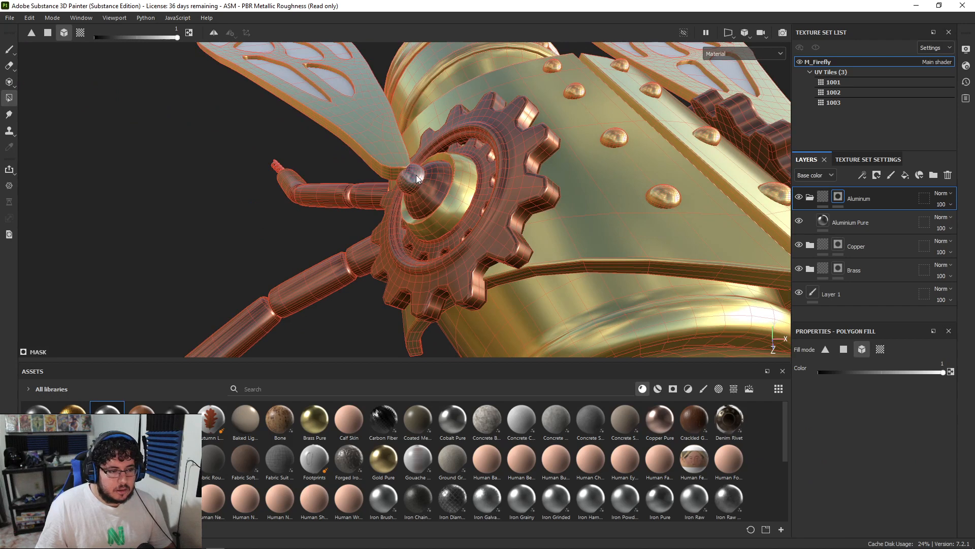
Step: Fill the spiral antennae, their base balls and the pointed beak in the Aluminum mask
{"action": "left_click_drag", "start_coordinate": [416, 175], "coordinate": [677, 178], "text": "alt"}
{"action": "left_click_drag", "start_coordinate": [749, 181], "coordinate": [489, 200], "text": "alt"}
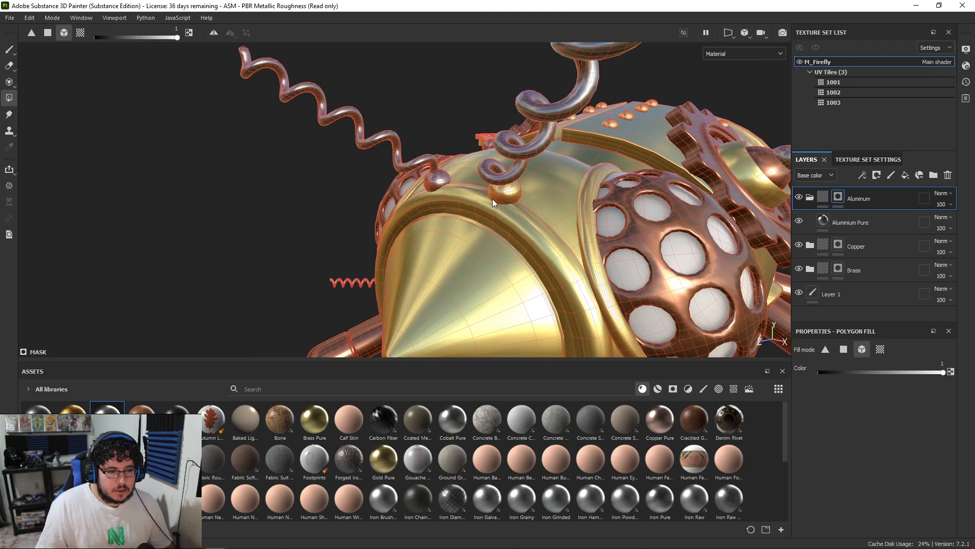
{"action": "mouse_move", "coordinate": [591, 224]}
{"action": "left_mouse_down", "text": "alt"}
{"action": "mouse_move", "coordinate": [517, 267]}
{"action": "mouse_move", "coordinate": [554, 150]}
{"action": "mouse_move", "coordinate": [486, 242]}
{"action": "mouse_move", "coordinate": [211, 120]}
{"action": "mouse_move", "coordinate": [311, 137]}
{"action": "mouse_move", "coordinate": [402, 99]}
{"action": "mouse_move", "coordinate": [584, 214]}
{"action": "mouse_move", "coordinate": [254, 155]}
{"action": "mouse_move", "coordinate": [354, 249]}
{"action": "mouse_move", "coordinate": [345, 193]}
{"action": "mouse_move", "coordinate": [355, 168]}
{"action": "mouse_move", "coordinate": [627, 245]}
{"action": "left_mouse_up", "text": "alt"}
{"action": "key", "text": "1"}
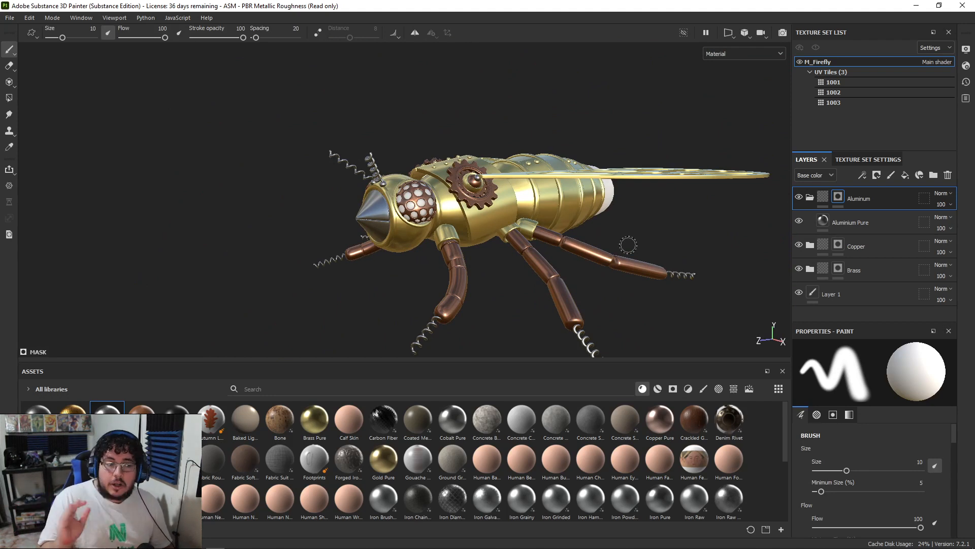
Step: Collapse the Aluminum folder, add a fill layer above it, and group that layer into a folder named Eyes
{"action": "left_click_drag", "start_coordinate": [627, 244], "coordinate": [481, 251], "text": "alt"}
{"action": "right_click_drag", "start_coordinate": [482, 251], "coordinate": [517, 260], "text": "alt"}
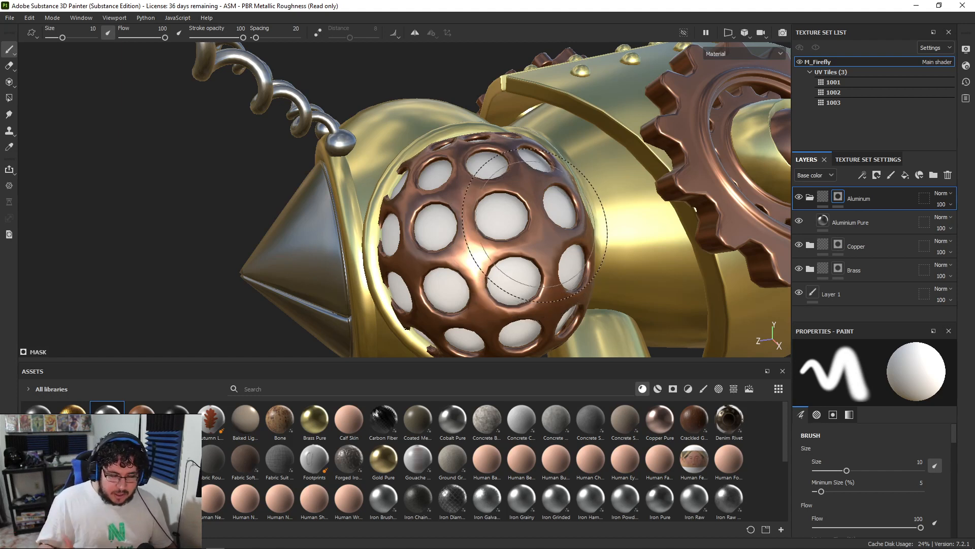
{"action": "left_click", "coordinate": [810, 198]}
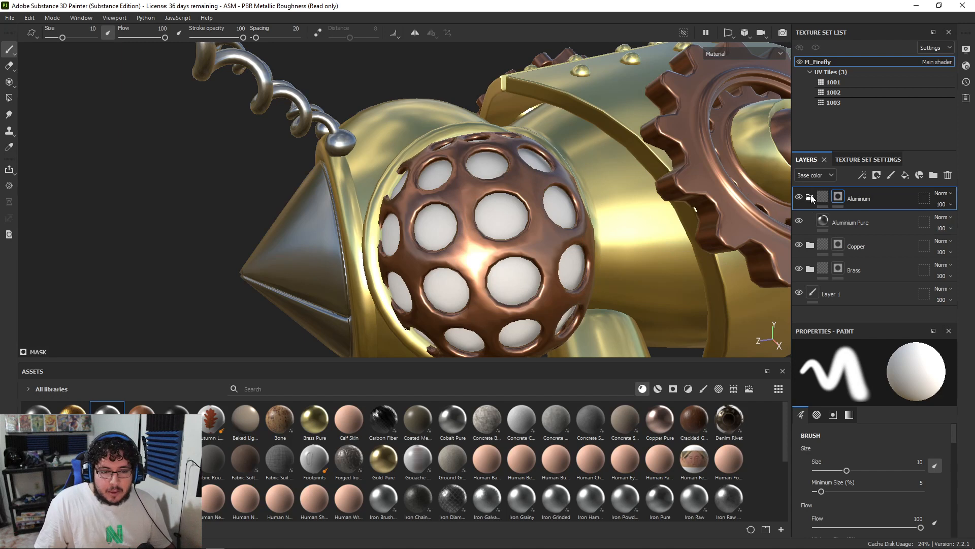
{"action": "left_click", "coordinate": [906, 176]}
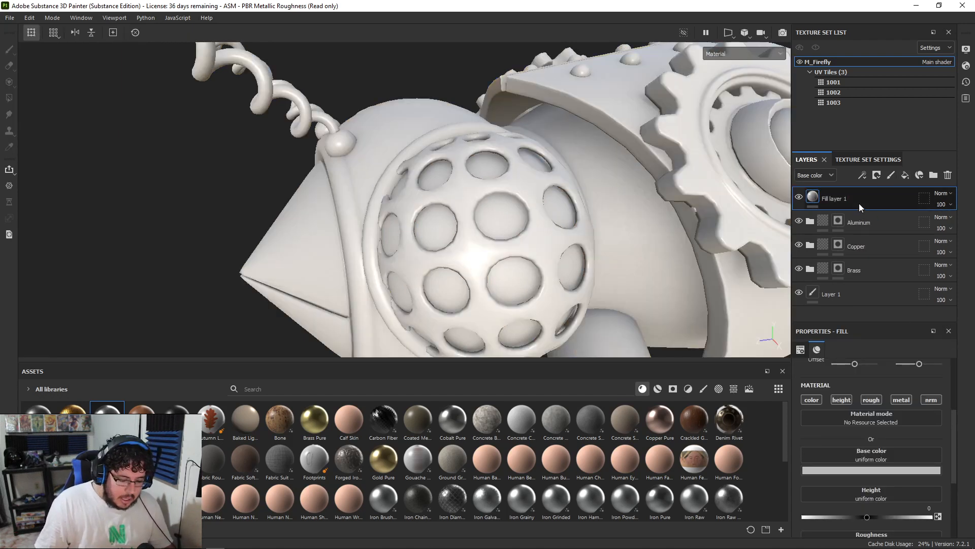
{"action": "key", "text": "ctrl+g"}
{"action": "double_click", "coordinate": [855, 198]}
{"action": "type", "text": "E"}
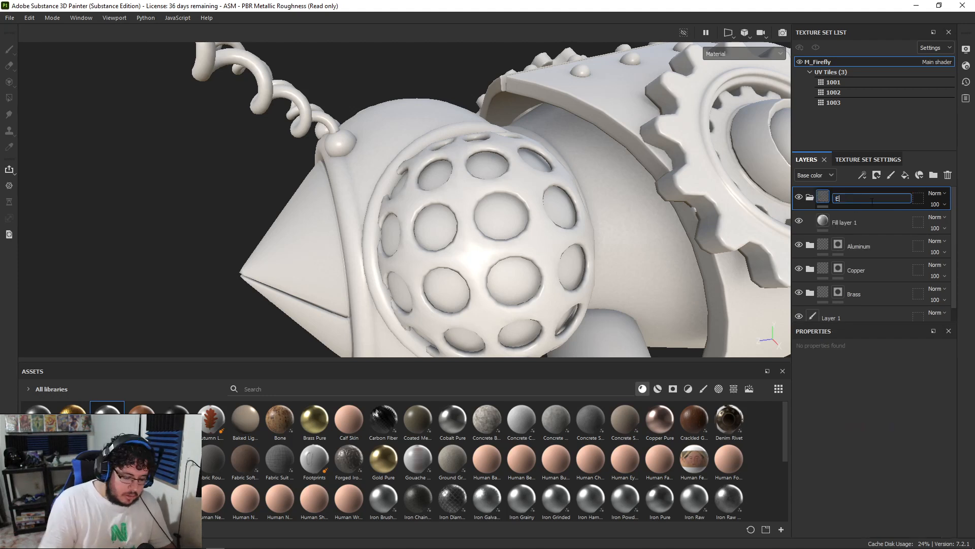
{"action": "type", "text": "Wye"}
{"action": "key", "text": "BackSpace"}
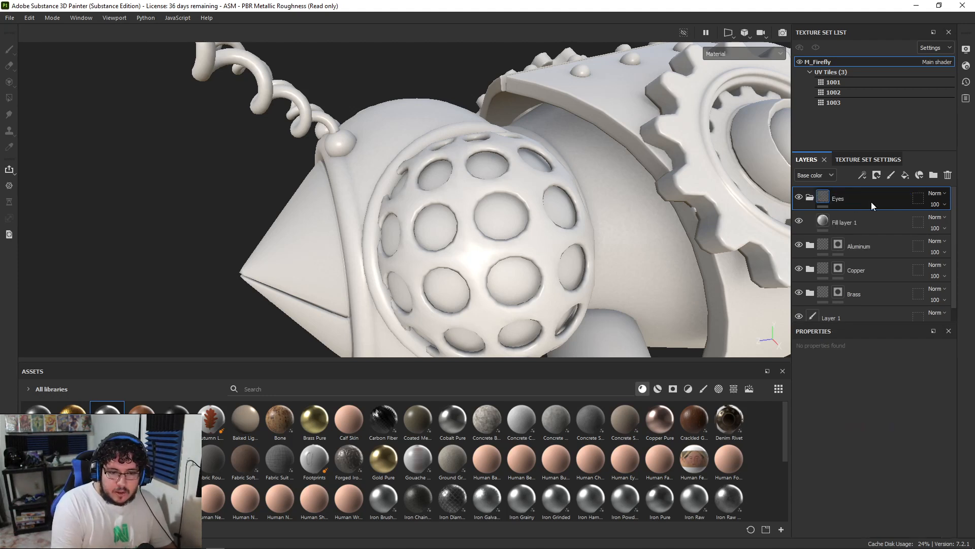
{"action": "left_click", "coordinate": [844, 224]}
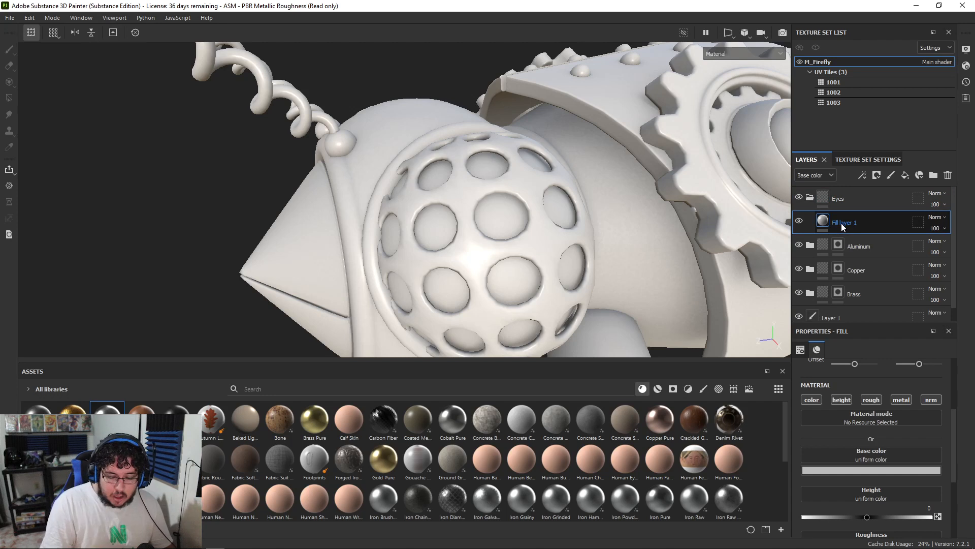
{"action": "key", "text": "Delete"}
{"action": "key", "text": "ctrl+z"}
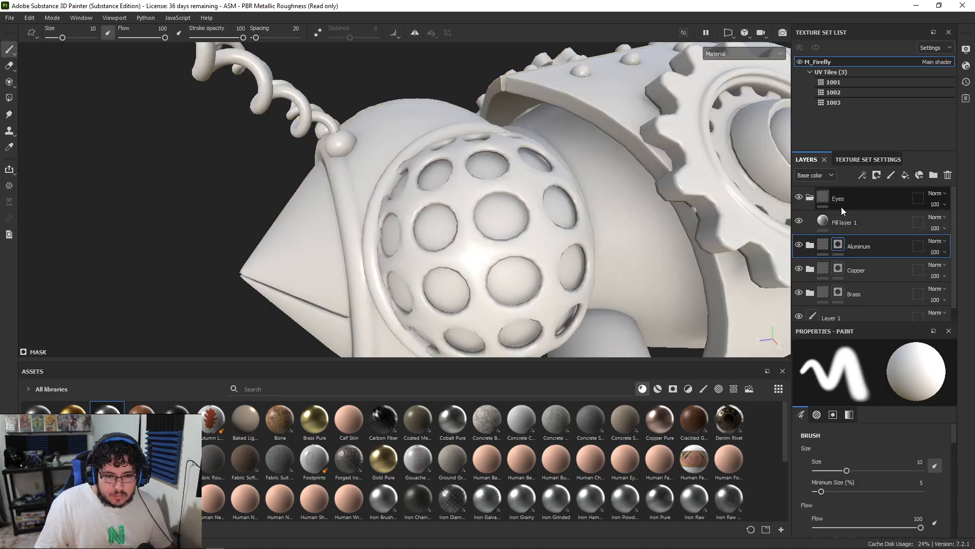
Step: Add the Aluminium Insulator material as a layer in the Eyes folder and give the folder a black mask
{"action": "mouse_move", "coordinate": [106, 412]}
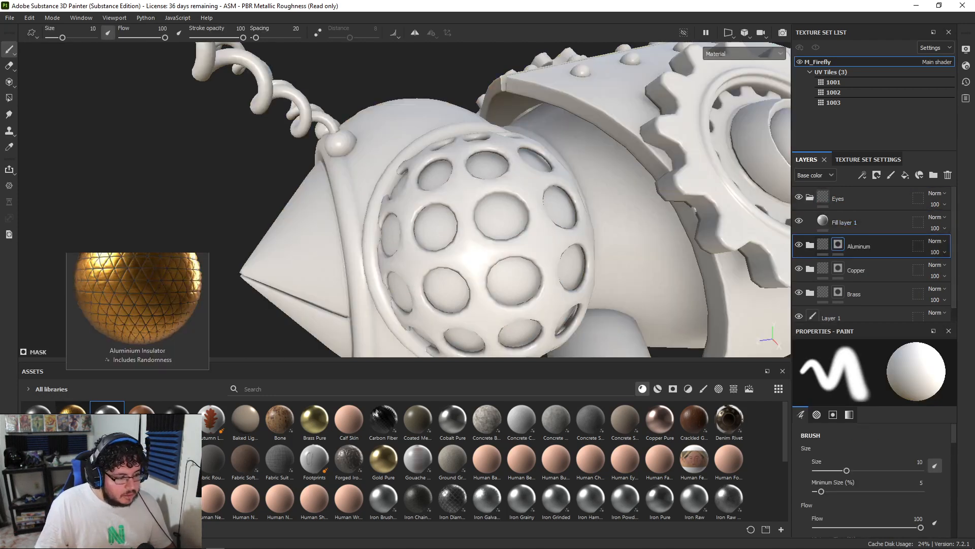
{"action": "left_click_drag", "start_coordinate": [72, 419], "coordinate": [873, 216]}
{"action": "right_click", "coordinate": [872, 200]}
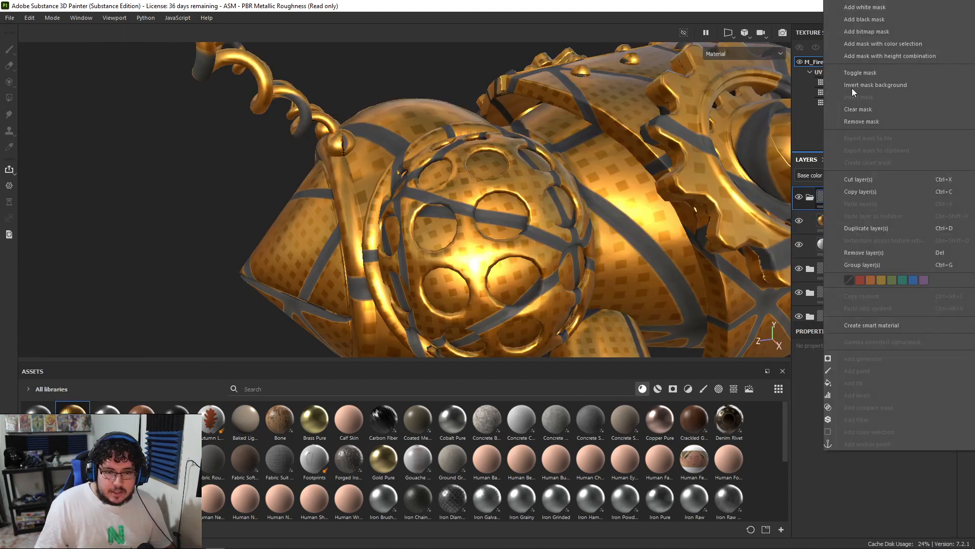
{"action": "left_click", "coordinate": [872, 19]}
Step: Fill the inner eye spheres in the Eyes mask and delete the leftover plain fill layer
{"action": "key", "text": "4"}
{"action": "left_click_drag", "start_coordinate": [397, 217], "coordinate": [533, 189], "text": "alt"}
{"action": "left_click", "coordinate": [389, 200]}
{"action": "key", "text": "1"}
{"action": "mouse_move", "coordinate": [389, 200]}
{"action": "left_mouse_down", "text": "alt"}
{"action": "mouse_move", "coordinate": [685, 136]}
{"action": "mouse_move", "coordinate": [635, 143]}
{"action": "left_mouse_up", "text": "alt"}
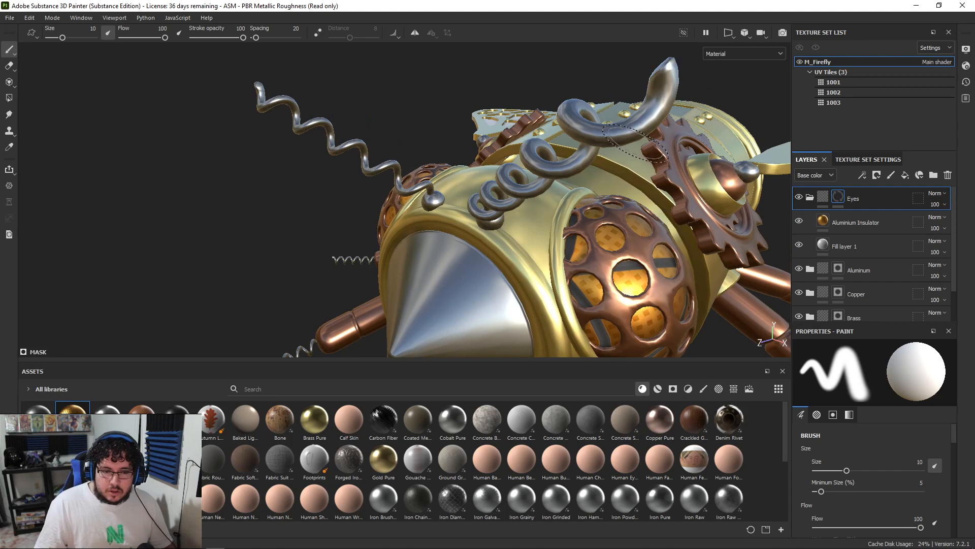
{"action": "left_click", "coordinate": [866, 240]}
{"action": "key", "text": "Delete"}
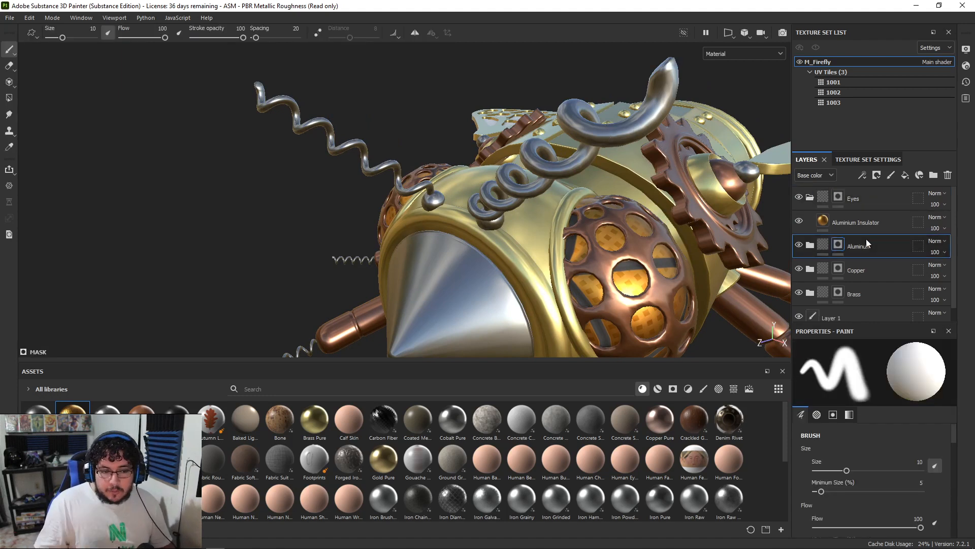
Step: Set the Aluminium Insulator layer's UV scale to 7.4 so its pattern is finer inside the eye holes
{"action": "mouse_move", "coordinate": [559, 183]}
{"action": "left_mouse_down", "text": "alt"}
{"action": "mouse_move", "coordinate": [391, 178]}
{"action": "mouse_move", "coordinate": [320, 158]}
{"action": "mouse_move", "coordinate": [148, 155]}
{"action": "mouse_move", "coordinate": [528, 213]}
{"action": "left_mouse_up", "text": "alt"}
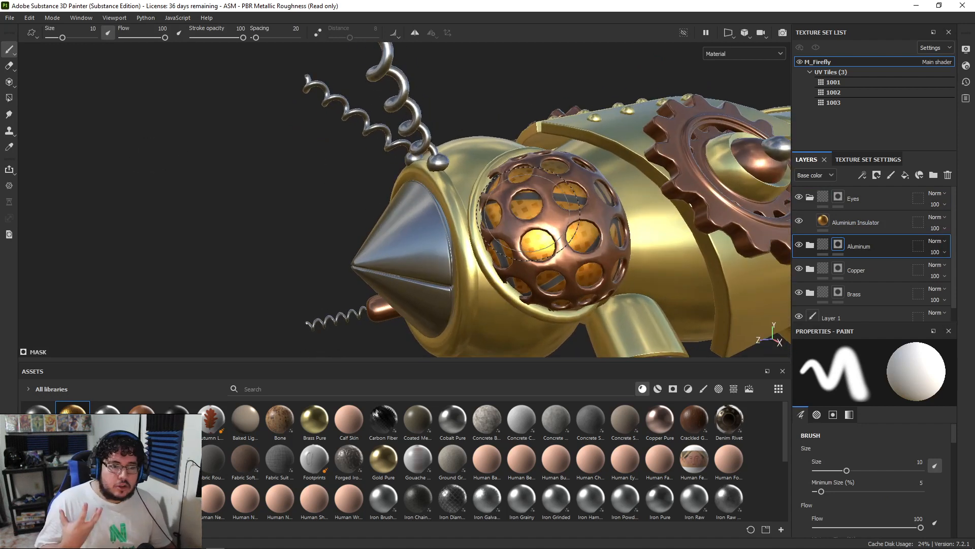
{"action": "scroll", "coordinate": [528, 212], "scroll_direction": "up", "scroll_amount": 5}
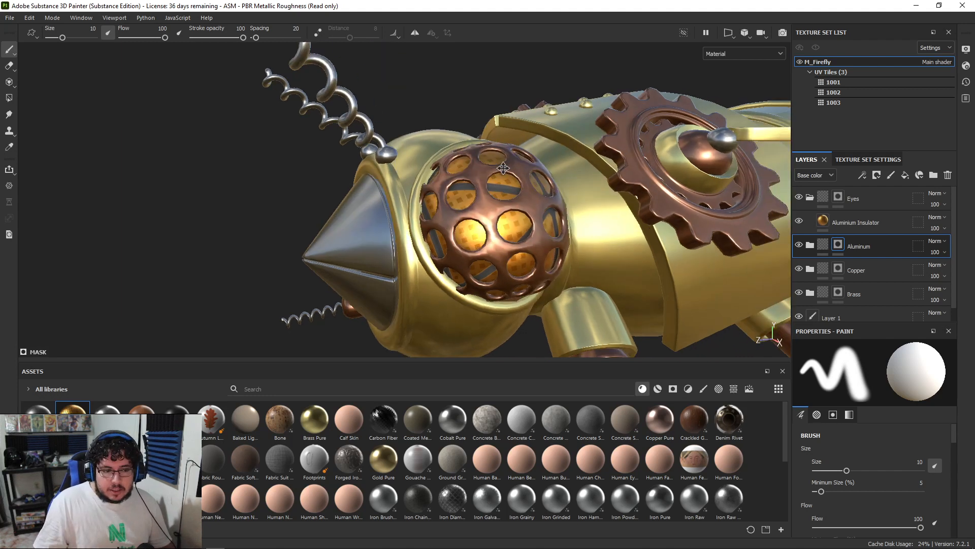
{"action": "left_click_drag", "start_coordinate": [475, 211], "coordinate": [446, 151], "text": "alt"}
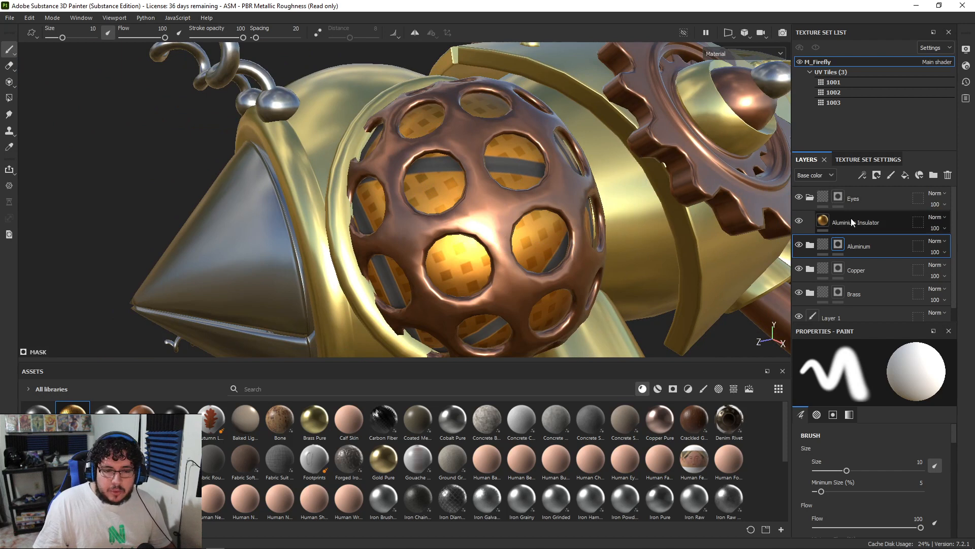
{"action": "left_click", "coordinate": [821, 218]}
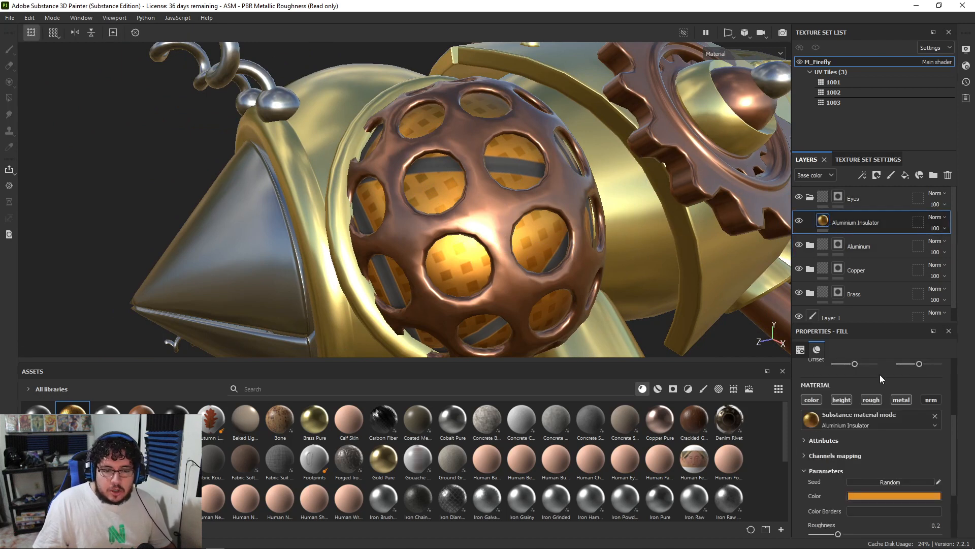
{"action": "scroll", "coordinate": [878, 409], "scroll_direction": "down", "scroll_amount": 3}
{"action": "scroll", "coordinate": [834, 368], "scroll_direction": "up", "scroll_amount": 2}
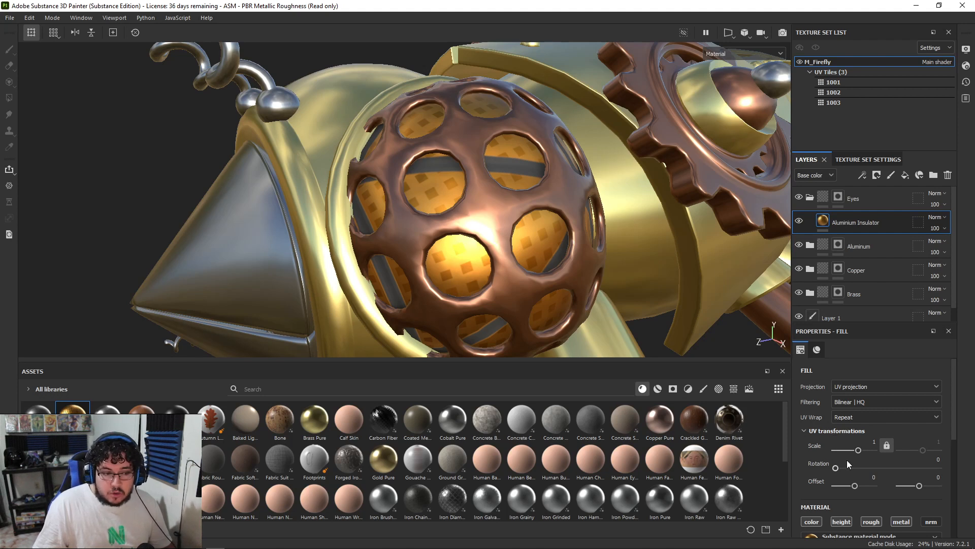
{"action": "left_click_drag", "start_coordinate": [859, 452], "coordinate": [862, 450]}
{"action": "scroll", "coordinate": [718, 294], "scroll_direction": "down", "scroll_amount": 5}
{"action": "left_click_drag", "start_coordinate": [301, 196], "coordinate": [508, 254], "text": "alt"}
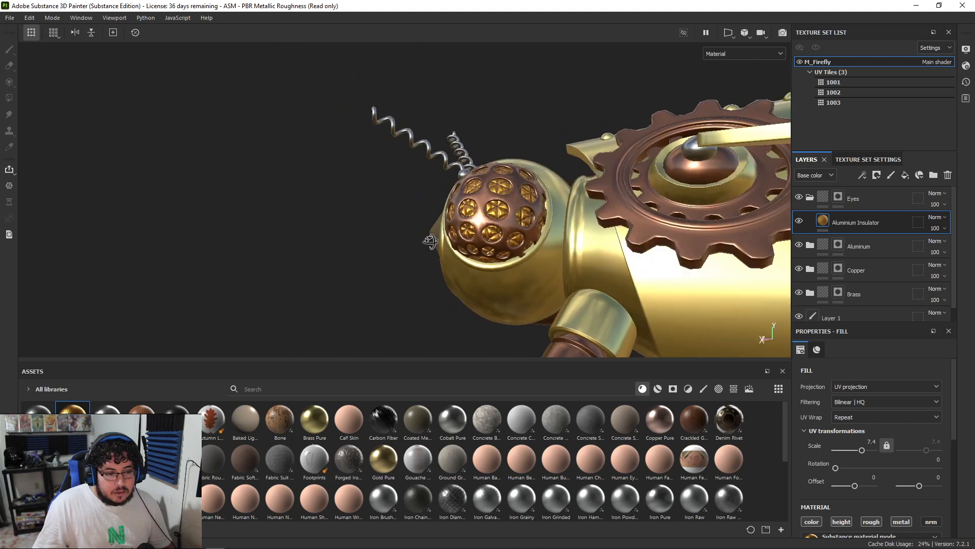
Step: Darken the Aluminium Insulator color parameter from the eye material to a very dark brown
{"action": "scroll", "coordinate": [586, 267], "scroll_direction": "up", "scroll_amount": 3}
{"action": "scroll", "coordinate": [867, 473], "scroll_direction": "down", "scroll_amount": 4}
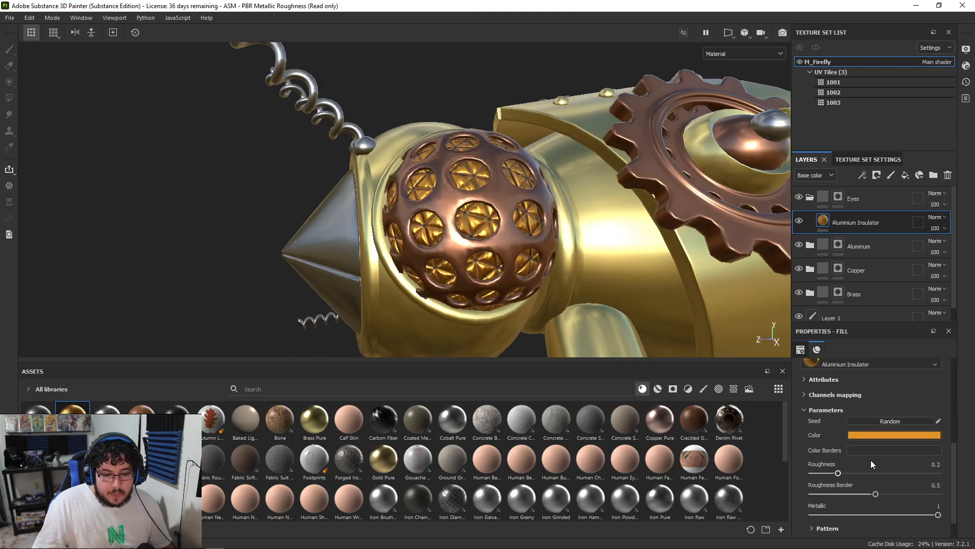
{"action": "left_click", "coordinate": [863, 436]}
{"action": "left_click_drag", "start_coordinate": [895, 348], "coordinate": [893, 395]}
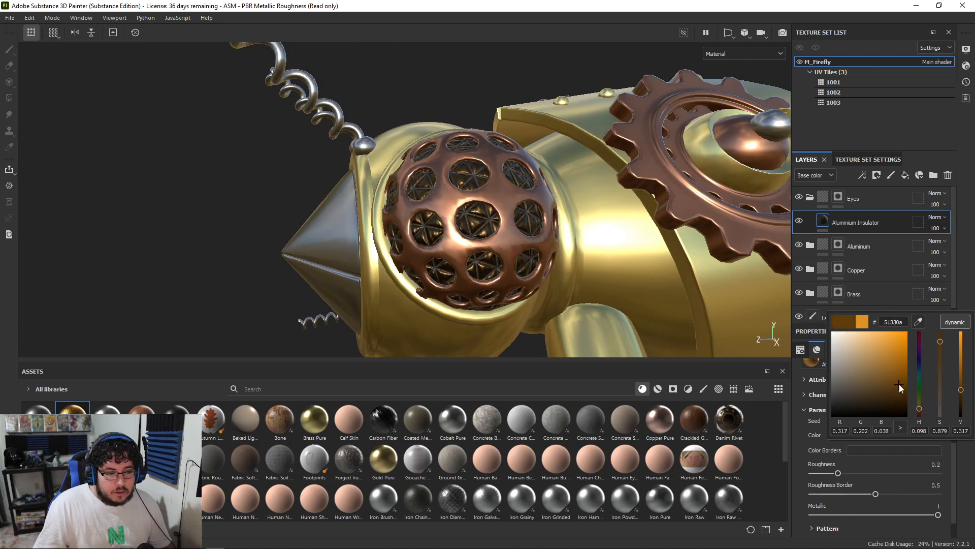
Step: Examine the eyes and the overall brass, copper and aluminum distribution from several angles and distances
{"action": "left_click_drag", "start_coordinate": [584, 239], "coordinate": [315, 263], "text": "alt"}
{"action": "right_click_drag", "start_coordinate": [554, 213], "coordinate": [555, 259], "text": "alt"}
{"action": "left_click_drag", "start_coordinate": [487, 259], "coordinate": [553, 284], "text": "alt"}
{"action": "right_click_drag", "start_coordinate": [554, 284], "coordinate": [538, 229], "text": "alt"}
{"action": "left_click_drag", "start_coordinate": [539, 228], "coordinate": [559, 244], "text": "alt"}
{"action": "right_click_drag", "start_coordinate": [564, 228], "coordinate": [648, 271], "text": "alt"}
{"action": "left_click_drag", "start_coordinate": [648, 272], "coordinate": [609, 241], "text": "alt"}
{"action": "right_click_drag", "start_coordinate": [610, 241], "coordinate": [686, 201], "text": "alt"}
{"action": "right_click_drag", "start_coordinate": [387, 121], "coordinate": [312, 139], "text": "alt"}
{"action": "left_click_drag", "start_coordinate": [568, 173], "coordinate": [594, 203], "text": "alt"}
{"action": "right_click_drag", "start_coordinate": [595, 204], "coordinate": [663, 204], "text": "alt"}
{"action": "right_click_drag", "start_coordinate": [561, 190], "coordinate": [757, 297], "text": "alt"}
{"action": "left_click_drag", "start_coordinate": [534, 196], "coordinate": [608, 254], "text": "alt"}
{"action": "right_click_drag", "start_coordinate": [608, 254], "coordinate": [457, 229], "text": "alt"}
{"action": "left_click_drag", "start_coordinate": [457, 228], "coordinate": [355, 213], "text": "alt"}
{"action": "right_click_drag", "start_coordinate": [355, 213], "coordinate": [482, 205], "text": "alt"}
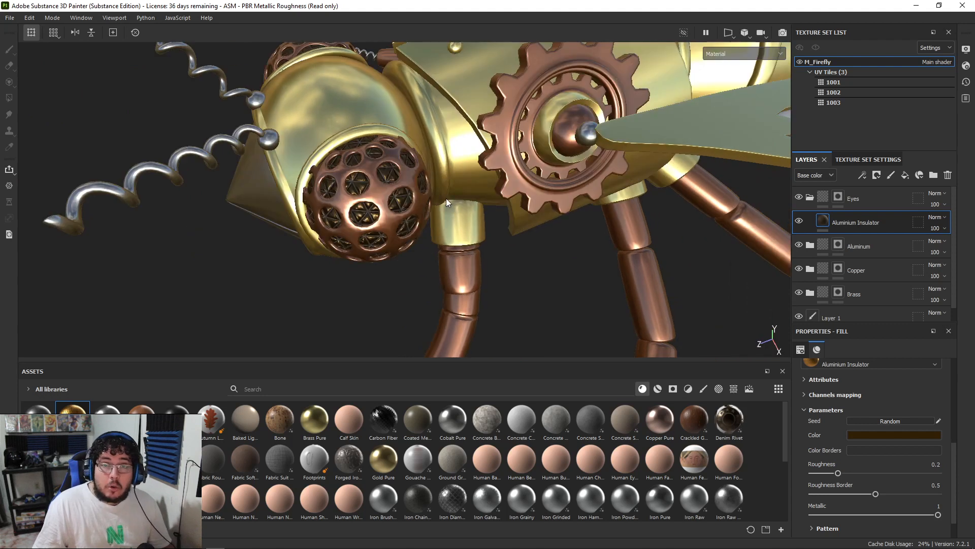
{"action": "right_click_drag", "start_coordinate": [540, 206], "coordinate": [503, 183], "text": "alt"}
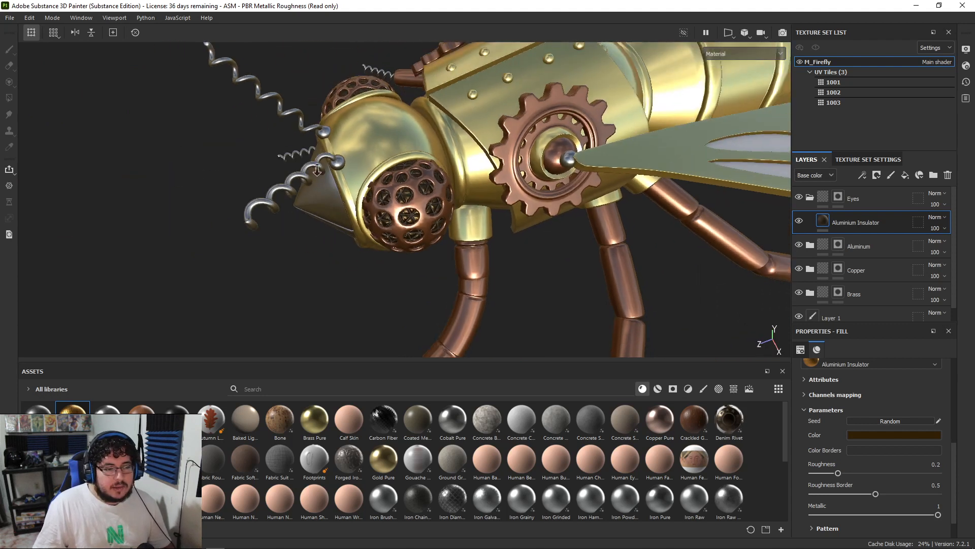
{"action": "left_click_drag", "start_coordinate": [503, 183], "coordinate": [464, 161], "text": "alt"}
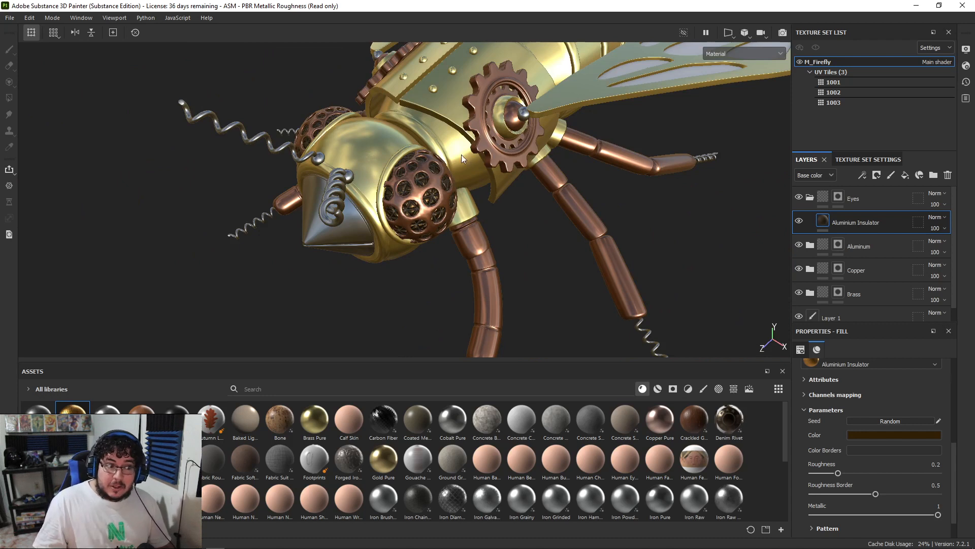
{"action": "right_click_drag", "start_coordinate": [461, 154], "coordinate": [135, 135], "text": "alt"}
{"action": "right_click_drag", "start_coordinate": [376, 175], "coordinate": [471, 232], "text": "alt"}
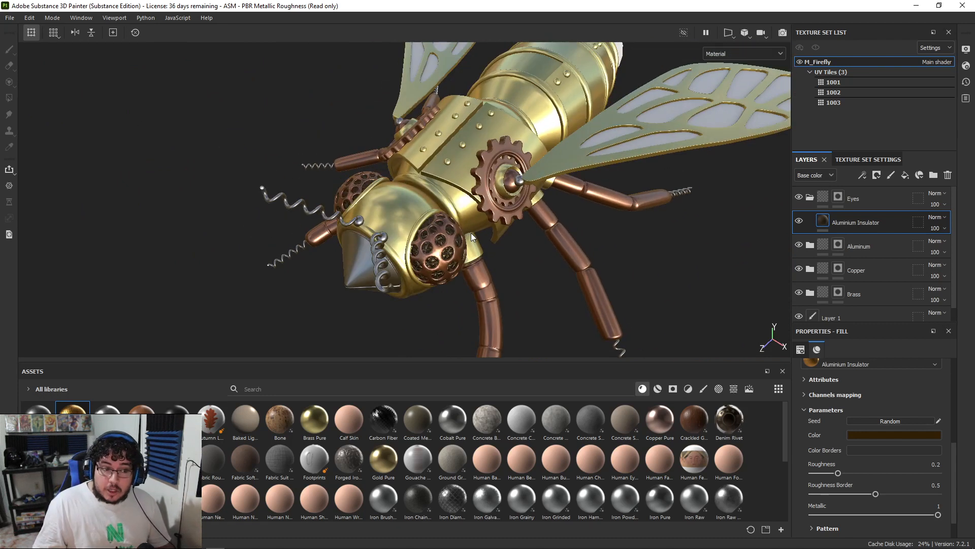
Step: Switch to Maya and examine the ribbed abdomen bands in the bee reference, comparing them with the Substance 3D Painter model
{"action": "key", "text": "alt+Tab"}
{"action": "key", "text": "Tab"}
{"action": "right_click_drag", "start_coordinate": [514, 272], "coordinate": [522, 309], "text": "alt"}
{"action": "middle_click_drag", "start_coordinate": [521, 309], "coordinate": [588, 216], "text": "alt"}
{"action": "right_click_drag", "start_coordinate": [587, 216], "coordinate": [588, 259], "text": "alt"}
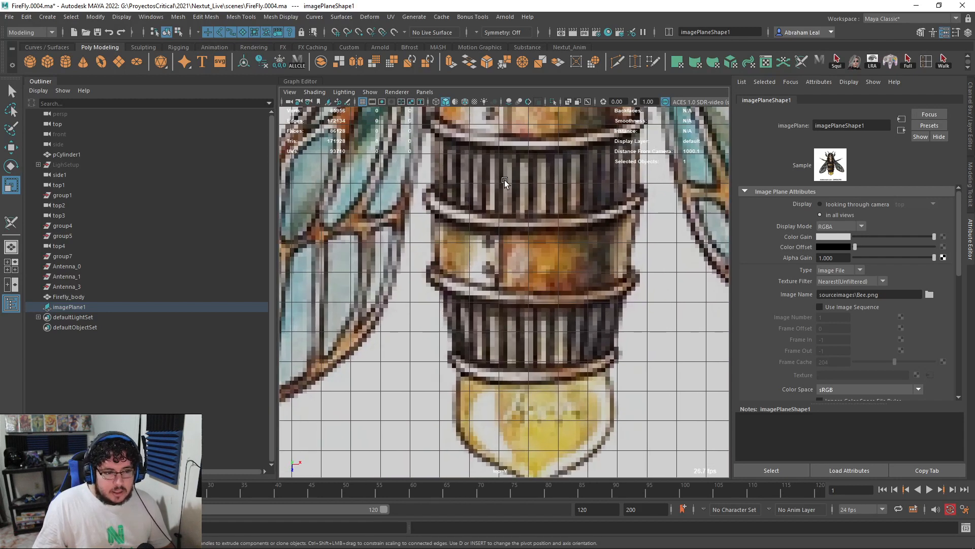
{"action": "right_click_drag", "start_coordinate": [584, 178], "coordinate": [424, 206], "text": "alt"}
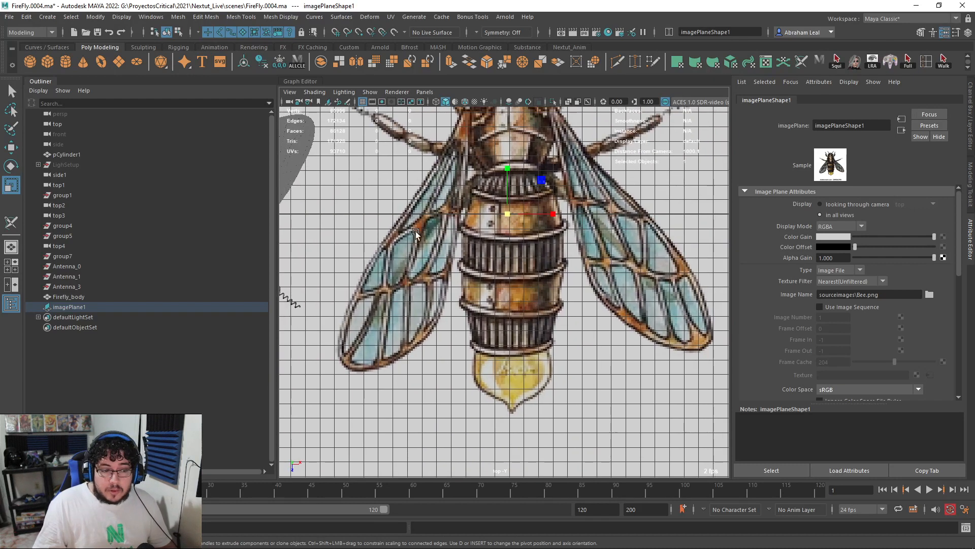
{"action": "key", "text": "alt+Tab"}
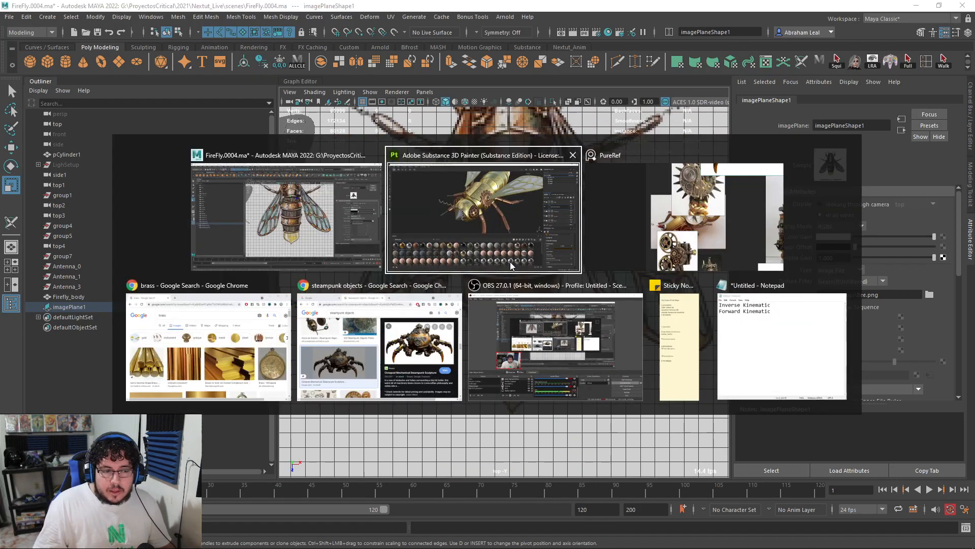
{"action": "right_click_drag", "start_coordinate": [506, 260], "coordinate": [574, 171], "text": "alt"}
{"action": "left_click_drag", "start_coordinate": [574, 171], "coordinate": [513, 162], "text": "alt"}
{"action": "right_click_drag", "start_coordinate": [513, 163], "coordinate": [445, 170], "text": "alt"}
{"action": "middle_click_drag", "start_coordinate": [444, 170], "coordinate": [420, 144], "text": "alt"}
{"action": "scroll", "coordinate": [464, 147], "scroll_direction": "up", "scroll_amount": 2}
Step: Start saving the project and browse to the folder ProyectosCritical/2021/Nextut_Live/assets/Firefly on drive G
{"action": "key", "text": "ctrl+s"}
{"action": "left_click", "coordinate": [130, 37]}
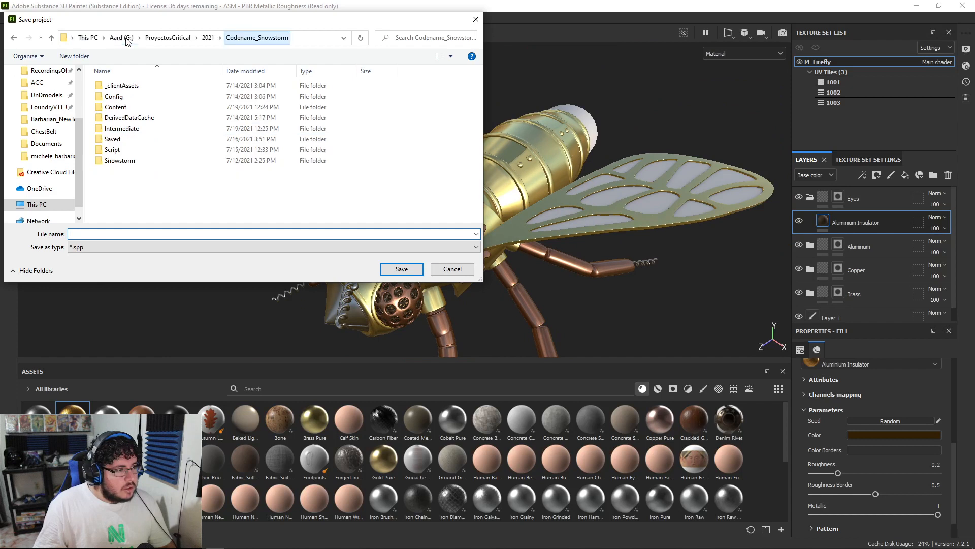
{"action": "left_click", "coordinate": [86, 37]}
{"action": "left_click", "coordinate": [46, 95]}
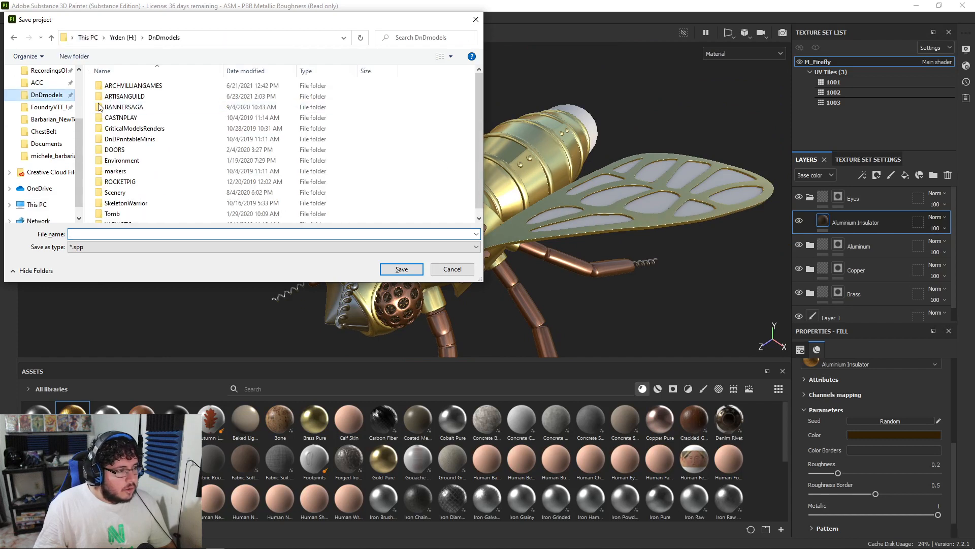
{"action": "left_click", "coordinate": [115, 41]}
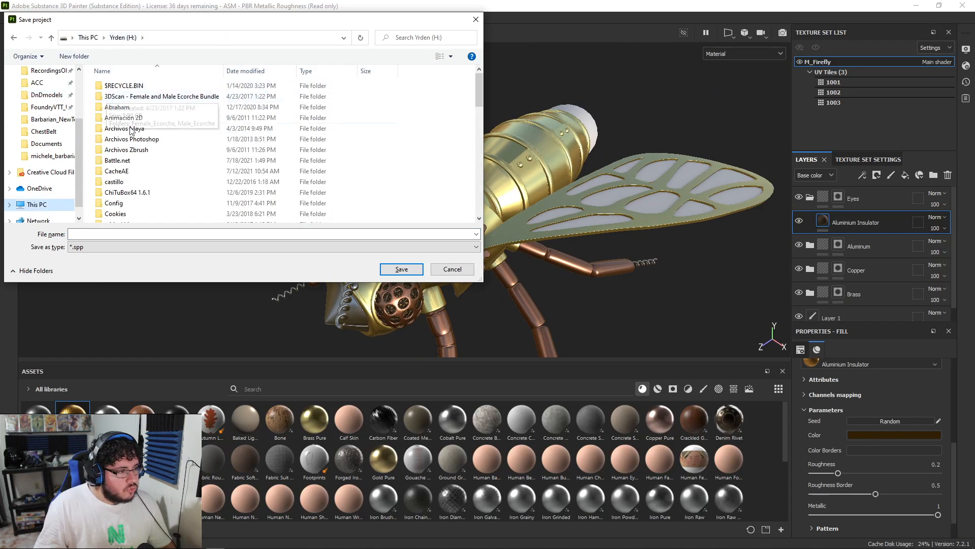
{"action": "scroll", "coordinate": [51, 142], "scroll_direction": "up", "scroll_amount": 3}
{"action": "left_click", "coordinate": [56, 139]}
{"action": "left_click", "coordinate": [120, 97]}
{"action": "double_click", "coordinate": [120, 97]}
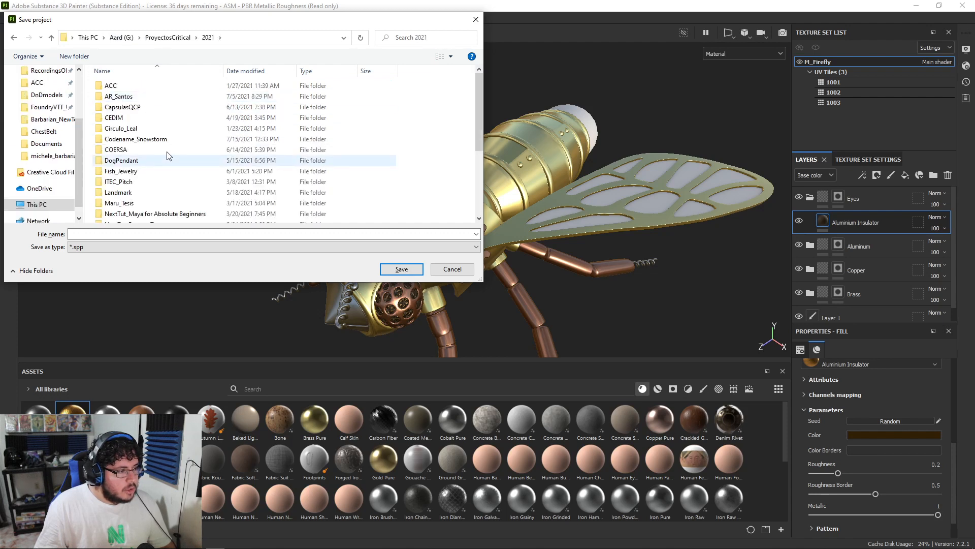
{"action": "scroll", "coordinate": [159, 157], "scroll_direction": "down", "scroll_amount": 2}
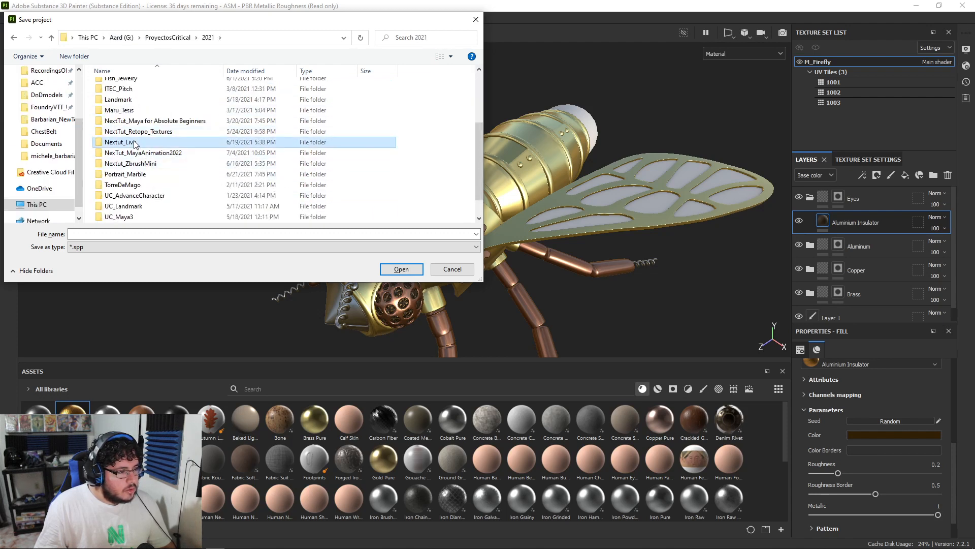
{"action": "double_click", "coordinate": [122, 205]}
{"action": "double_click", "coordinate": [116, 85]}
{"action": "double_click", "coordinate": [116, 86]}
Step: Save the project under the file name Firefly_Texture
{"action": "left_click", "coordinate": [115, 233]}
{"action": "type", "text": "Firef"}
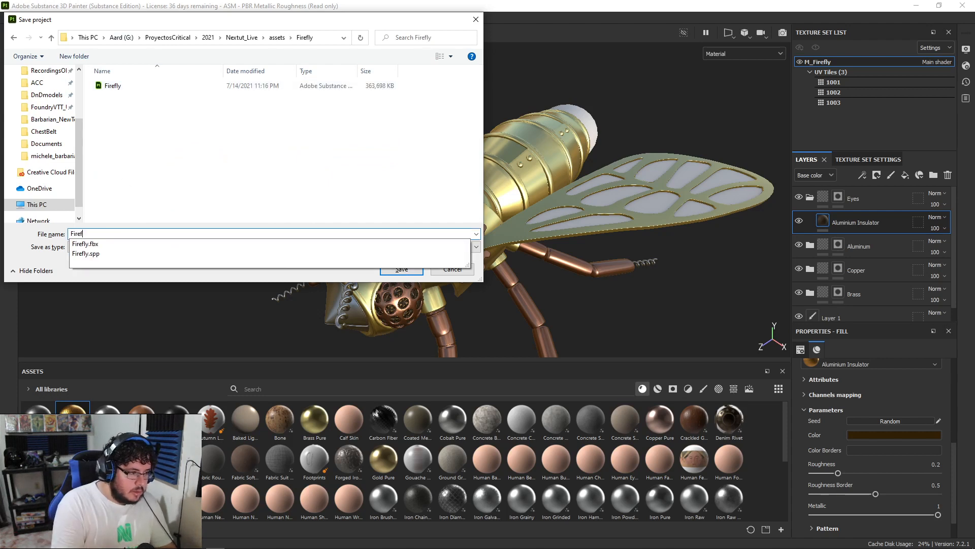
{"action": "type", "text": "ly_"}
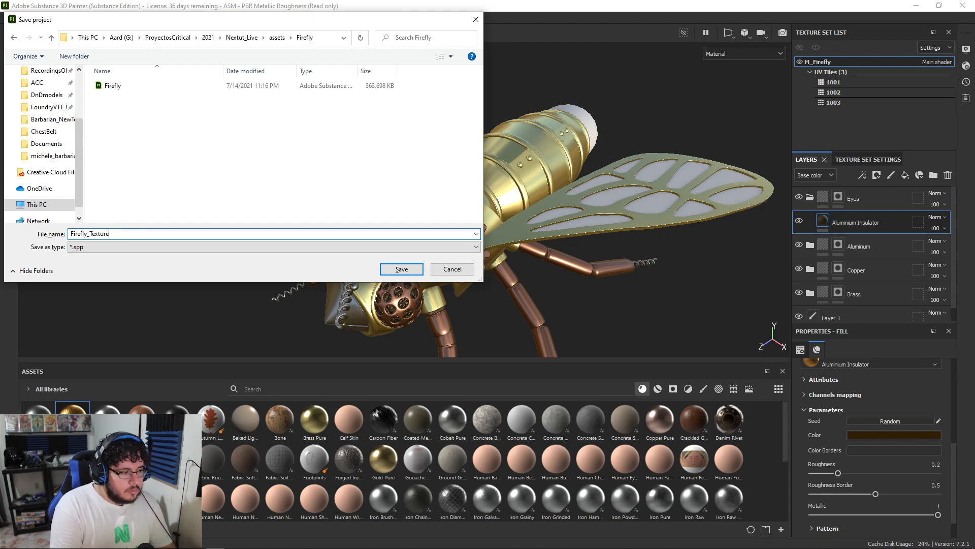
{"action": "type", "text": "Texture"}
{"action": "key", "text": "Return"}
Step: Find the Plastic Cables Braided material and add it inside the Brass folder above the Brass Pure layer
{"action": "scroll", "coordinate": [512, 238], "scroll_direction": "up", "scroll_amount": 2}
{"action": "left_click_drag", "start_coordinate": [512, 237], "coordinate": [612, 277], "text": "alt"}
{"action": "left_click_drag", "start_coordinate": [437, 134], "coordinate": [547, 162], "text": "alt"}
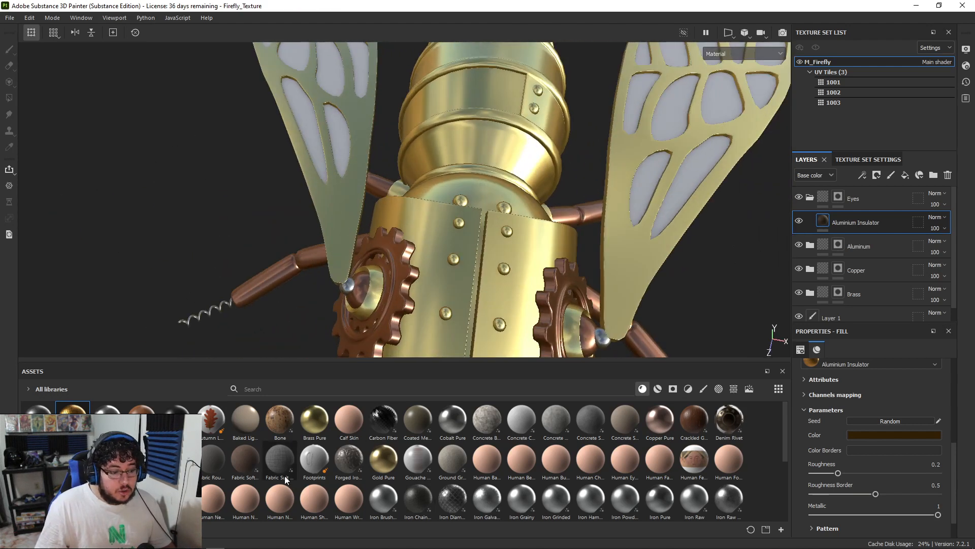
{"action": "scroll", "coordinate": [390, 480], "scroll_direction": "down", "scroll_amount": 5}
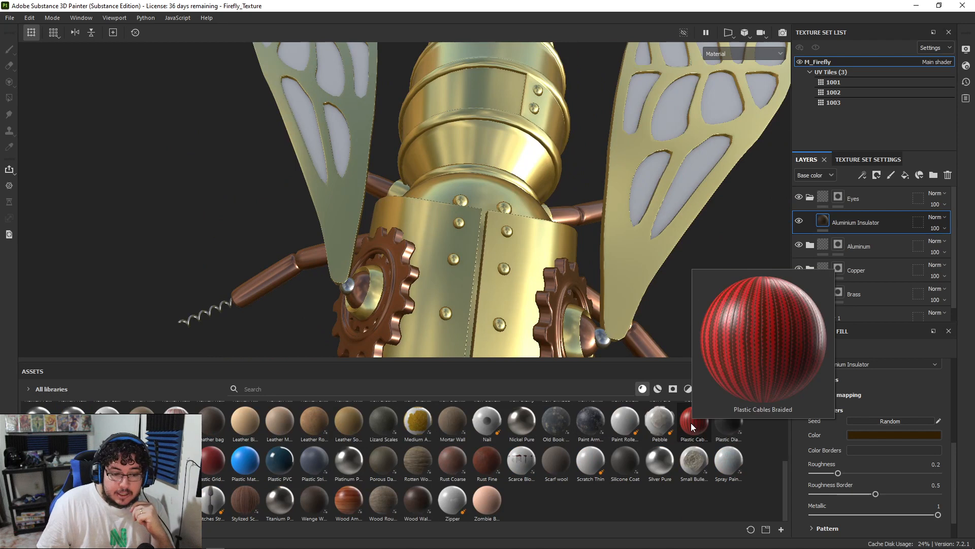
{"action": "scroll", "coordinate": [848, 264], "scroll_direction": "down", "scroll_amount": 1}
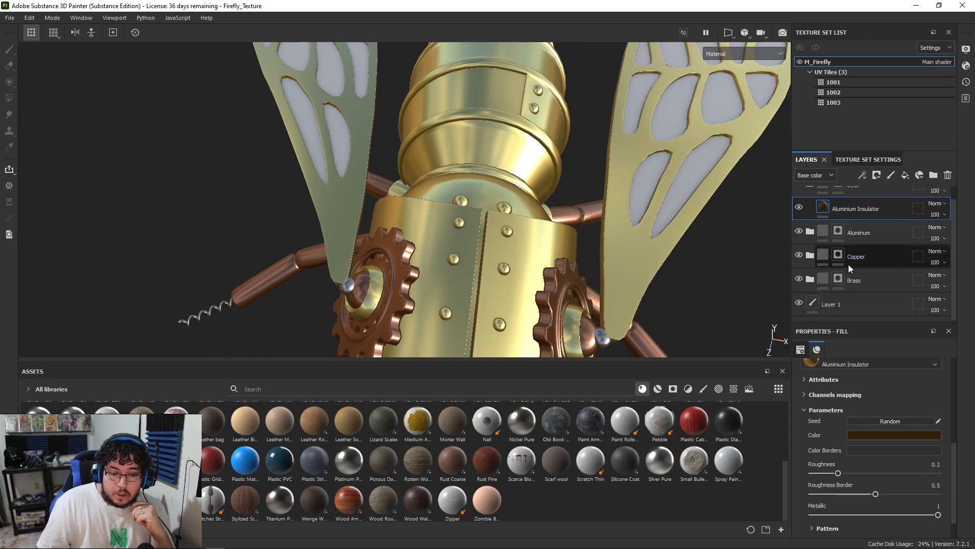
{"action": "left_click", "coordinate": [810, 280]}
{"action": "left_click_drag", "start_coordinate": [694, 421], "coordinate": [850, 284]}
Step: Set the Plastic Cables Braided layer's UV scale to 5.97 for a finer pattern on the abdomen
{"action": "left_click_drag", "start_coordinate": [516, 238], "coordinate": [406, 192], "text": "alt"}
{"action": "scroll", "coordinate": [836, 437], "scroll_direction": "up", "scroll_amount": 4}
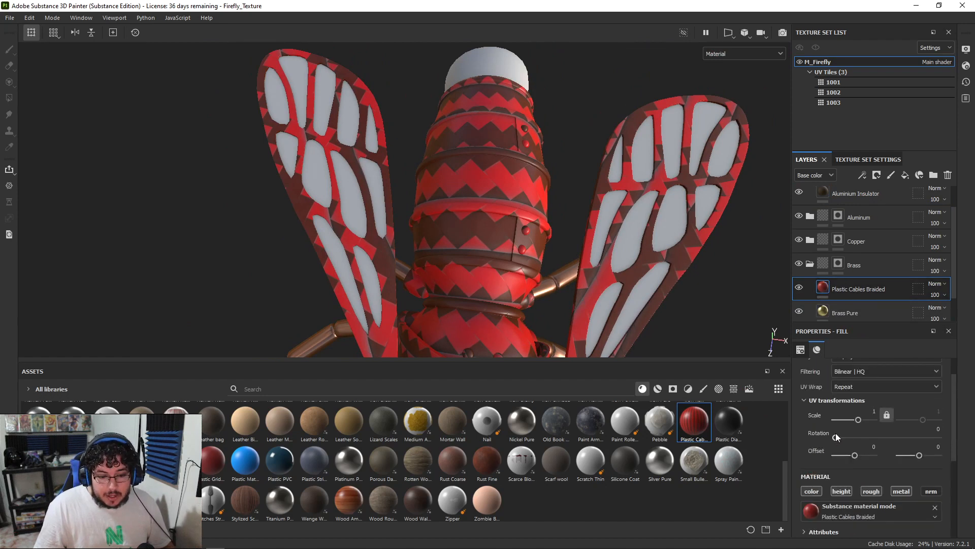
{"action": "scroll", "coordinate": [835, 437], "scroll_direction": "up", "scroll_amount": 1}
{"action": "left_click_drag", "start_coordinate": [860, 454], "coordinate": [861, 454]}
{"action": "right_click_drag", "start_coordinate": [499, 305], "coordinate": [499, 325], "text": "alt"}
{"action": "left_click_drag", "start_coordinate": [499, 325], "coordinate": [528, 164], "text": "alt"}
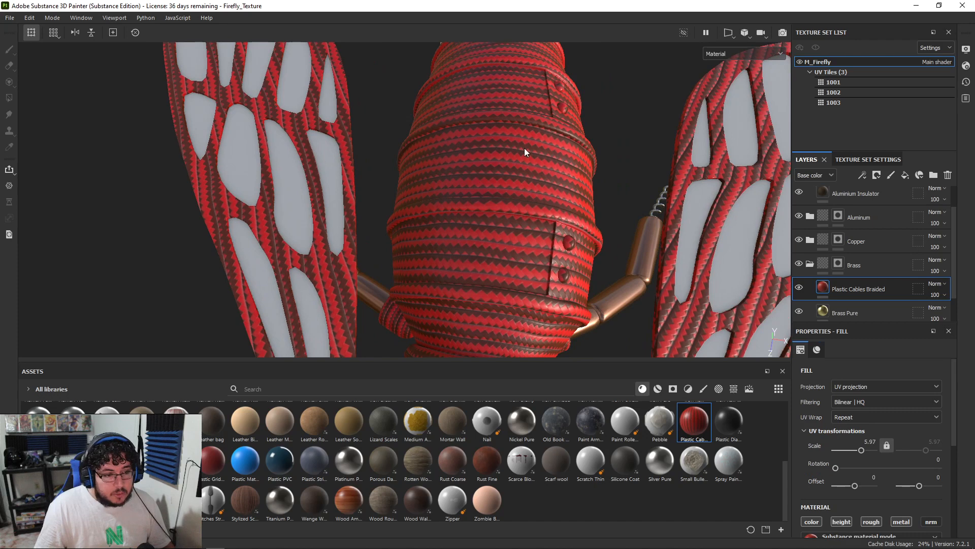
Step: Rotate the braided pattern's UV projection to 90 degrees so its ribs run lengthwise along the abdomen
{"action": "left_click_drag", "start_coordinate": [835, 468], "coordinate": [857, 464]}
{"action": "double_click", "coordinate": [937, 459]}
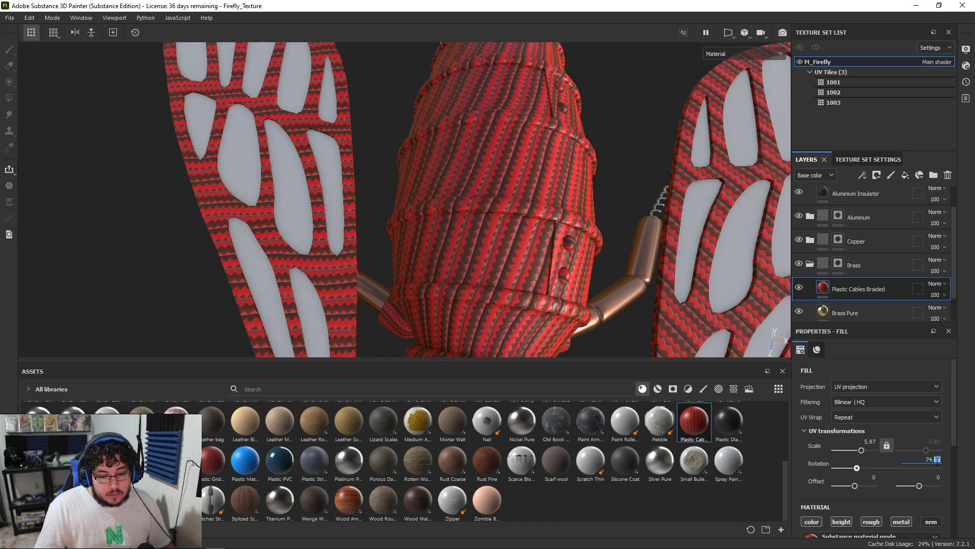
{"action": "double_click", "coordinate": [937, 459]}
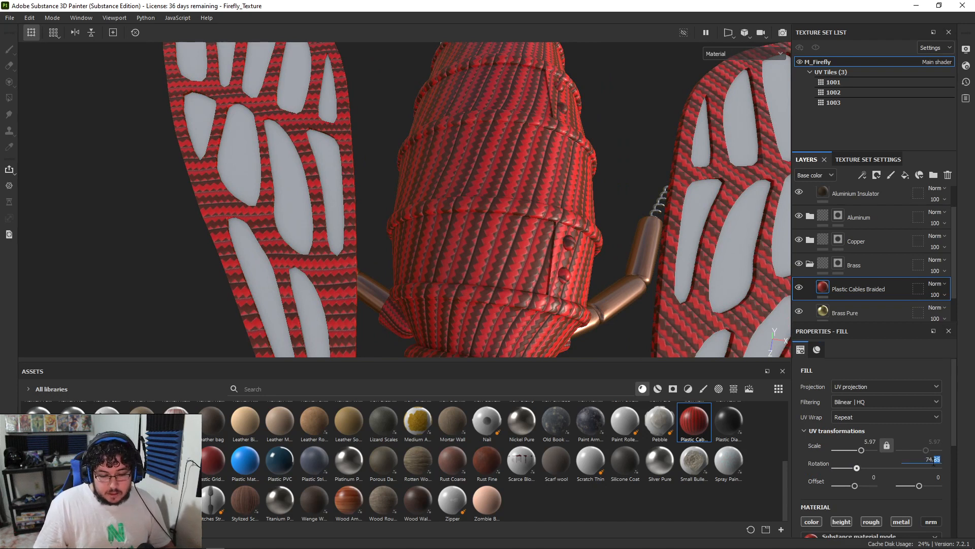
{"action": "key", "text": "Return"}
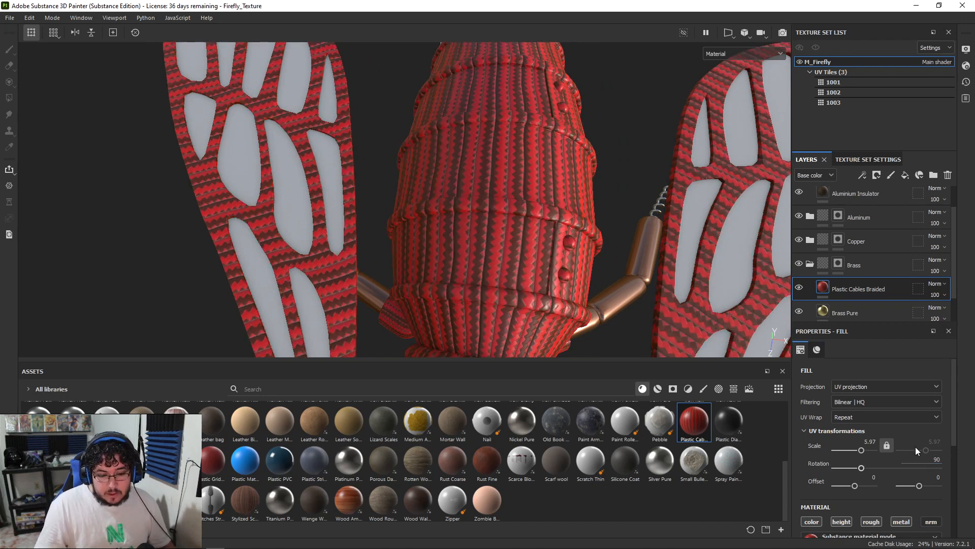
{"action": "scroll", "coordinate": [565, 186], "scroll_direction": "up", "scroll_amount": 2}
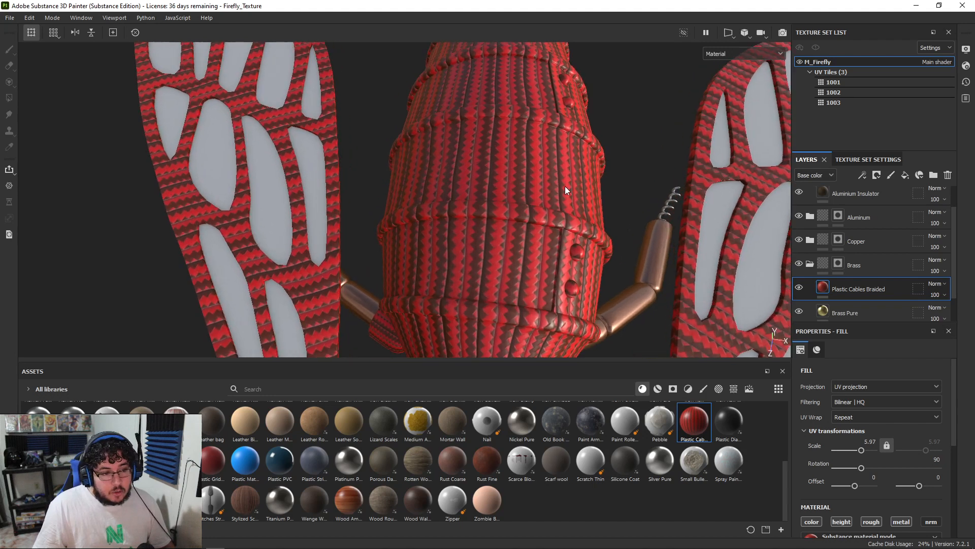
Step: Add a black mask to the Plastic Cables Braided layer and activate Polygon Fill
{"action": "right_click", "coordinate": [866, 289]}
{"action": "left_click", "coordinate": [865, 19]}
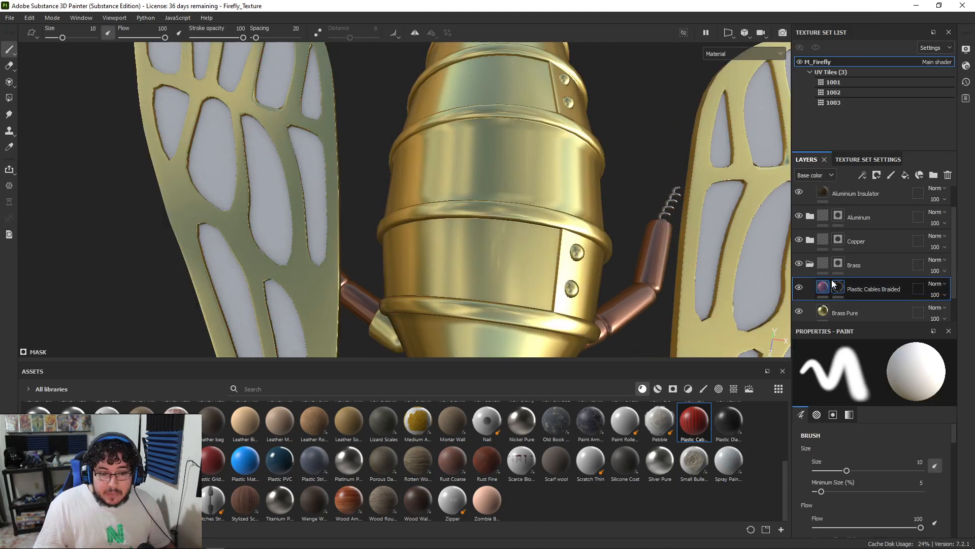
{"action": "key", "text": "4"}
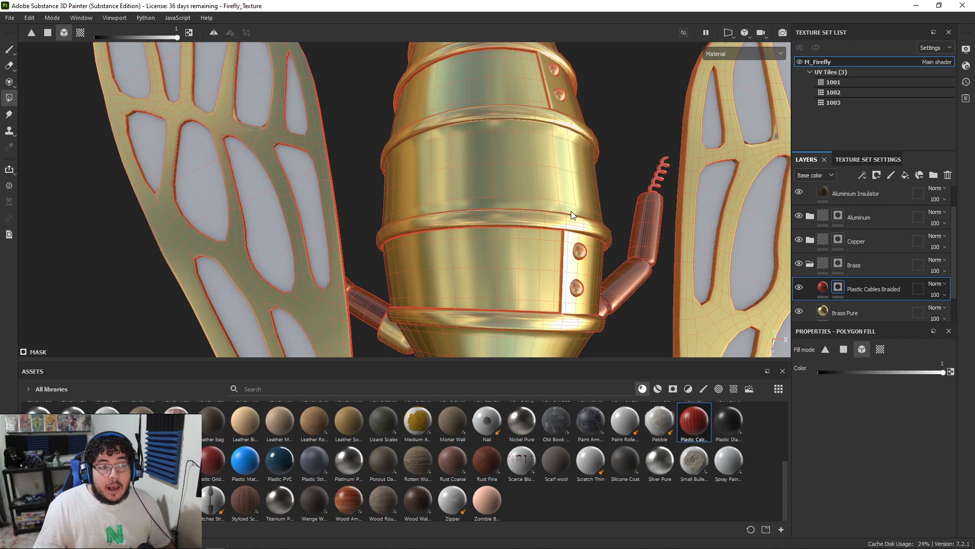
Step: Fill the faces of the plain abdomen segment between the riveted ones in the Plastic Cables Braided mask, using quad fill mode
{"action": "right_click_drag", "start_coordinate": [532, 162], "coordinate": [821, 335], "text": "alt"}
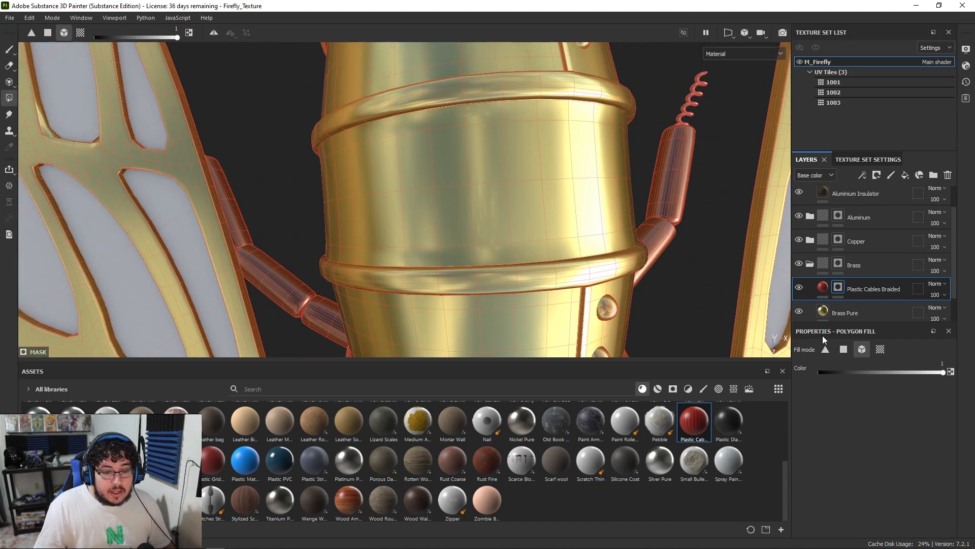
{"action": "left_click", "coordinate": [845, 350]}
{"action": "mouse_move", "coordinate": [485, 162]}
{"action": "left_mouse_down"}
{"action": "mouse_move", "coordinate": [449, 211]}
{"action": "mouse_move", "coordinate": [452, 257]}
{"action": "left_mouse_up"}
{"action": "left_click_drag", "start_coordinate": [556, 205], "coordinate": [536, 160], "text": "alt"}
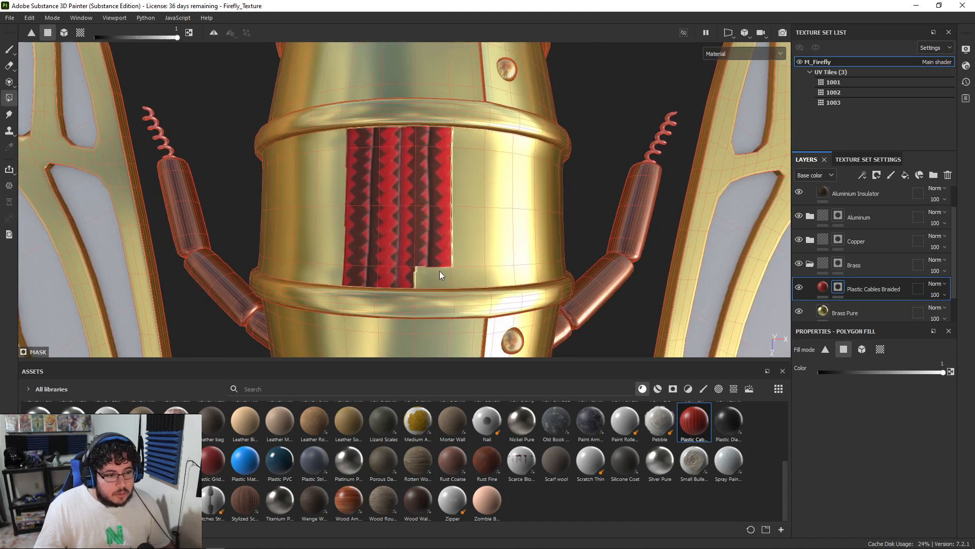
{"action": "left_click_drag", "start_coordinate": [471, 140], "coordinate": [487, 188], "text": "alt"}
{"action": "mouse_move", "coordinate": [473, 154]}
{"action": "left_mouse_down"}
{"action": "mouse_move", "coordinate": [451, 196]}
{"action": "mouse_move", "coordinate": [453, 250]}
{"action": "mouse_move", "coordinate": [428, 282]}
{"action": "mouse_move", "coordinate": [475, 244]}
{"action": "mouse_move", "coordinate": [513, 178]}
{"action": "mouse_move", "coordinate": [720, 196]}
{"action": "mouse_move", "coordinate": [406, 181]}
{"action": "mouse_move", "coordinate": [505, 151]}
{"action": "left_mouse_up"}
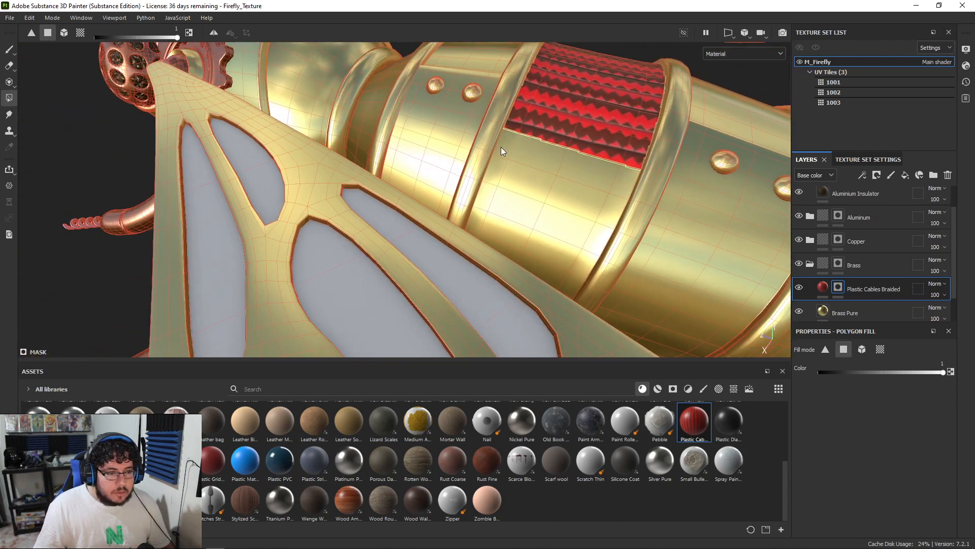
{"action": "left_click_drag", "start_coordinate": [619, 186], "coordinate": [518, 62], "text": "alt"}
{"action": "left_click_drag", "start_coordinate": [499, 145], "coordinate": [458, 150], "text": "alt"}
{"action": "left_click_drag", "start_coordinate": [476, 90], "coordinate": [450, 317], "text": "alt"}
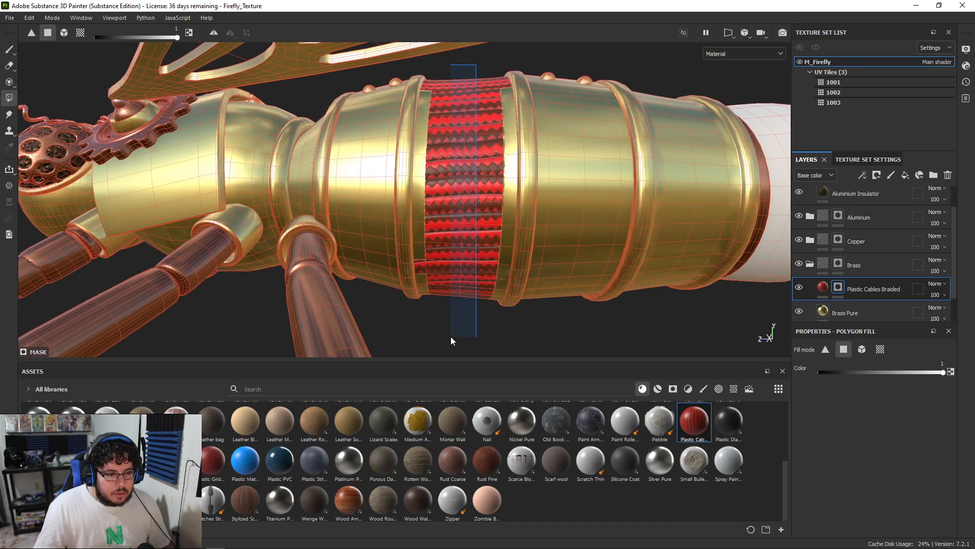
{"action": "left_click_drag", "start_coordinate": [504, 258], "coordinate": [474, 131], "text": "alt"}
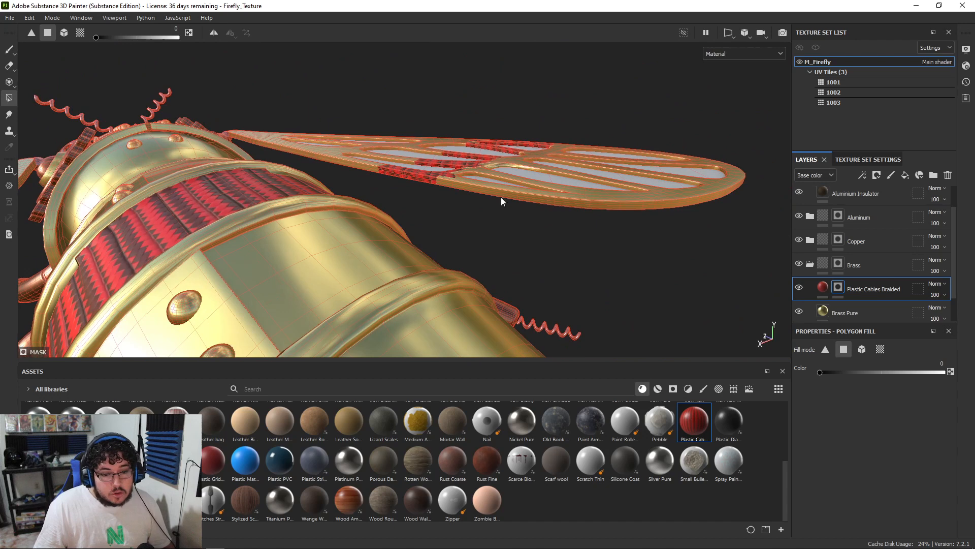
Step: Remove the stray braided faces from the wing by filling them with 0, and restore the fill color to 1
{"action": "left_click_drag", "start_coordinate": [608, 100], "coordinate": [359, 193]}
{"action": "left_click_drag", "start_coordinate": [444, 187], "coordinate": [391, 273], "text": "alt"}
{"action": "key", "text": "x"}
{"action": "left_click_drag", "start_coordinate": [440, 205], "coordinate": [412, 185], "text": "alt"}
{"action": "scroll", "coordinate": [442, 178], "scroll_direction": "down", "scroll_amount": 5}
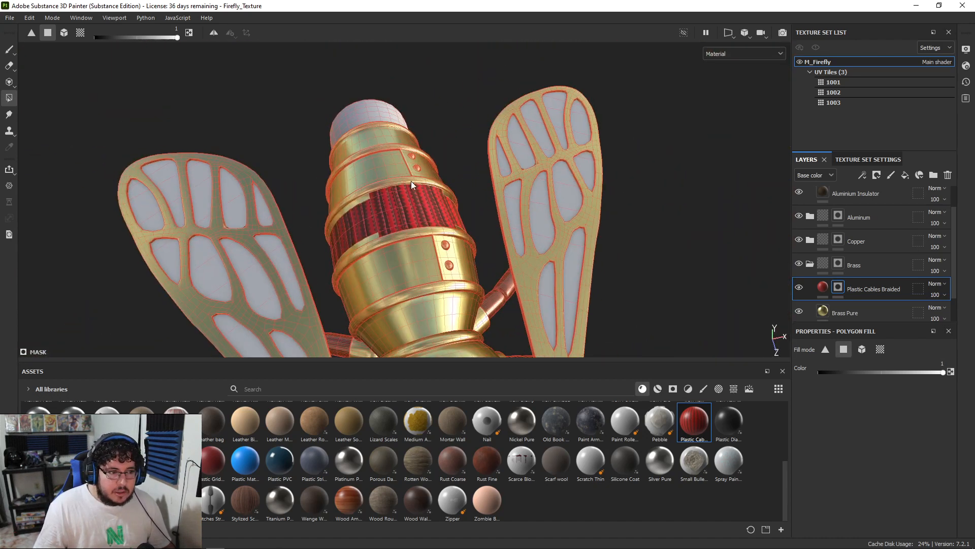
Step: Turn on symmetry and fill the missed faces along the upper and lower edges of the braided abdomen band
{"action": "scroll", "coordinate": [273, 88], "scroll_direction": "up", "scroll_amount": 3}
{"action": "left_click", "coordinate": [213, 33]}
{"action": "left_click_drag", "start_coordinate": [298, 169], "coordinate": [407, 304], "text": "alt"}
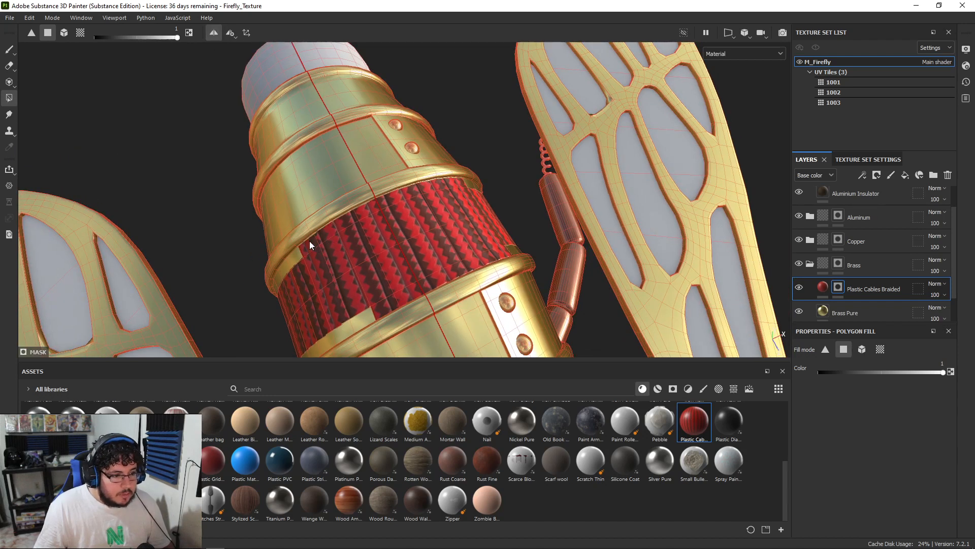
{"action": "left_click_drag", "start_coordinate": [394, 209], "coordinate": [429, 214], "text": "alt"}
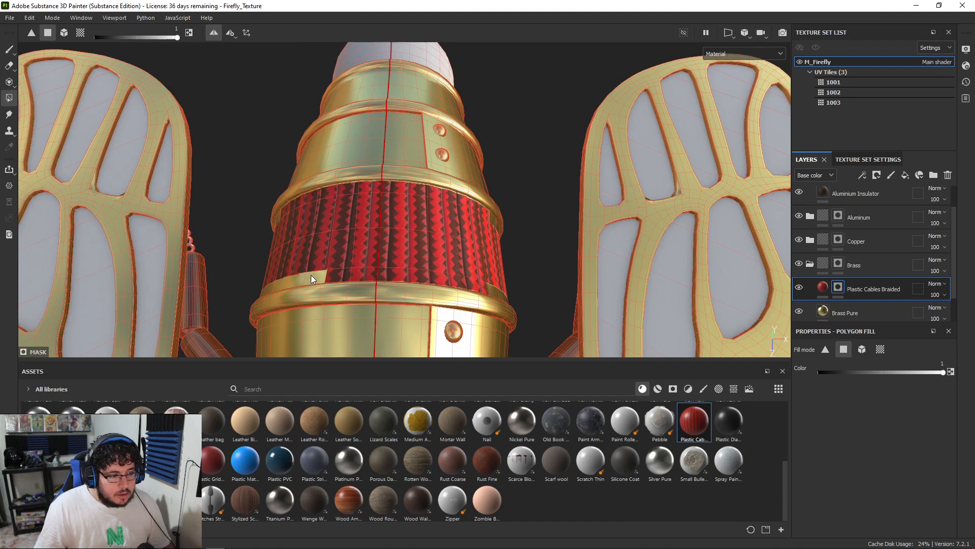
{"action": "left_click_drag", "start_coordinate": [290, 276], "coordinate": [320, 189], "text": "alt"}
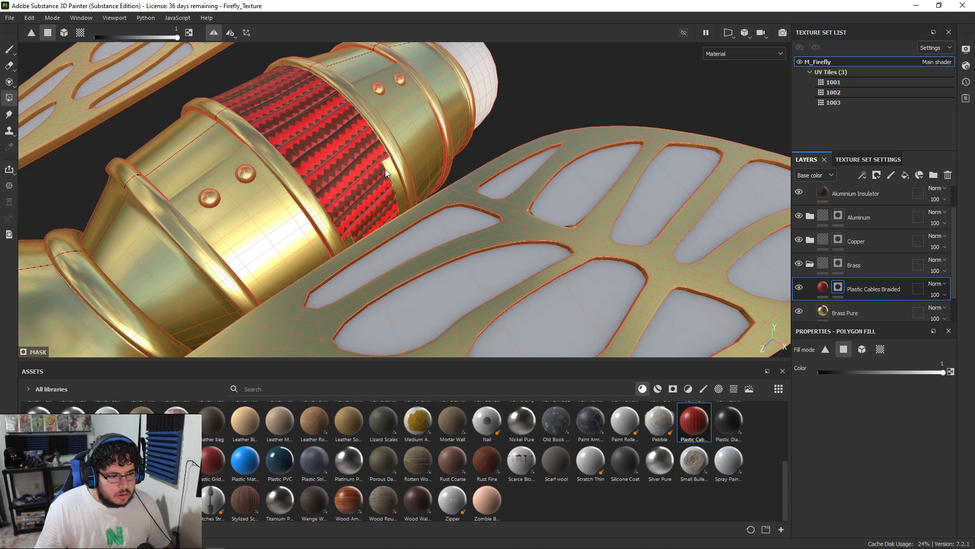
{"action": "left_click_drag", "start_coordinate": [392, 181], "coordinate": [387, 228], "text": "alt"}
{"action": "left_click_drag", "start_coordinate": [458, 210], "coordinate": [336, 177], "text": "alt"}
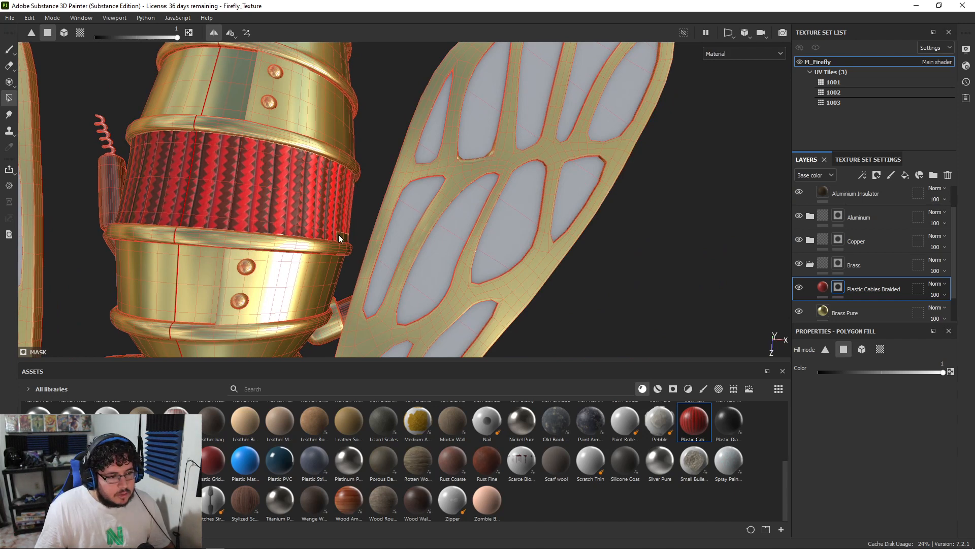
{"action": "left_click_drag", "start_coordinate": [344, 236], "coordinate": [272, 283], "text": "alt"}
Step: Fill the remaining gaps along the braided band's edges on the underside and flank of the abdomen
{"action": "left_click_drag", "start_coordinate": [400, 326], "coordinate": [361, 148], "text": "alt"}
{"action": "key", "text": "x"}
{"action": "mouse_move", "coordinate": [386, 113]}
{"action": "left_mouse_down"}
{"action": "mouse_move", "coordinate": [418, 114]}
{"action": "mouse_move", "coordinate": [356, 111]}
{"action": "left_mouse_up"}
{"action": "mouse_move", "coordinate": [462, 118]}
{"action": "left_mouse_down"}
{"action": "mouse_move", "coordinate": [261, 99]}
{"action": "mouse_move", "coordinate": [353, 236]}
{"action": "left_mouse_up"}
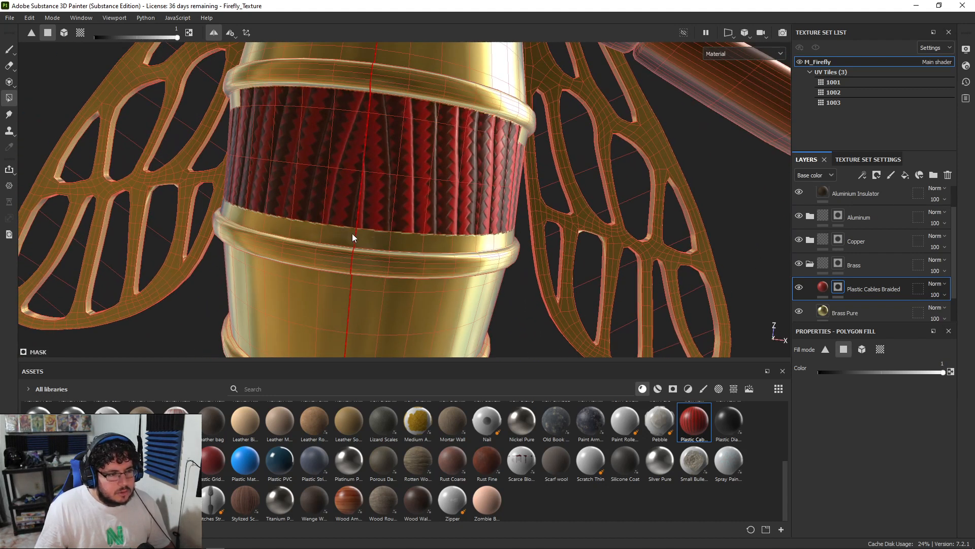
{"action": "left_click", "coordinate": [460, 240]}
{"action": "left_click_drag", "start_coordinate": [459, 240], "coordinate": [334, 200], "text": "alt"}
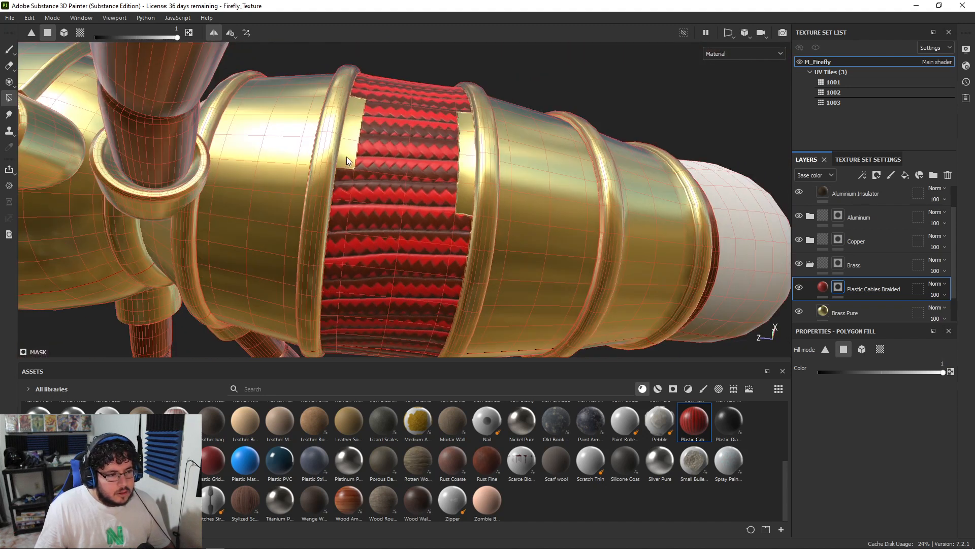
{"action": "left_click_drag", "start_coordinate": [472, 142], "coordinate": [465, 180]}
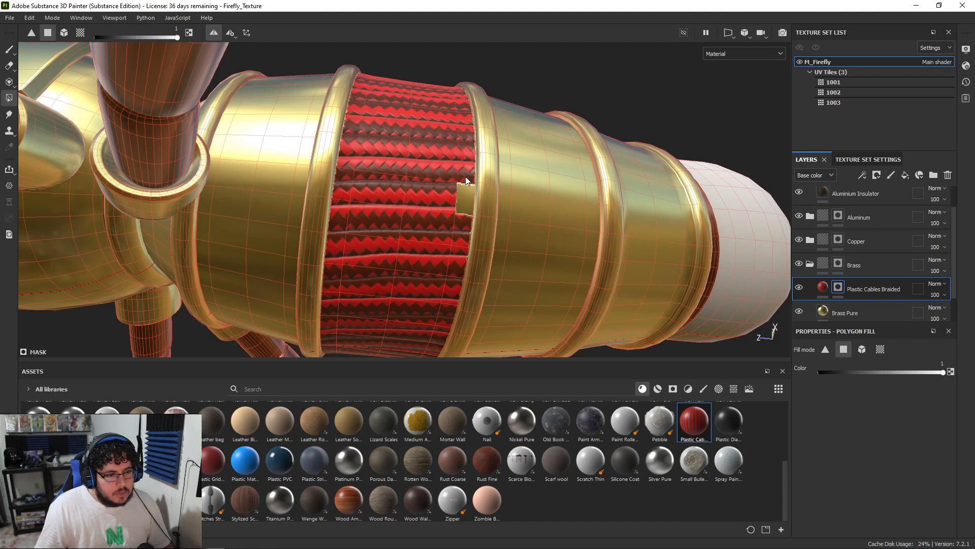
Step: Check the bee reference in Maya, fill the last abdomen segment before the tail in the braided mask, and clear stray faces with 0
{"action": "key", "text": "alt+Tab"}
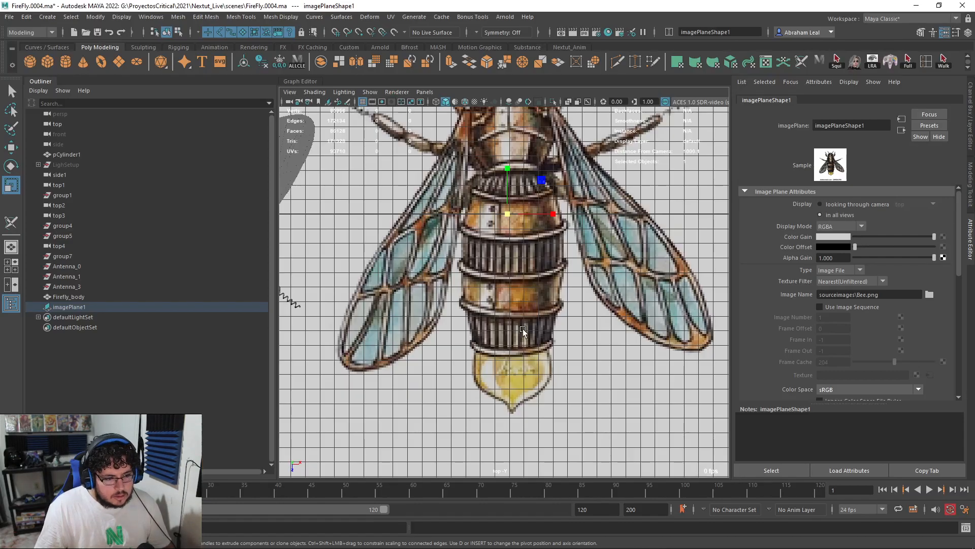
{"action": "key", "text": "alt+Tab"}
{"action": "mouse_move", "coordinate": [506, 262]}
{"action": "left_mouse_down", "text": "alt"}
{"action": "mouse_move", "coordinate": [496, 217]}
{"action": "mouse_move", "coordinate": [409, 159]}
{"action": "mouse_move", "coordinate": [447, 125]}
{"action": "mouse_move", "coordinate": [419, 337]}
{"action": "left_mouse_up", "text": "alt"}
{"action": "key", "text": "x"}
{"action": "key", "text": "x"}
{"action": "left_click_drag", "start_coordinate": [441, 102], "coordinate": [413, 353]}
{"action": "left_click_drag", "start_coordinate": [460, 249], "coordinate": [521, 108], "text": "alt"}
{"action": "key", "text": "x"}
{"action": "left_click_drag", "start_coordinate": [547, 59], "coordinate": [450, 118]}
{"action": "right_click_drag", "start_coordinate": [450, 118], "coordinate": [507, 282], "text": "alt"}
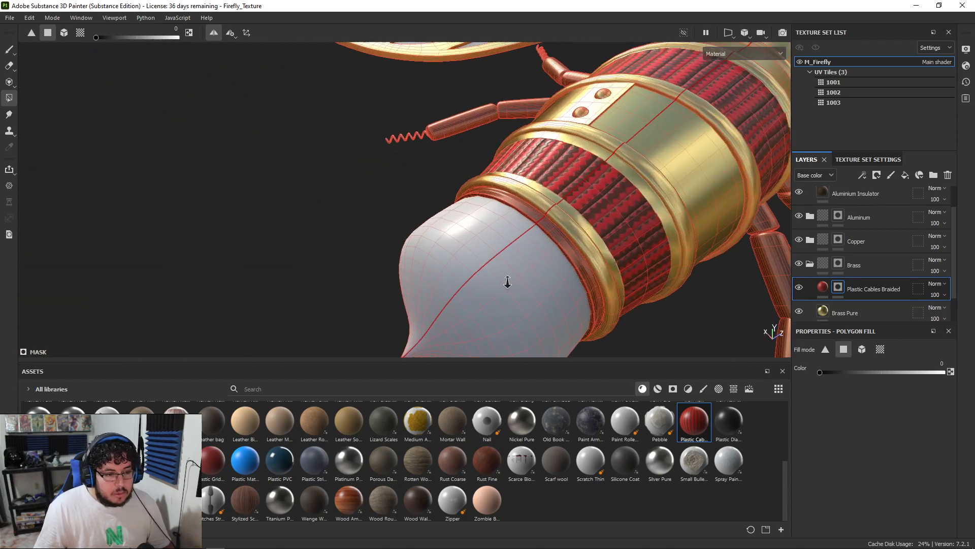
Step: Fill the missed faces along both edges of the rear braided band on the flank and underside with color 1
{"action": "middle_click_drag", "start_coordinate": [507, 282], "coordinate": [321, 244], "text": "alt"}
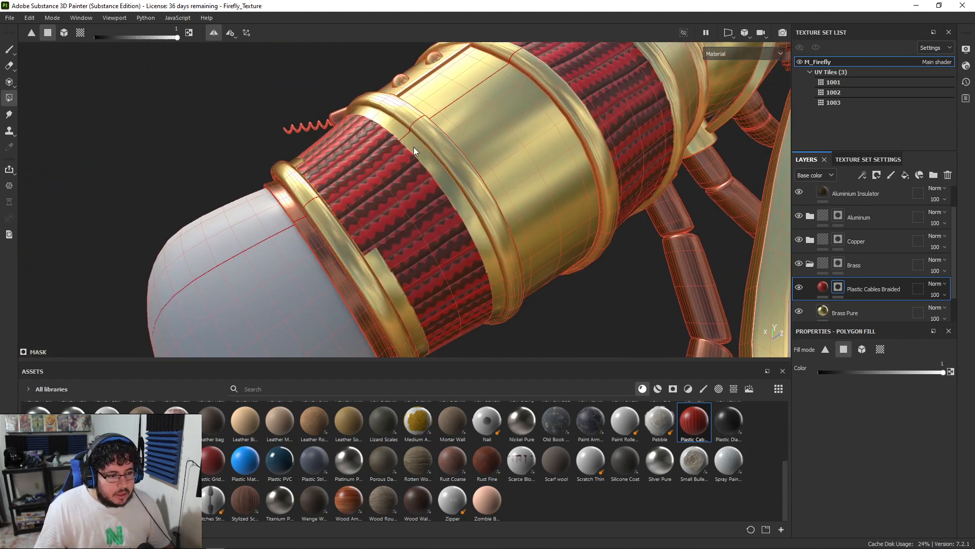
{"action": "left_click_drag", "start_coordinate": [471, 233], "coordinate": [443, 111], "text": "alt"}
{"action": "left_click_drag", "start_coordinate": [436, 196], "coordinate": [388, 158], "text": "alt"}
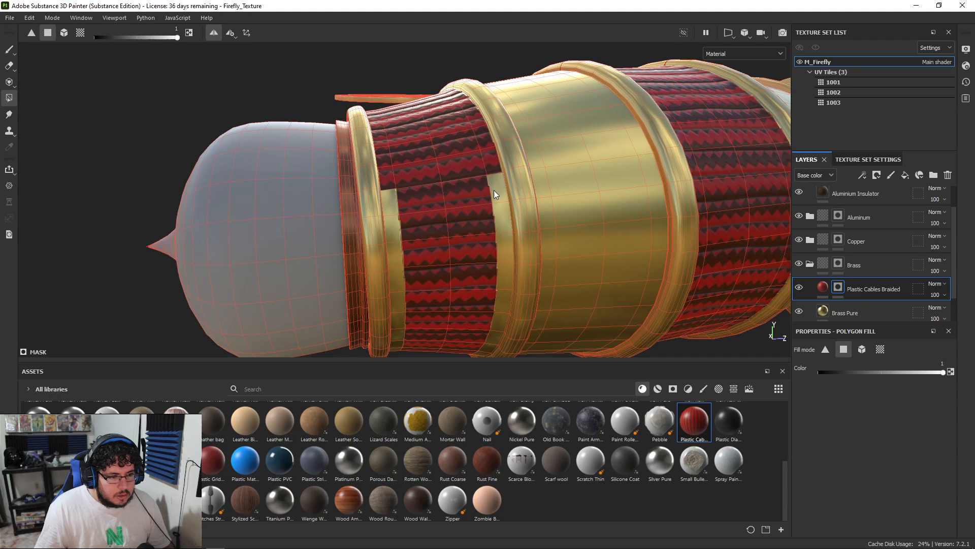
{"action": "left_click_drag", "start_coordinate": [408, 231], "coordinate": [421, 169], "text": "alt"}
{"action": "left_click_drag", "start_coordinate": [424, 245], "coordinate": [412, 162], "text": "alt"}
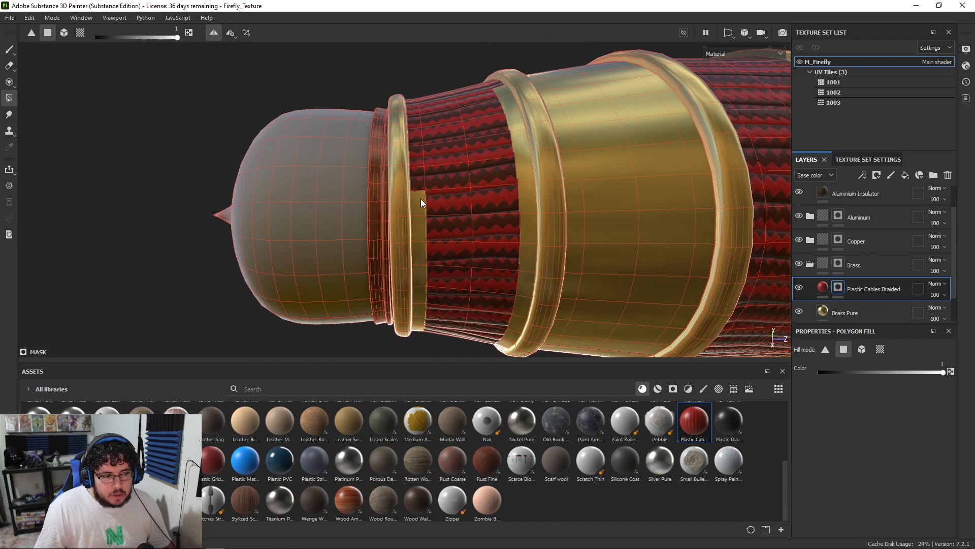
{"action": "left_click_drag", "start_coordinate": [426, 255], "coordinate": [466, 233], "text": "alt"}
{"action": "left_click_drag", "start_coordinate": [543, 214], "coordinate": [532, 161]}
{"action": "left_click_drag", "start_coordinate": [527, 121], "coordinate": [528, 162], "text": "alt"}
{"action": "left_click_drag", "start_coordinate": [521, 113], "coordinate": [515, 203], "text": "alt"}
{"action": "mouse_move", "coordinate": [499, 130]}
{"action": "left_mouse_down", "text": "alt"}
{"action": "mouse_move", "coordinate": [456, 202]}
{"action": "mouse_move", "coordinate": [480, 233]}
{"action": "mouse_move", "coordinate": [496, 282]}
{"action": "mouse_move", "coordinate": [477, 315]}
{"action": "mouse_move", "coordinate": [492, 191]}
{"action": "mouse_move", "coordinate": [442, 257]}
{"action": "mouse_move", "coordinate": [468, 206]}
{"action": "mouse_move", "coordinate": [442, 243]}
{"action": "mouse_move", "coordinate": [376, 236]}
{"action": "mouse_move", "coordinate": [385, 247]}
{"action": "mouse_move", "coordinate": [378, 232]}
{"action": "mouse_move", "coordinate": [608, 256]}
{"action": "mouse_move", "coordinate": [396, 200]}
{"action": "mouse_move", "coordinate": [424, 188]}
{"action": "mouse_move", "coordinate": [543, 199]}
{"action": "left_mouse_up", "text": "alt"}
{"action": "key", "text": "x"}
Step: Compare with the bee reference in Maya and fill the narrow segment between the abdomen and thorax in the braided mask
{"action": "key", "text": "alt+Tab"}
{"action": "key", "text": "alt+Tab"}
{"action": "scroll", "coordinate": [513, 209], "scroll_direction": "up", "scroll_amount": 5}
{"action": "left_click_drag", "start_coordinate": [357, 185], "coordinate": [399, 204], "text": "alt"}
{"action": "left_click_drag", "start_coordinate": [437, 106], "coordinate": [394, 340]}
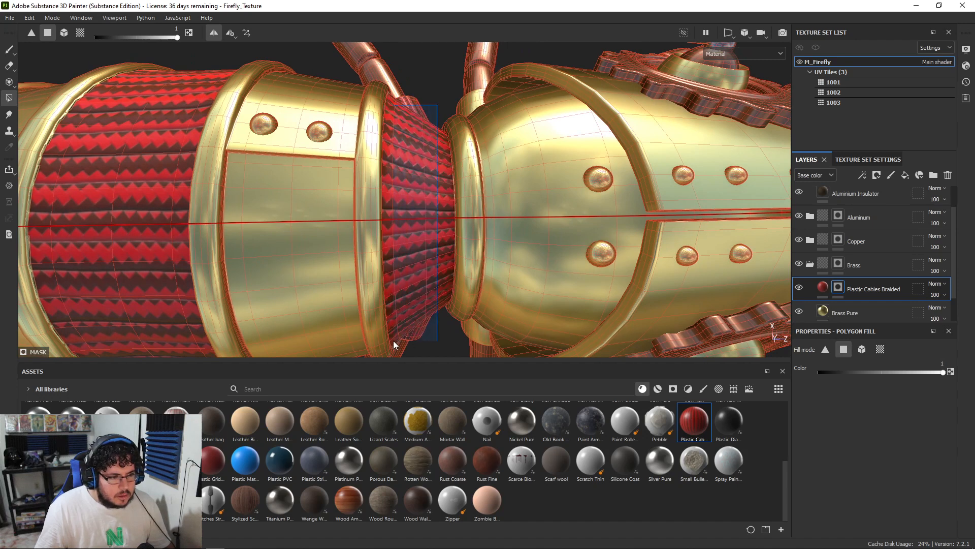
Step: Remove the braided material from the leg sockets with mesh fill mode and color 0, and return to quad fill mode
{"action": "left_click_drag", "start_coordinate": [477, 285], "coordinate": [415, 201], "text": "alt"}
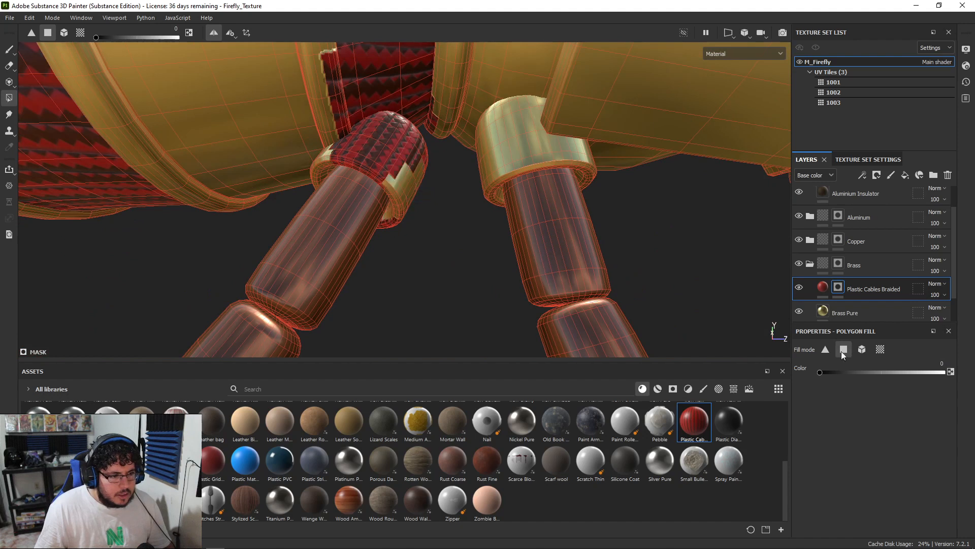
{"action": "left_click", "coordinate": [863, 349]}
{"action": "left_click_drag", "start_coordinate": [466, 181], "coordinate": [355, 214], "text": "alt"}
{"action": "scroll", "coordinate": [384, 203], "scroll_direction": "down", "scroll_amount": 10}
{"action": "scroll", "coordinate": [420, 227], "scroll_direction": "up", "scroll_amount": 5}
{"action": "left_click_drag", "start_coordinate": [420, 226], "coordinate": [437, 167], "text": "alt"}
{"action": "right_click_drag", "start_coordinate": [437, 168], "coordinate": [413, 150], "text": "alt"}
{"action": "middle_click_drag", "start_coordinate": [413, 150], "coordinate": [401, 208], "text": "alt"}
{"action": "right_click_drag", "start_coordinate": [325, 284], "coordinate": [739, 373], "text": "alt"}
{"action": "left_click_drag", "start_coordinate": [635, 315], "coordinate": [489, 284], "text": "alt"}
{"action": "right_click_drag", "start_coordinate": [489, 285], "coordinate": [548, 279], "text": "alt"}
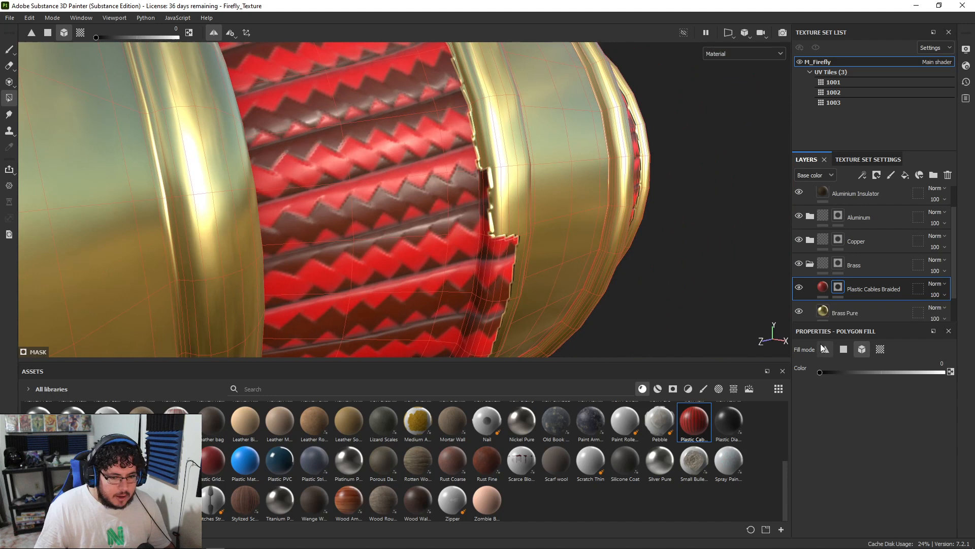
{"action": "left_click", "coordinate": [843, 352]}
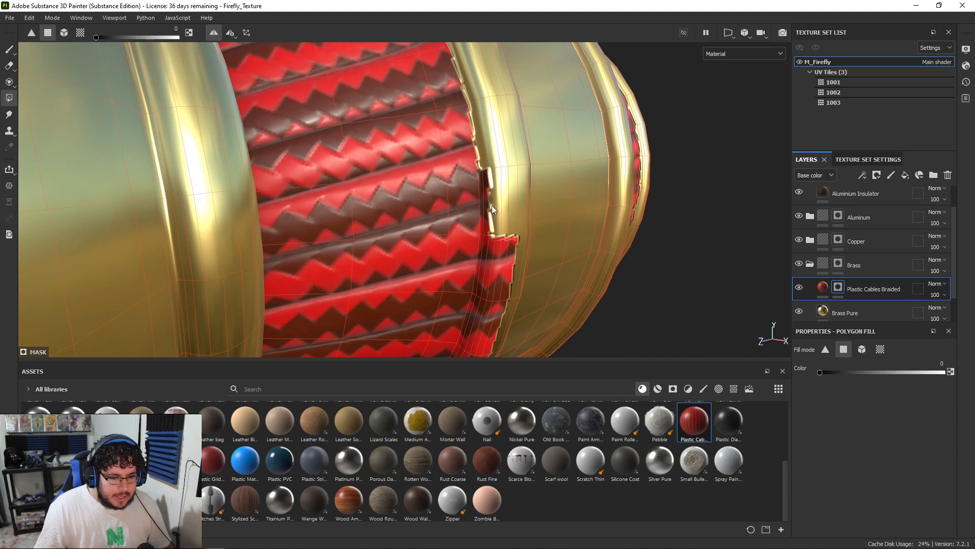
{"action": "left_click_drag", "start_coordinate": [483, 197], "coordinate": [337, 173], "text": "alt"}
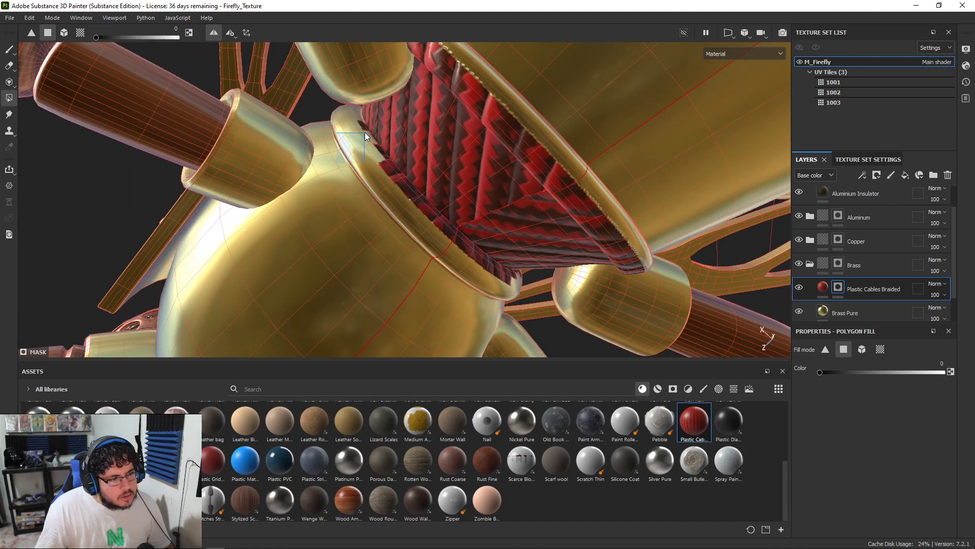
{"action": "left_click_drag", "start_coordinate": [366, 152], "coordinate": [443, 230]}
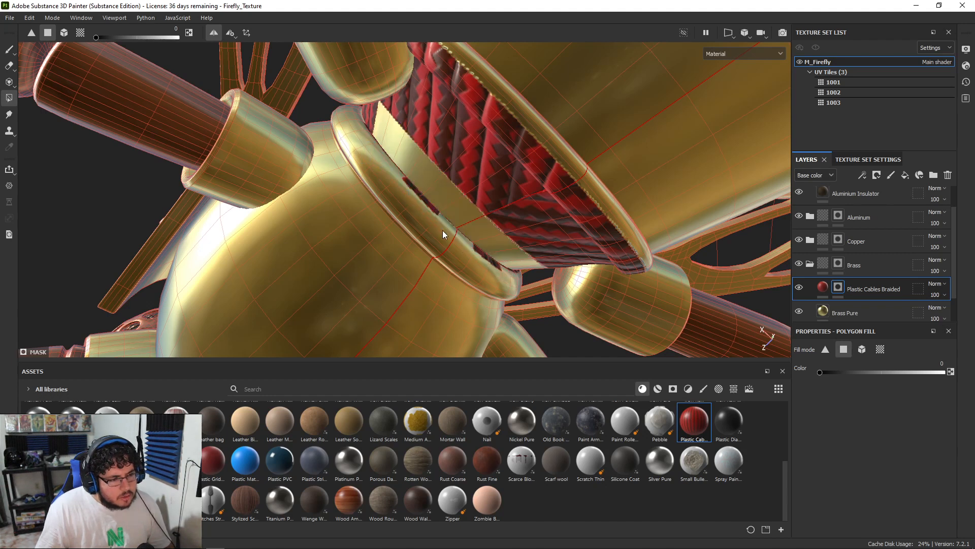
{"action": "key", "text": "ctrl+z"}
{"action": "key", "text": "ctrl+z"}
{"action": "key", "text": "ctrl+z"}
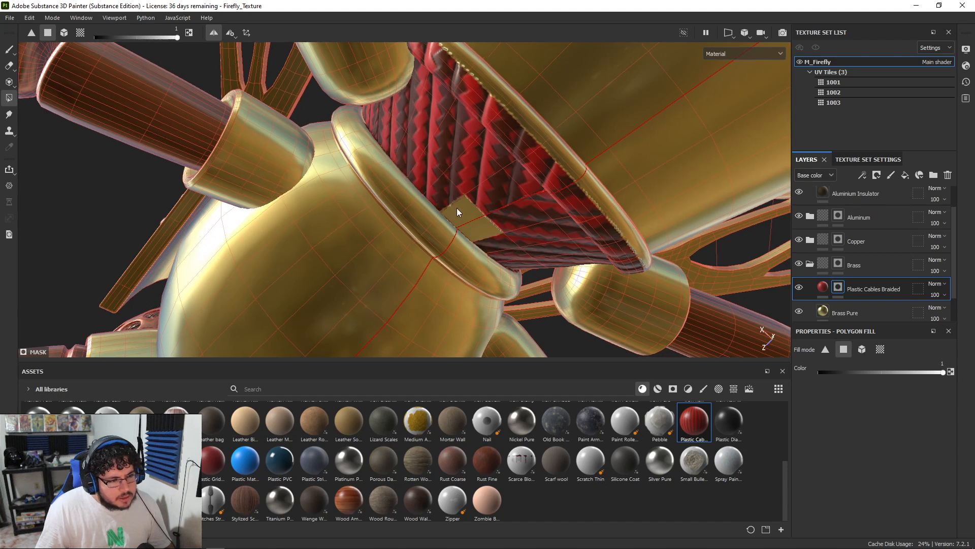
Step: Correct the faces at the centerline of the front braided band's underside edge, alternating the fill color between 1 and 0
{"action": "left_click_drag", "start_coordinate": [456, 208], "coordinate": [353, 150], "text": "alt"}
{"action": "key", "text": "x"}
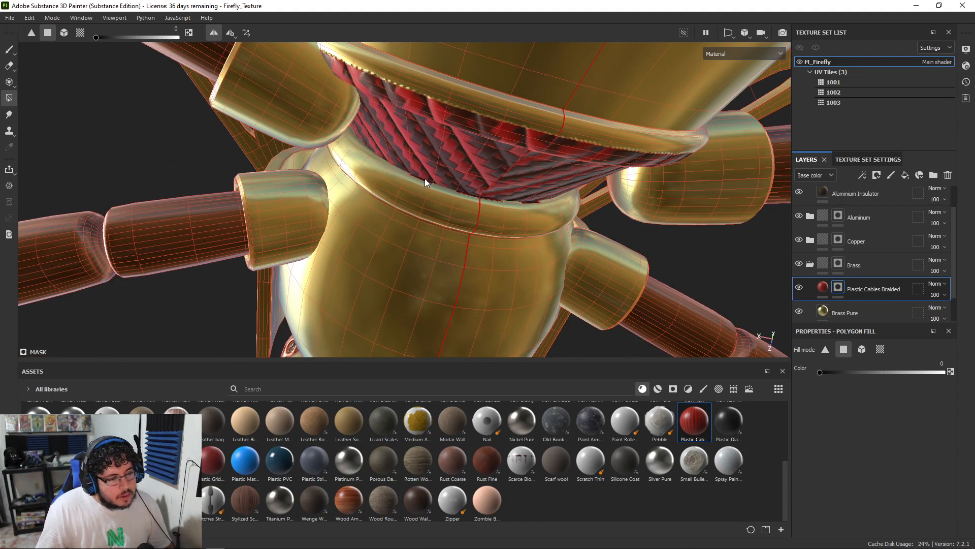
{"action": "key", "text": "x"}
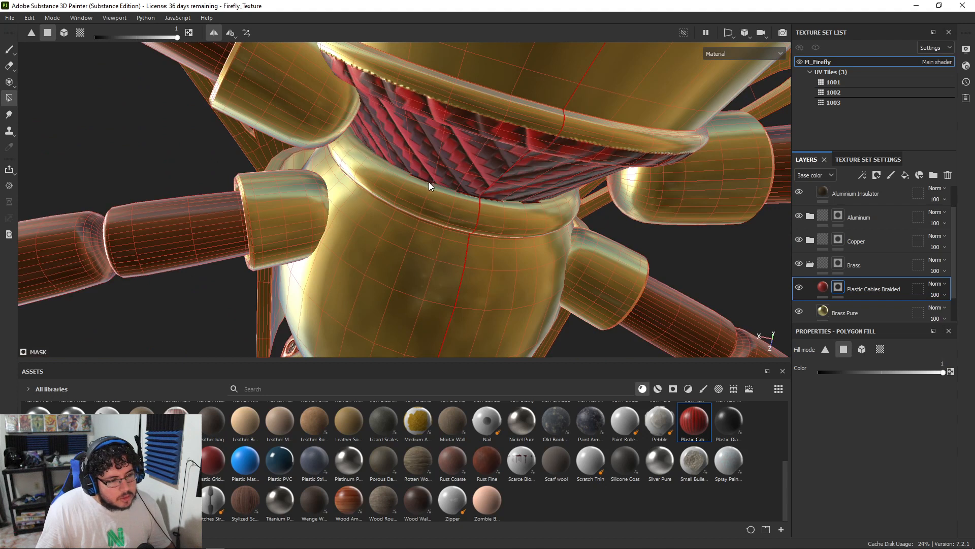
{"action": "scroll", "coordinate": [426, 185], "scroll_direction": "up", "scroll_amount": 4}
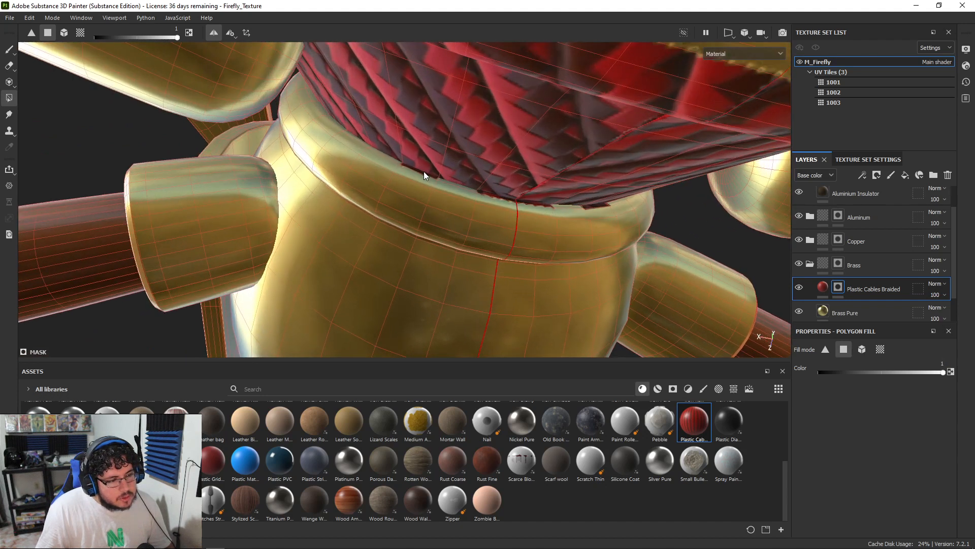
{"action": "key", "text": "x"}
{"action": "left_click", "coordinate": [493, 196]}
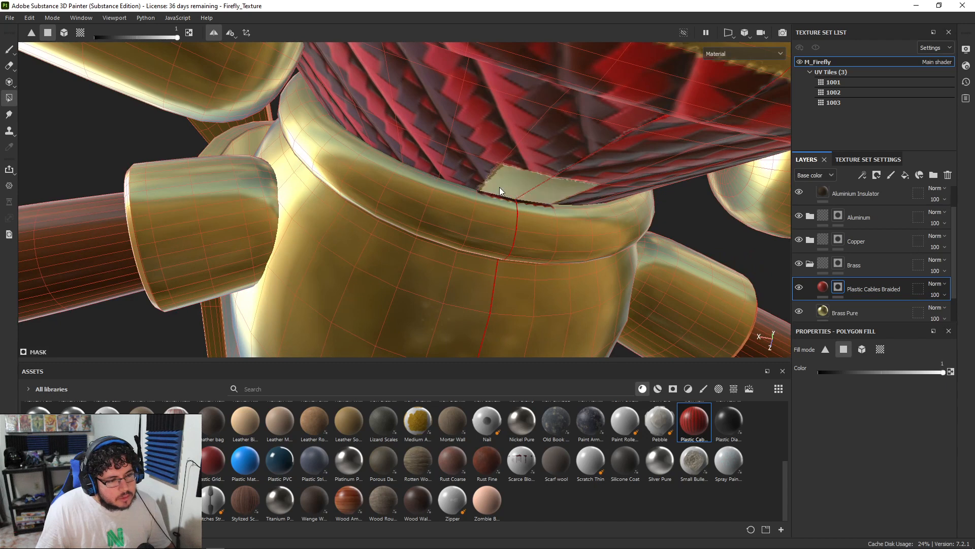
{"action": "key", "text": "x"}
{"action": "left_click_drag", "start_coordinate": [494, 205], "coordinate": [516, 257], "text": "alt"}
{"action": "key", "text": "x"}
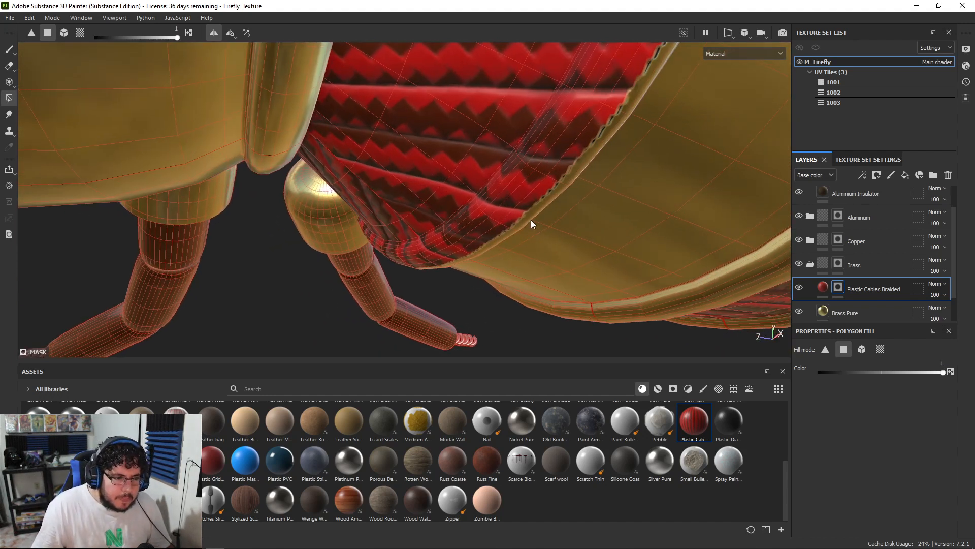
Step: Clean up the front braided band's rear edge on the underside by filling its stray faces with 0
{"action": "left_click", "coordinate": [531, 220]}
{"action": "key", "text": "x"}
{"action": "left_click_drag", "start_coordinate": [522, 225], "coordinate": [398, 285]}
{"action": "left_click", "coordinate": [554, 170]}
{"action": "left_click", "coordinate": [441, 229]}
{"action": "left_click_drag", "start_coordinate": [491, 209], "coordinate": [504, 191], "text": "alt"}
{"action": "left_click_drag", "start_coordinate": [471, 104], "coordinate": [377, 206]}
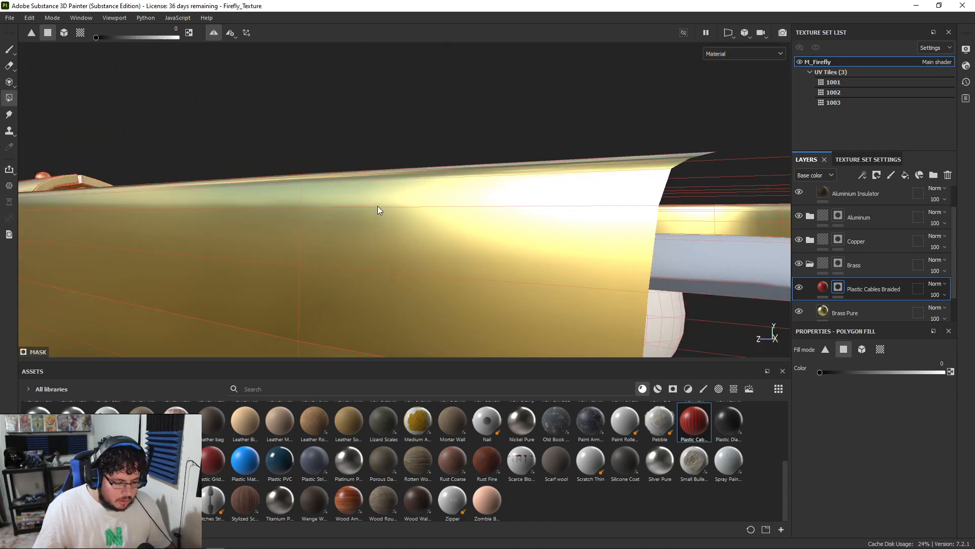
Step: Fill the remaining gap in the middle braided band on the abdomen's flank with color 1
{"action": "key", "text": "f"}
{"action": "scroll", "coordinate": [657, 245], "scroll_direction": "up", "scroll_amount": 2}
{"action": "left_click_drag", "start_coordinate": [656, 245], "coordinate": [544, 229], "text": "alt"}
{"action": "key", "text": "x"}
{"action": "left_click_drag", "start_coordinate": [445, 184], "coordinate": [516, 163], "text": "alt"}
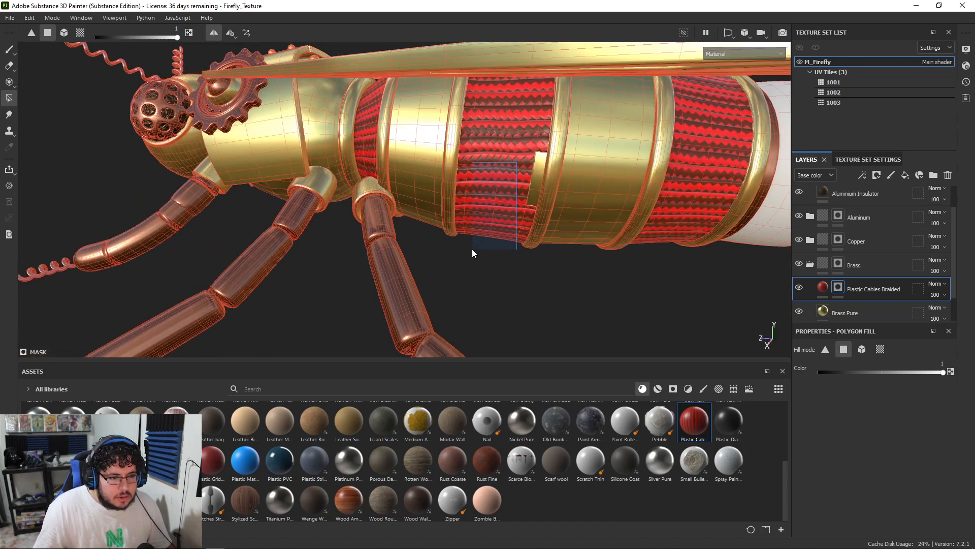
{"action": "left_click_drag", "start_coordinate": [543, 221], "coordinate": [513, 249], "text": "alt"}
{"action": "right_click_drag", "start_coordinate": [513, 248], "coordinate": [341, 281], "text": "alt"}
{"action": "left_click_drag", "start_coordinate": [559, 244], "coordinate": [285, 168], "text": "alt"}
{"action": "right_click_drag", "start_coordinate": [285, 167], "coordinate": [485, 239], "text": "alt"}
{"action": "mouse_move", "coordinate": [483, 235]}
{"action": "left_mouse_down", "text": "alt"}
{"action": "mouse_move", "coordinate": [554, 209]}
{"action": "mouse_move", "coordinate": [555, 234]}
{"action": "mouse_move", "coordinate": [518, 309]}
{"action": "mouse_move", "coordinate": [379, 210]}
{"action": "mouse_move", "coordinate": [585, 297]}
{"action": "left_mouse_up", "text": "alt"}
Step: Switch to the Paint tool, turn off symmetry and review the three braided bands from above
{"action": "key", "text": "1"}
{"action": "left_click_drag", "start_coordinate": [480, 218], "coordinate": [619, 266], "text": "alt"}
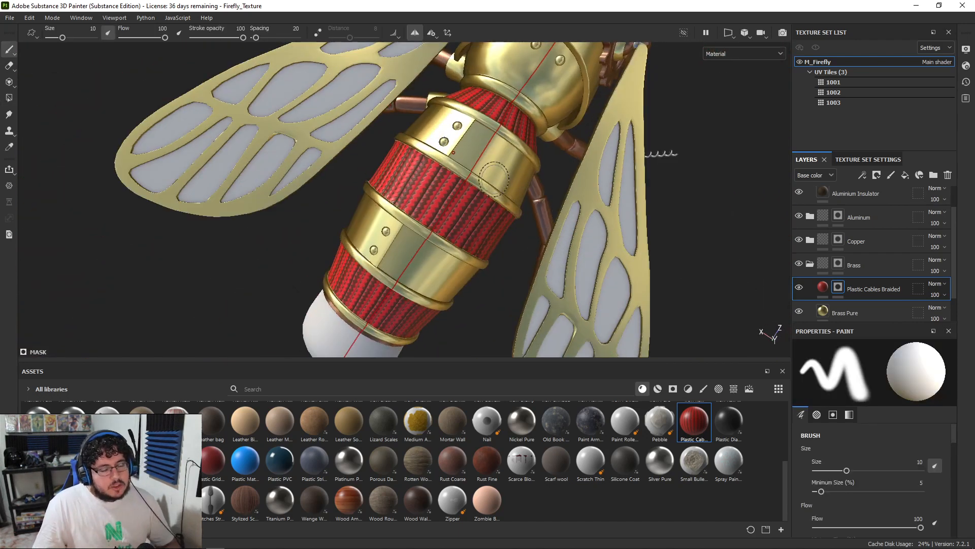
{"action": "scroll", "coordinate": [497, 178], "scroll_direction": "up", "scroll_amount": 5}
{"action": "left_click", "coordinate": [415, 34]}
{"action": "scroll", "coordinate": [78, 116], "scroll_direction": "down", "scroll_amount": 5}
{"action": "left_click_drag", "start_coordinate": [78, 116], "coordinate": [435, 156], "text": "alt"}
{"action": "scroll", "coordinate": [433, 173], "scroll_direction": "down", "scroll_amount": 1}
{"action": "scroll", "coordinate": [448, 187], "scroll_direction": "up", "scroll_amount": 2}
{"action": "middle_click_drag", "start_coordinate": [435, 156], "coordinate": [462, 197], "text": "alt"}
{"action": "scroll", "coordinate": [462, 197], "scroll_direction": "down", "scroll_amount": 1}
{"action": "scroll", "coordinate": [462, 197], "scroll_direction": "up", "scroll_amount": 2}
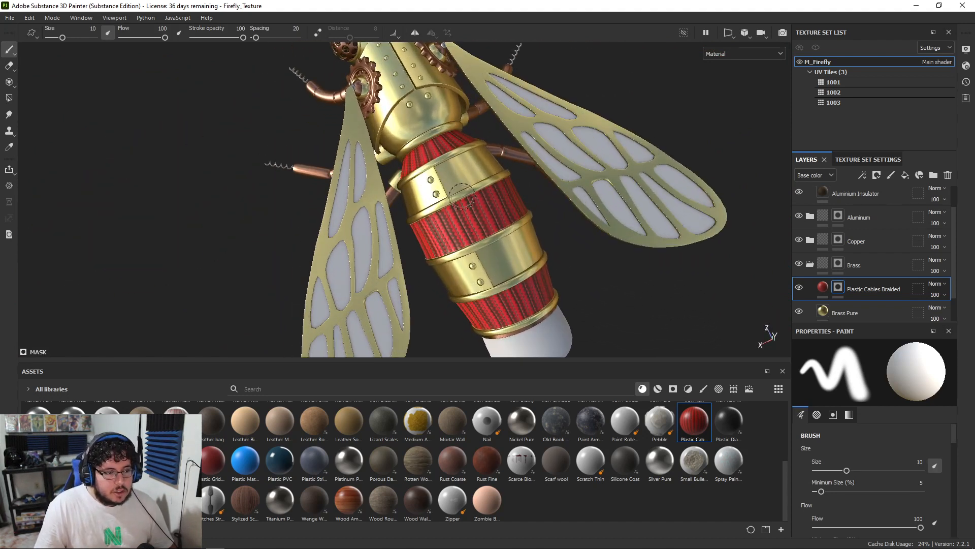
Step: Check the bee reference in Maya, and set the Plastic Cables Braided fill's Metallic to 1 and Roughness to 0.42
{"action": "left_click", "coordinate": [823, 288]}
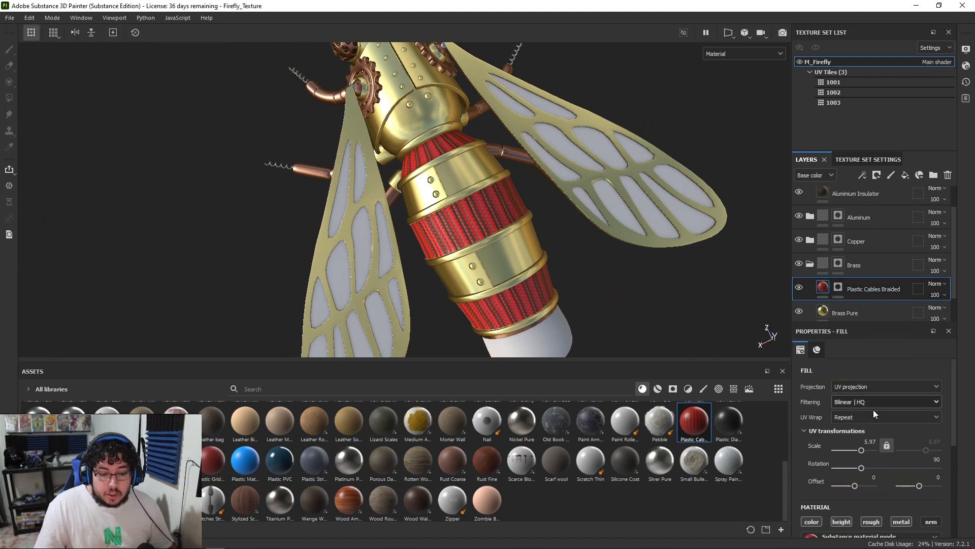
{"action": "scroll", "coordinate": [873, 409], "scroll_direction": "down", "scroll_amount": 5}
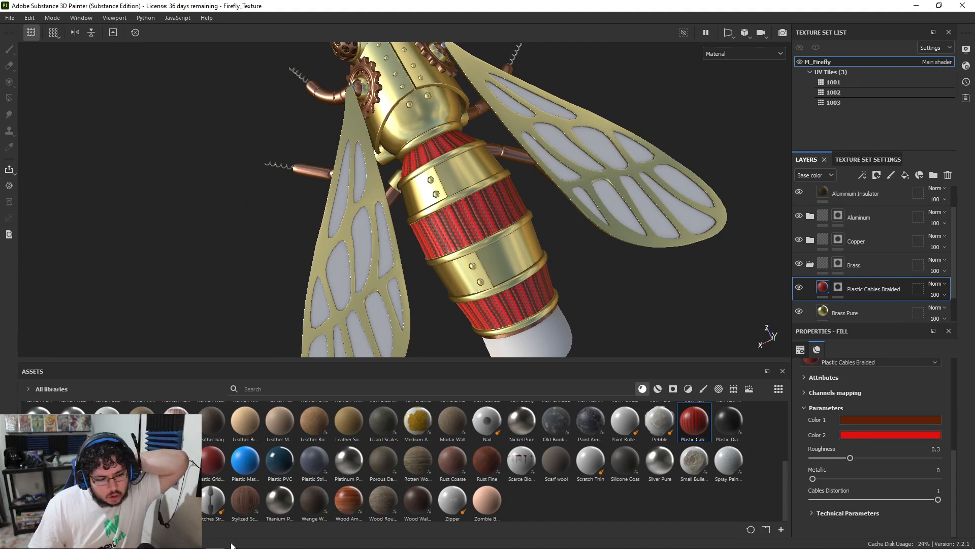
{"action": "mouse_move", "coordinate": [227, 548]}
{"action": "left_click", "coordinate": [193, 540]}
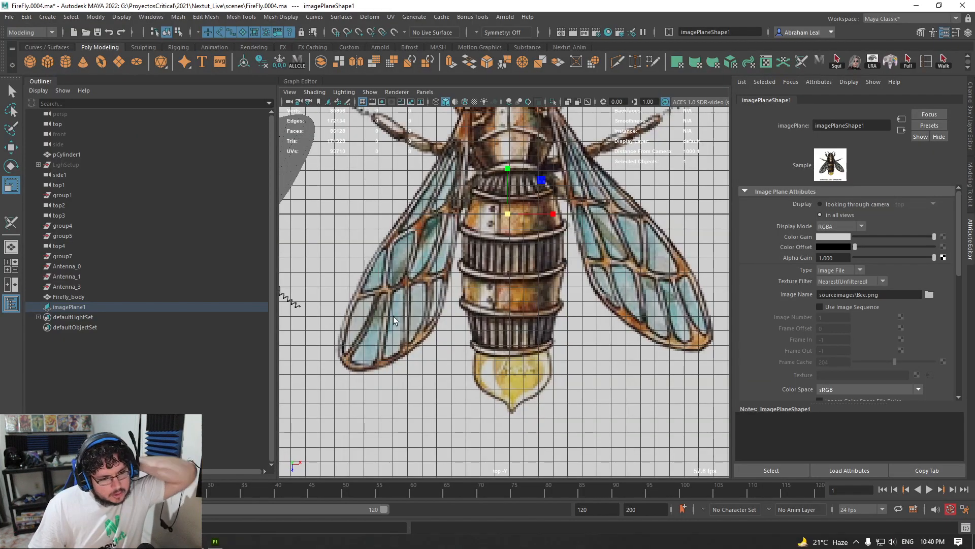
{"action": "key", "text": "alt+Tab"}
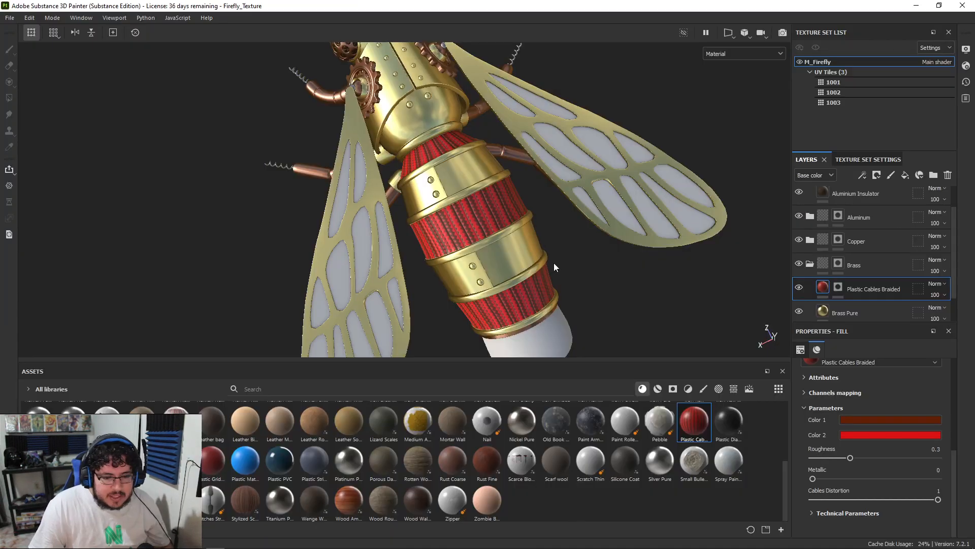
{"action": "left_click_drag", "start_coordinate": [813, 478], "coordinate": [953, 471]}
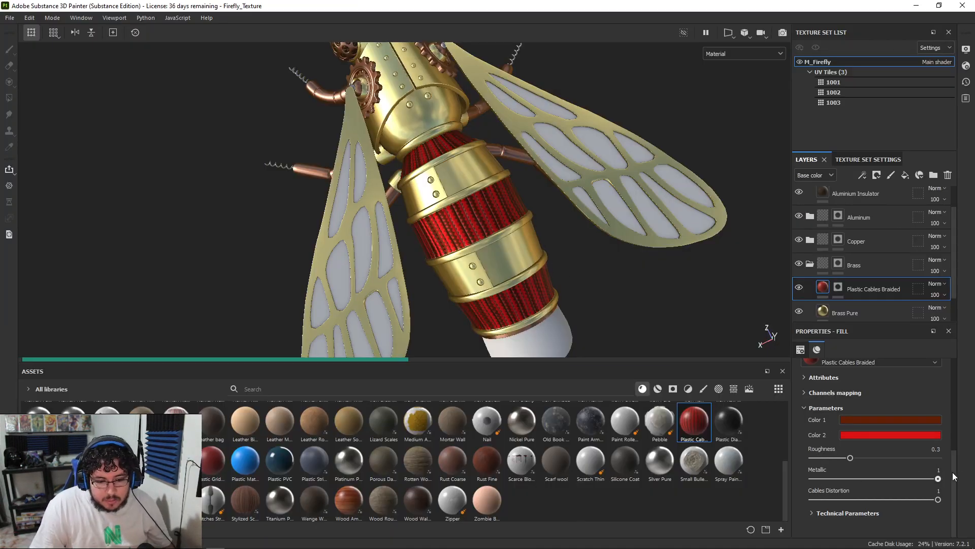
{"action": "left_click_drag", "start_coordinate": [644, 312], "coordinate": [583, 317], "text": "alt"}
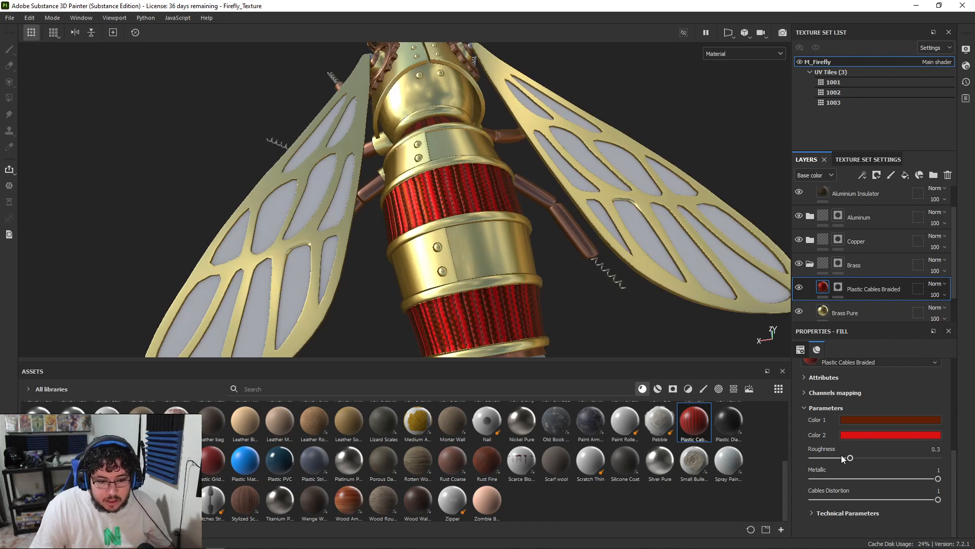
{"action": "mouse_move", "coordinate": [857, 457]}
{"action": "left_mouse_down"}
{"action": "mouse_move", "coordinate": [882, 457]}
{"action": "mouse_move", "coordinate": [866, 460]}
{"action": "left_mouse_up"}
{"action": "left_click_drag", "start_coordinate": [460, 224], "coordinate": [590, 285], "text": "alt"}
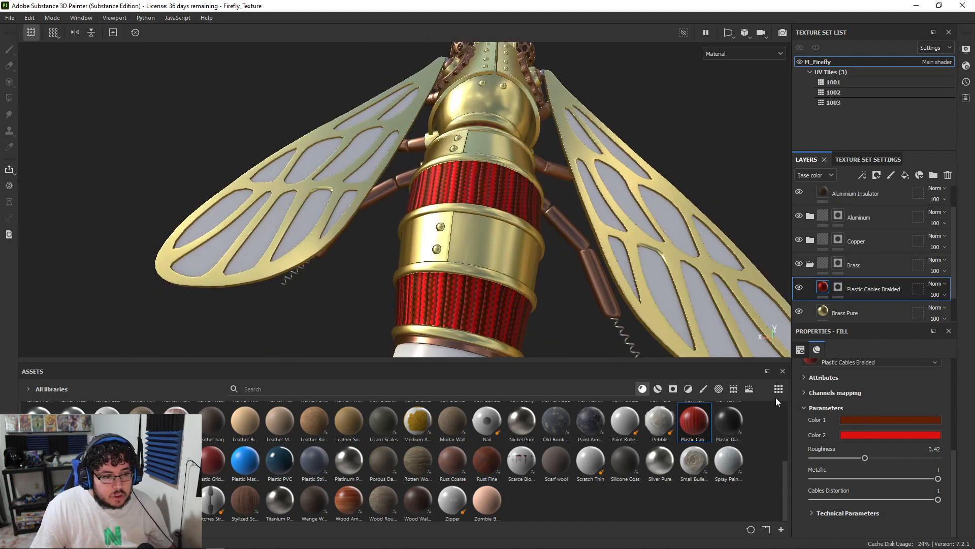
Step: Darken the braided material's Color 1 to brown 3c1709 and Color 2 to dark red 2b0909
{"action": "left_click", "coordinate": [879, 422]}
{"action": "left_click_drag", "start_coordinate": [888, 370], "coordinate": [892, 396]}
{"action": "left_click", "coordinate": [879, 433]}
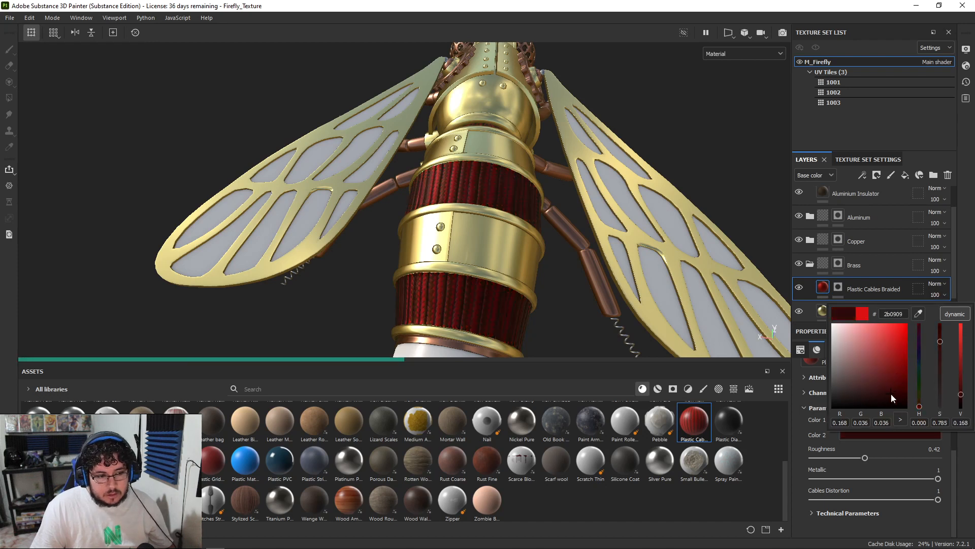
{"action": "left_click_drag", "start_coordinate": [680, 264], "coordinate": [488, 243], "text": "alt"}
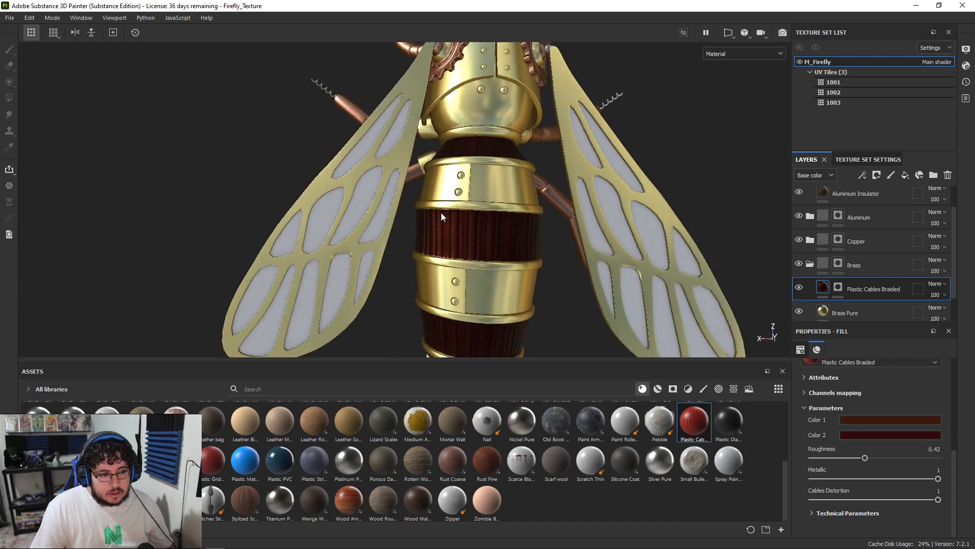
{"action": "right_click_drag", "start_coordinate": [481, 244], "coordinate": [481, 218], "text": "alt"}
{"action": "left_click_drag", "start_coordinate": [480, 219], "coordinate": [559, 168], "text": "alt"}
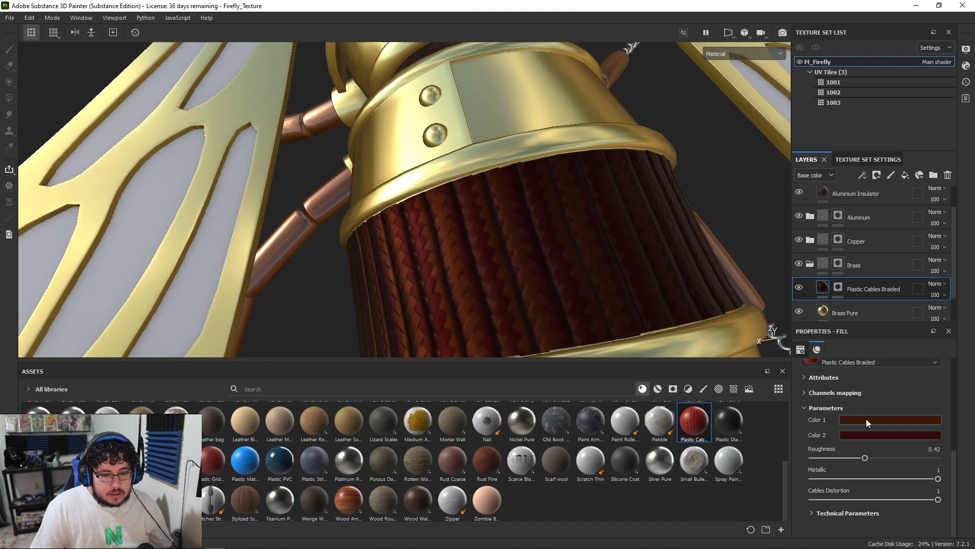
Step: Sample dark red 25090a from the braided band for Color 1, and set the braided material's Roughness to 0.32
{"action": "left_click", "coordinate": [867, 418]}
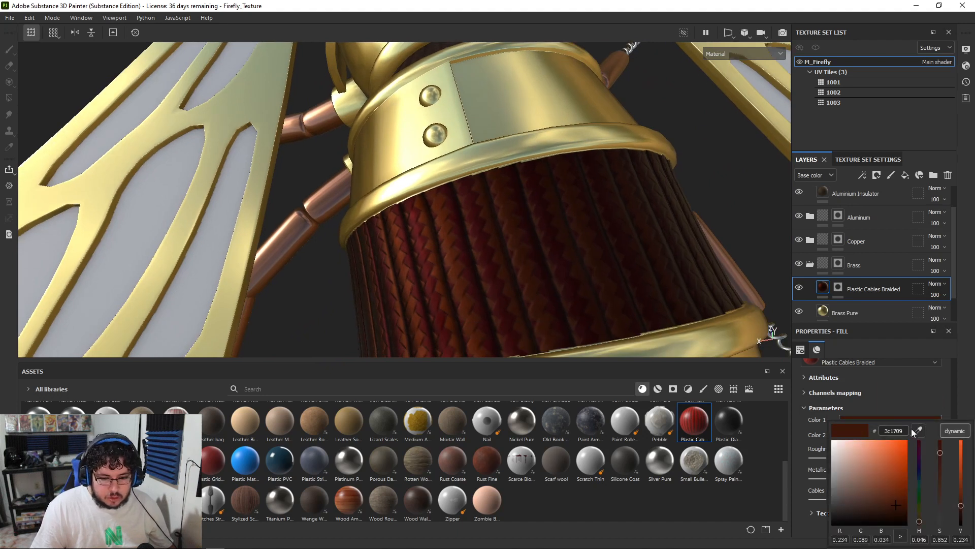
{"action": "left_click", "coordinate": [566, 265]}
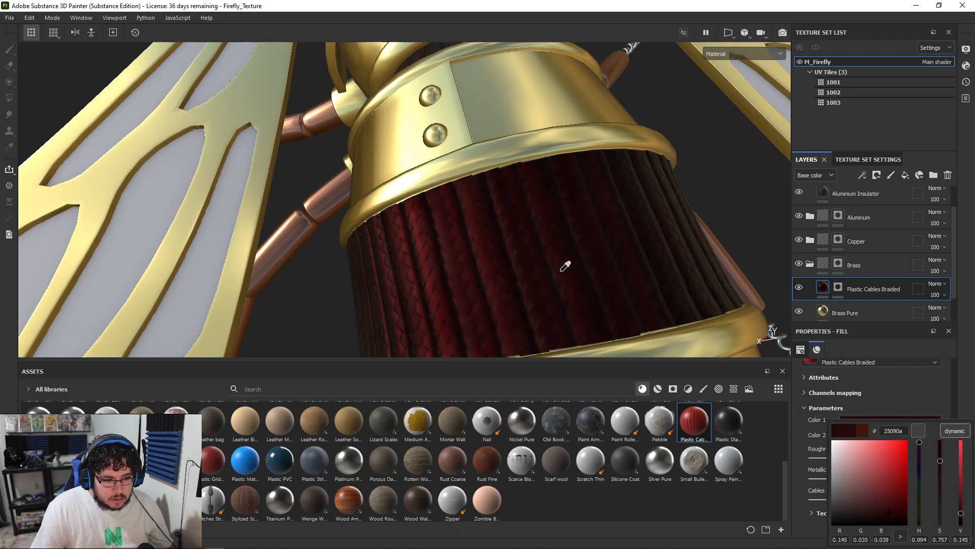
{"action": "right_click_drag", "start_coordinate": [565, 265], "coordinate": [522, 229], "text": "alt"}
{"action": "left_click_drag", "start_coordinate": [522, 229], "coordinate": [388, 179], "text": "alt"}
{"action": "middle_click_drag", "start_coordinate": [388, 177], "coordinate": [344, 160], "text": "alt"}
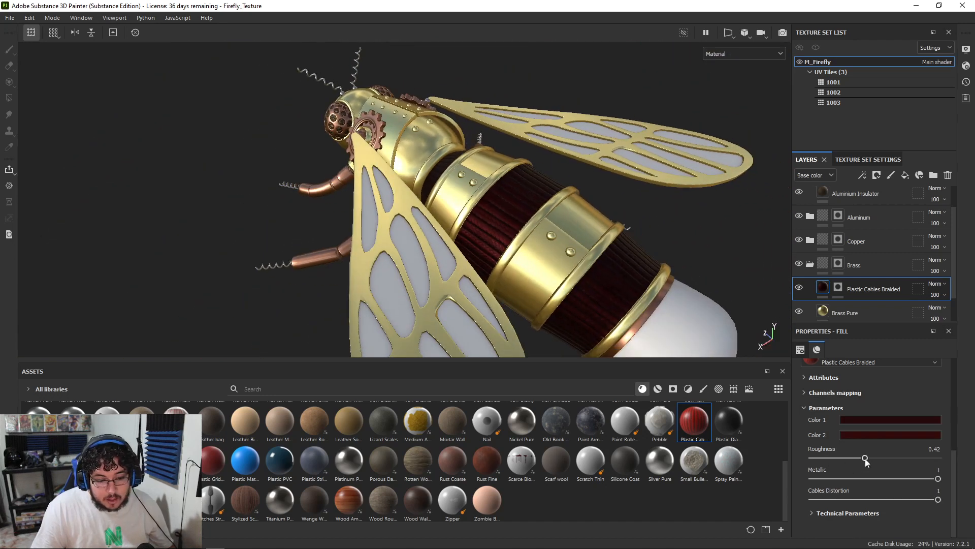
{"action": "mouse_move", "coordinate": [842, 454]}
{"action": "left_mouse_down"}
{"action": "mouse_move", "coordinate": [863, 453]}
{"action": "mouse_move", "coordinate": [853, 453]}
{"action": "left_mouse_up"}
{"action": "left_click_drag", "start_coordinate": [656, 285], "coordinate": [556, 249], "text": "alt"}
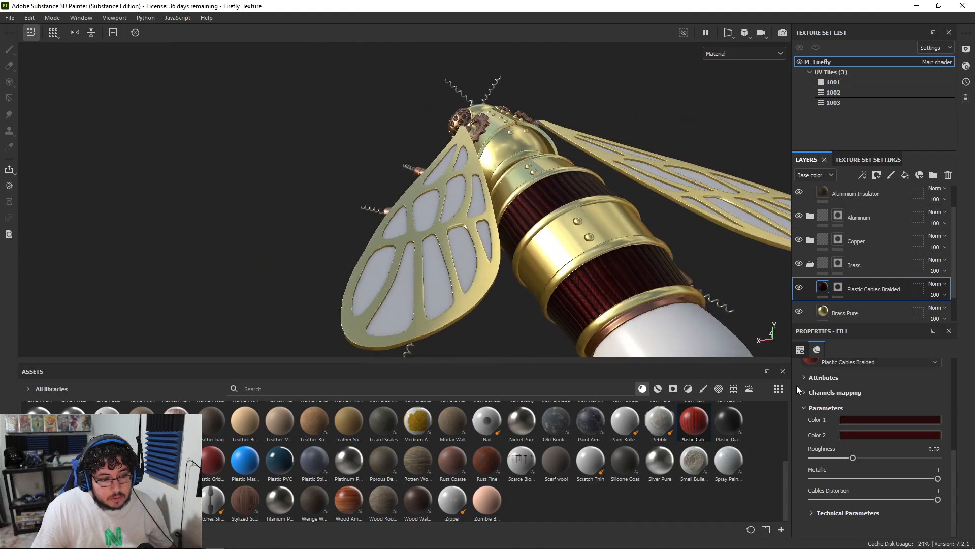
Step: Set the braided material's Color 1 to dark red 511618 and sample a matching dark red from the model for Color 2
{"action": "left_click", "coordinate": [864, 419]}
{"action": "left_click_drag", "start_coordinate": [889, 508], "coordinate": [887, 494]}
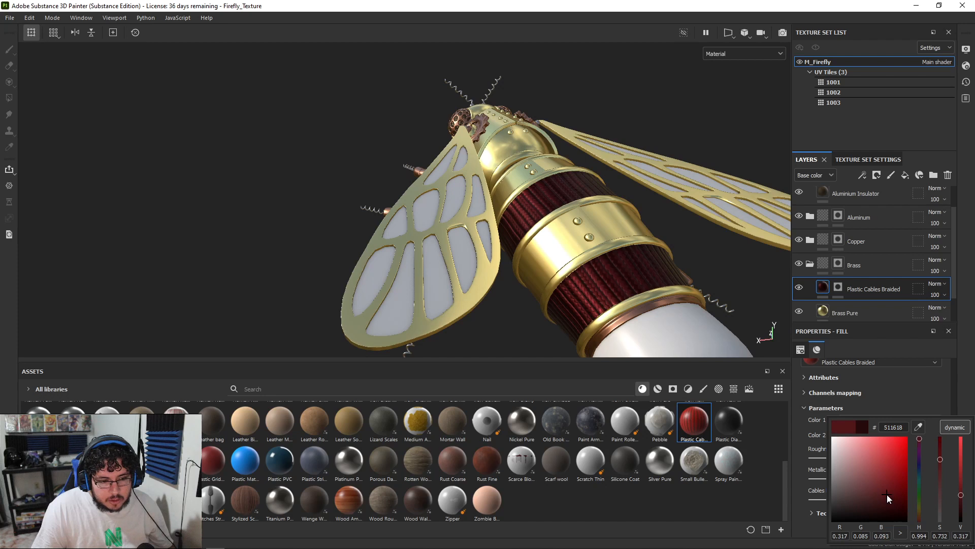
{"action": "left_click", "coordinate": [784, 411]}
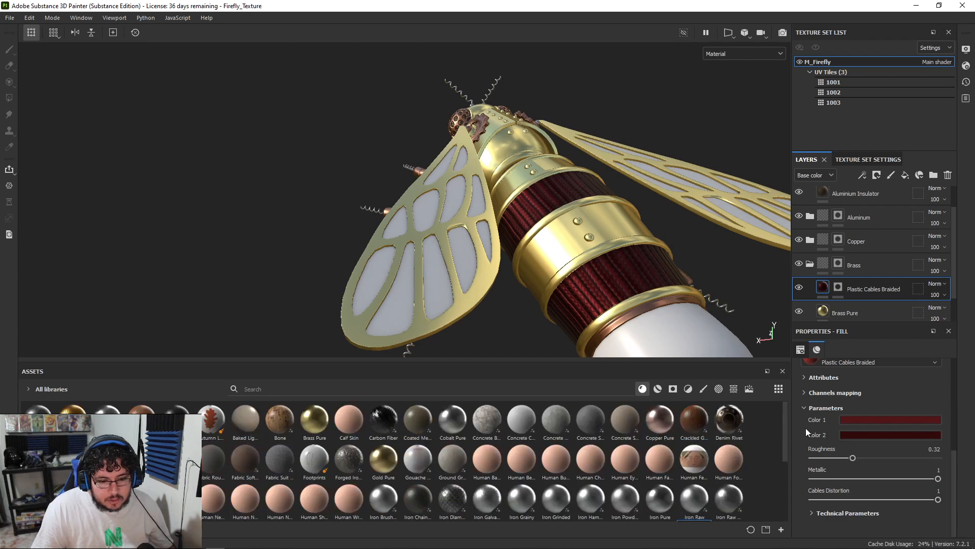
{"action": "left_click", "coordinate": [850, 434]}
{"action": "left_click", "coordinate": [918, 316]}
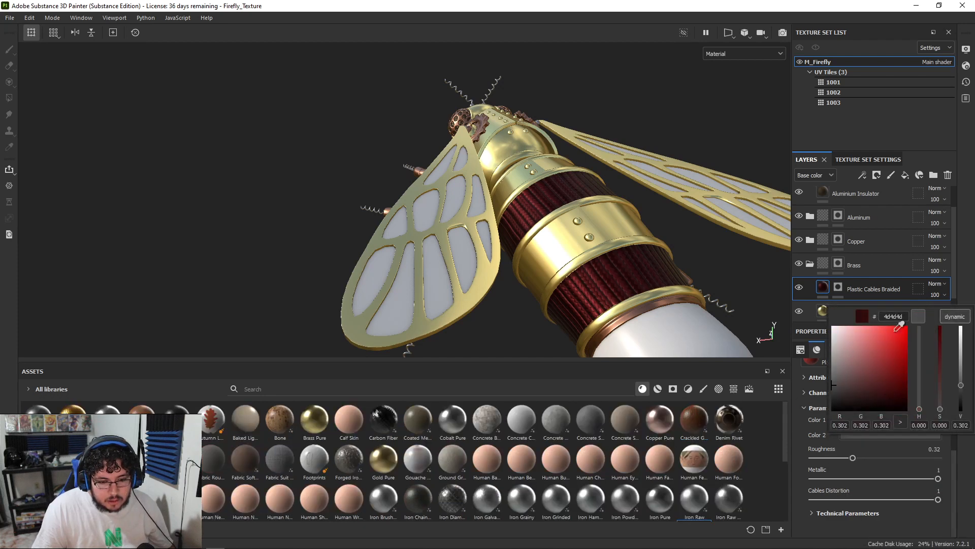
{"action": "left_click", "coordinate": [596, 276]}
{"action": "left_click_drag", "start_coordinate": [724, 278], "coordinate": [511, 231], "text": "alt"}
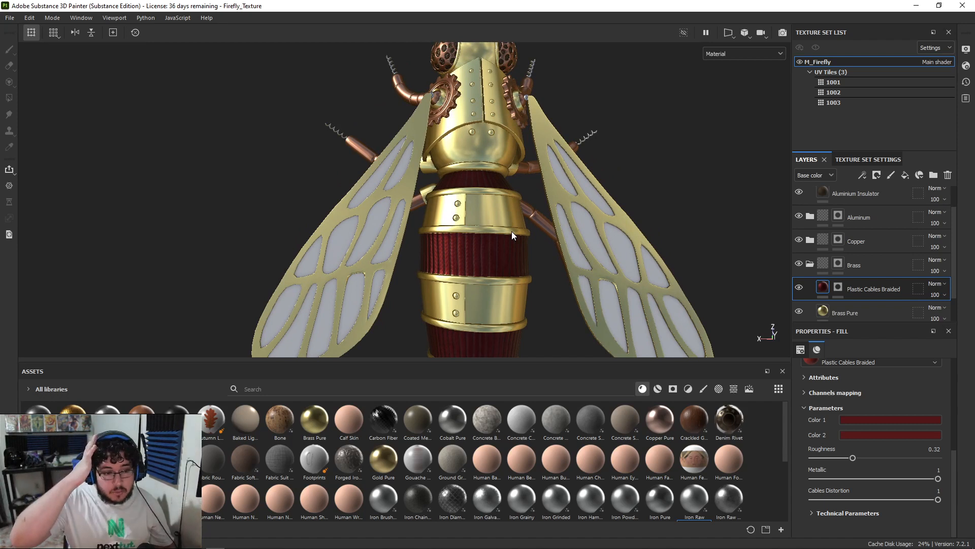
{"action": "right_click_drag", "start_coordinate": [727, 262], "coordinate": [693, 248], "text": "alt"}
Step: Collapse the Eyes layer folder and review the firefly's head, gears and braided bands from the side
{"action": "scroll", "coordinate": [839, 244], "scroll_direction": "up", "scroll_amount": 2}
{"action": "left_click", "coordinate": [799, 197]}
{"action": "left_click", "coordinate": [810, 197]}
{"action": "left_click_drag", "start_coordinate": [730, 210], "coordinate": [504, 168], "text": "alt"}
{"action": "right_click_drag", "start_coordinate": [504, 169], "coordinate": [547, 209], "text": "alt"}
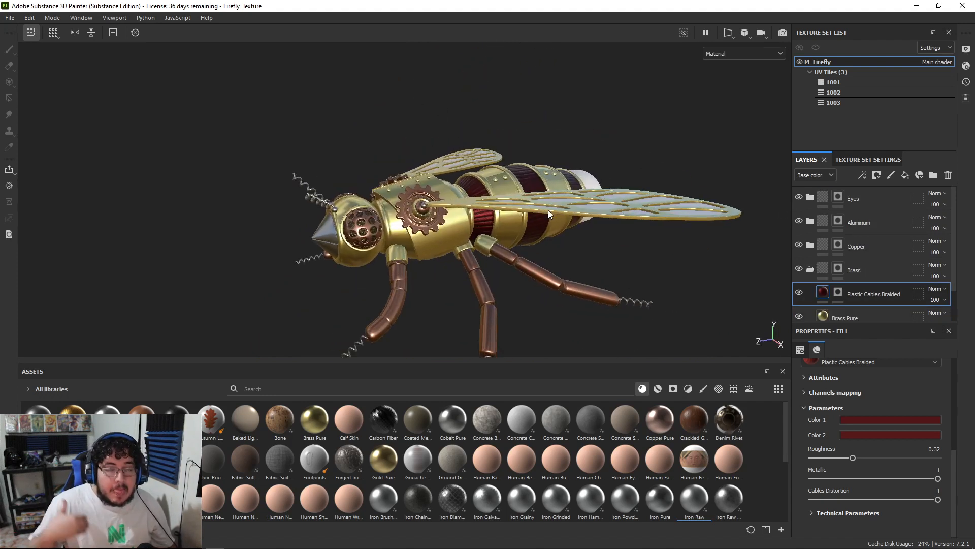
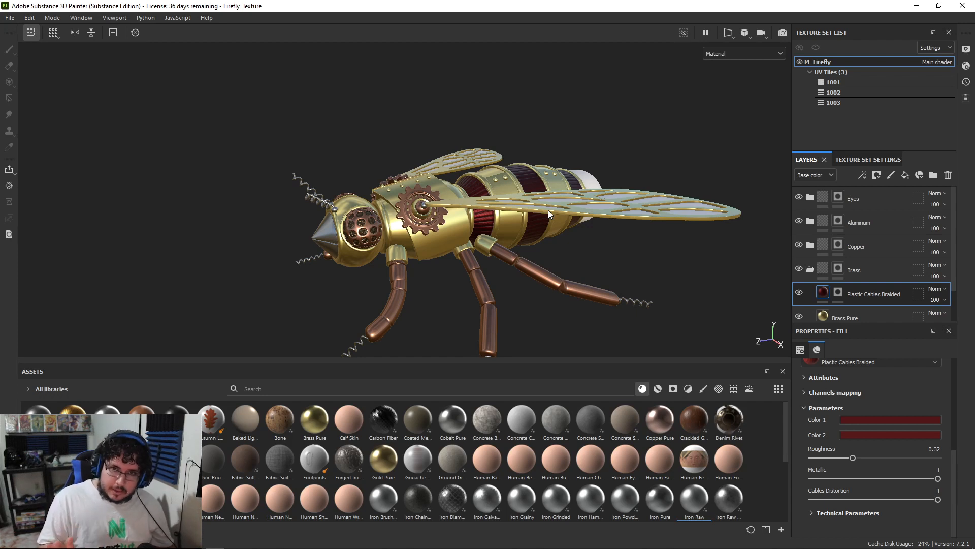
{"action": "right_click_drag", "start_coordinate": [361, 156], "coordinate": [401, 162], "text": "alt"}
{"action": "mouse_move", "coordinate": [401, 161]}
{"action": "left_mouse_down", "text": "alt"}
{"action": "mouse_move", "coordinate": [429, 189]}
{"action": "mouse_move", "coordinate": [406, 165]}
{"action": "left_mouse_up", "text": "alt"}
{"action": "right_click_drag", "start_coordinate": [407, 165], "coordinate": [434, 189], "text": "alt"}
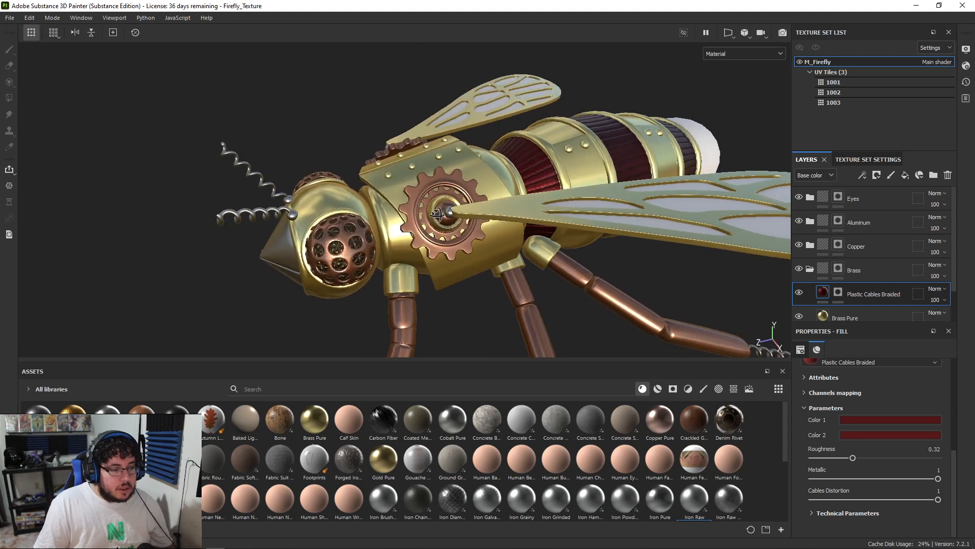
{"action": "left_click_drag", "start_coordinate": [435, 189], "coordinate": [465, 206], "text": "alt"}
{"action": "right_click_drag", "start_coordinate": [464, 206], "coordinate": [561, 270], "text": "alt"}
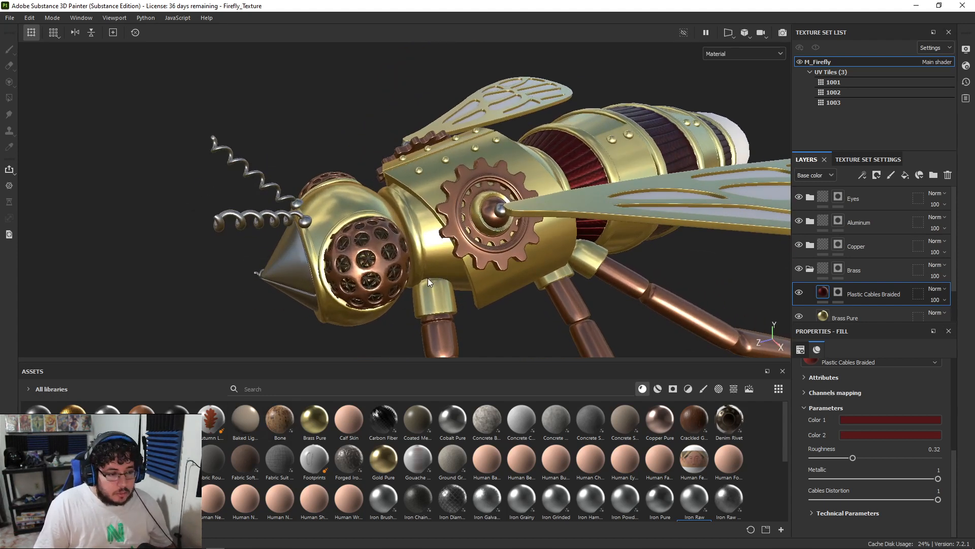
Step: Switch to the Chrome browser and search Google Images for "brass rust"
{"action": "key", "text": "alt+Tab"}
{"action": "key", "text": "alt+Tab"}
{"action": "key", "text": "Escape"}
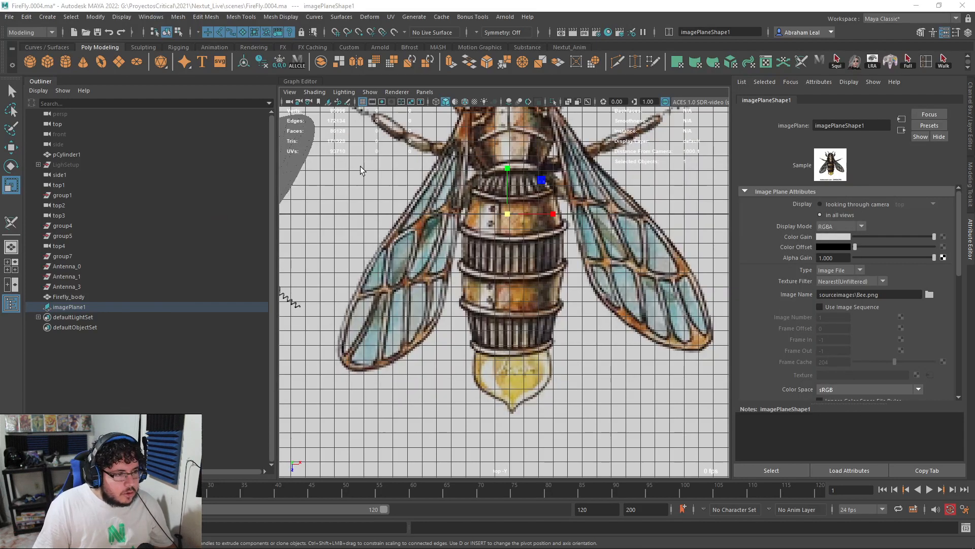
{"action": "key", "text": "alt+Tab"}
{"action": "left_click_drag", "start_coordinate": [689, 155], "coordinate": [291, 130]}
{"action": "left_click", "coordinate": [228, 176]}
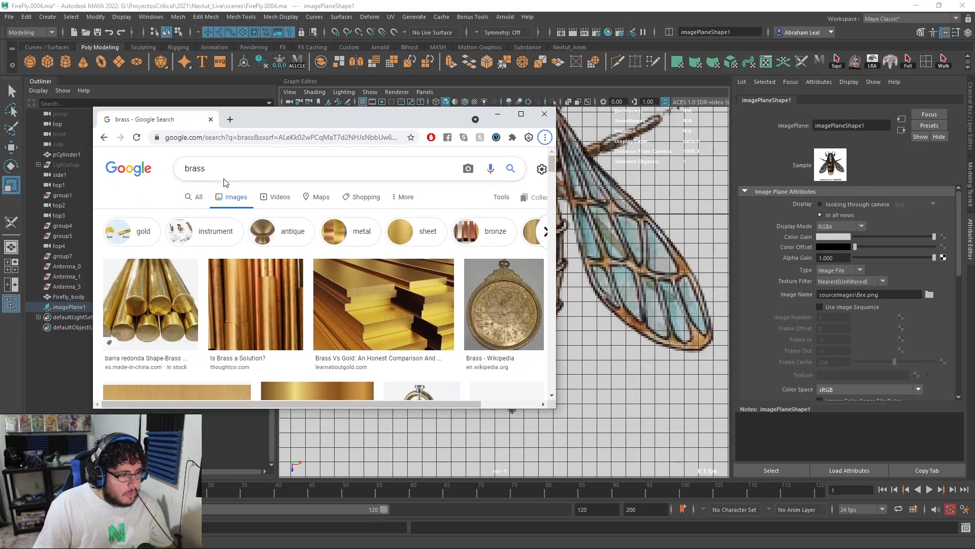
{"action": "type", "text": "rust"}
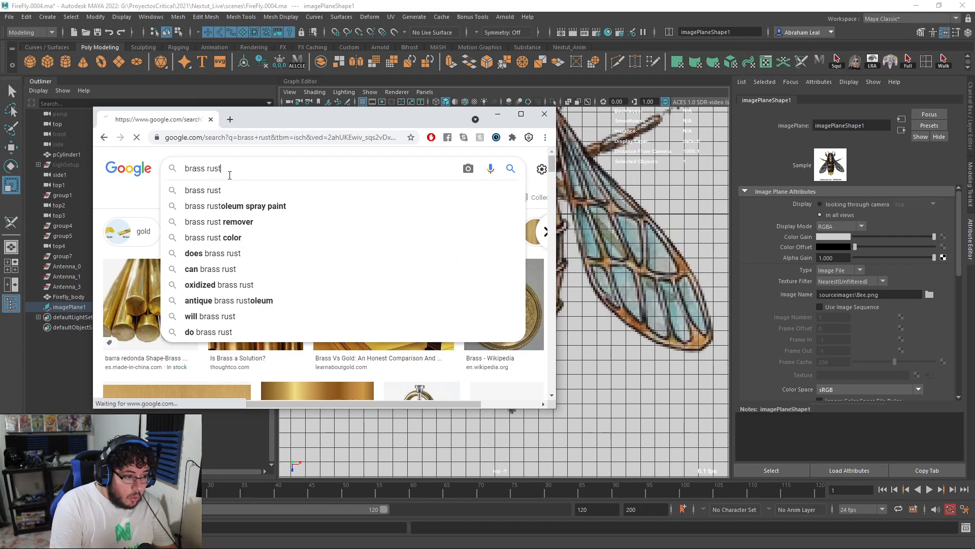
{"action": "key", "text": "Return"}
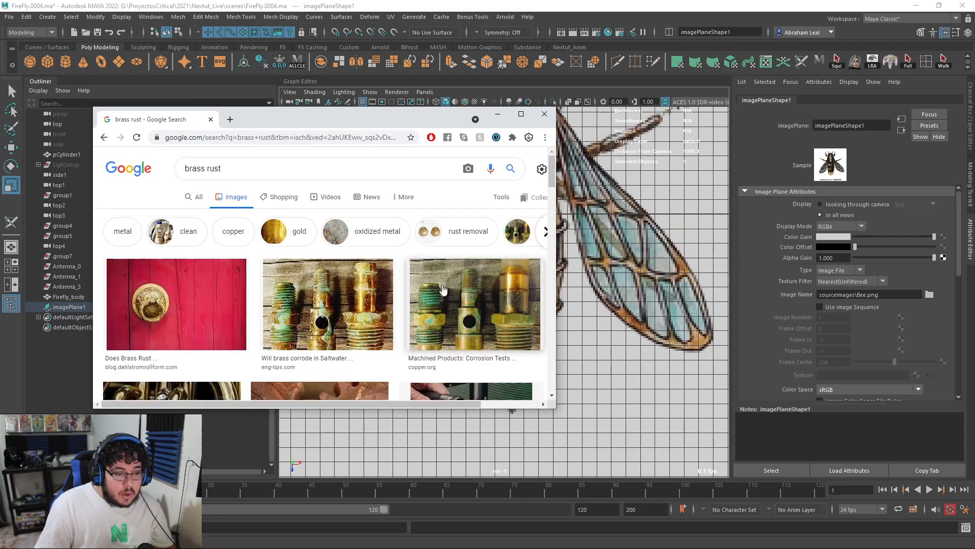
Step: Maximize the browser, examine the image of green-corroded brass fittings, and return to Substance 3D Painter
{"action": "left_click", "coordinate": [520, 114]}
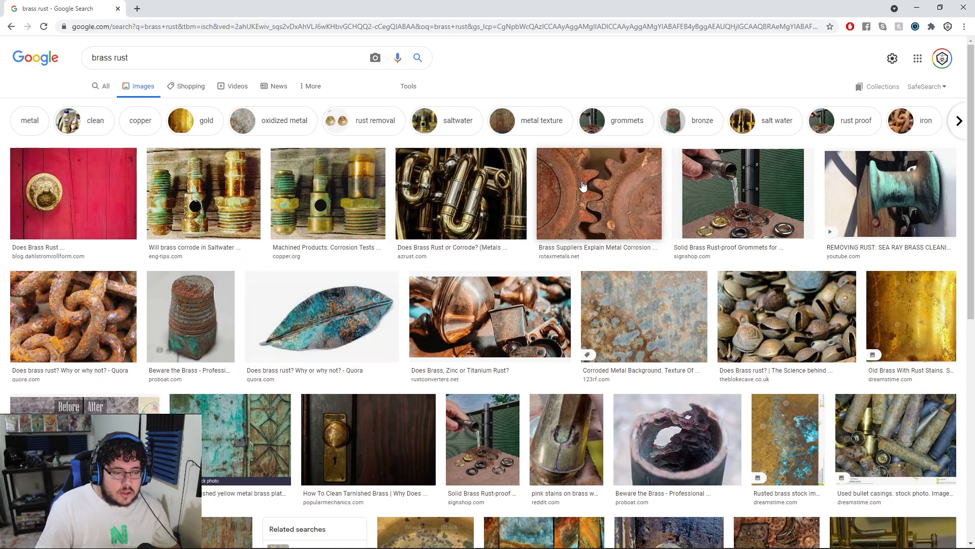
{"action": "left_click", "coordinate": [199, 207]}
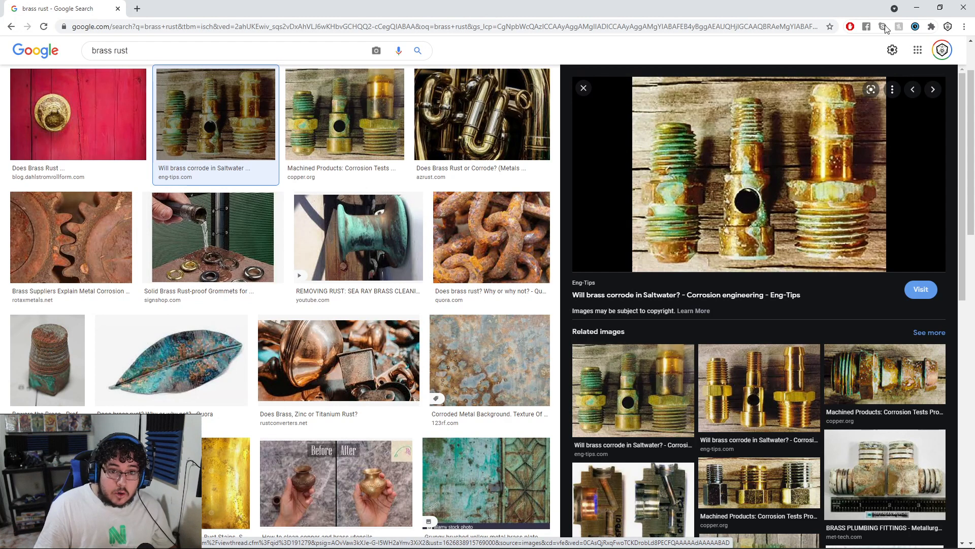
{"action": "left_click", "coordinate": [914, 11]}
{"action": "key", "text": "alt+Tab"}
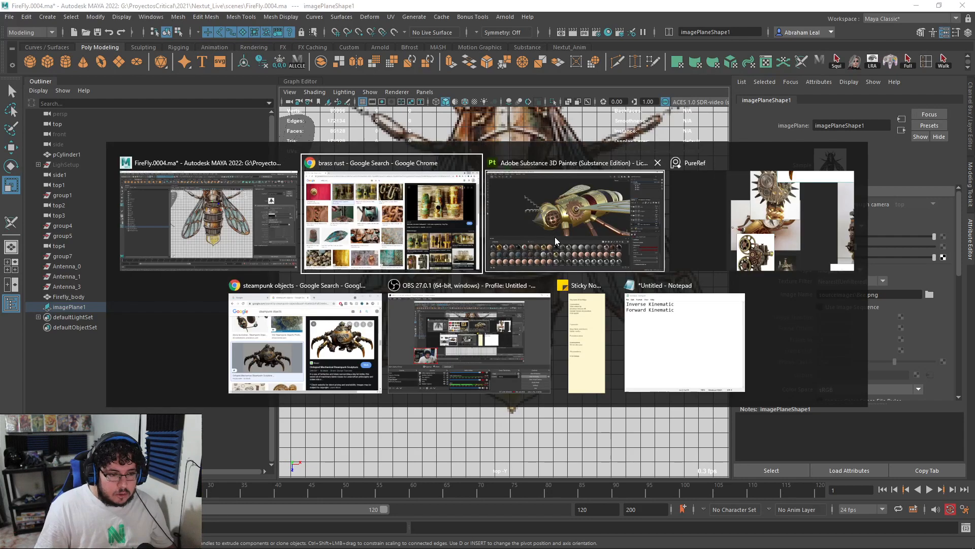
{"action": "left_click", "coordinate": [556, 236]}
Step: Add the Rust Fine material as a layer in the Brass folder, between Plastic Cables Braided and Brass Pure
{"action": "left_click_drag", "start_coordinate": [484, 252], "coordinate": [737, 269], "text": "alt"}
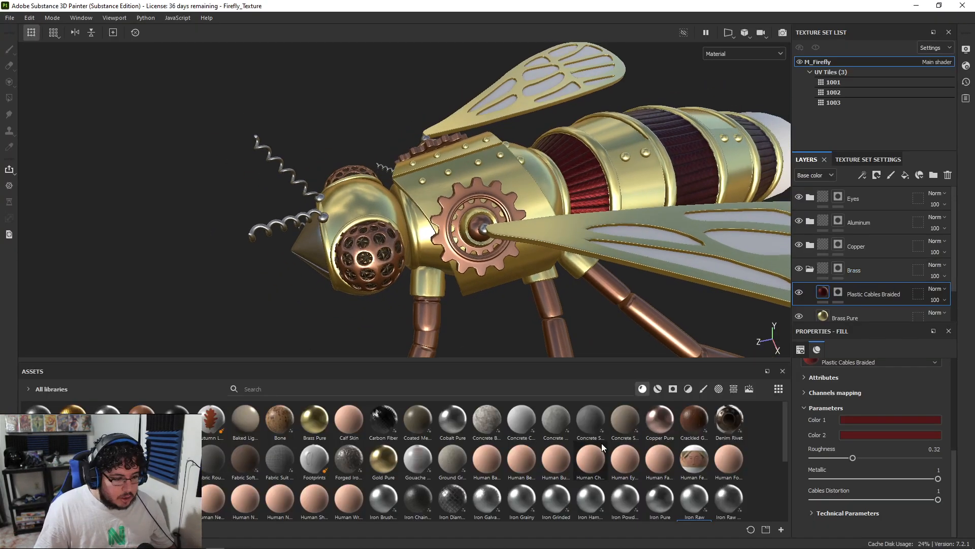
{"action": "scroll", "coordinate": [234, 446], "scroll_direction": "down", "scroll_amount": 5}
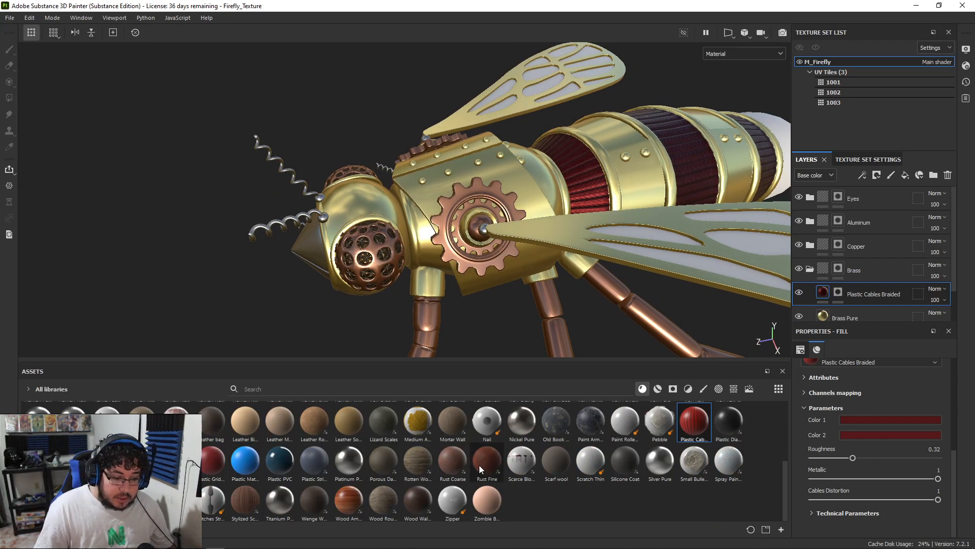
{"action": "left_click_drag", "start_coordinate": [480, 465], "coordinate": [849, 278]}
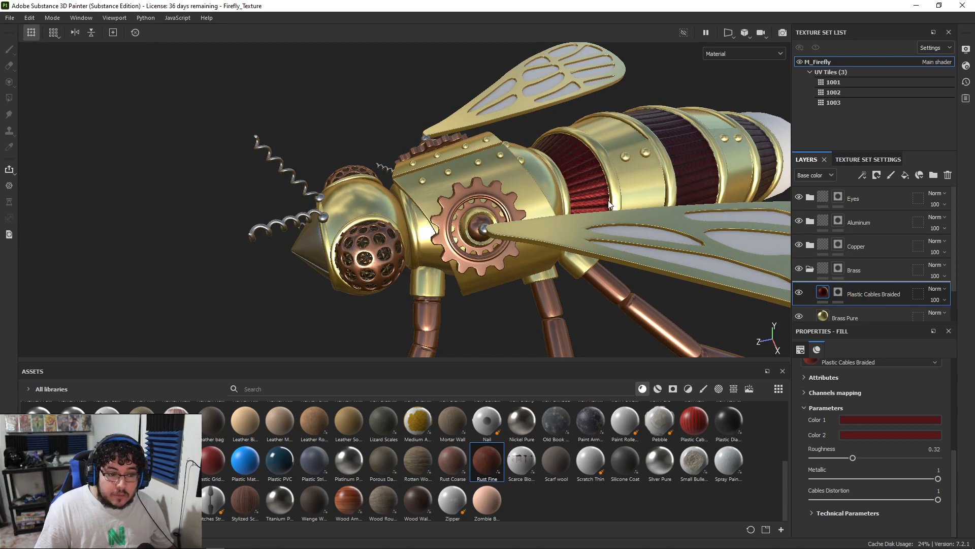
{"action": "left_click_drag", "start_coordinate": [487, 462], "coordinate": [627, 265]}
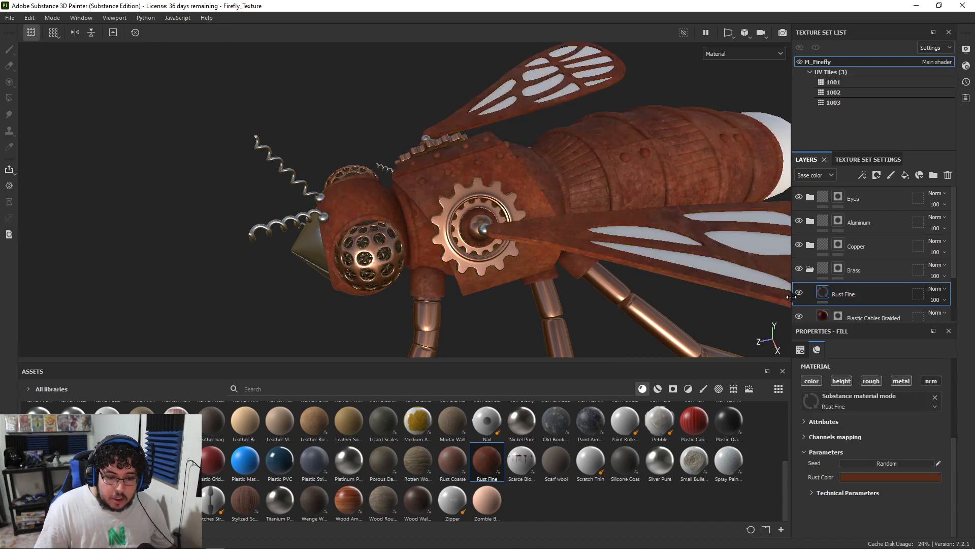
{"action": "scroll", "coordinate": [845, 308], "scroll_direction": "down", "scroll_amount": 1}
{"action": "left_click_drag", "start_coordinate": [858, 266], "coordinate": [865, 294]}
Step: Inspect the rust surface up close and set the Rust Fine material's Rust Color to teal green 185a4d
{"action": "scroll", "coordinate": [658, 225], "scroll_direction": "up", "scroll_amount": 5}
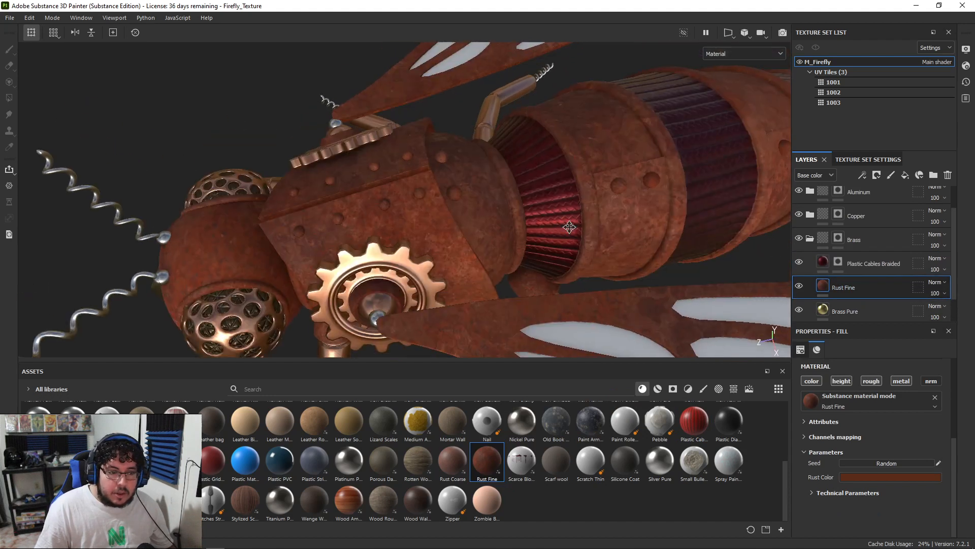
{"action": "left_click_drag", "start_coordinate": [568, 220], "coordinate": [424, 136], "text": "alt"}
{"action": "right_click_drag", "start_coordinate": [424, 135], "coordinate": [679, 386], "text": "alt"}
{"action": "left_click_drag", "start_coordinate": [291, 258], "coordinate": [309, 179], "text": "alt"}
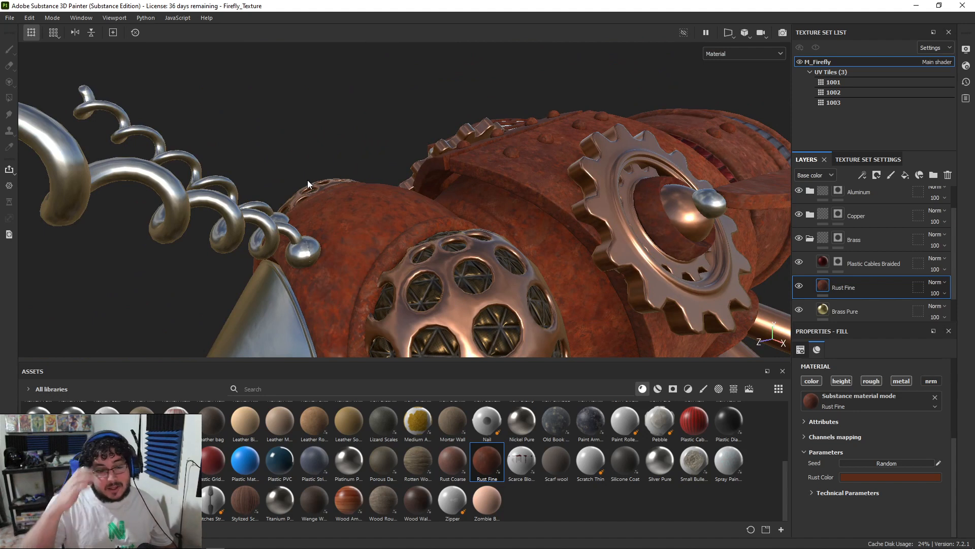
{"action": "left_click_drag", "start_coordinate": [385, 167], "coordinate": [187, 150], "text": "alt"}
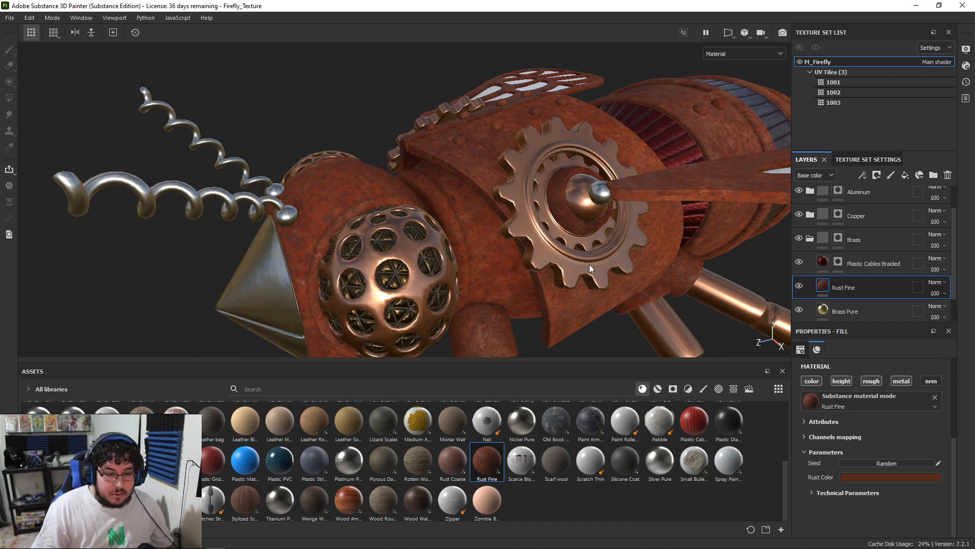
{"action": "mouse_move", "coordinate": [587, 249]}
{"action": "left_mouse_down", "text": "alt"}
{"action": "mouse_move", "coordinate": [538, 239]}
{"action": "mouse_move", "coordinate": [597, 255]}
{"action": "left_mouse_up", "text": "alt"}
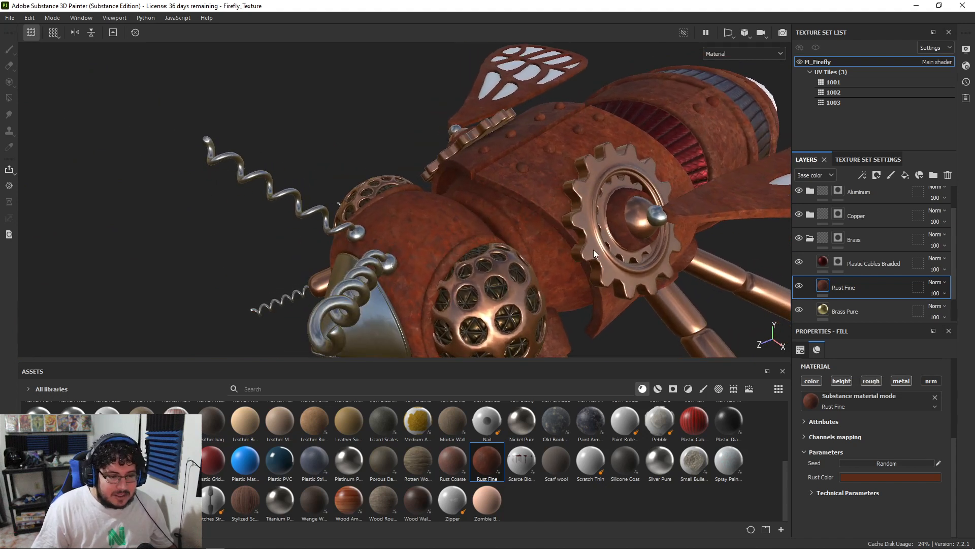
{"action": "left_click", "coordinate": [866, 477]}
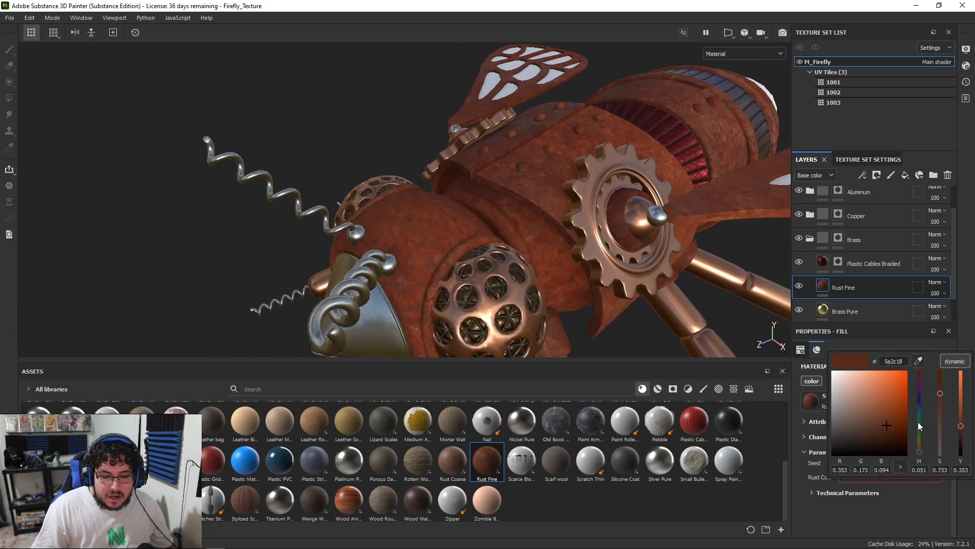
{"action": "left_click_drag", "start_coordinate": [920, 455], "coordinate": [919, 415]}
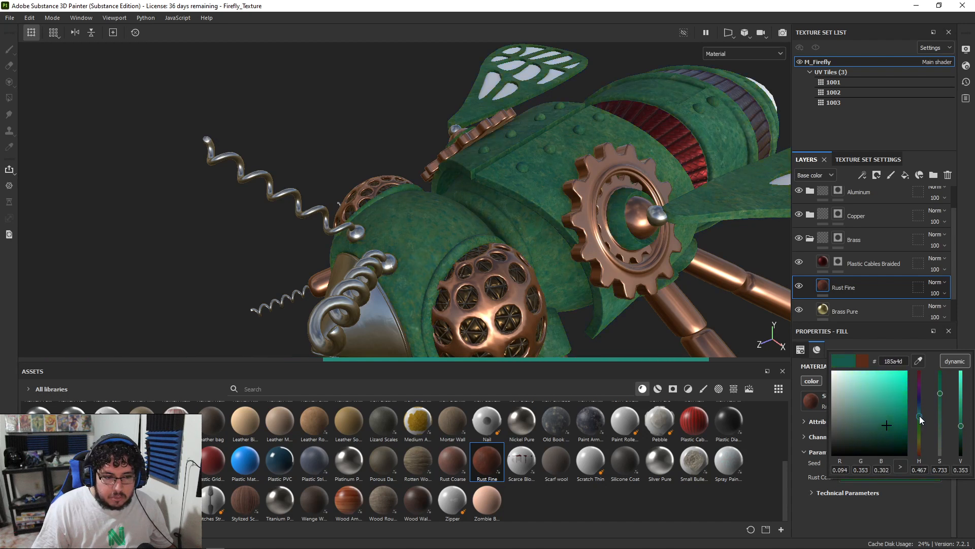
{"action": "left_click_drag", "start_coordinate": [752, 238], "coordinate": [677, 234], "text": "alt"}
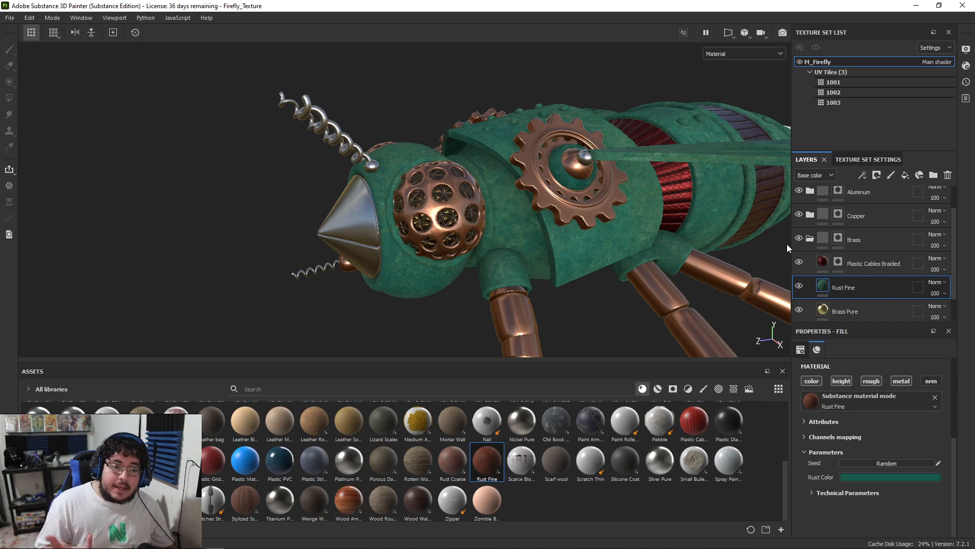
Step: Check the baked mesh maps of the texture set, and add a black mask to the Rust Fine layer
{"action": "left_click", "coordinate": [846, 160]}
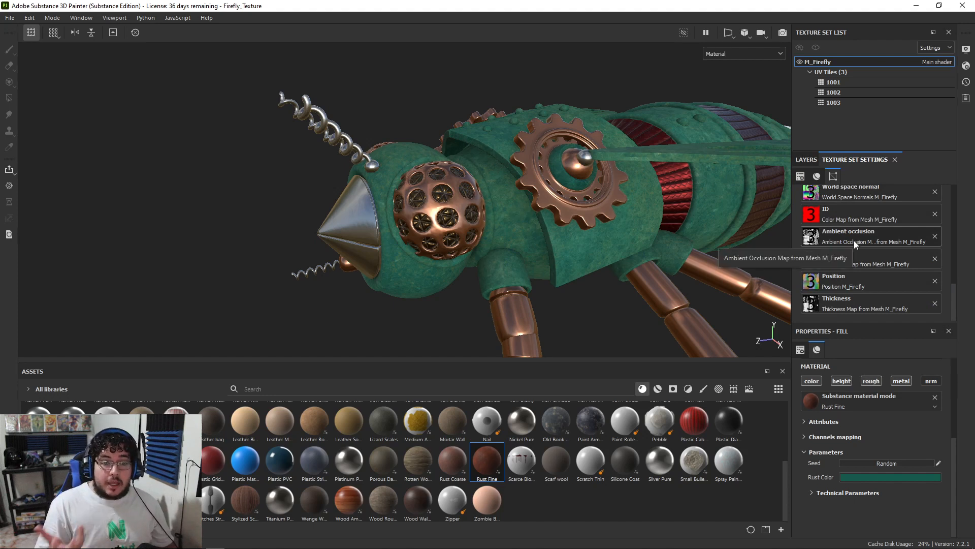
{"action": "left_click", "coordinate": [807, 158]}
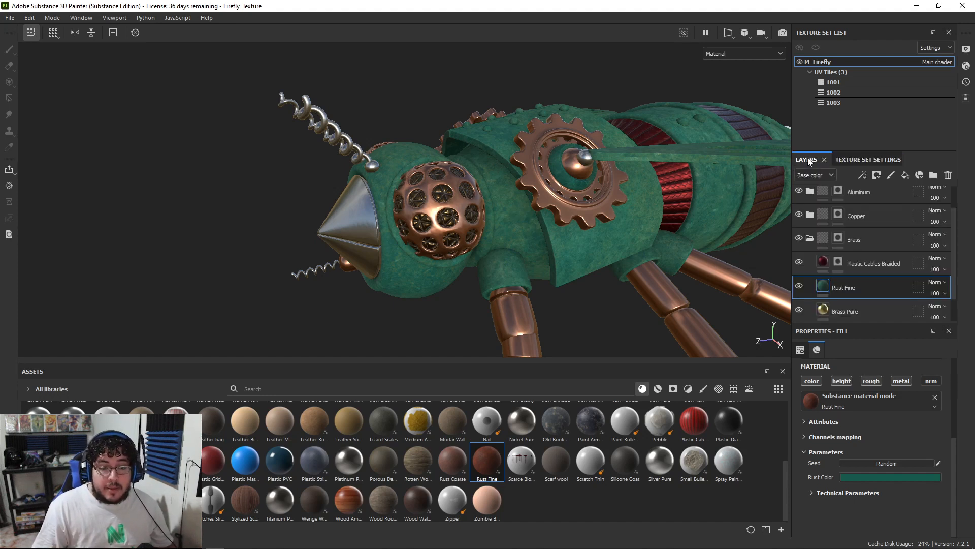
{"action": "right_click", "coordinate": [839, 287]}
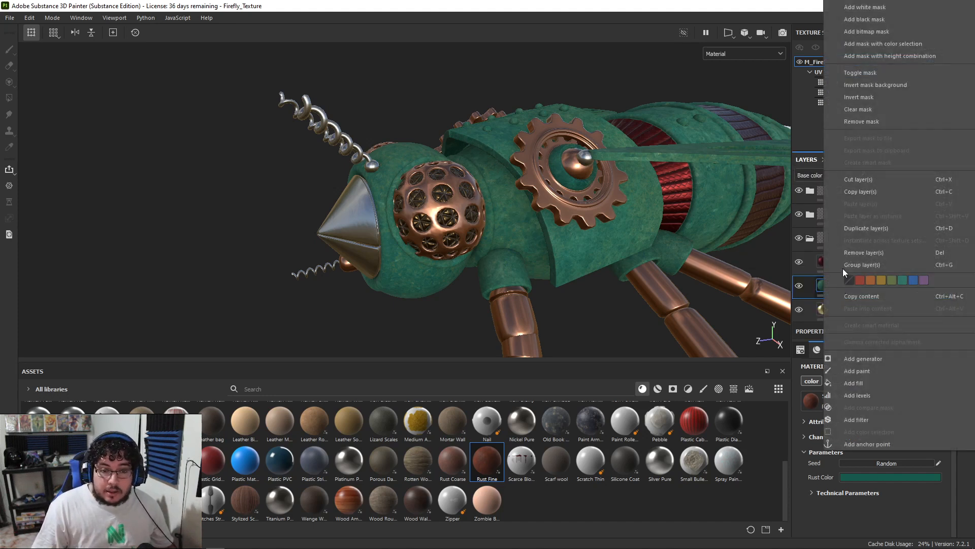
{"action": "left_click", "coordinate": [871, 23]}
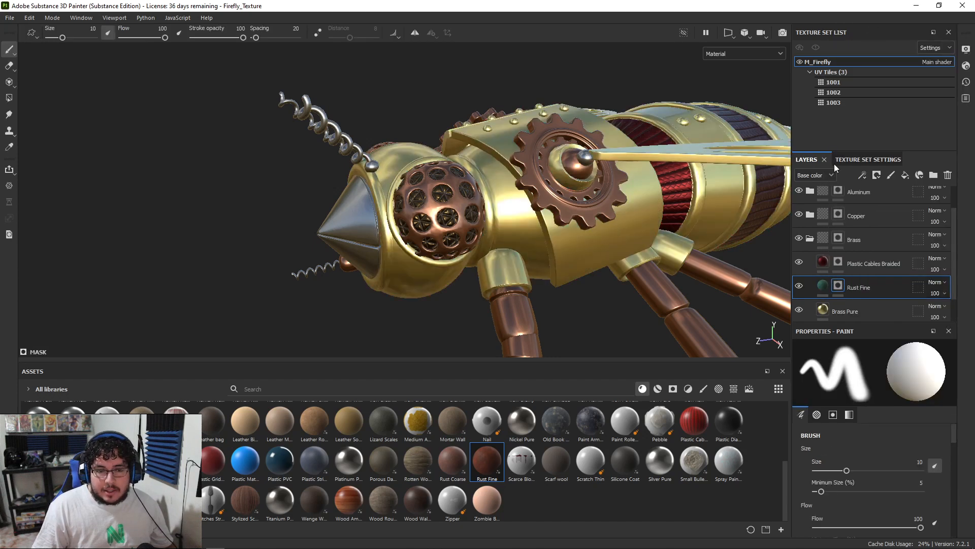
Step: Add a Dirt generator to the Rust Fine layer's mask and inspect the green corrosion on the brass parts
{"action": "right_click", "coordinate": [839, 285]}
{"action": "key", "text": "Escape"}
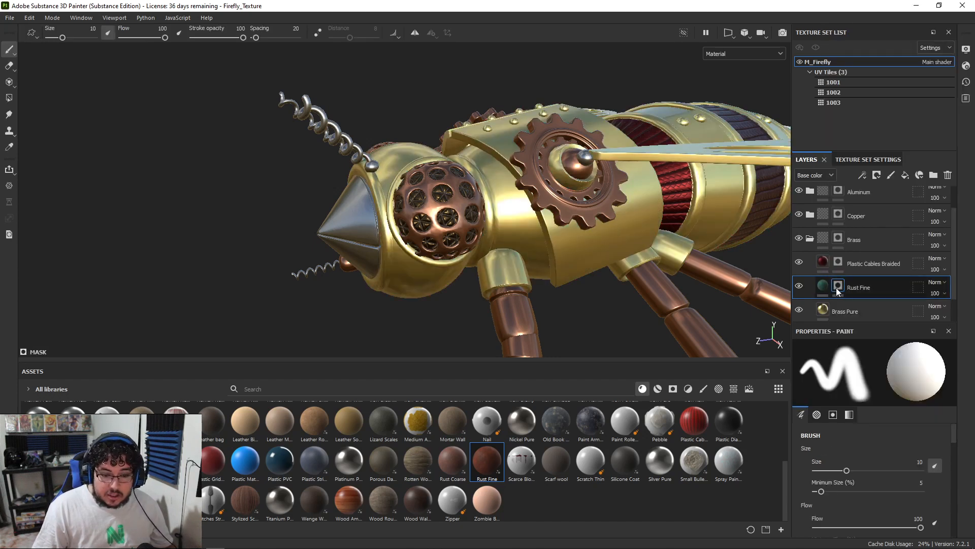
{"action": "scroll", "coordinate": [837, 287], "scroll_direction": "down", "scroll_amount": 1}
{"action": "right_click", "coordinate": [839, 261]}
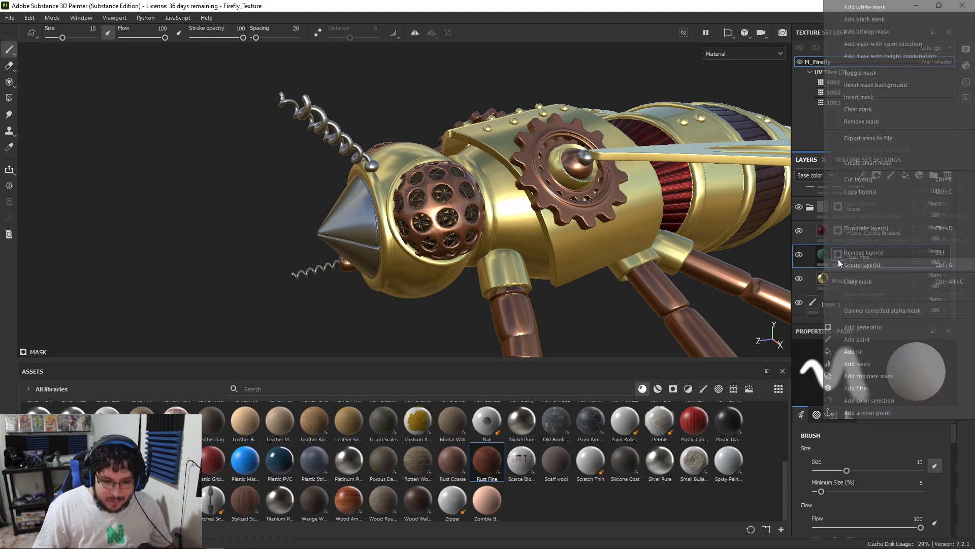
{"action": "left_click", "coordinate": [861, 328]}
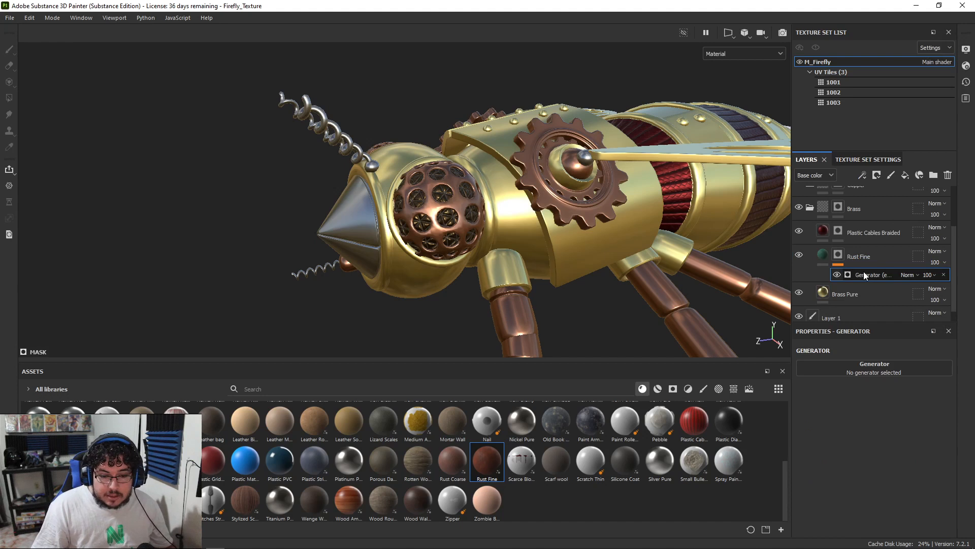
{"action": "left_click", "coordinate": [874, 372]}
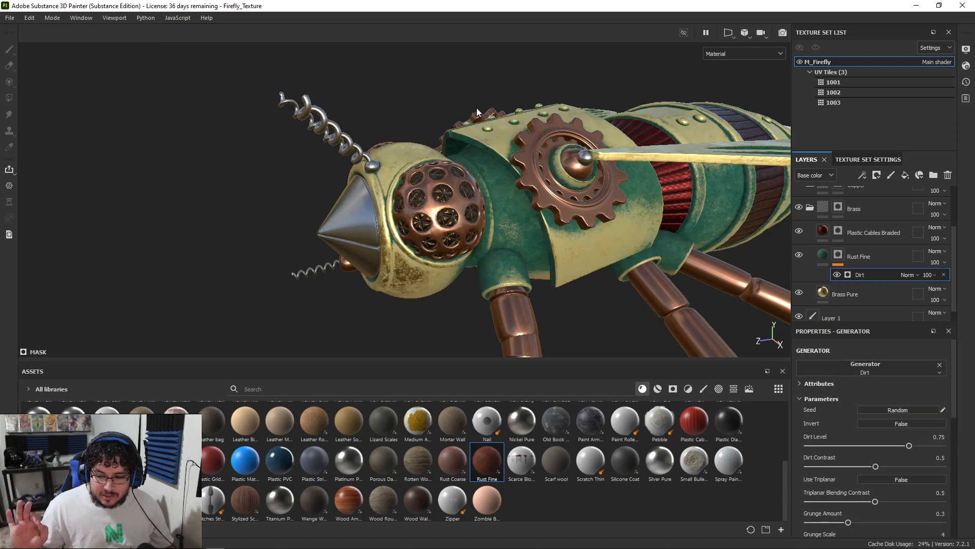
{"action": "left_click_drag", "start_coordinate": [416, 128], "coordinate": [483, 215], "text": "alt"}
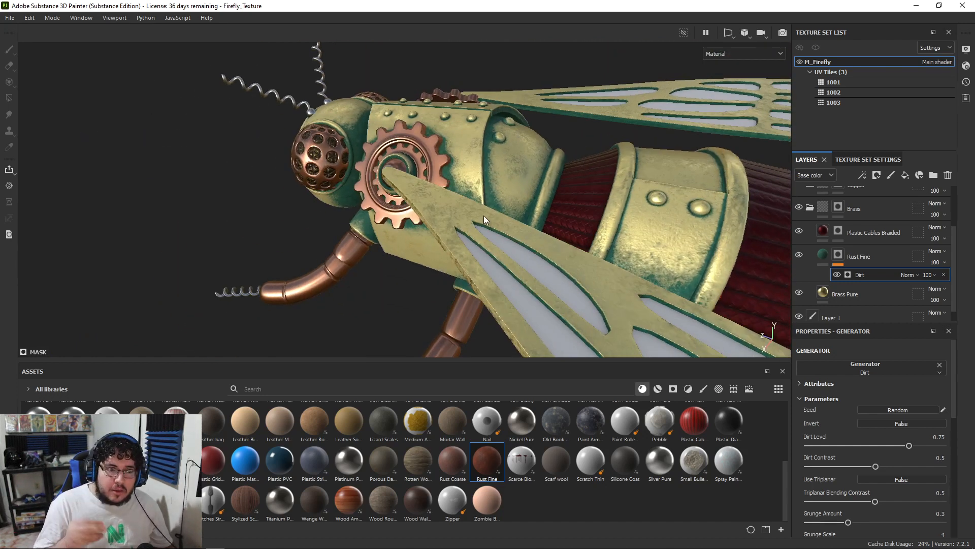
Step: Set the Dirt generator's Dirt Level to 0.67 and Dirt Contrast to 0.28 for the green corrosion on the brass
{"action": "right_click_drag", "start_coordinate": [330, 161], "coordinate": [523, 208], "text": "alt"}
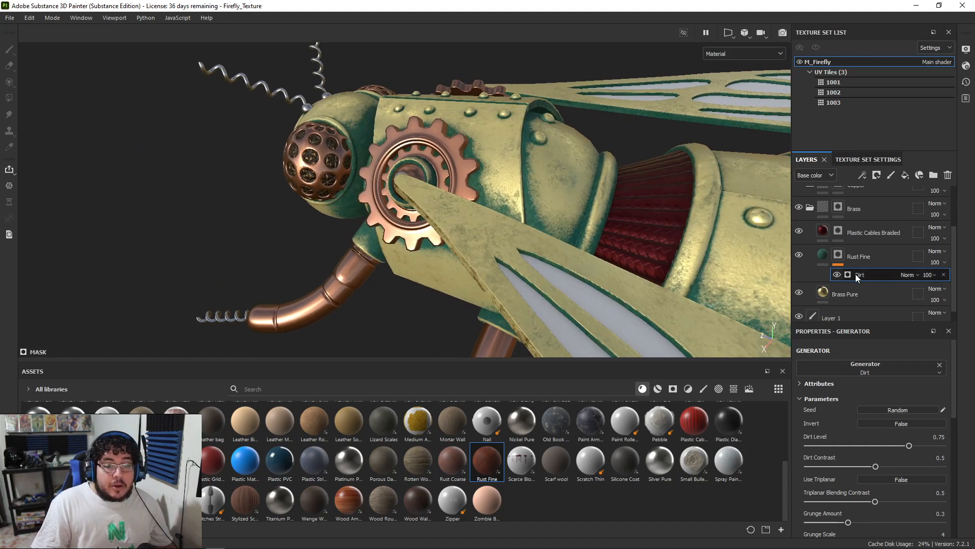
{"action": "scroll", "coordinate": [876, 407], "scroll_direction": "down", "scroll_amount": 2}
{"action": "scroll", "coordinate": [877, 407], "scroll_direction": "down", "scroll_amount": 2}
{"action": "scroll", "coordinate": [866, 421], "scroll_direction": "up", "scroll_amount": 2}
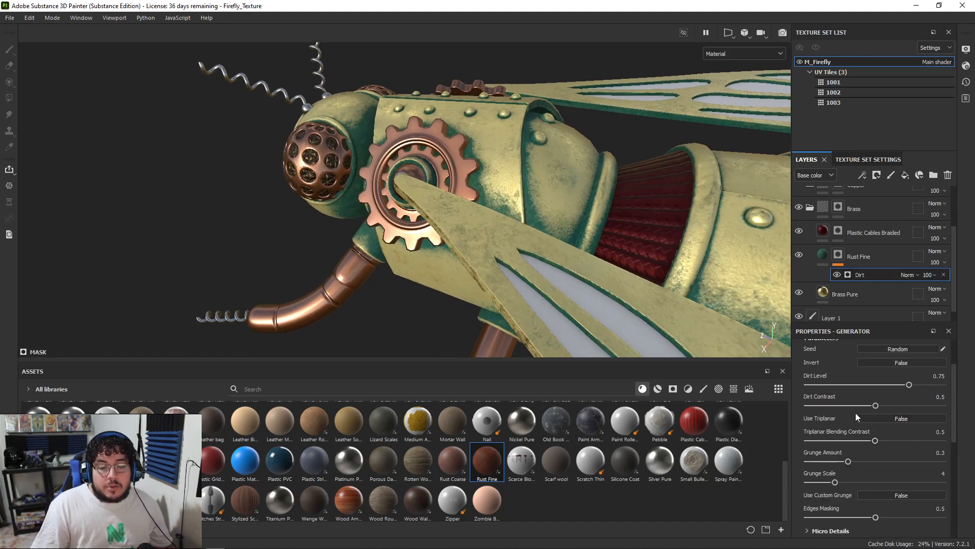
{"action": "left_click_drag", "start_coordinate": [910, 384], "coordinate": [927, 404]}
{"action": "left_click_drag", "start_coordinate": [521, 159], "coordinate": [480, 216], "text": "alt"}
{"action": "left_click_drag", "start_coordinate": [882, 404], "coordinate": [845, 407]}
{"action": "left_click_drag", "start_coordinate": [599, 223], "coordinate": [648, 220], "text": "alt"}
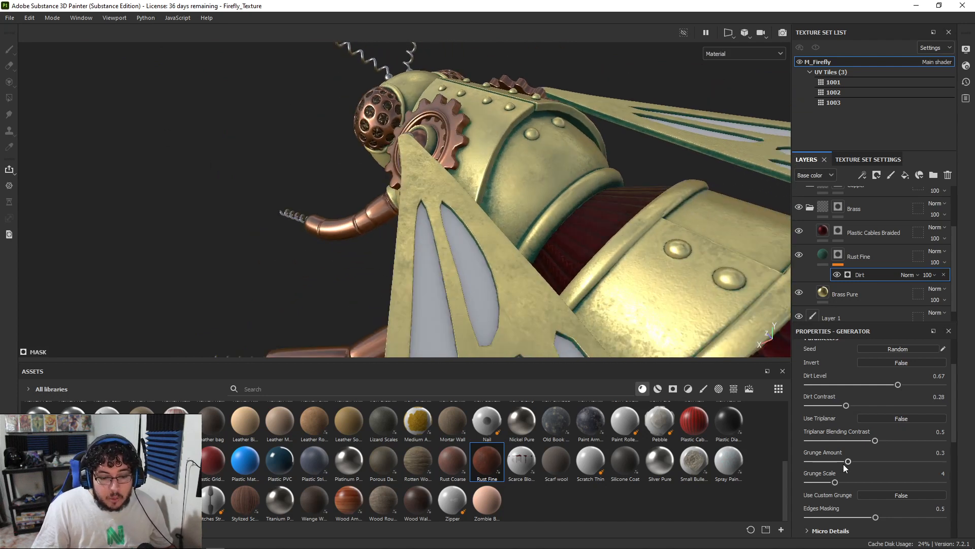
Step: Set the Dirt generator's Grunge Amount to 0.48 and Grunge Scale to 9, checking the corrosion from several angles
{"action": "left_click_drag", "start_coordinate": [847, 462], "coordinate": [896, 461]}
{"action": "left_click_drag", "start_coordinate": [615, 196], "coordinate": [523, 239], "text": "alt"}
{"action": "left_click_drag", "start_coordinate": [897, 461], "coordinate": [880, 482]}
{"action": "left_click_drag", "start_coordinate": [506, 207], "coordinate": [597, 203], "text": "alt"}
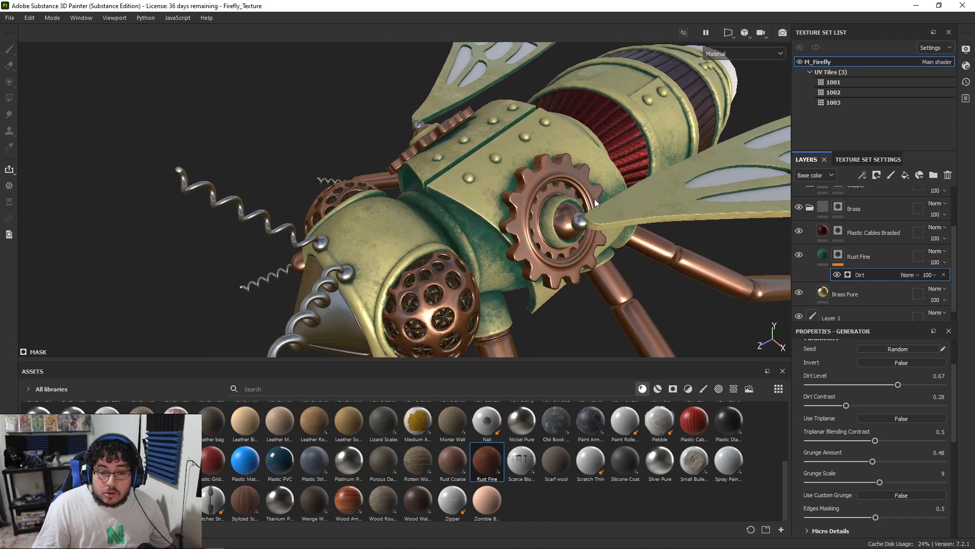
Step: Hide the Rust Fine layer, select Brass Pure, and compare its clean brass with the steampunk reference images in PureRef
{"action": "left_click", "coordinate": [799, 256]}
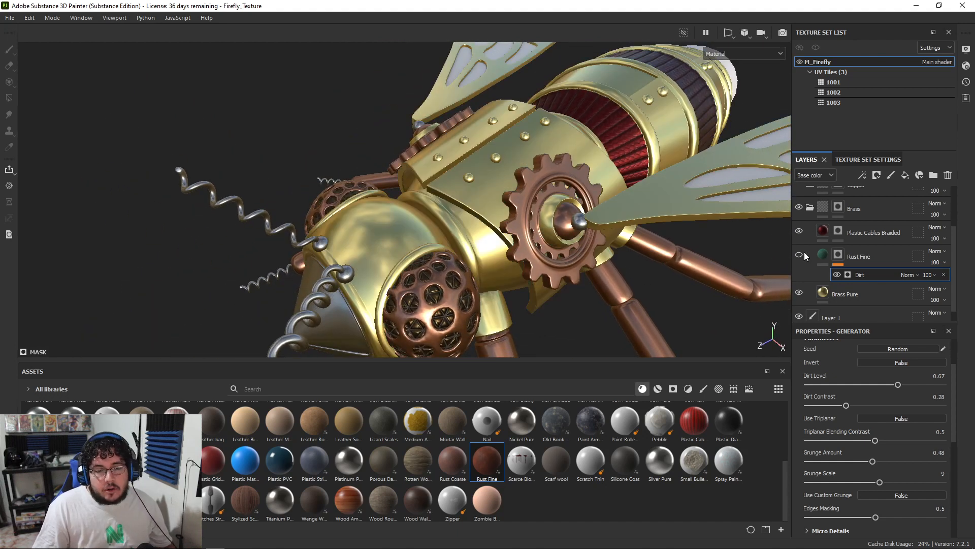
{"action": "left_click", "coordinate": [825, 294]}
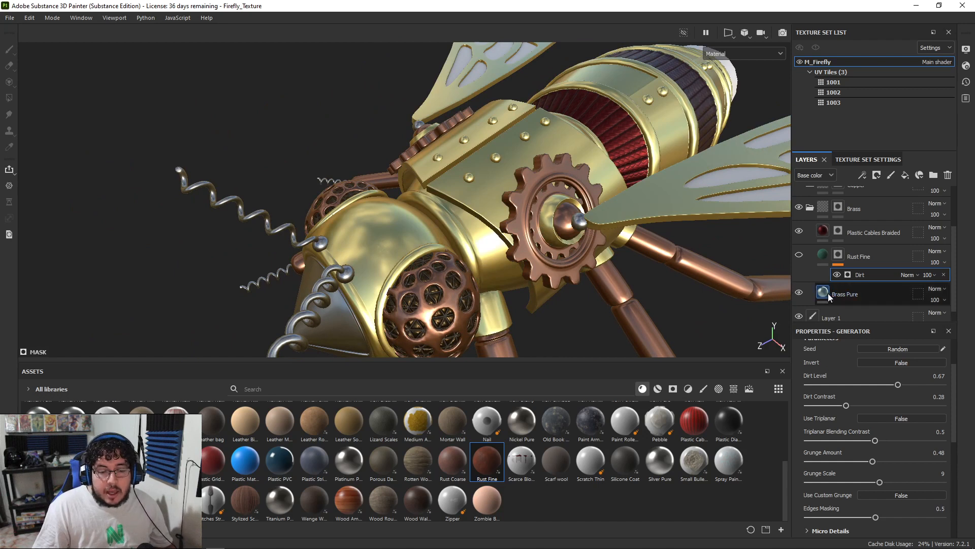
{"action": "key", "text": "alt+Tab"}
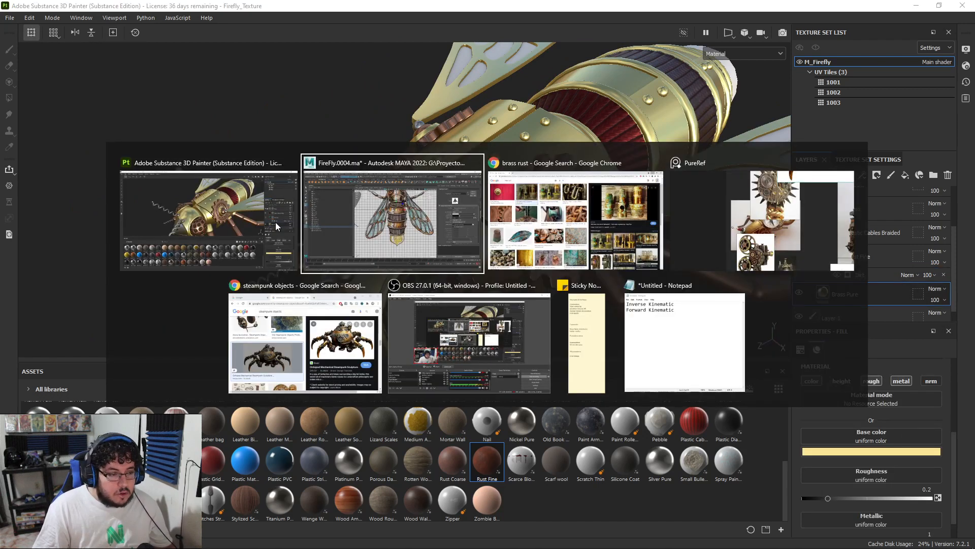
{"action": "left_click", "coordinate": [746, 206]}
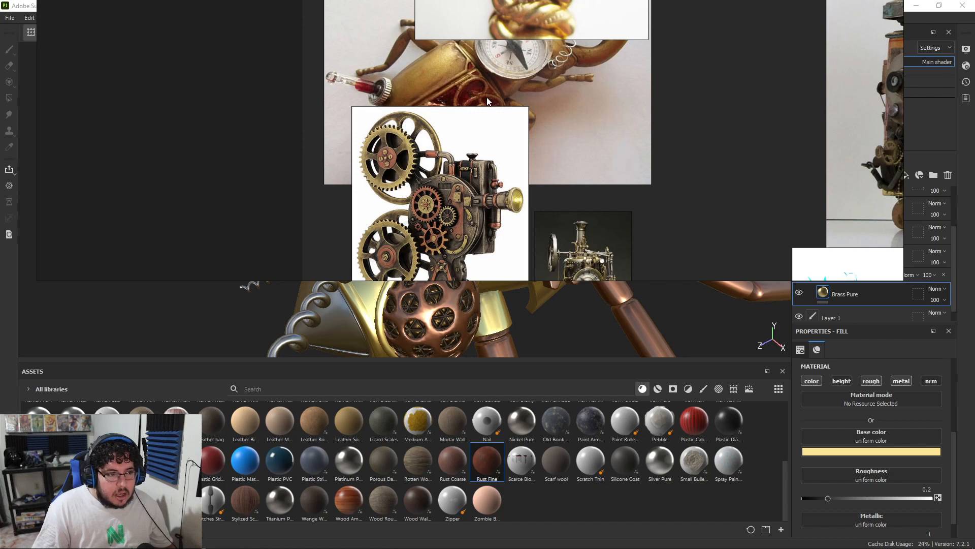
{"action": "scroll", "coordinate": [487, 101], "scroll_direction": "up", "scroll_amount": 3}
{"action": "scroll", "coordinate": [447, 184], "scroll_direction": "down", "scroll_amount": 3}
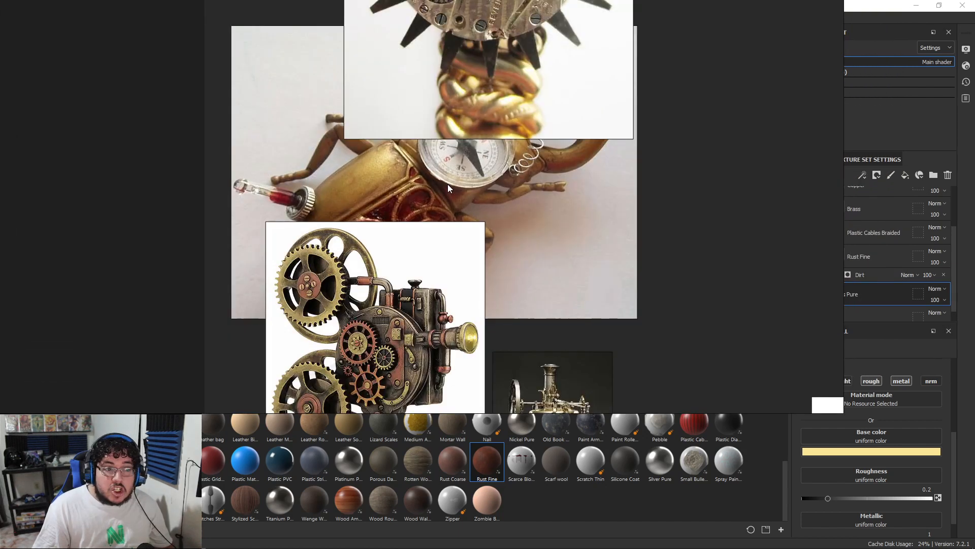
{"action": "key", "text": "alt+Tab"}
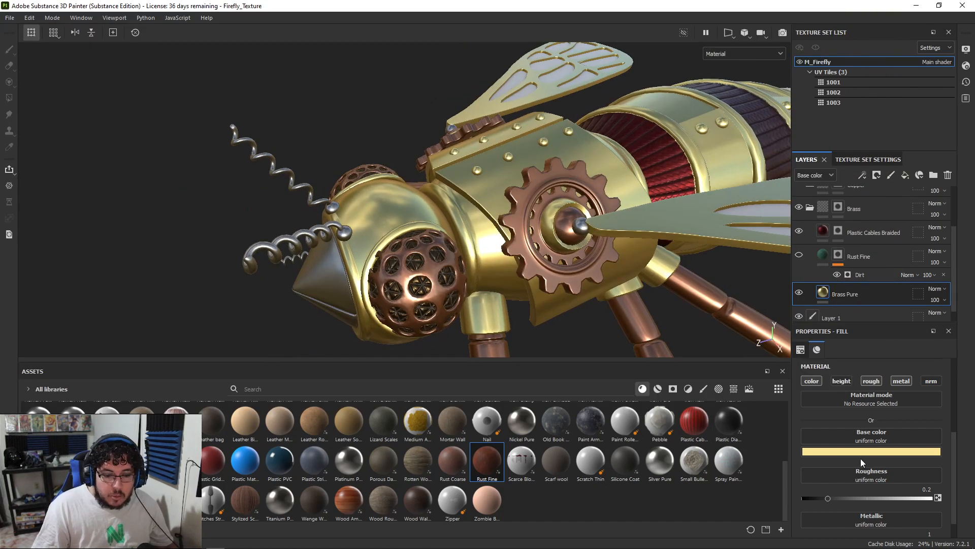
Step: Darken the Brass Pure base color to a warmer brownish gold and set its roughness to about 0.35
{"action": "scroll", "coordinate": [860, 458], "scroll_direction": "down", "scroll_amount": 1}
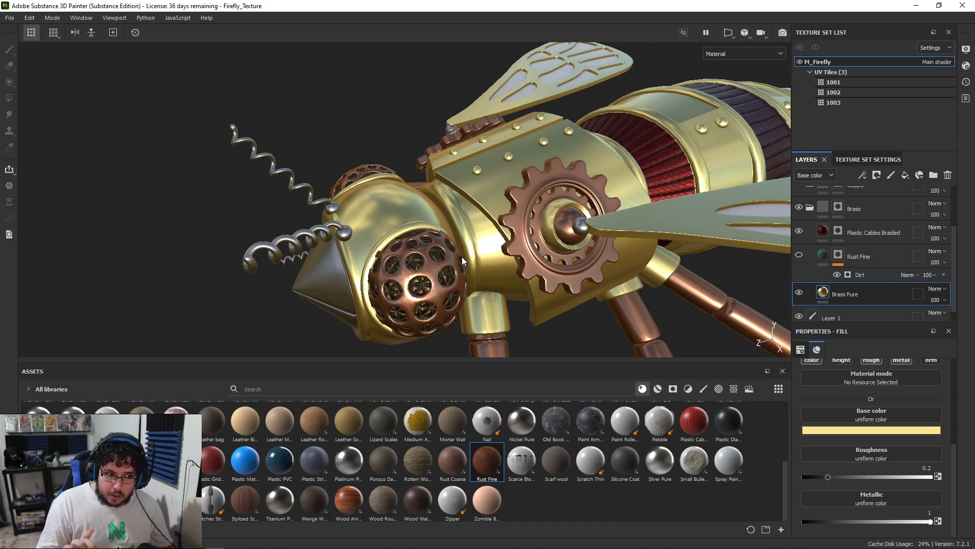
{"action": "left_click_drag", "start_coordinate": [828, 477], "coordinate": [864, 475]}
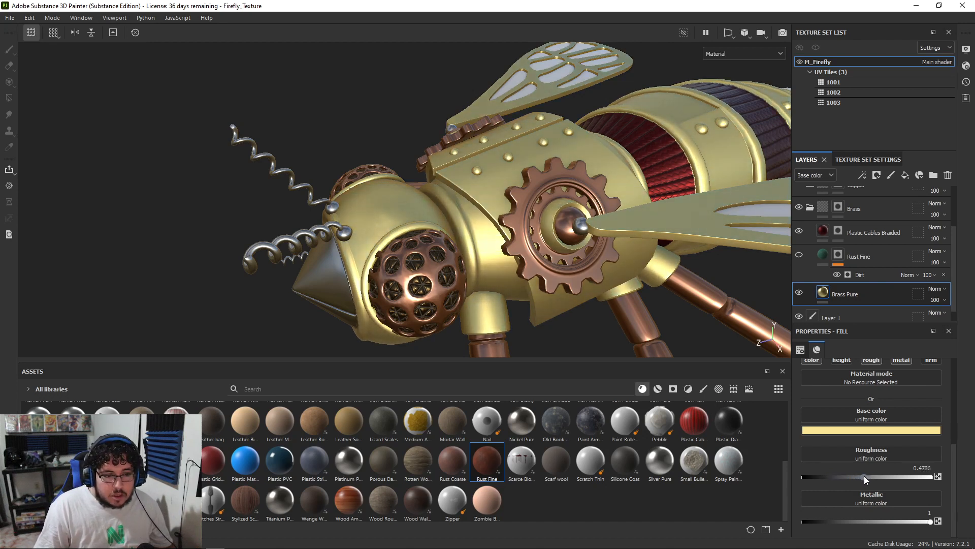
{"action": "left_click", "coordinate": [857, 431]}
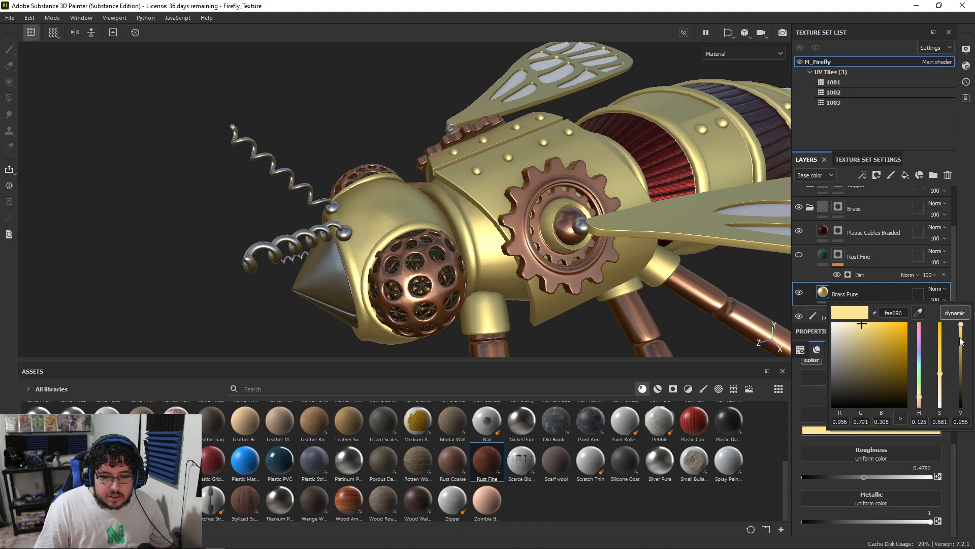
{"action": "left_click_drag", "start_coordinate": [961, 333], "coordinate": [961, 348]}
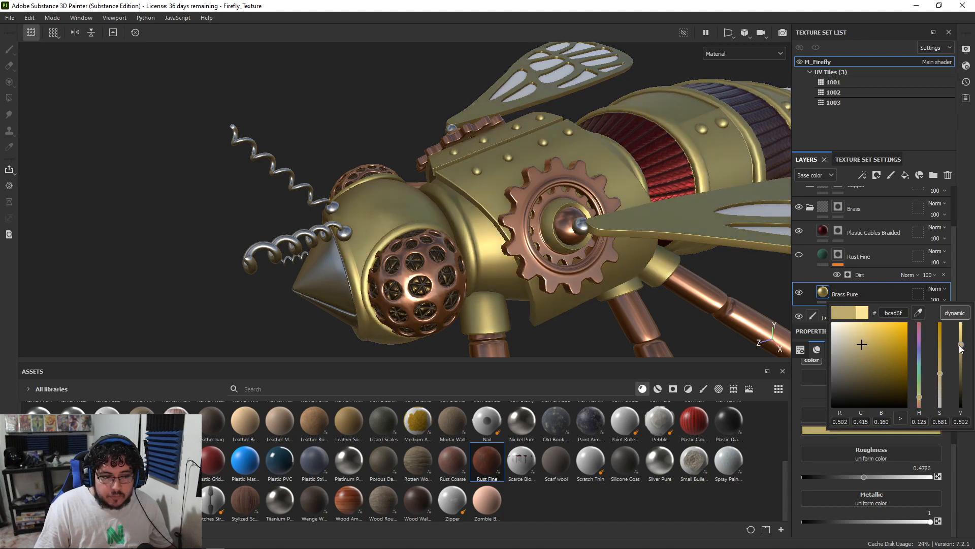
{"action": "left_click_drag", "start_coordinate": [922, 400], "coordinate": [942, 368]}
{"action": "left_click_drag", "start_coordinate": [641, 235], "coordinate": [721, 285], "text": "alt"}
{"action": "left_click_drag", "start_coordinate": [862, 474], "coordinate": [847, 474]}
{"action": "left_click_drag", "start_coordinate": [757, 351], "coordinate": [624, 267], "text": "alt"}
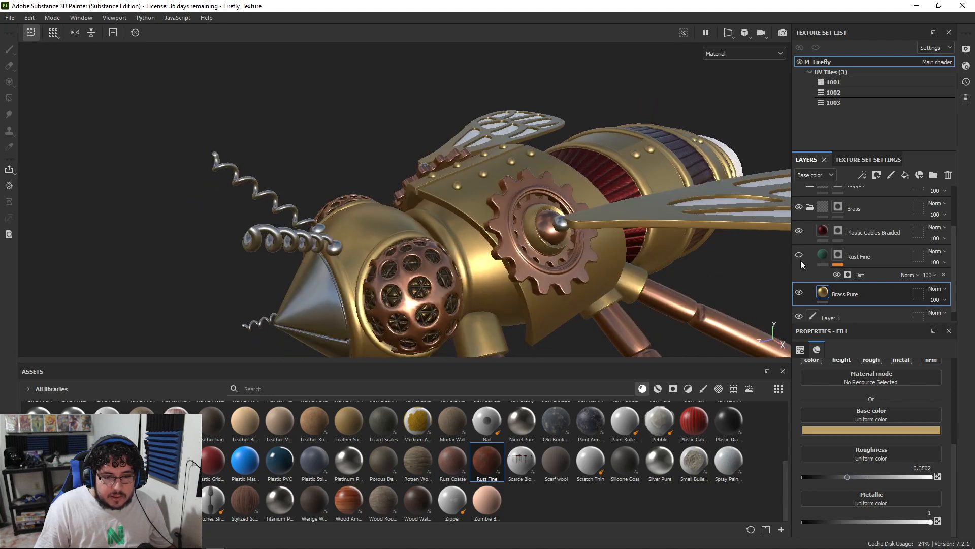
Step: Show the Rust Fine layer again and examine the corrosion around the head, eye and gear up close
{"action": "left_click_drag", "start_coordinate": [794, 255], "coordinate": [661, 202], "text": "alt"}
{"action": "scroll", "coordinate": [427, 193], "scroll_direction": "up", "scroll_amount": 6}
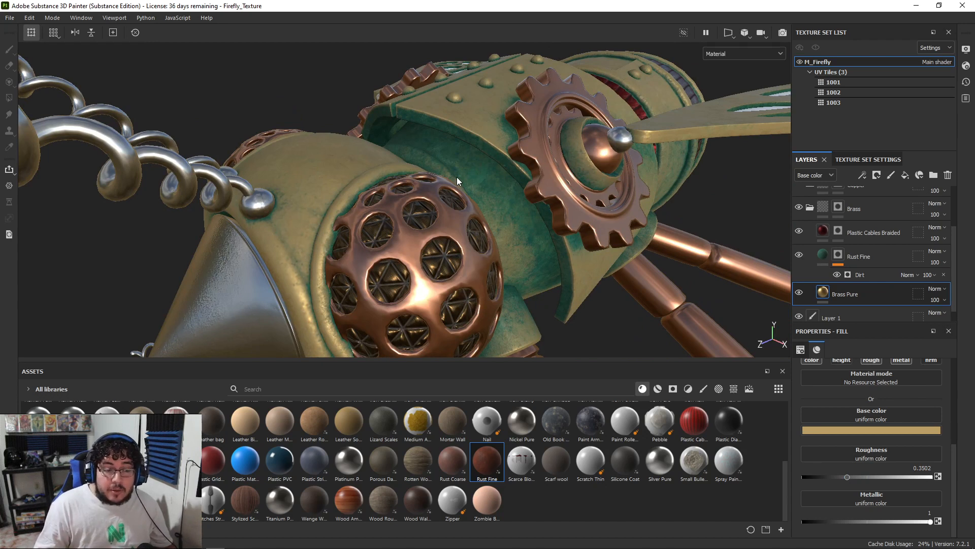
{"action": "scroll", "coordinate": [368, 154], "scroll_direction": "down", "scroll_amount": 5}
{"action": "left_click_drag", "start_coordinate": [369, 151], "coordinate": [508, 188], "text": "alt"}
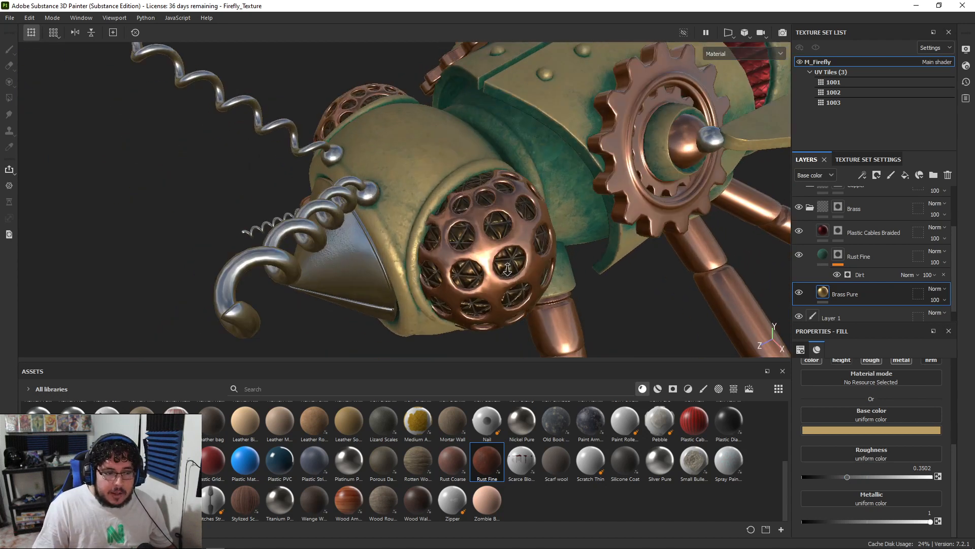
{"action": "scroll", "coordinate": [645, 224], "scroll_direction": "up", "scroll_amount": 3}
Step: Set the Dirt generator's Dirt Level to 0.65 and Grunge Amount to 0.37 on the Rust Fine mask
{"action": "left_click", "coordinate": [848, 274]}
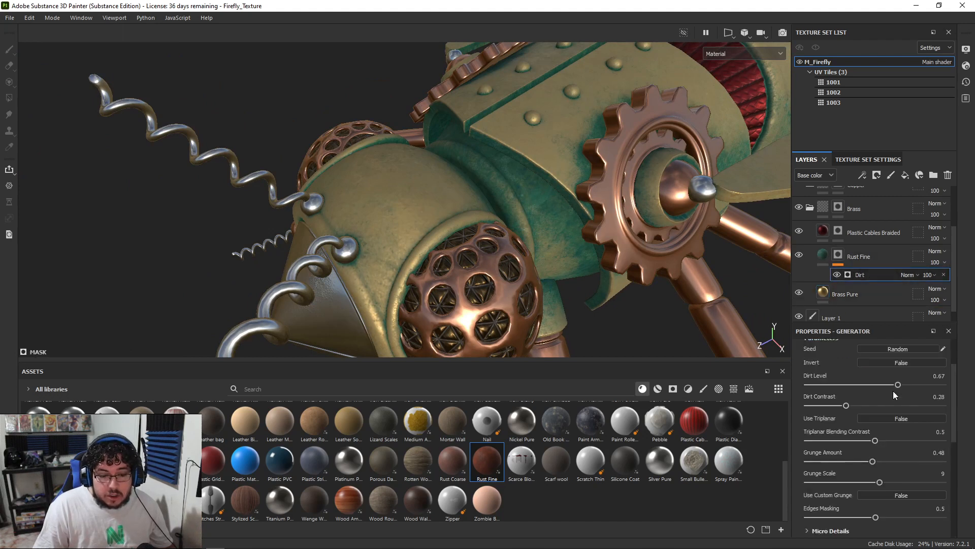
{"action": "left_click_drag", "start_coordinate": [896, 384], "coordinate": [862, 384]}
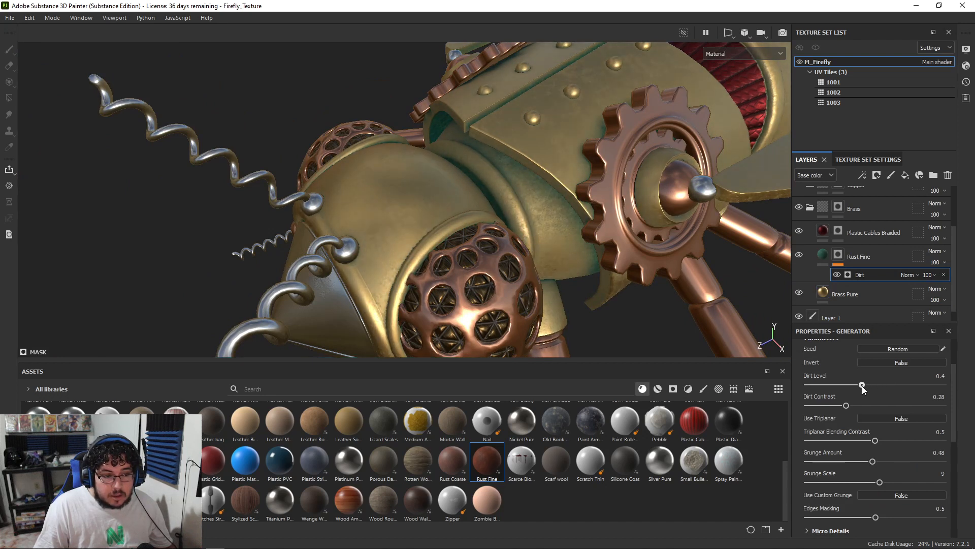
{"action": "left_click_drag", "start_coordinate": [601, 238], "coordinate": [686, 231], "text": "alt"}
{"action": "left_click_drag", "start_coordinate": [863, 384], "coordinate": [896, 386]}
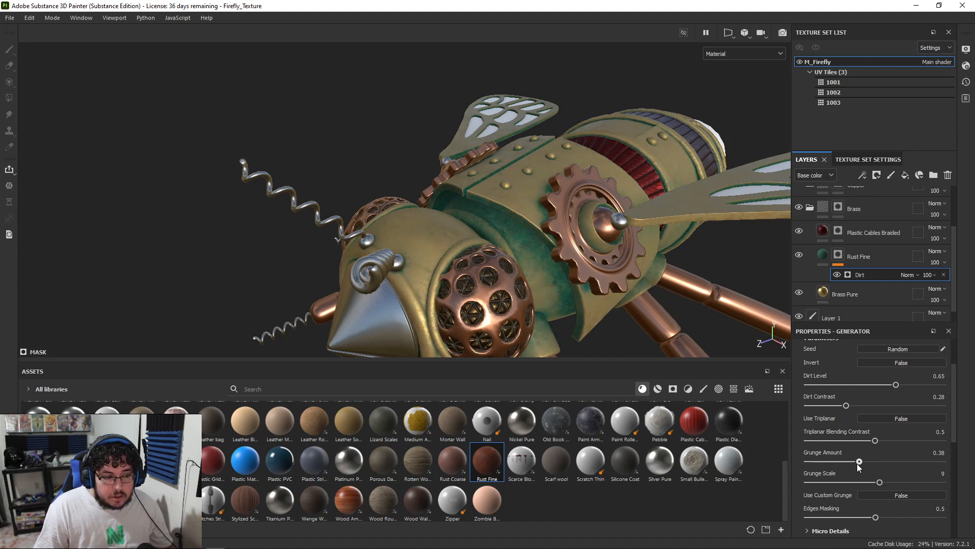
{"action": "left_click_drag", "start_coordinate": [508, 285], "coordinate": [702, 282], "text": "alt"}
{"action": "scroll", "coordinate": [702, 282], "scroll_direction": "up", "scroll_amount": 5}
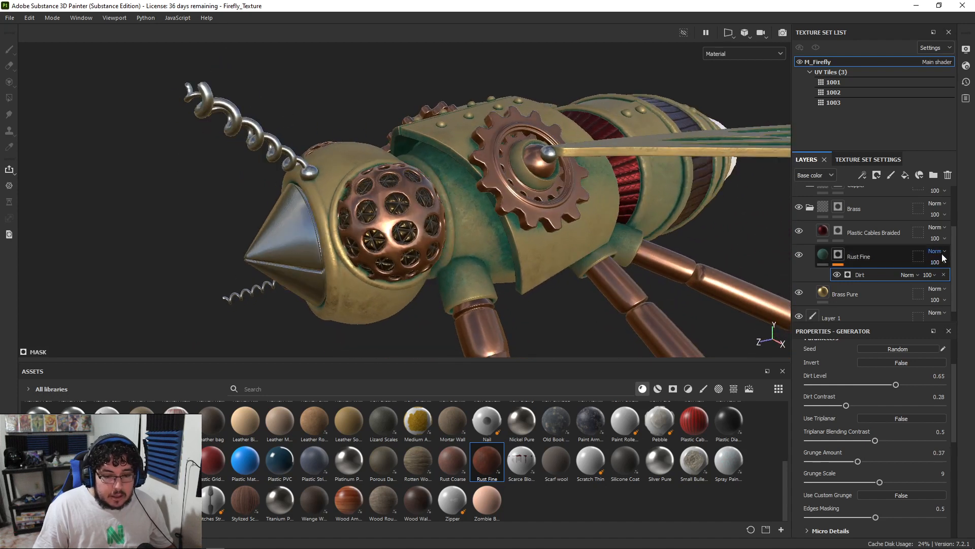
Step: Try the Overlay, Multiply and Inverse divide blend modes on the Rust Fine layer, and restore Normal
{"action": "left_click", "coordinate": [941, 253]}
{"action": "left_click", "coordinate": [913, 149]}
{"action": "left_click_drag", "start_coordinate": [645, 219], "coordinate": [520, 206], "text": "alt"}
{"action": "left_click", "coordinate": [938, 251]}
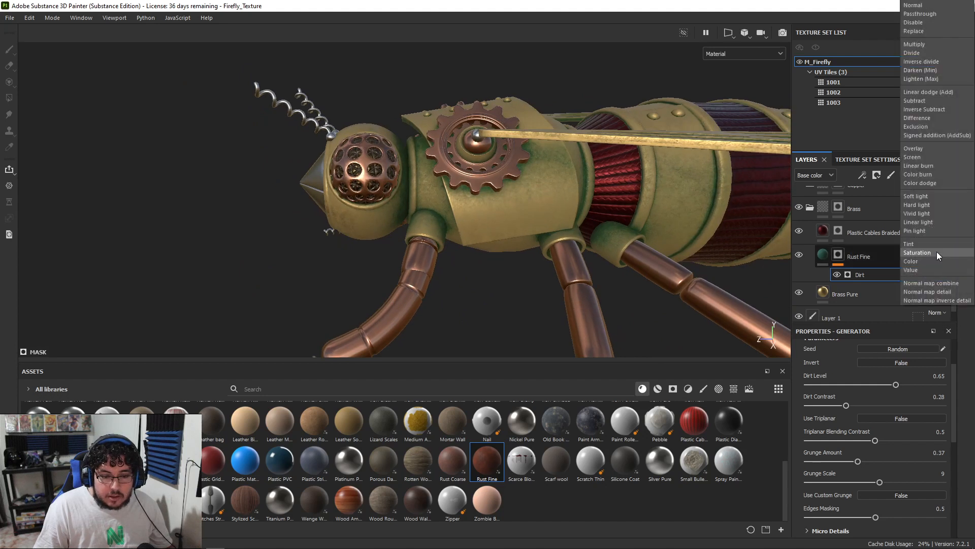
{"action": "left_click", "coordinate": [914, 44]}
{"action": "left_click", "coordinate": [937, 261]}
{"action": "left_click", "coordinate": [937, 250]}
{"action": "left_click", "coordinate": [920, 62]}
{"action": "left_click", "coordinate": [937, 248]}
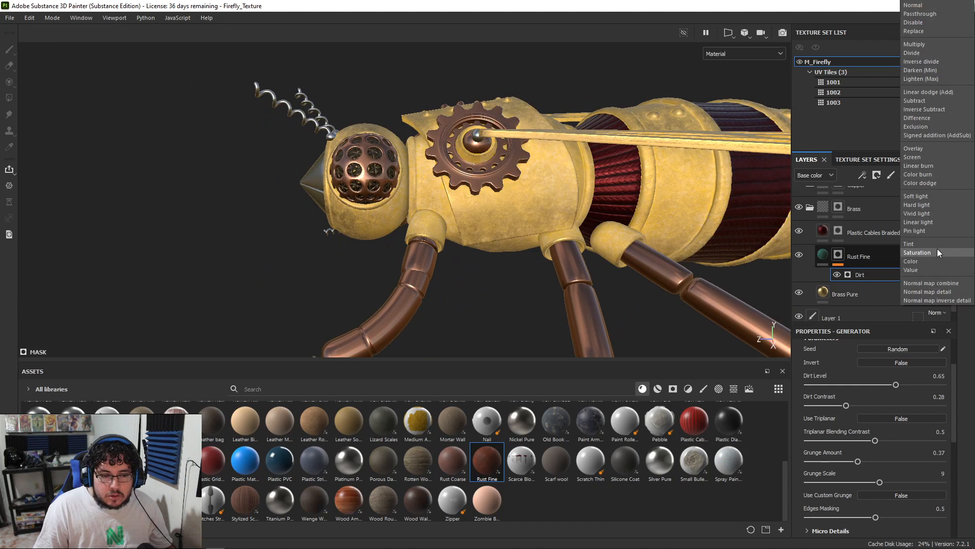
{"action": "left_click", "coordinate": [929, 44]}
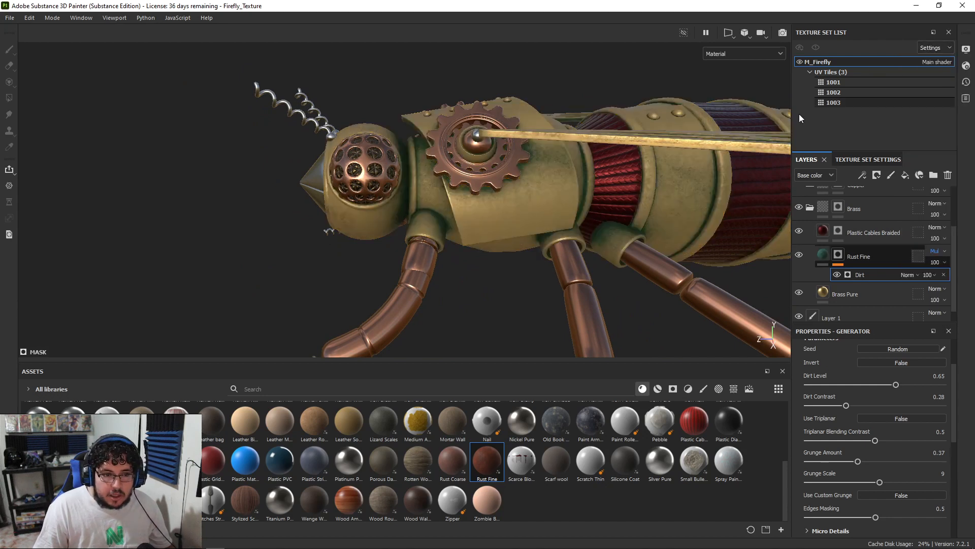
{"action": "left_click", "coordinate": [929, 252]}
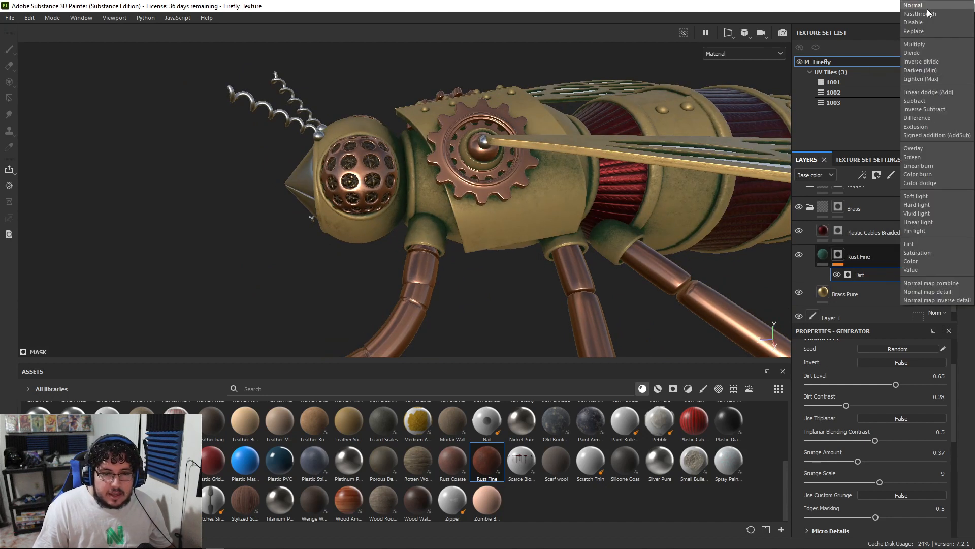
{"action": "left_click", "coordinate": [930, 6]}
Step: Set the Rust Fine layer's opacity to 95 and check the brass body
{"action": "left_click", "coordinate": [935, 262]}
{"action": "mouse_move", "coordinate": [969, 282]}
{"action": "left_mouse_down"}
{"action": "mouse_move", "coordinate": [948, 280]}
{"action": "mouse_move", "coordinate": [968, 280]}
{"action": "left_mouse_up"}
{"action": "left_click_drag", "start_coordinate": [386, 175], "coordinate": [453, 236], "text": "alt"}
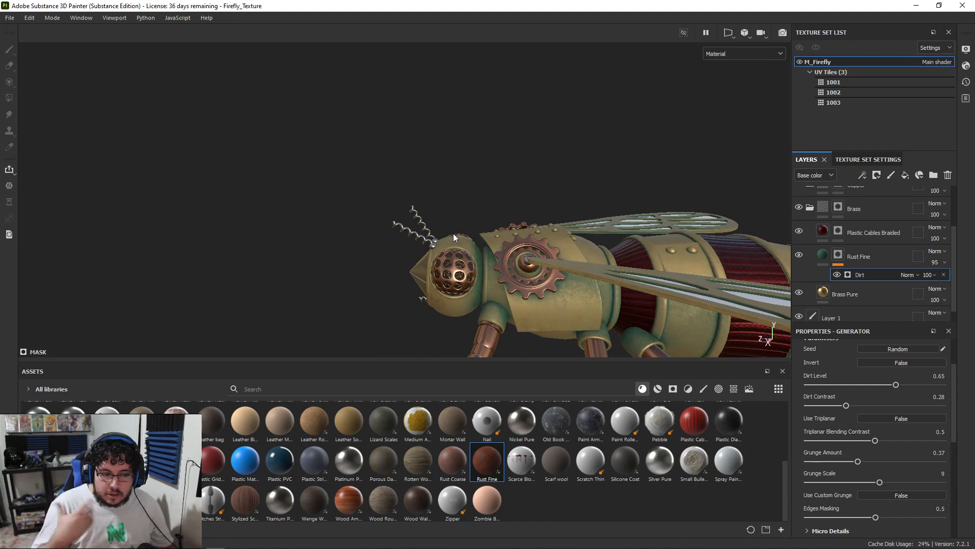
{"action": "left_click_drag", "start_coordinate": [488, 242], "coordinate": [602, 226], "text": "alt"}
Step: Switch to PureRef and examine the worn metal surfaces on the mechanical crab and other steampunk references, and return to Substance 3D Painter
{"action": "key", "text": "alt+Tab"}
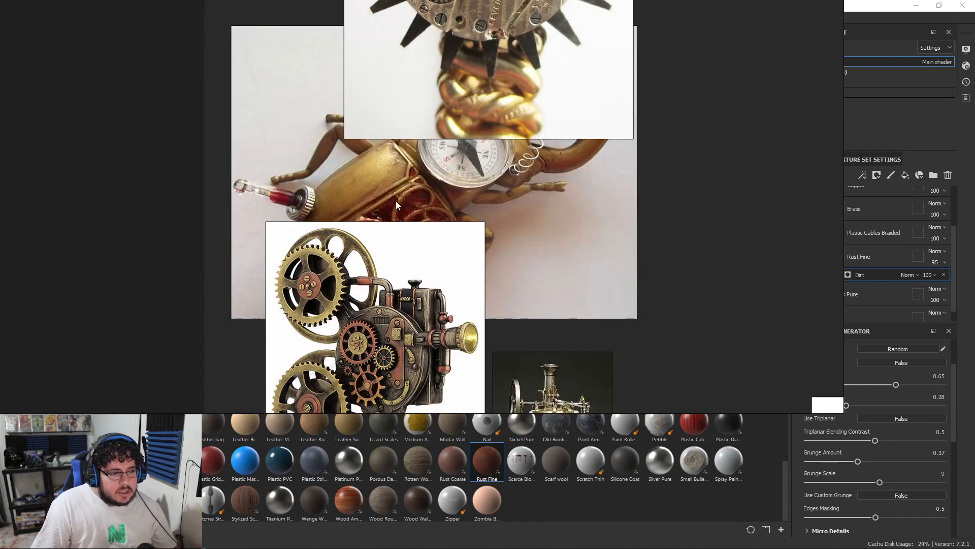
{"action": "scroll", "coordinate": [514, 178], "scroll_direction": "up", "scroll_amount": 3}
{"action": "scroll", "coordinate": [514, 178], "scroll_direction": "down", "scroll_amount": 5}
{"action": "right_click_drag", "start_coordinate": [612, 86], "coordinate": [443, 259]}
{"action": "middle_click_drag", "start_coordinate": [507, 273], "coordinate": [466, 396]}
{"action": "scroll", "coordinate": [476, 299], "scroll_direction": "up", "scroll_amount": 5}
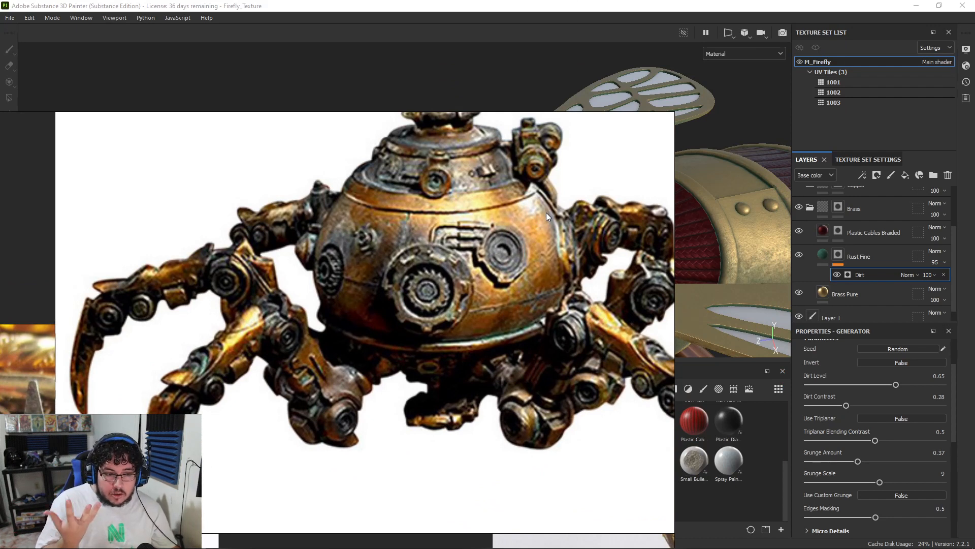
{"action": "left_click", "coordinate": [671, 99]}
{"action": "scroll", "coordinate": [568, 106], "scroll_direction": "up", "scroll_amount": 3}
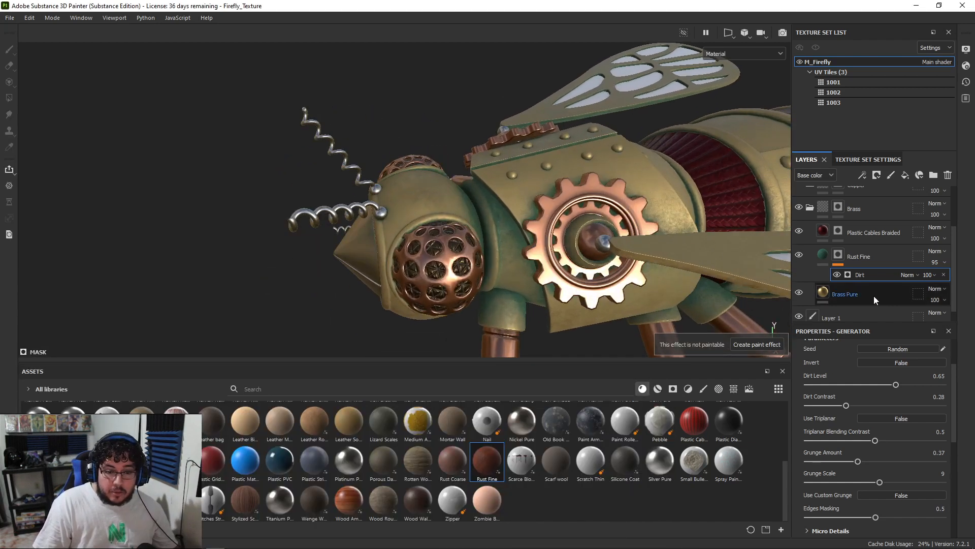
Step: Add the Aluminium Pure material as a layer directly below Brass Pure in the Brass folder
{"action": "scroll", "coordinate": [874, 296], "scroll_direction": "down", "scroll_amount": 1}
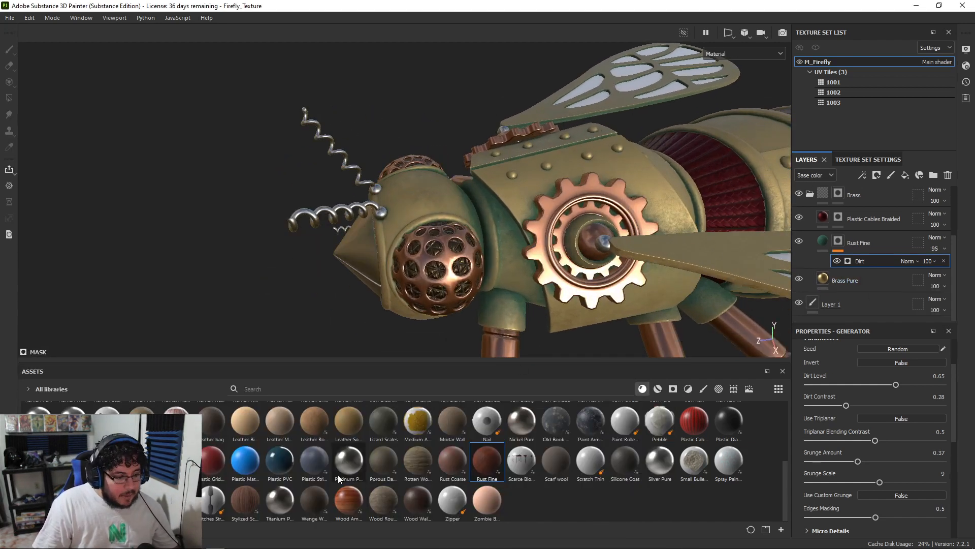
{"action": "scroll", "coordinate": [469, 459], "scroll_direction": "up", "scroll_amount": 5}
{"action": "left_click_drag", "start_coordinate": [106, 419], "coordinate": [870, 289]}
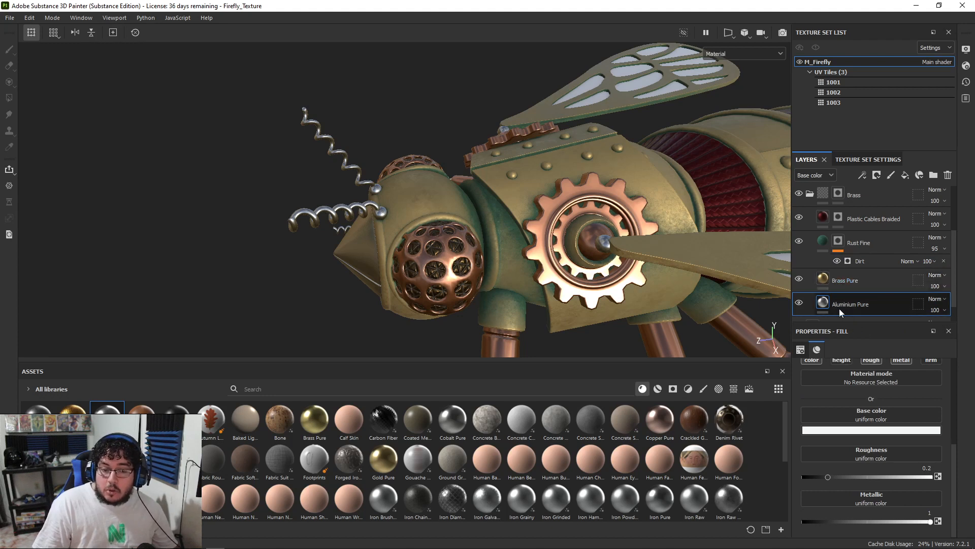
Step: Add a black mask to the Brass Pure layer and drive it with a Metal Edge Wear generator
{"action": "left_click", "coordinate": [849, 282]}
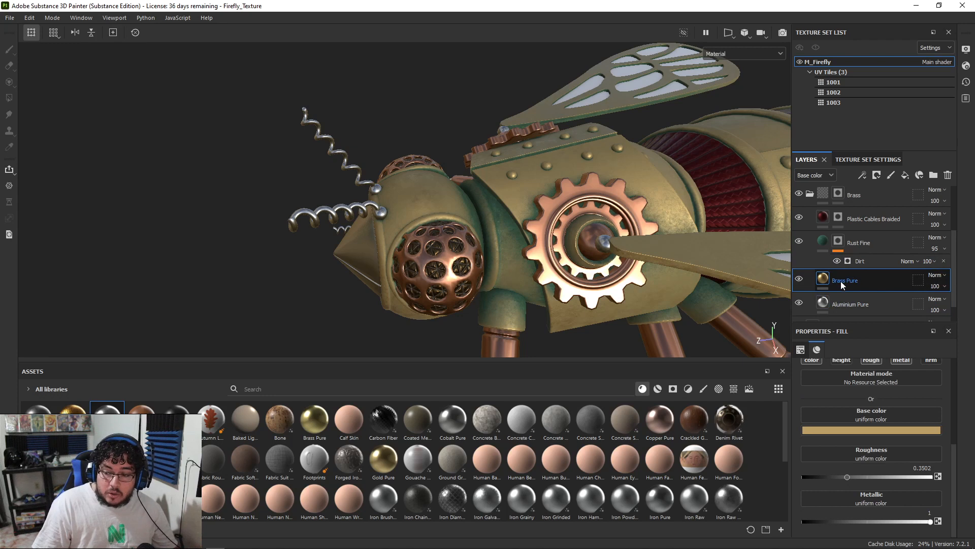
{"action": "right_click", "coordinate": [842, 284]}
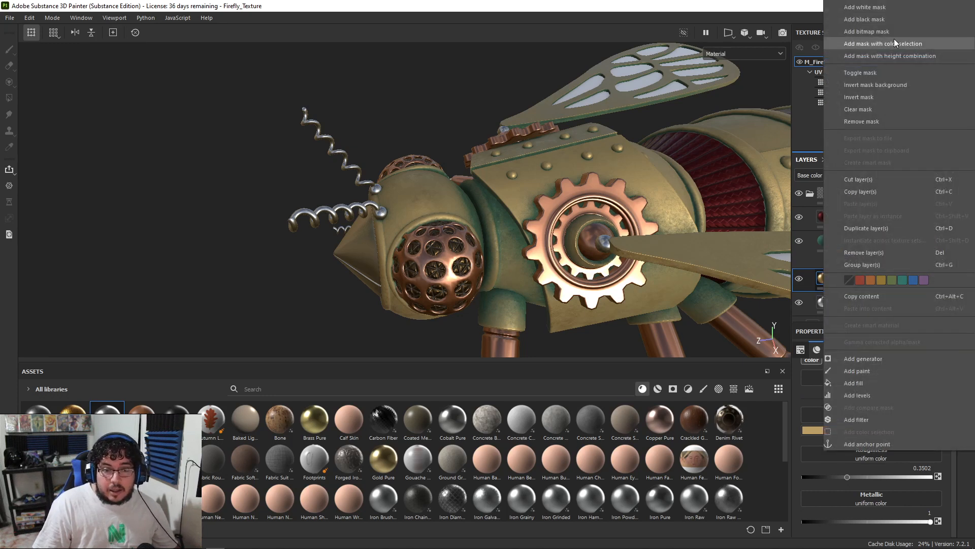
{"action": "left_click", "coordinate": [864, 20]}
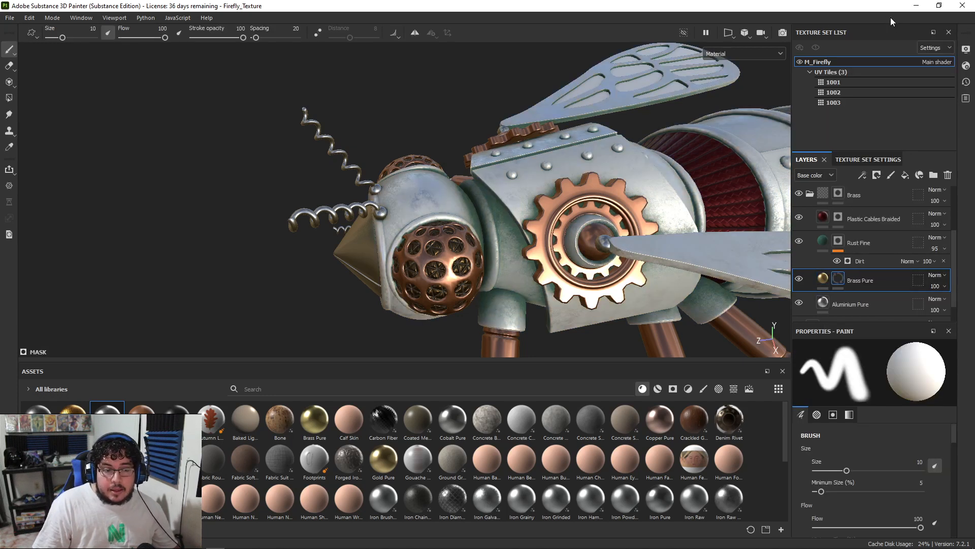
{"action": "scroll", "coordinate": [842, 467], "scroll_direction": "down", "scroll_amount": 4}
{"action": "right_click", "coordinate": [837, 278]}
{"action": "left_click", "coordinate": [863, 327]}
{"action": "left_click", "coordinate": [871, 362]}
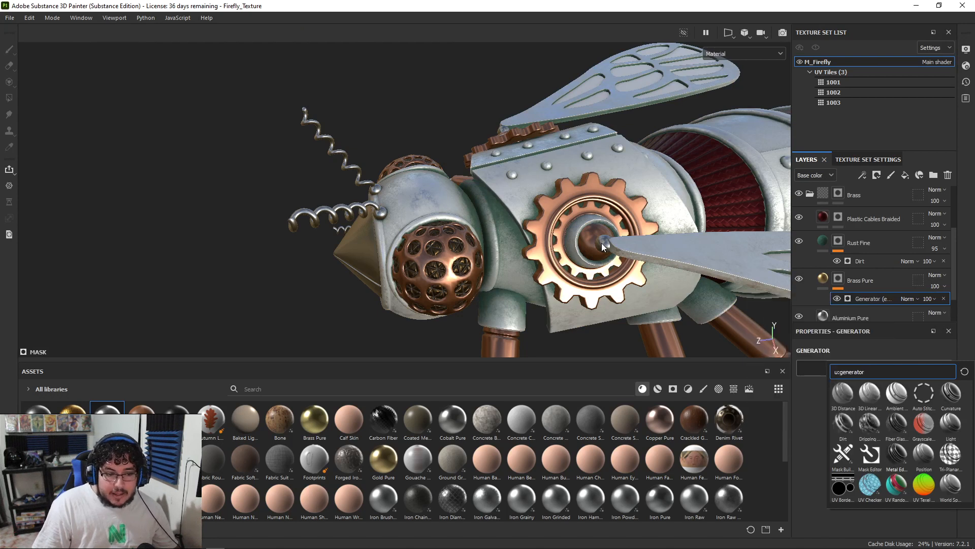
{"action": "left_click_drag", "start_coordinate": [603, 247], "coordinate": [637, 215], "text": "alt"}
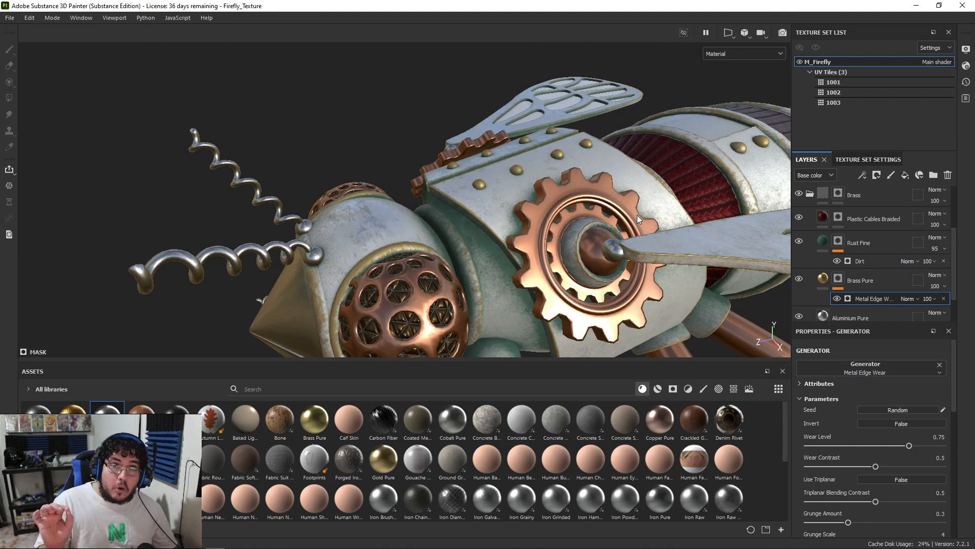
{"action": "left_click_drag", "start_coordinate": [637, 215], "coordinate": [627, 202], "text": "alt"}
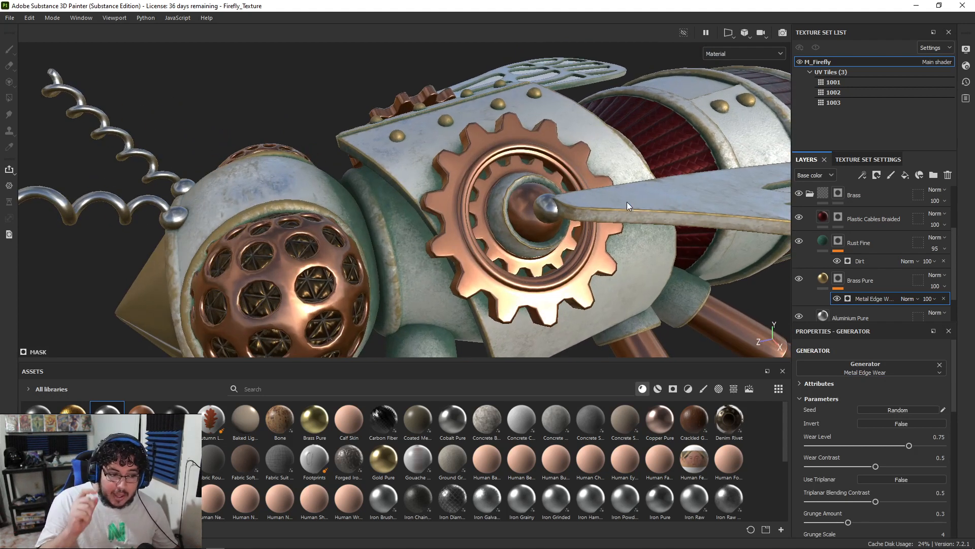
Step: Invert the Metal Edge Wear generator and set its Wear Level to 0.46 and Wear Contrast to 0.87
{"action": "left_click", "coordinate": [915, 423]}
{"action": "mouse_move", "coordinate": [556, 223]}
{"action": "left_mouse_down", "text": "alt"}
{"action": "mouse_move", "coordinate": [202, 125]}
{"action": "mouse_move", "coordinate": [383, 139]}
{"action": "mouse_move", "coordinate": [599, 222]}
{"action": "mouse_move", "coordinate": [581, 253]}
{"action": "mouse_move", "coordinate": [450, 161]}
{"action": "mouse_move", "coordinate": [562, 285]}
{"action": "mouse_move", "coordinate": [533, 206]}
{"action": "mouse_move", "coordinate": [411, 169]}
{"action": "mouse_move", "coordinate": [415, 192]}
{"action": "mouse_move", "coordinate": [551, 223]}
{"action": "left_mouse_up", "text": "alt"}
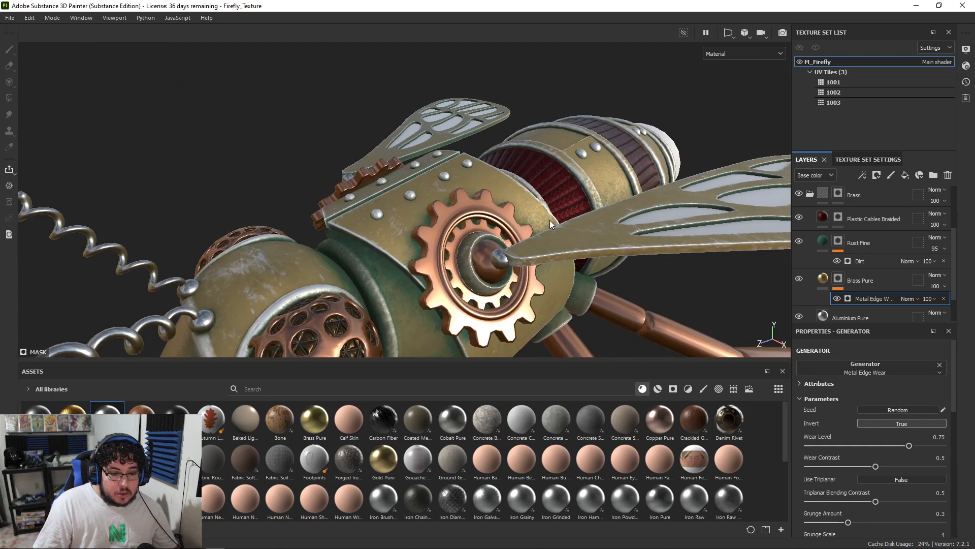
{"action": "left_click_drag", "start_coordinate": [907, 447], "coordinate": [888, 449]}
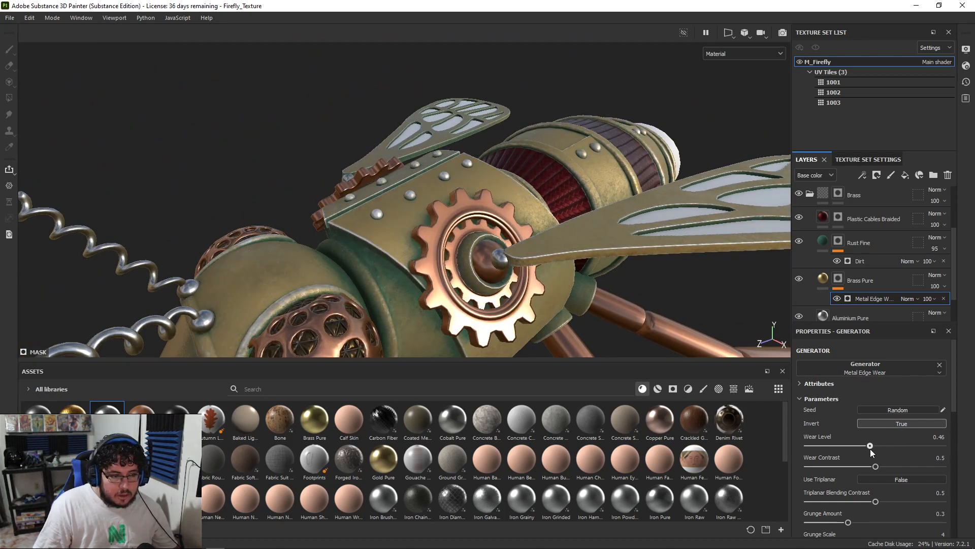
{"action": "left_click_drag", "start_coordinate": [846, 464], "coordinate": [925, 464]}
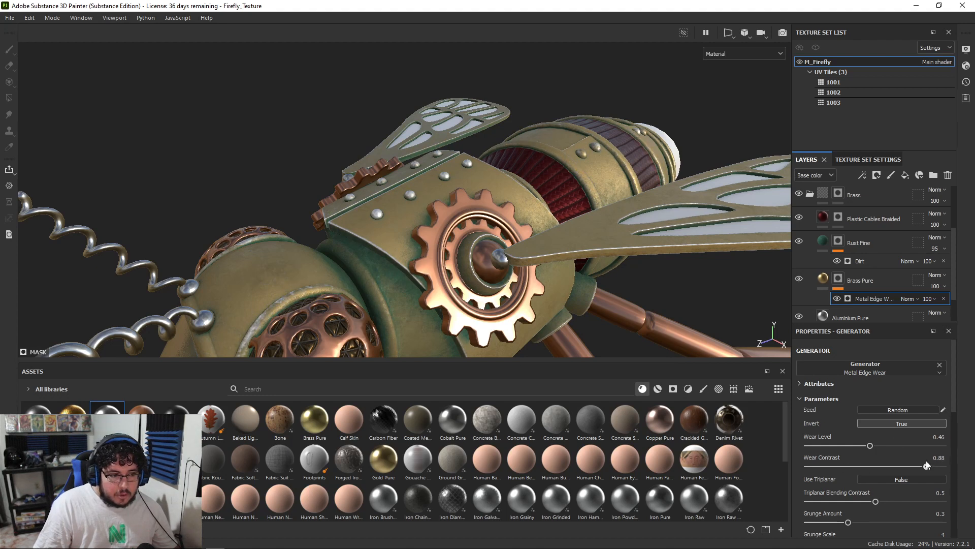
{"action": "left_click_drag", "start_coordinate": [402, 266], "coordinate": [522, 226], "text": "alt"}
{"action": "right_click_drag", "start_coordinate": [522, 226], "coordinate": [129, 170], "text": "alt"}
{"action": "left_click_drag", "start_coordinate": [538, 243], "coordinate": [556, 191], "text": "alt"}
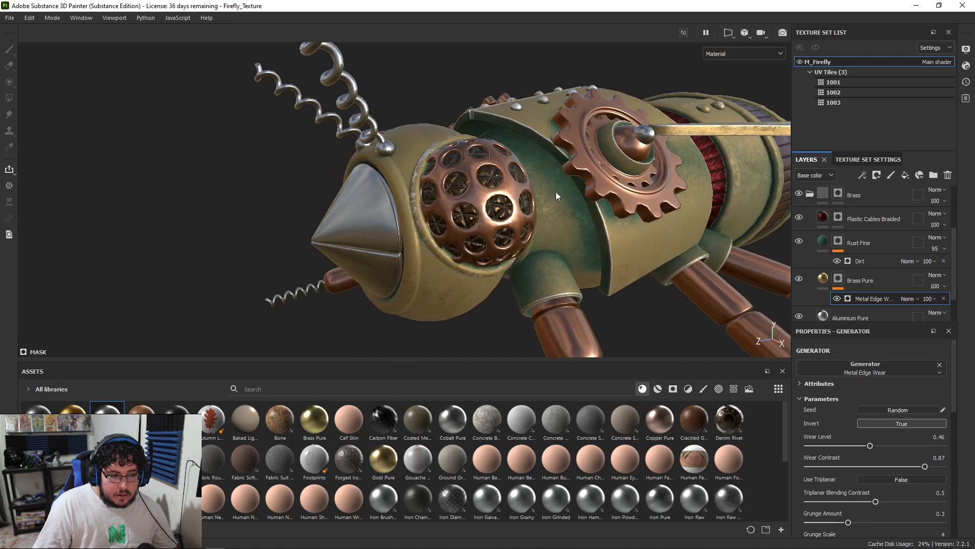
Step: Raise the Metal Edge Wear generator's Grunge Amount to 0.75 and inspect the wear on the abdomen and wings
{"action": "left_click_drag", "start_coordinate": [846, 522], "coordinate": [908, 523]}
{"action": "left_click_drag", "start_coordinate": [635, 305], "coordinate": [360, 270], "text": "alt"}
{"action": "right_click_drag", "start_coordinate": [360, 270], "coordinate": [506, 175], "text": "alt"}
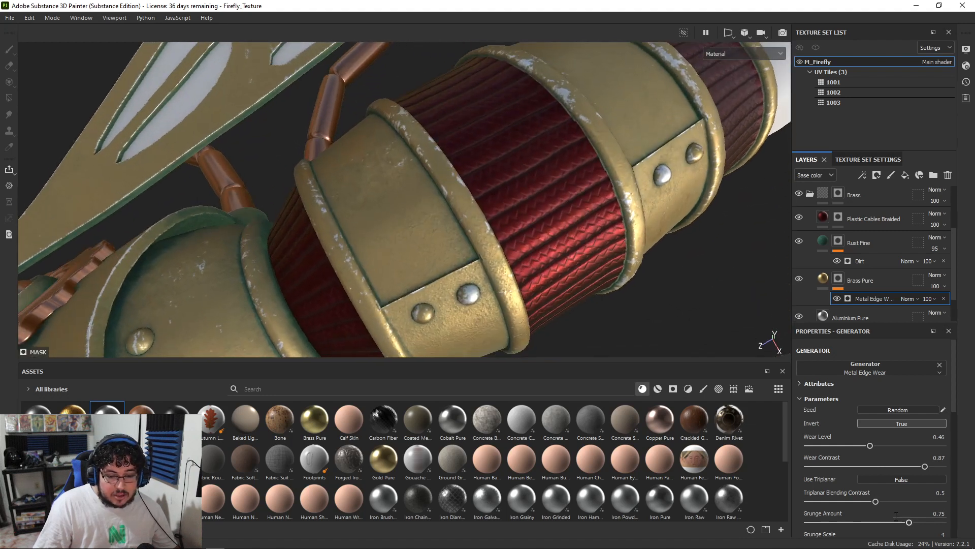
{"action": "right_click_drag", "start_coordinate": [437, 288], "coordinate": [346, 309], "text": "alt"}
{"action": "left_click_drag", "start_coordinate": [346, 309], "coordinate": [435, 219], "text": "alt"}
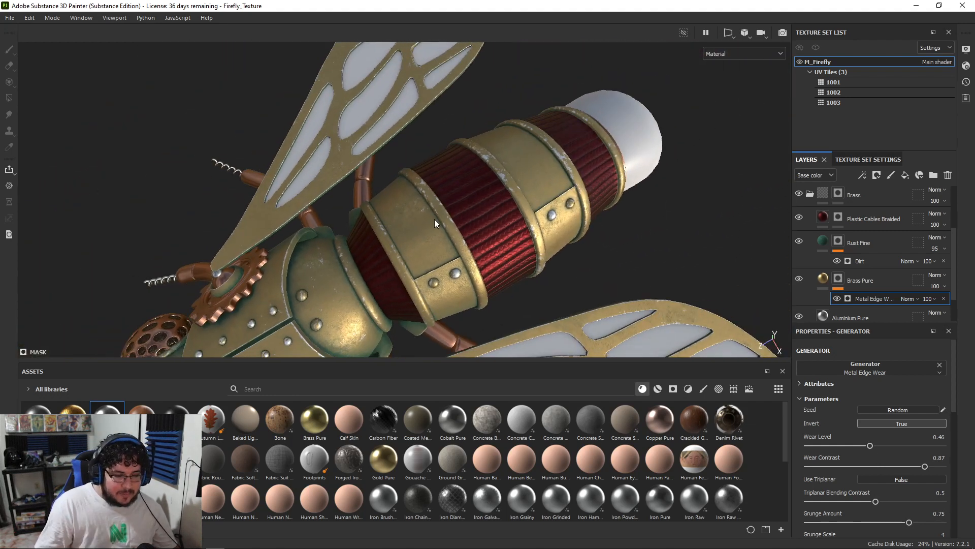
{"action": "left_click_drag", "start_coordinate": [399, 291], "coordinate": [719, 127], "text": "alt"}
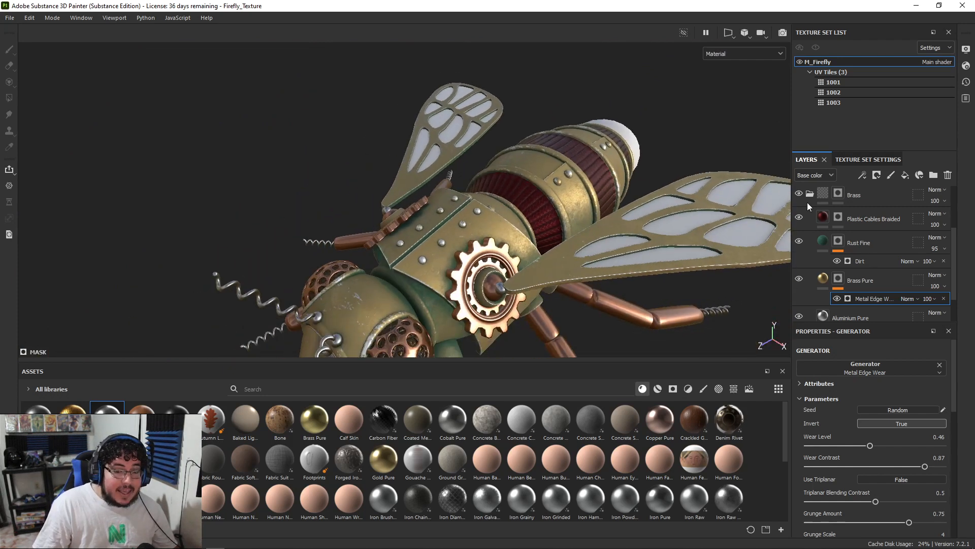
Step: Add a paint effect to the Brass Pure mask and choose a textured brush with its size set to 3.45
{"action": "right_click", "coordinate": [839, 280]}
{"action": "left_click", "coordinate": [867, 339]}
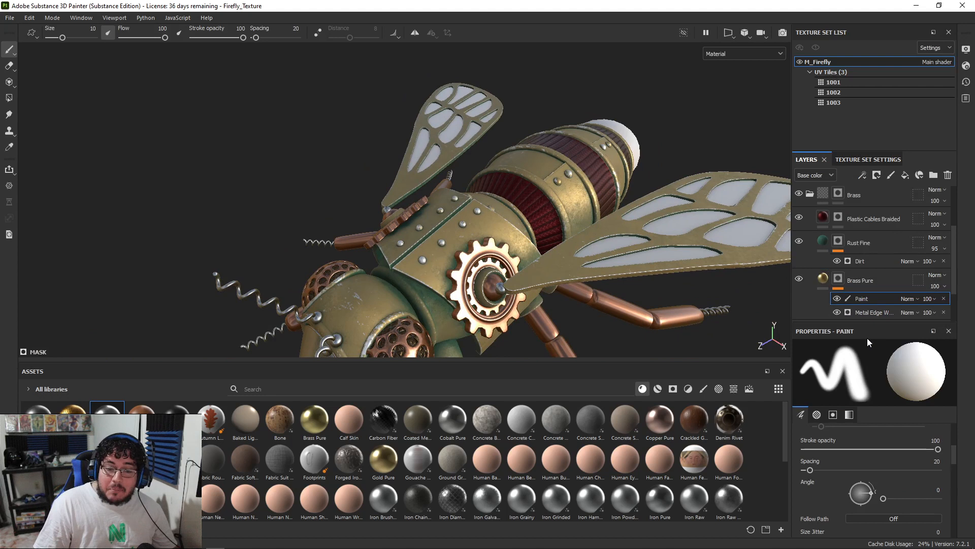
{"action": "left_click", "coordinate": [703, 389]}
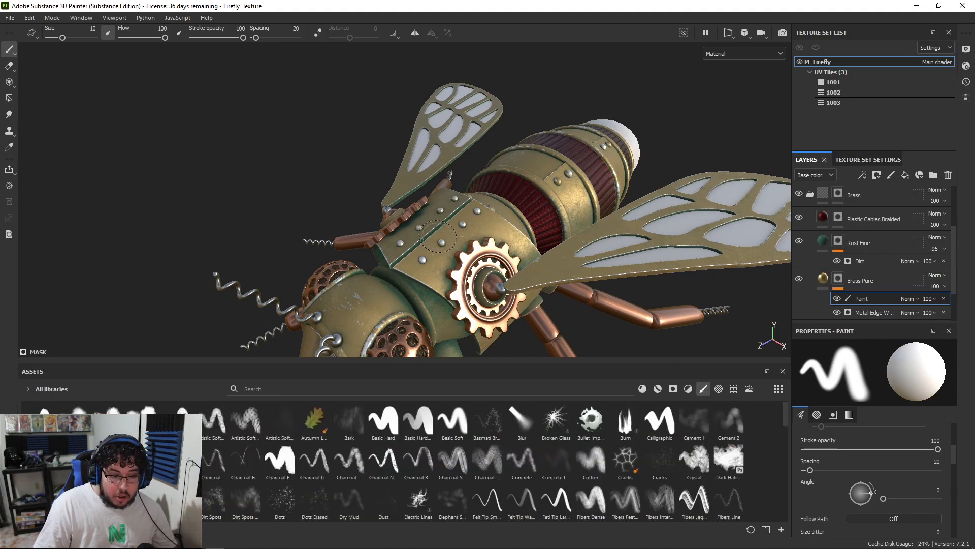
{"action": "scroll", "coordinate": [438, 236], "scroll_direction": "up", "scroll_amount": 3}
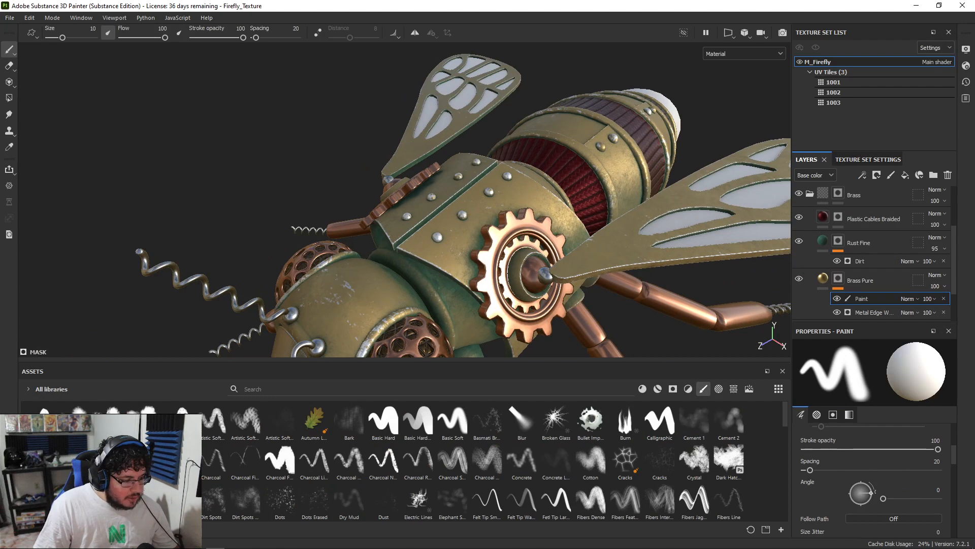
{"action": "left_click", "coordinate": [75, 501]}
{"action": "scroll", "coordinate": [508, 231], "scroll_direction": "up", "scroll_amount": 4}
{"action": "mouse_move", "coordinate": [538, 315]}
{"action": "middle_mouse_down", "text": "alt"}
{"action": "mouse_move", "coordinate": [525, 287]}
{"action": "mouse_move", "coordinate": [617, 208]}
{"action": "middle_mouse_up", "text": "alt"}
{"action": "right_click_drag", "start_coordinate": [534, 203], "coordinate": [470, 203], "text": "ctrl"}
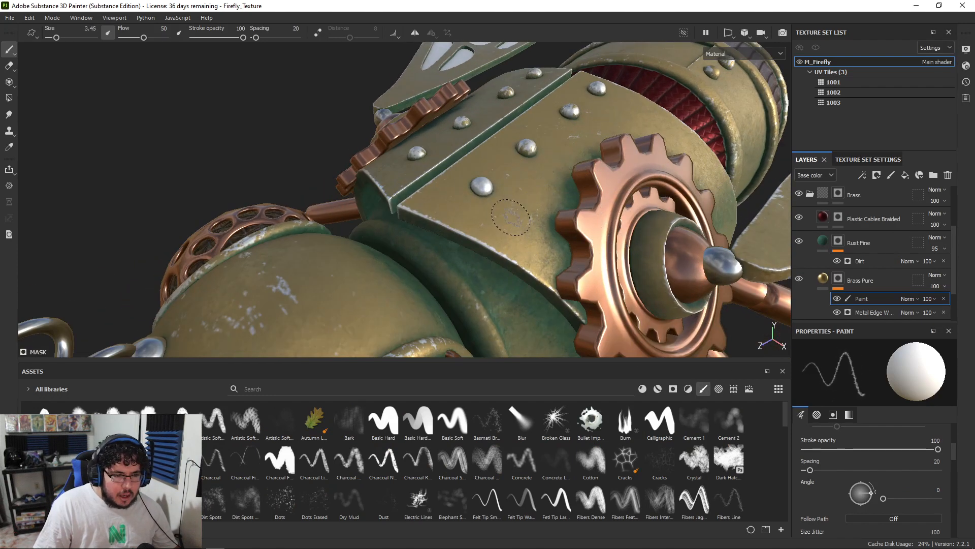
Step: Paint a worn aluminium patch on the thorax plate beside the gear and brass back over some of the rivets
{"action": "mouse_move", "coordinate": [512, 219]}
{"action": "left_mouse_down"}
{"action": "mouse_move", "coordinate": [490, 213]}
{"action": "mouse_move", "coordinate": [508, 214]}
{"action": "left_mouse_up"}
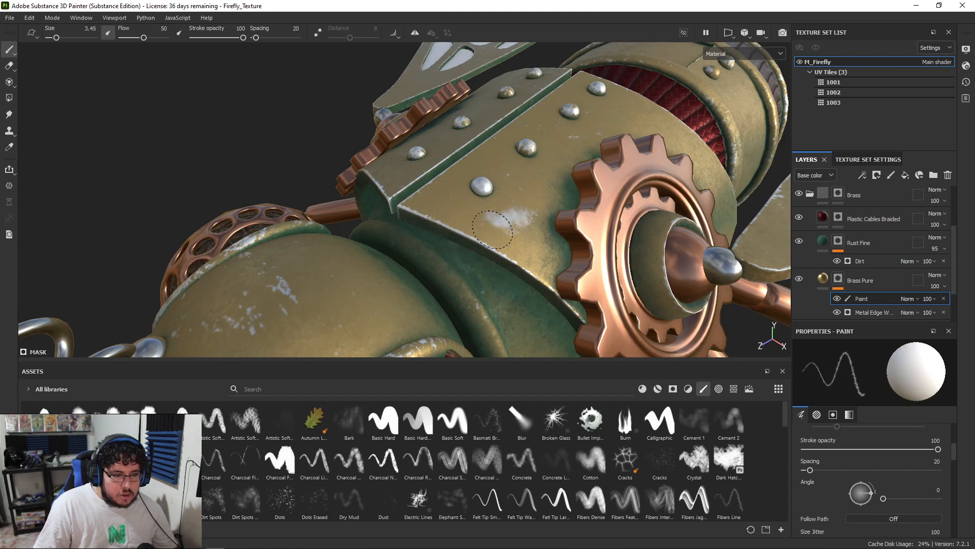
{"action": "mouse_move", "coordinate": [516, 229]}
{"action": "left_mouse_down", "text": "alt"}
{"action": "mouse_move", "coordinate": [562, 259]}
{"action": "mouse_move", "coordinate": [446, 203]}
{"action": "mouse_move", "coordinate": [422, 228]}
{"action": "left_mouse_up", "text": "alt"}
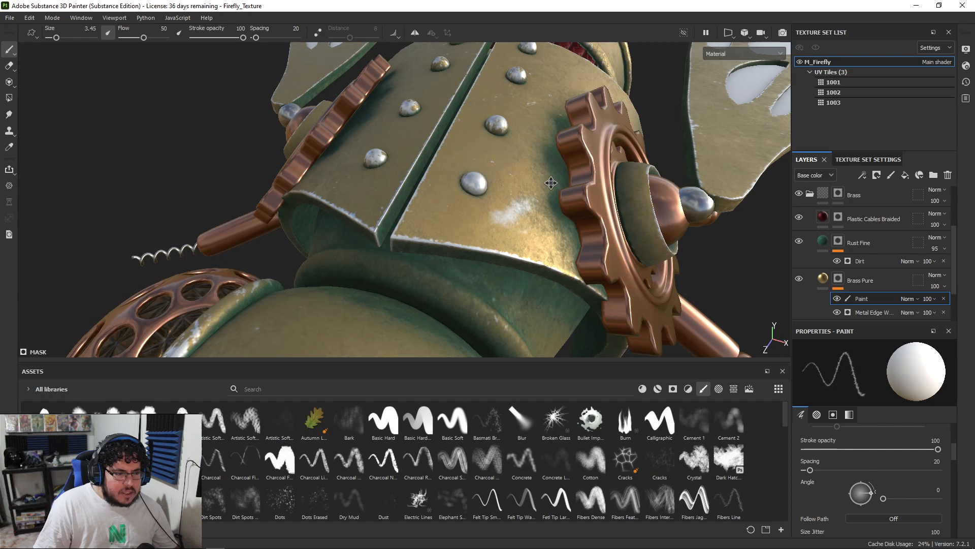
{"action": "scroll", "coordinate": [397, 244], "scroll_direction": "up", "scroll_amount": 3}
{"action": "left_click_drag", "start_coordinate": [404, 252], "coordinate": [407, 256]}
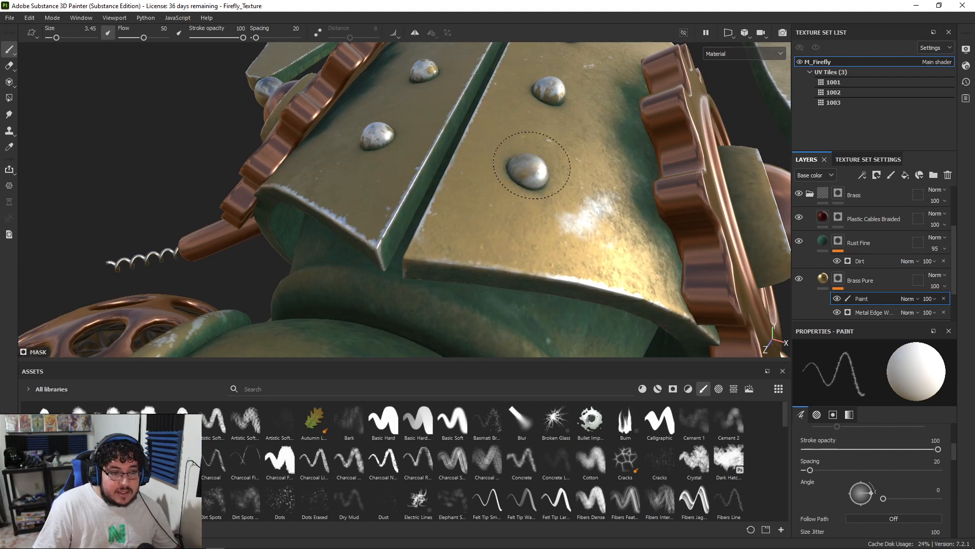
{"action": "mouse_move", "coordinate": [576, 170]}
{"action": "left_mouse_down"}
{"action": "mouse_move", "coordinate": [587, 179]}
{"action": "mouse_move", "coordinate": [207, 113]}
{"action": "mouse_move", "coordinate": [299, 148]}
{"action": "left_mouse_up"}
{"action": "left_click_drag", "start_coordinate": [525, 183], "coordinate": [426, 198], "text": "alt"}
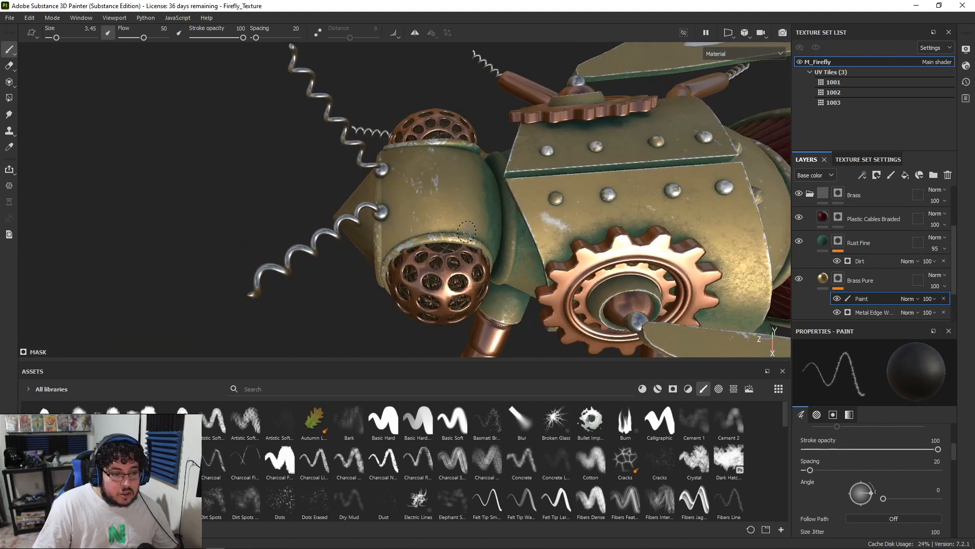
Step: Paint a worn aluminium patch on the head beside the eye at brush size 8.15, and reduce the brush size to 4.31
{"action": "key", "text": "bracketright"}
{"action": "key", "text": "bracketright"}
{"action": "key", "text": "bracketright"}
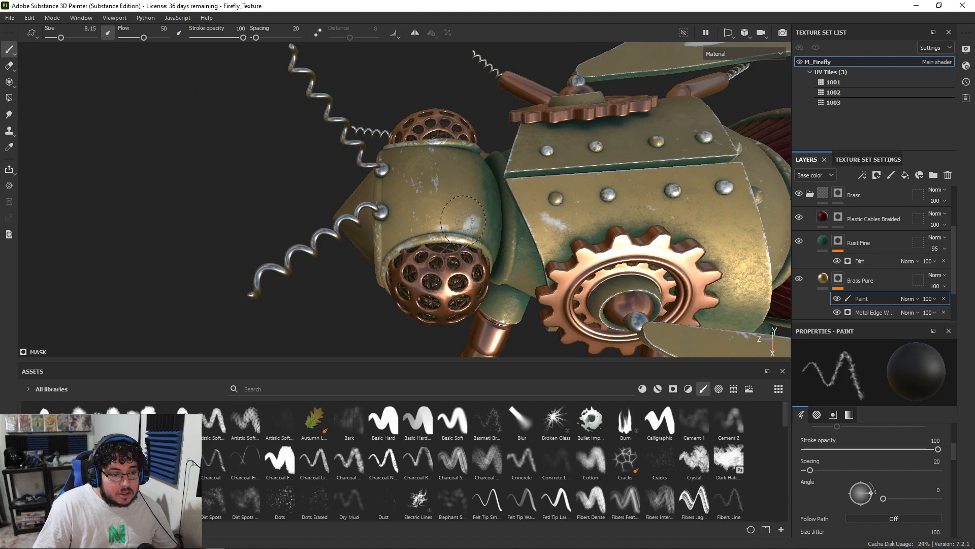
{"action": "left_click_drag", "start_coordinate": [478, 221], "coordinate": [447, 216], "text": "alt"}
{"action": "key", "text": "bracketleft"}
{"action": "key", "text": "bracketleft"}
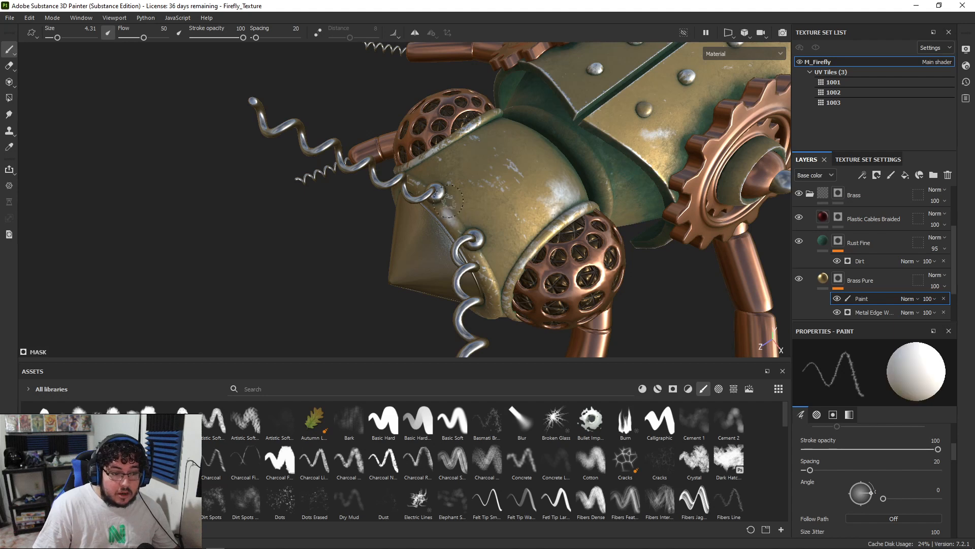
{"action": "left_click_drag", "start_coordinate": [456, 180], "coordinate": [442, 185], "text": "alt"}
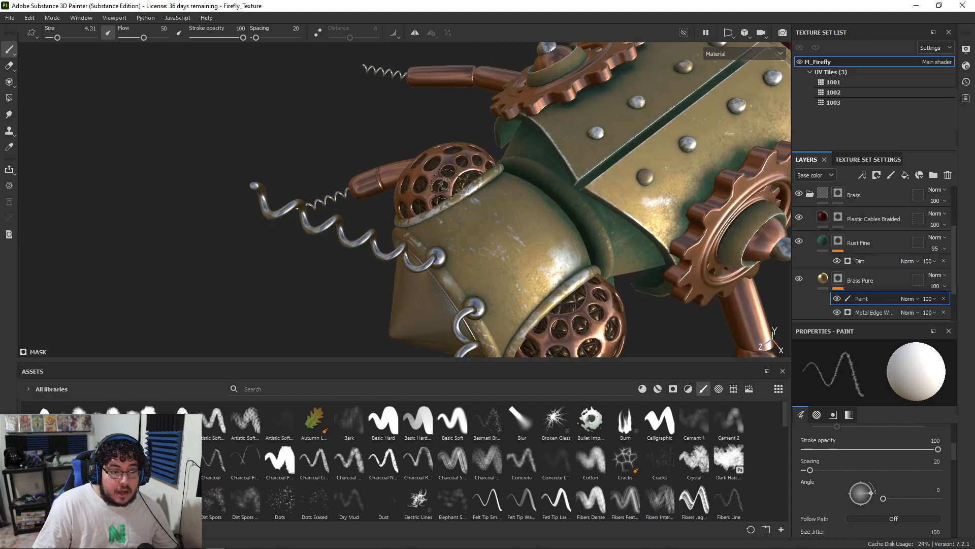
Step: Paint a worn patch on the left wing's outer edge in the Brass Pure mask with a brush size of about 7
{"action": "right_click_drag", "start_coordinate": [463, 220], "coordinate": [268, 130], "text": "alt"}
{"action": "middle_click_drag", "start_coordinate": [635, 195], "coordinate": [203, 236], "text": "alt"}
{"action": "mouse_move", "coordinate": [635, 244]}
{"action": "right_mouse_down", "text": "alt"}
{"action": "mouse_move", "coordinate": [542, 219]}
{"action": "mouse_move", "coordinate": [463, 260]}
{"action": "right_mouse_up", "text": "alt"}
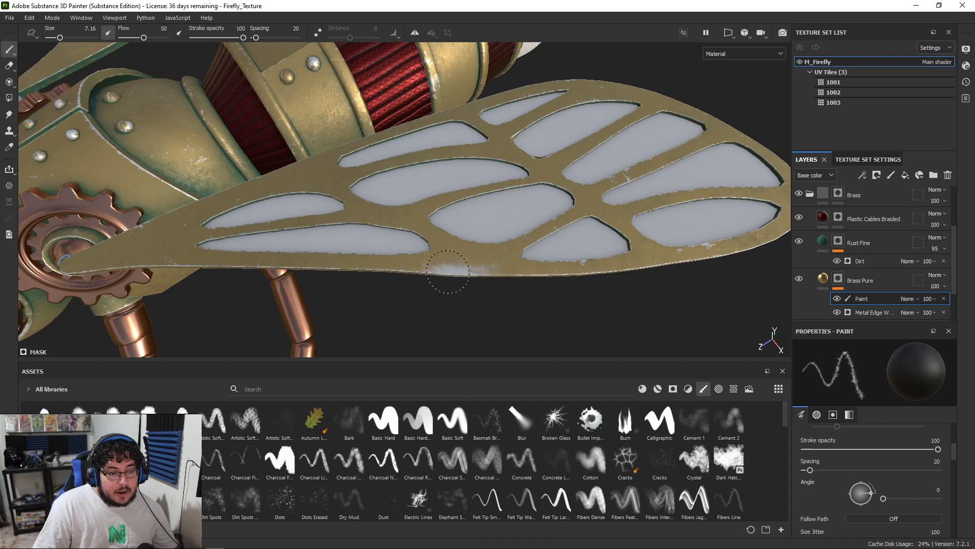
Step: Enlarge the brush to 17.8 and paint worn patches in black around the left wing's tip on the Brass Pure mask
{"action": "mouse_move", "coordinate": [488, 261]}
{"action": "left_mouse_down", "text": "alt"}
{"action": "mouse_move", "coordinate": [557, 202]}
{"action": "mouse_move", "coordinate": [642, 246]}
{"action": "mouse_move", "coordinate": [220, 268]}
{"action": "mouse_move", "coordinate": [467, 267]}
{"action": "mouse_move", "coordinate": [315, 269]}
{"action": "left_mouse_up", "text": "alt"}
{"action": "right_click_drag", "start_coordinate": [315, 269], "coordinate": [330, 269], "text": "ctrl"}
{"action": "mouse_move", "coordinate": [330, 269]}
{"action": "left_mouse_down", "text": "alt"}
{"action": "mouse_move", "coordinate": [370, 224]}
{"action": "mouse_move", "coordinate": [459, 295]}
{"action": "left_mouse_up", "text": "alt"}
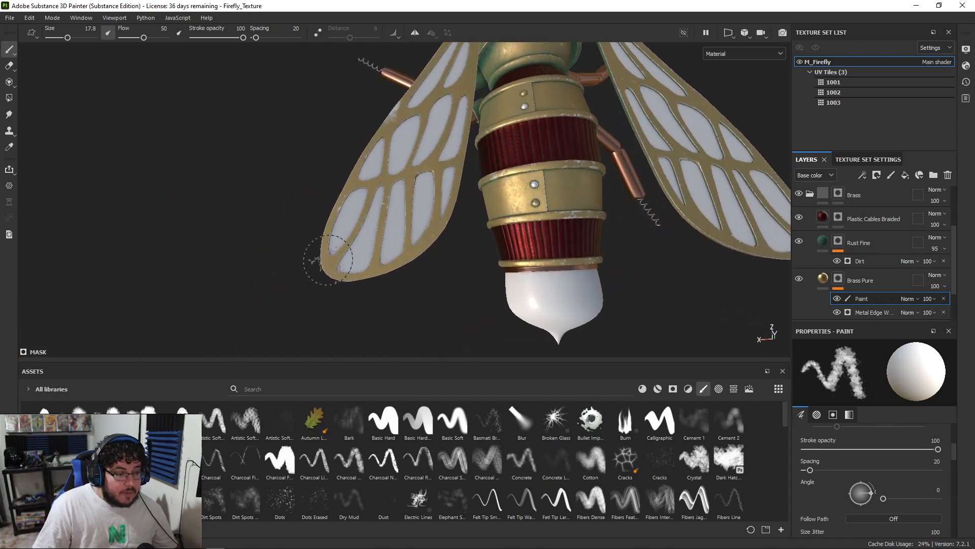
{"action": "key", "text": "x"}
{"action": "left_click_drag", "start_coordinate": [324, 260], "coordinate": [321, 263]}
{"action": "key", "text": "x"}
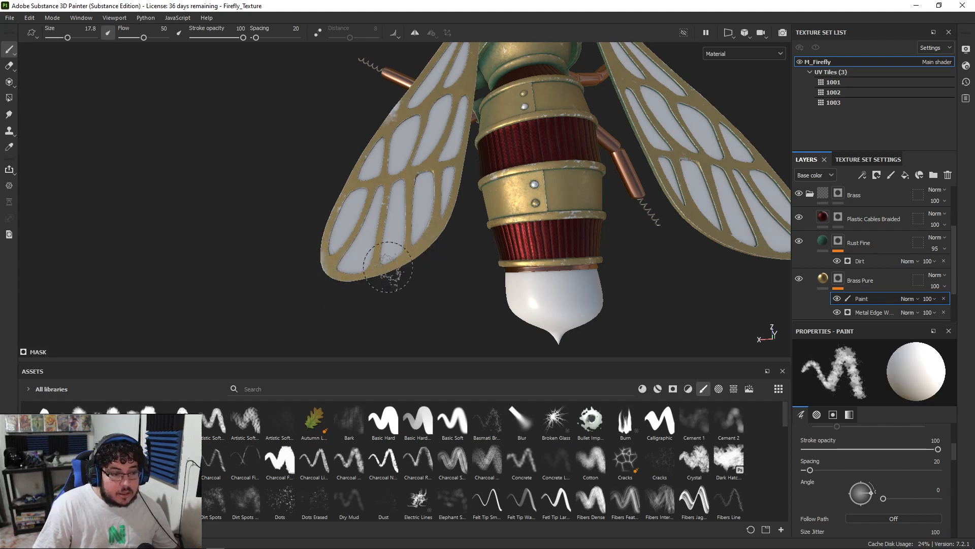
{"action": "key", "text": "x"}
{"action": "left_click_drag", "start_coordinate": [366, 278], "coordinate": [409, 246]}
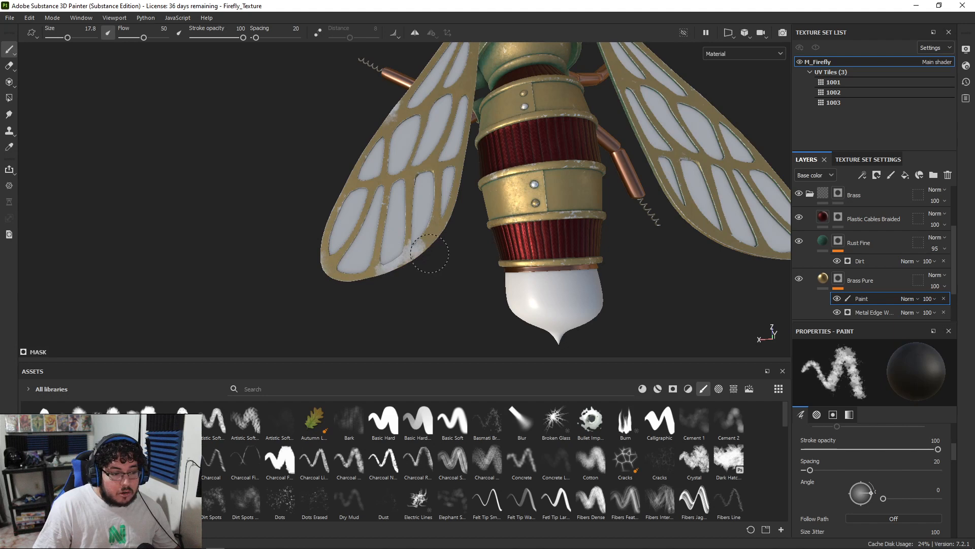
{"action": "key", "text": "x"}
{"action": "key", "text": "x"}
{"action": "left_click_drag", "start_coordinate": [354, 270], "coordinate": [338, 283]}
{"action": "key", "text": "x"}
Step: Paint worn patches in black along the right wing's edge and tip on the Brass Pure mask
{"action": "middle_click_drag", "start_coordinate": [426, 236], "coordinate": [307, 277], "text": "alt"}
{"action": "left_click_drag", "start_coordinate": [308, 276], "coordinate": [655, 262], "text": "alt"}
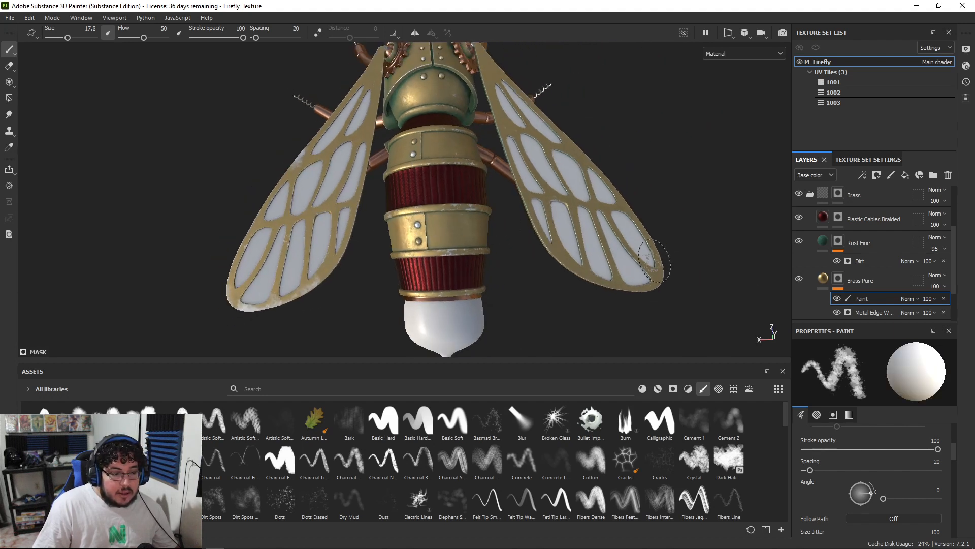
{"action": "key", "text": "x"}
{"action": "mouse_move", "coordinate": [581, 272]}
{"action": "left_mouse_down"}
{"action": "mouse_move", "coordinate": [554, 241]}
{"action": "mouse_move", "coordinate": [564, 257]}
{"action": "left_mouse_up"}
{"action": "key", "text": "x"}
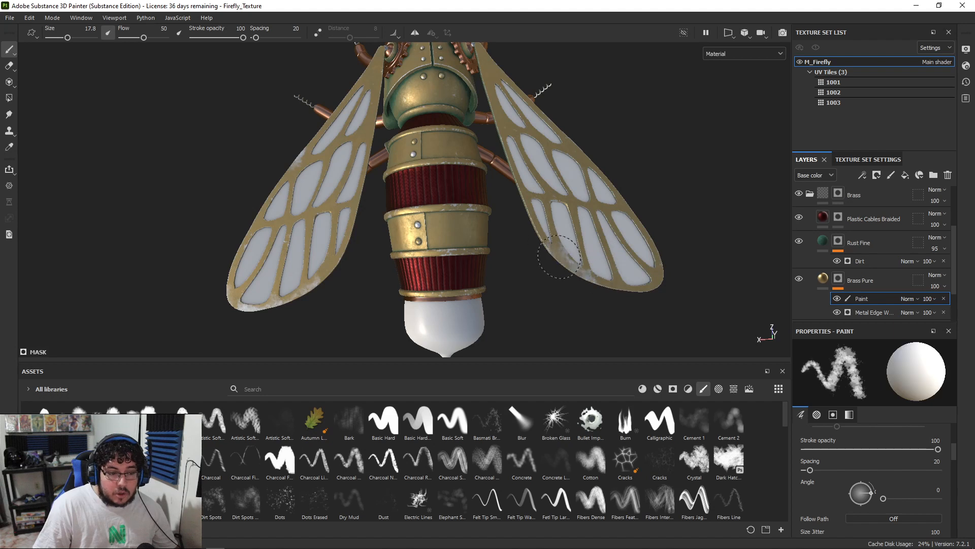
{"action": "key", "text": "x"}
{"action": "mouse_move", "coordinate": [660, 267]}
{"action": "left_mouse_down"}
{"action": "mouse_move", "coordinate": [642, 282]}
{"action": "mouse_move", "coordinate": [516, 261]}
{"action": "mouse_move", "coordinate": [289, 168]}
{"action": "mouse_move", "coordinate": [294, 212]}
{"action": "left_mouse_up"}
{"action": "key", "text": "x"}
Step: Set the brush size to about 23 and paint worn patches on the underside of the thorax in the Brass Pure mask
{"action": "middle_click_drag", "start_coordinate": [718, 280], "coordinate": [459, 287], "text": "alt"}
{"action": "left_click_drag", "start_coordinate": [459, 288], "coordinate": [496, 261], "text": "alt"}
{"action": "mouse_move", "coordinate": [350, 258]}
{"action": "left_mouse_down", "text": "alt"}
{"action": "mouse_move", "coordinate": [412, 265]}
{"action": "mouse_move", "coordinate": [388, 203]}
{"action": "left_mouse_up", "text": "alt"}
{"action": "right_click_drag", "start_coordinate": [388, 203], "coordinate": [375, 203], "text": "ctrl"}
{"action": "right_click_drag", "start_coordinate": [385, 167], "coordinate": [385, 127], "text": "alt"}
{"action": "mouse_move", "coordinate": [385, 127]}
{"action": "left_mouse_down", "text": "alt"}
{"action": "mouse_move", "coordinate": [335, 189]}
{"action": "mouse_move", "coordinate": [368, 205]}
{"action": "left_mouse_up", "text": "alt"}
{"action": "right_click_drag", "start_coordinate": [436, 207], "coordinate": [439, 206], "text": "ctrl"}
{"action": "left_click_drag", "start_coordinate": [435, 207], "coordinate": [350, 200], "text": "alt"}
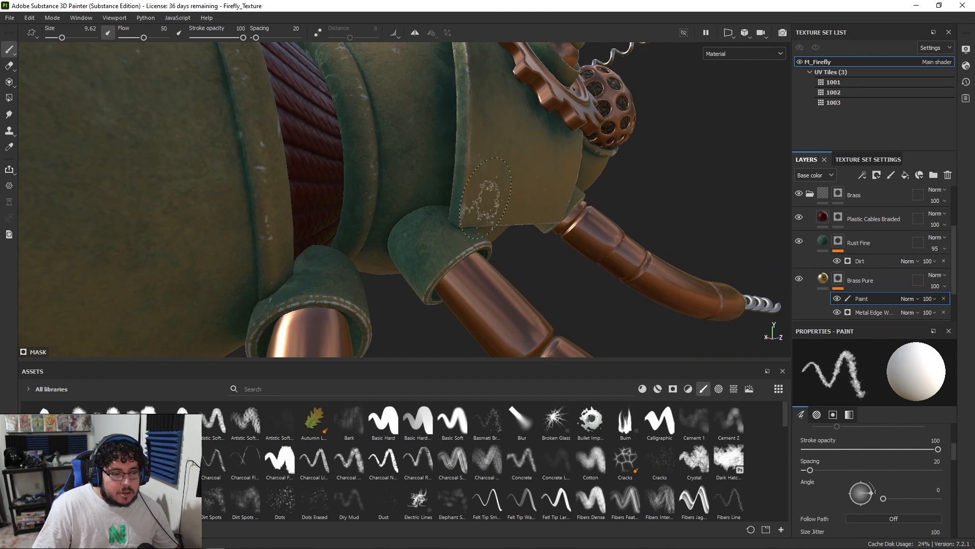
{"action": "left_click_drag", "start_coordinate": [466, 265], "coordinate": [467, 153], "text": "alt"}
{"action": "left_click_drag", "start_coordinate": [406, 195], "coordinate": [384, 137], "text": "alt"}
{"action": "right_click_drag", "start_coordinate": [383, 153], "coordinate": [288, 204], "text": "alt"}
{"action": "left_click_drag", "start_coordinate": [287, 204], "coordinate": [396, 213], "text": "alt"}
{"action": "right_click_drag", "start_coordinate": [396, 214], "coordinate": [432, 232], "text": "alt"}
{"action": "mouse_move", "coordinate": [432, 232]}
{"action": "left_mouse_down", "text": "alt"}
{"action": "mouse_move", "coordinate": [468, 179]}
{"action": "mouse_move", "coordinate": [382, 135]}
{"action": "left_mouse_up", "text": "alt"}
{"action": "right_click_drag", "start_coordinate": [382, 135], "coordinate": [401, 135], "text": "ctrl"}
{"action": "mouse_move", "coordinate": [420, 163]}
{"action": "left_mouse_down"}
{"action": "mouse_move", "coordinate": [404, 129]}
{"action": "mouse_move", "coordinate": [412, 133]}
{"action": "mouse_move", "coordinate": [407, 158]}
{"action": "mouse_move", "coordinate": [333, 195]}
{"action": "left_mouse_up"}
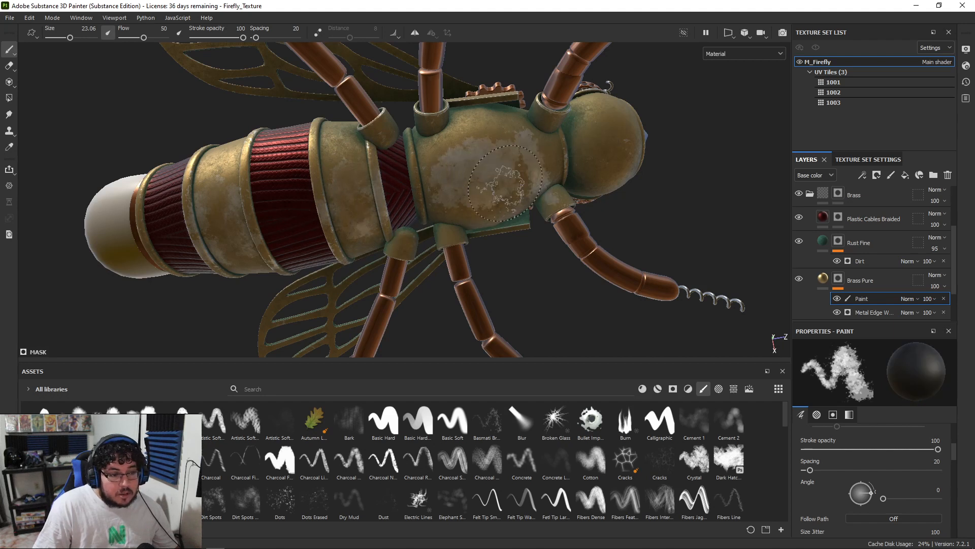
{"action": "left_click_drag", "start_coordinate": [506, 183], "coordinate": [461, 192]}
Step: Paint worn patches on the lower sides of the abdomen's brass bands
{"action": "mouse_move", "coordinate": [556, 176]}
{"action": "left_mouse_down", "text": "alt"}
{"action": "mouse_move", "coordinate": [507, 173]}
{"action": "mouse_move", "coordinate": [528, 145]}
{"action": "mouse_move", "coordinate": [514, 128]}
{"action": "mouse_move", "coordinate": [510, 160]}
{"action": "mouse_move", "coordinate": [538, 136]}
{"action": "mouse_move", "coordinate": [578, 148]}
{"action": "mouse_move", "coordinate": [432, 150]}
{"action": "mouse_move", "coordinate": [335, 238]}
{"action": "left_mouse_up", "text": "alt"}
{"action": "scroll", "coordinate": [333, 246], "scroll_direction": "up", "scroll_amount": 5}
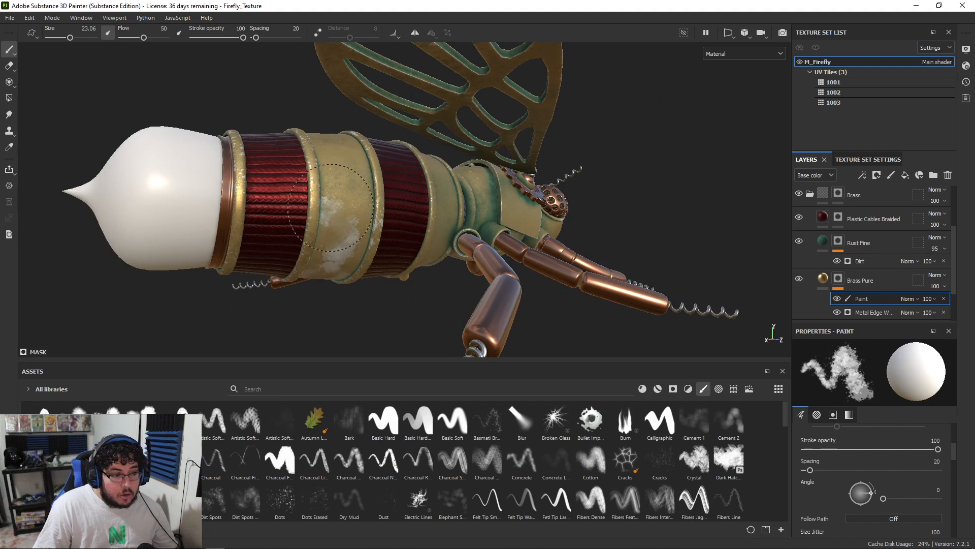
{"action": "left_click_drag", "start_coordinate": [344, 250], "coordinate": [315, 243], "text": "alt"}
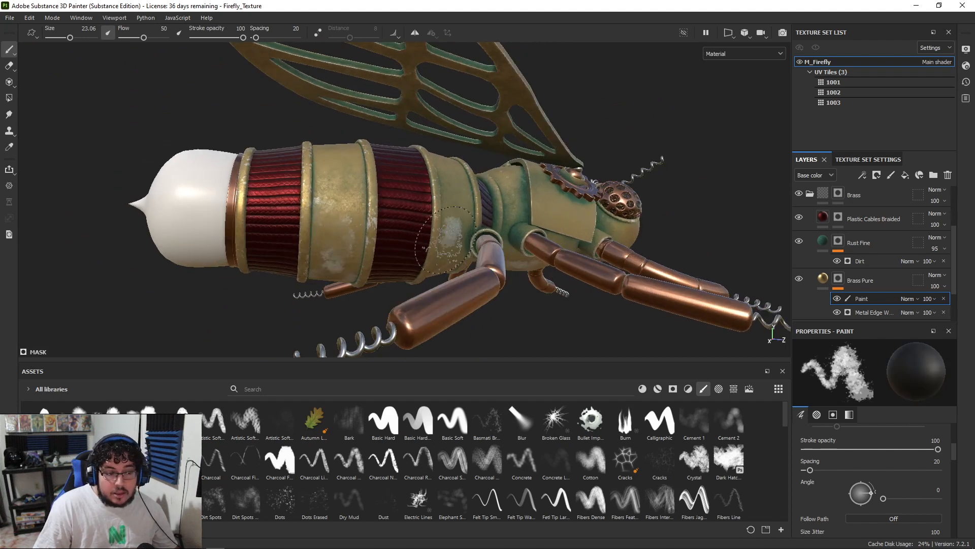
{"action": "mouse_move", "coordinate": [445, 250]}
{"action": "left_mouse_down", "text": "alt"}
{"action": "mouse_move", "coordinate": [350, 256]}
{"action": "mouse_move", "coordinate": [599, 332]}
{"action": "mouse_move", "coordinate": [676, 277]}
{"action": "mouse_move", "coordinate": [584, 289]}
{"action": "left_mouse_up", "text": "alt"}
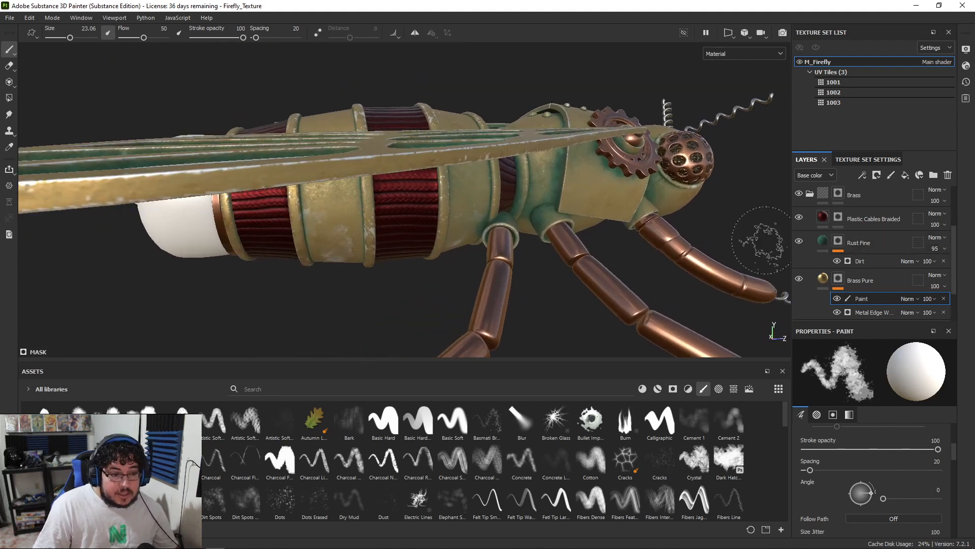
Step: Add a paint effect to the green Rust Fine layer's mask and choose the Dirt Brushed brush
{"action": "key", "text": "f"}
{"action": "left_click", "coordinate": [842, 243]}
{"action": "right_click", "coordinate": [842, 242]}
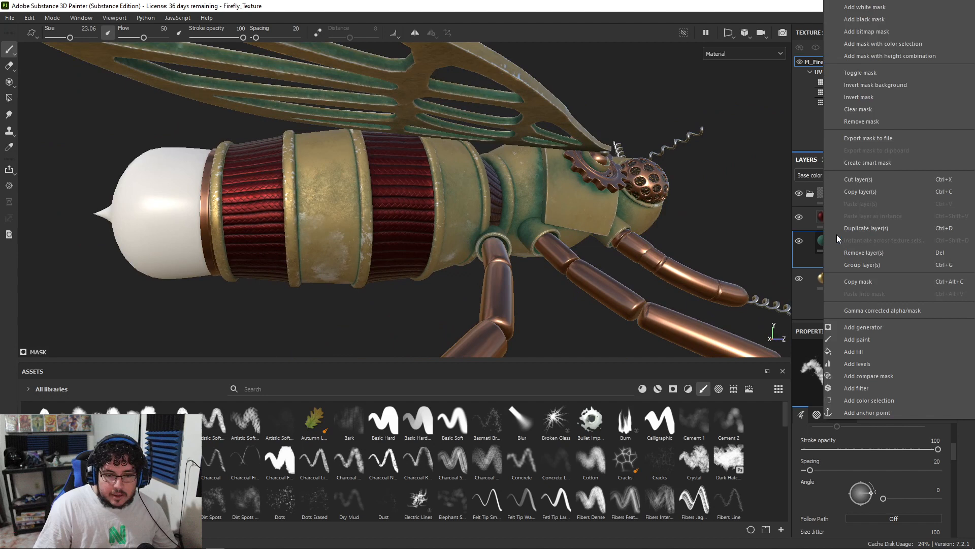
{"action": "left_click", "coordinate": [859, 339]}
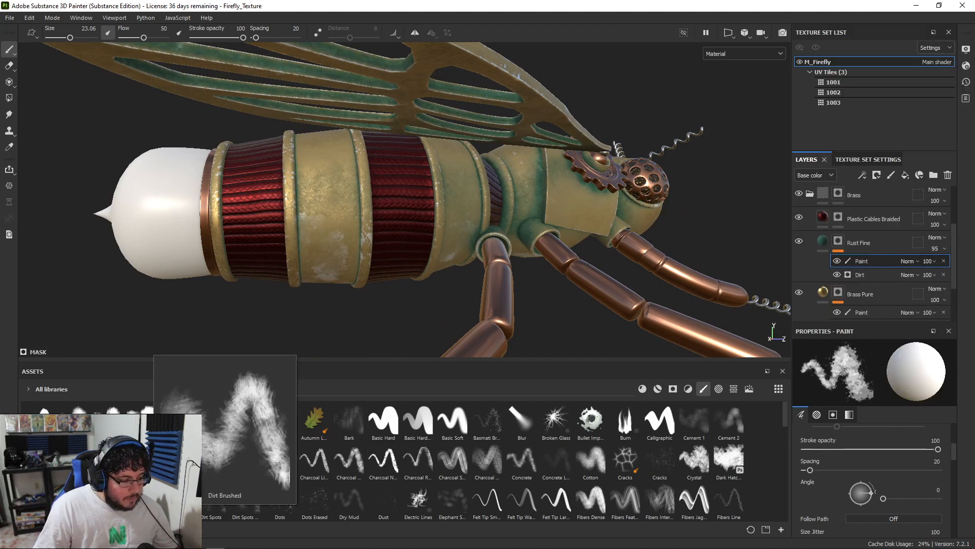
{"action": "left_click", "coordinate": [146, 502]}
Step: Brush out patches of green rust in black around the waist and rear thorax with a brush size of 23.74
{"action": "scroll", "coordinate": [543, 266], "scroll_direction": "up", "scroll_amount": 5}
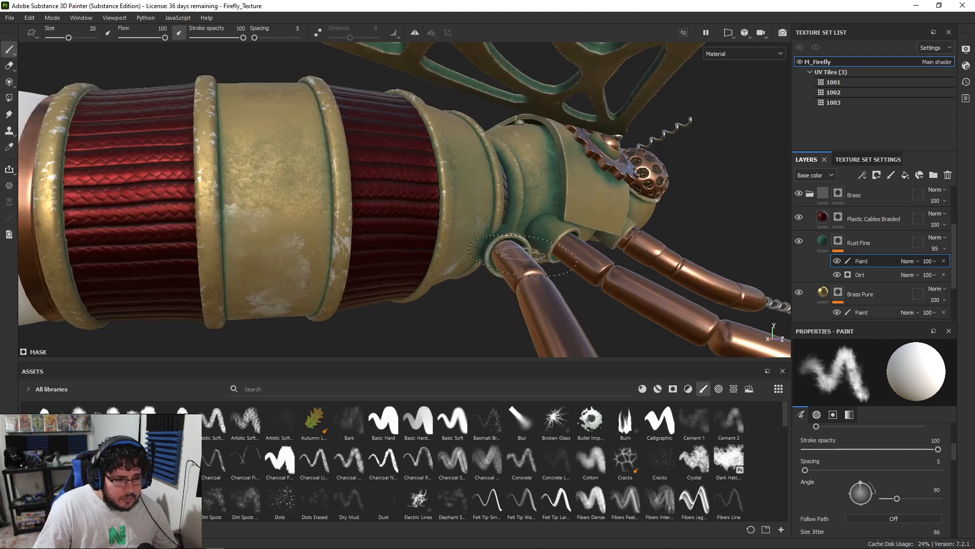
{"action": "scroll", "coordinate": [514, 239], "scroll_direction": "up", "scroll_amount": 3}
{"action": "mouse_move", "coordinate": [487, 231]}
{"action": "right_mouse_down", "text": "ctrl"}
{"action": "mouse_move", "coordinate": [464, 241]}
{"action": "mouse_move", "coordinate": [479, 237]}
{"action": "right_mouse_up", "text": "ctrl"}
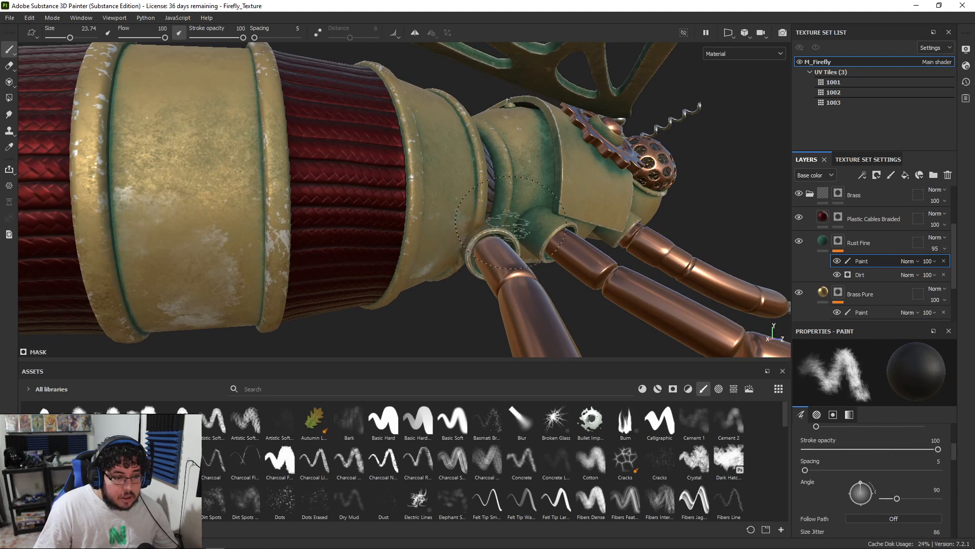
{"action": "left_click_drag", "start_coordinate": [511, 224], "coordinate": [480, 260], "text": "alt"}
{"action": "mouse_move", "coordinate": [535, 177]}
{"action": "left_mouse_down"}
{"action": "mouse_move", "coordinate": [554, 167]}
{"action": "mouse_move", "coordinate": [536, 157]}
{"action": "mouse_move", "coordinate": [516, 170]}
{"action": "mouse_move", "coordinate": [523, 193]}
{"action": "left_mouse_up"}
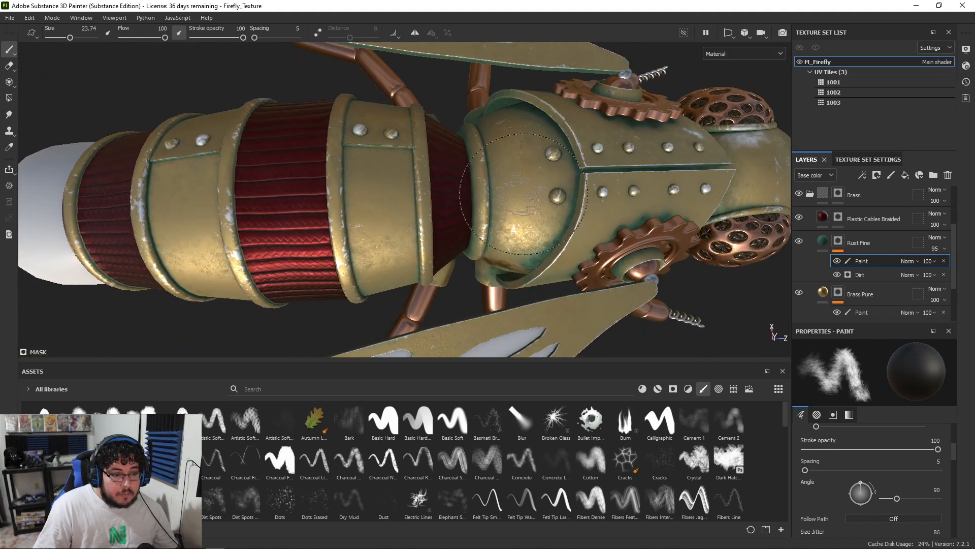
{"action": "mouse_move", "coordinate": [506, 231]}
{"action": "left_mouse_down", "text": "alt"}
{"action": "mouse_move", "coordinate": [540, 217]}
{"action": "mouse_move", "coordinate": [512, 232]}
{"action": "left_mouse_up", "text": "alt"}
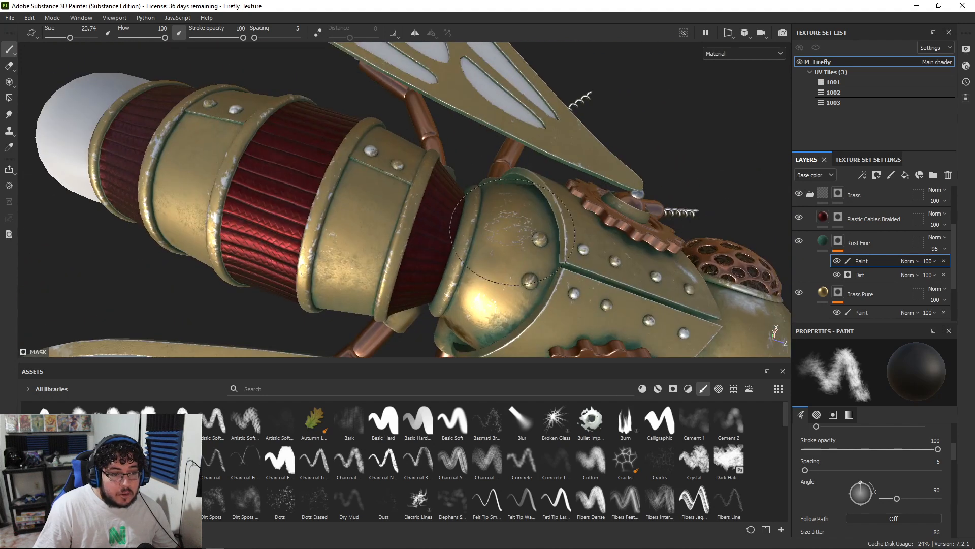
Step: Brush out more green rust on the head and thorax plates, using brush sizes from 16.26 to 25.52
{"action": "mouse_move", "coordinate": [369, 150]}
{"action": "left_mouse_down", "text": "alt"}
{"action": "mouse_move", "coordinate": [325, 193]}
{"action": "mouse_move", "coordinate": [348, 182]}
{"action": "left_mouse_up", "text": "alt"}
{"action": "left_click_drag", "start_coordinate": [414, 206], "coordinate": [46, 168], "text": "alt"}
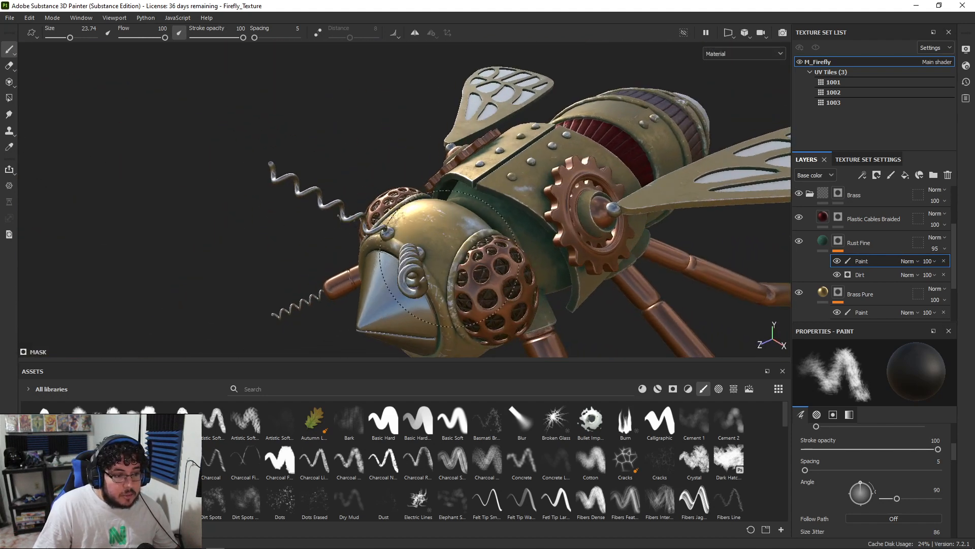
{"action": "left_click_drag", "start_coordinate": [537, 189], "coordinate": [379, 100], "text": "alt"}
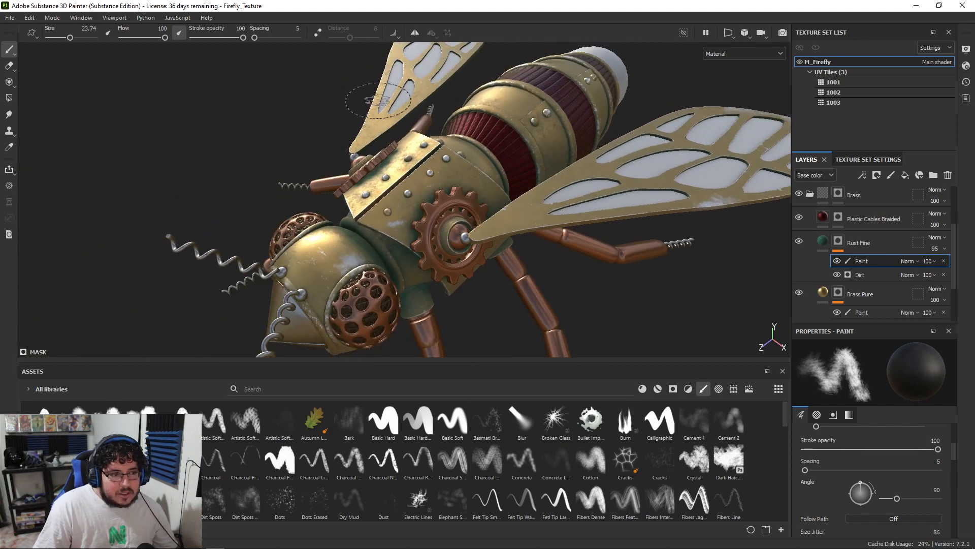
{"action": "right_click_drag", "start_coordinate": [376, 123], "coordinate": [368, 122], "text": "ctrl"}
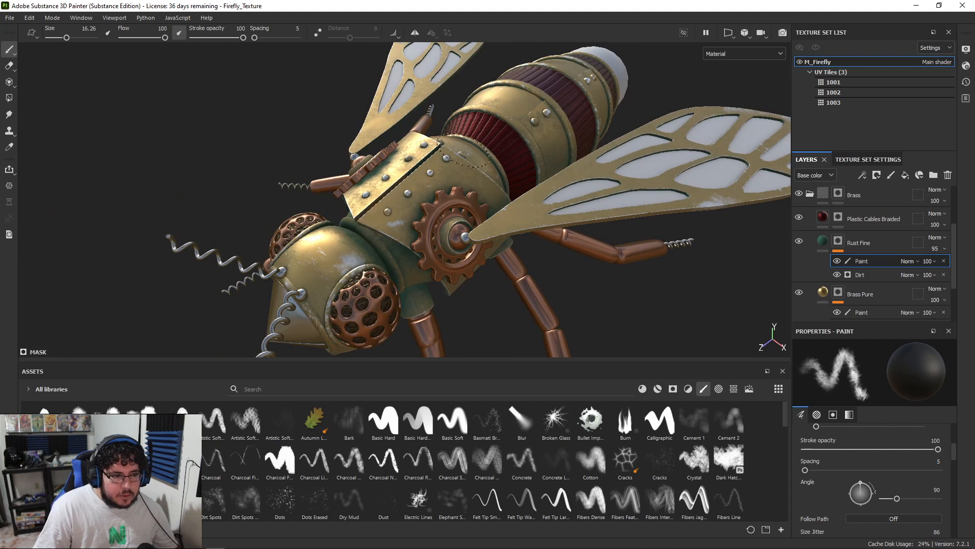
{"action": "left_click_drag", "start_coordinate": [465, 185], "coordinate": [482, 160], "text": "alt"}
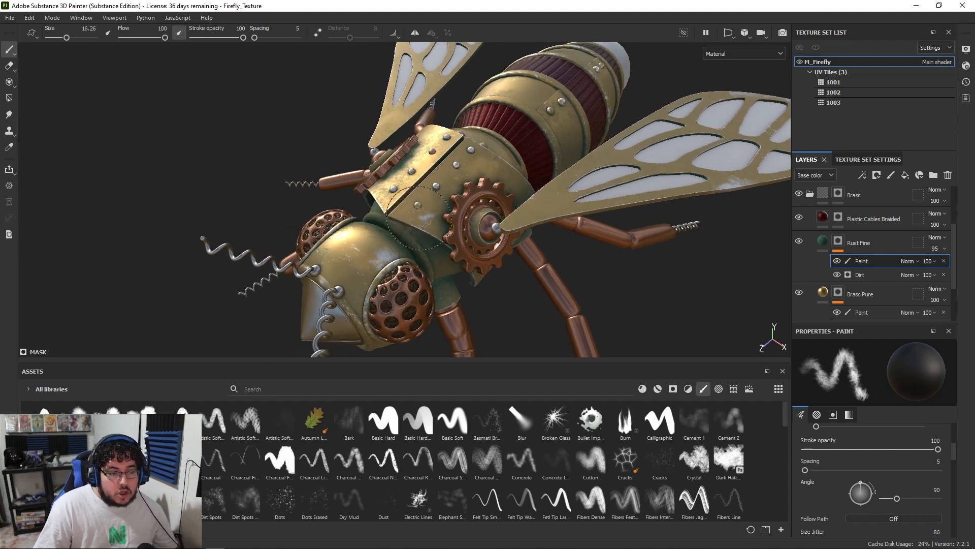
{"action": "mouse_move", "coordinate": [482, 160]}
{"action": "left_mouse_down", "text": "alt"}
{"action": "mouse_move", "coordinate": [536, 236]}
{"action": "mouse_move", "coordinate": [451, 211]}
{"action": "mouse_move", "coordinate": [432, 253]}
{"action": "left_mouse_up", "text": "alt"}
{"action": "right_click_drag", "start_coordinate": [431, 254], "coordinate": [447, 282], "text": "ctrl"}
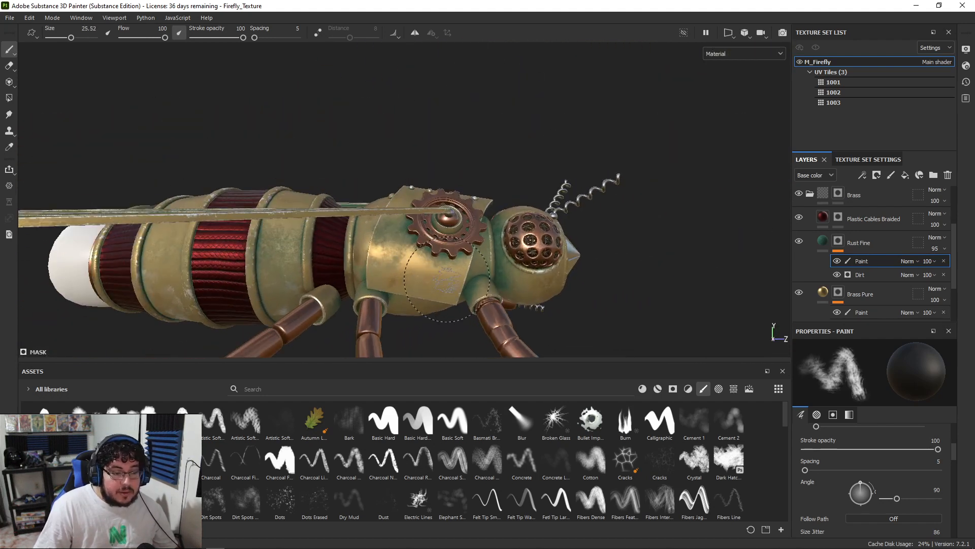
{"action": "left_click_drag", "start_coordinate": [396, 269], "coordinate": [409, 228], "text": "alt"}
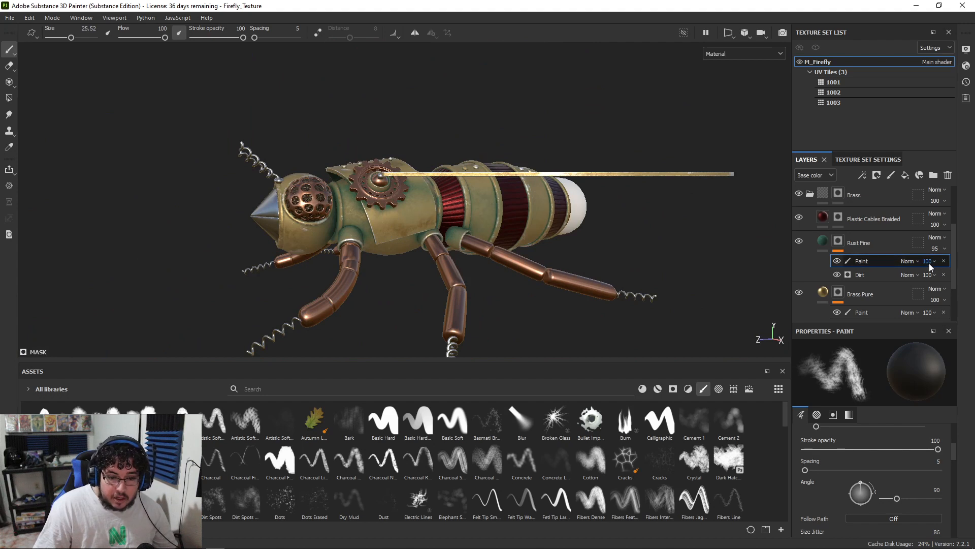
Step: Set the opacity of the paint effect on the green Rust Fine mask to 50
{"action": "left_click_drag", "start_coordinate": [962, 278], "coordinate": [943, 281]}
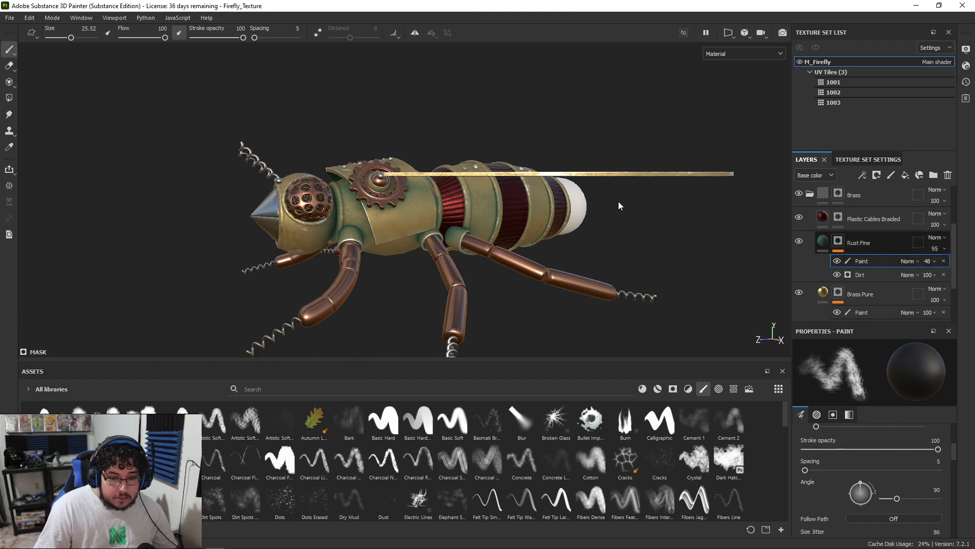
{"action": "left_click_drag", "start_coordinate": [620, 204], "coordinate": [653, 254], "text": "alt"}
{"action": "right_click_drag", "start_coordinate": [652, 254], "coordinate": [567, 192], "text": "alt"}
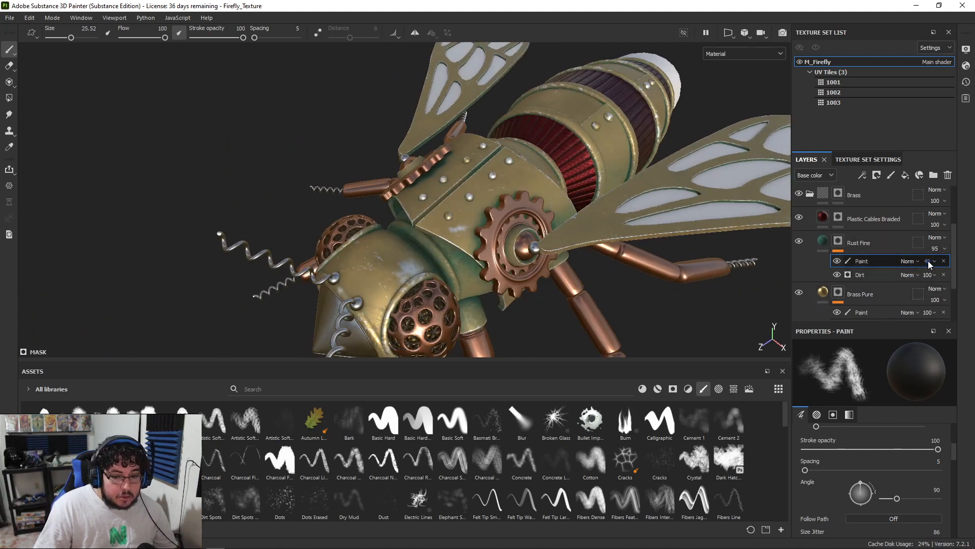
{"action": "left_click_drag", "start_coordinate": [914, 281], "coordinate": [948, 289]}
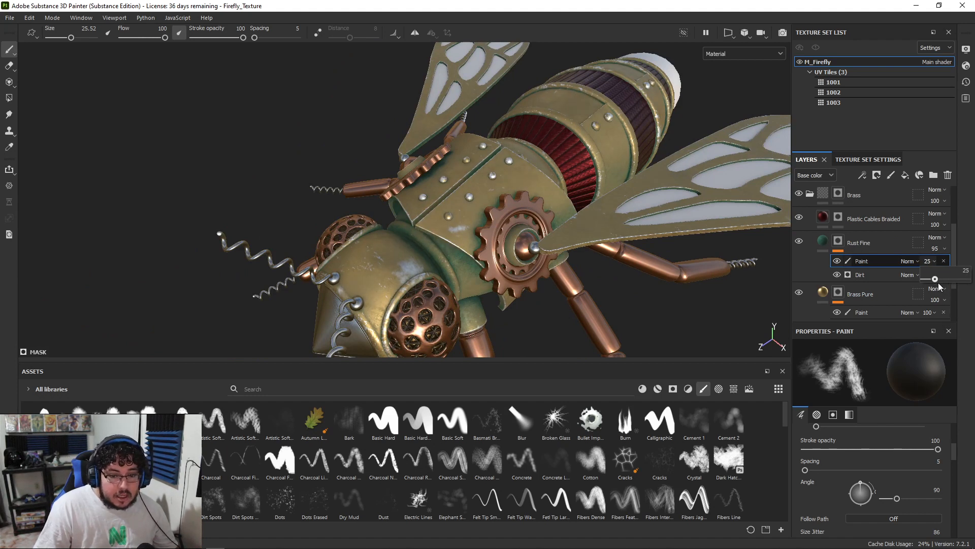
{"action": "left_click_drag", "start_coordinate": [574, 284], "coordinate": [487, 244], "text": "alt"}
{"action": "right_click_drag", "start_coordinate": [487, 244], "coordinate": [374, 235], "text": "alt"}
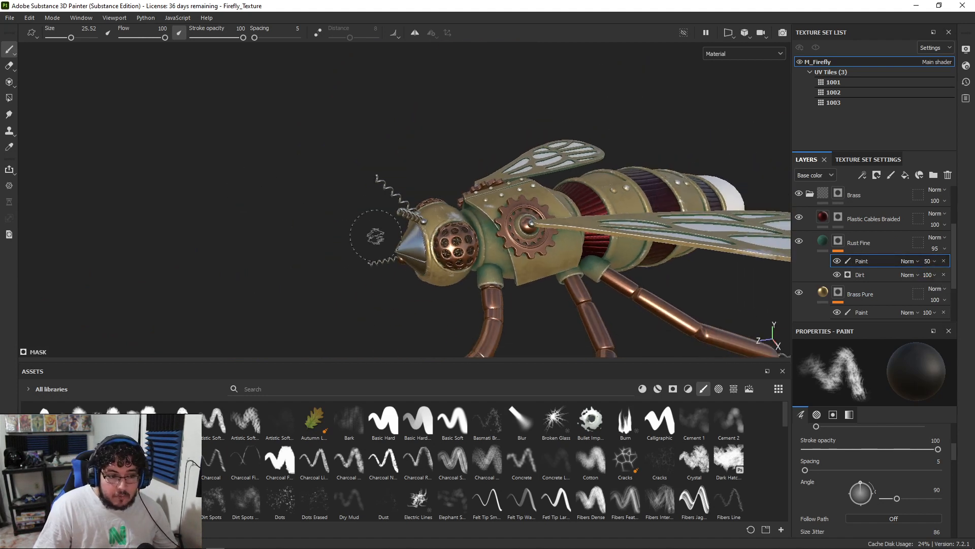
{"action": "middle_click_drag", "start_coordinate": [515, 304], "coordinate": [507, 266], "text": "alt"}
{"action": "mouse_move", "coordinate": [507, 265]}
{"action": "left_mouse_down", "text": "alt"}
{"action": "mouse_move", "coordinate": [568, 243]}
{"action": "mouse_move", "coordinate": [355, 224]}
{"action": "mouse_move", "coordinate": [365, 266]}
{"action": "left_mouse_up", "text": "alt"}
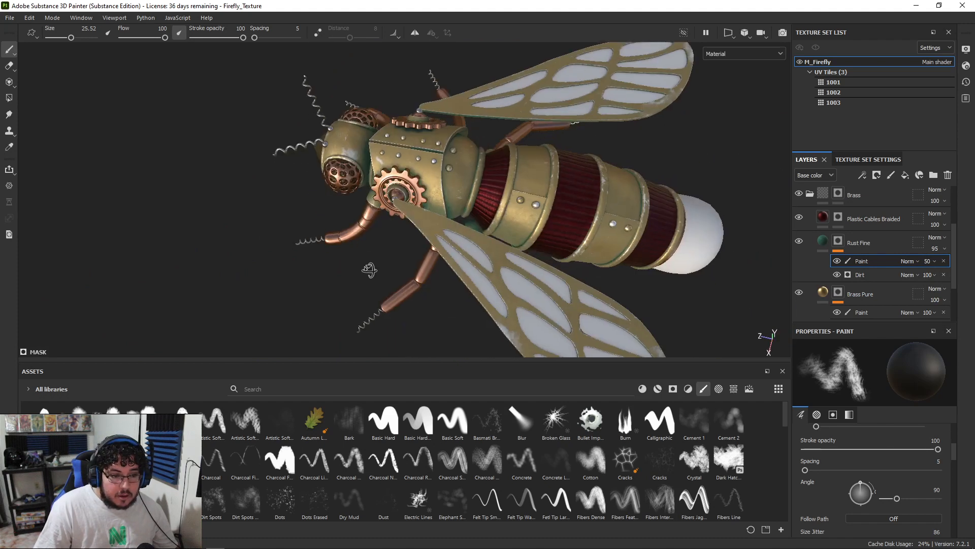
{"action": "right_click_drag", "start_coordinate": [365, 265], "coordinate": [437, 239], "text": "alt"}
{"action": "middle_click_drag", "start_coordinate": [475, 182], "coordinate": [456, 253], "text": "alt"}
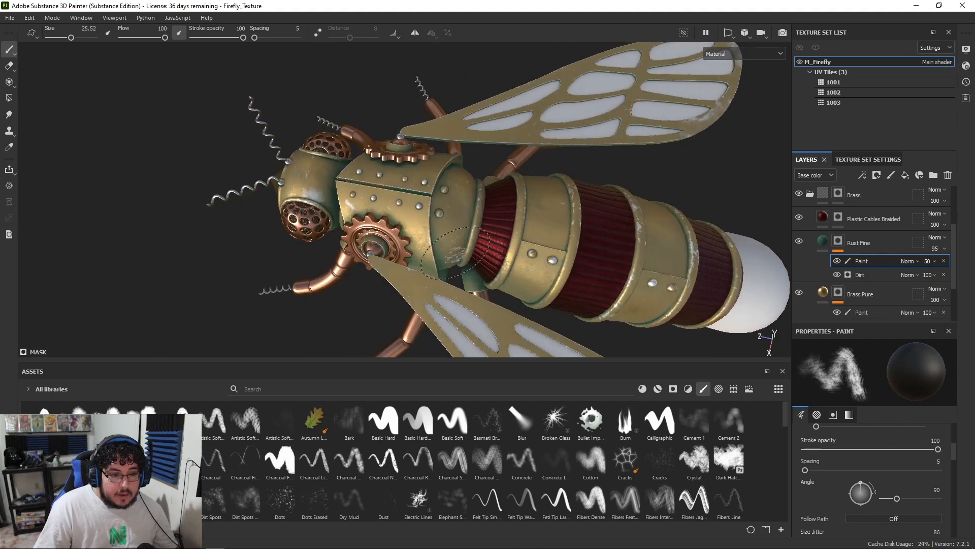
Step: Try the green Rust Fine layer above Plastic Cables Braided, and restore the original layer order
{"action": "left_click", "coordinate": [873, 239]}
{"action": "left_click_drag", "start_coordinate": [873, 217], "coordinate": [873, 278]}
{"action": "left_click_drag", "start_coordinate": [508, 229], "coordinate": [572, 341], "text": "alt"}
{"action": "right_click_drag", "start_coordinate": [572, 340], "coordinate": [561, 263], "text": "alt"}
{"action": "left_click_drag", "start_coordinate": [562, 263], "coordinate": [454, 163], "text": "alt"}
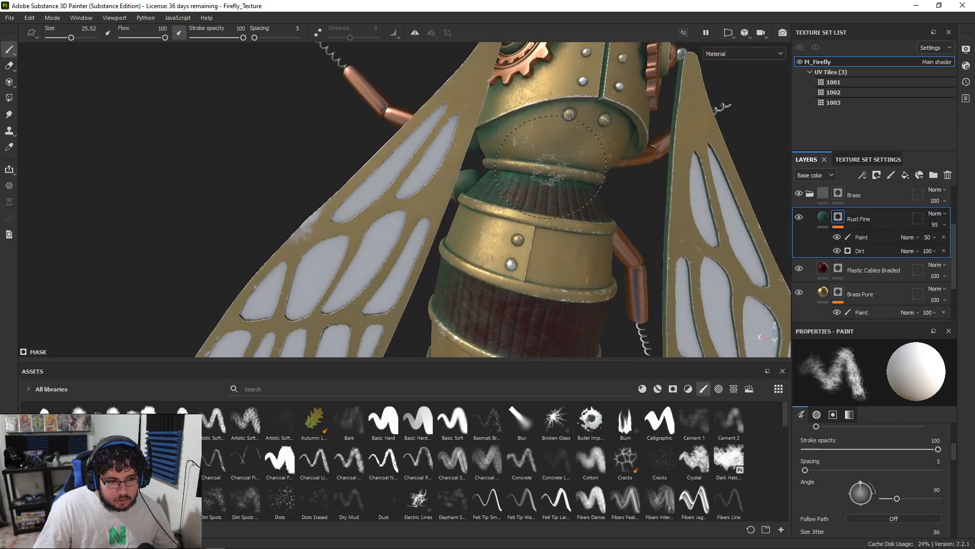
{"action": "left_click_drag", "start_coordinate": [870, 226], "coordinate": [875, 276]}
{"action": "middle_click_drag", "start_coordinate": [577, 204], "coordinate": [541, 163], "text": "alt"}
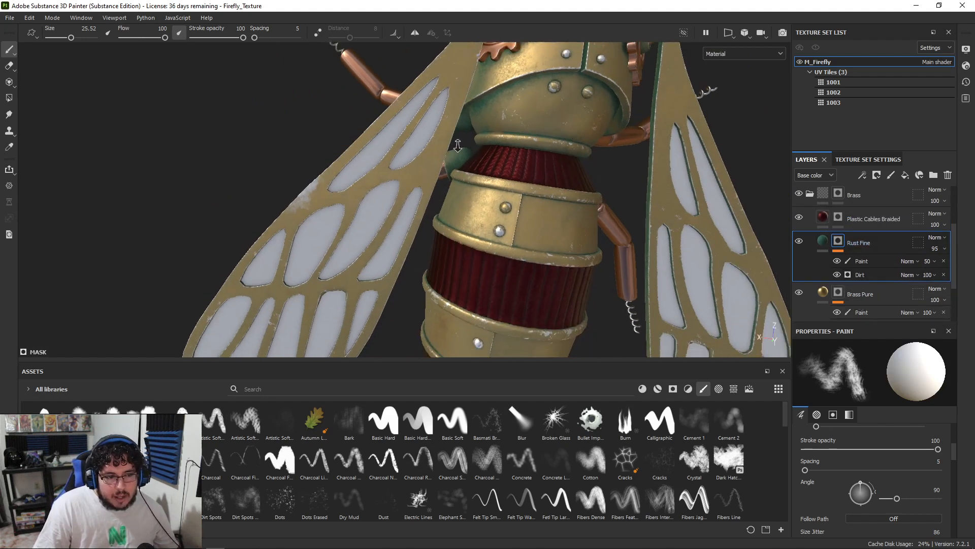
{"action": "right_click_drag", "start_coordinate": [522, 168], "coordinate": [464, 147], "text": "alt"}
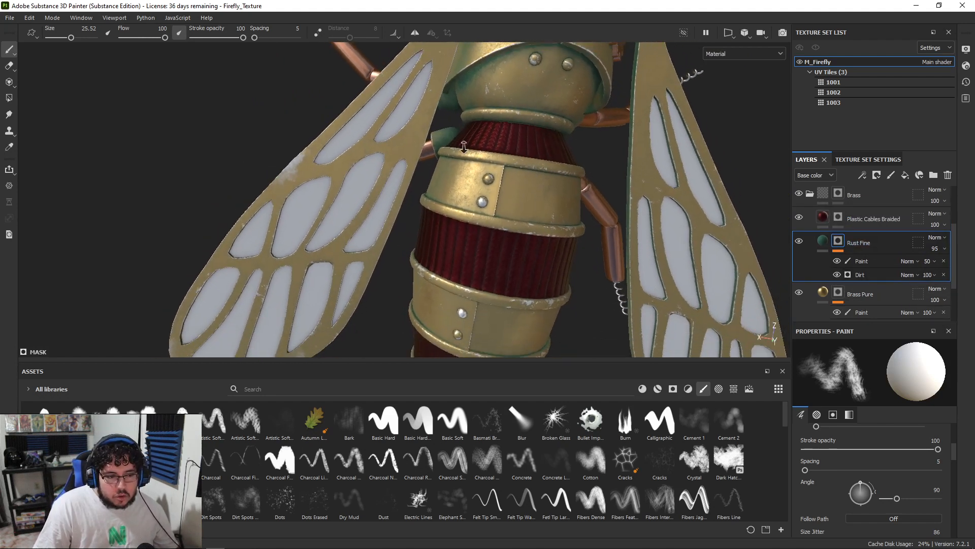
{"action": "mouse_move", "coordinate": [463, 147]}
{"action": "left_mouse_down", "text": "alt"}
{"action": "mouse_move", "coordinate": [261, 142]}
{"action": "mouse_move", "coordinate": [574, 223]}
{"action": "mouse_move", "coordinate": [655, 207]}
{"action": "left_mouse_up", "text": "alt"}
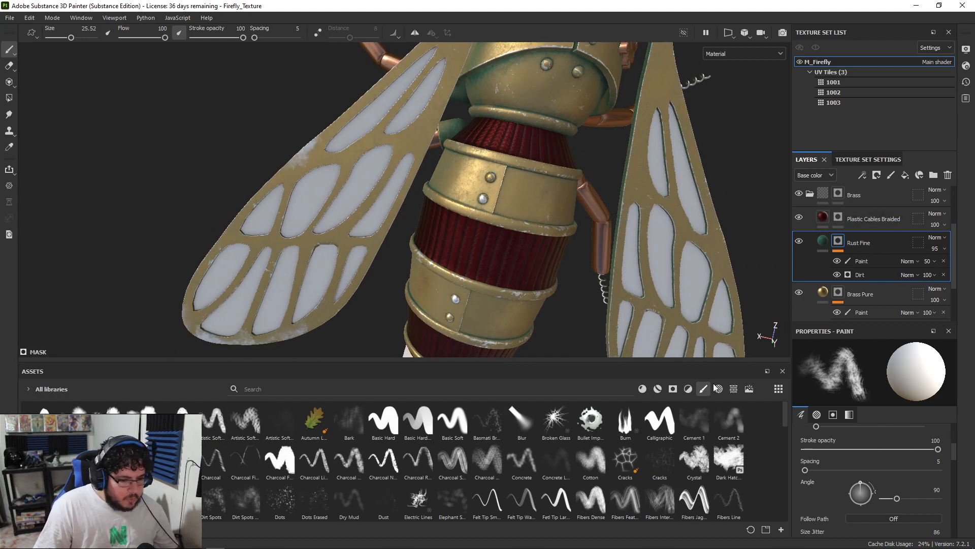
Step: Add the Rust Fine material from the assets as a new layer above Plastic Cables Braided in the Brass folder
{"action": "left_click", "coordinate": [642, 389]}
{"action": "scroll", "coordinate": [457, 468], "scroll_direction": "down", "scroll_amount": 5}
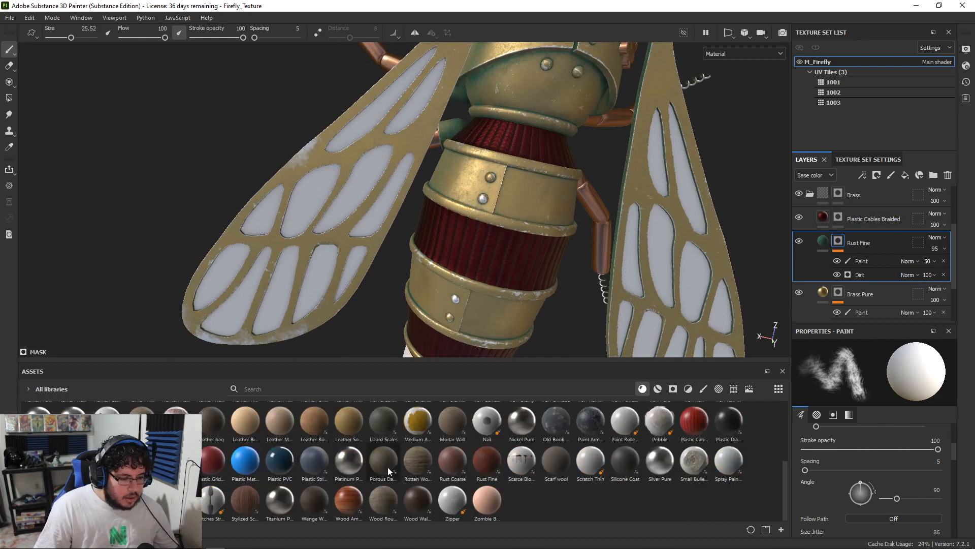
{"action": "left_click_drag", "start_coordinate": [487, 469], "coordinate": [861, 255]}
{"action": "left_click_drag", "start_coordinate": [774, 244], "coordinate": [630, 188], "text": "alt"}
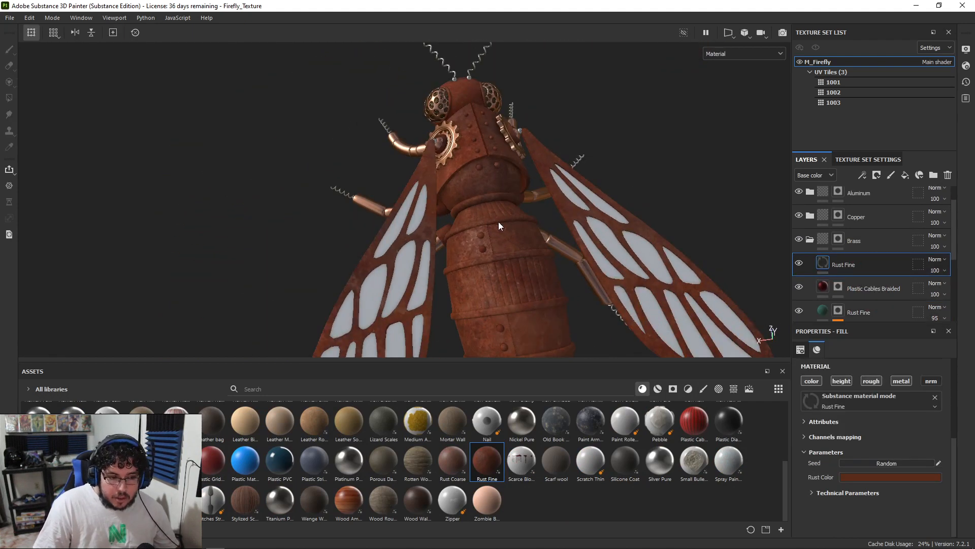
Step: Give the top Rust Fine layer in the Brass folder a black mask and paste the Plastic Cables Braided layer's mask into it
{"action": "left_click_drag", "start_coordinate": [498, 225], "coordinate": [681, 261], "text": "alt"}
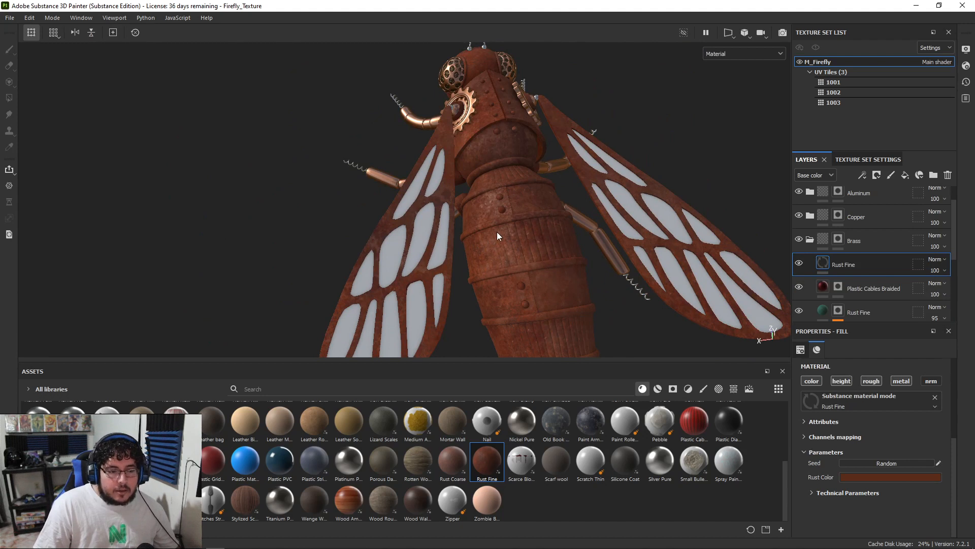
{"action": "left_click", "coordinate": [839, 288]}
{"action": "right_click", "coordinate": [839, 286]}
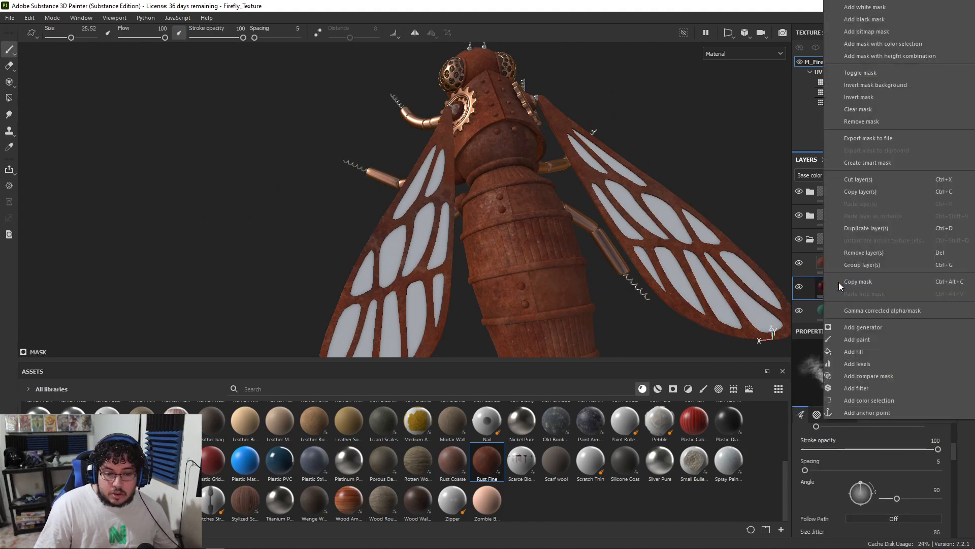
{"action": "left_click", "coordinate": [848, 281]}
{"action": "left_click", "coordinate": [839, 268]}
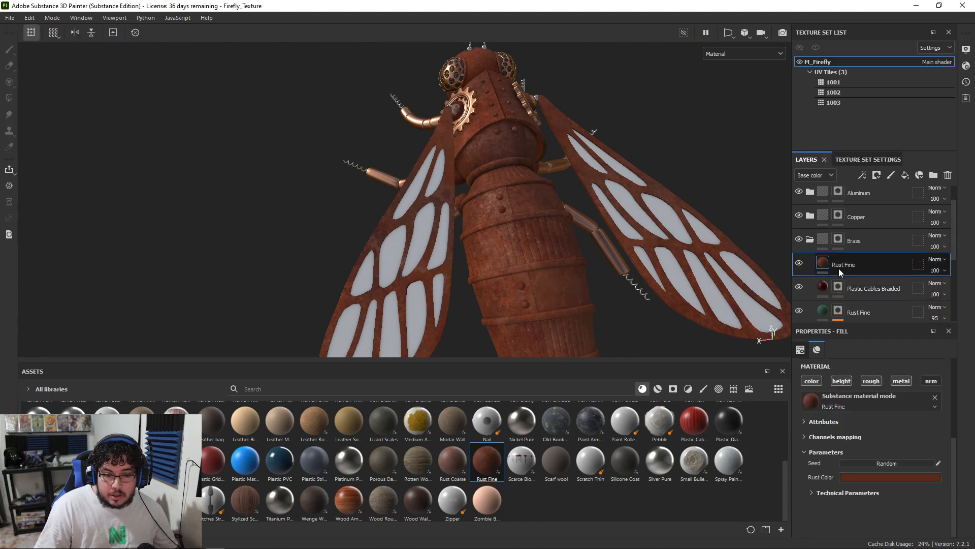
{"action": "right_click", "coordinate": [839, 268]}
{"action": "left_click", "coordinate": [864, 20]}
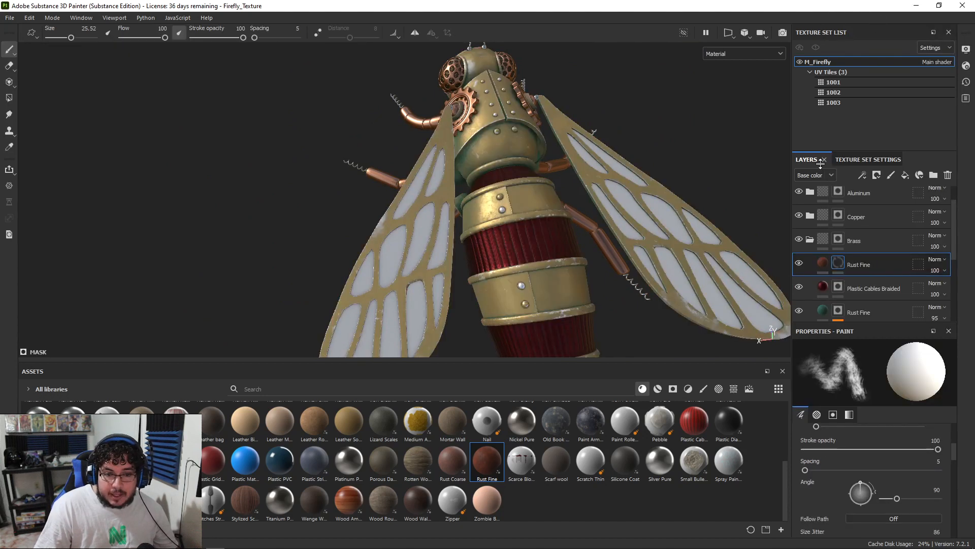
{"action": "right_click", "coordinate": [841, 263]}
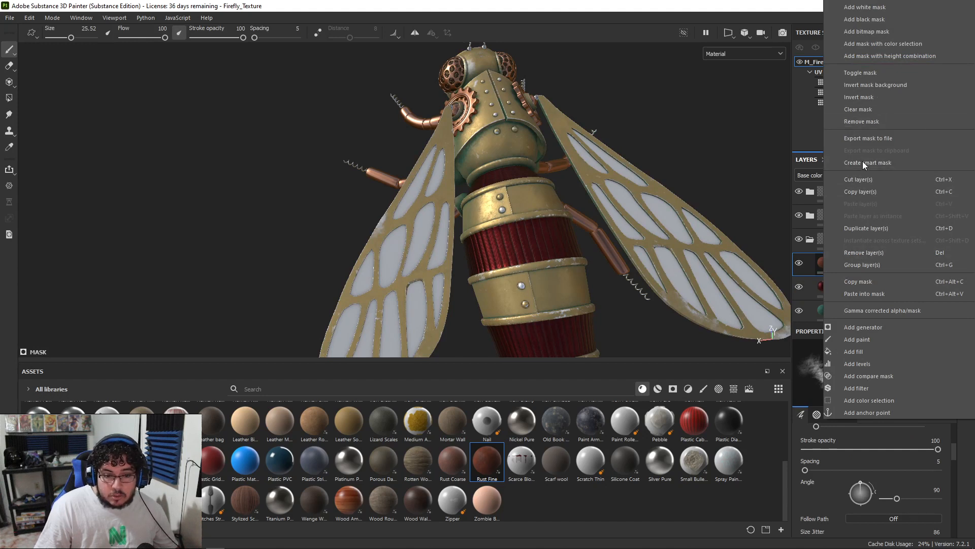
{"action": "left_click", "coordinate": [866, 294]}
{"action": "left_click_drag", "start_coordinate": [762, 249], "coordinate": [718, 246], "text": "alt"}
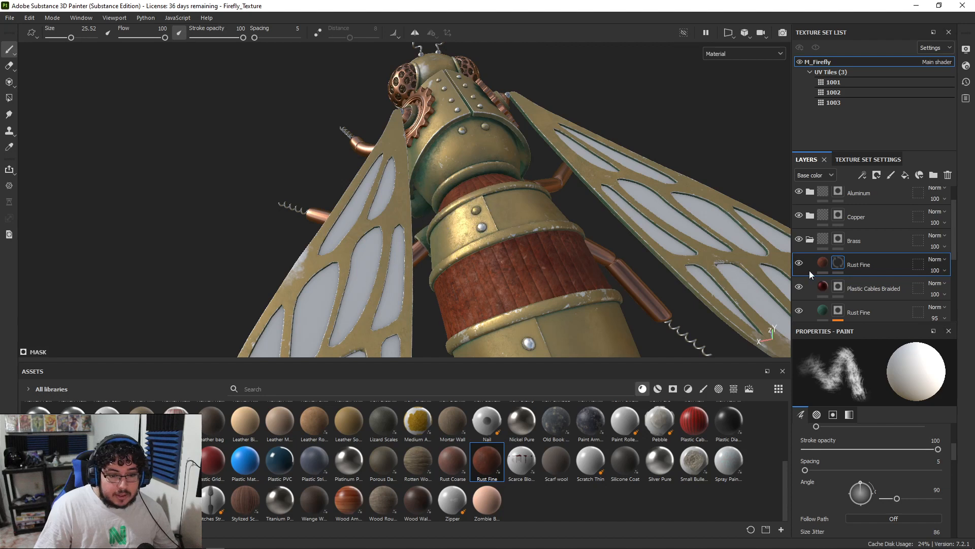
Step: Add a Dirt generator to the top Rust Fine layer's mask and set its blend mode to Multiply
{"action": "right_click", "coordinate": [835, 262]}
{"action": "left_click", "coordinate": [858, 327]}
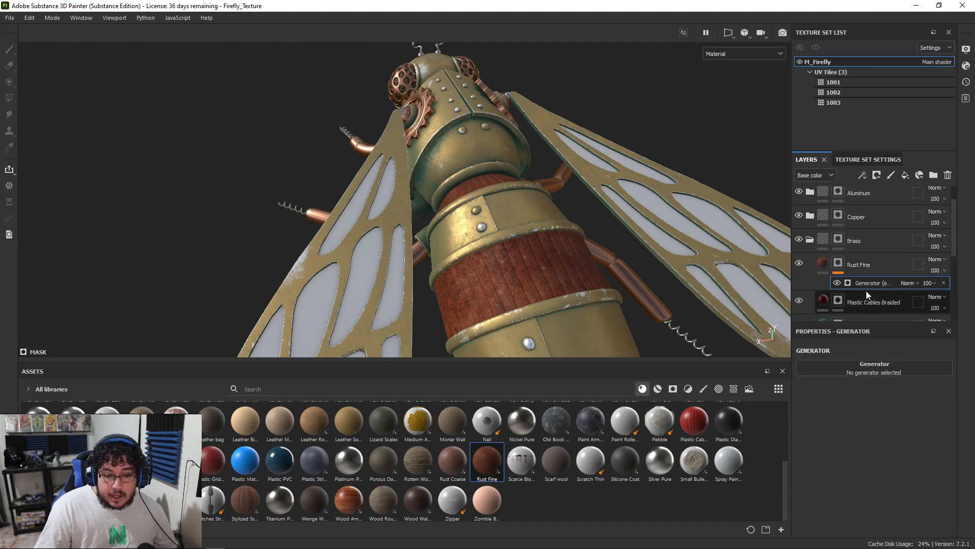
{"action": "left_click", "coordinate": [857, 365]}
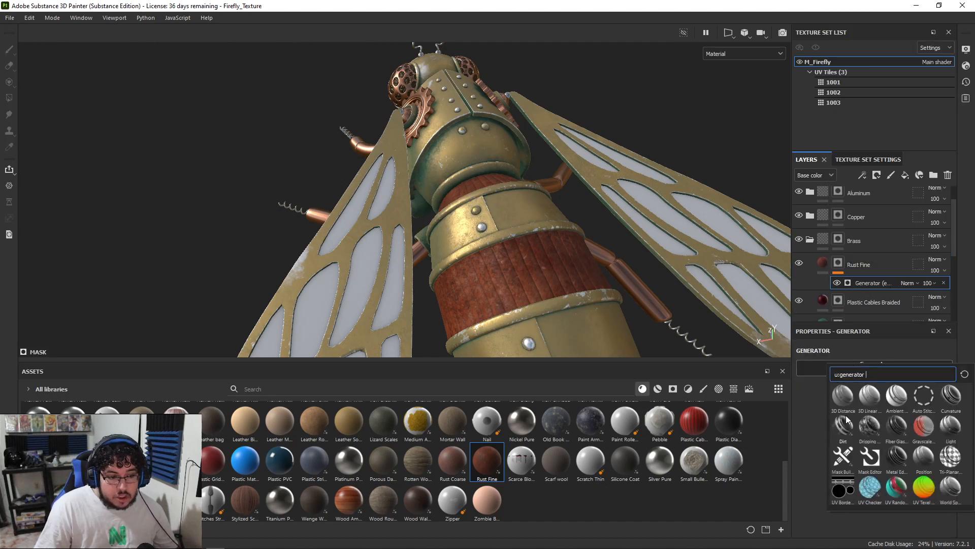
{"action": "left_click", "coordinate": [851, 423]}
{"action": "left_click_drag", "start_coordinate": [573, 239], "coordinate": [630, 261], "text": "alt"}
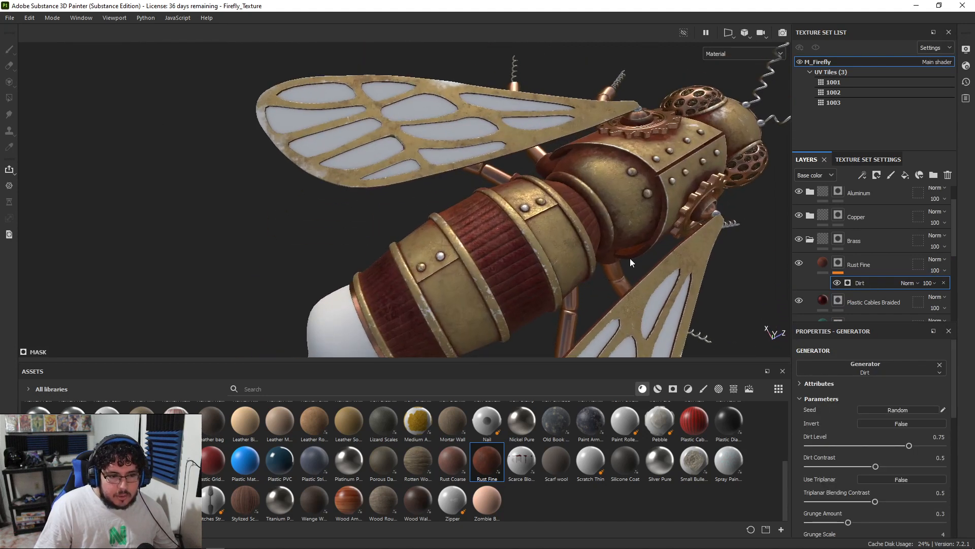
{"action": "left_click", "coordinate": [908, 282]}
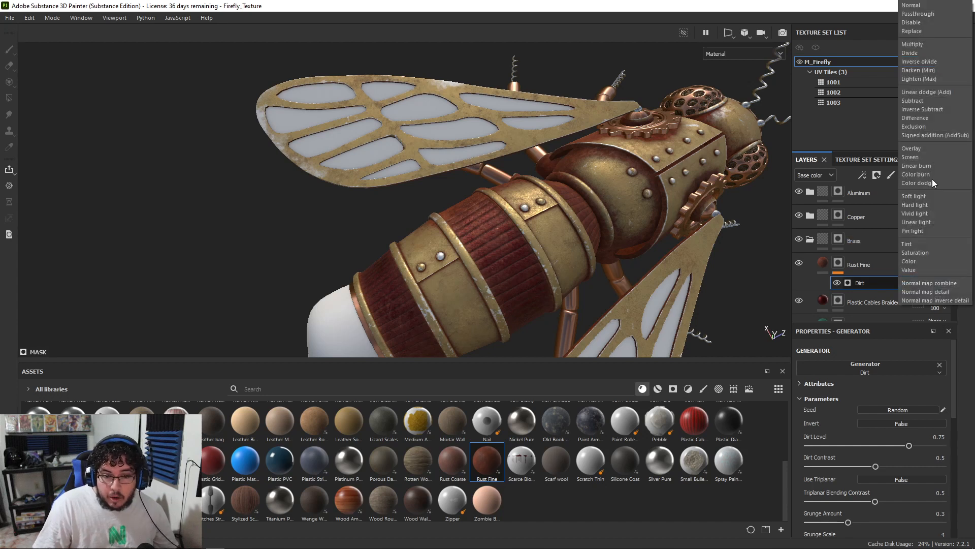
{"action": "left_click", "coordinate": [916, 44]}
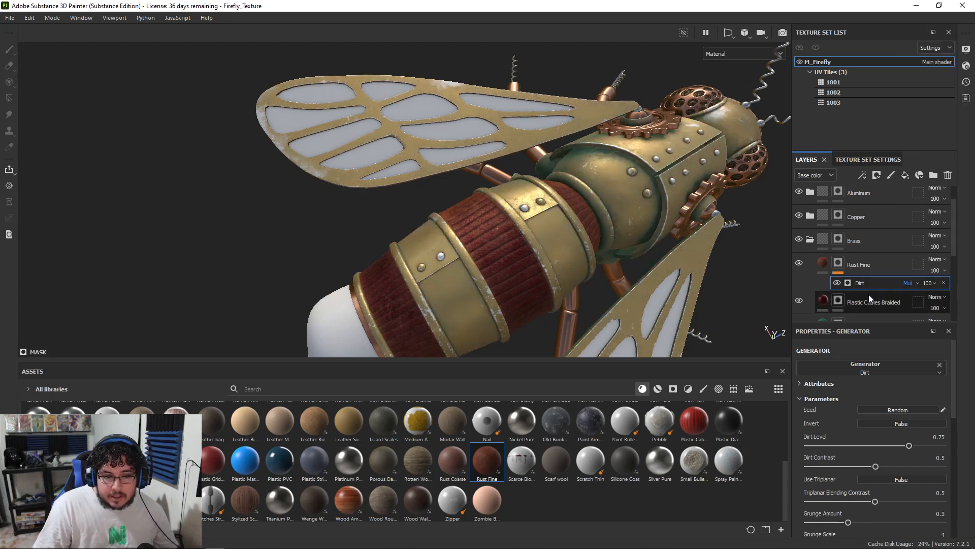
Step: Change the green Rust Fine layer's rust color to a darker, less saturated green (1b2b28)
{"action": "right_click_drag", "start_coordinate": [515, 234], "coordinate": [326, 164], "text": "alt"}
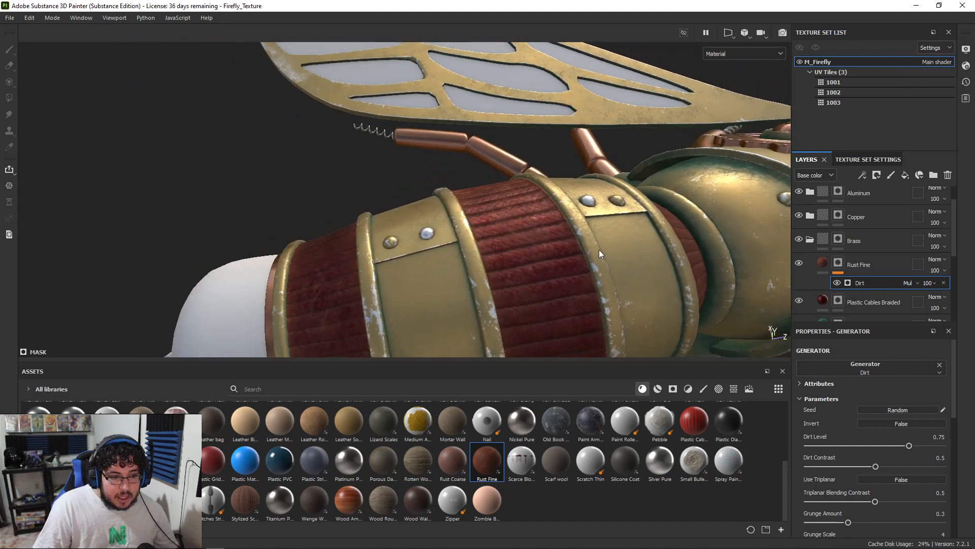
{"action": "right_click_drag", "start_coordinate": [782, 274], "coordinate": [738, 281], "text": "alt"}
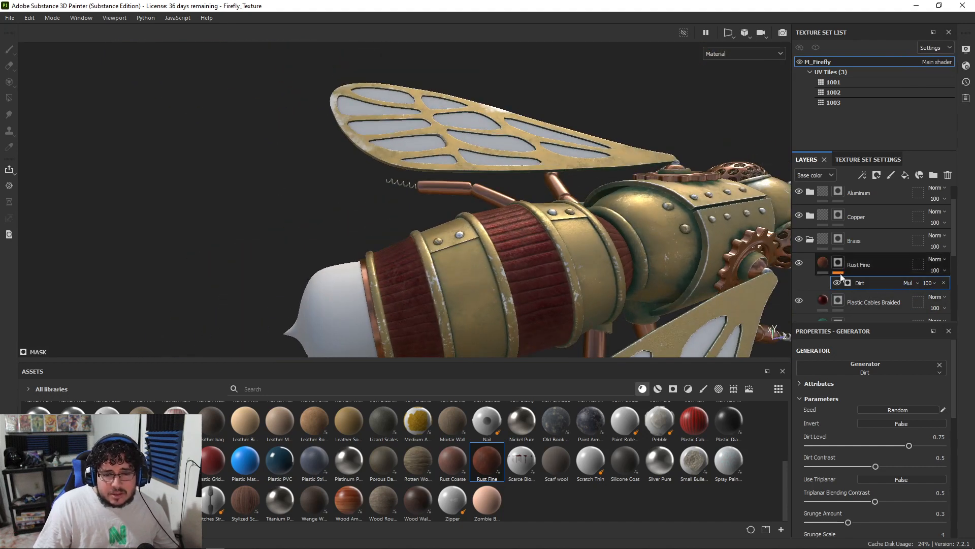
{"action": "left_click_drag", "start_coordinate": [711, 244], "coordinate": [773, 270], "text": "alt"}
{"action": "right_click_drag", "start_coordinate": [774, 271], "coordinate": [675, 279], "text": "alt"}
{"action": "left_click_drag", "start_coordinate": [674, 278], "coordinate": [701, 261], "text": "alt"}
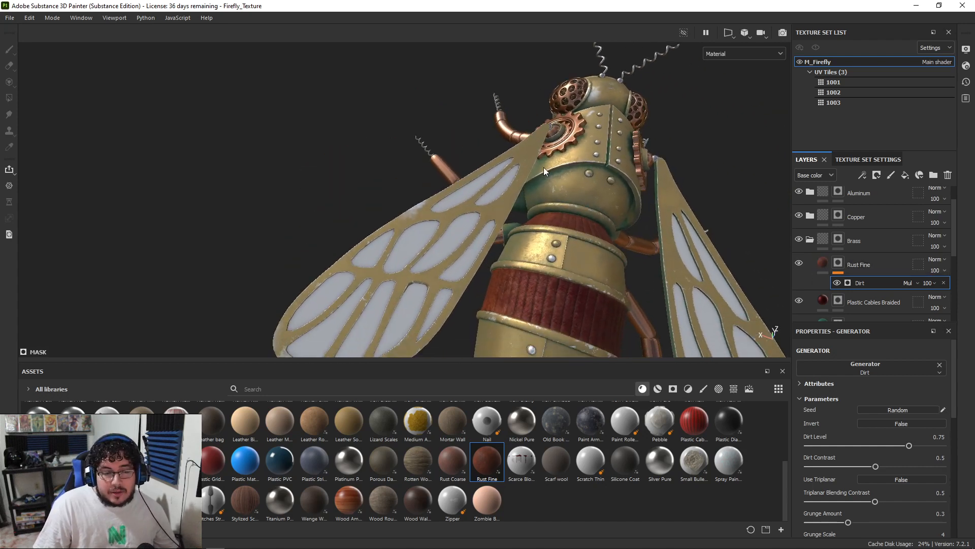
{"action": "scroll", "coordinate": [866, 266], "scroll_direction": "down", "scroll_amount": 5}
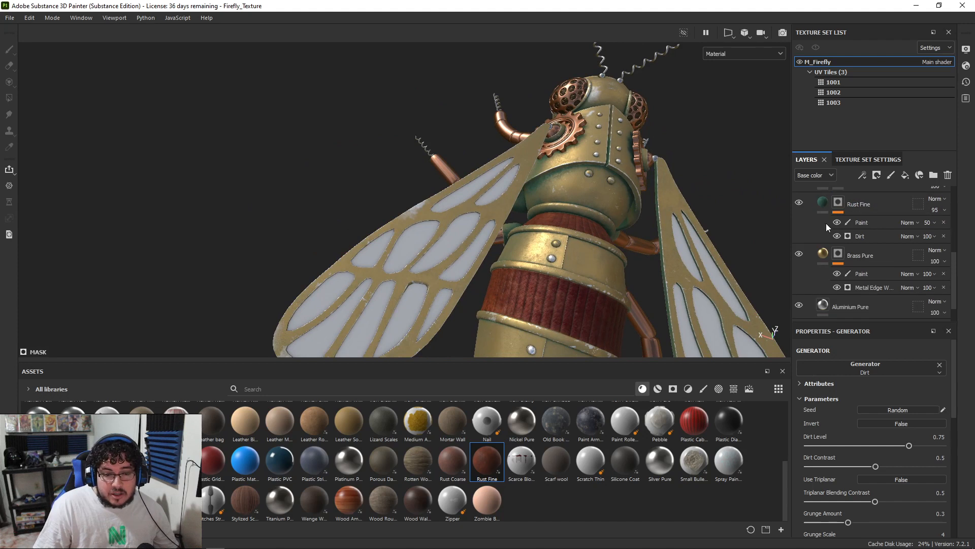
{"action": "left_click", "coordinate": [827, 201]}
{"action": "left_click", "coordinate": [885, 478]}
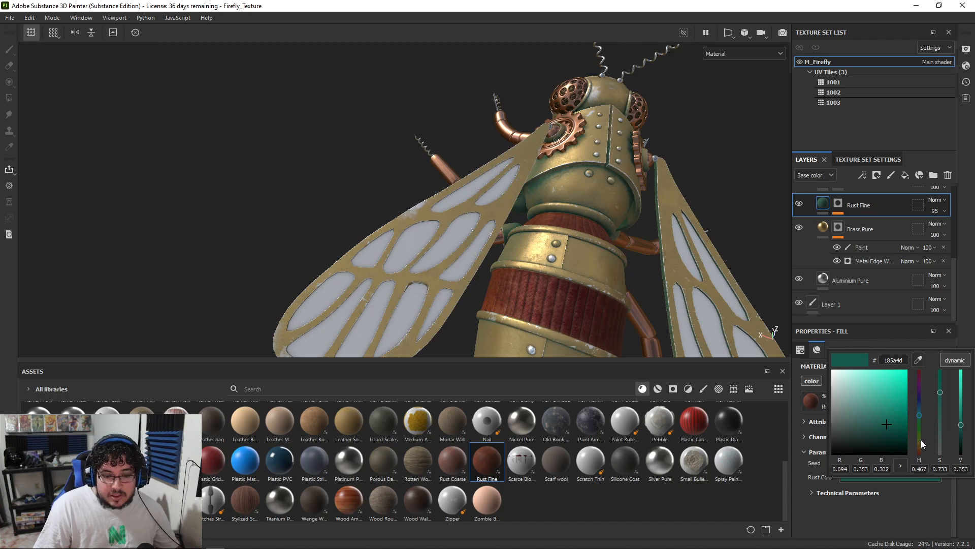
{"action": "left_click_drag", "start_coordinate": [943, 391], "coordinate": [961, 441]}
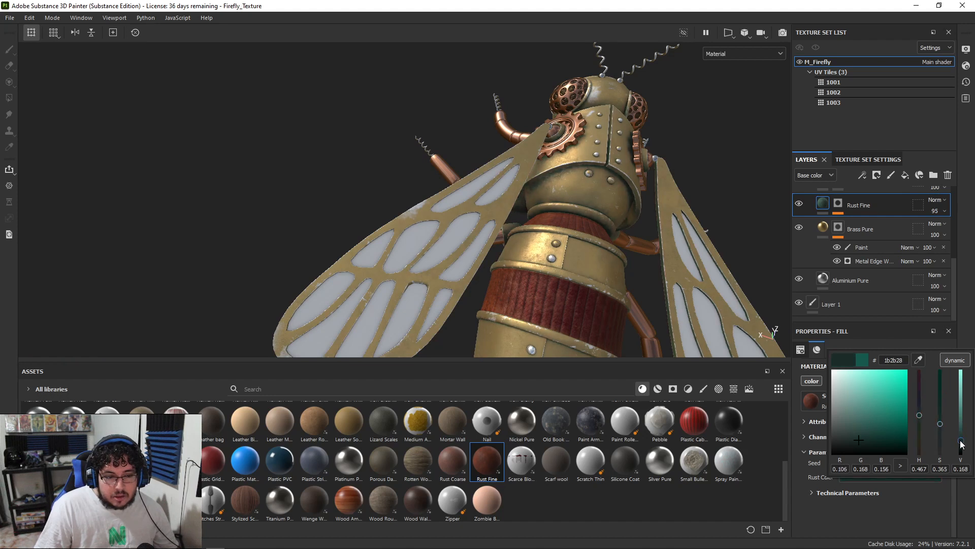
Step: Inspect the darkened rust around the body and compare the model with the top Rust Fine layer hidden and shown
{"action": "left_click_drag", "start_coordinate": [698, 227], "coordinate": [563, 244], "text": "alt"}
{"action": "right_click_drag", "start_coordinate": [564, 244], "coordinate": [647, 271], "text": "alt"}
{"action": "middle_click_drag", "start_coordinate": [647, 271], "coordinate": [579, 304], "text": "alt"}
{"action": "right_click_drag", "start_coordinate": [579, 305], "coordinate": [666, 218], "text": "alt"}
{"action": "left_click_drag", "start_coordinate": [667, 218], "coordinate": [676, 277], "text": "alt"}
{"action": "scroll", "coordinate": [813, 249], "scroll_direction": "up", "scroll_amount": 3}
{"action": "left_click", "coordinate": [799, 233]}
{"action": "left_click", "coordinate": [798, 233]}
{"action": "scroll", "coordinate": [282, 190], "scroll_direction": "down", "scroll_amount": 3}
{"action": "mouse_move", "coordinate": [282, 190]}
{"action": "left_mouse_down", "text": "alt"}
{"action": "mouse_move", "coordinate": [434, 236]}
{"action": "mouse_move", "coordinate": [493, 143]}
{"action": "left_mouse_up", "text": "alt"}
Step: Add a paint effect above the Dirt generator on the top Rust Fine layer's mask
{"action": "left_click", "coordinate": [838, 273]}
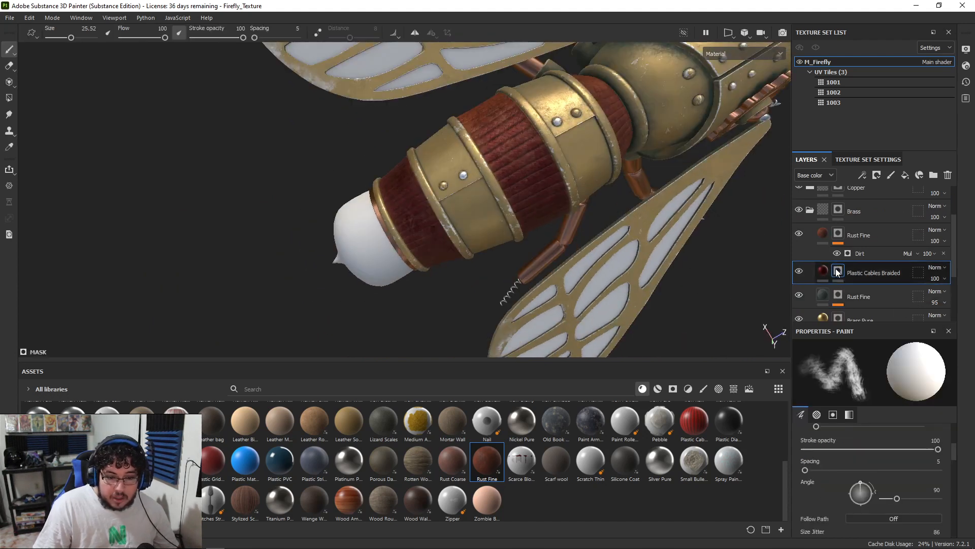
{"action": "left_click", "coordinate": [838, 232]}
{"action": "right_click", "coordinate": [843, 233]}
{"action": "left_click", "coordinate": [885, 326]}
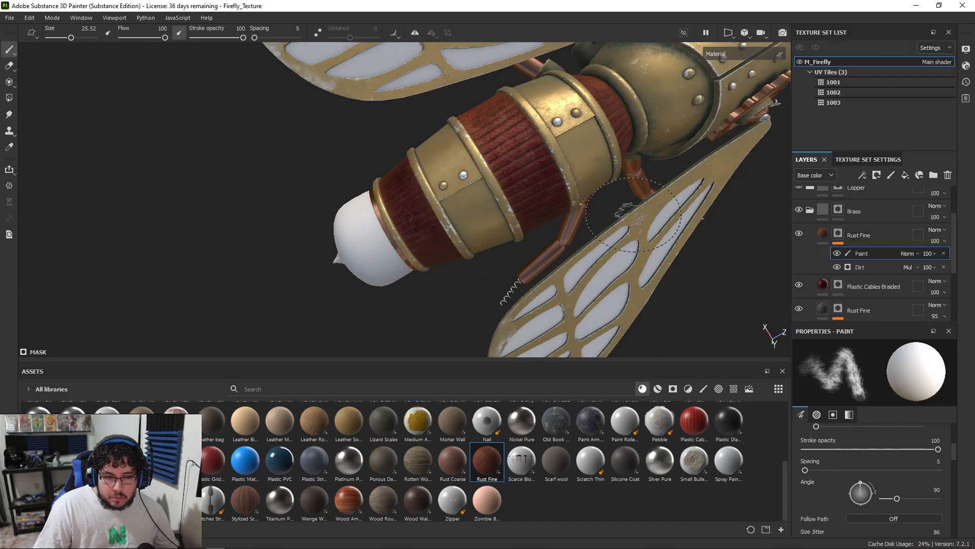
Step: Brush out parts of the red rust on the abdomen's braided cable bands in black, using brush size 34.71
{"action": "middle_click_drag", "start_coordinate": [503, 148], "coordinate": [523, 188], "text": "alt"}
{"action": "left_click_drag", "start_coordinate": [510, 168], "coordinate": [517, 171]}
{"action": "key", "text": "x"}
{"action": "right_click_drag", "start_coordinate": [516, 169], "coordinate": [529, 170], "text": "ctrl"}
{"action": "key", "text": "x"}
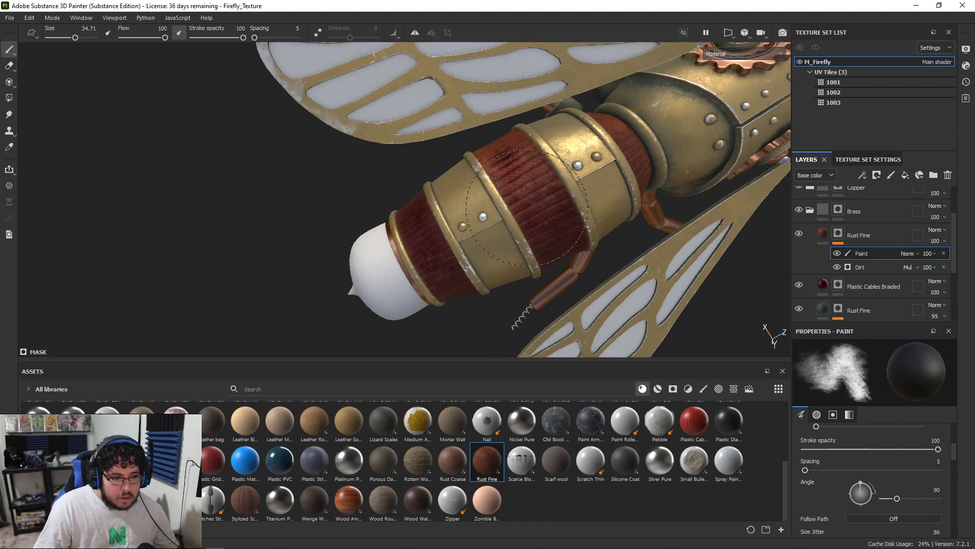
{"action": "left_click_drag", "start_coordinate": [527, 205], "coordinate": [554, 238]}
{"action": "left_click_drag", "start_coordinate": [548, 204], "coordinate": [584, 236], "text": "alt"}
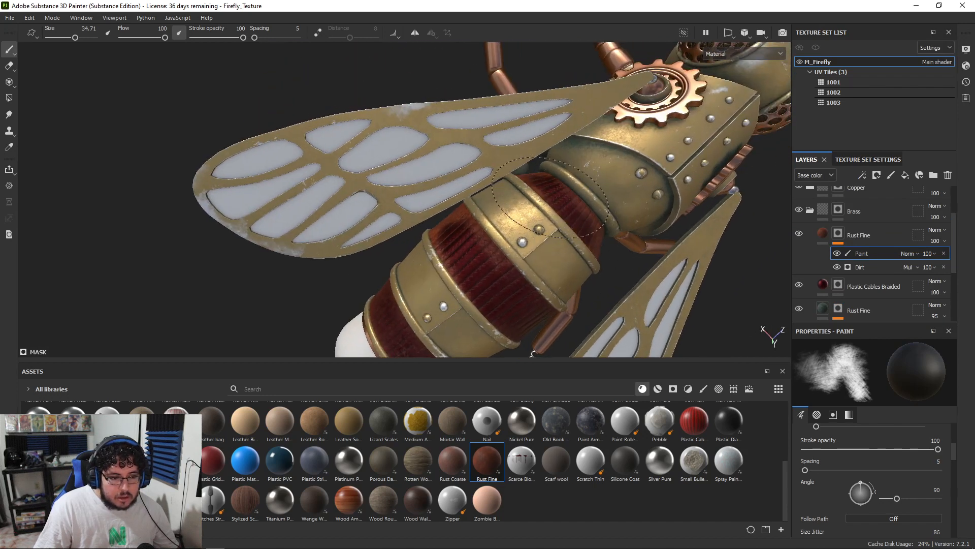
{"action": "middle_click_drag", "start_coordinate": [597, 238], "coordinate": [545, 219], "text": "alt"}
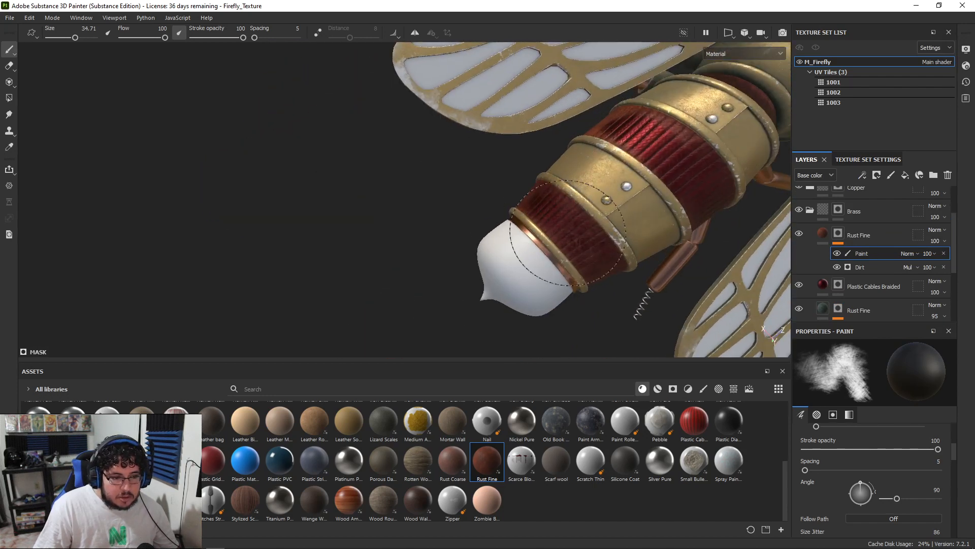
{"action": "mouse_move", "coordinate": [573, 233]}
{"action": "left_mouse_down", "text": "alt"}
{"action": "mouse_move", "coordinate": [457, 211]}
{"action": "mouse_move", "coordinate": [612, 231]}
{"action": "mouse_move", "coordinate": [568, 211]}
{"action": "mouse_move", "coordinate": [588, 221]}
{"action": "left_mouse_up", "text": "alt"}
{"action": "mouse_move", "coordinate": [587, 221]}
{"action": "right_mouse_down", "text": "shift"}
{"action": "mouse_move", "coordinate": [561, 218]}
{"action": "mouse_move", "coordinate": [591, 222]}
{"action": "mouse_move", "coordinate": [575, 192]}
{"action": "right_mouse_up", "text": "shift"}
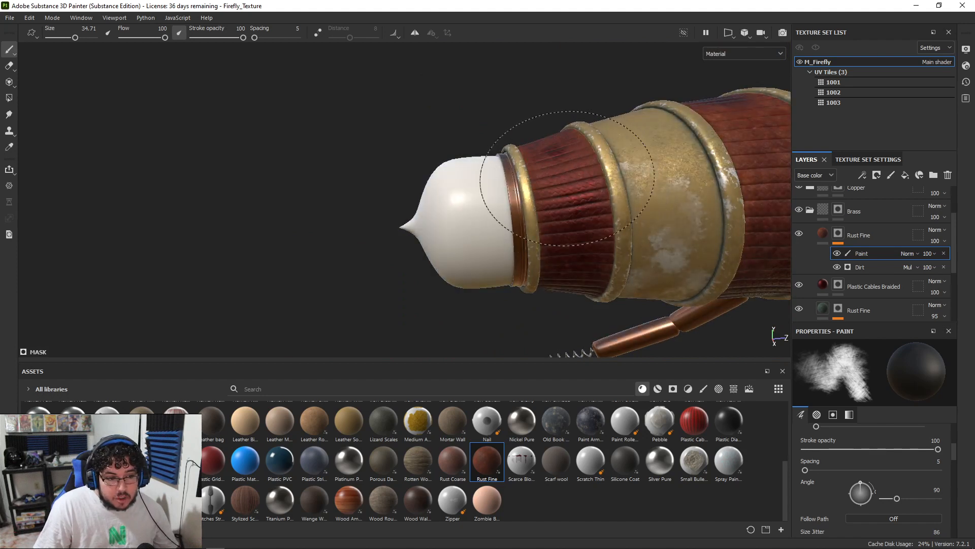
{"action": "left_click_drag", "start_coordinate": [546, 127], "coordinate": [625, 203], "text": "alt"}
{"action": "left_click_drag", "start_coordinate": [630, 255], "coordinate": [435, 193], "text": "alt"}
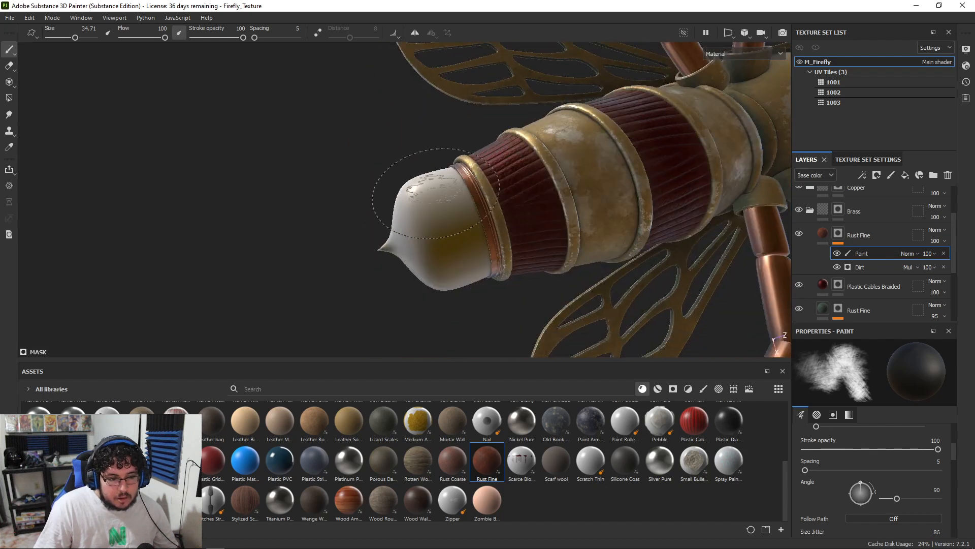
{"action": "mouse_move", "coordinate": [536, 244]}
{"action": "left_mouse_down", "text": "alt"}
{"action": "mouse_move", "coordinate": [503, 230]}
{"action": "mouse_move", "coordinate": [447, 269]}
{"action": "mouse_move", "coordinate": [374, 298]}
{"action": "mouse_move", "coordinate": [518, 262]}
{"action": "left_mouse_up", "text": "alt"}
{"action": "key", "text": "f"}
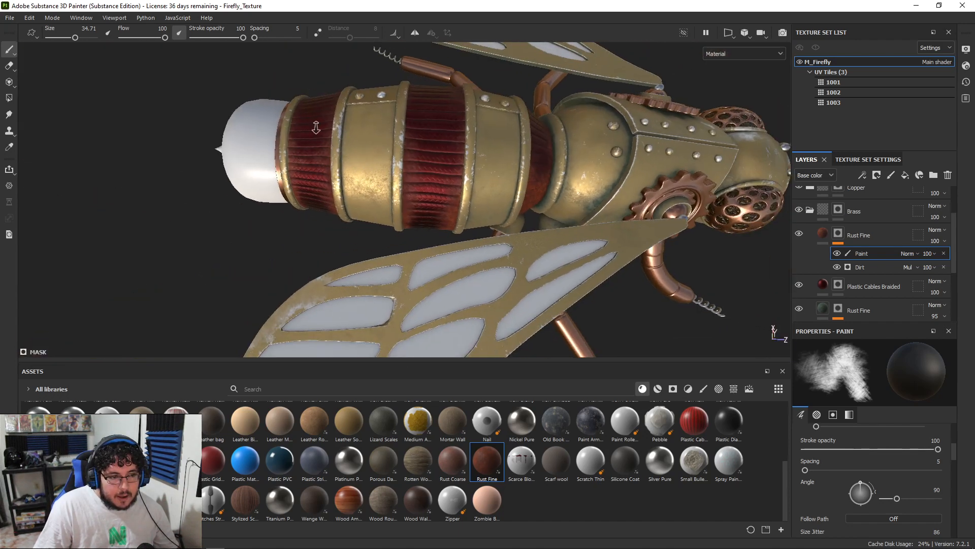
Step: Set the opacity of the paint effect on the top Rust Fine mask to 49
{"action": "left_click", "coordinate": [908, 253]}
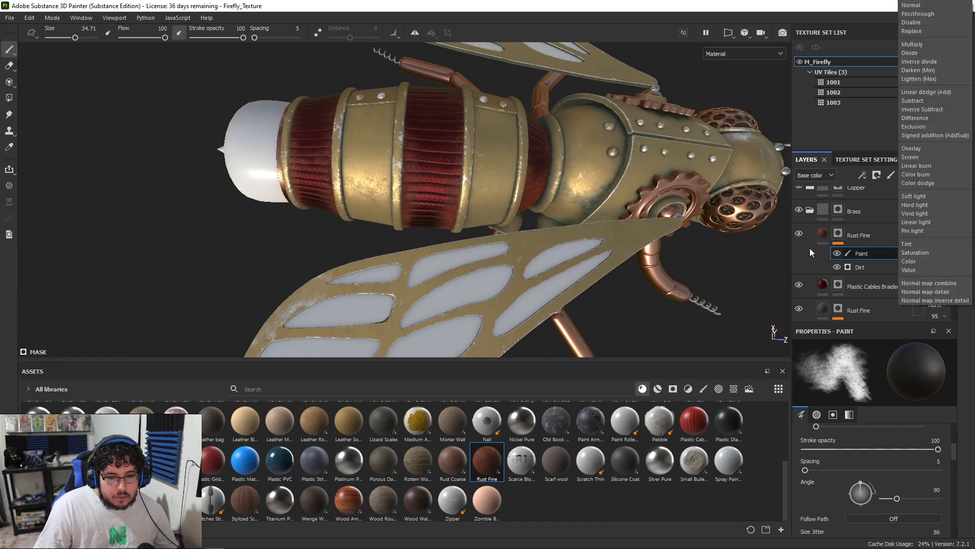
{"action": "left_click", "coordinate": [898, 264]}
{"action": "left_click_drag", "start_coordinate": [958, 272], "coordinate": [945, 274]}
{"action": "mouse_move", "coordinate": [559, 248]}
{"action": "left_mouse_down", "text": "alt"}
{"action": "mouse_move", "coordinate": [462, 191]}
{"action": "mouse_move", "coordinate": [488, 214]}
{"action": "mouse_move", "coordinate": [414, 179]}
{"action": "mouse_move", "coordinate": [649, 257]}
{"action": "left_mouse_up", "text": "alt"}
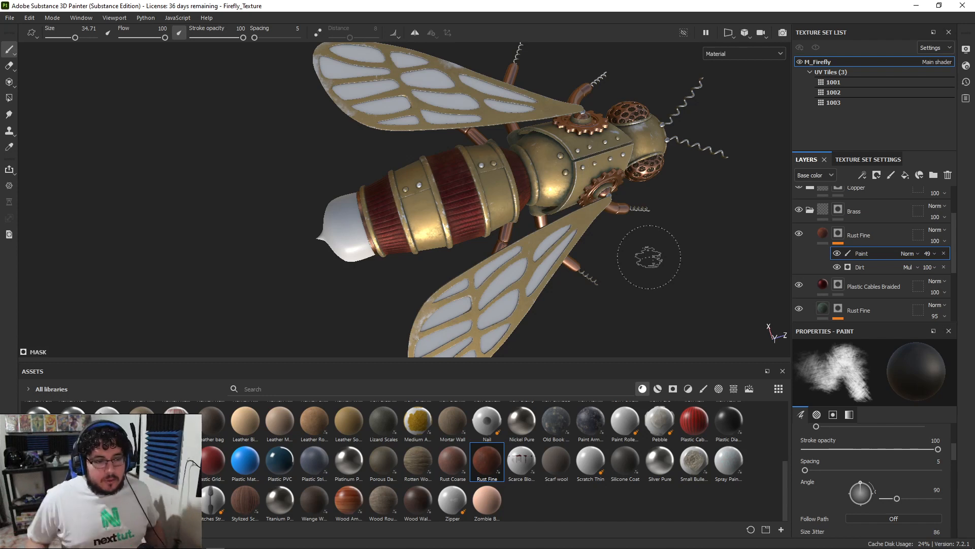
Step: Darken the Brass Pure layer's base color to a muted brown and shift its hue slightly
{"action": "left_click_drag", "start_coordinate": [568, 263], "coordinate": [483, 219], "text": "alt"}
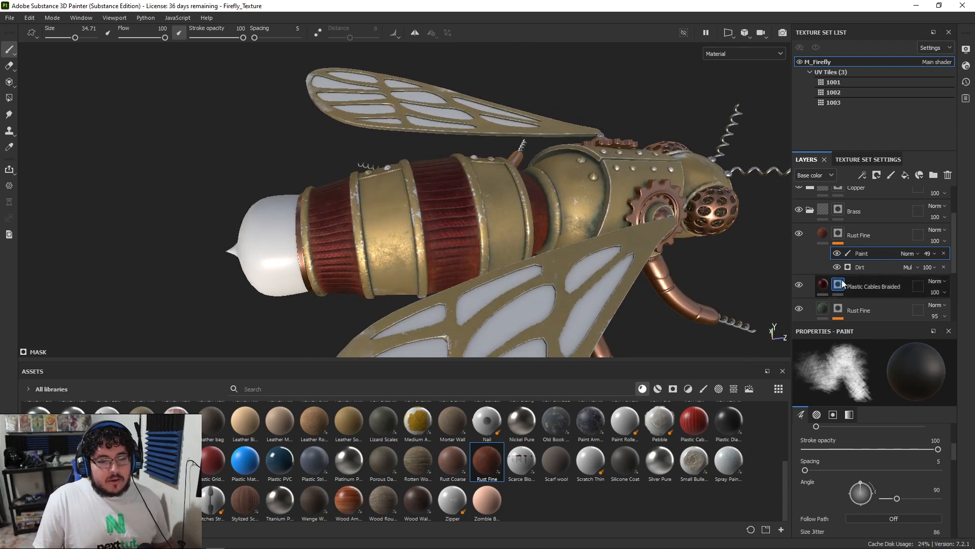
{"action": "scroll", "coordinate": [818, 258], "scroll_direction": "down", "scroll_amount": 3}
{"action": "left_click", "coordinate": [858, 228]}
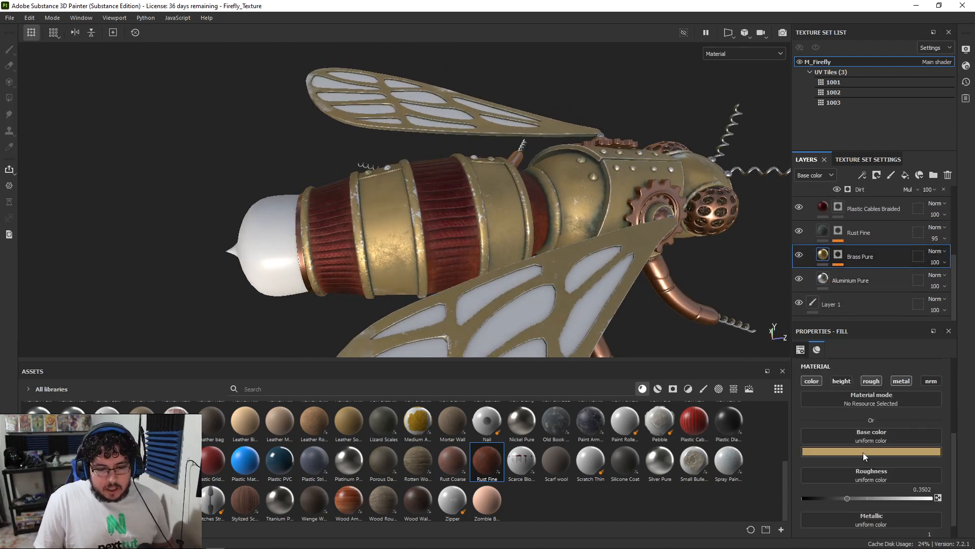
{"action": "left_click", "coordinate": [864, 451]}
{"action": "mouse_move", "coordinate": [869, 366]}
{"action": "left_mouse_down"}
{"action": "mouse_move", "coordinate": [879, 369]}
{"action": "mouse_move", "coordinate": [865, 385]}
{"action": "left_mouse_up"}
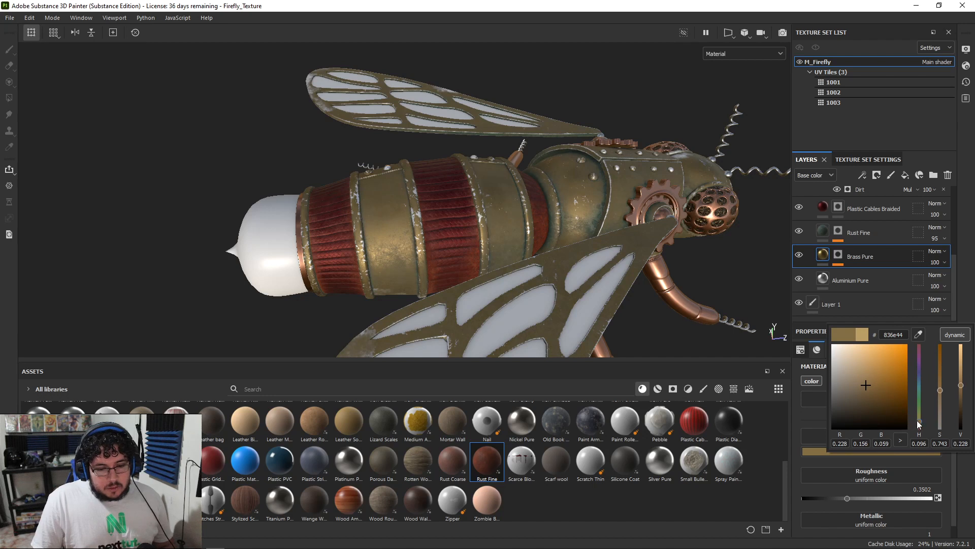
{"action": "left_click_drag", "start_coordinate": [918, 420], "coordinate": [915, 422]}
{"action": "left_click_drag", "start_coordinate": [757, 305], "coordinate": [558, 188], "text": "alt"}
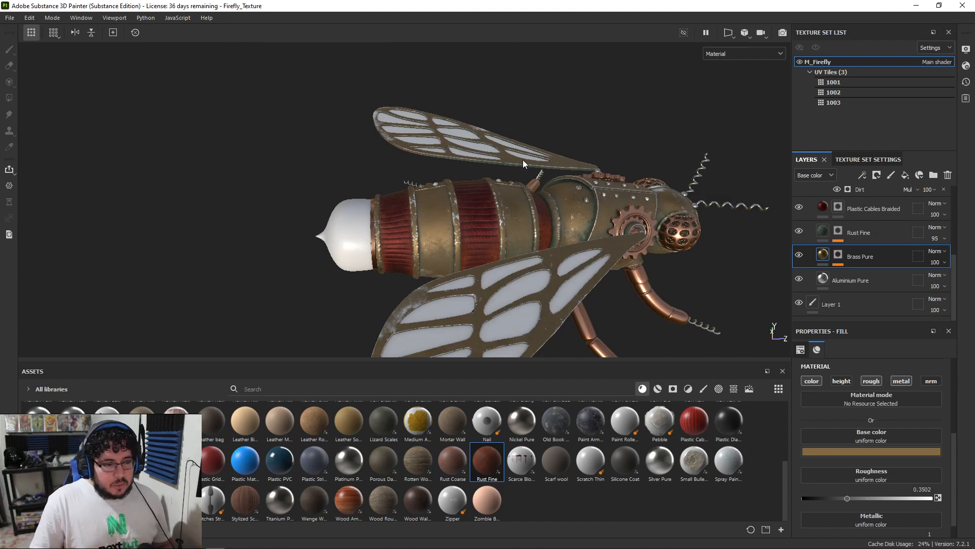
Step: Darken the Aluminium Pure layer's base color to mid grey (9a9a9a)
{"action": "scroll", "coordinate": [522, 160], "scroll_direction": "up", "scroll_amount": 2}
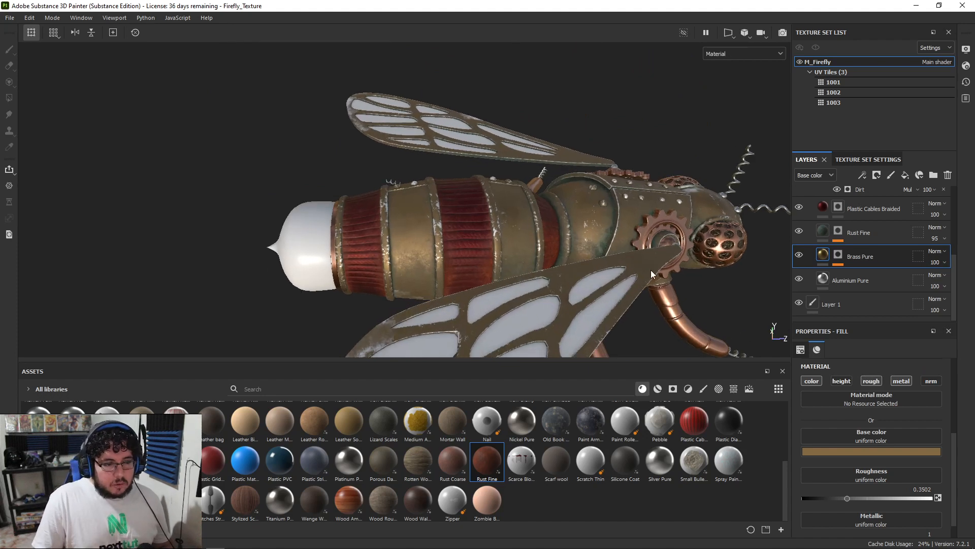
{"action": "left_click", "coordinate": [827, 277]}
{"action": "scroll", "coordinate": [581, 292], "scroll_direction": "up", "scroll_amount": 4}
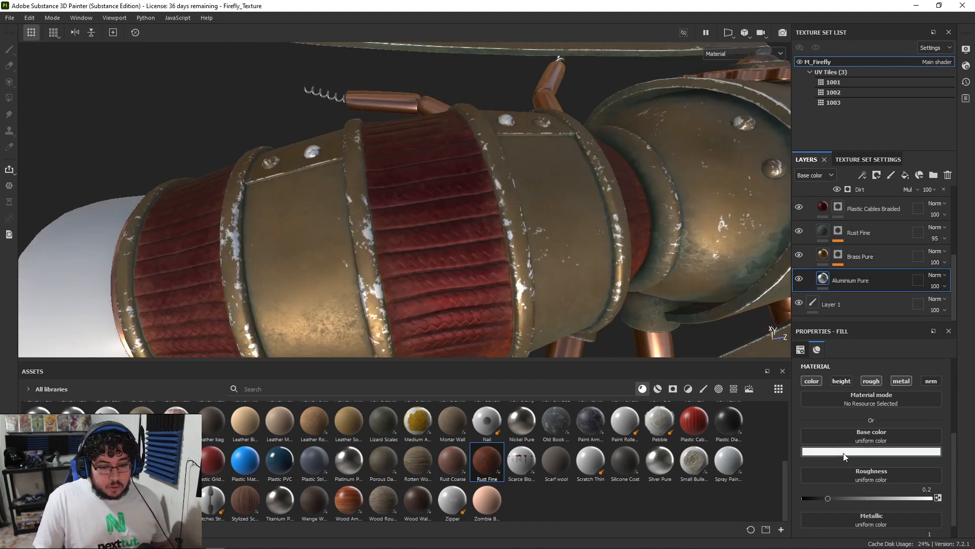
{"action": "left_click", "coordinate": [863, 451]}
{"action": "left_click_drag", "start_coordinate": [966, 354], "coordinate": [965, 374]}
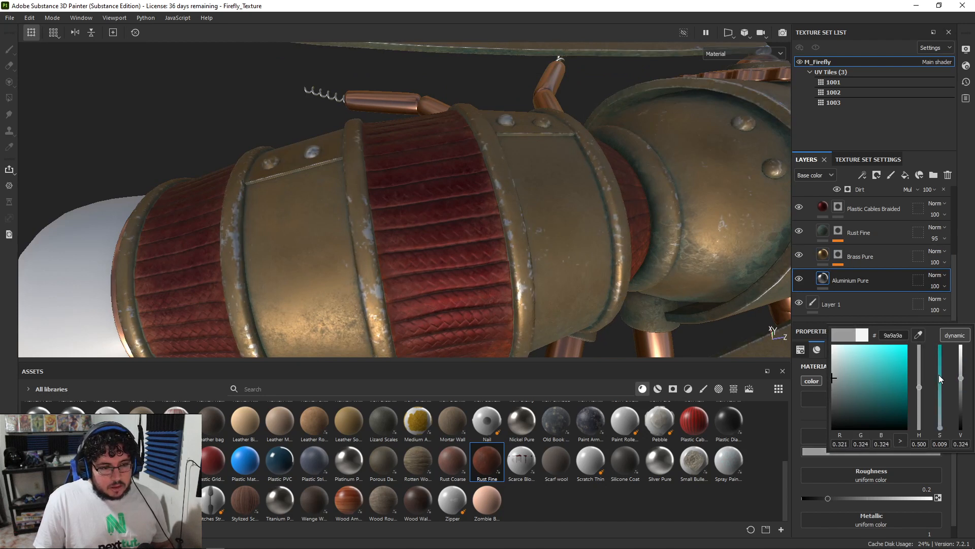
{"action": "scroll", "coordinate": [440, 171], "scroll_direction": "down", "scroll_amount": 5}
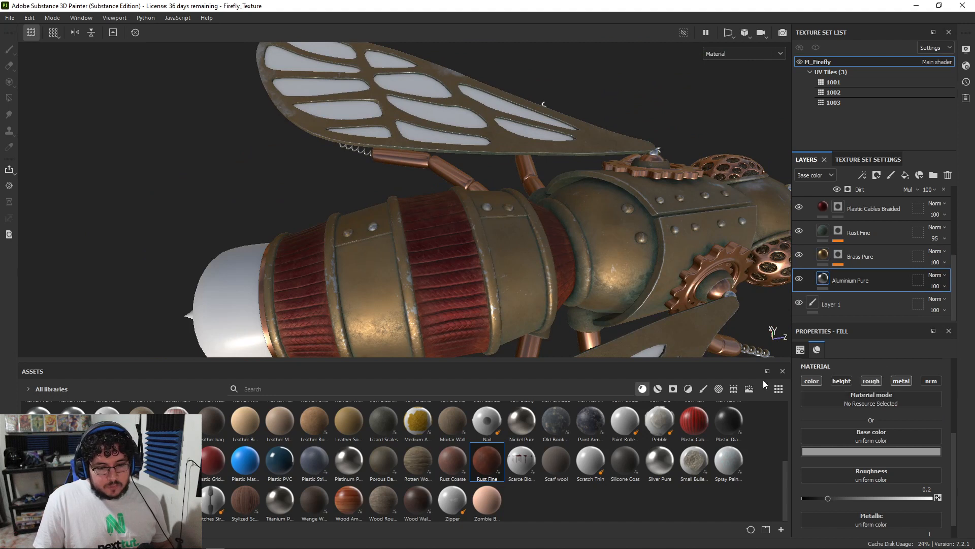
Step: Collapse the Brass folder and expand the Copper folder in the layer stack
{"action": "scroll", "coordinate": [388, 202], "scroll_direction": "down", "scroll_amount": 2}
{"action": "left_click_drag", "start_coordinate": [387, 203], "coordinate": [787, 205], "text": "alt"}
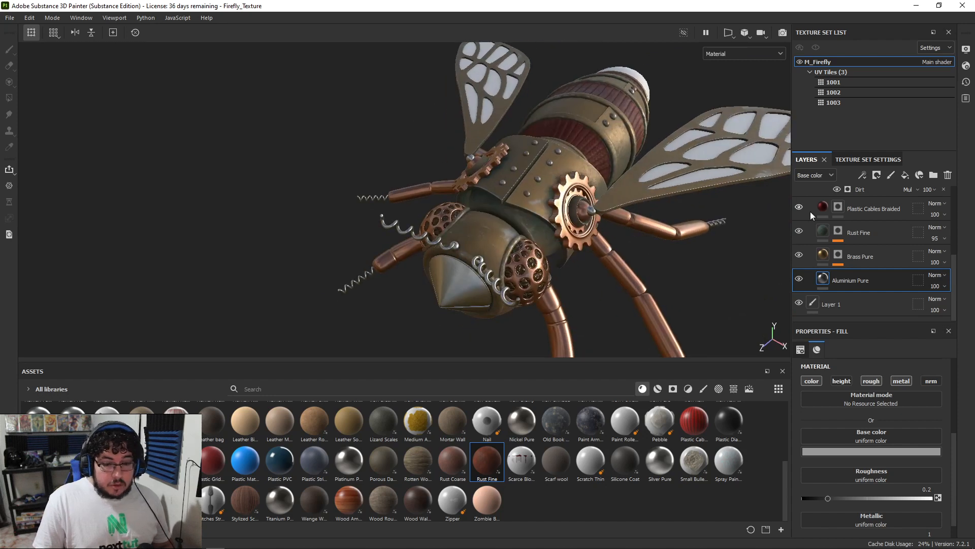
{"action": "scroll", "coordinate": [833, 237], "scroll_direction": "up", "scroll_amount": 3}
{"action": "left_click", "coordinate": [808, 224]}
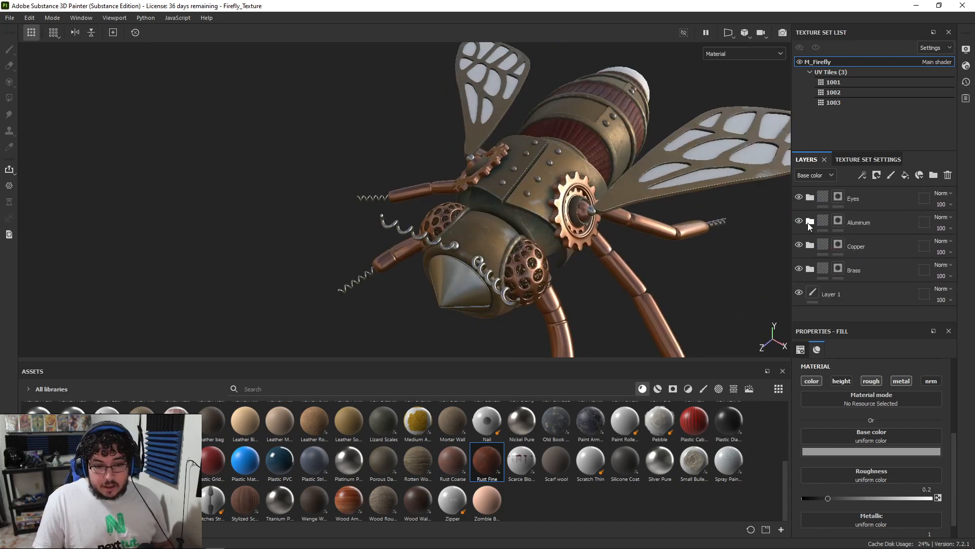
{"action": "left_click", "coordinate": [810, 245]}
{"action": "left_click_drag", "start_coordinate": [559, 244], "coordinate": [616, 244], "text": "alt"}
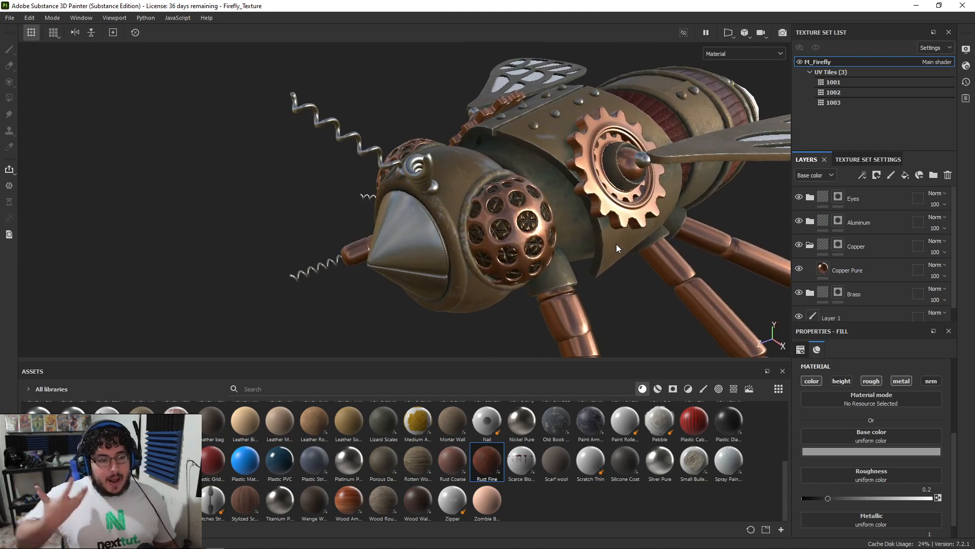
Step: Switch to Chrome, search Google Images for "copper" and browse the results for reference photos
{"action": "key", "text": "alt+Tab"}
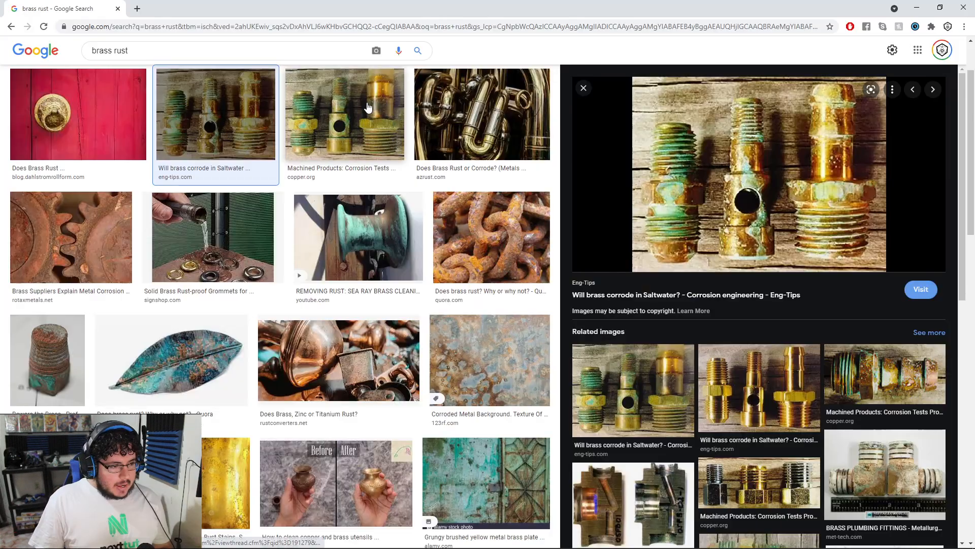
{"action": "scroll", "coordinate": [368, 107], "scroll_direction": "up", "scroll_amount": 2}
{"action": "triple_click", "coordinate": [218, 60]}
{"action": "type", "text": "coppp"}
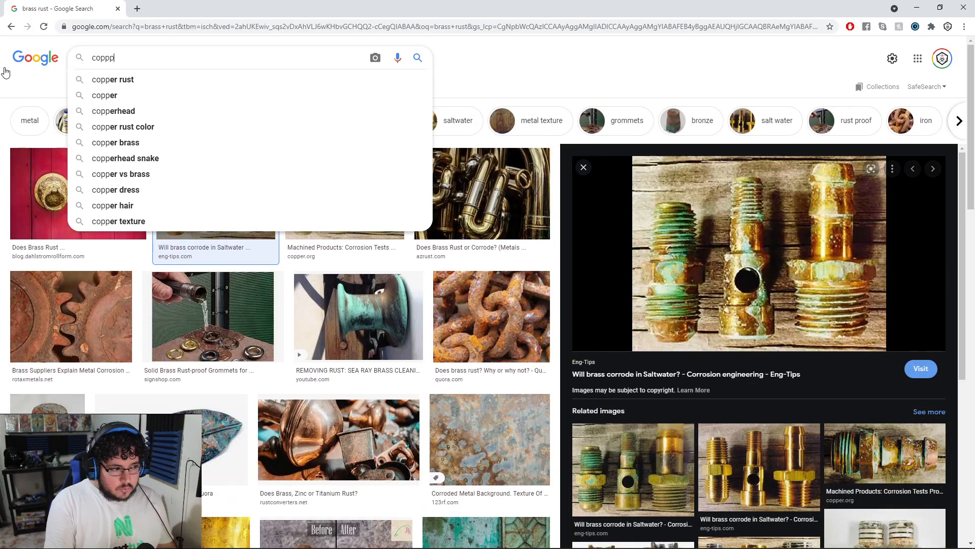
{"action": "key", "text": "BackSpace"}
{"action": "type", "text": "er"}
{"action": "key", "text": "Return"}
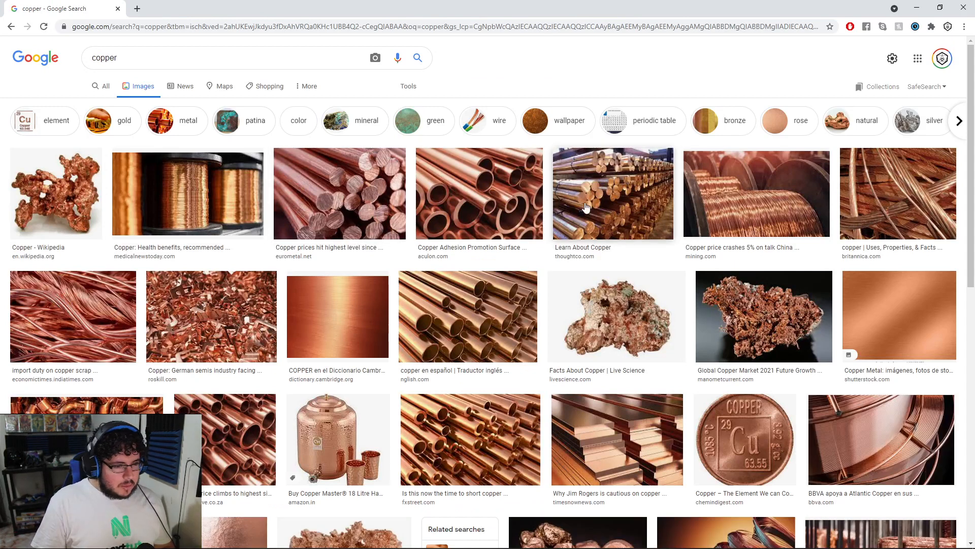
{"action": "left_click", "coordinate": [584, 207]}
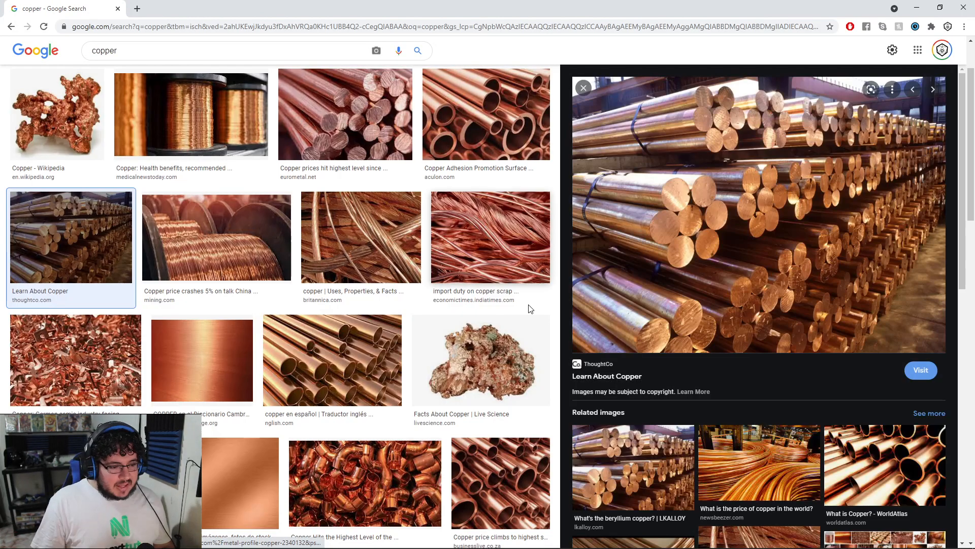
{"action": "scroll", "coordinate": [355, 406], "scroll_direction": "down", "scroll_amount": 10}
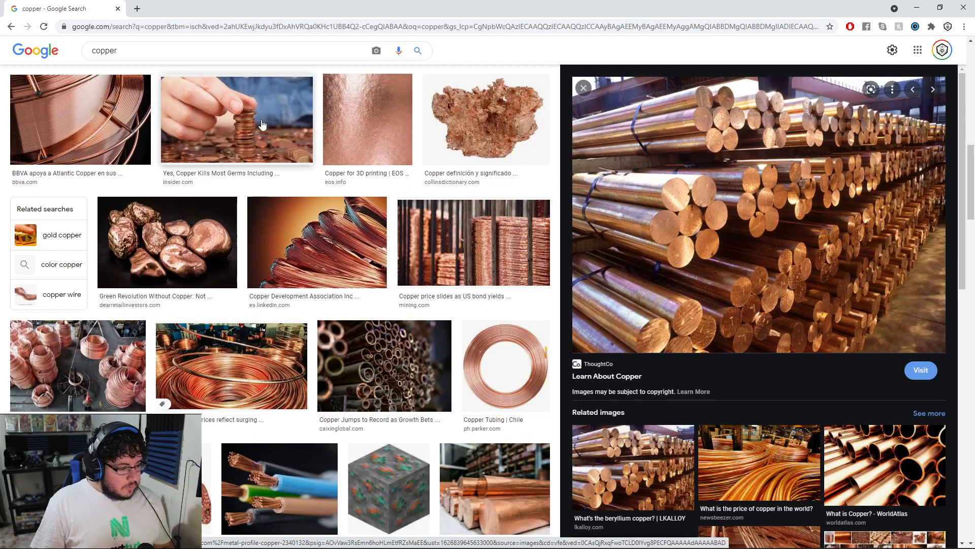
{"action": "scroll", "coordinate": [262, 125], "scroll_direction": "up", "scroll_amount": 10}
Step: Refine the image search to "copper old" and examine the enlarged photos of antique copper vessels
{"action": "left_click", "coordinate": [159, 51]}
{"action": "type", "text": "old"}
{"action": "key", "text": "Return"}
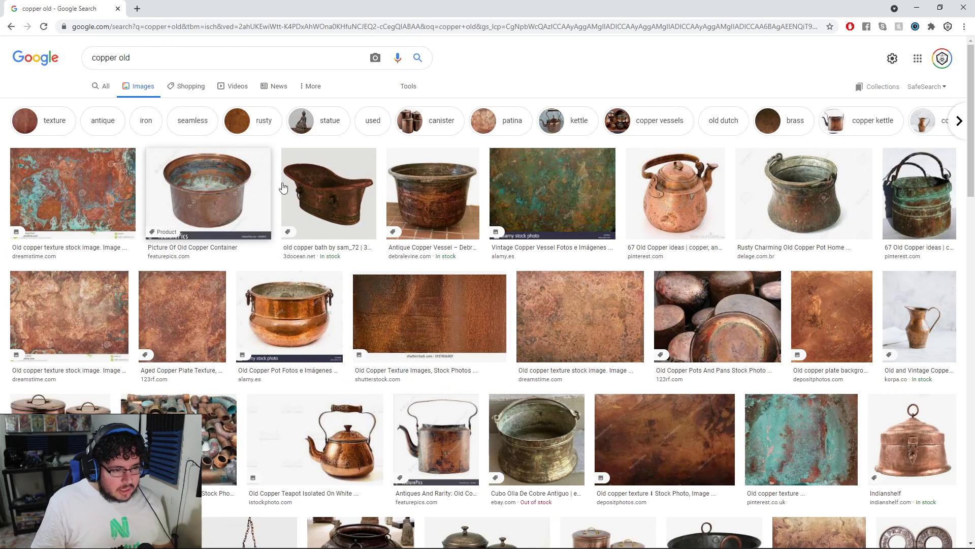
{"action": "left_click", "coordinate": [432, 195]}
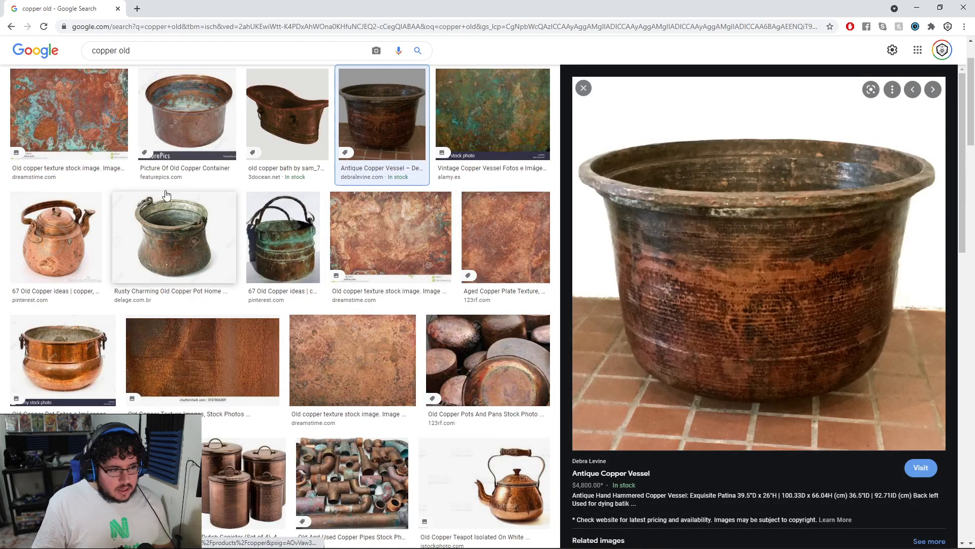
{"action": "left_click", "coordinate": [294, 249]}
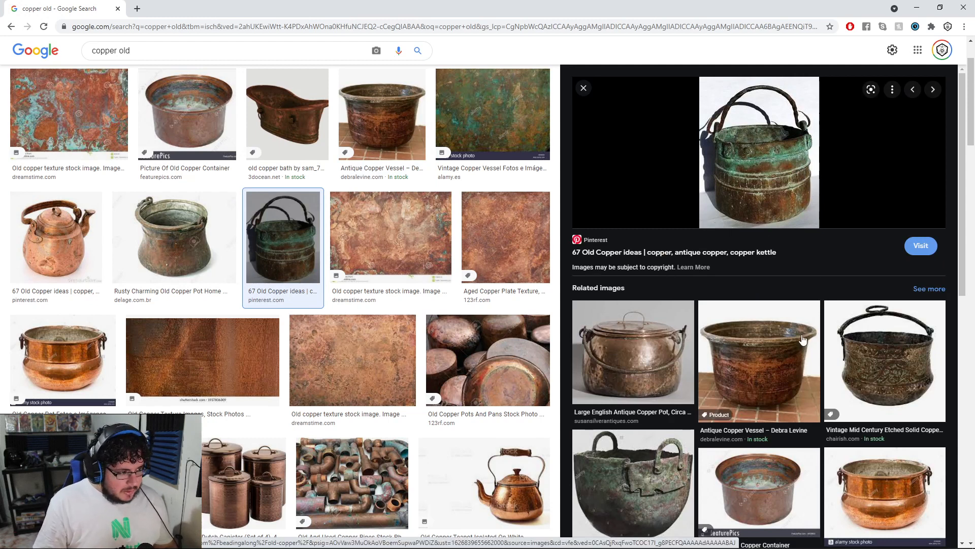
{"action": "left_click", "coordinate": [777, 334]}
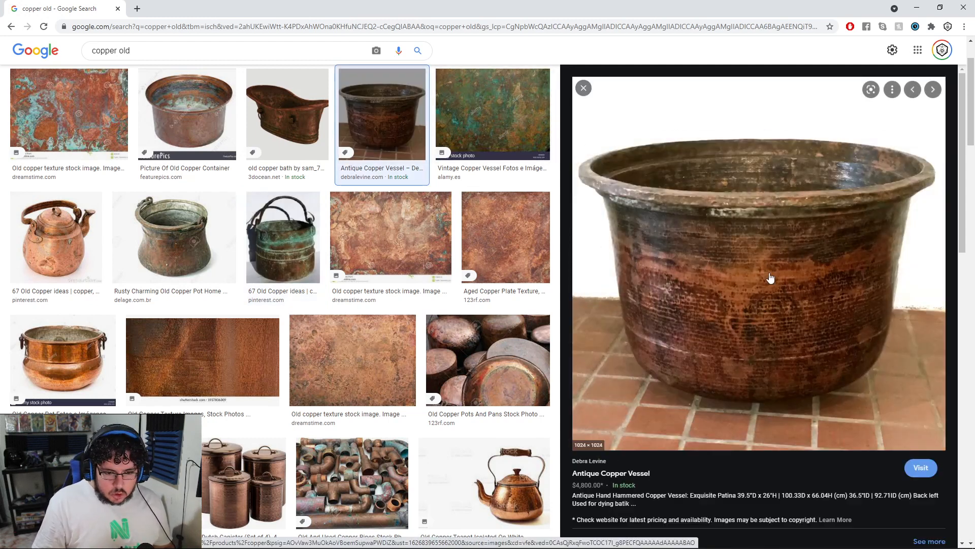
Step: Return to Substance 3D Painter and add the Concrete Bare material as a layer above Copper Pure in the Copper folder
{"action": "left_click", "coordinate": [917, 10]}
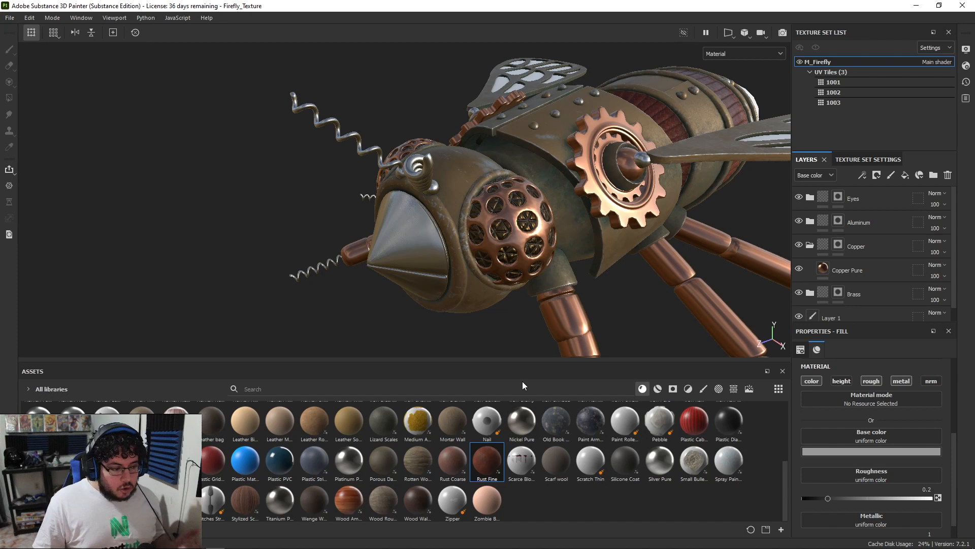
{"action": "scroll", "coordinate": [428, 478], "scroll_direction": "up", "scroll_amount": 3}
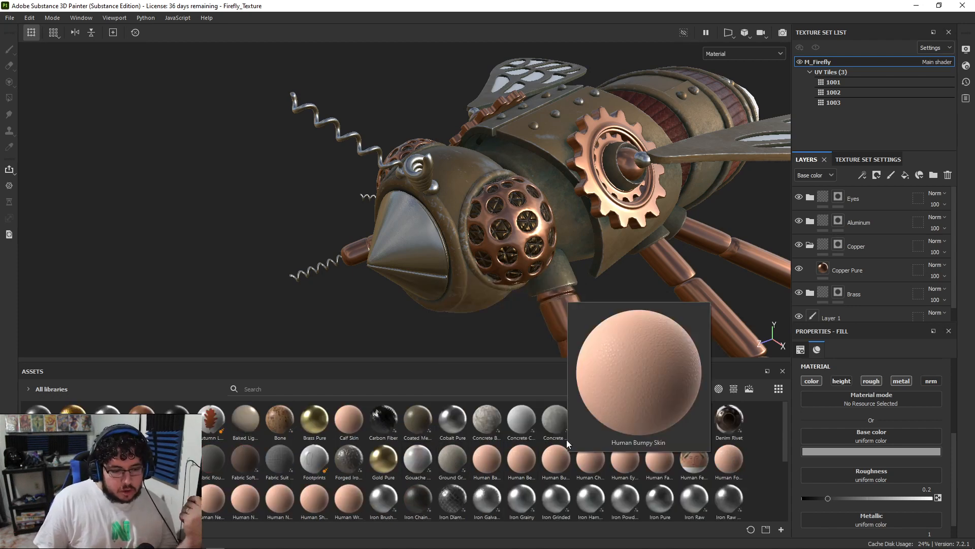
{"action": "mouse_move", "coordinate": [496, 418]}
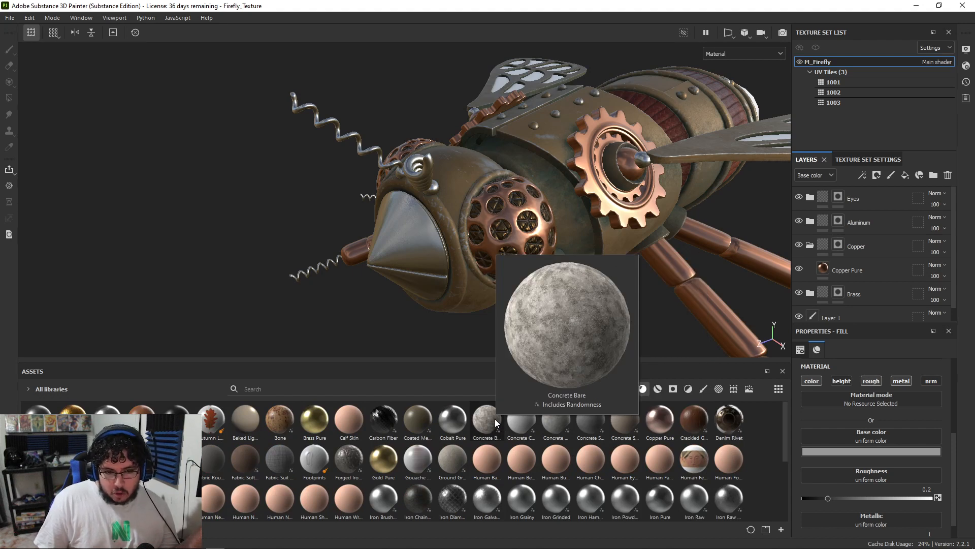
{"action": "left_click_drag", "start_coordinate": [494, 418], "coordinate": [542, 217]}
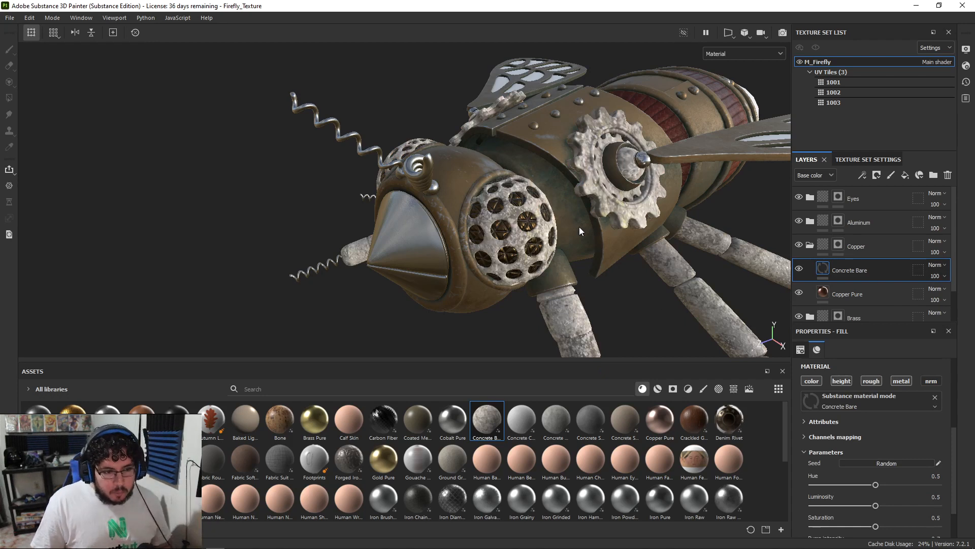
Step: Disable the height, roughness and metallic channels of the Concrete Bare layer in the Copper folder, keeping only color
{"action": "scroll", "coordinate": [587, 230], "scroll_direction": "up", "scroll_amount": 10}
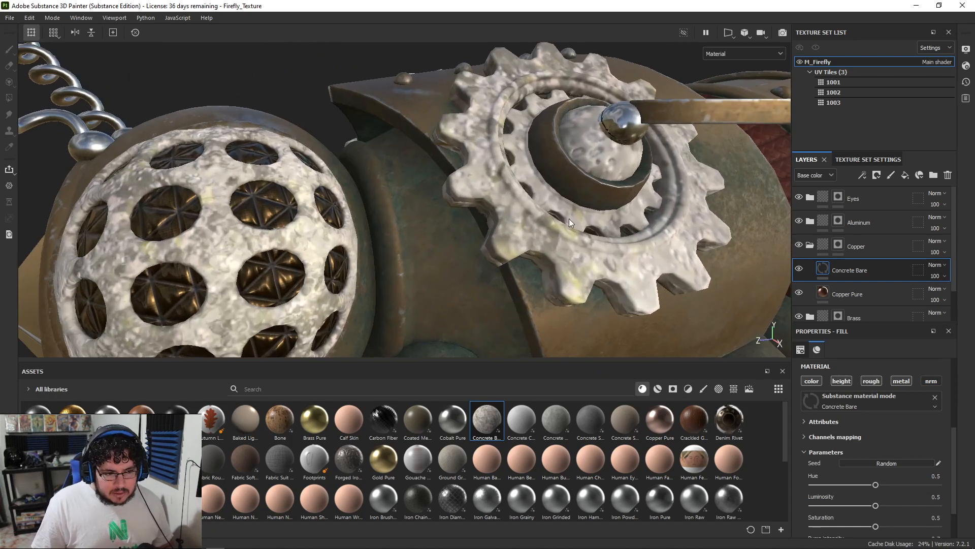
{"action": "scroll", "coordinate": [561, 160], "scroll_direction": "down", "scroll_amount": 5}
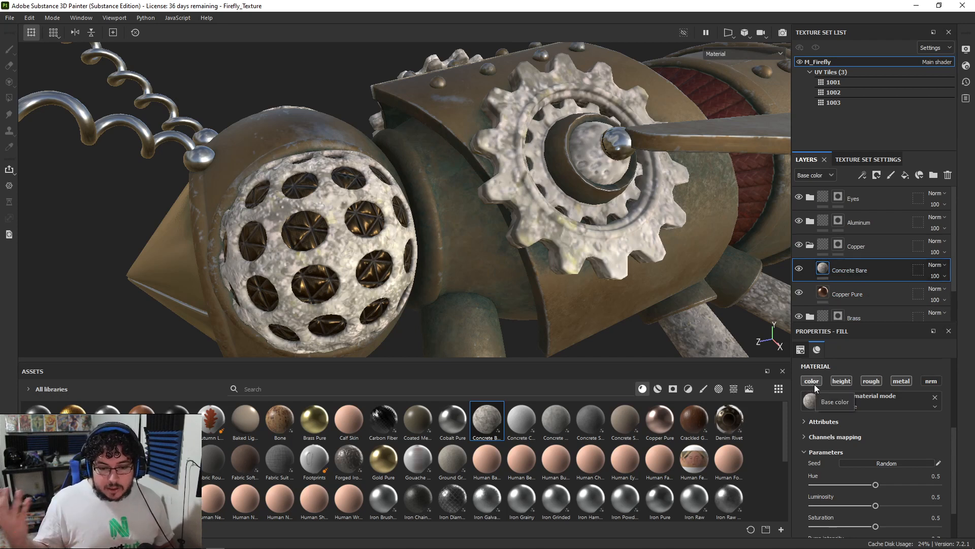
{"action": "left_click", "coordinate": [841, 380]}
{"action": "left_click", "coordinate": [871, 380]}
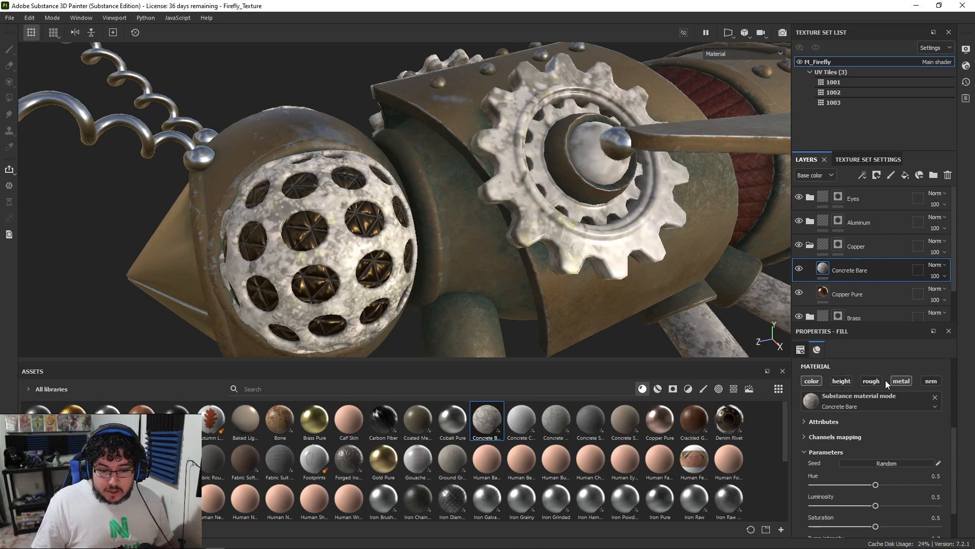
{"action": "left_click", "coordinate": [900, 381]}
Step: Set the base color blend mode of the Copper folder's Concrete Bare layer to Overlay
{"action": "left_click_drag", "start_coordinate": [585, 314], "coordinate": [701, 284], "text": "alt"}
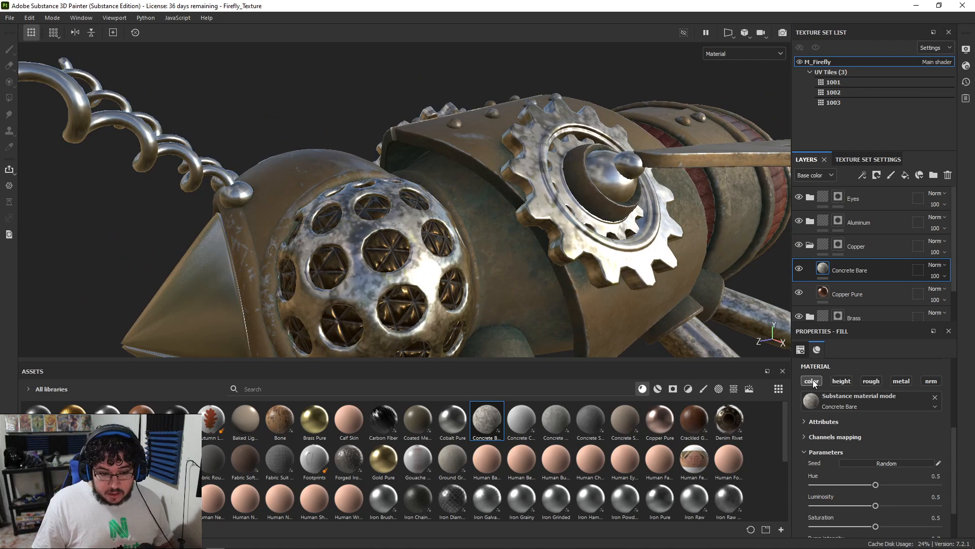
{"action": "left_click_drag", "start_coordinate": [503, 285], "coordinate": [444, 103], "text": "alt"}
{"action": "left_click_drag", "start_coordinate": [398, 130], "coordinate": [554, 163], "text": "alt"}
{"action": "right_click_drag", "start_coordinate": [554, 163], "coordinate": [596, 236], "text": "alt"}
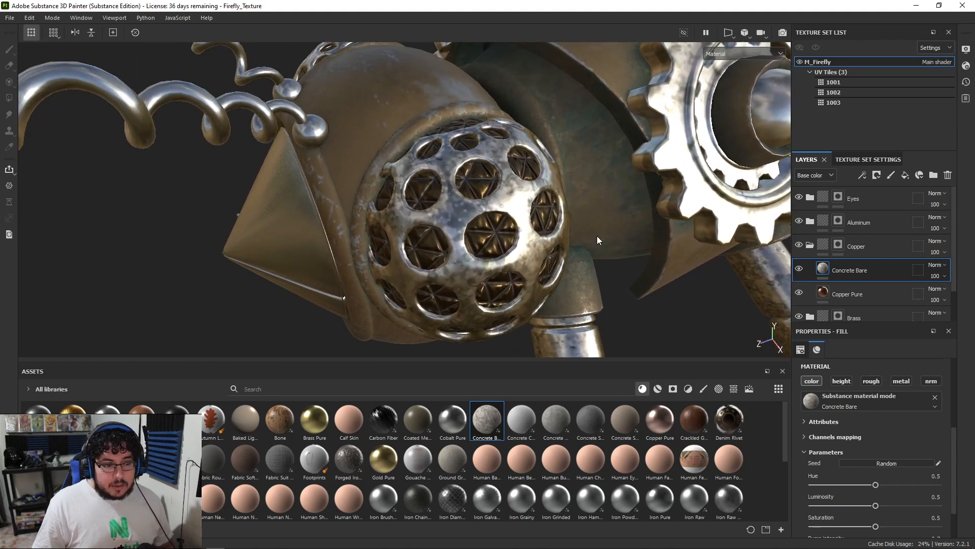
{"action": "left_click", "coordinate": [932, 269]}
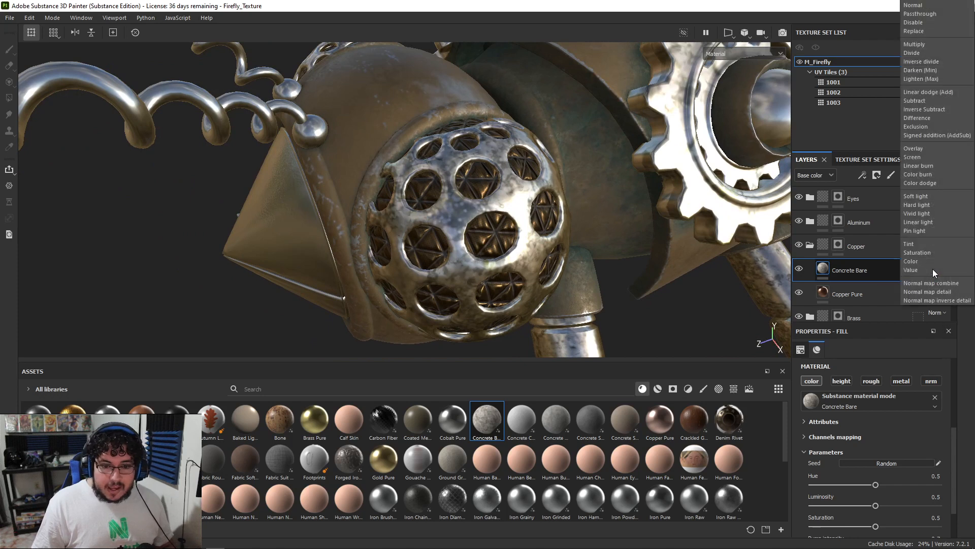
{"action": "left_click", "coordinate": [917, 148]}
Step: Examine the mottled copper on the firefly's legs, eye cages and gears from several angles and distances
{"action": "left_click_drag", "start_coordinate": [606, 233], "coordinate": [442, 178], "text": "alt"}
{"action": "middle_click_drag", "start_coordinate": [441, 175], "coordinate": [483, 266]}
{"action": "right_click_drag", "start_coordinate": [482, 266], "coordinate": [635, 195], "text": "alt"}
{"action": "middle_click_drag", "start_coordinate": [635, 195], "coordinate": [503, 239], "text": "alt"}
{"action": "right_click_drag", "start_coordinate": [503, 238], "coordinate": [608, 223], "text": "alt"}
{"action": "middle_click_drag", "start_coordinate": [608, 224], "coordinate": [547, 254], "text": "alt"}
{"action": "right_click_drag", "start_coordinate": [775, 239], "coordinate": [538, 220], "text": "alt"}
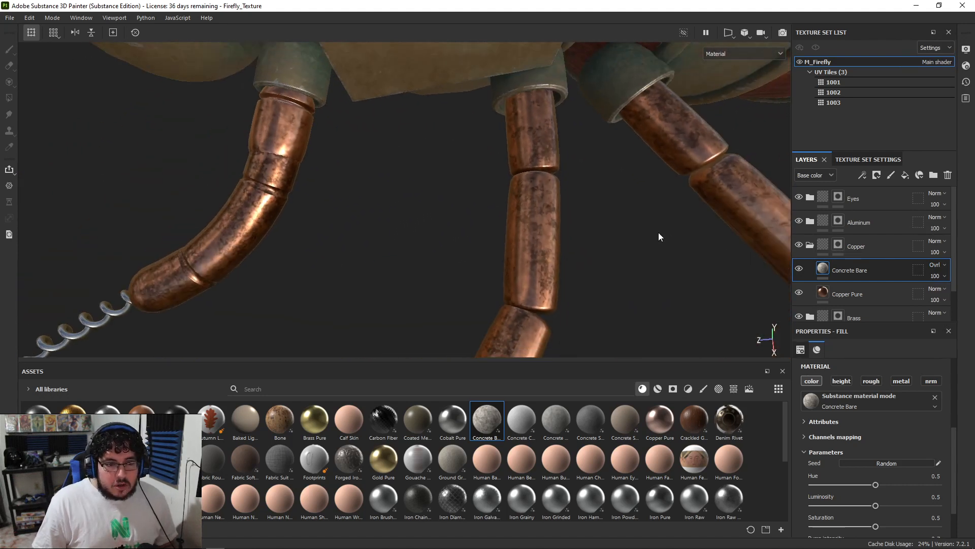
{"action": "middle_click_drag", "start_coordinate": [538, 220], "coordinate": [597, 244], "text": "alt"}
{"action": "right_click_drag", "start_coordinate": [596, 244], "coordinate": [361, 150], "text": "alt"}
{"action": "middle_click_drag", "start_coordinate": [361, 150], "coordinate": [492, 201], "text": "alt"}
{"action": "right_click_drag", "start_coordinate": [491, 201], "coordinate": [463, 196], "text": "alt"}
{"action": "middle_click_drag", "start_coordinate": [462, 195], "coordinate": [504, 202], "text": "alt"}
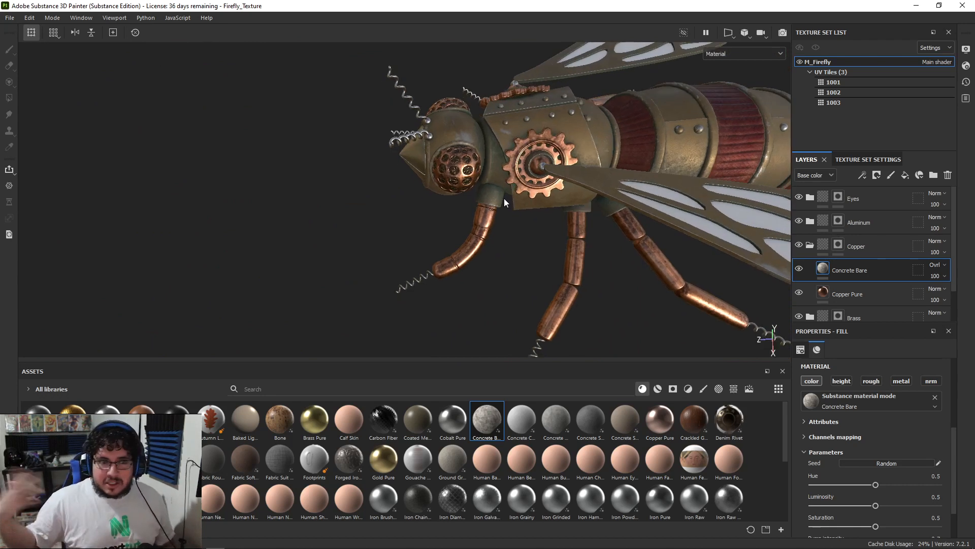
{"action": "left_click_drag", "start_coordinate": [504, 203], "coordinate": [626, 198], "text": "alt"}
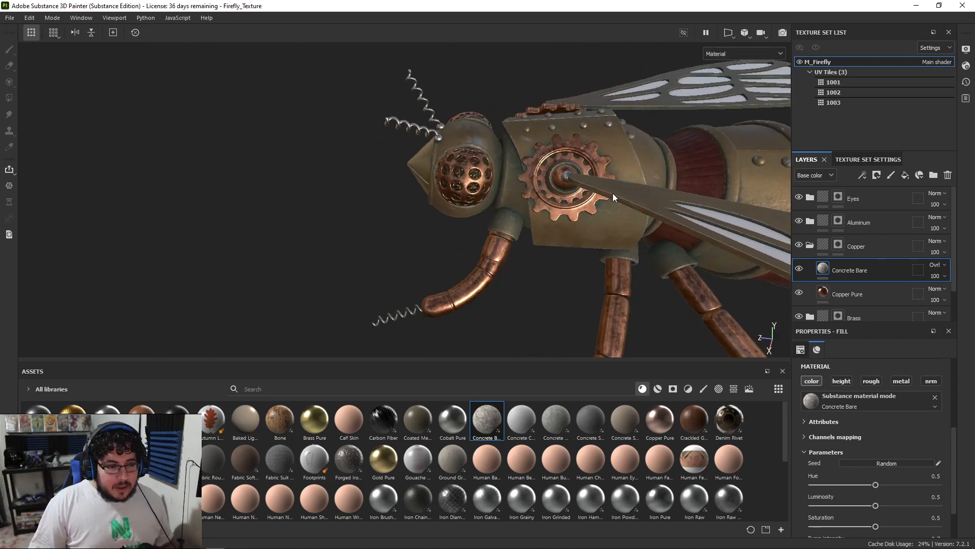
{"action": "right_click_drag", "start_coordinate": [627, 198], "coordinate": [716, 215], "text": "alt"}
{"action": "middle_click_drag", "start_coordinate": [716, 214], "coordinate": [569, 213], "text": "alt"}
{"action": "right_click_drag", "start_coordinate": [569, 213], "coordinate": [685, 197], "text": "alt"}
{"action": "middle_click_drag", "start_coordinate": [686, 197], "coordinate": [623, 233], "text": "alt"}
{"action": "left_click_drag", "start_coordinate": [624, 233], "coordinate": [663, 238], "text": "alt"}
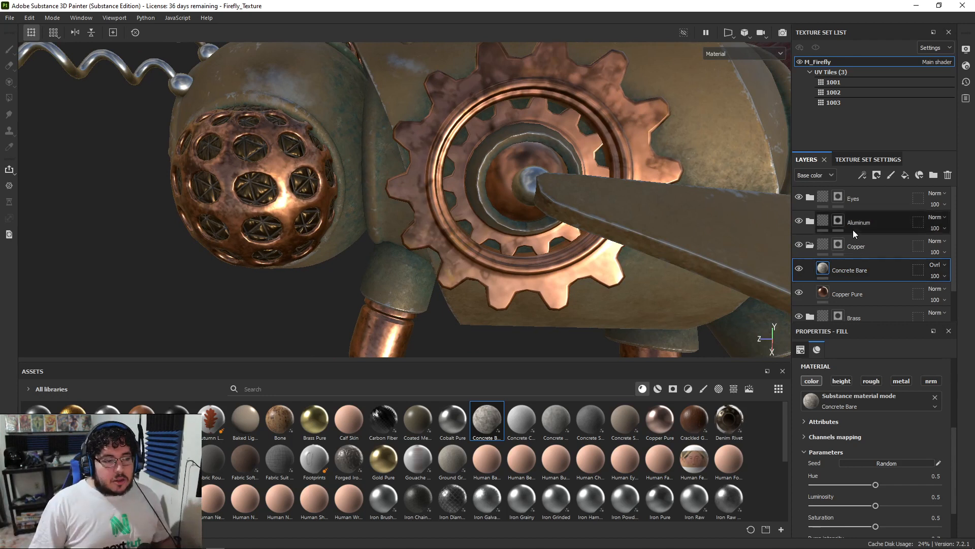
{"action": "right_click_drag", "start_coordinate": [485, 199], "coordinate": [325, 127], "text": "alt"}
{"action": "left_click_drag", "start_coordinate": [320, 122], "coordinate": [542, 90], "text": "alt"}
{"action": "right_click_drag", "start_coordinate": [395, 184], "coordinate": [562, 217], "text": "alt"}
{"action": "left_click_drag", "start_coordinate": [562, 218], "coordinate": [608, 207], "text": "alt"}
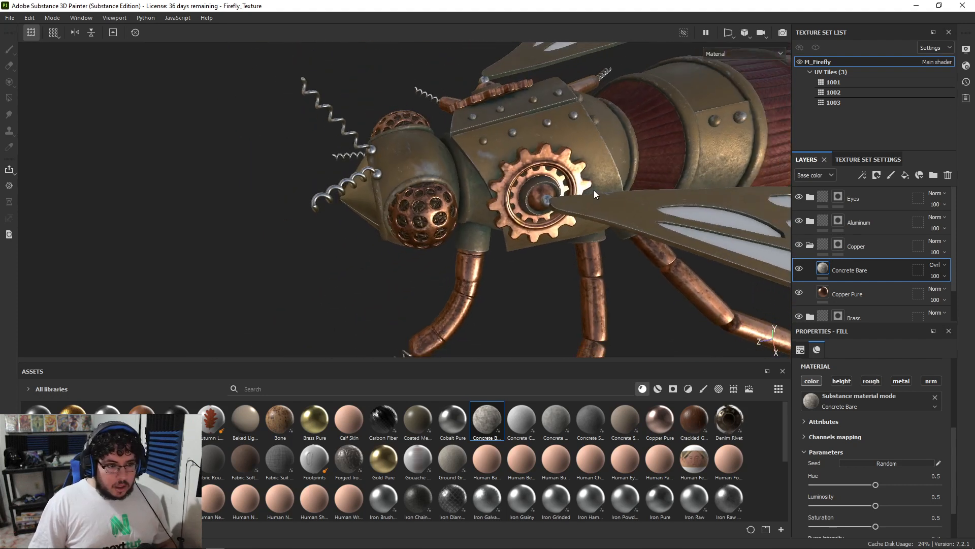
Step: Collapse the Copper folder and add Concrete Bare between Brass Pure and the dark Rust Fine layer in the Brass folder
{"action": "left_click", "coordinate": [810, 245]}
{"action": "left_click", "coordinate": [810, 270]}
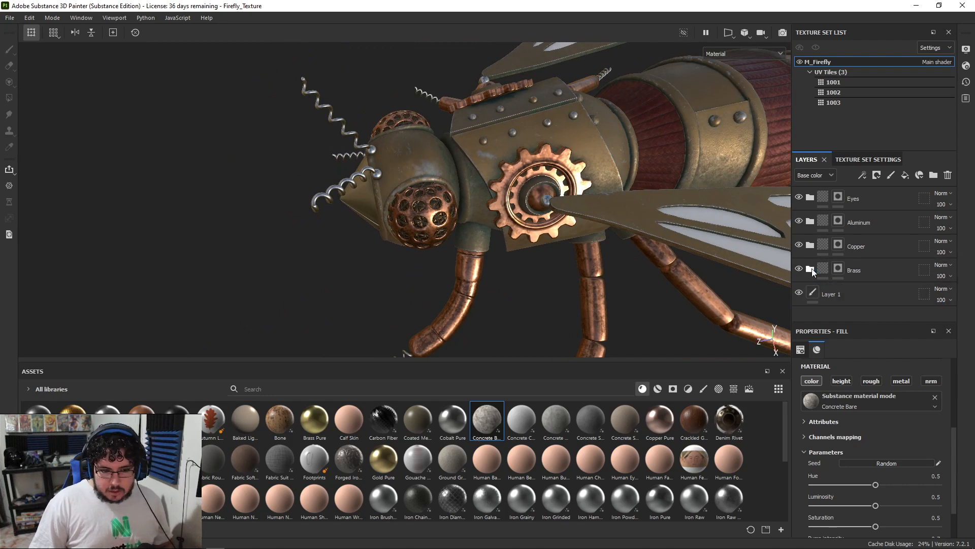
{"action": "scroll", "coordinate": [814, 289], "scroll_direction": "down", "scroll_amount": 5}
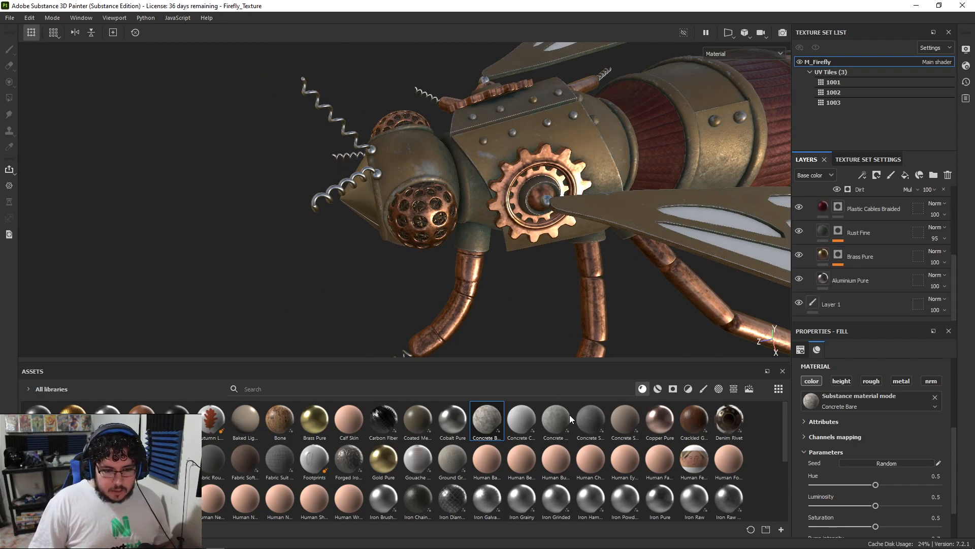
{"action": "left_click_drag", "start_coordinate": [488, 421], "coordinate": [834, 241]}
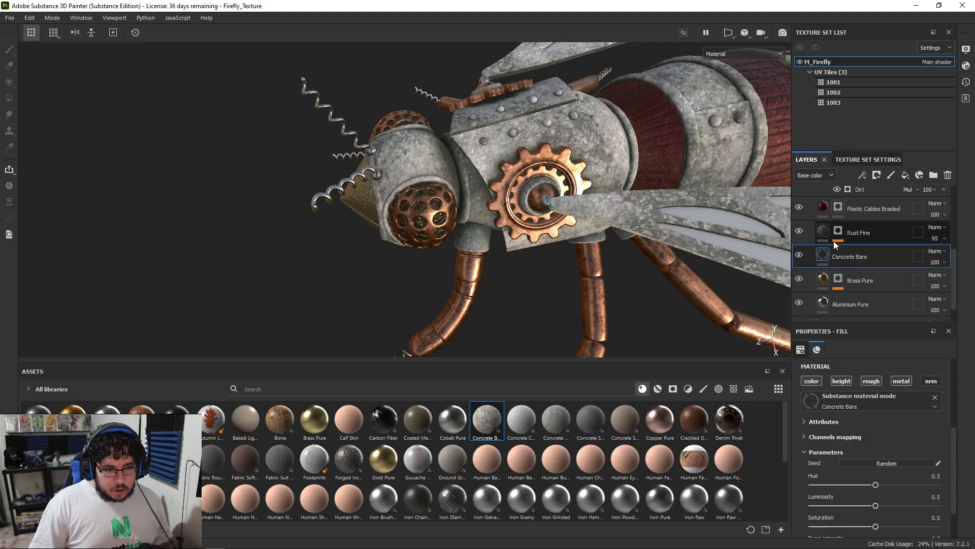
Step: Limit the Brass folder's Concrete Bare layer to the color channel and set its blend mode to Overlay
{"action": "left_click", "coordinate": [849, 254]}
{"action": "left_click", "coordinate": [847, 381]}
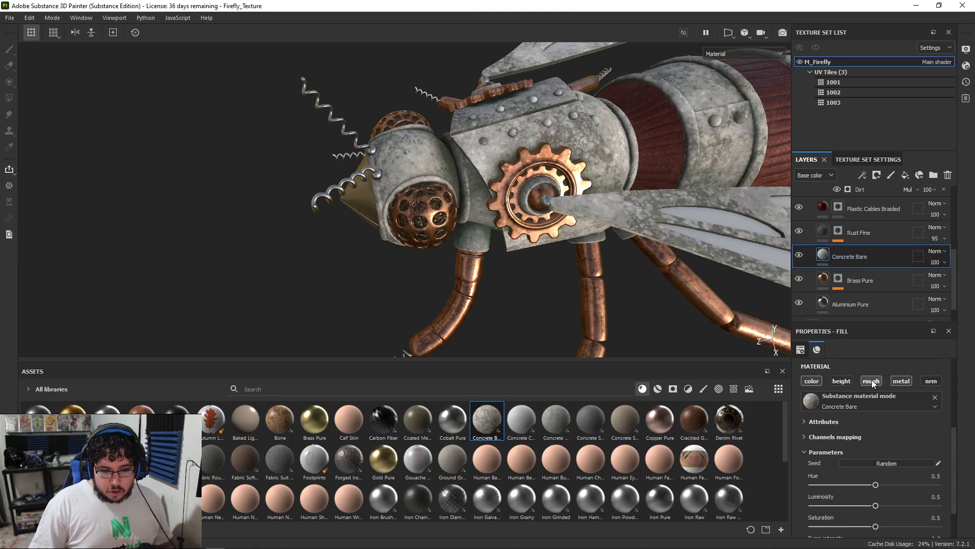
{"action": "left_click", "coordinate": [941, 252]}
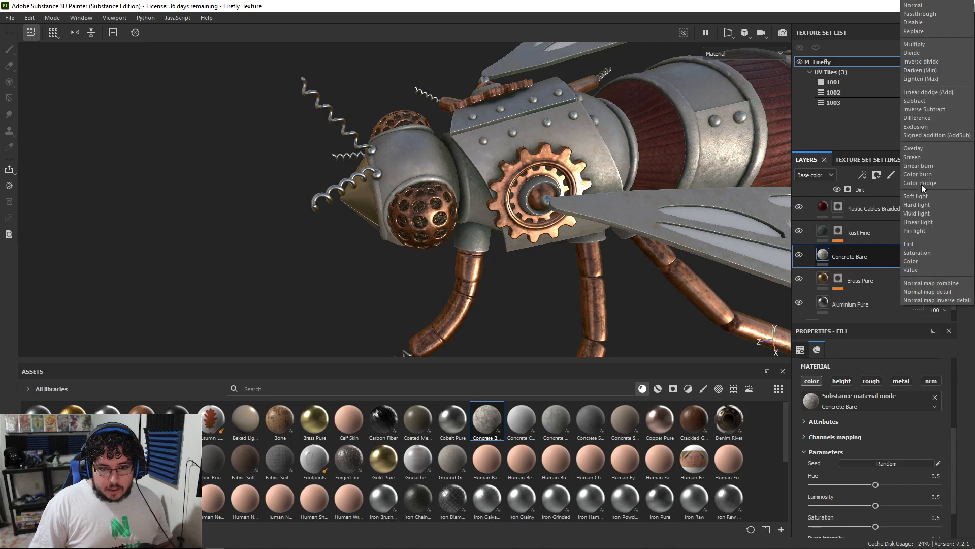
{"action": "left_click", "coordinate": [913, 148]}
Step: Lower the opacity of the Brass folder's Concrete Bare layer, checking the mottling on the body and wings
{"action": "left_click_drag", "start_coordinate": [561, 139], "coordinate": [502, 194], "text": "alt"}
{"action": "right_click_drag", "start_coordinate": [435, 143], "coordinate": [707, 265], "text": "alt"}
{"action": "right_click_drag", "start_coordinate": [488, 178], "coordinate": [547, 192], "text": "alt"}
{"action": "left_click_drag", "start_coordinate": [547, 192], "coordinate": [528, 180], "text": "alt"}
{"action": "right_click_drag", "start_coordinate": [528, 181], "coordinate": [531, 304], "text": "alt"}
{"action": "left_click_drag", "start_coordinate": [531, 303], "coordinate": [562, 224], "text": "alt"}
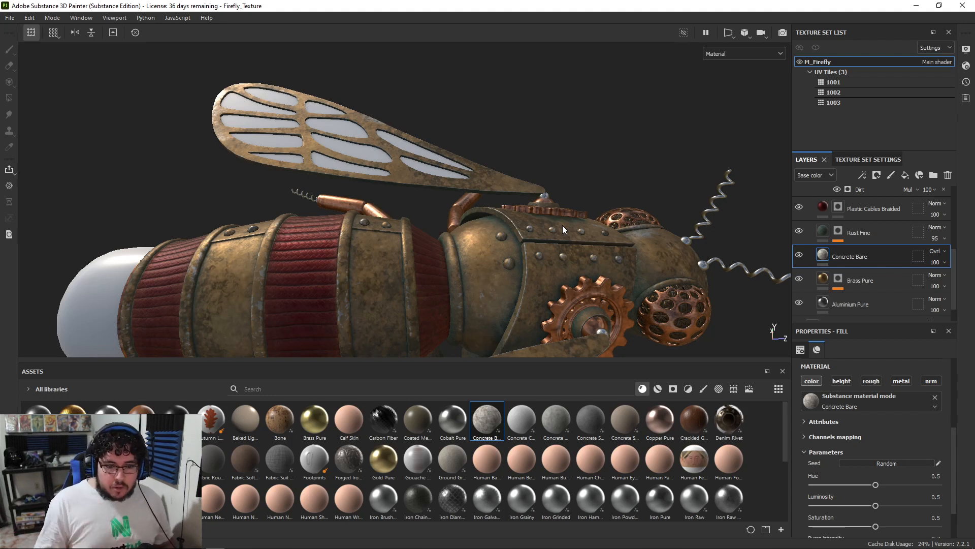
{"action": "left_click_drag", "start_coordinate": [597, 272], "coordinate": [711, 213], "text": "alt"}
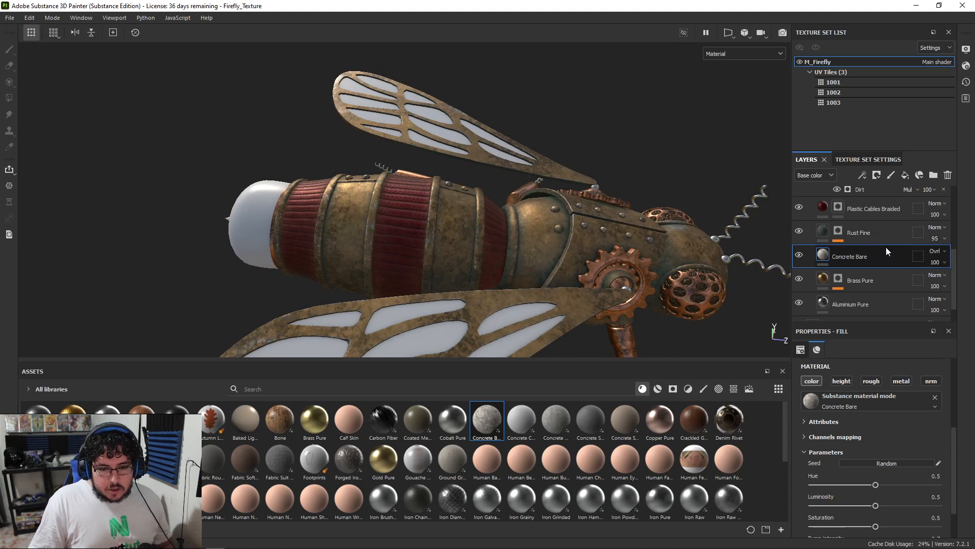
{"action": "left_click_drag", "start_coordinate": [968, 280], "coordinate": [963, 282]}
{"action": "left_click_drag", "start_coordinate": [521, 174], "coordinate": [457, 193], "text": "alt"}
{"action": "right_click_drag", "start_coordinate": [457, 193], "coordinate": [531, 248], "text": "alt"}
{"action": "left_click_drag", "start_coordinate": [531, 248], "coordinate": [576, 288], "text": "alt"}
{"action": "right_click_drag", "start_coordinate": [576, 288], "coordinate": [541, 197], "text": "alt"}
{"action": "scroll", "coordinate": [830, 245], "scroll_direction": "up", "scroll_amount": 3}
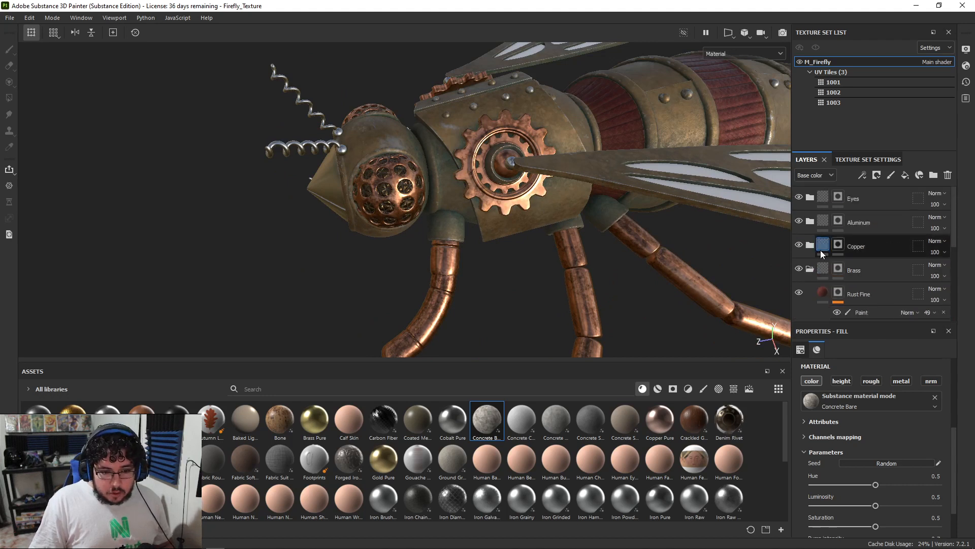
Step: In the Copper folder, set Copper Pure's roughness to about 0.34 and darken and desaturate its base color
{"action": "left_click", "coordinate": [810, 269]}
{"action": "left_click", "coordinate": [810, 246]}
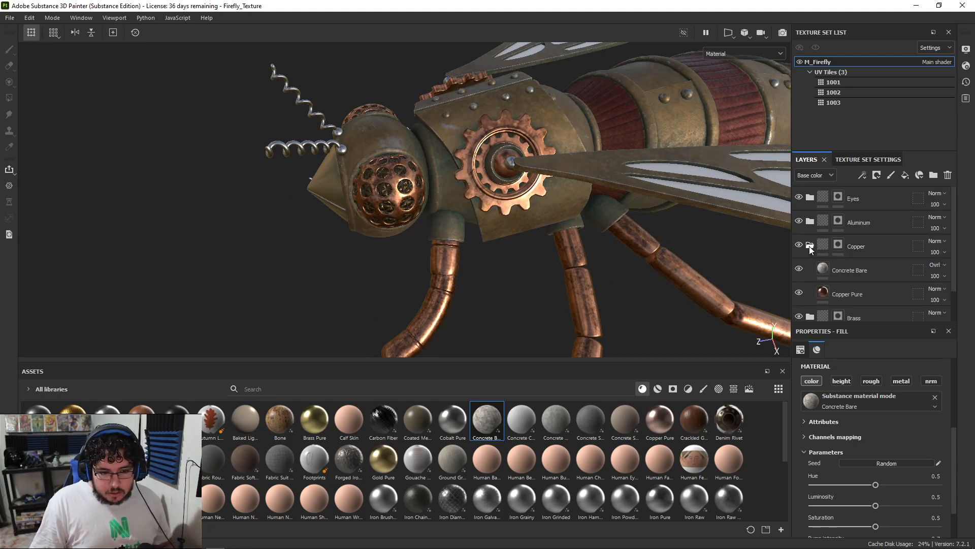
{"action": "left_click", "coordinate": [824, 295]}
{"action": "scroll", "coordinate": [854, 486], "scroll_direction": "down", "scroll_amount": 1}
{"action": "left_click_drag", "start_coordinate": [830, 476], "coordinate": [847, 479]}
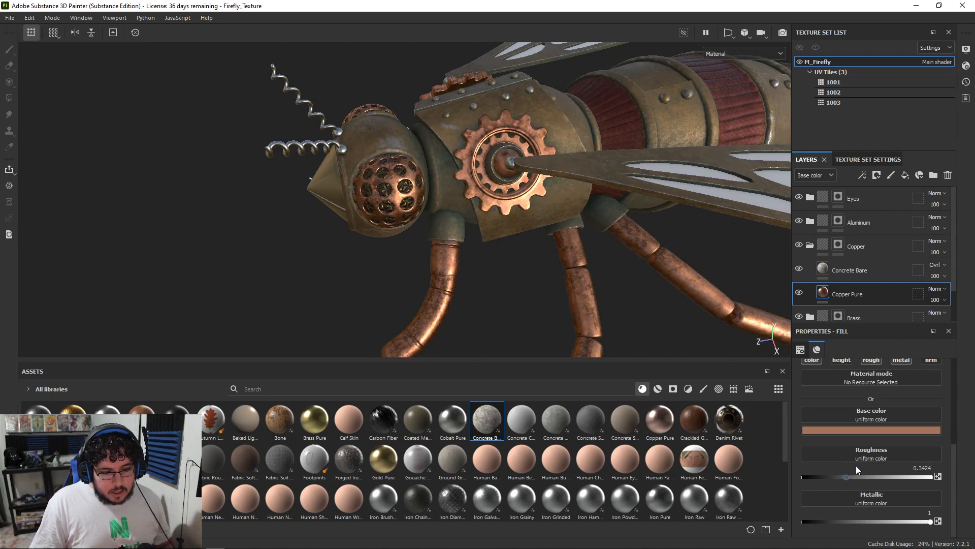
{"action": "left_click", "coordinate": [861, 431]}
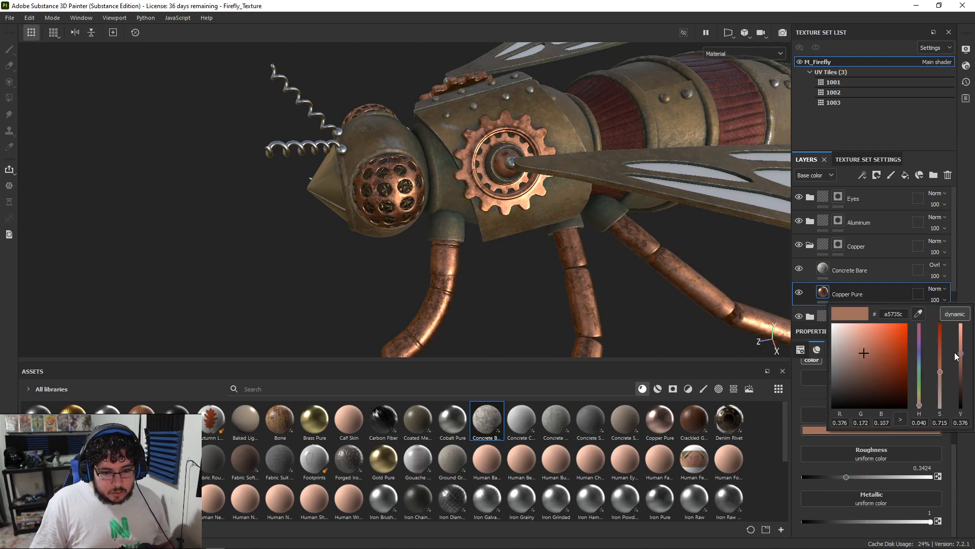
{"action": "left_click_drag", "start_coordinate": [962, 356], "coordinate": [940, 378]}
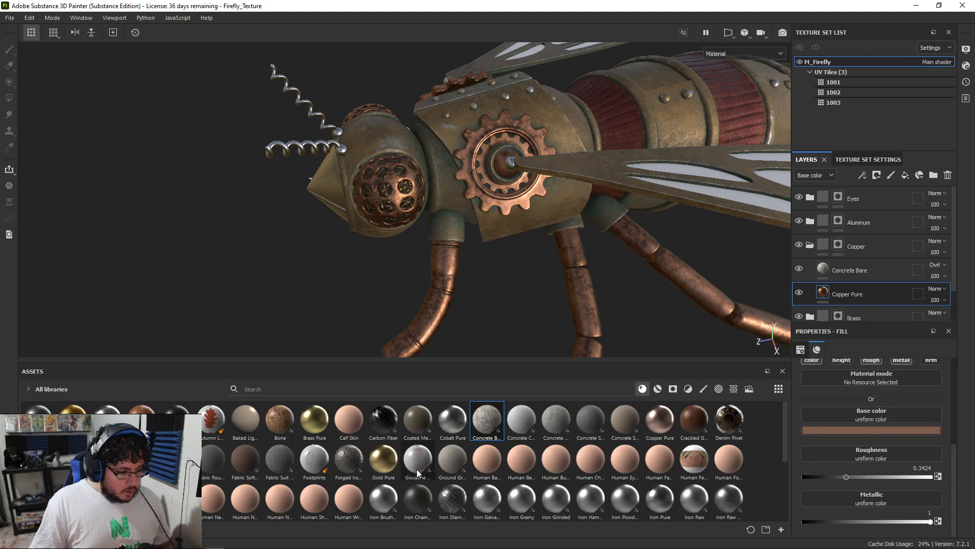
Step: Add a Rust Fine layer above Concrete Bare in the Copper folder and change its rust color to teal green
{"action": "scroll", "coordinate": [457, 462], "scroll_direction": "down", "scroll_amount": 3}
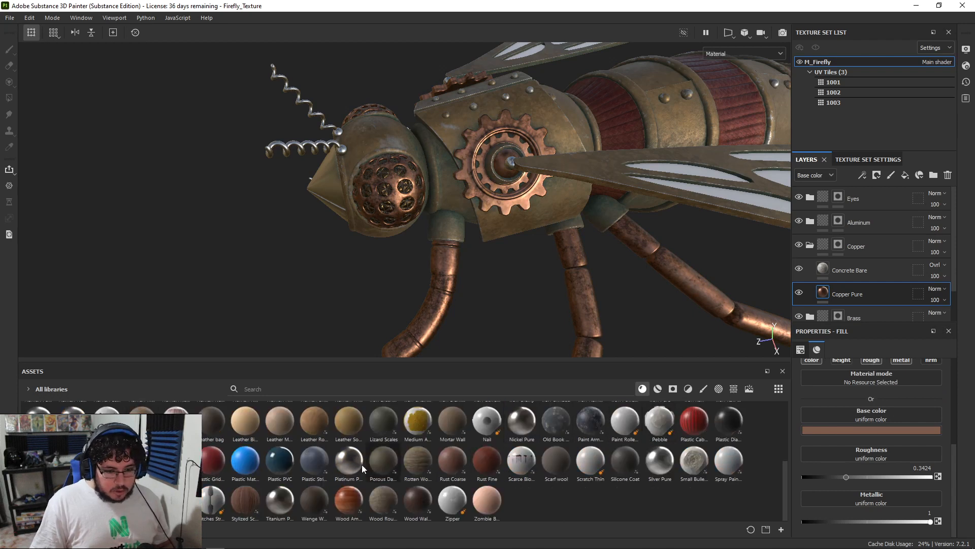
{"action": "left_click_drag", "start_coordinate": [860, 258], "coordinate": [860, 258]}
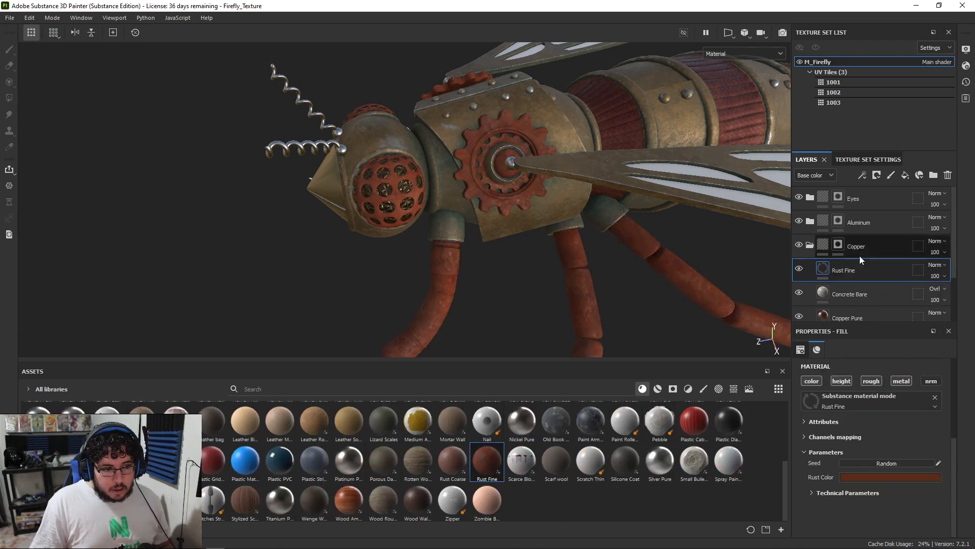
{"action": "left_click", "coordinate": [864, 476]}
{"action": "left_click", "coordinate": [919, 414]}
{"action": "left_click", "coordinate": [919, 413]}
{"action": "left_click", "coordinate": [860, 262]}
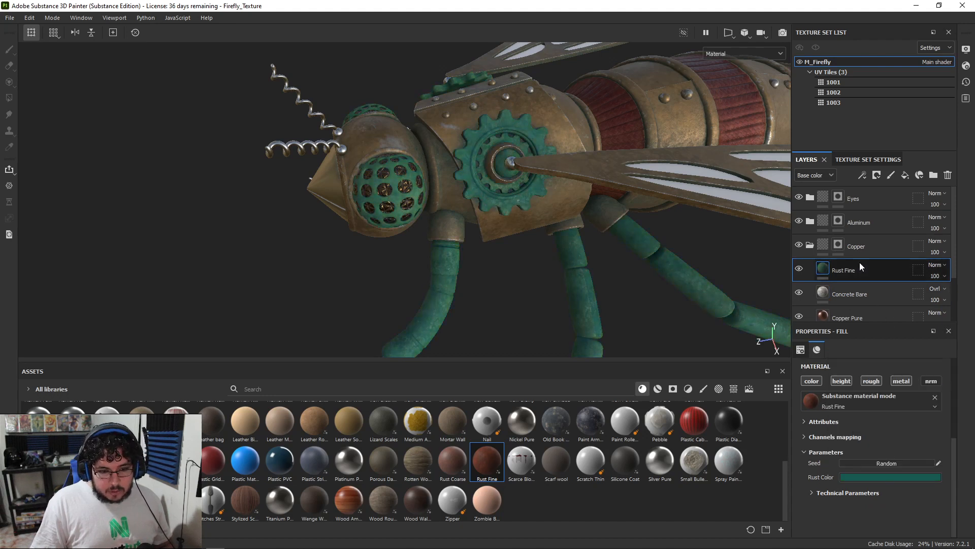
Step: Give the green Rust Fine layer a black mask driven by a Dirt generator
{"action": "right_click", "coordinate": [859, 262]}
{"action": "left_click", "coordinate": [876, 20]}
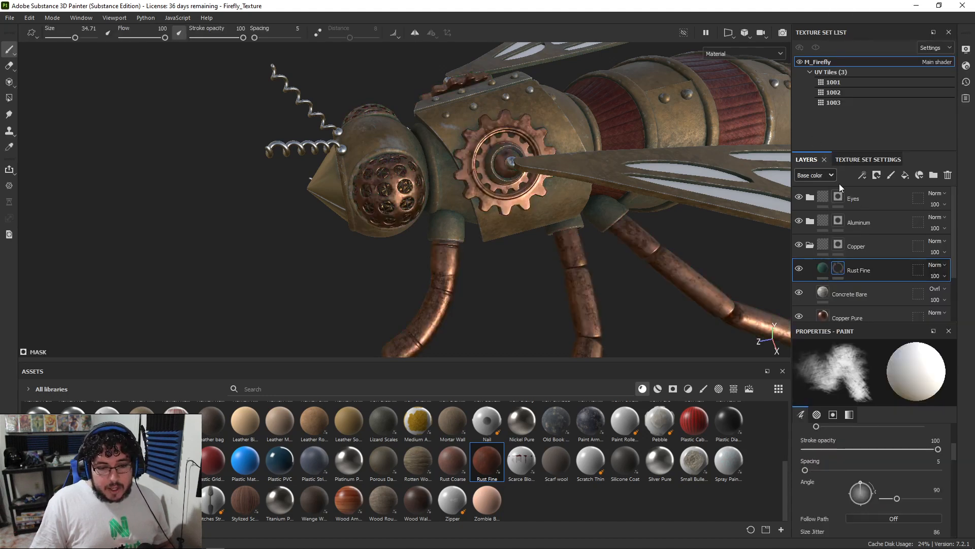
{"action": "right_click", "coordinate": [840, 270]}
{"action": "left_click", "coordinate": [863, 328]}
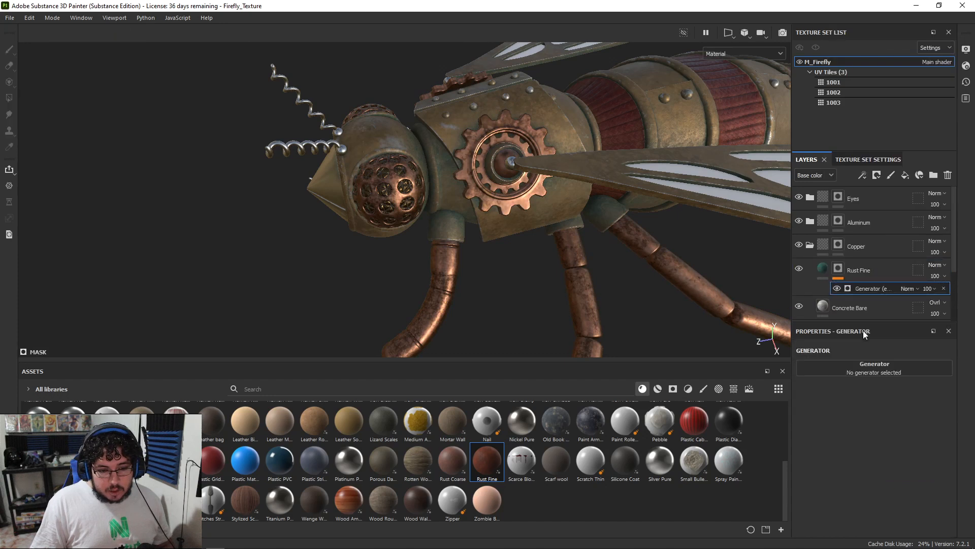
{"action": "left_click", "coordinate": [850, 366]}
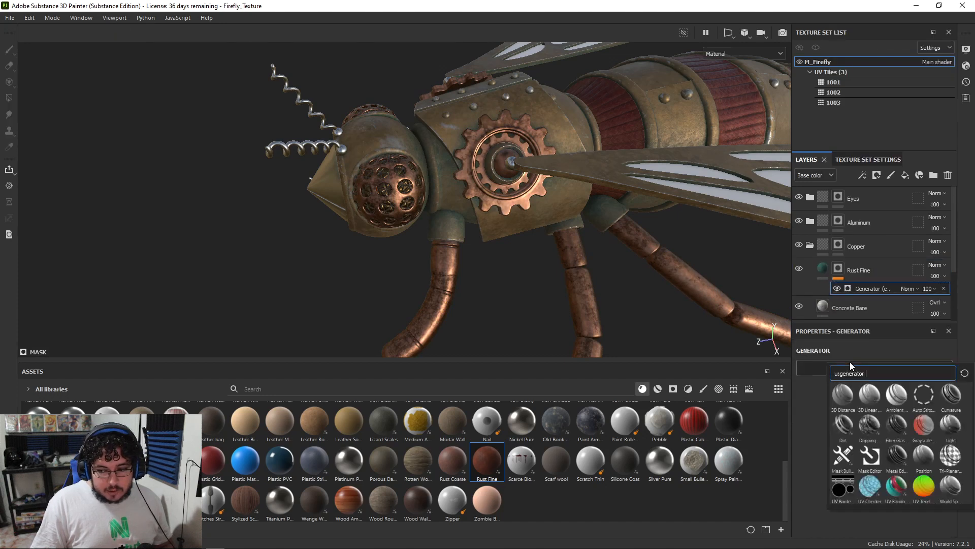
{"action": "left_click", "coordinate": [843, 425]}
Step: Set the Dirt generator's level to 0.61, contrast to 0.76 and grunge amount to 0.26, checking the patina around the model
{"action": "left_click_drag", "start_coordinate": [553, 203], "coordinate": [777, 282], "text": "alt"}
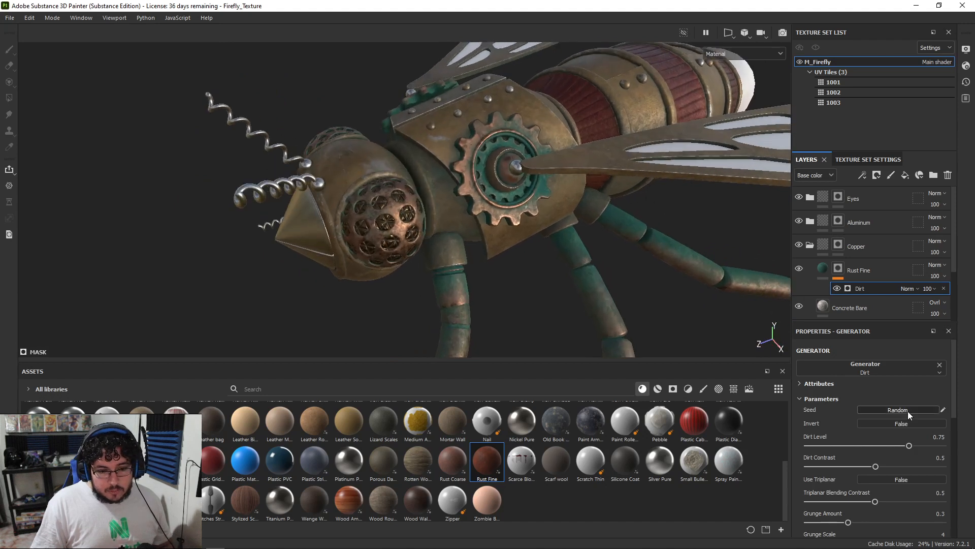
{"action": "left_click_drag", "start_coordinate": [886, 447], "coordinate": [910, 465]}
{"action": "scroll", "coordinate": [886, 432], "scroll_direction": "down", "scroll_amount": 3}
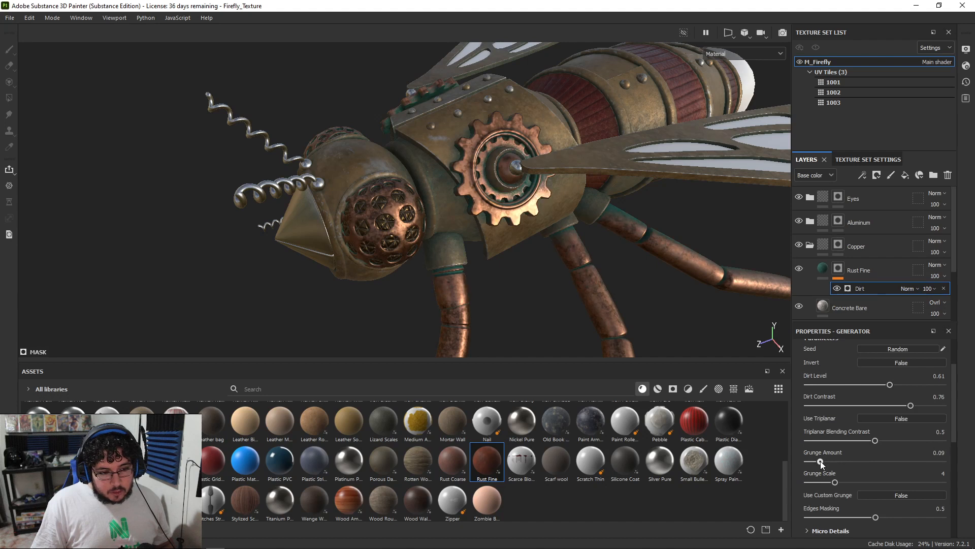
{"action": "right_click_drag", "start_coordinate": [386, 147], "coordinate": [243, 133], "text": "alt"}
{"action": "left_click_drag", "start_coordinate": [472, 185], "coordinate": [429, 262], "text": "alt"}
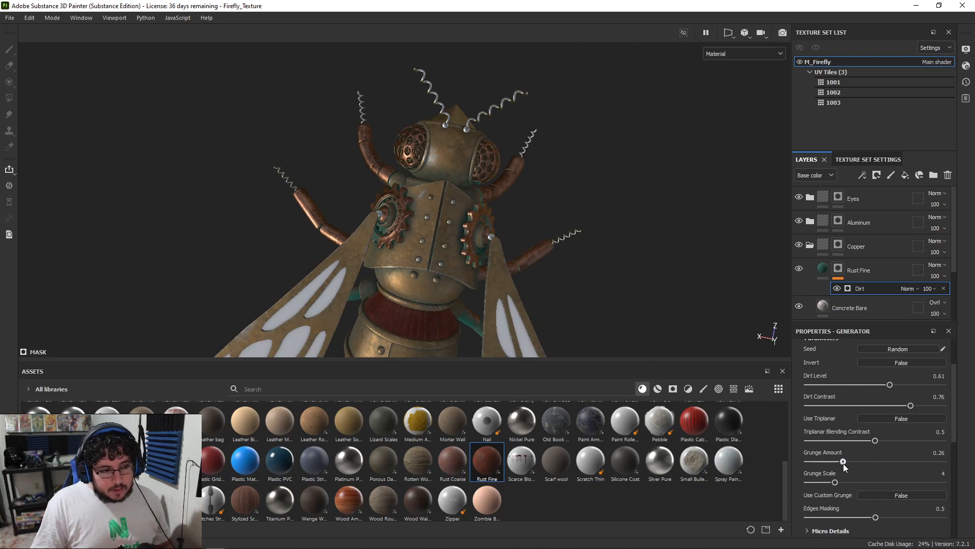
{"action": "left_click_drag", "start_coordinate": [500, 147], "coordinate": [488, 193], "text": "alt"}
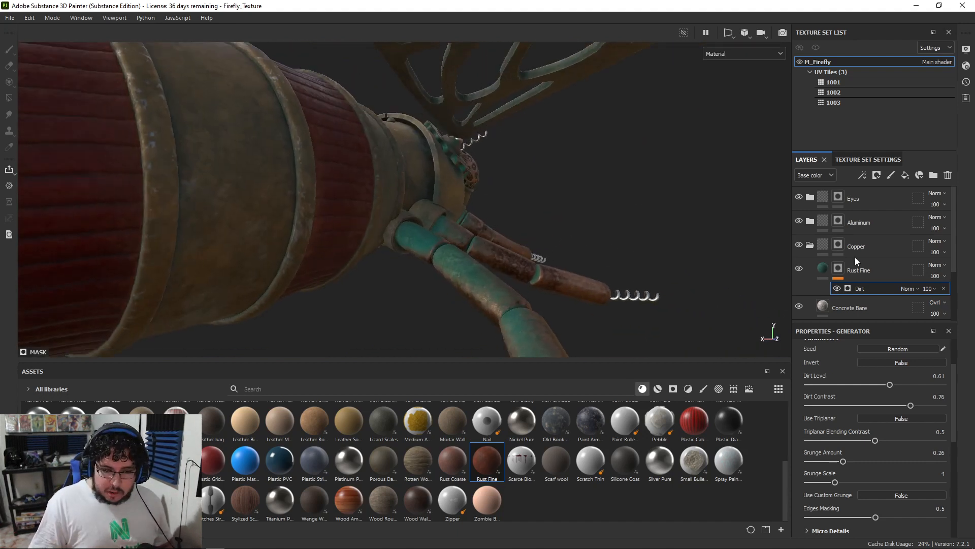
Step: Add a paint effect above the Dirt generator in the green Rust Fine layer's mask
{"action": "right_click", "coordinate": [825, 245]}
{"action": "left_click", "coordinate": [827, 299]}
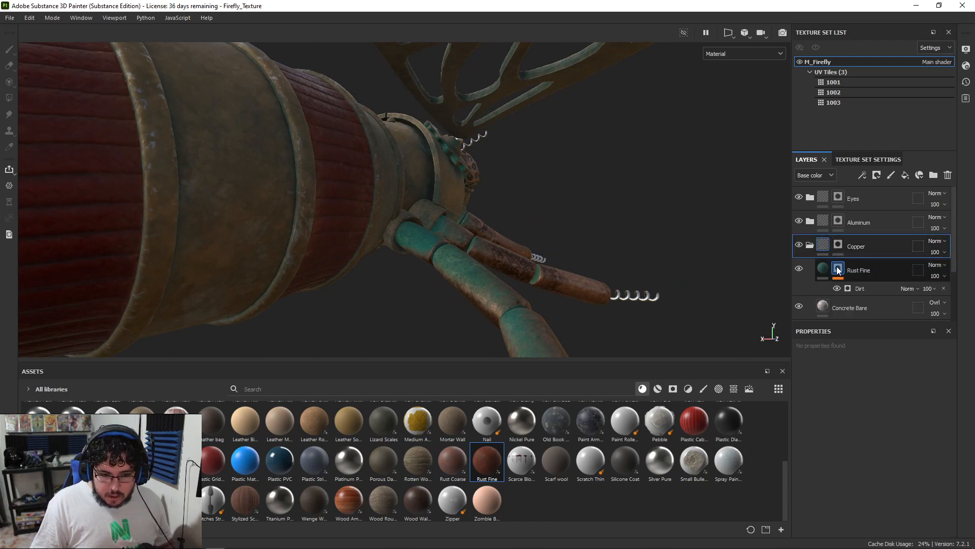
{"action": "right_click", "coordinate": [837, 270]}
{"action": "left_click", "coordinate": [861, 333]}
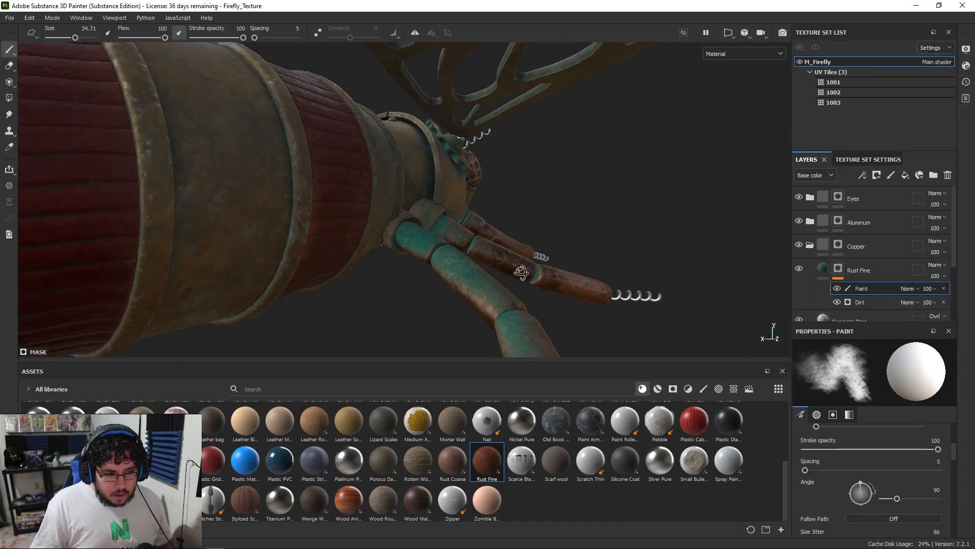
Step: Paint black with a brush size of about 21 on the mask to thin the green patina on the rear legs
{"action": "left_click_drag", "start_coordinate": [521, 273], "coordinate": [492, 264], "text": "alt"}
{"action": "mouse_move", "coordinate": [475, 214]}
{"action": "left_mouse_down", "text": "alt"}
{"action": "mouse_move", "coordinate": [448, 244]}
{"action": "mouse_move", "coordinate": [485, 205]}
{"action": "left_mouse_up", "text": "alt"}
{"action": "scroll", "coordinate": [470, 270], "scroll_direction": "up", "scroll_amount": 5}
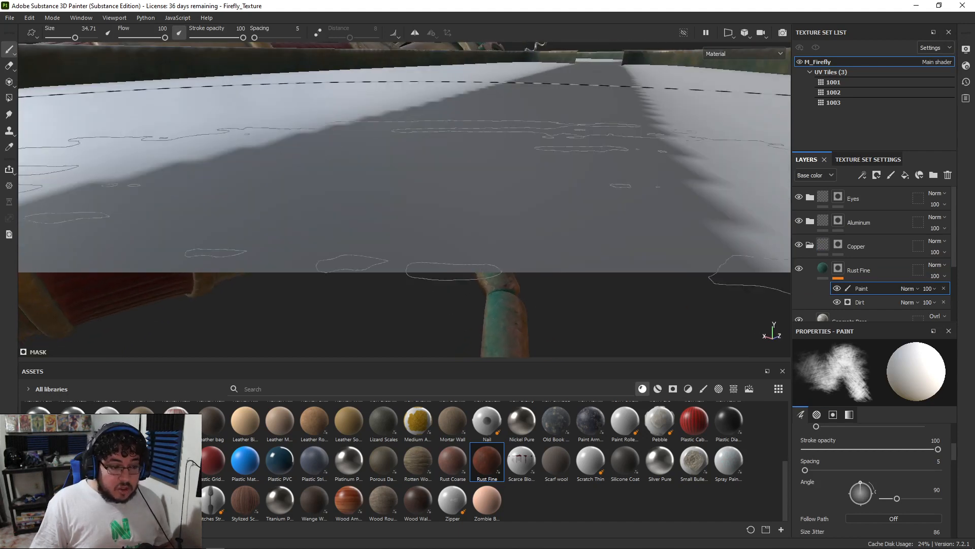
{"action": "scroll", "coordinate": [511, 157], "scroll_direction": "down", "scroll_amount": 10}
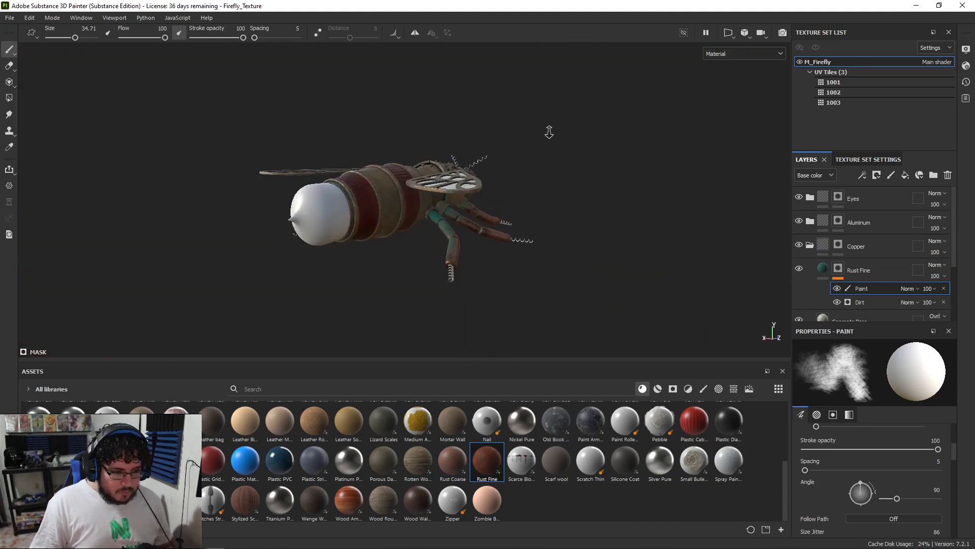
{"action": "right_click_drag", "start_coordinate": [550, 132], "coordinate": [551, 213], "text": "alt"}
{"action": "left_click_drag", "start_coordinate": [551, 213], "coordinate": [537, 257], "text": "alt"}
{"action": "right_click_drag", "start_coordinate": [537, 257], "coordinate": [708, 304], "text": "alt"}
{"action": "left_click_drag", "start_coordinate": [708, 305], "coordinate": [656, 274], "text": "alt"}
{"action": "mouse_move", "coordinate": [435, 204]}
{"action": "right_mouse_down", "text": "ctrl"}
{"action": "mouse_move", "coordinate": [423, 204]}
{"action": "mouse_move", "coordinate": [488, 279]}
{"action": "right_mouse_up", "text": "ctrl"}
{"action": "left_click_drag", "start_coordinate": [487, 280], "coordinate": [457, 223], "text": "alt"}
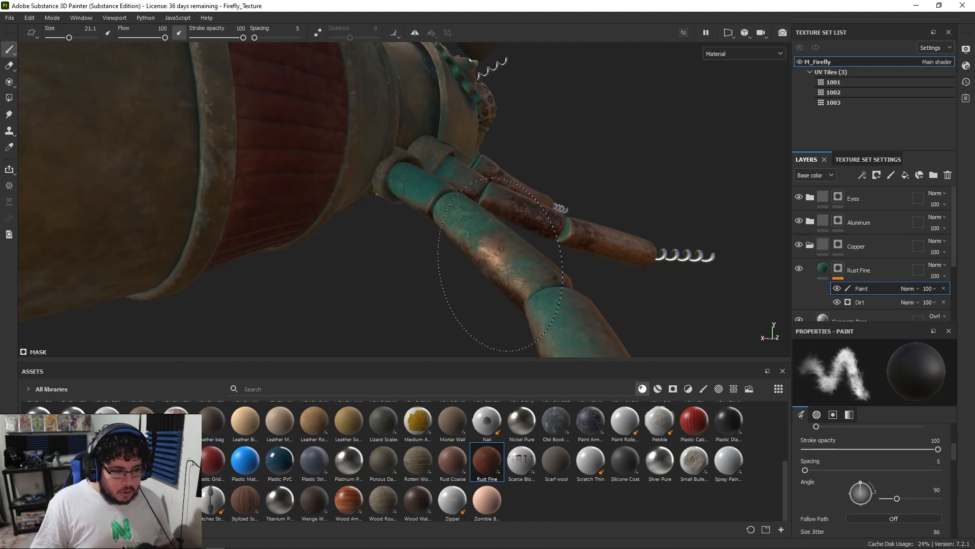
{"action": "left_click_drag", "start_coordinate": [472, 212], "coordinate": [461, 202], "text": "alt"}
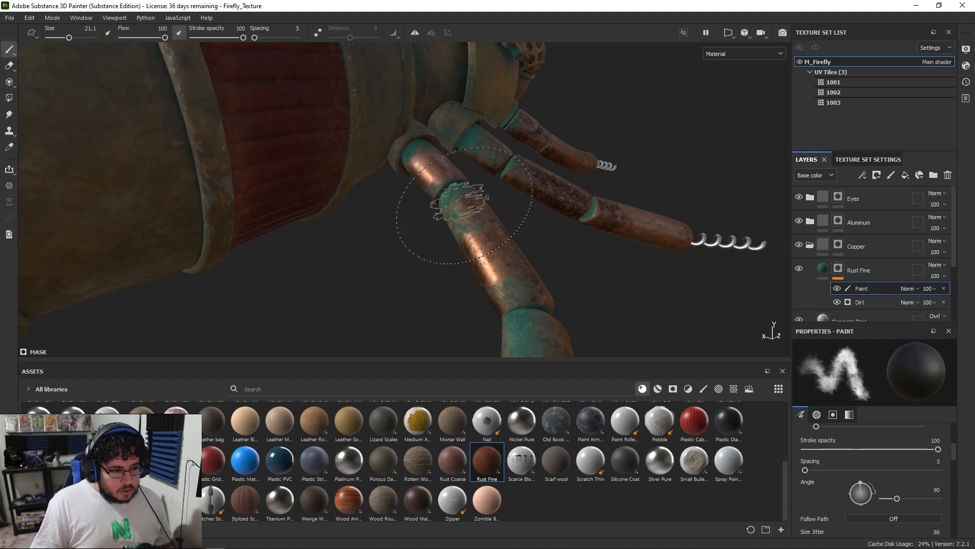
{"action": "mouse_move", "coordinate": [466, 200]}
{"action": "left_mouse_down", "text": "alt"}
{"action": "mouse_move", "coordinate": [510, 351]}
{"action": "mouse_move", "coordinate": [501, 152]}
{"action": "mouse_move", "coordinate": [425, 148]}
{"action": "mouse_move", "coordinate": [487, 277]}
{"action": "left_mouse_up", "text": "alt"}
{"action": "mouse_move", "coordinate": [500, 345]}
{"action": "left_mouse_down", "text": "alt"}
{"action": "mouse_move", "coordinate": [477, 229]}
{"action": "mouse_move", "coordinate": [496, 191]}
{"action": "mouse_move", "coordinate": [551, 222]}
{"action": "mouse_move", "coordinate": [458, 203]}
{"action": "mouse_move", "coordinate": [381, 167]}
{"action": "mouse_move", "coordinate": [350, 174]}
{"action": "left_mouse_up", "text": "alt"}
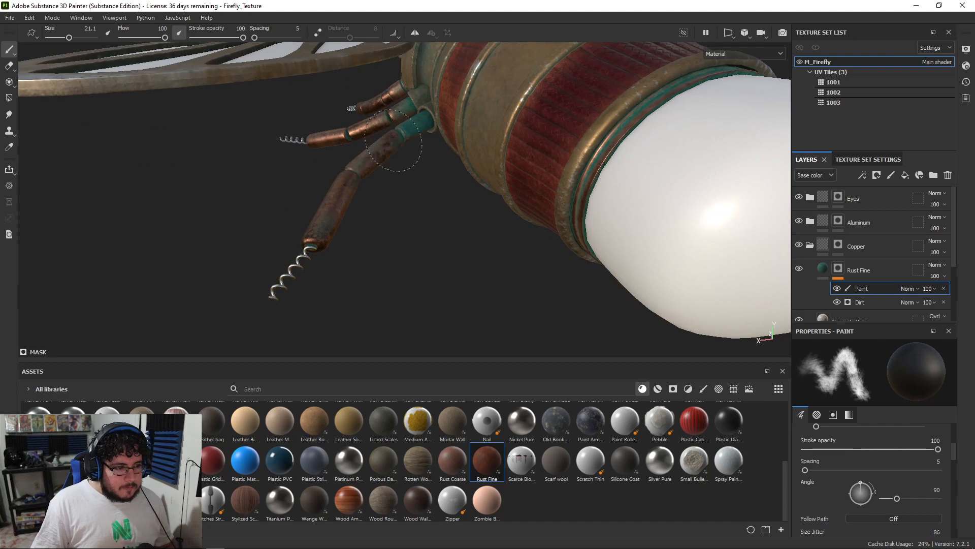
Step: Paint green patina around the lower edge of one eye cage at brush size 23.75, blending it with black strokes
{"action": "left_click_drag", "start_coordinate": [399, 112], "coordinate": [524, 223], "text": "alt"}
{"action": "right_click_drag", "start_coordinate": [524, 223], "coordinate": [548, 294], "text": "alt"}
{"action": "mouse_move", "coordinate": [549, 295]}
{"action": "left_mouse_down", "text": "alt"}
{"action": "mouse_move", "coordinate": [564, 219]}
{"action": "mouse_move", "coordinate": [549, 170]}
{"action": "left_mouse_up", "text": "alt"}
{"action": "right_click_drag", "start_coordinate": [472, 168], "coordinate": [432, 168], "text": "ctrl"}
{"action": "key", "text": "x"}
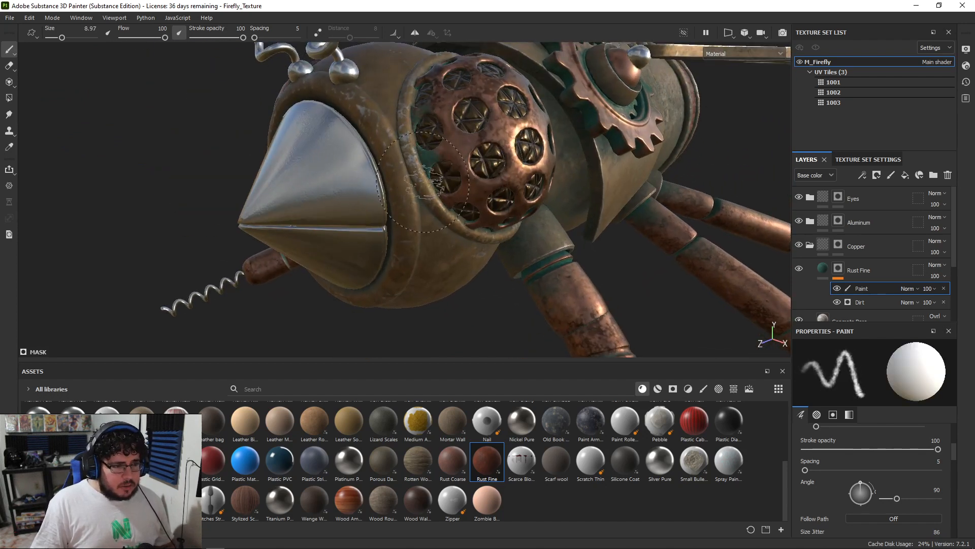
{"action": "left_click_drag", "start_coordinate": [478, 197], "coordinate": [506, 208], "text": "alt"}
{"action": "right_click_drag", "start_coordinate": [505, 207], "coordinate": [548, 207], "text": "ctrl"}
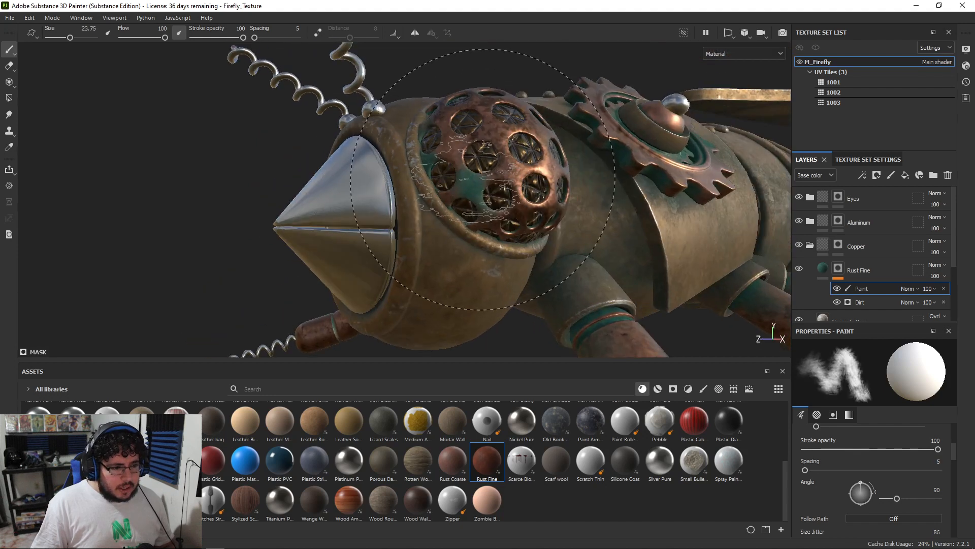
{"action": "key", "text": "x"}
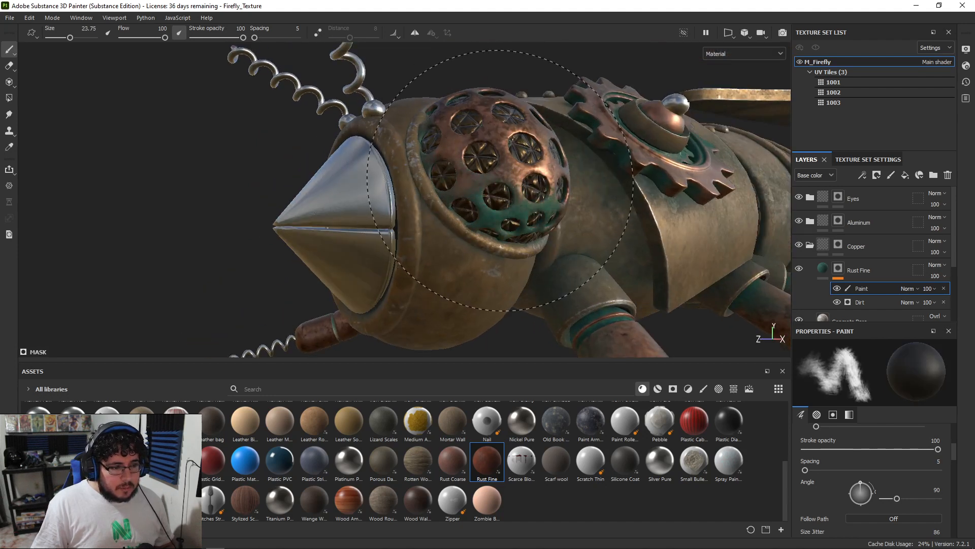
{"action": "mouse_move", "coordinate": [534, 213]}
{"action": "left_mouse_down", "text": "alt"}
{"action": "mouse_move", "coordinate": [506, 229]}
{"action": "mouse_move", "coordinate": [638, 234]}
{"action": "left_mouse_up", "text": "alt"}
{"action": "key", "text": "x"}
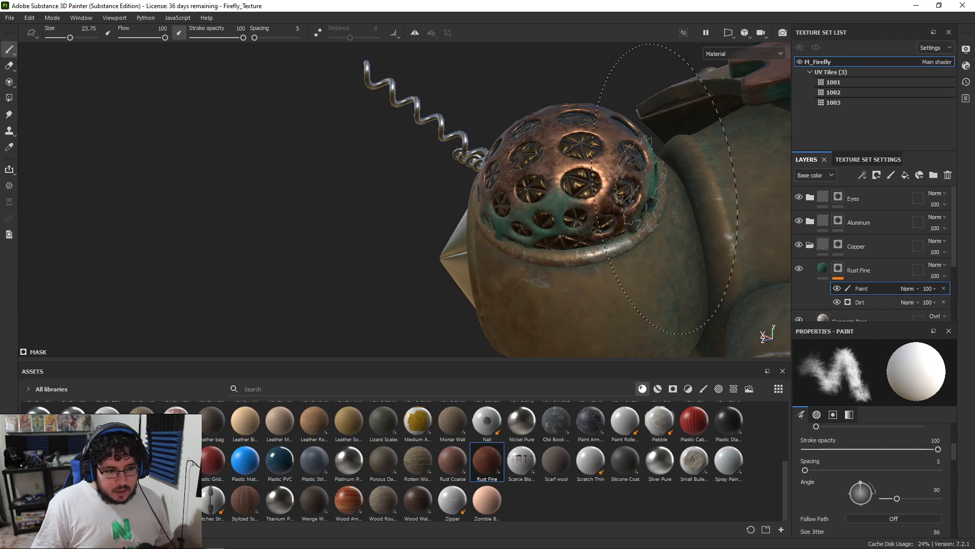
{"action": "key", "text": "x"}
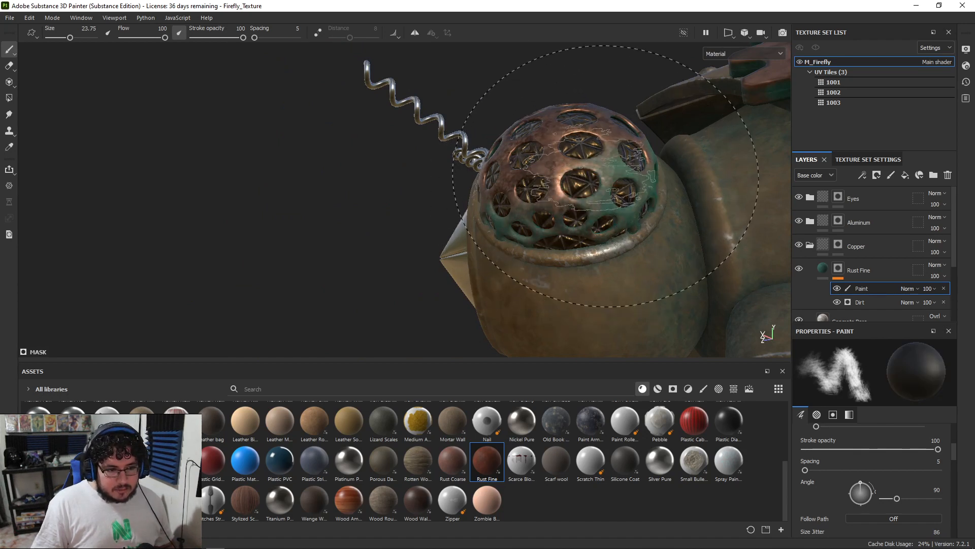
Step: Paint matching green patina on the lower part of the opposite eye cage, alternating white and black mask strokes
{"action": "mouse_move", "coordinate": [605, 185]}
{"action": "left_mouse_down", "text": "alt"}
{"action": "mouse_move", "coordinate": [635, 239]}
{"action": "mouse_move", "coordinate": [587, 218]}
{"action": "mouse_move", "coordinate": [386, 202]}
{"action": "mouse_move", "coordinate": [311, 167]}
{"action": "mouse_move", "coordinate": [642, 185]}
{"action": "mouse_move", "coordinate": [584, 213]}
{"action": "mouse_move", "coordinate": [460, 228]}
{"action": "left_mouse_up", "text": "alt"}
{"action": "key", "text": "x"}
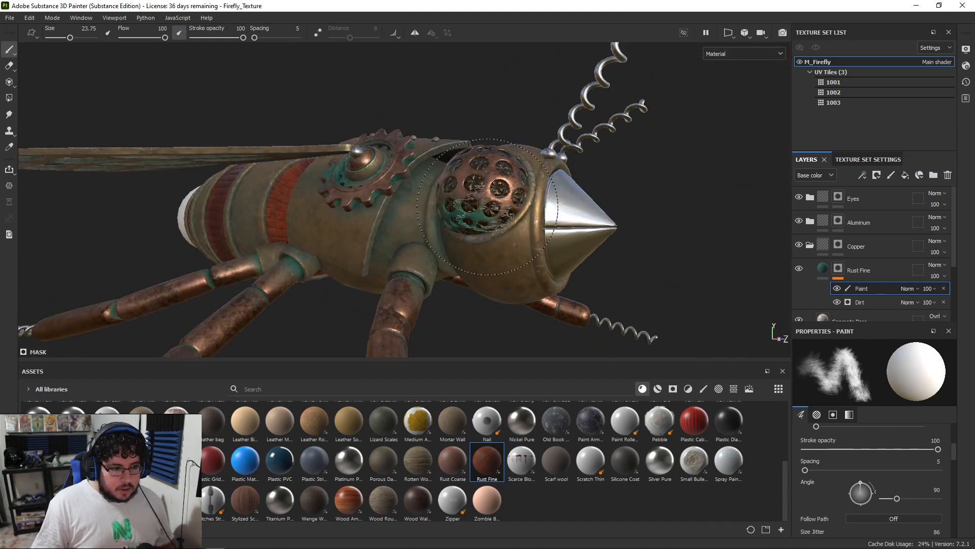
{"action": "key", "text": "x"}
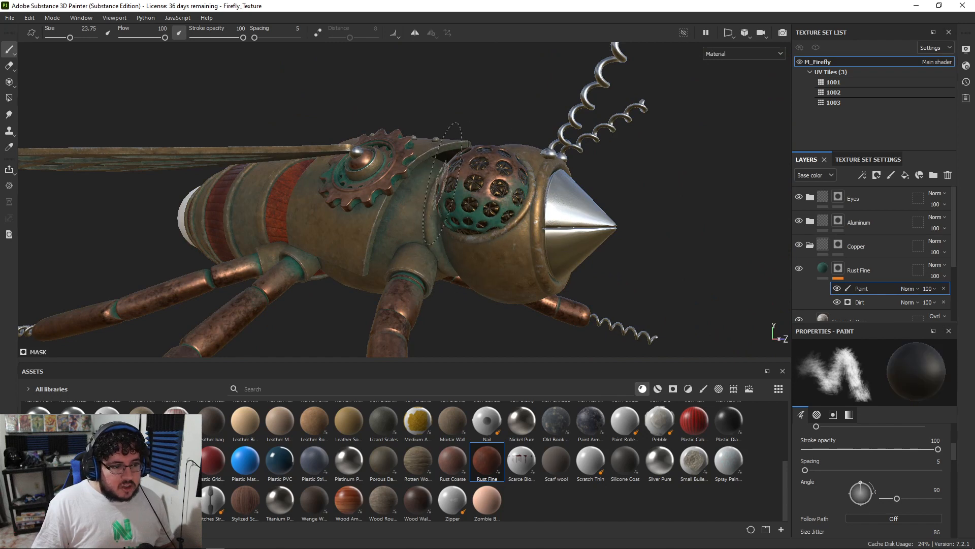
{"action": "left_click_drag", "start_coordinate": [488, 172], "coordinate": [508, 195], "text": "alt"}
{"action": "key", "text": "x"}
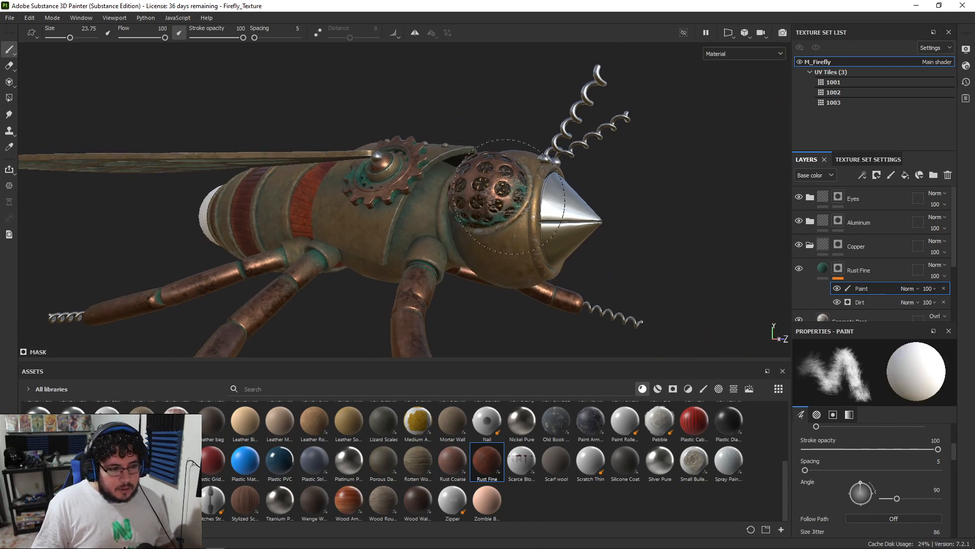
{"action": "key", "text": "x"}
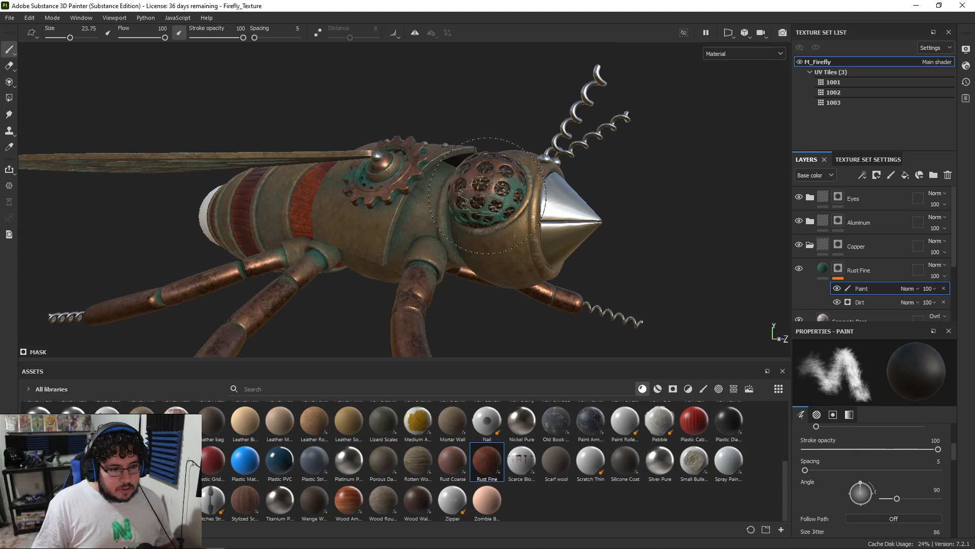
{"action": "left_click_drag", "start_coordinate": [475, 212], "coordinate": [484, 191], "text": "alt"}
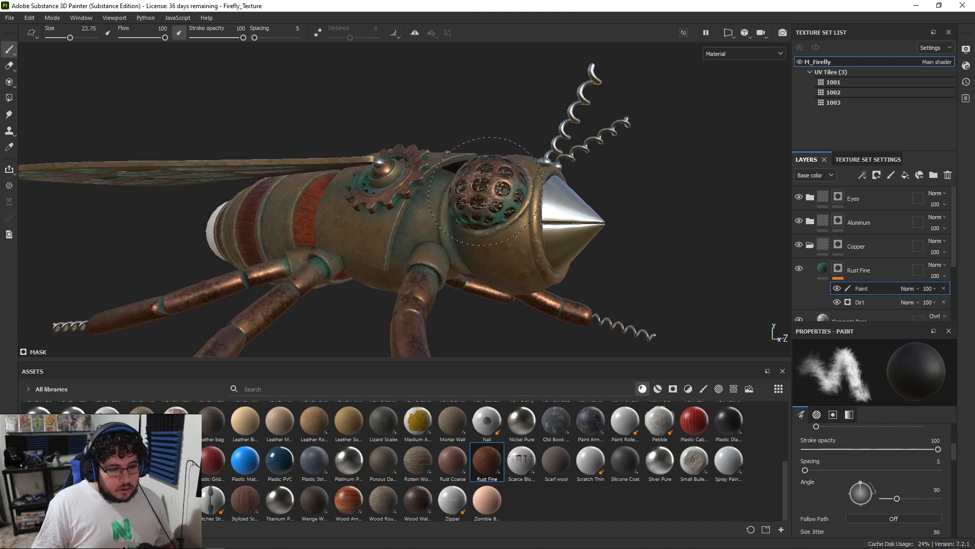
{"action": "key", "text": "x"}
{"action": "key", "text": "x"}
{"action": "key", "text": "x"}
{"action": "key", "text": "x"}
{"action": "key", "text": "x"}
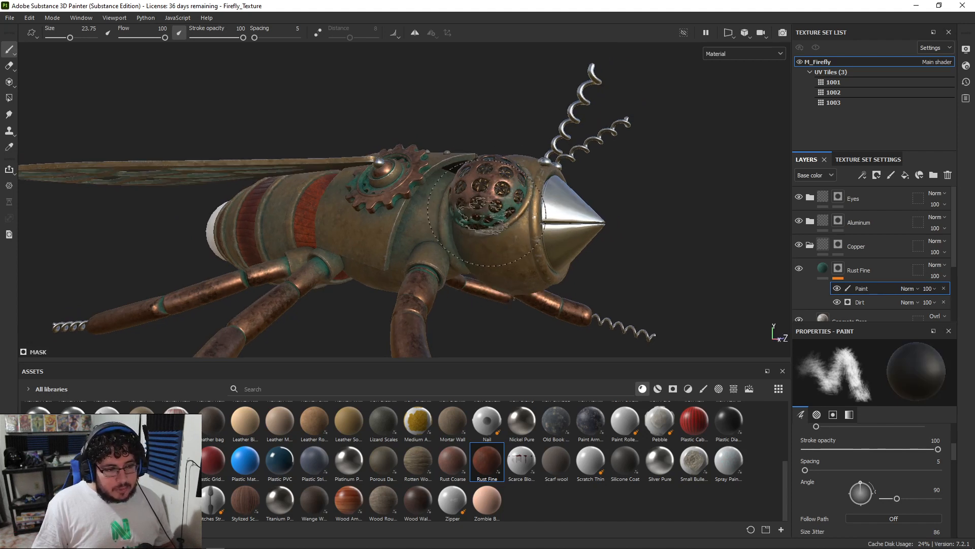
{"action": "key", "text": "x"}
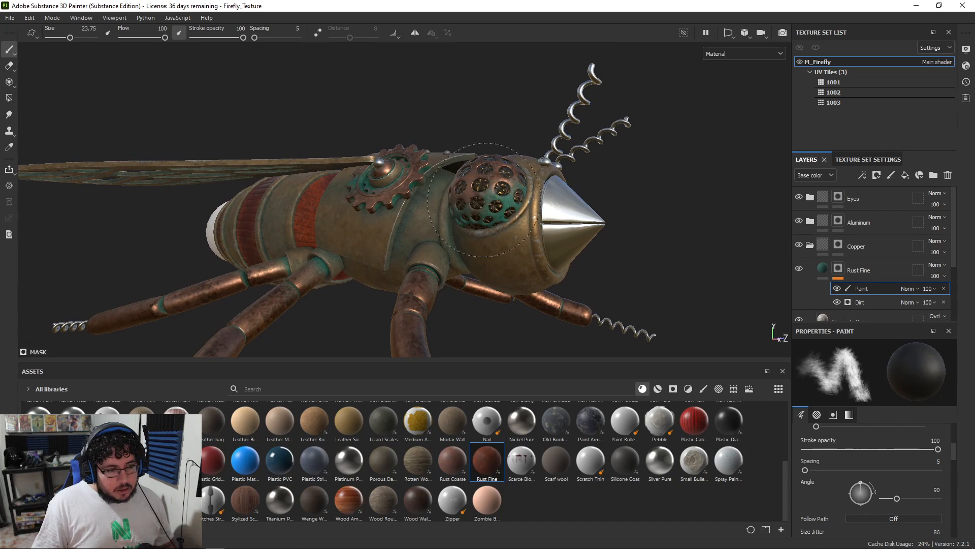
Step: Check the patina on the eye cage, gears and legs from above and return to the beginning of the material list
{"action": "mouse_move", "coordinate": [479, 206]}
{"action": "left_mouse_down", "text": "alt"}
{"action": "mouse_move", "coordinate": [328, 225]}
{"action": "mouse_move", "coordinate": [562, 196]}
{"action": "mouse_move", "coordinate": [490, 197]}
{"action": "mouse_move", "coordinate": [428, 216]}
{"action": "mouse_move", "coordinate": [218, 137]}
{"action": "mouse_move", "coordinate": [624, 262]}
{"action": "mouse_move", "coordinate": [508, 254]}
{"action": "mouse_move", "coordinate": [584, 284]}
{"action": "left_mouse_up", "text": "alt"}
{"action": "mouse_move", "coordinate": [585, 285]}
{"action": "right_mouse_down", "text": "alt"}
{"action": "mouse_move", "coordinate": [685, 317]}
{"action": "mouse_move", "coordinate": [635, 294]}
{"action": "right_mouse_up", "text": "alt"}
{"action": "middle_click_drag", "start_coordinate": [635, 294], "coordinate": [500, 208], "text": "alt"}
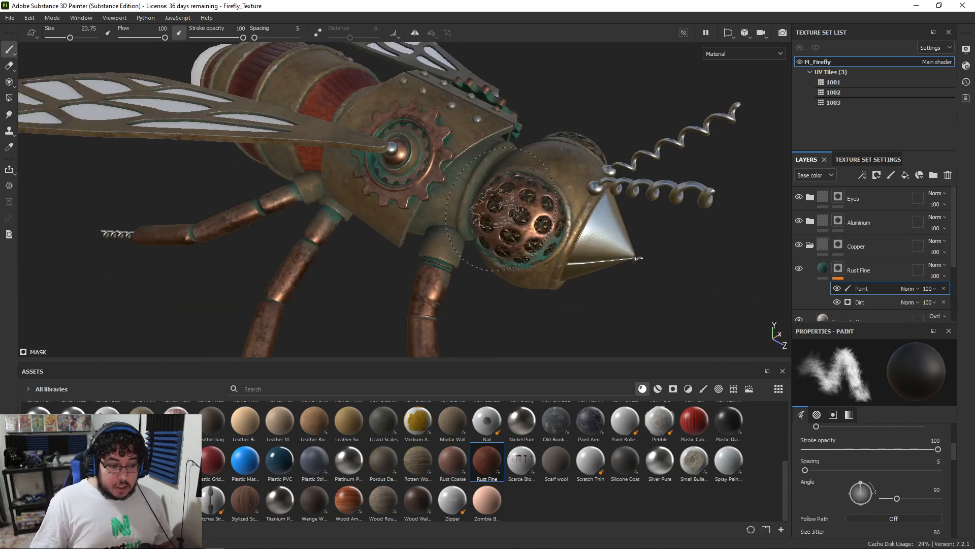
{"action": "scroll", "coordinate": [438, 457], "scroll_direction": "up", "scroll_amount": 5}
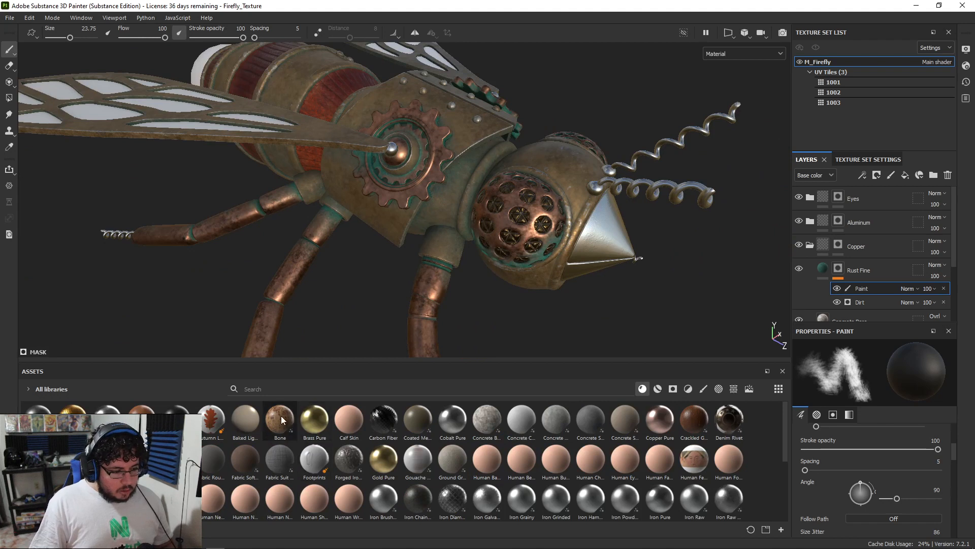
Step: Add a Copper Pure layer at the top of the Copper folder and mask it in black with a Metal Edge Wear generator
{"action": "left_click_drag", "start_coordinate": [660, 419], "coordinate": [894, 264]}
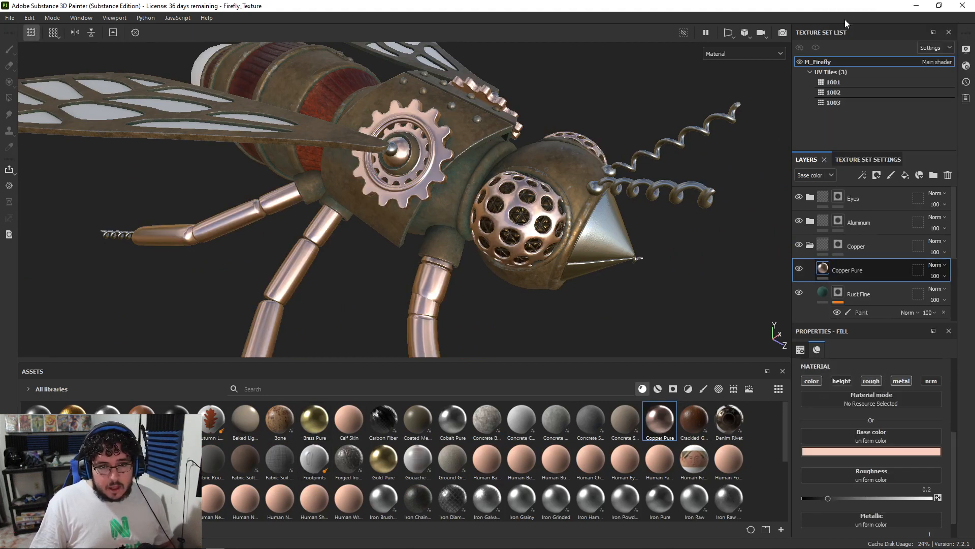
{"action": "right_click", "coordinate": [838, 271]}
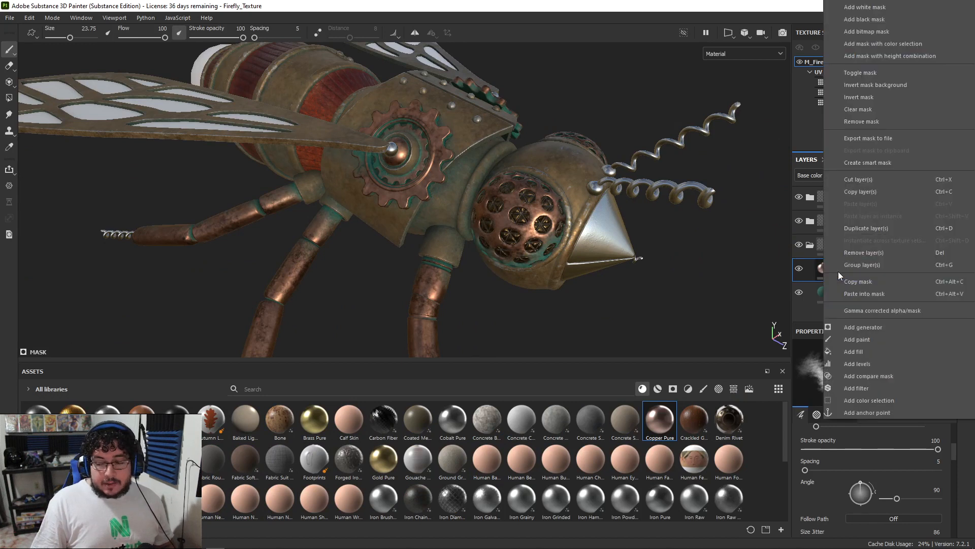
{"action": "left_click", "coordinate": [860, 326]}
{"action": "left_click", "coordinate": [870, 364]}
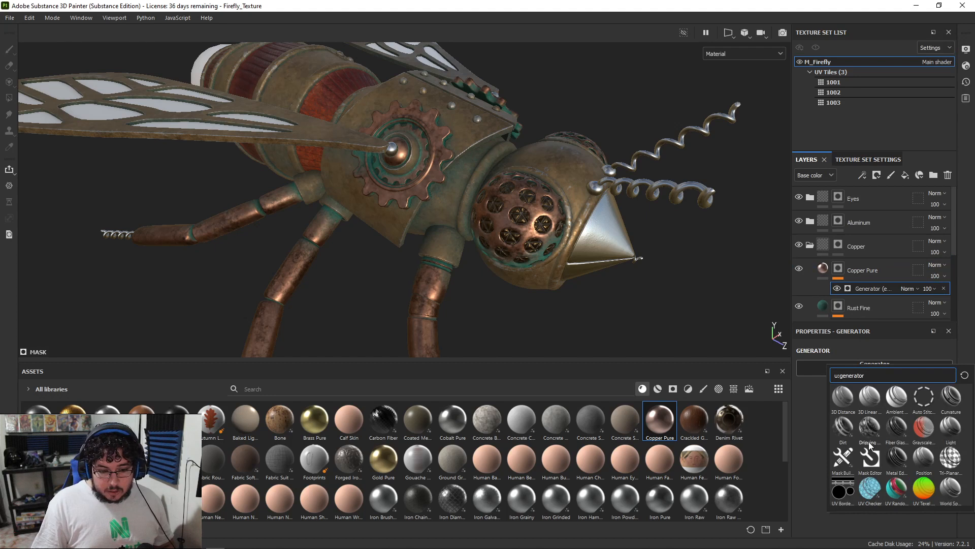
{"action": "left_click", "coordinate": [896, 454]}
Step: Set the copper edge wear's Wear Level to 0.43 and lower the Copper Pure layer's opacity
{"action": "left_click_drag", "start_coordinate": [662, 257], "coordinate": [409, 221], "text": "alt"}
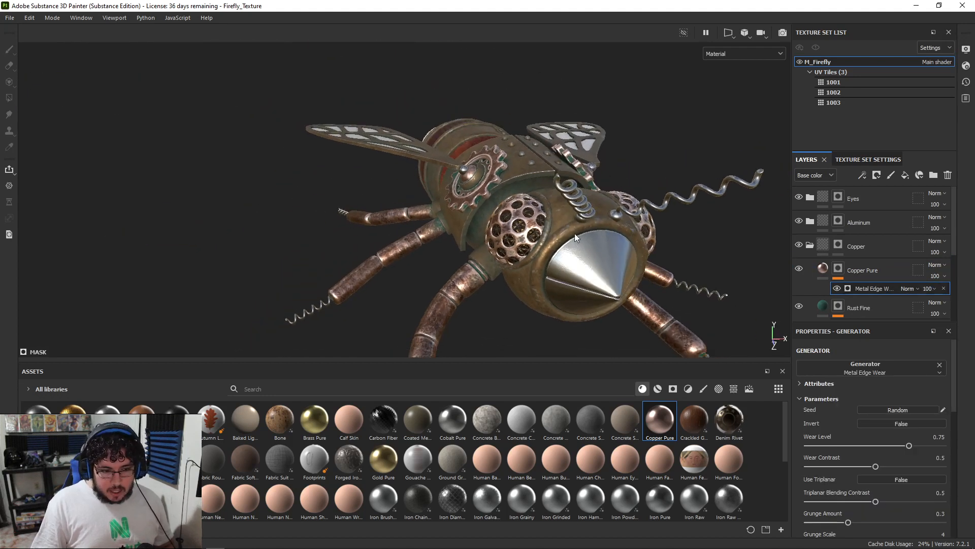
{"action": "left_click_drag", "start_coordinate": [908, 452], "coordinate": [849, 443]}
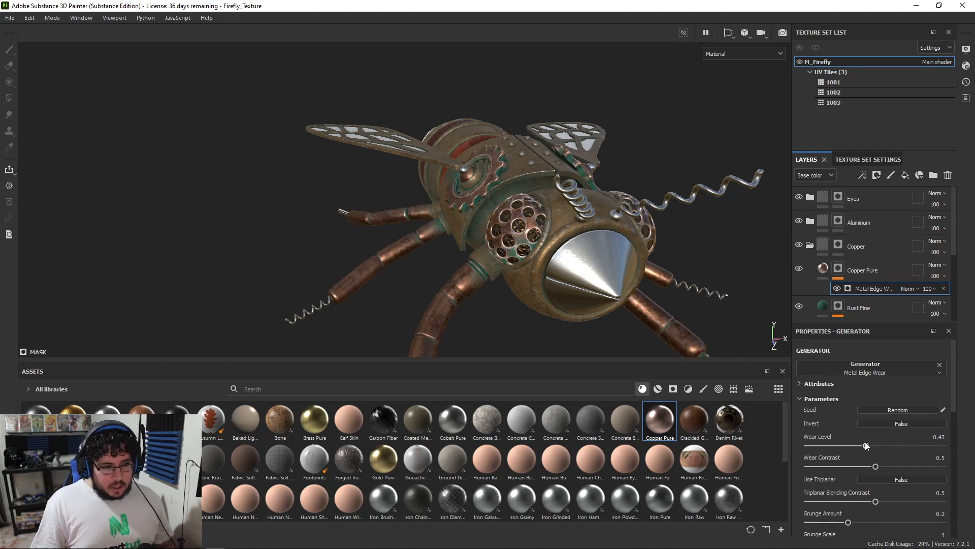
{"action": "left_click_drag", "start_coordinate": [508, 196], "coordinate": [531, 229], "text": "alt"}
{"action": "scroll", "coordinate": [531, 228], "scroll_direction": "up", "scroll_amount": 3}
{"action": "left_click", "coordinate": [938, 276]}
{"action": "left_click_drag", "start_coordinate": [968, 294], "coordinate": [934, 294]}
Step: Examine the worn copper edges on the gears, legs and eye cages from several angles
{"action": "left_click_drag", "start_coordinate": [559, 229], "coordinate": [583, 261], "text": "alt"}
{"action": "scroll", "coordinate": [554, 266], "scroll_direction": "down", "scroll_amount": 5}
{"action": "right_click_drag", "start_coordinate": [584, 261], "coordinate": [487, 193], "text": "alt"}
{"action": "left_click_drag", "start_coordinate": [487, 193], "coordinate": [534, 289], "text": "alt"}
{"action": "right_click_drag", "start_coordinate": [533, 289], "coordinate": [274, 189], "text": "alt"}
{"action": "left_click_drag", "start_coordinate": [274, 190], "coordinate": [544, 238], "text": "alt"}
{"action": "right_click_drag", "start_coordinate": [543, 239], "coordinate": [528, 228], "text": "alt"}
{"action": "left_click_drag", "start_coordinate": [529, 229], "coordinate": [513, 218], "text": "alt"}
{"action": "mouse_move", "coordinate": [513, 218]}
{"action": "right_mouse_down", "text": "alt"}
{"action": "mouse_move", "coordinate": [505, 214]}
{"action": "mouse_move", "coordinate": [513, 234]}
{"action": "right_mouse_up", "text": "alt"}
{"action": "left_click_drag", "start_coordinate": [513, 233], "coordinate": [650, 246], "text": "alt"}
Step: Add a Concrete Bare layer above Aluminium Pure in the Aluminum folder, keeping only its color channel active
{"action": "left_click", "coordinate": [810, 246]}
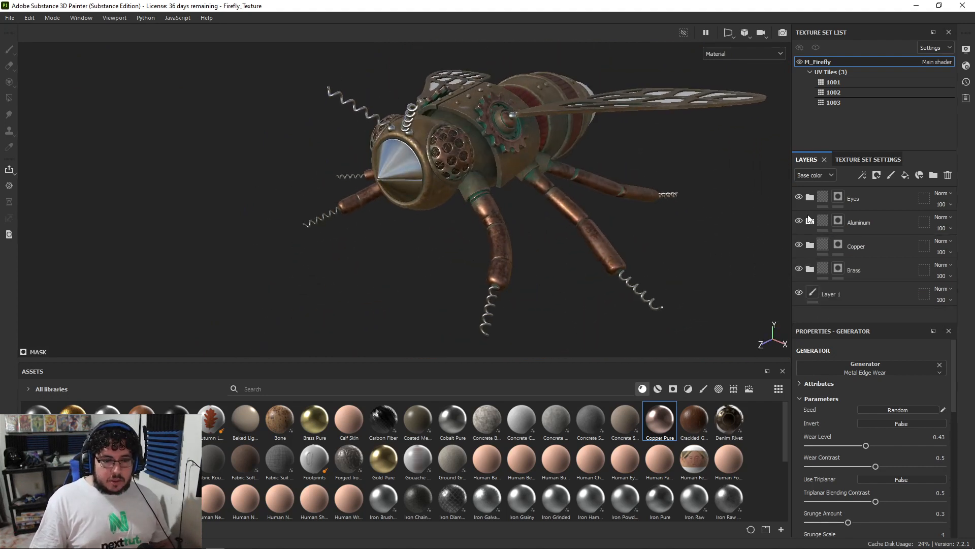
{"action": "left_click", "coordinate": [811, 222]}
{"action": "scroll", "coordinate": [425, 148], "scroll_direction": "up", "scroll_amount": 5}
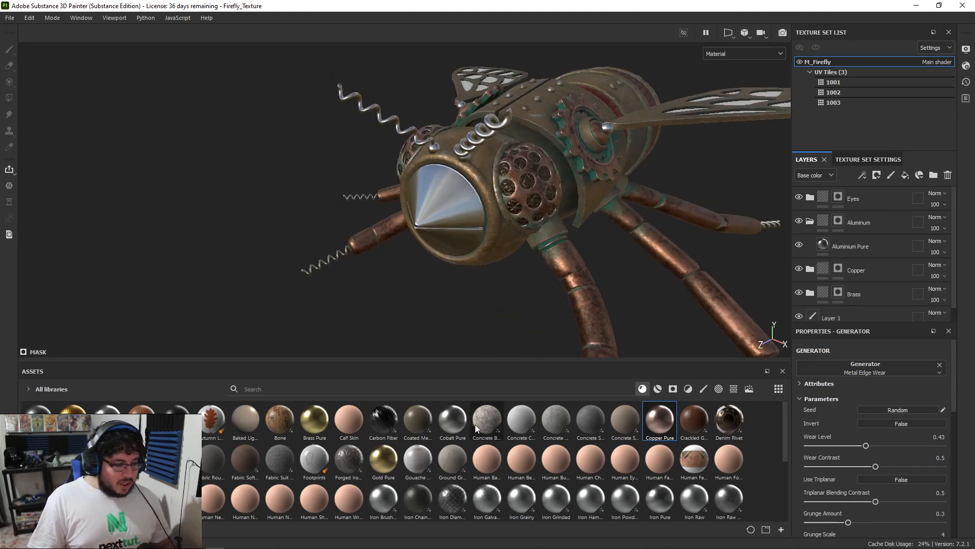
{"action": "left_click_drag", "start_coordinate": [476, 428], "coordinate": [858, 237]}
{"action": "left_click", "coordinate": [841, 380]}
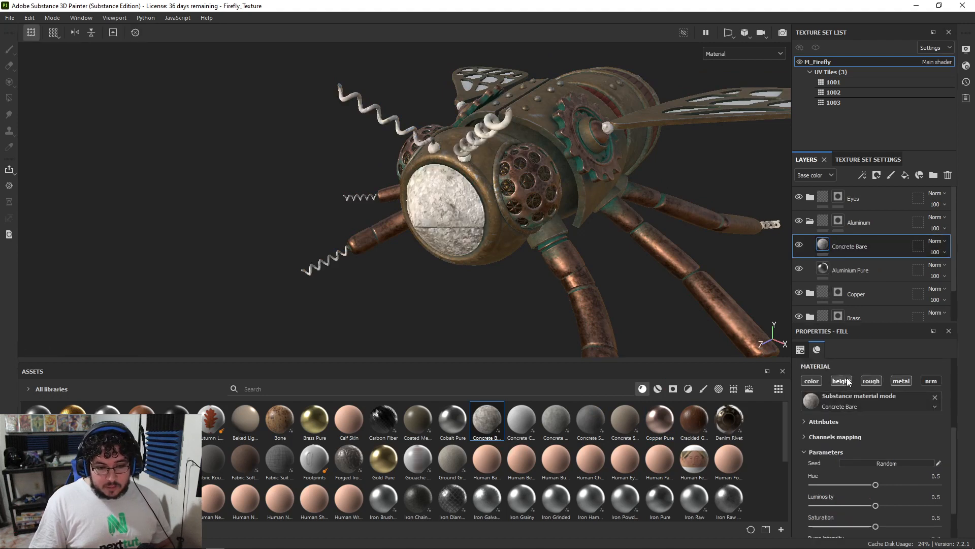
{"action": "left_click", "coordinate": [900, 381]}
Step: Set the Aluminium Pure layer's roughness to 0.428 and darken its base color to a deeper gray
{"action": "left_click_drag", "start_coordinate": [736, 346], "coordinate": [508, 265], "text": "alt"}
{"action": "right_click_drag", "start_coordinate": [508, 264], "coordinate": [491, 246], "text": "alt"}
{"action": "left_click_drag", "start_coordinate": [492, 247], "coordinate": [610, 310], "text": "alt"}
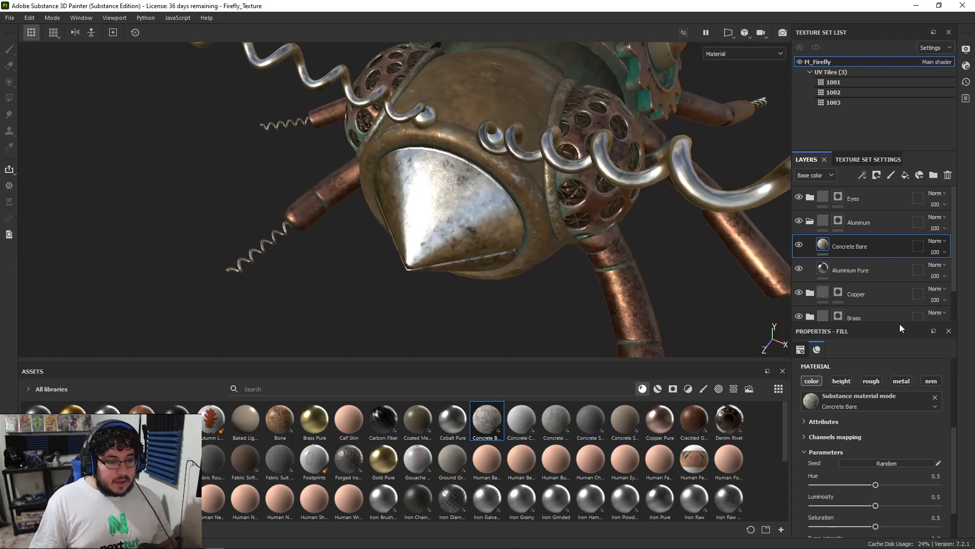
{"action": "left_click", "coordinate": [826, 261]}
{"action": "left_click_drag", "start_coordinate": [840, 479], "coordinate": [862, 474]}
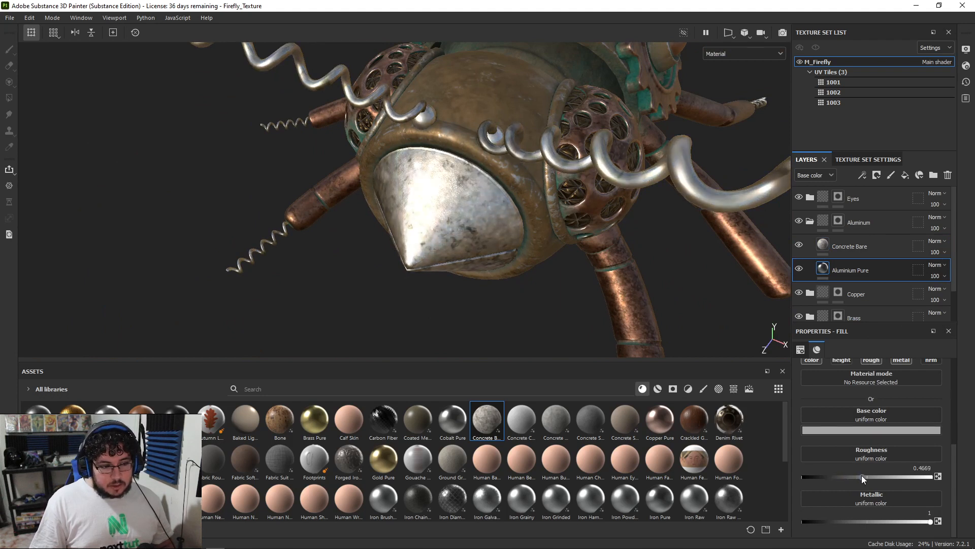
{"action": "left_click", "coordinate": [856, 430]}
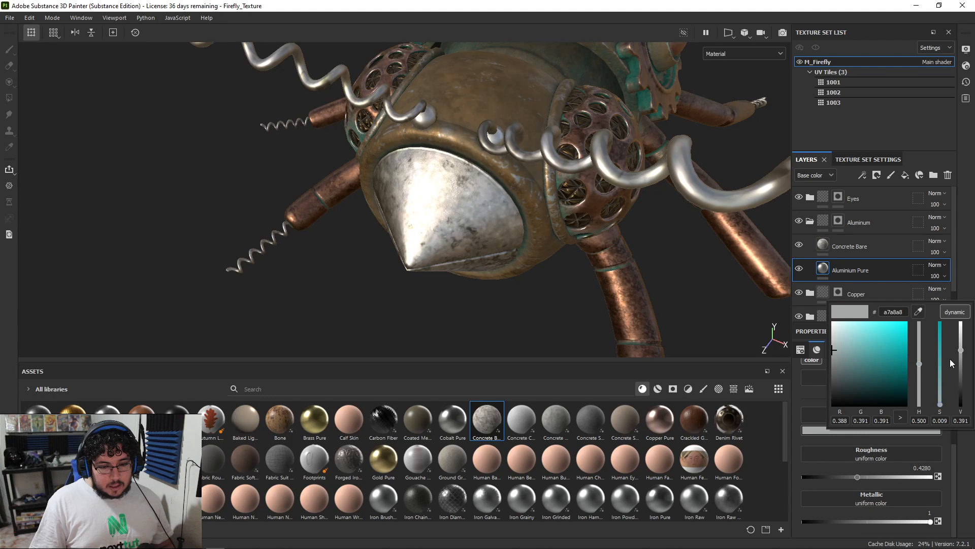
{"action": "left_click_drag", "start_coordinate": [965, 350], "coordinate": [962, 376]}
{"action": "right_click_drag", "start_coordinate": [600, 277], "coordinate": [406, 142], "text": "alt"}
{"action": "left_click_drag", "start_coordinate": [406, 143], "coordinate": [365, 116], "text": "alt"}
{"action": "right_click_drag", "start_coordinate": [365, 117], "coordinate": [645, 251], "text": "alt"}
{"action": "left_click_drag", "start_coordinate": [645, 250], "coordinate": [451, 376], "text": "alt"}
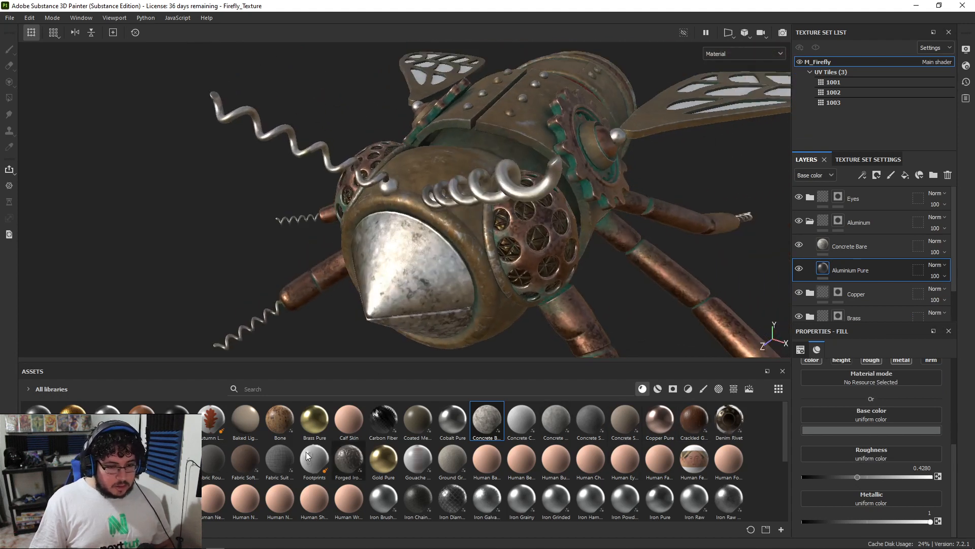
{"action": "scroll", "coordinate": [224, 461], "scroll_direction": "down", "scroll_amount": 5}
{"action": "left_click_drag", "start_coordinate": [481, 467], "coordinate": [846, 237]}
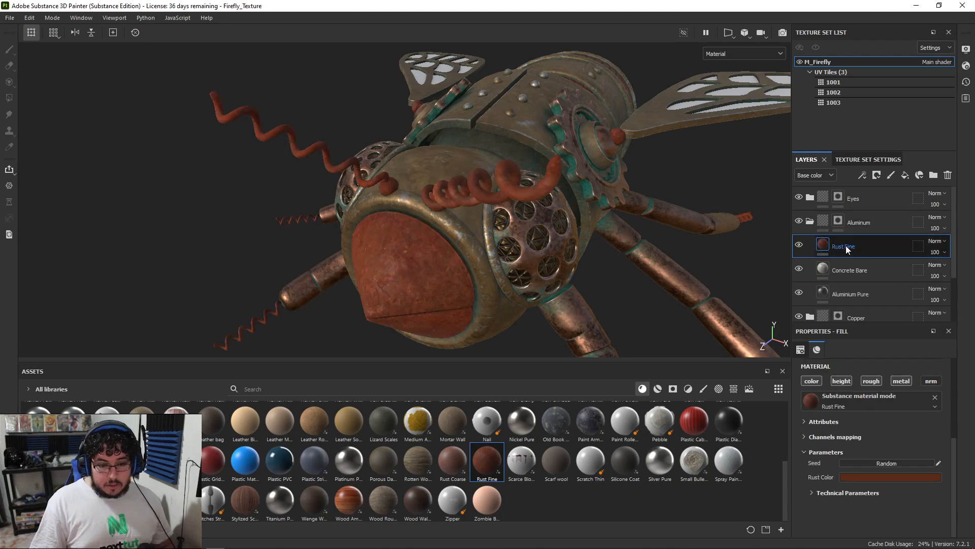
{"action": "right_click", "coordinate": [830, 245]}
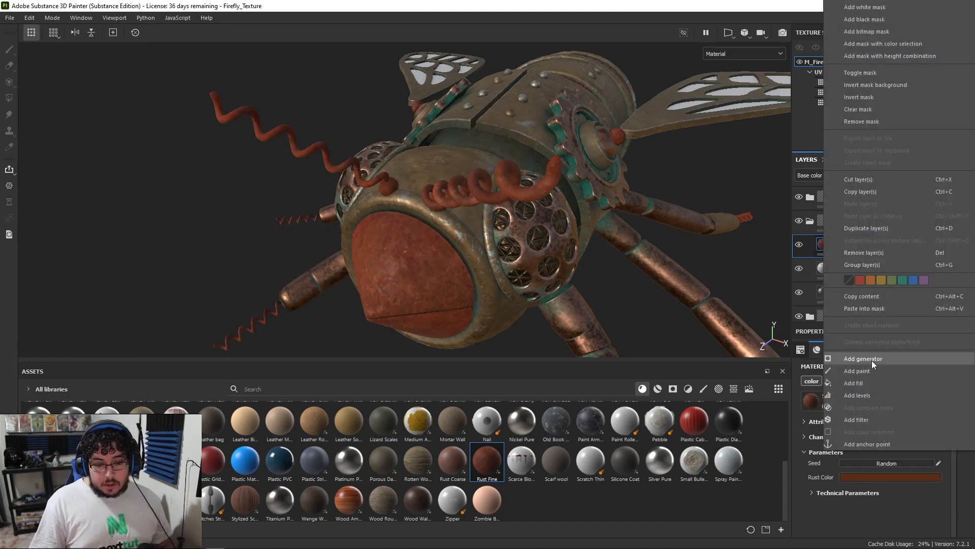
{"action": "key", "text": "Escape"}
{"action": "key", "text": "ctrl+z"}
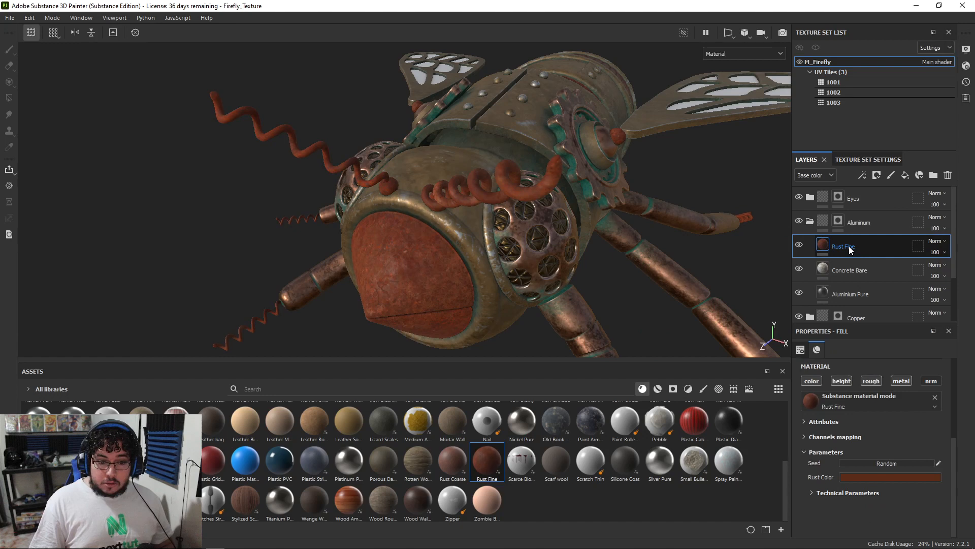
Step: Add a Rust Fine layer above Concrete Bare in the Aluminum folder and give it a black mask with a Dirt generator
{"action": "left_click_drag", "start_coordinate": [486, 461], "coordinate": [847, 243]}
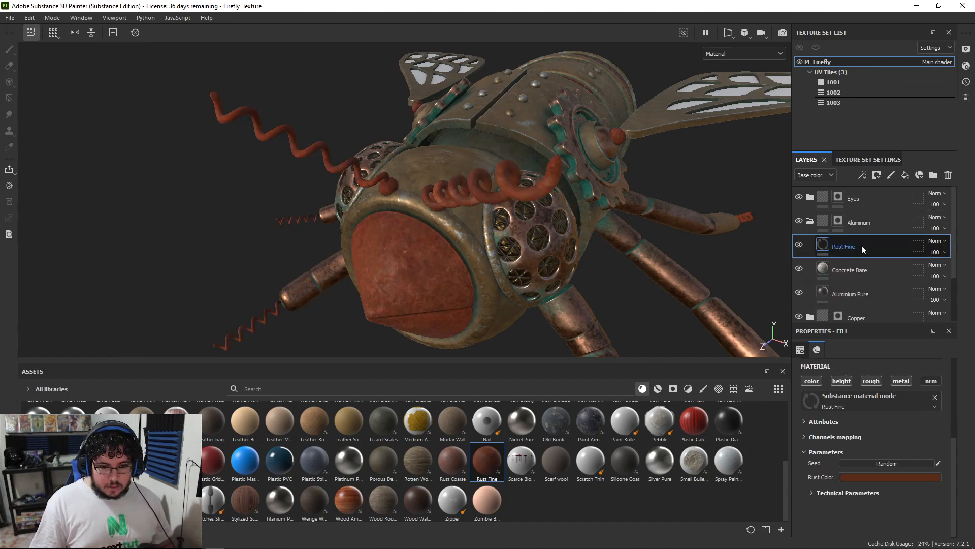
{"action": "right_click", "coordinate": [860, 244]}
{"action": "left_click", "coordinate": [871, 18]}
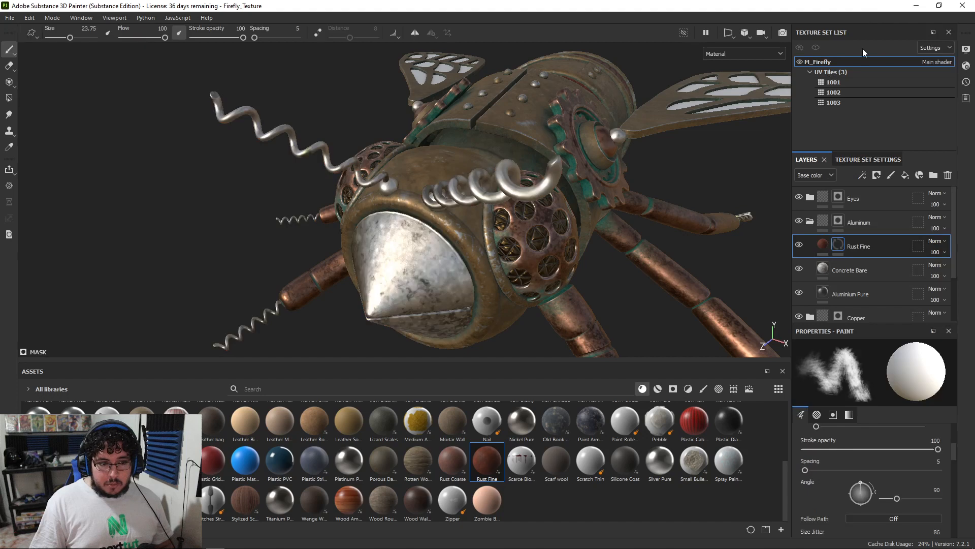
{"action": "right_click", "coordinate": [857, 243]}
{"action": "left_click", "coordinate": [866, 357]}
{"action": "left_click", "coordinate": [864, 363]}
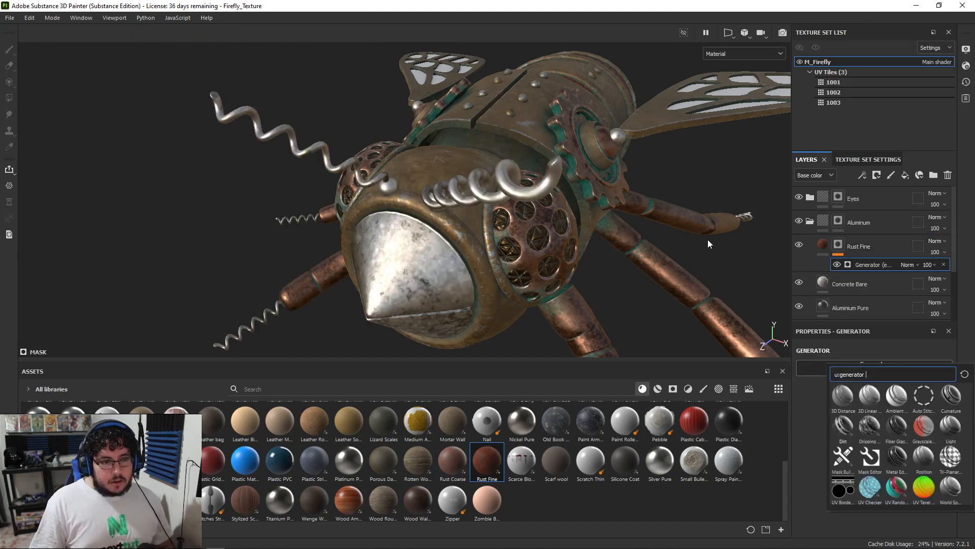
Step: Set the blending mode of the Aluminum folder's Rust Fine layer to Overlay
{"action": "left_click_drag", "start_coordinate": [678, 226], "coordinate": [544, 185], "text": "alt"}
{"action": "right_click_drag", "start_coordinate": [544, 185], "coordinate": [628, 112], "text": "alt"}
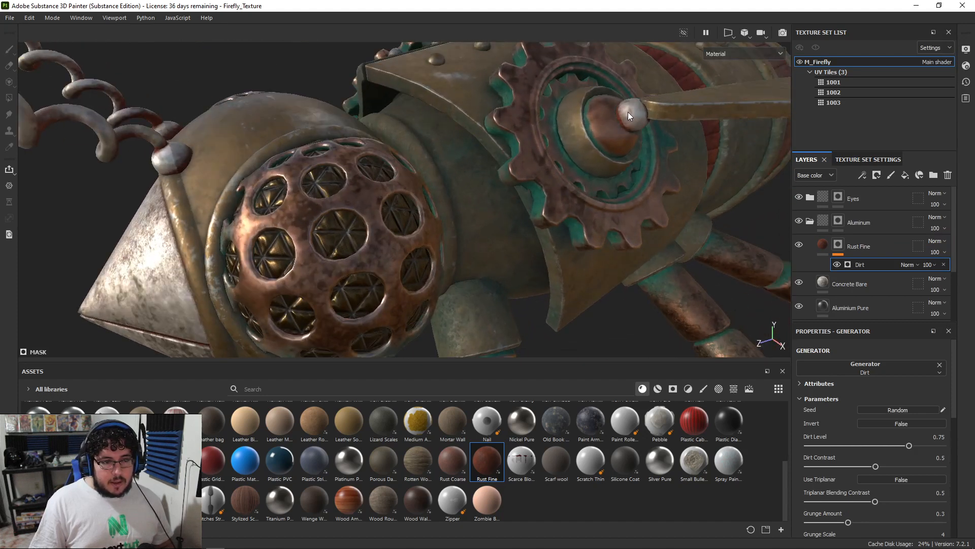
{"action": "left_click", "coordinate": [940, 240]}
{"action": "left_click", "coordinate": [922, 146]}
Step: Inspect the whole firefly up to a top view and compare its metal colors with the reference image in Maya
{"action": "left_click_drag", "start_coordinate": [645, 193], "coordinate": [372, 216], "text": "alt"}
{"action": "right_click_drag", "start_coordinate": [372, 217], "coordinate": [240, 293], "text": "alt"}
{"action": "right_click_drag", "start_coordinate": [335, 304], "coordinate": [18, 127], "text": "alt"}
{"action": "left_click_drag", "start_coordinate": [239, 228], "coordinate": [144, 240], "text": "alt"}
{"action": "right_click_drag", "start_coordinate": [143, 239], "coordinate": [300, 263], "text": "alt"}
{"action": "middle_click_drag", "start_coordinate": [301, 263], "coordinate": [478, 229], "text": "alt"}
{"action": "left_click_drag", "start_coordinate": [478, 229], "coordinate": [525, 266], "text": "alt"}
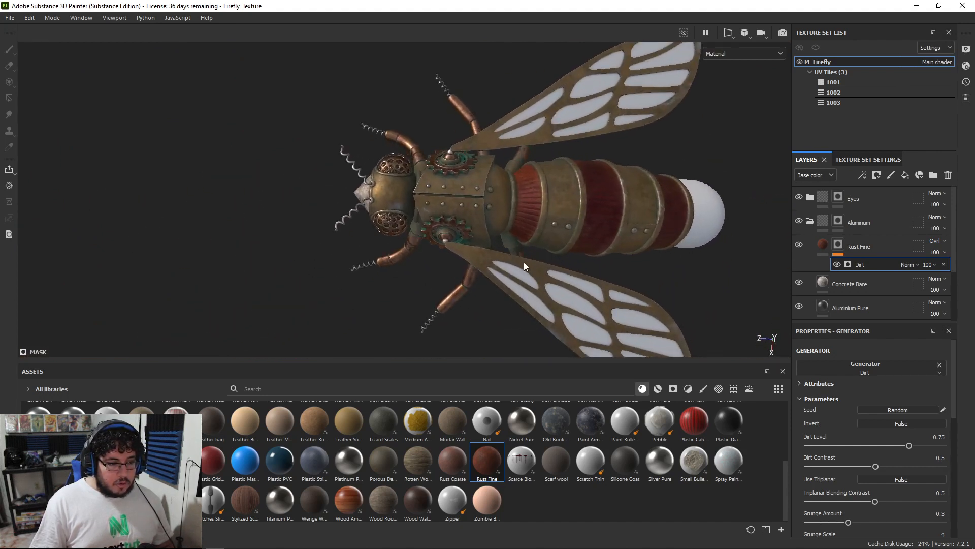
{"action": "key", "text": "alt+Tab"}
{"action": "key", "text": "alt+Down"}
{"action": "key", "text": "alt+Left"}
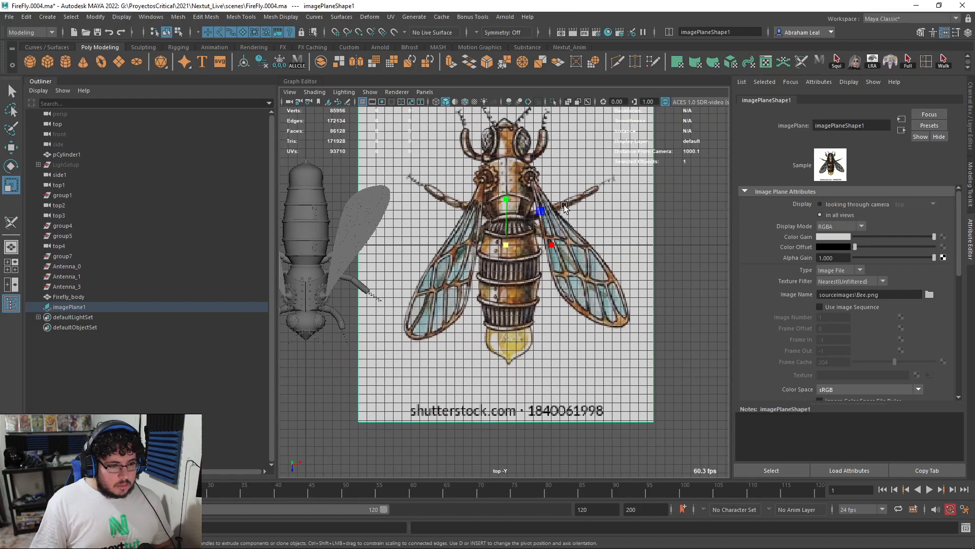
{"action": "key", "text": "alt+Tab"}
Step: Change the Brass Pure layer's base color in the Brass folder to the orange-brown 7f5334
{"action": "left_click_drag", "start_coordinate": [540, 182], "coordinate": [569, 229], "text": "alt"}
{"action": "mouse_move", "coordinate": [569, 228]}
{"action": "right_mouse_down", "text": "alt"}
{"action": "mouse_move", "coordinate": [602, 280]}
{"action": "mouse_move", "coordinate": [615, 274]}
{"action": "right_mouse_up", "text": "alt"}
{"action": "scroll", "coordinate": [816, 245], "scroll_direction": "down", "scroll_amount": 5}
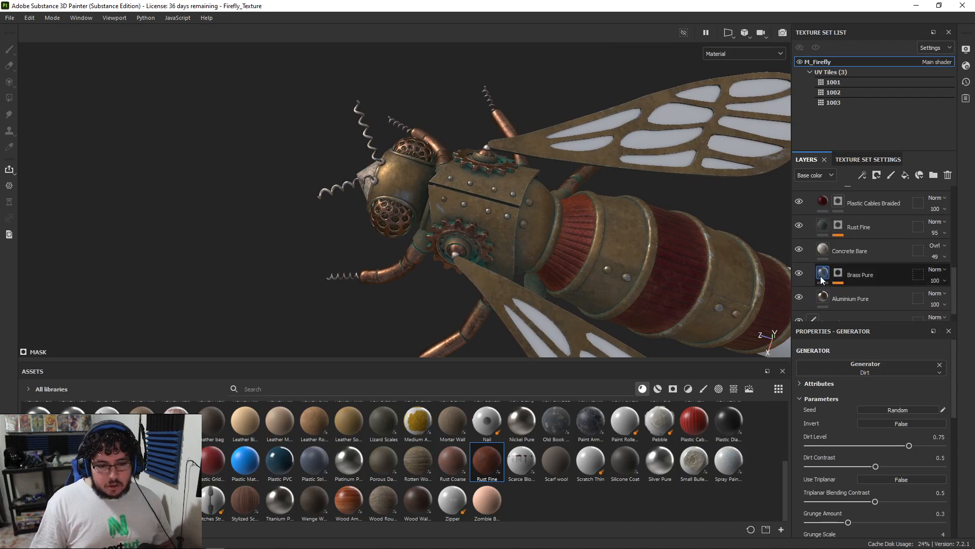
{"action": "left_click", "coordinate": [826, 276]}
{"action": "left_click", "coordinate": [884, 453]}
{"action": "mouse_move", "coordinate": [869, 391]}
{"action": "left_mouse_down"}
{"action": "mouse_move", "coordinate": [879, 400]}
{"action": "mouse_move", "coordinate": [873, 387]}
{"action": "left_mouse_up"}
{"action": "left_click_drag", "start_coordinate": [919, 424], "coordinate": [923, 429]}
{"action": "mouse_move", "coordinate": [458, 213]}
{"action": "left_mouse_down", "text": "alt"}
{"action": "mouse_move", "coordinate": [143, 193]}
{"action": "mouse_move", "coordinate": [394, 300]}
{"action": "left_mouse_up", "text": "alt"}
Step: Compare the brass with the Maya reference and shift the Brass Pure base color's hue slightly from orange towards yellow
{"action": "key", "text": "alt+Tab"}
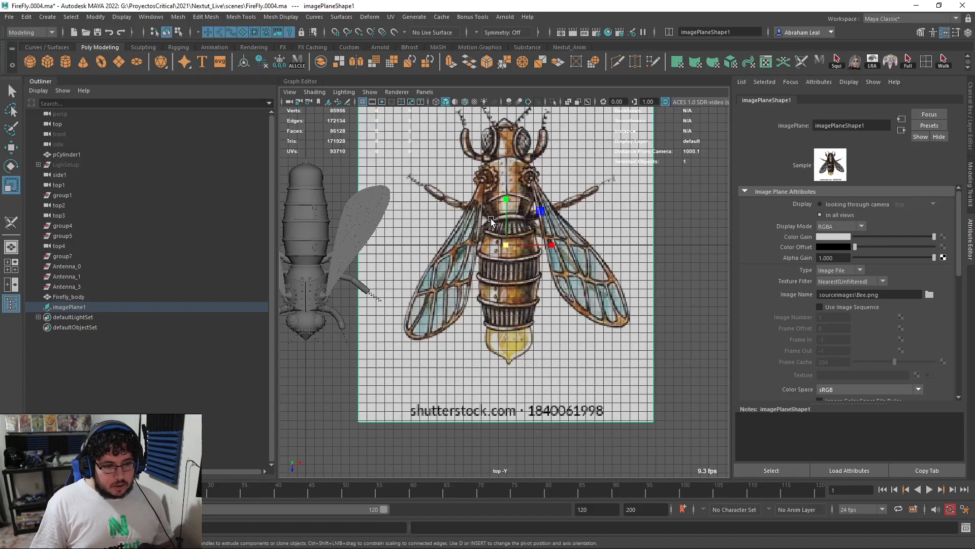
{"action": "key", "text": "alt+Tab"}
{"action": "left_click_drag", "start_coordinate": [663, 239], "coordinate": [783, 315], "text": "alt"}
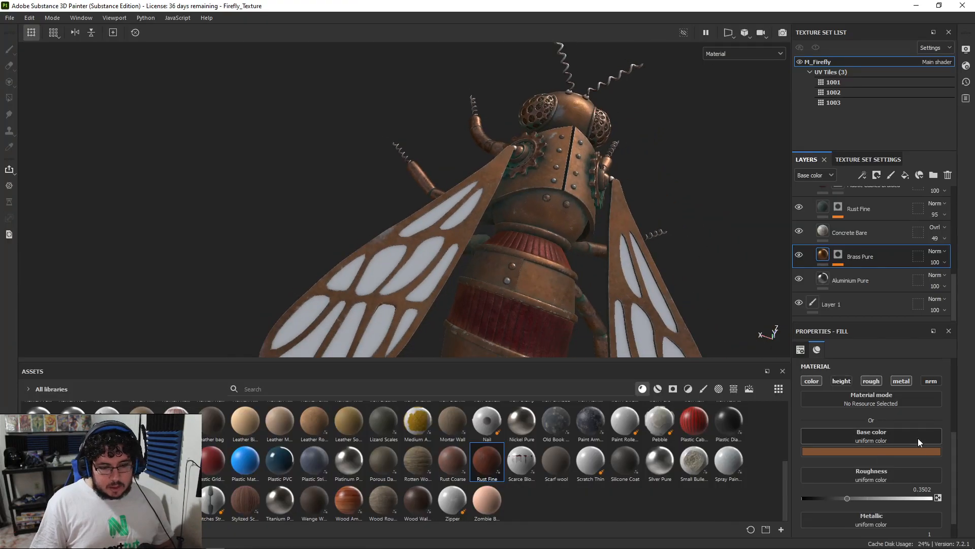
{"action": "left_click", "coordinate": [868, 455]}
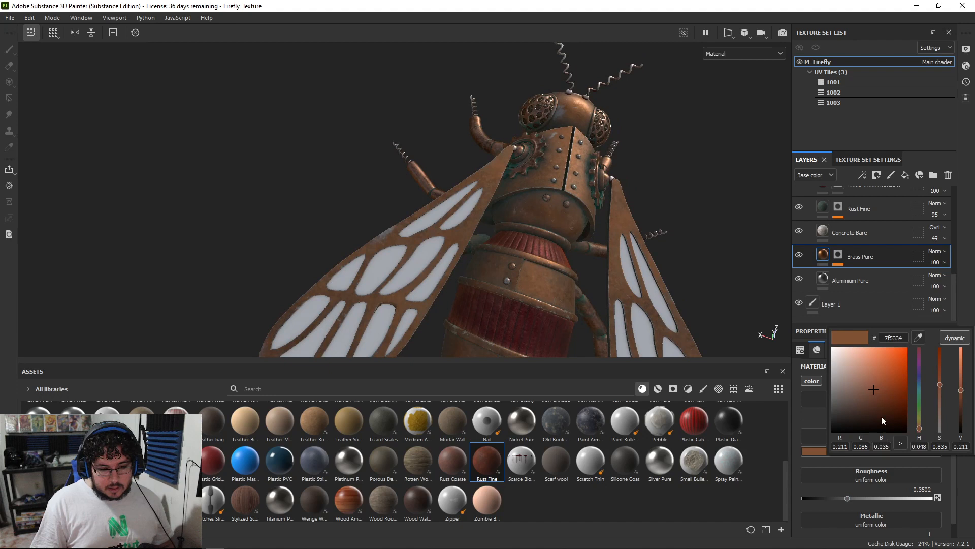
{"action": "left_click", "coordinate": [919, 424]}
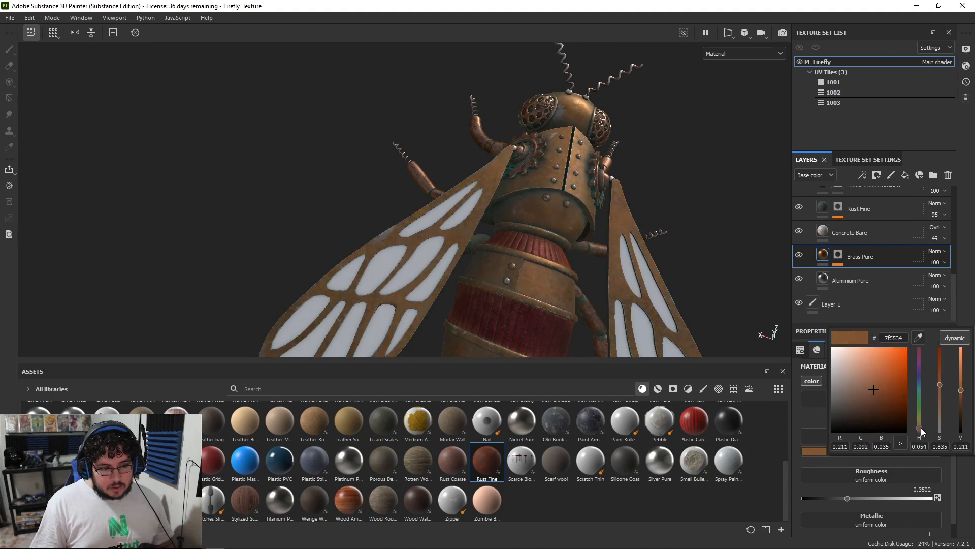
{"action": "left_click_drag", "start_coordinate": [572, 209], "coordinate": [573, 230], "text": "alt"}
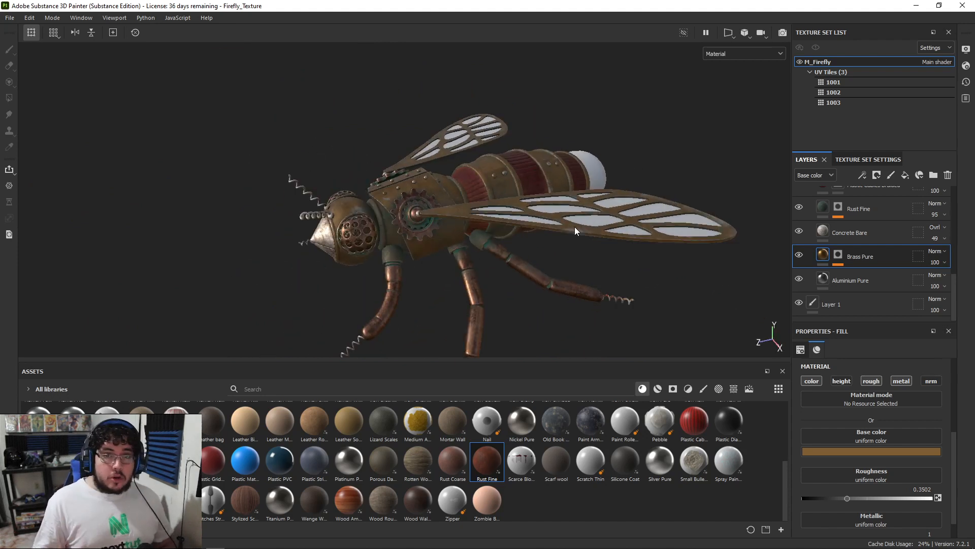
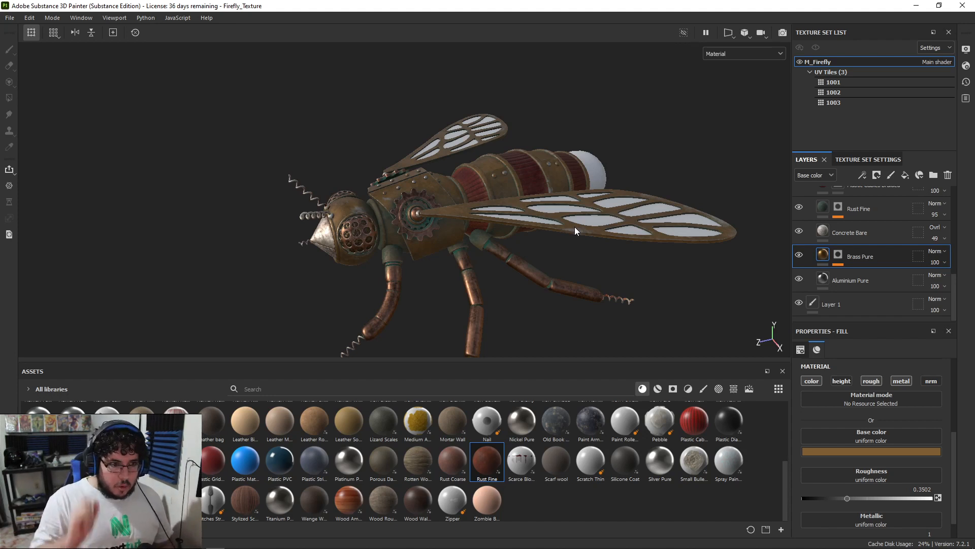
Step: Switch to Maya and study the patchy brass tones on the reference's abdomen and thorax up close
{"action": "left_click_drag", "start_coordinate": [546, 176], "coordinate": [499, 266], "text": "alt"}
{"action": "key", "text": "alt+Tab"}
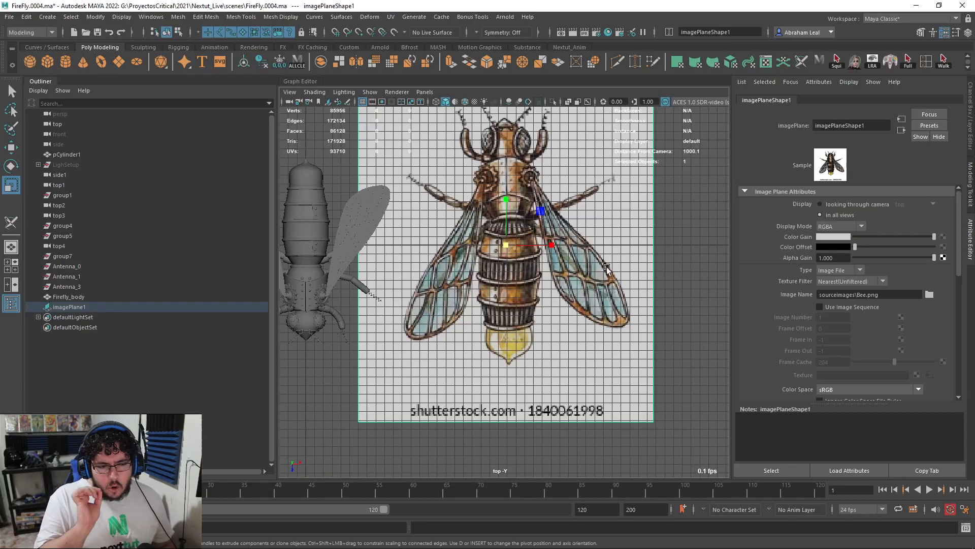
{"action": "scroll", "coordinate": [584, 295], "scroll_direction": "up", "scroll_amount": 5}
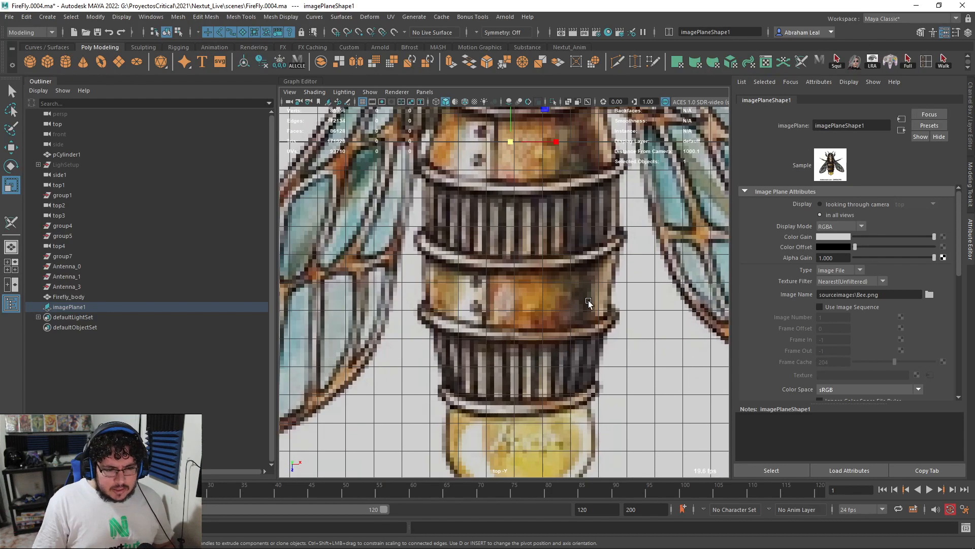
{"action": "left_click_drag", "start_coordinate": [558, 235], "coordinate": [569, 356], "text": "alt"}
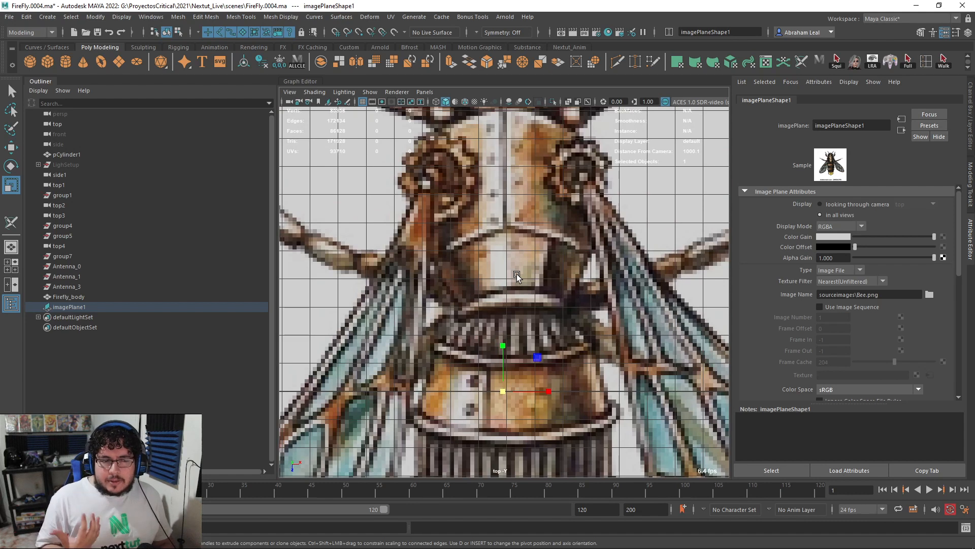
{"action": "key", "text": "alt+Tab"}
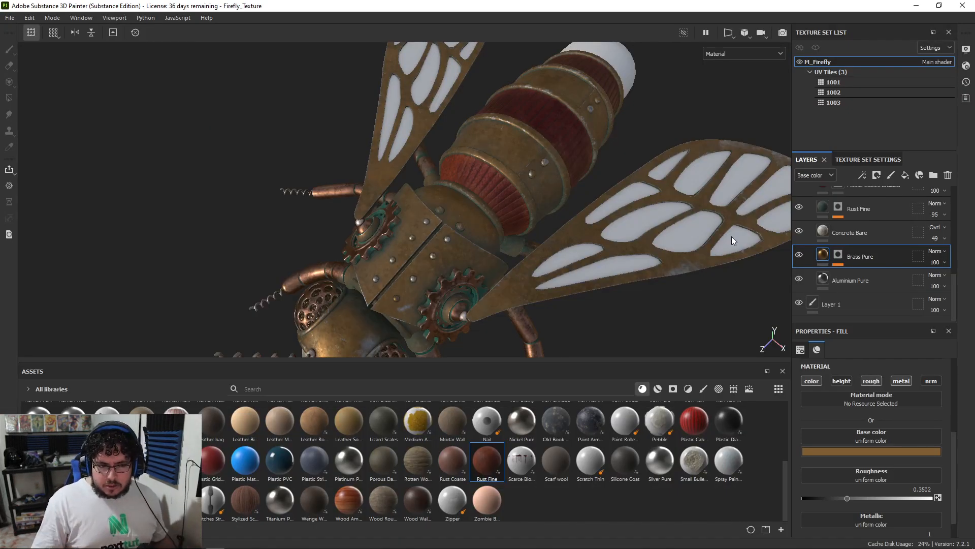
Step: Collapse the Aluminum folder in the layer stack
{"action": "left_click_drag", "start_coordinate": [579, 223], "coordinate": [458, 297], "text": "alt"}
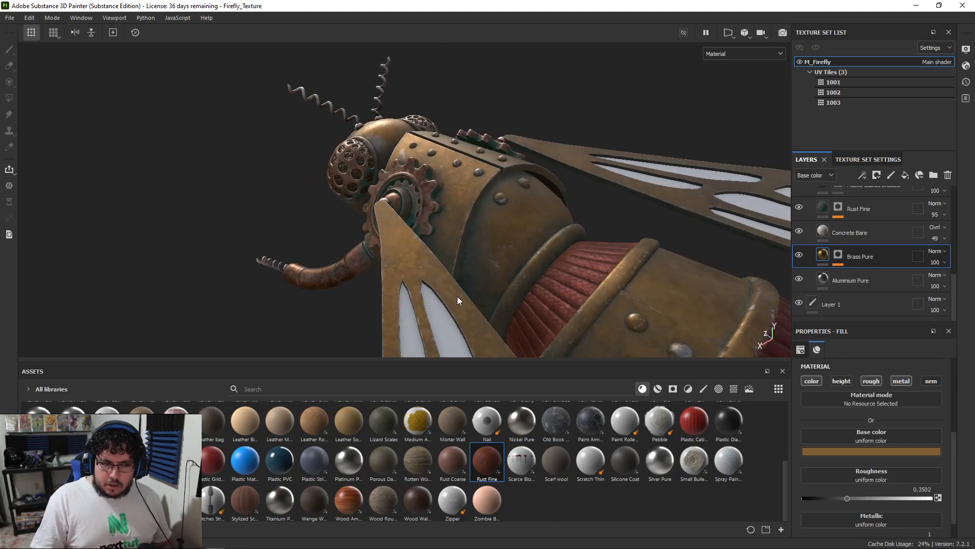
{"action": "scroll", "coordinate": [891, 238], "scroll_direction": "up", "scroll_amount": 5}
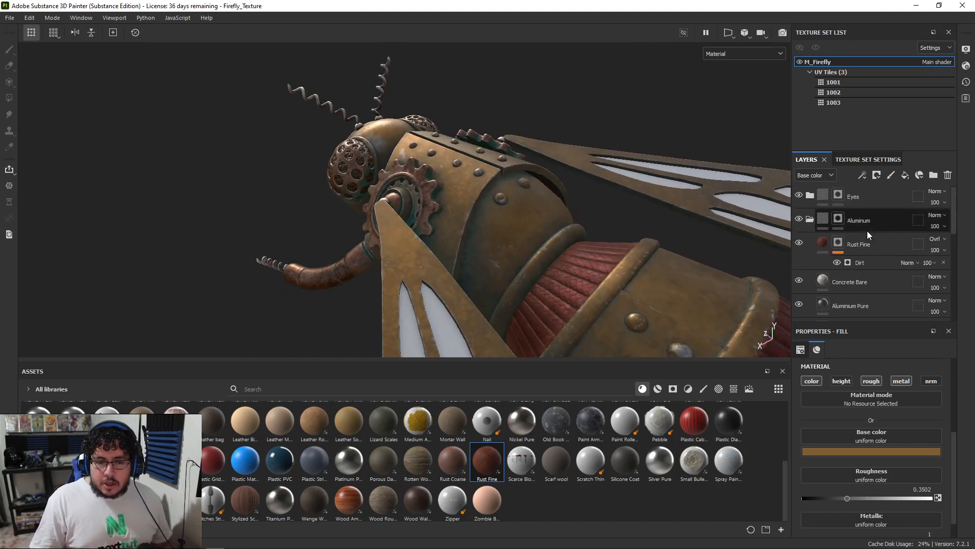
{"action": "left_click", "coordinate": [807, 224]}
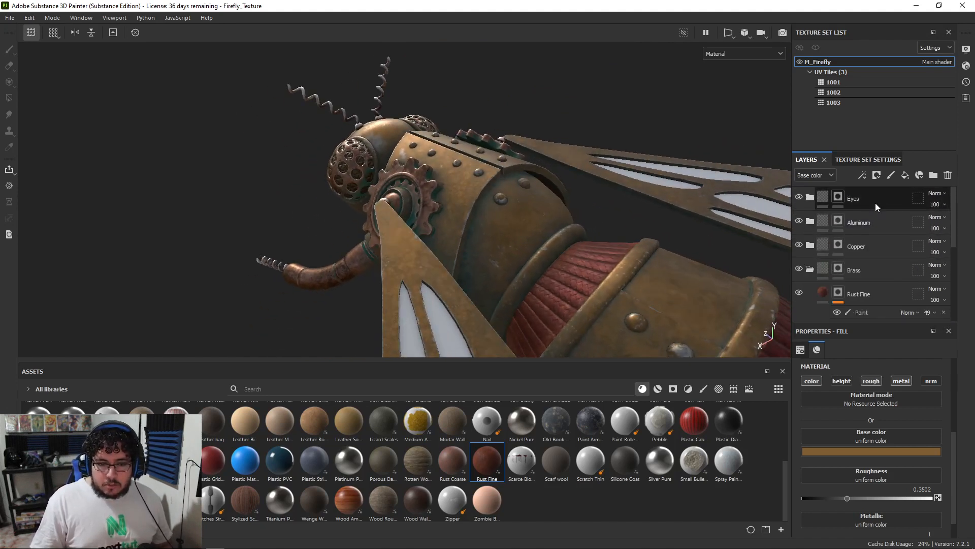
Step: Add a fill layer above the Eyes folder and lower its roughness to about 0.06
{"action": "left_click", "coordinate": [876, 202]}
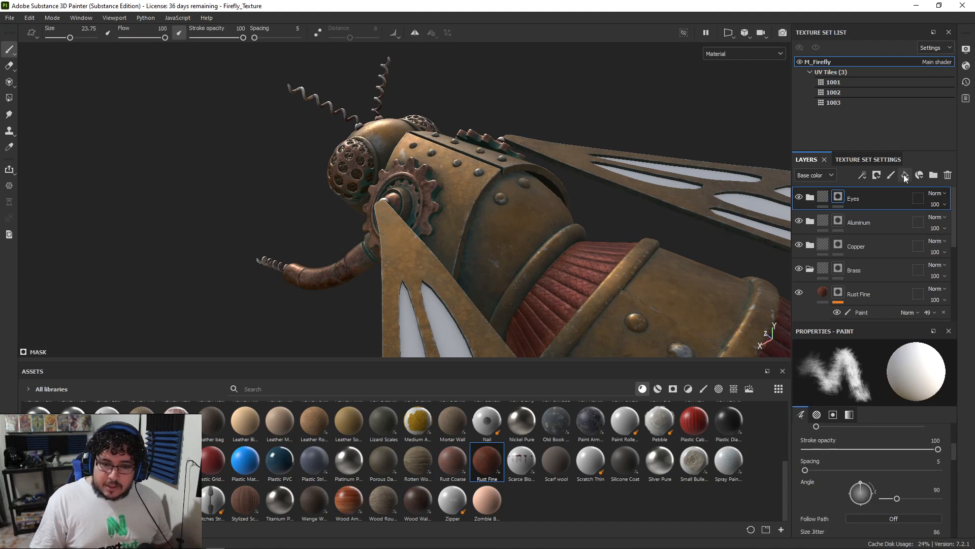
{"action": "left_click", "coordinate": [904, 178]}
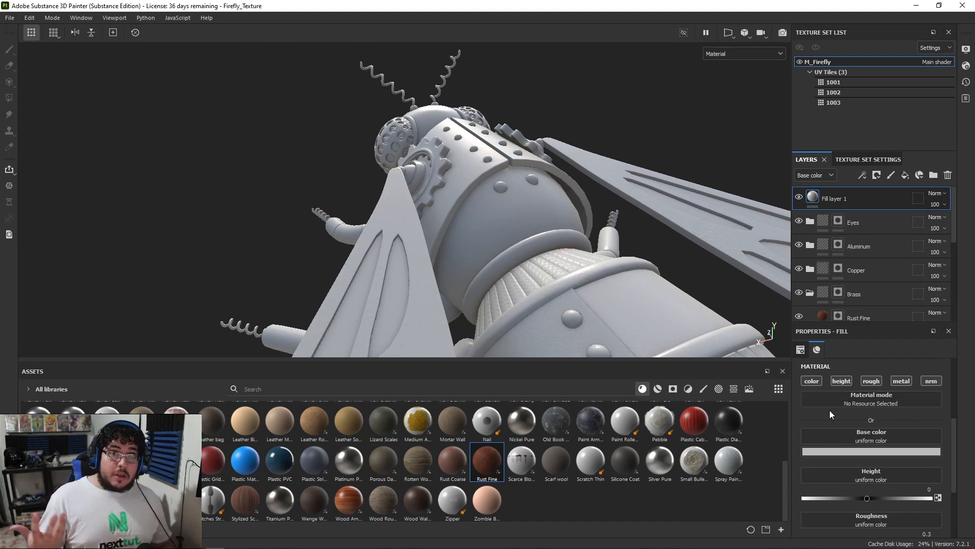
{"action": "scroll", "coordinate": [857, 476], "scroll_direction": "down", "scroll_amount": 3}
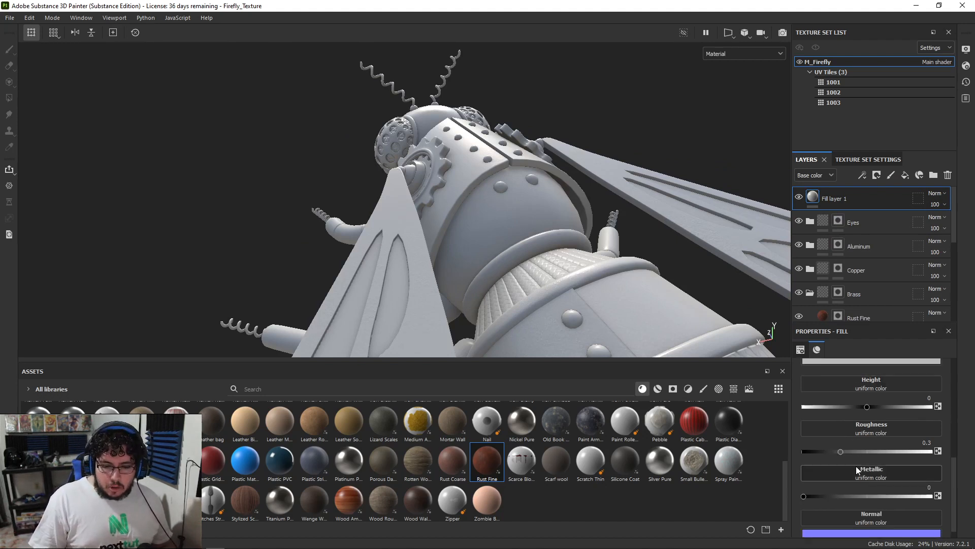
{"action": "left_click_drag", "start_coordinate": [844, 450], "coordinate": [810, 451]}
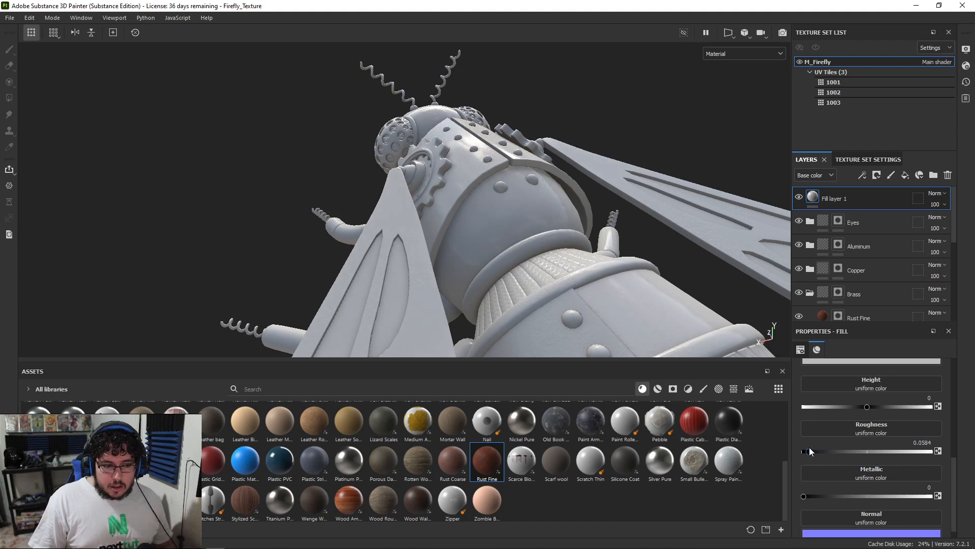
Step: Change the new fill layer's base color to a very dark, nearly black blue
{"action": "scroll", "coordinate": [828, 442], "scroll_direction": "up", "scroll_amount": 3}
{"action": "left_click", "coordinate": [852, 451]}
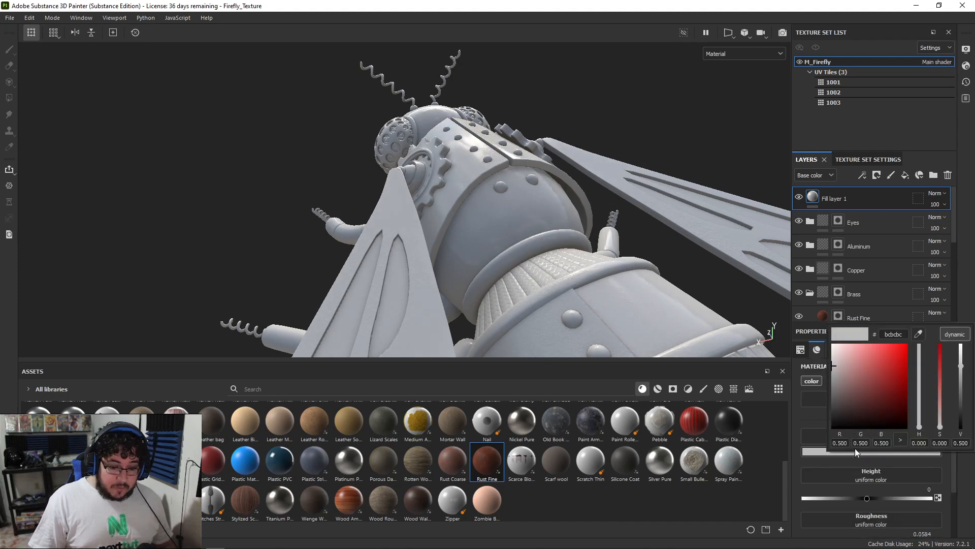
{"action": "left_click_drag", "start_coordinate": [855, 402], "coordinate": [876, 419]}
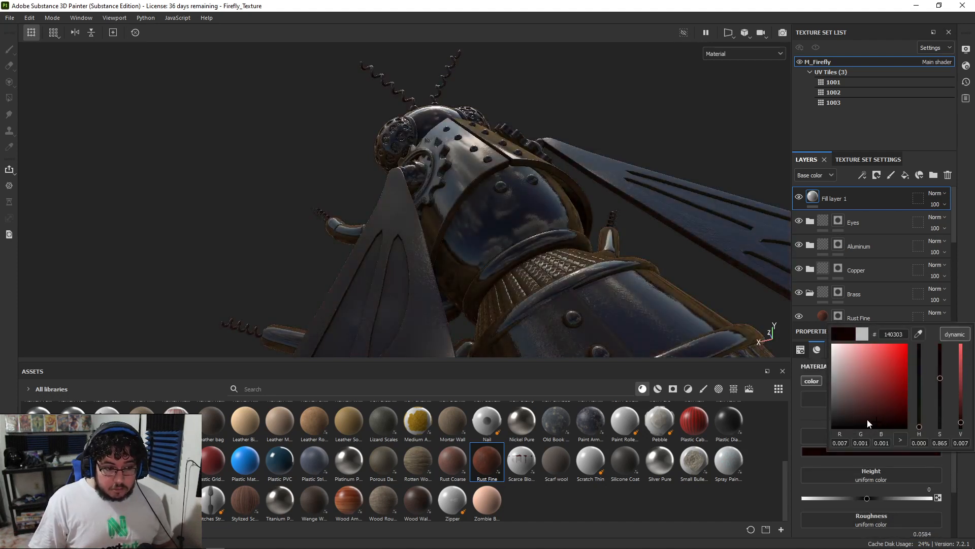
{"action": "left_click_drag", "start_coordinate": [572, 242], "coordinate": [617, 230], "text": "alt"}
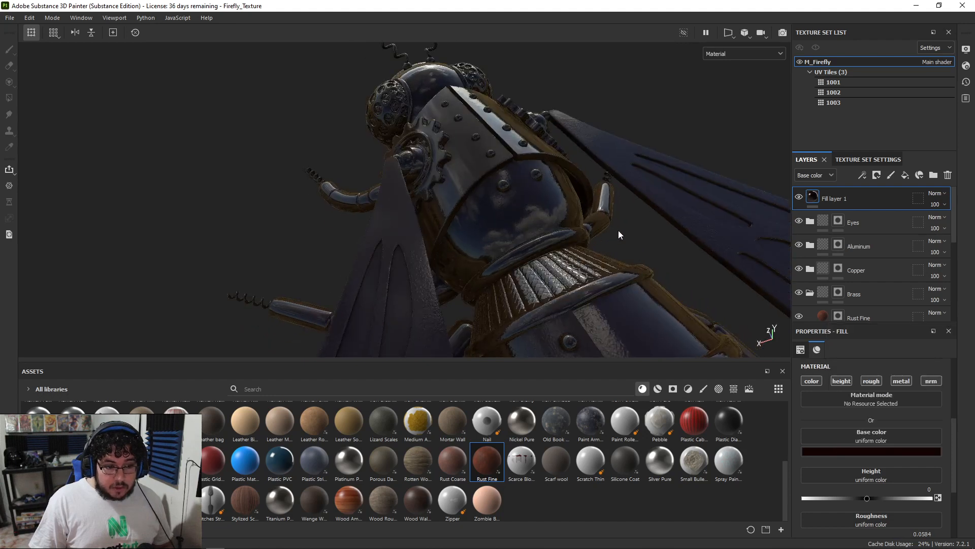
{"action": "left_click", "coordinate": [852, 451]}
{"action": "left_click_drag", "start_coordinate": [919, 428], "coordinate": [919, 382]}
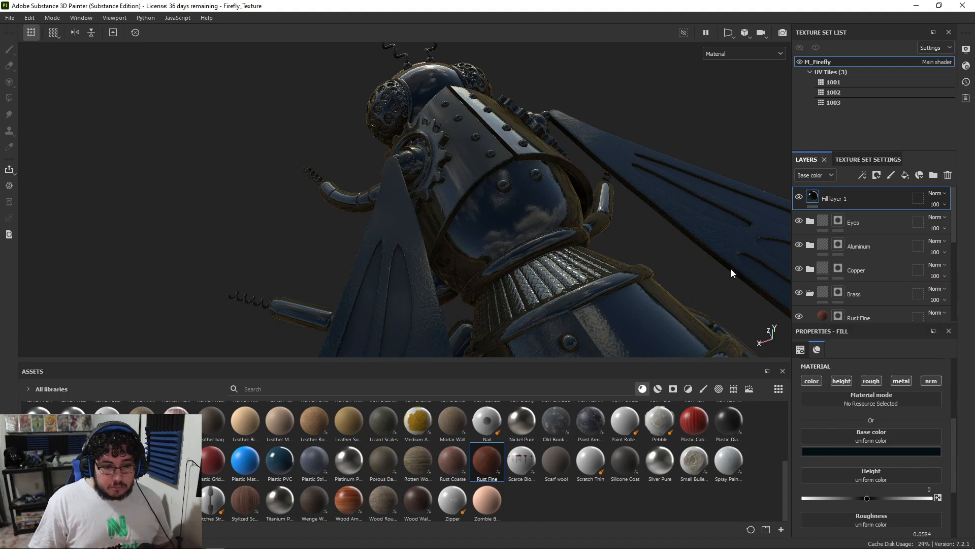
Step: Add a black mask to the dark fill layer and show the brushes in the asset library
{"action": "right_click", "coordinate": [854, 199]}
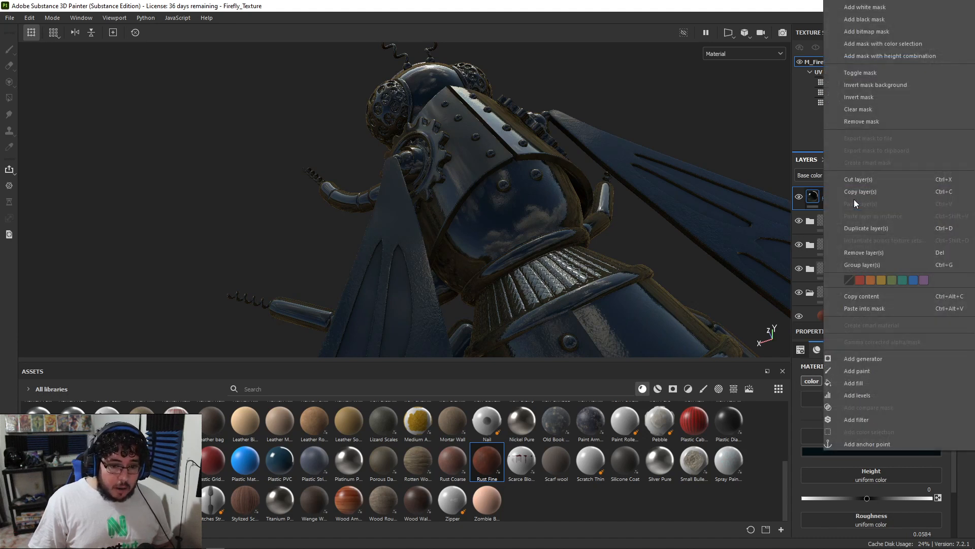
{"action": "left_click", "coordinate": [865, 23]}
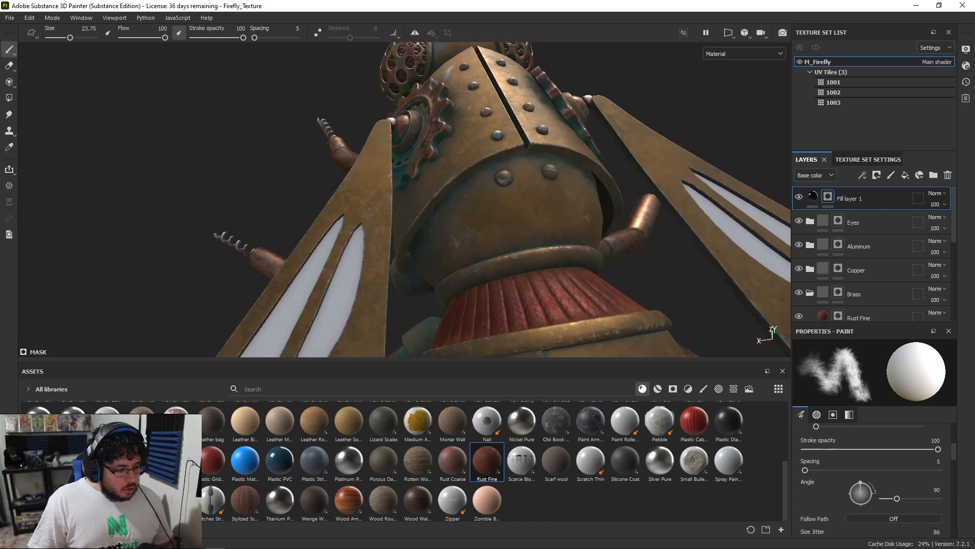
{"action": "left_click", "coordinate": [704, 389]}
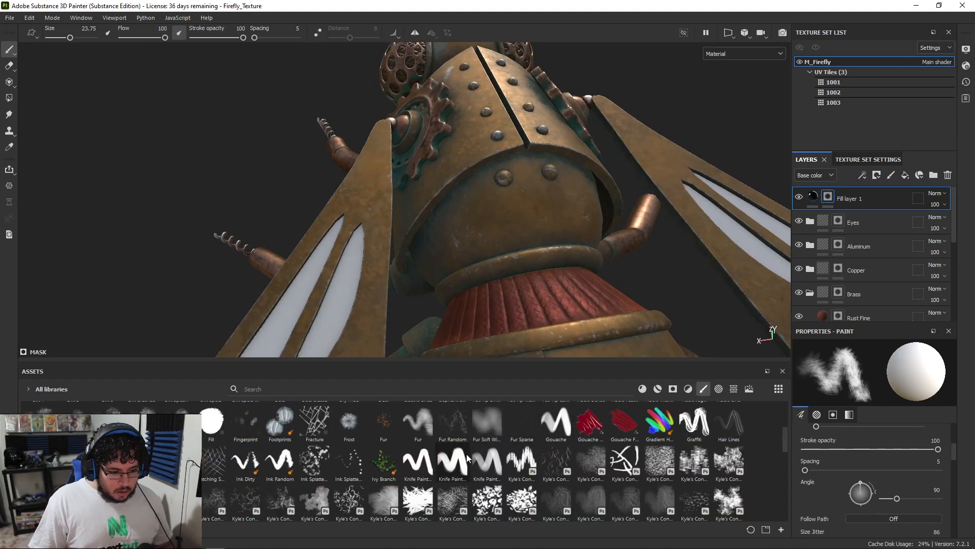
Step: Try the Clouds Puffy 1 brush on the fill layer's mask over the brass thorax
{"action": "mouse_move", "coordinate": [486, 428]}
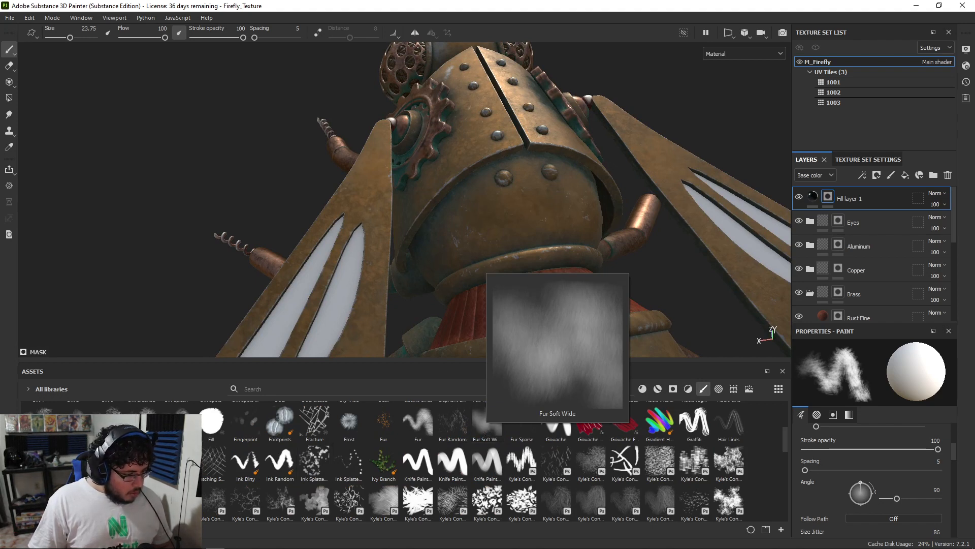
{"action": "mouse_move", "coordinate": [116, 429]}
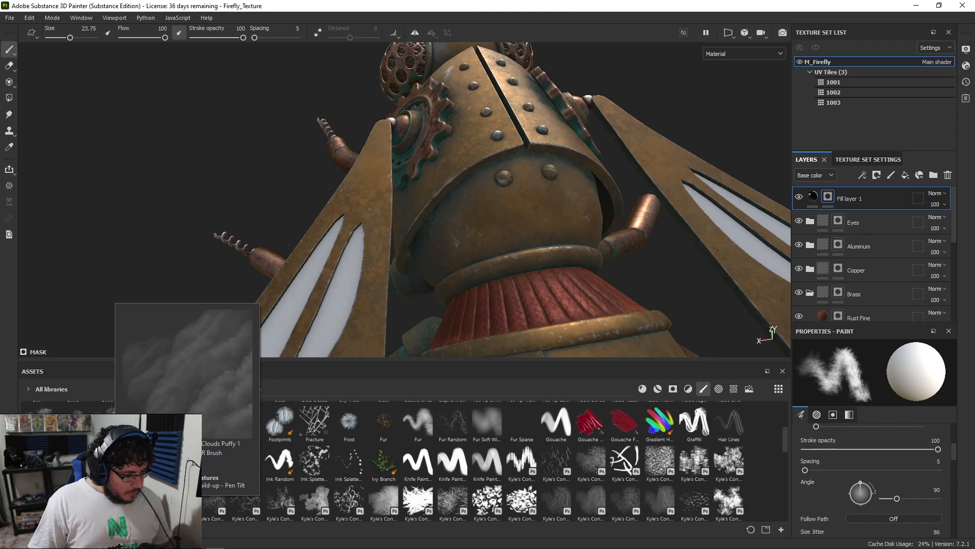
{"action": "left_click", "coordinate": [116, 429]}
{"action": "mouse_move", "coordinate": [427, 289]}
{"action": "left_mouse_down", "text": "alt"}
{"action": "mouse_move", "coordinate": [502, 152]}
{"action": "mouse_move", "coordinate": [470, 226]}
{"action": "mouse_move", "coordinate": [483, 219]}
{"action": "left_mouse_up", "text": "alt"}
{"action": "mouse_move", "coordinate": [483, 219]}
{"action": "right_mouse_down", "text": "ctrl"}
{"action": "mouse_move", "coordinate": [473, 219]}
{"action": "mouse_move", "coordinate": [485, 217]}
{"action": "right_mouse_up", "text": "ctrl"}
{"action": "left_click_drag", "start_coordinate": [470, 219], "coordinate": [471, 245], "text": "alt"}
{"action": "left_click_drag", "start_coordinate": [479, 198], "coordinate": [482, 244], "text": "alt"}
{"action": "scroll", "coordinate": [914, 480], "scroll_direction": "down", "scroll_amount": 10}
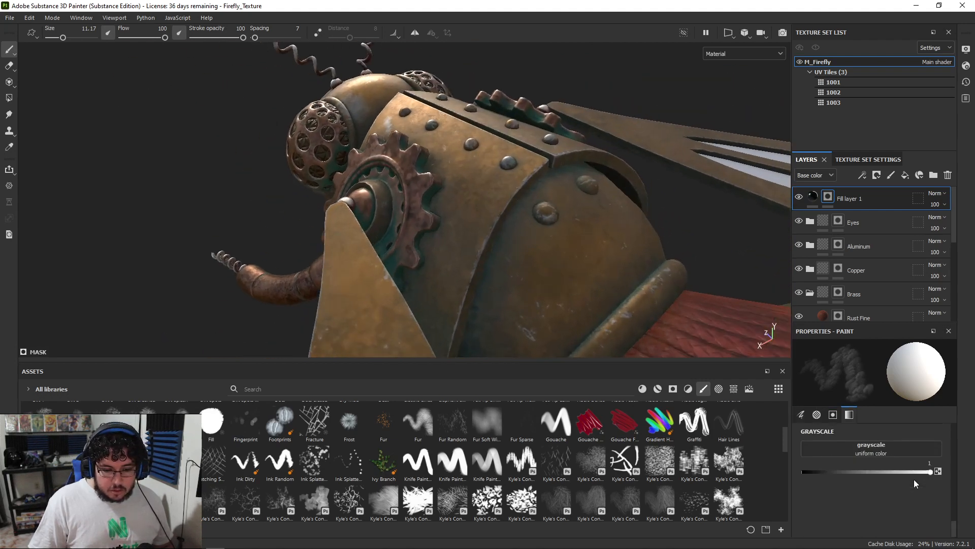
{"action": "left_click_drag", "start_coordinate": [447, 213], "coordinate": [520, 203], "text": "alt"}
{"action": "right_click_drag", "start_coordinate": [519, 204], "coordinate": [584, 204], "text": "shift"}
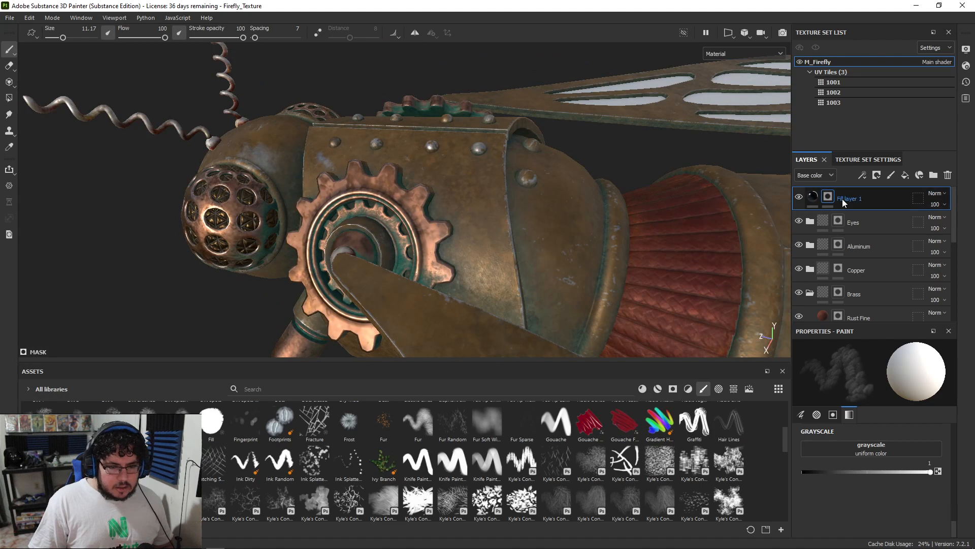
Step: Browse the artistic brushes and choose Cement 1 for painting the fill layer's mask
{"action": "left_click", "coordinate": [553, 433]}
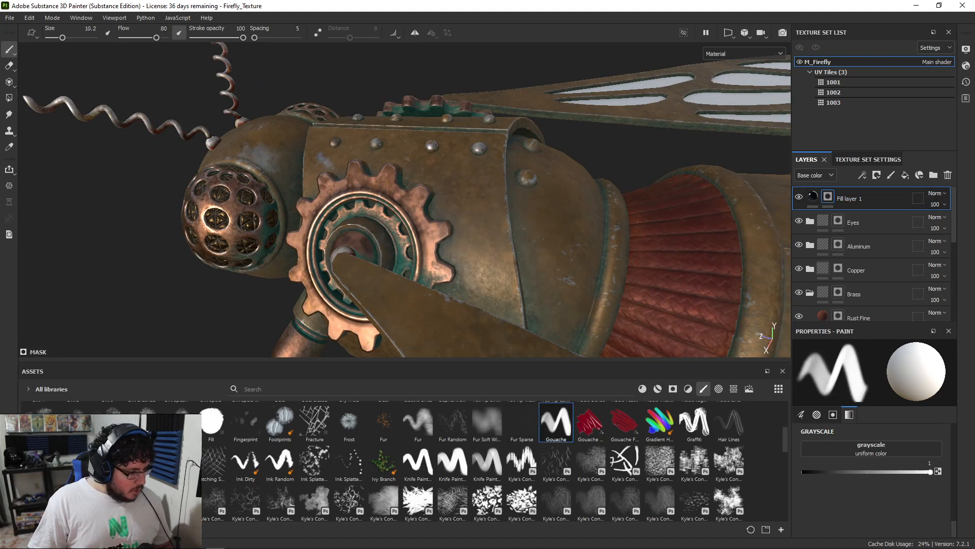
{"action": "scroll", "coordinate": [287, 437], "scroll_direction": "up", "scroll_amount": 3}
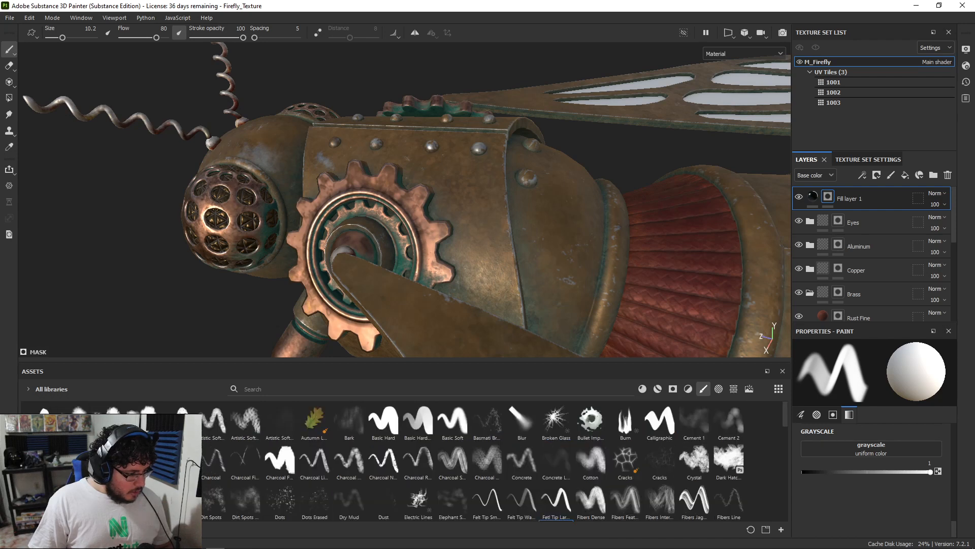
{"action": "mouse_move", "coordinate": [287, 437]}
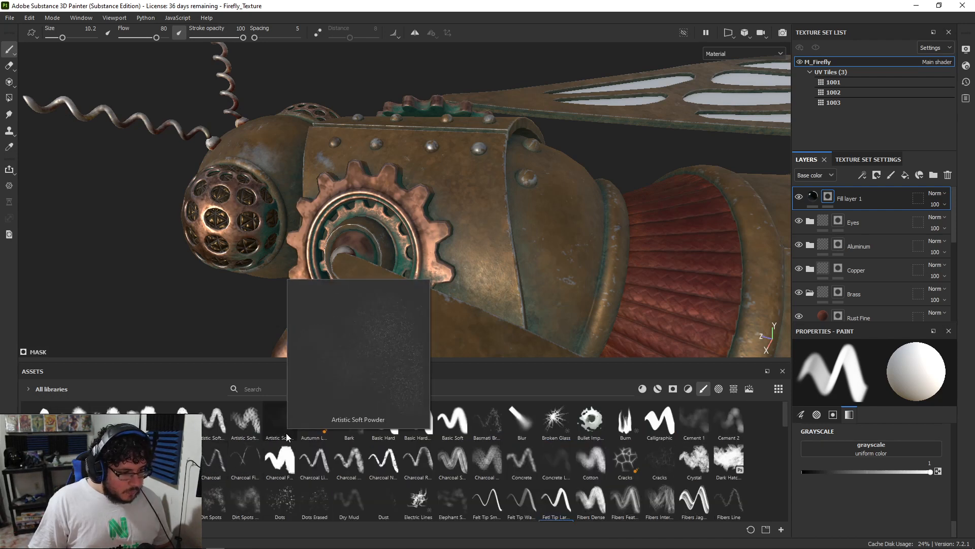
{"action": "left_click", "coordinate": [693, 426]}
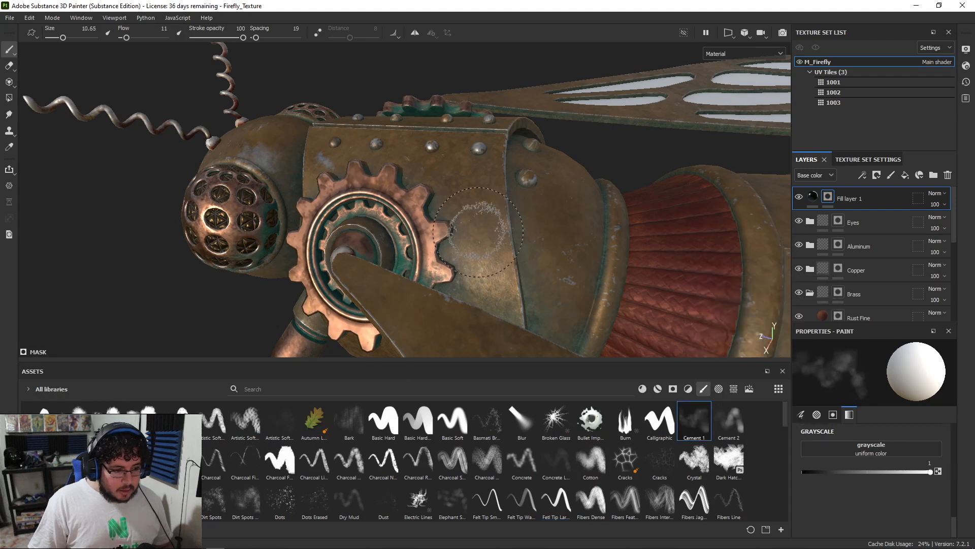
Step: Paint subtle dark patches into the mask across both sides of the thorax and the upper abdomen, with brush size about 9.9
{"action": "left_click_drag", "start_coordinate": [458, 218], "coordinate": [472, 180], "text": "alt"}
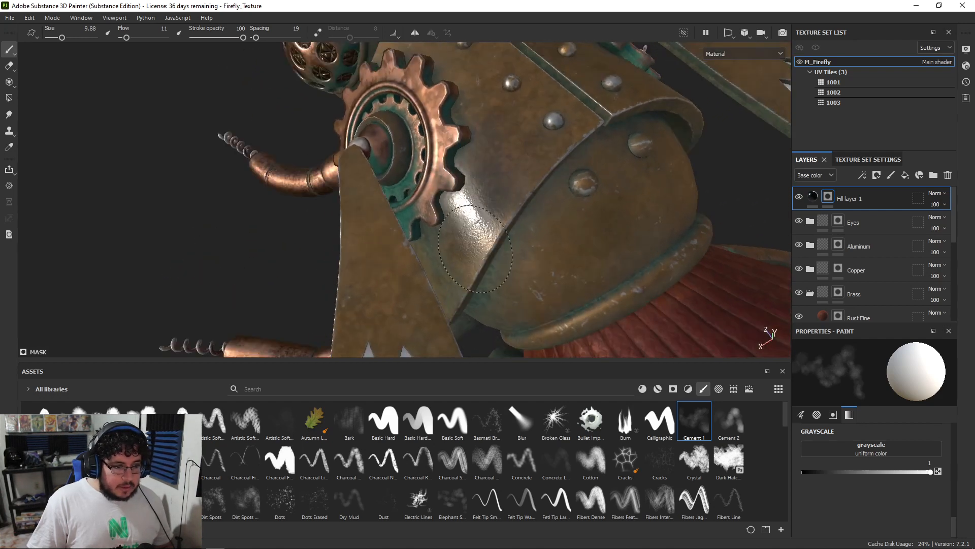
{"action": "mouse_move", "coordinate": [476, 158]}
{"action": "left_mouse_down", "text": "alt"}
{"action": "mouse_move", "coordinate": [496, 154]}
{"action": "mouse_move", "coordinate": [341, 168]}
{"action": "mouse_move", "coordinate": [472, 247]}
{"action": "left_mouse_up", "text": "alt"}
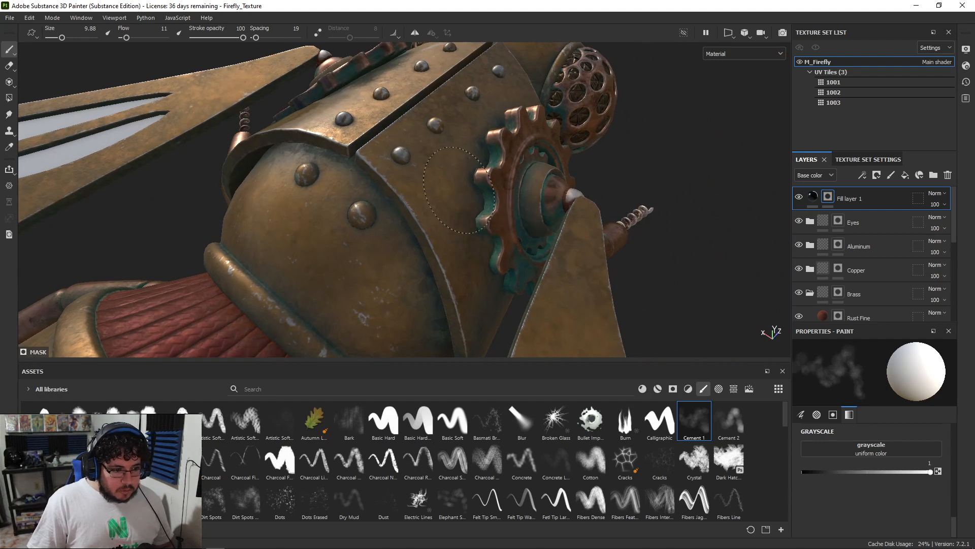
{"action": "left_click_drag", "start_coordinate": [494, 265], "coordinate": [157, 178], "text": "alt"}
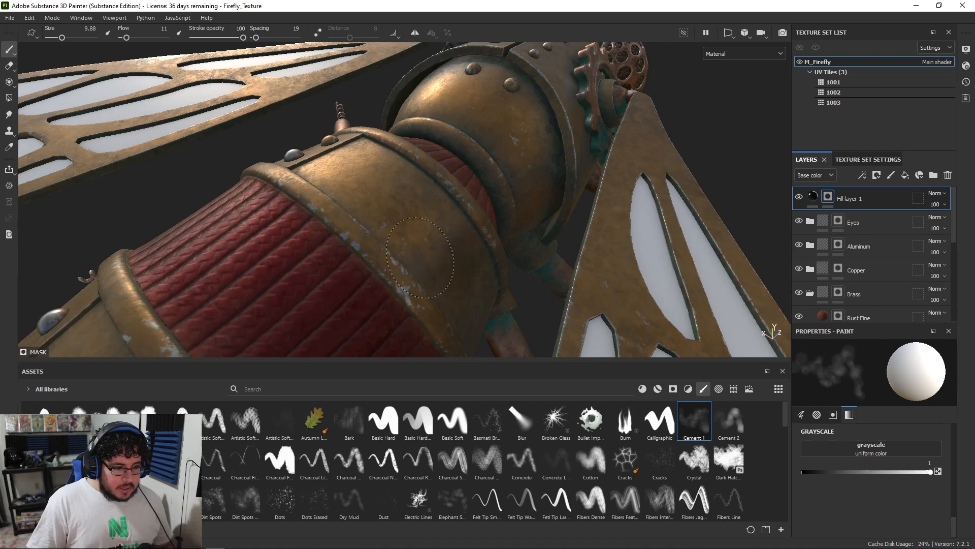
{"action": "mouse_move", "coordinate": [447, 293]}
{"action": "left_mouse_down", "text": "alt"}
{"action": "mouse_move", "coordinate": [477, 253]}
{"action": "mouse_move", "coordinate": [384, 180]}
{"action": "left_mouse_up", "text": "alt"}
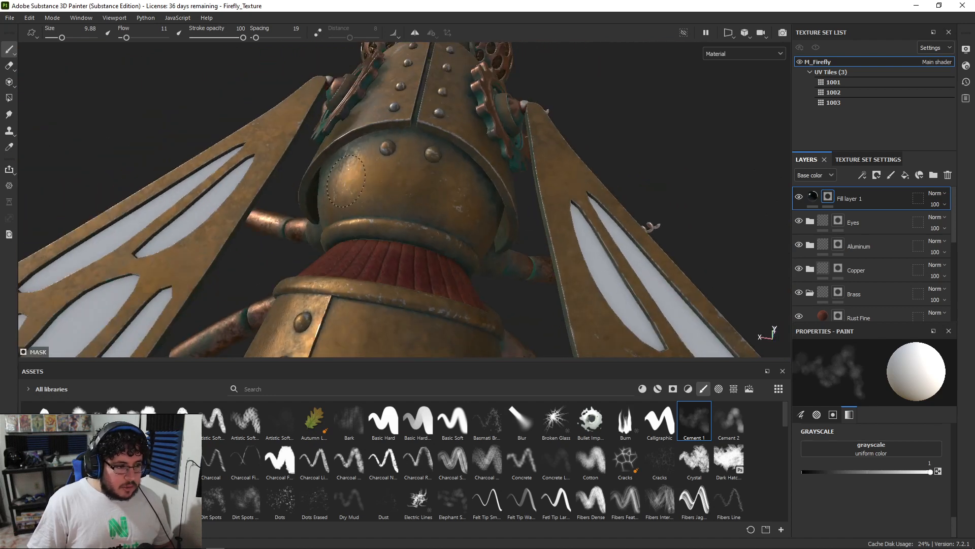
{"action": "left_click_drag", "start_coordinate": [326, 188], "coordinate": [516, 289], "text": "alt"}
Step: Set the dark fill layer's blend mode to Overlay and check the effect on the thorax and abdomen
{"action": "left_click", "coordinate": [937, 193]}
{"action": "left_click", "coordinate": [913, 346]}
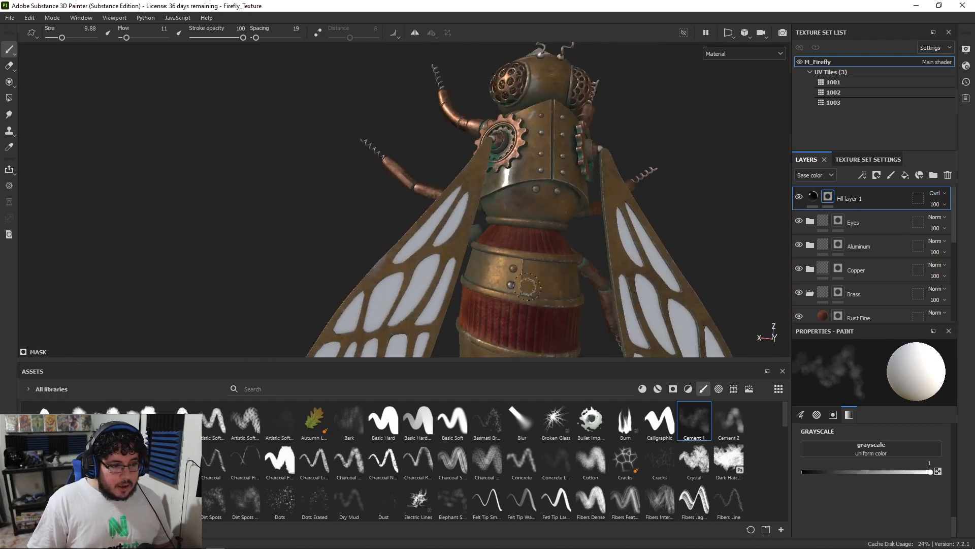
{"action": "right_click_drag", "start_coordinate": [517, 291], "coordinate": [265, 150], "text": "alt"}
{"action": "left_click_drag", "start_coordinate": [266, 151], "coordinate": [366, 214], "text": "alt"}
{"action": "right_click_drag", "start_coordinate": [401, 264], "coordinate": [559, 229], "text": "shift"}
{"action": "left_click_drag", "start_coordinate": [558, 229], "coordinate": [646, 181], "text": "alt"}
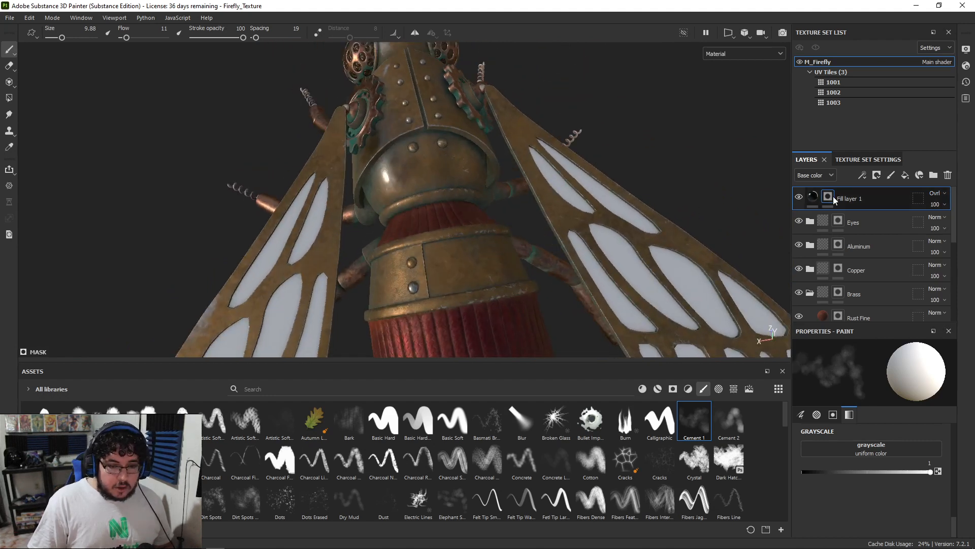
Step: Raise the dark fill layer's roughness to about 0.22
{"action": "left_click", "coordinate": [813, 197]}
{"action": "scroll", "coordinate": [866, 478], "scroll_direction": "down", "scroll_amount": 2}
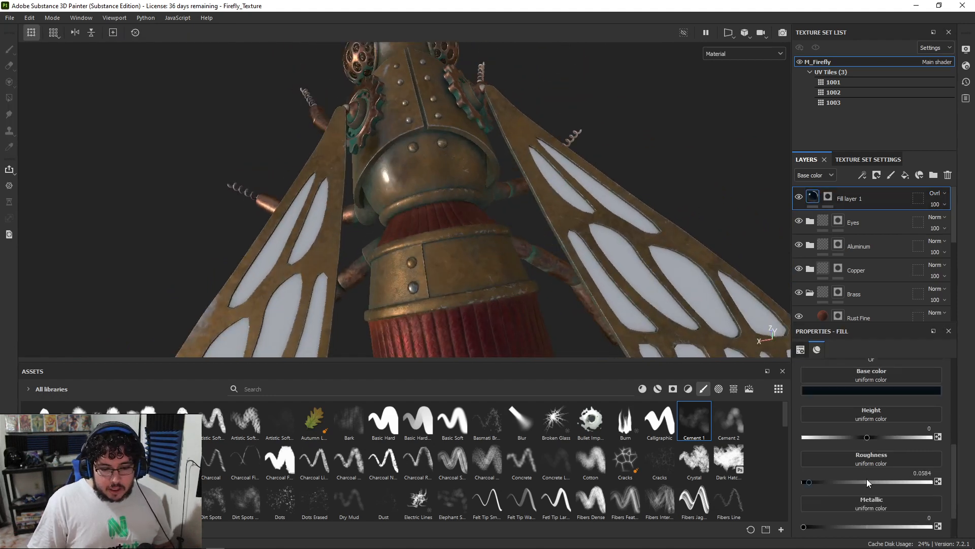
{"action": "mouse_move", "coordinate": [823, 485]}
{"action": "left_mouse_down"}
{"action": "mouse_move", "coordinate": [842, 483]}
{"action": "mouse_move", "coordinate": [831, 486]}
{"action": "left_mouse_up"}
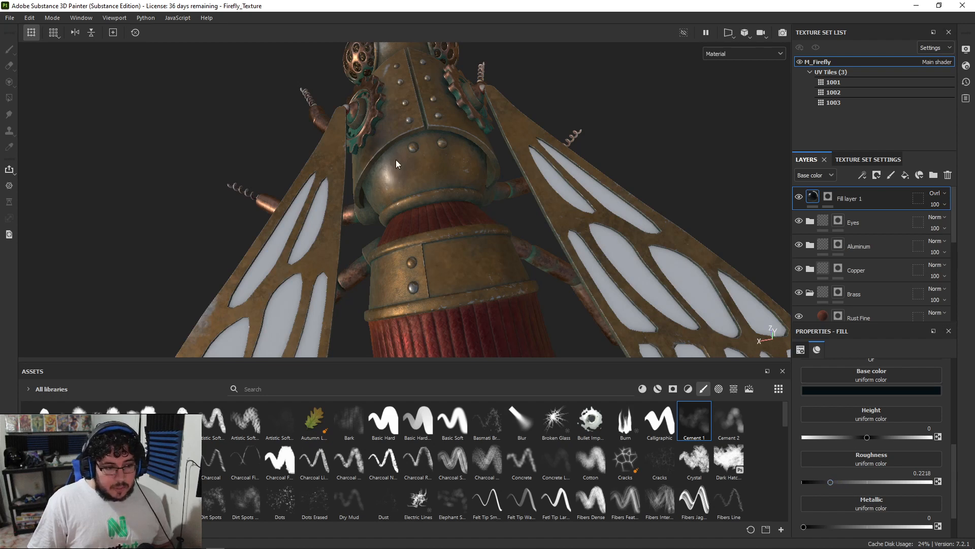
Step: Paint the fill layer's mask over the thorax and abdomen bands with the Cement 1 brush, enlarging it to about 13.9
{"action": "left_click", "coordinate": [828, 196]}
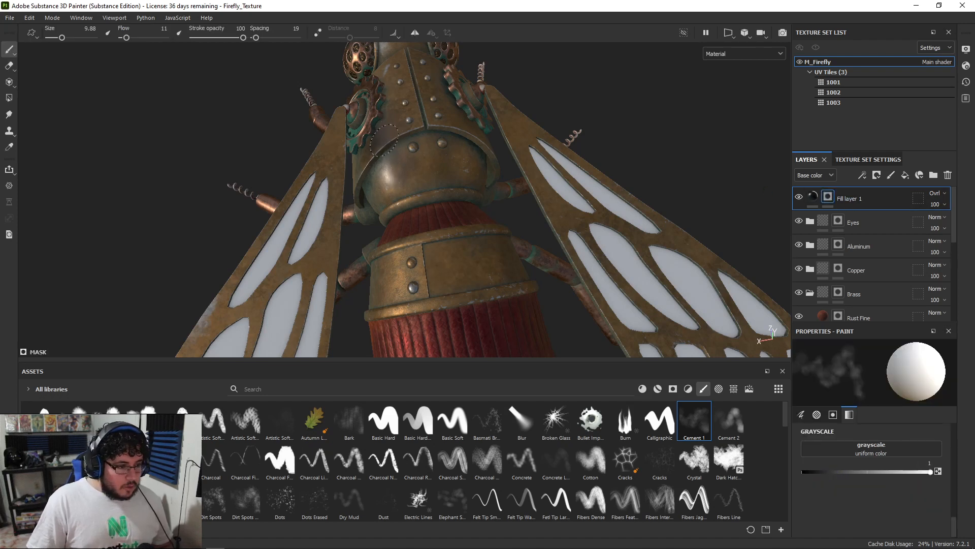
{"action": "left_click_drag", "start_coordinate": [389, 151], "coordinate": [478, 138], "text": "alt"}
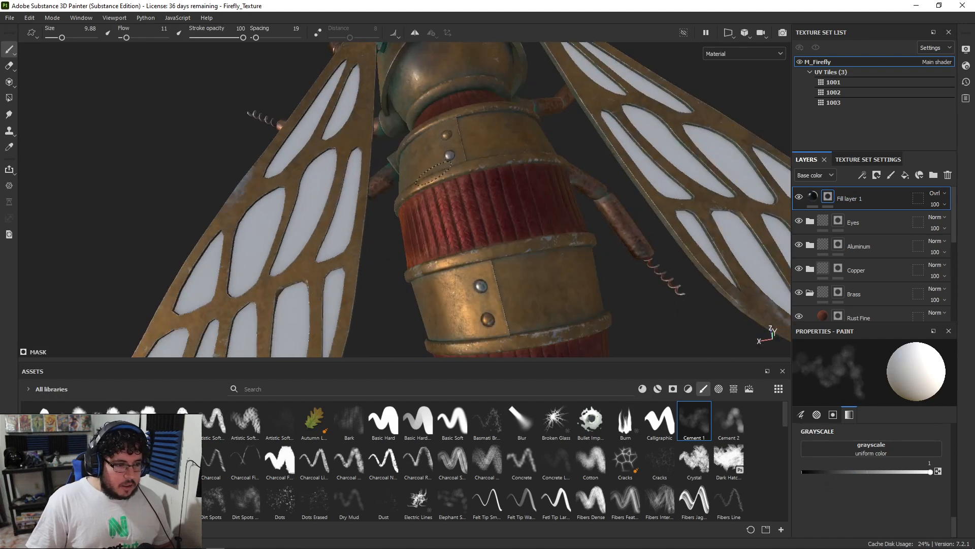
{"action": "middle_click_drag", "start_coordinate": [460, 274], "coordinate": [498, 170], "text": "alt"}
{"action": "right_click_drag", "start_coordinate": [498, 170], "coordinate": [508, 171], "text": "ctrl"}
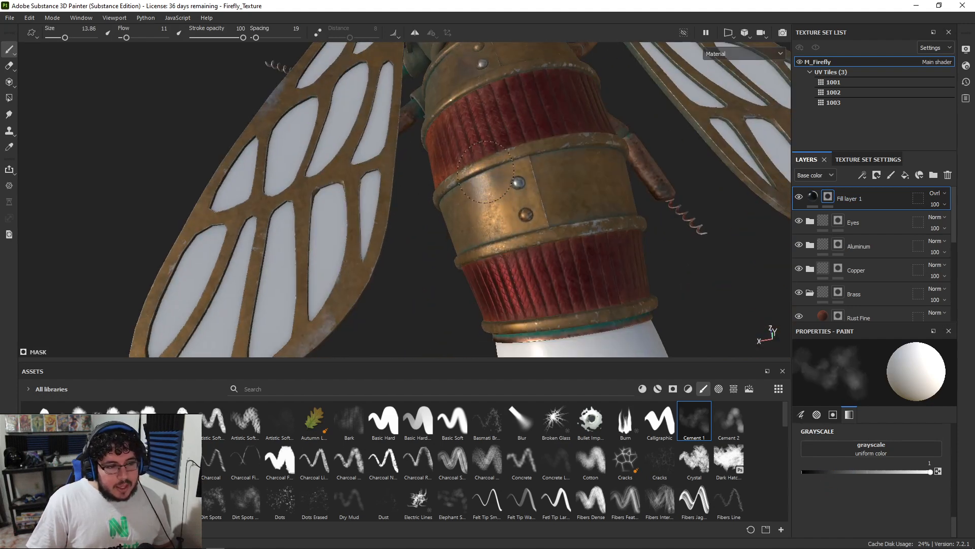
{"action": "left_click_drag", "start_coordinate": [480, 189], "coordinate": [523, 152], "text": "alt"}
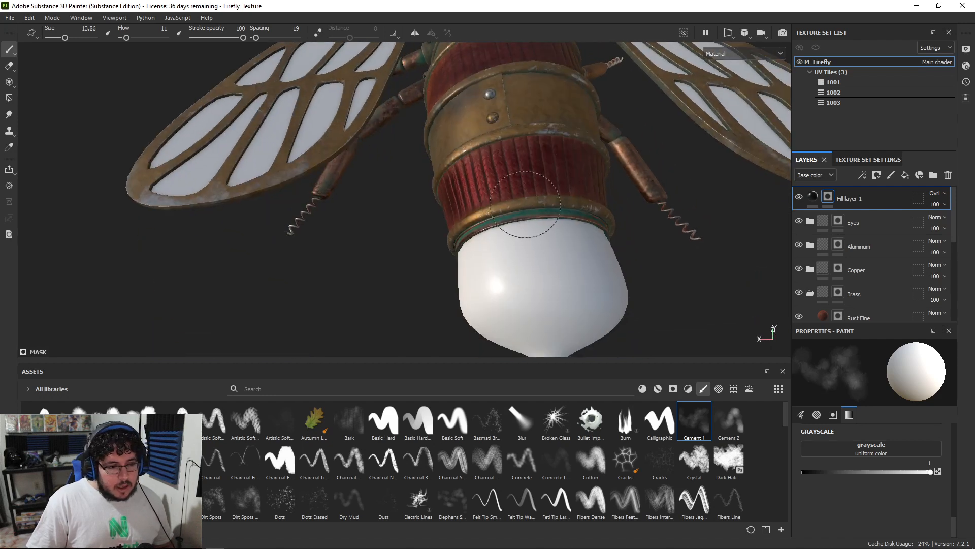
{"action": "left_click_drag", "start_coordinate": [564, 200], "coordinate": [514, 252], "text": "alt"}
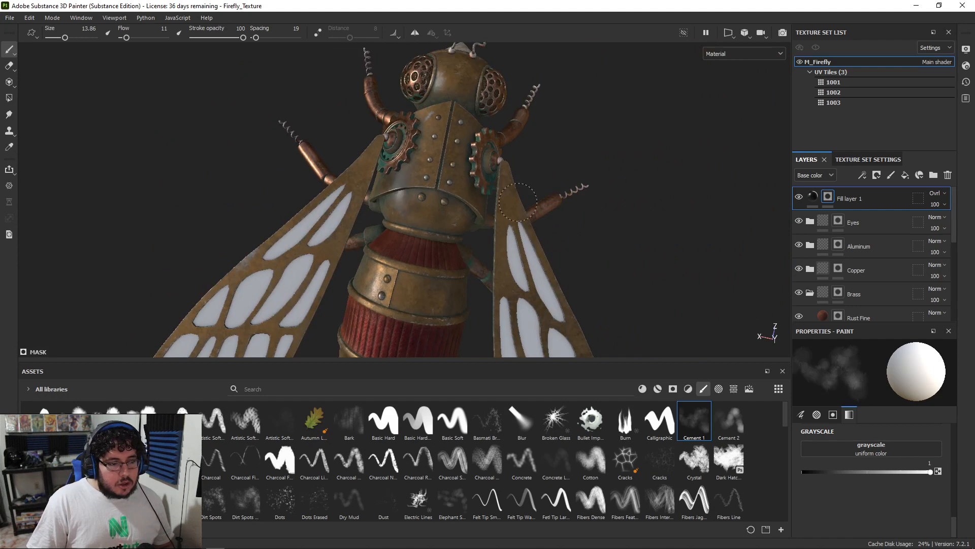
Step: Paint dark mottling into the mask around the brass head and eyes, with brush size reduced to about 7.1
{"action": "mouse_move", "coordinate": [500, 198]}
{"action": "left_mouse_down", "text": "alt"}
{"action": "mouse_move", "coordinate": [481, 138]}
{"action": "mouse_move", "coordinate": [644, 233]}
{"action": "mouse_move", "coordinate": [450, 135]}
{"action": "left_mouse_up", "text": "alt"}
{"action": "scroll", "coordinate": [459, 147], "scroll_direction": "up", "scroll_amount": 4}
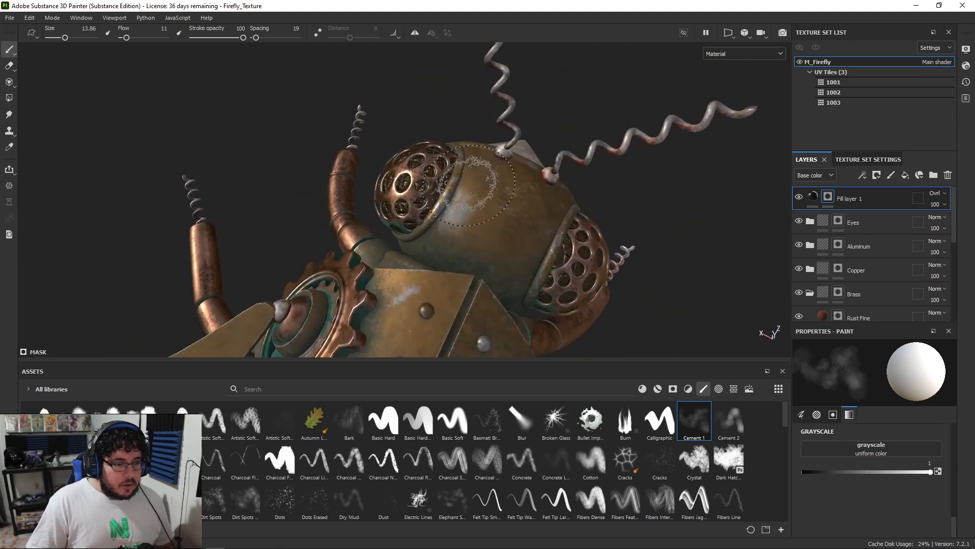
{"action": "right_click_drag", "start_coordinate": [485, 173], "coordinate": [466, 174], "text": "ctrl"}
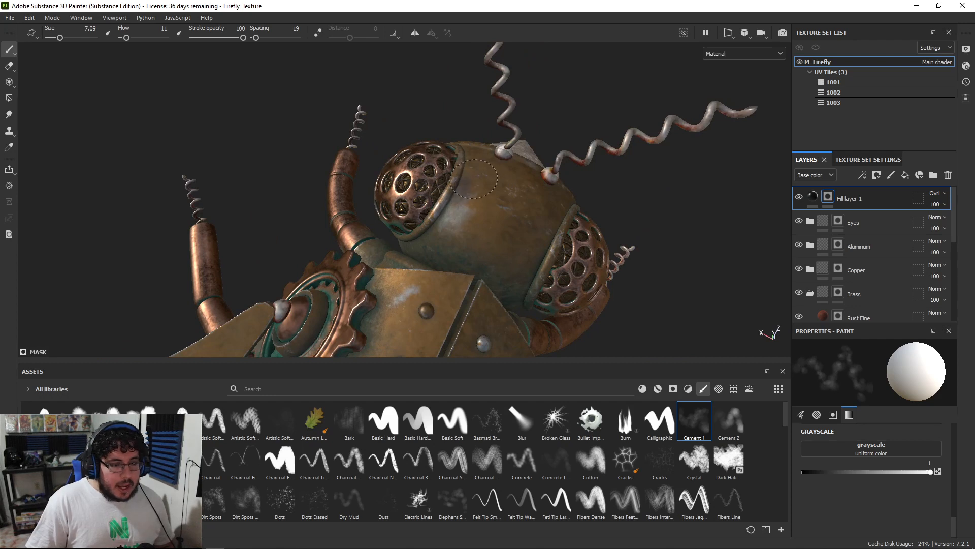
{"action": "mouse_move", "coordinate": [506, 194]}
{"action": "left_mouse_down", "text": "alt"}
{"action": "mouse_move", "coordinate": [520, 150]}
{"action": "mouse_move", "coordinate": [468, 130]}
{"action": "left_mouse_up", "text": "alt"}
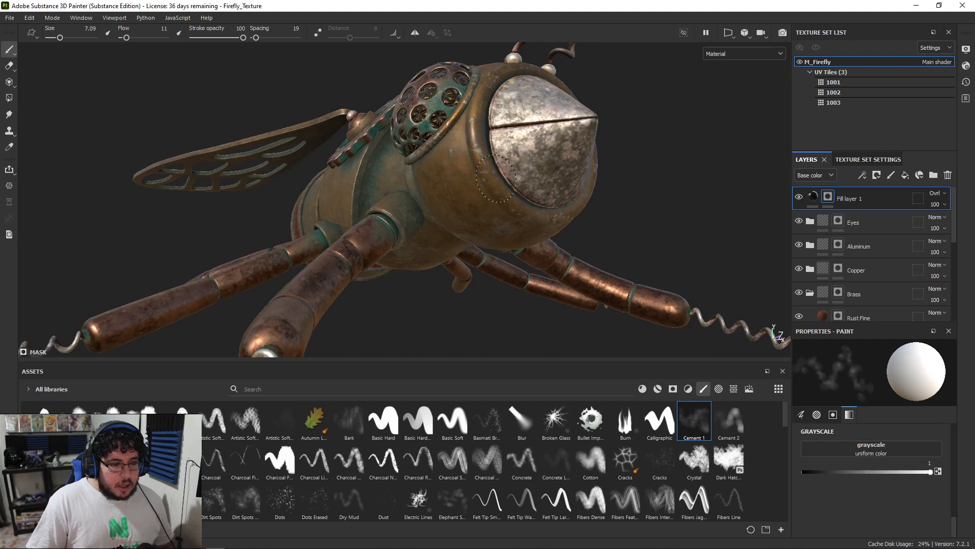
Step: Lower the opacity of the Concrete Bare layer in the Aluminum folder to 6
{"action": "mouse_move", "coordinate": [584, 214]}
{"action": "left_mouse_down", "text": "alt"}
{"action": "mouse_move", "coordinate": [694, 203]}
{"action": "mouse_move", "coordinate": [614, 177]}
{"action": "left_mouse_up", "text": "alt"}
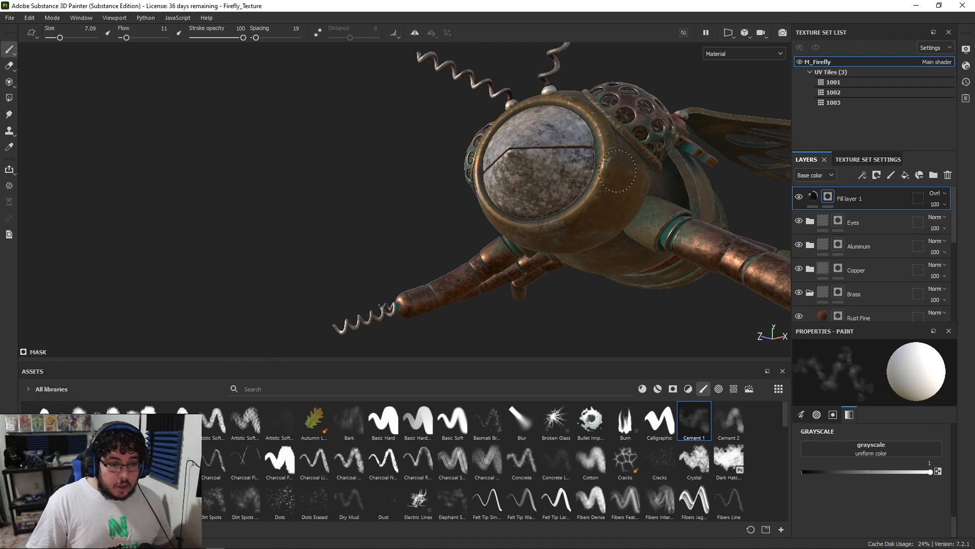
{"action": "left_click_drag", "start_coordinate": [557, 207], "coordinate": [721, 198], "text": "alt"}
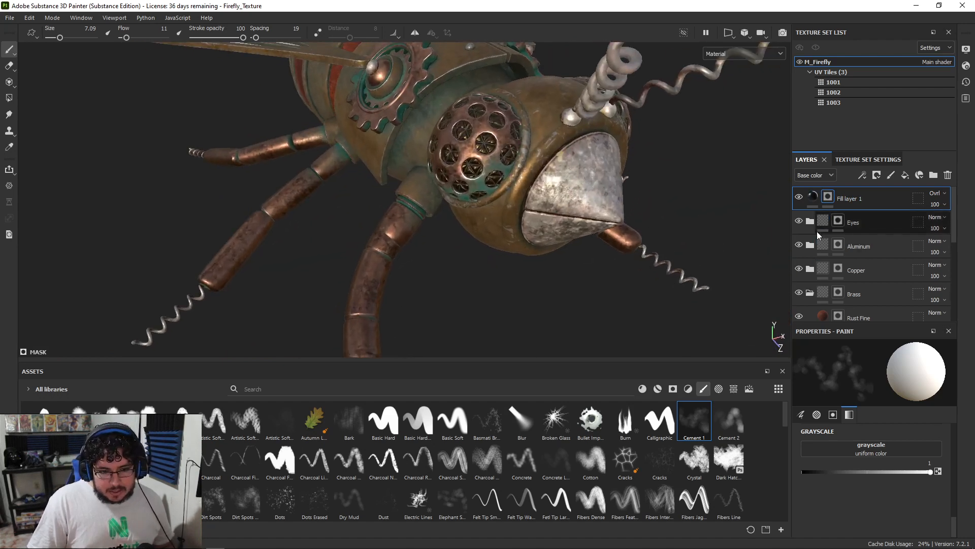
{"action": "left_click", "coordinate": [810, 244]}
{"action": "scroll", "coordinate": [837, 289], "scroll_direction": "down", "scroll_amount": 1}
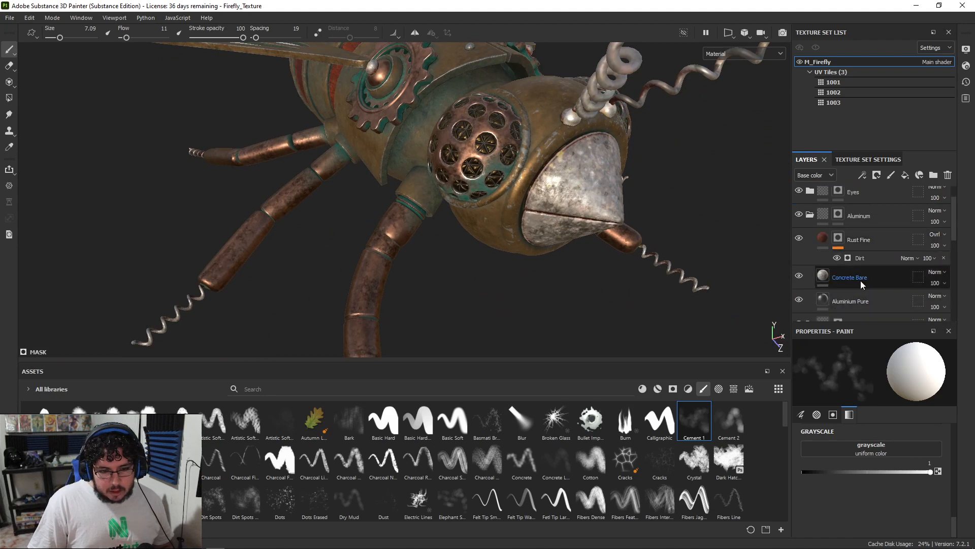
{"action": "left_click", "coordinate": [854, 278]}
{"action": "left_click", "coordinate": [935, 283]}
{"action": "left_click_drag", "start_coordinate": [963, 304], "coordinate": [928, 301]}
{"action": "left_click_drag", "start_coordinate": [284, 147], "coordinate": [539, 188], "text": "alt"}
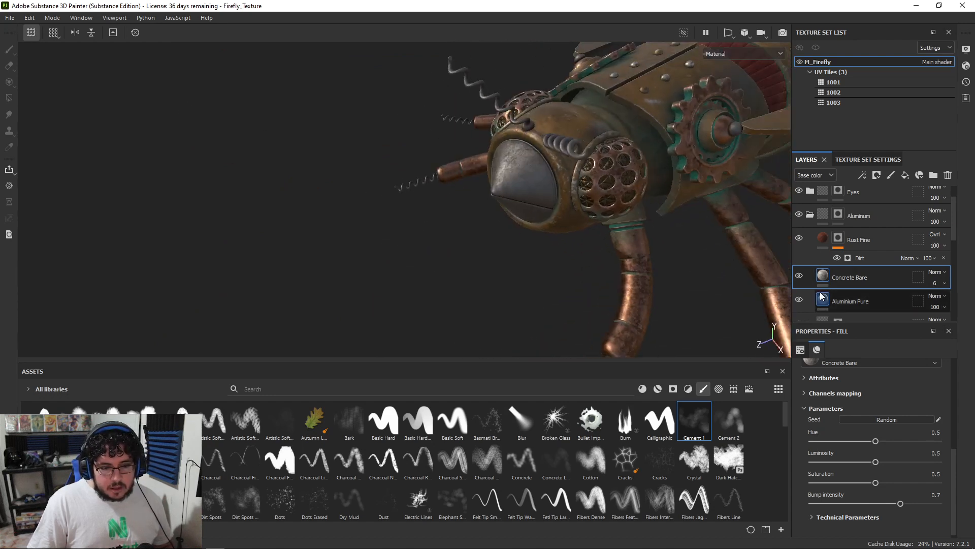
Step: Set the Aluminium Pure layer's roughness to about 0.19 and collapse the Aluminum folder
{"action": "left_click", "coordinate": [859, 301]}
{"action": "left_click_drag", "start_coordinate": [858, 475], "coordinate": [827, 474]}
{"action": "left_click_drag", "start_coordinate": [584, 171], "coordinate": [566, 213], "text": "alt"}
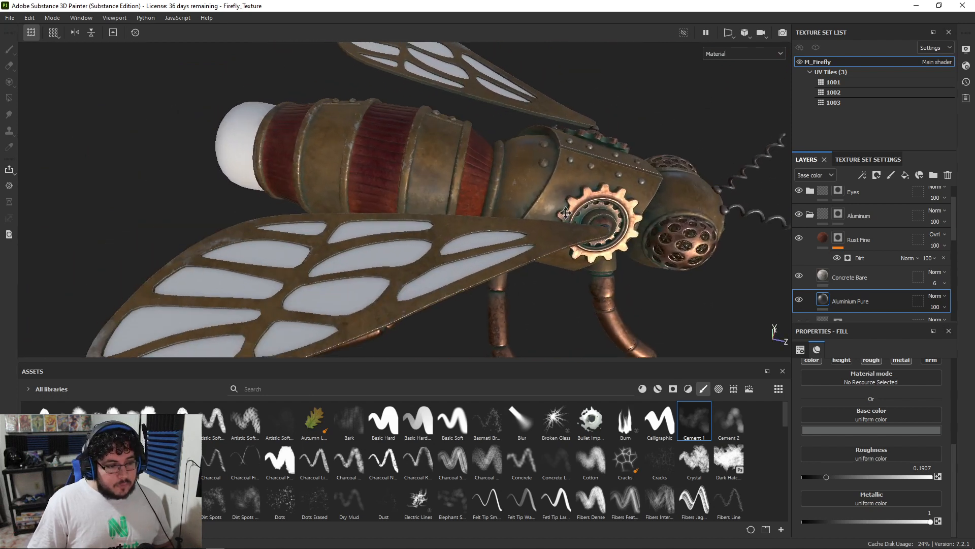
{"action": "scroll", "coordinate": [838, 243], "scroll_direction": "up", "scroll_amount": 1}
{"action": "left_click", "coordinate": [813, 248]}
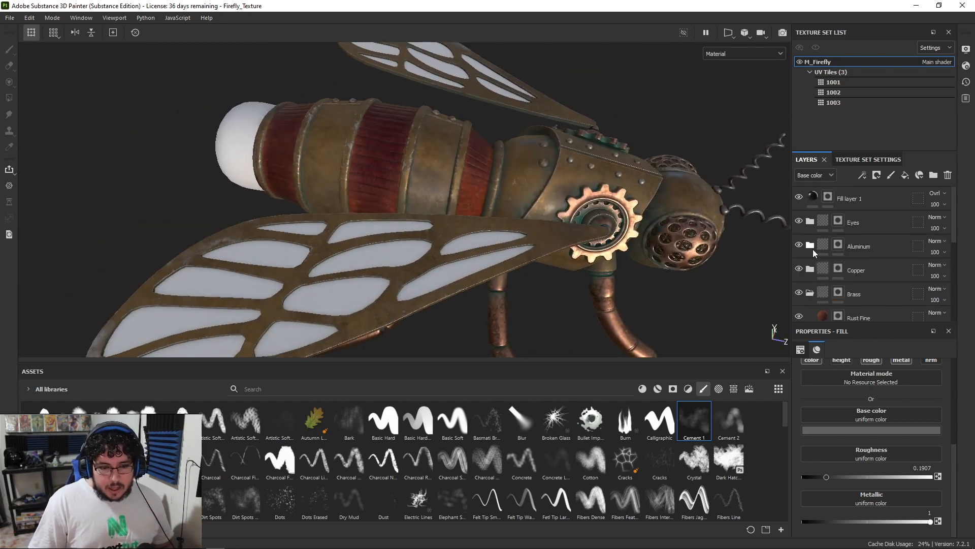
Step: Add a new fill layer above the dark fill layer and set its base color to teal
{"action": "middle_click_drag", "start_coordinate": [335, 256], "coordinate": [536, 235], "text": "alt"}
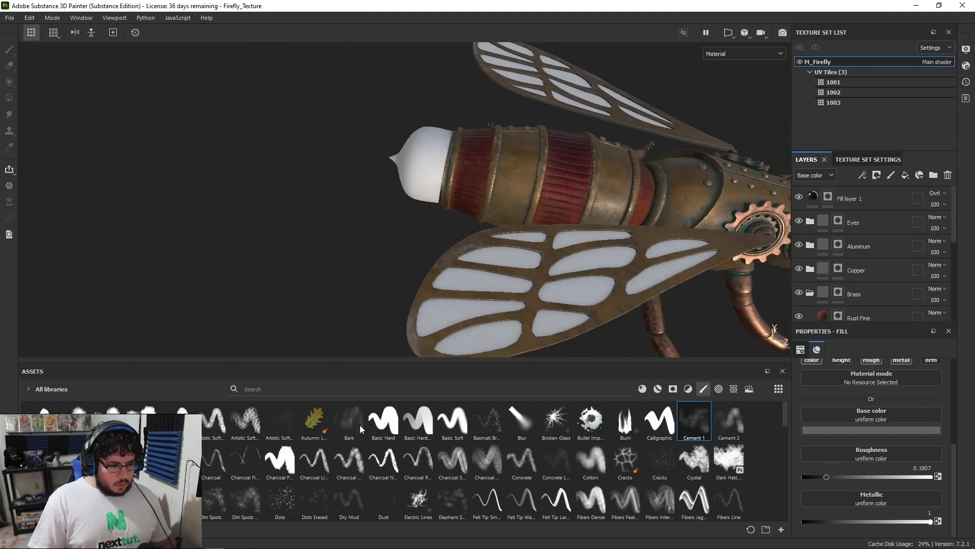
{"action": "left_click", "coordinate": [898, 200]}
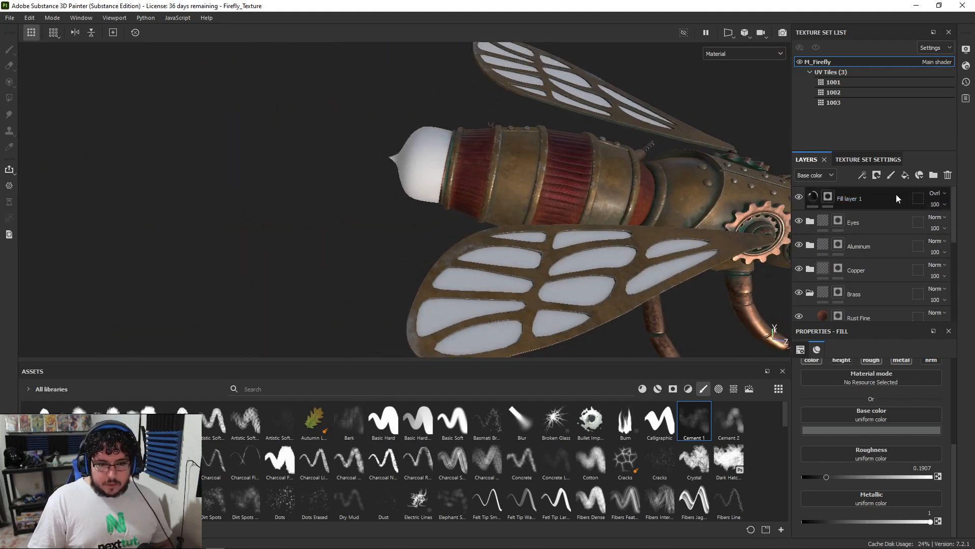
{"action": "key", "text": "1"}
{"action": "left_click", "coordinate": [904, 176]}
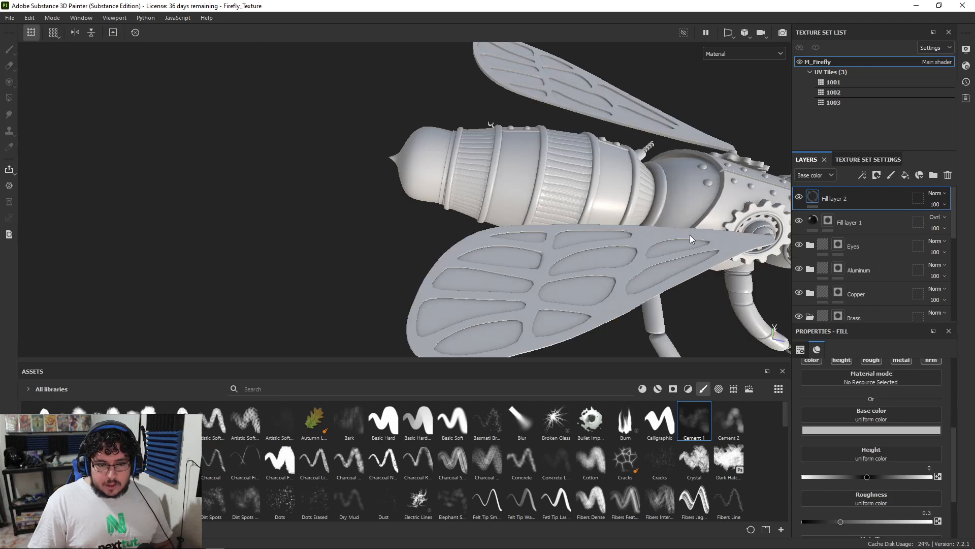
{"action": "left_click_drag", "start_coordinate": [624, 255], "coordinate": [413, 252], "text": "alt"}
{"action": "right_click_drag", "start_coordinate": [498, 255], "coordinate": [545, 251], "text": "alt"}
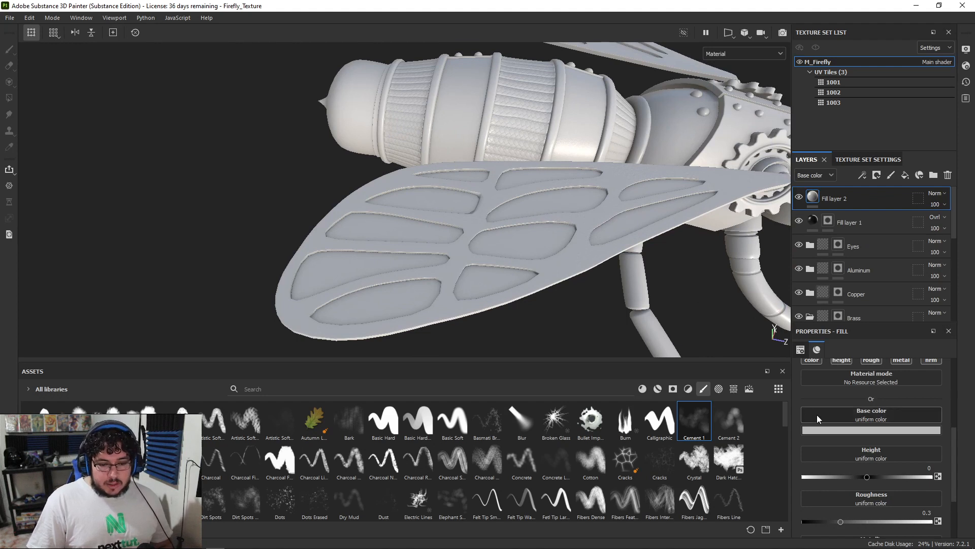
{"action": "left_click", "coordinate": [829, 430]}
{"action": "left_click", "coordinate": [897, 370]}
{"action": "left_click_drag", "start_coordinate": [919, 387], "coordinate": [922, 359]}
Step: Group the teal fill layer into a folder and give the folder a black mask
{"action": "right_click", "coordinate": [837, 194]}
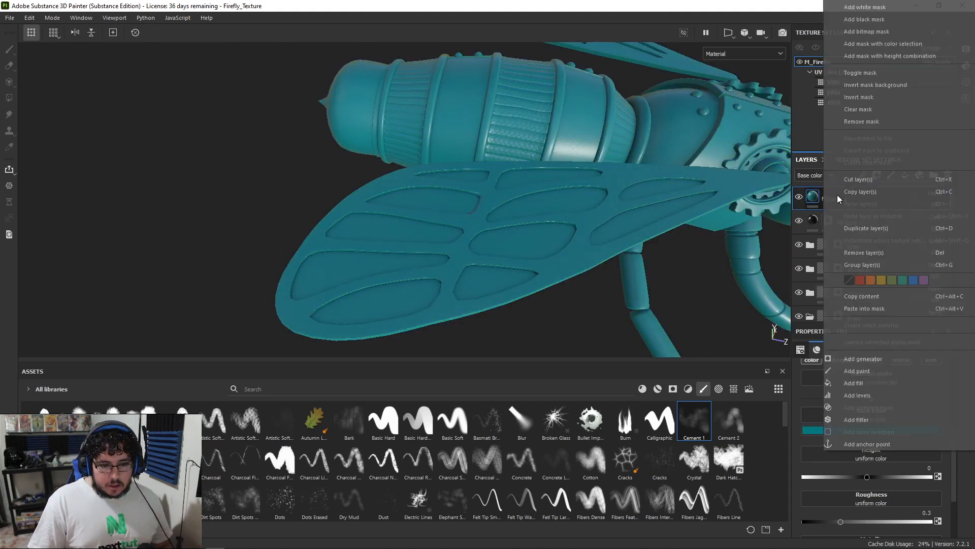
{"action": "left_click", "coordinate": [823, 198]}
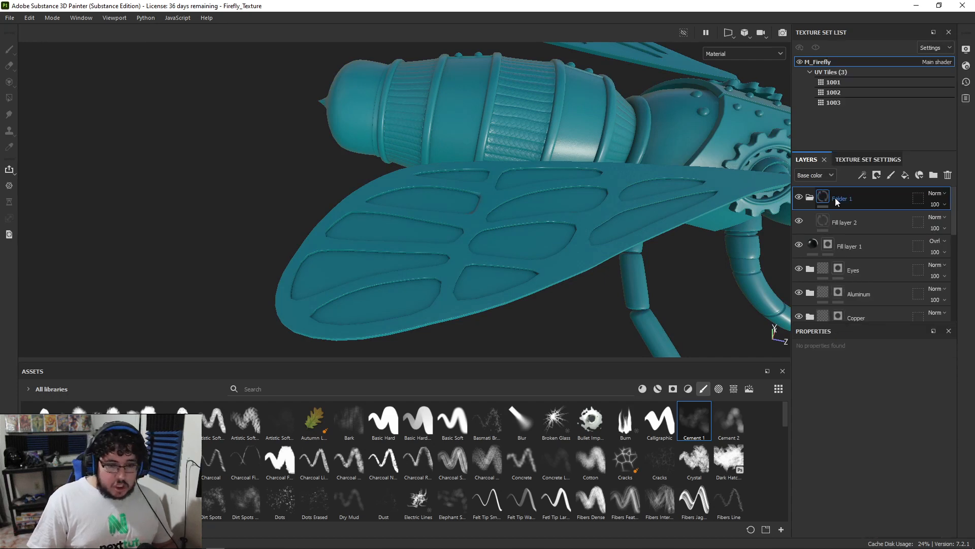
{"action": "right_click", "coordinate": [833, 200]}
{"action": "left_click", "coordinate": [849, 21]}
Step: Reveal the folder on the glass panels of both wings by mesh-filling them in its mask
{"action": "key", "text": "4"}
{"action": "left_click_drag", "start_coordinate": [518, 254], "coordinate": [529, 240]}
{"action": "left_click_drag", "start_coordinate": [608, 179], "coordinate": [584, 215], "text": "alt"}
{"action": "left_click", "coordinate": [865, 351]}
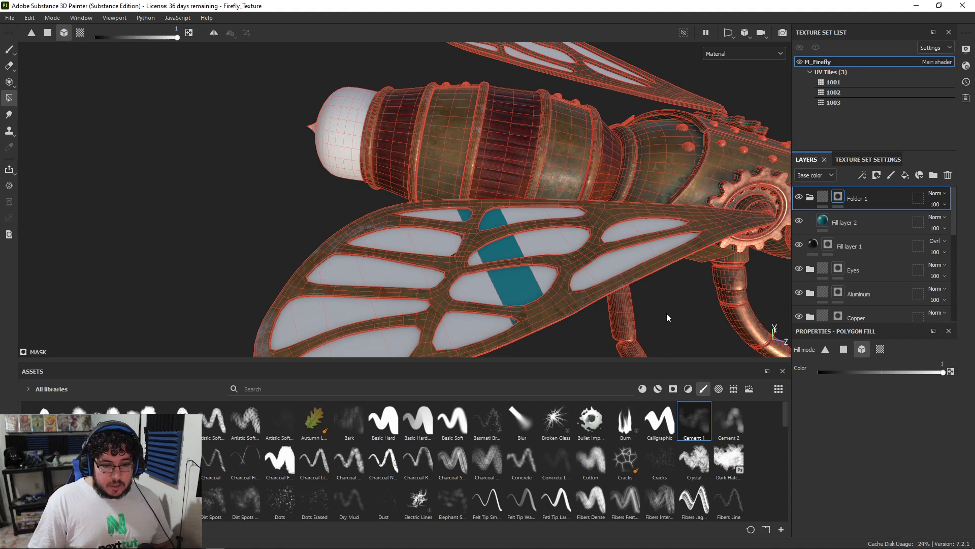
{"action": "left_click", "coordinate": [496, 274]}
{"action": "left_click_drag", "start_coordinate": [498, 268], "coordinate": [503, 107], "text": "alt"}
{"action": "left_click", "coordinate": [540, 105]}
Step: Set the teal fill layer's roughness to about 0.10 and its metallic value to 1
{"action": "key", "text": "1"}
{"action": "mouse_move", "coordinate": [592, 181]}
{"action": "left_mouse_down", "text": "alt"}
{"action": "mouse_move", "coordinate": [677, 220]}
{"action": "mouse_move", "coordinate": [694, 210]}
{"action": "left_mouse_up", "text": "alt"}
{"action": "left_click", "coordinate": [824, 222]}
{"action": "scroll", "coordinate": [873, 434], "scroll_direction": "down", "scroll_amount": 5}
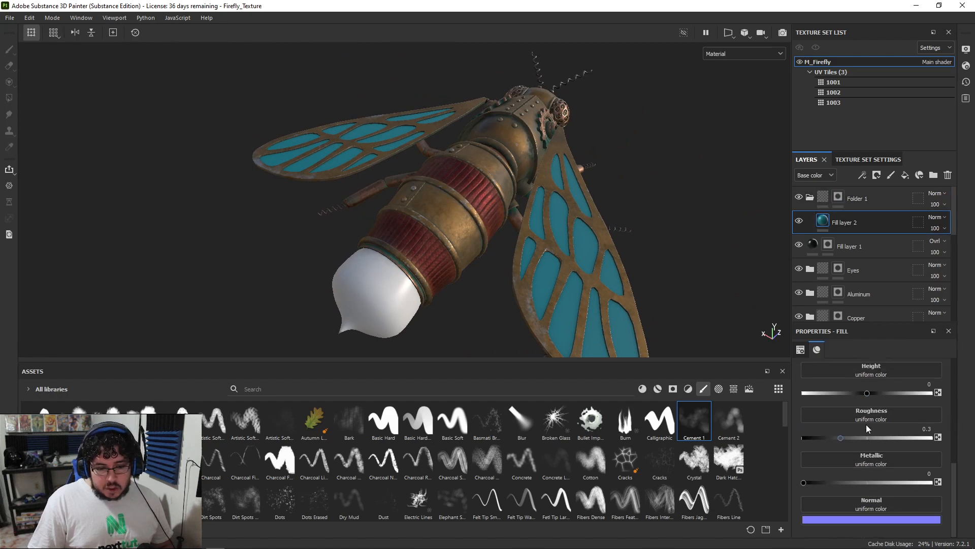
{"action": "left_click_drag", "start_coordinate": [845, 437], "coordinate": [766, 434]}
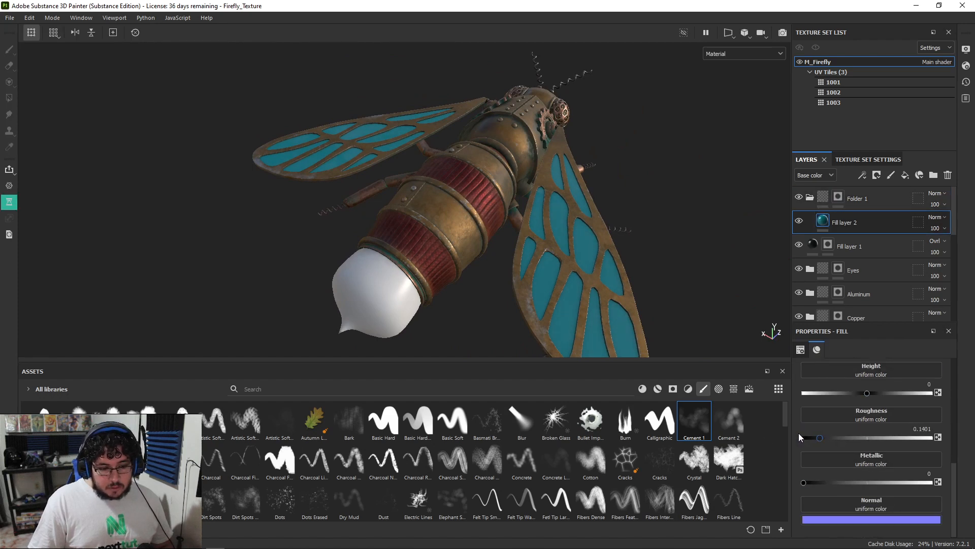
{"action": "left_click_drag", "start_coordinate": [556, 277], "coordinate": [609, 385], "text": "alt"}
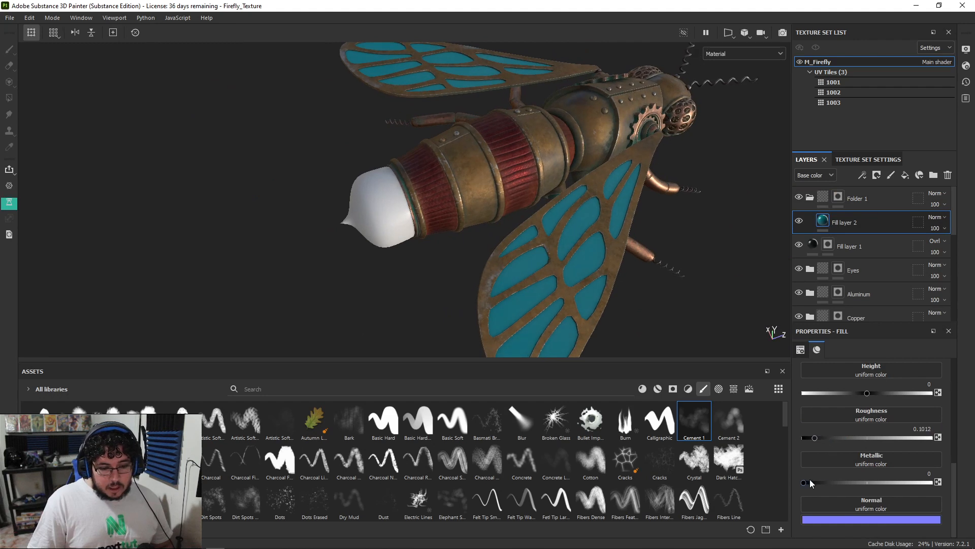
{"action": "left_click_drag", "start_coordinate": [811, 483], "coordinate": [926, 475]}
{"action": "left_click_drag", "start_coordinate": [610, 279], "coordinate": [681, 255], "text": "alt"}
{"action": "mouse_move", "coordinate": [681, 255]}
{"action": "right_mouse_down", "text": "alt"}
{"action": "mouse_move", "coordinate": [749, 224]}
{"action": "mouse_move", "coordinate": [619, 214]}
{"action": "mouse_move", "coordinate": [627, 218]}
{"action": "right_mouse_up", "text": "alt"}
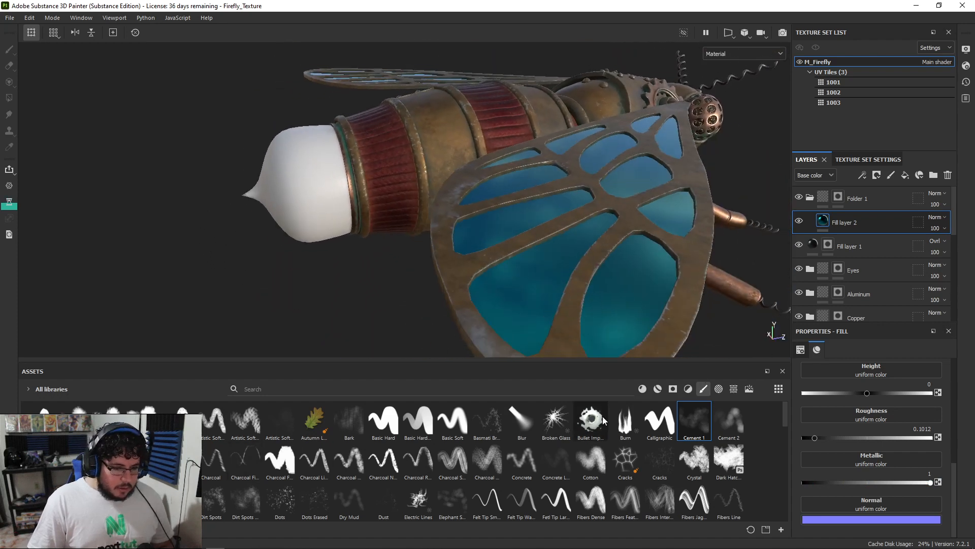
Step: Add the Rust Fine material above the teal fill layer and give it a black mask
{"action": "left_click", "coordinate": [642, 389]}
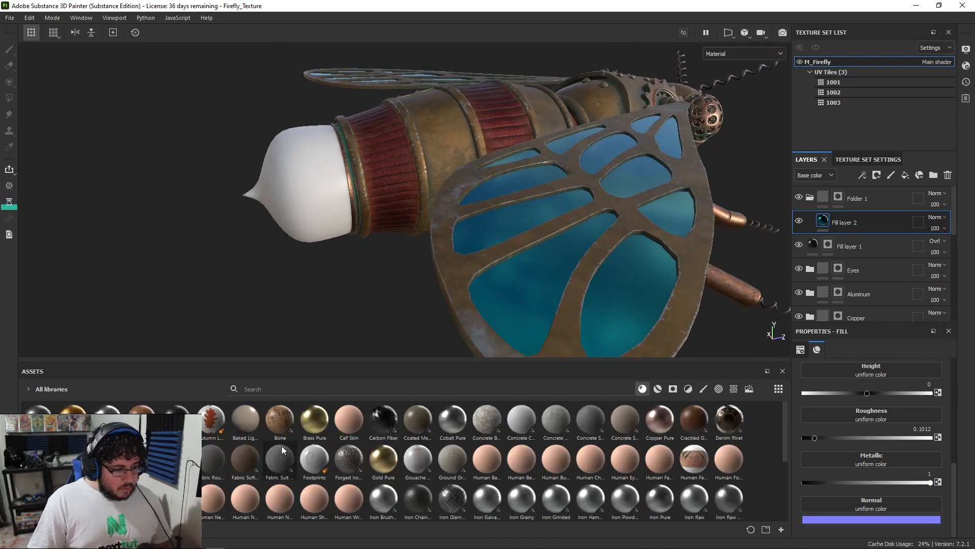
{"action": "scroll", "coordinate": [388, 442], "scroll_direction": "down", "scroll_amount": 5}
{"action": "left_click_drag", "start_coordinate": [482, 452], "coordinate": [869, 209]}
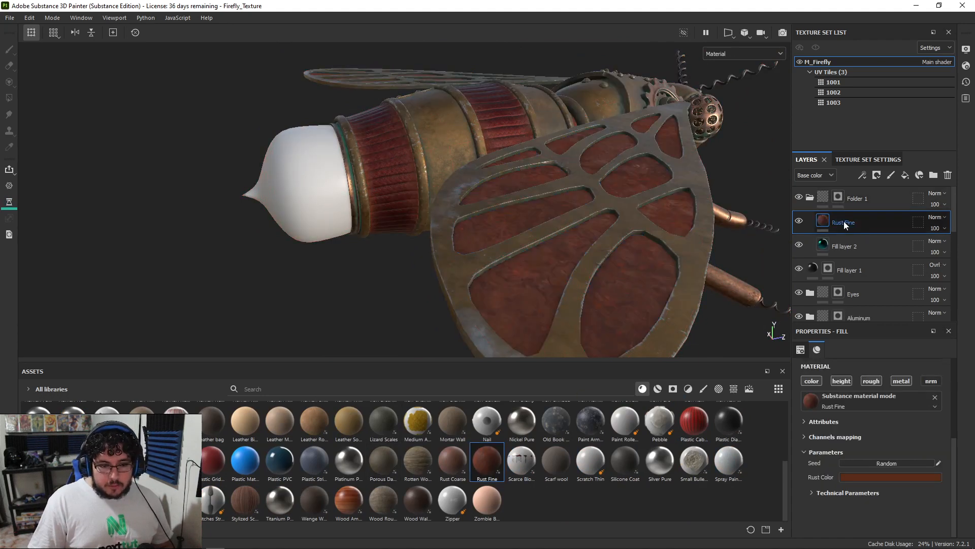
{"action": "right_click", "coordinate": [843, 221]}
{"action": "left_click", "coordinate": [875, 19]}
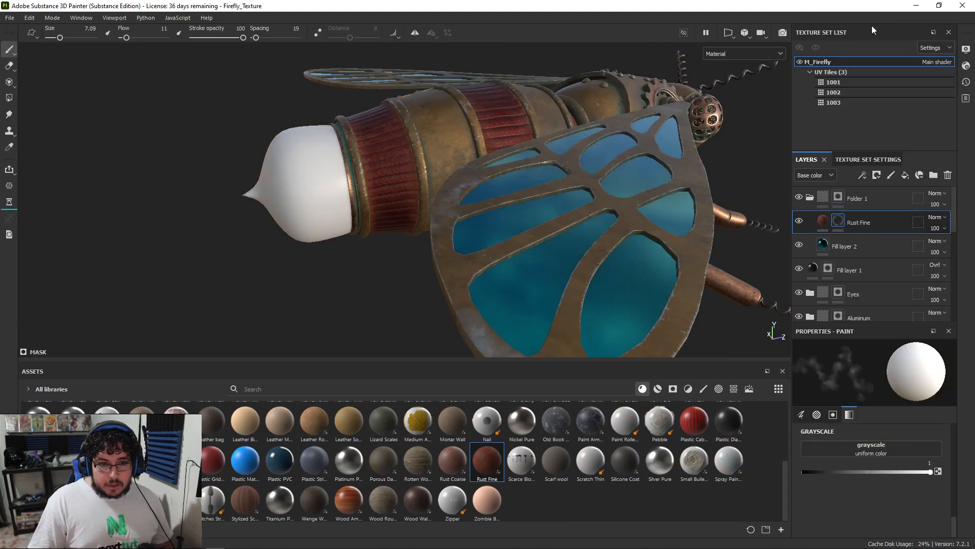
Step: Add a Dirt generator to the Rust Fine mask and set its grunge amount to 0.19
{"action": "right_click", "coordinate": [839, 221]}
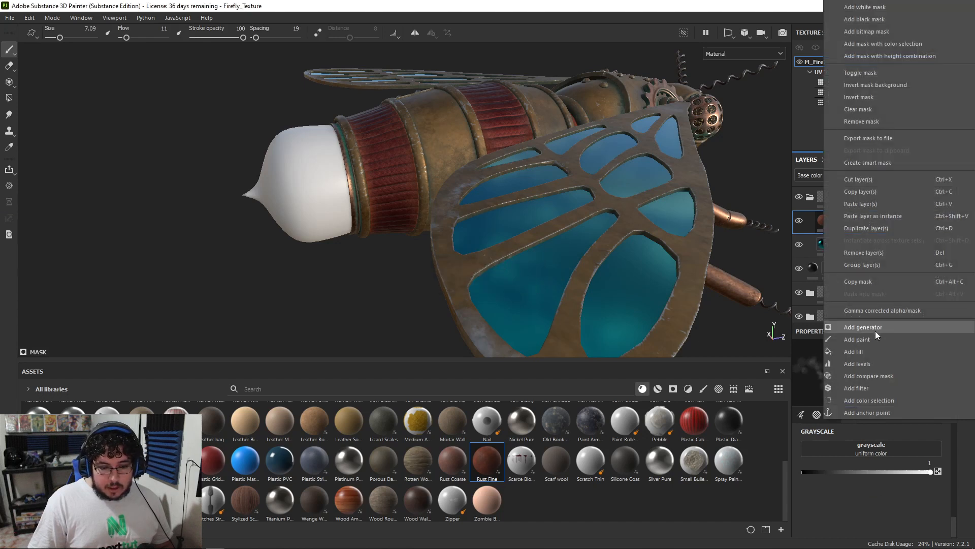
{"action": "left_click", "coordinate": [875, 331]}
{"action": "left_click", "coordinate": [866, 364]}
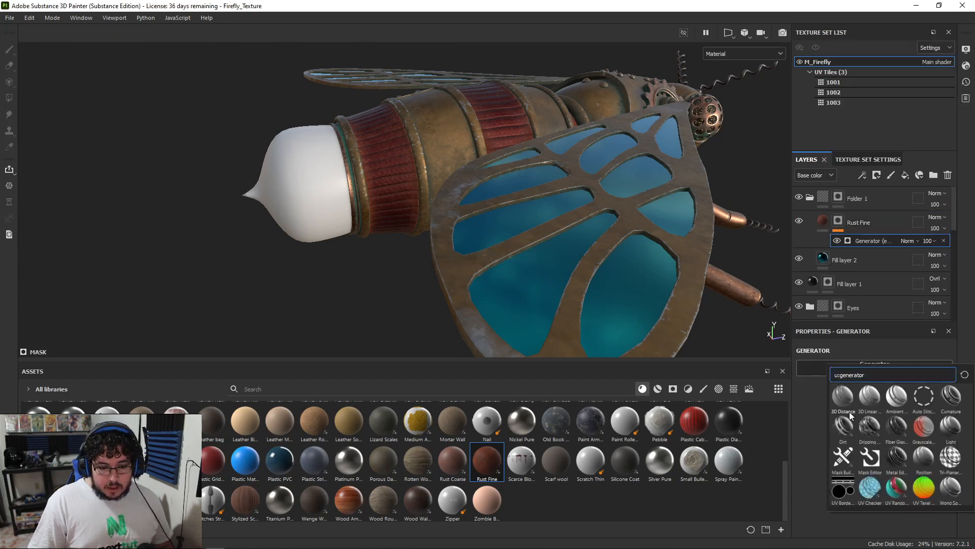
{"action": "left_click_drag", "start_coordinate": [680, 296], "coordinate": [556, 109], "text": "alt"}
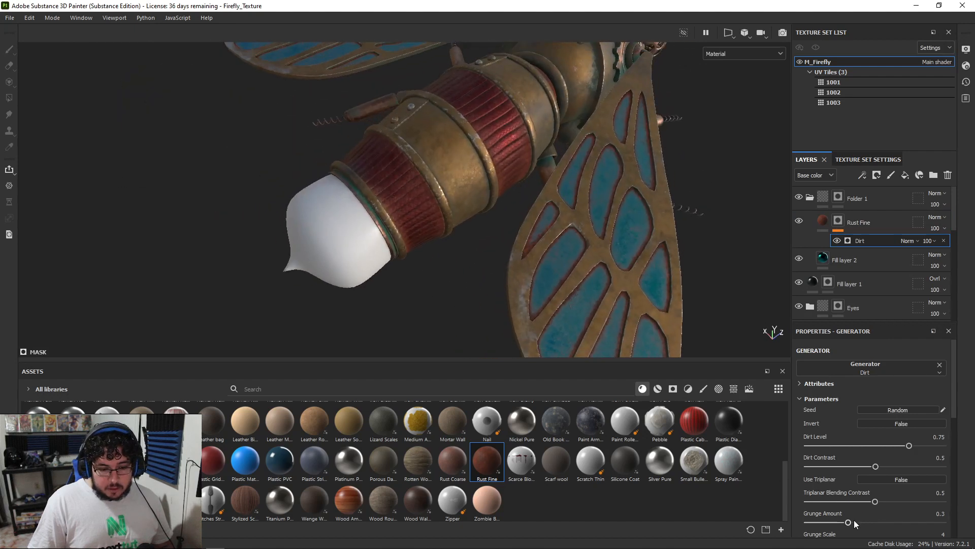
{"action": "left_click_drag", "start_coordinate": [831, 523], "coordinate": [833, 522]}
Step: Set the wing glass's Rust Fine layer to the Overlay blend mode
{"action": "left_click_drag", "start_coordinate": [660, 213], "coordinate": [528, 186], "text": "alt"}
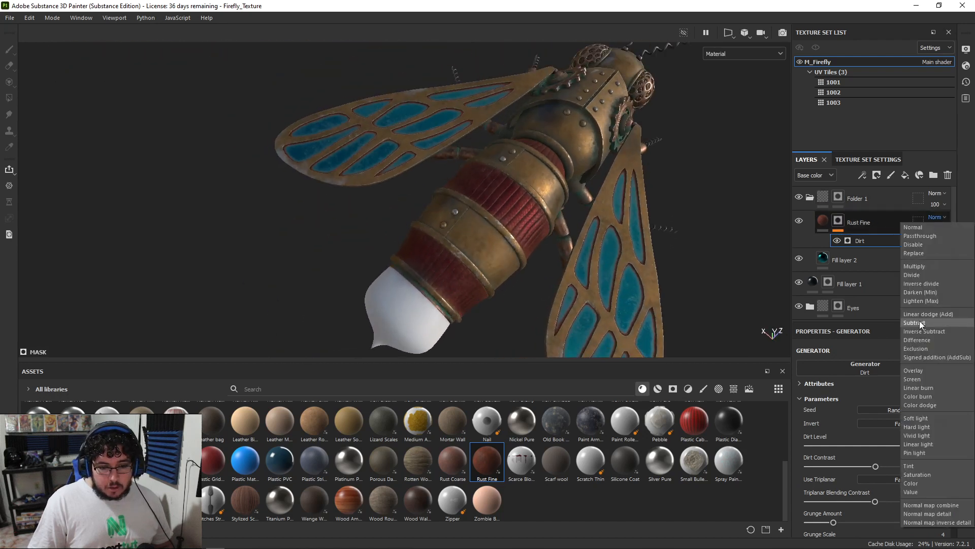
{"action": "left_click", "coordinate": [917, 370]}
{"action": "left_click_drag", "start_coordinate": [675, 226], "coordinate": [562, 174], "text": "alt"}
{"action": "scroll", "coordinate": [663, 250], "scroll_direction": "down", "scroll_amount": 5}
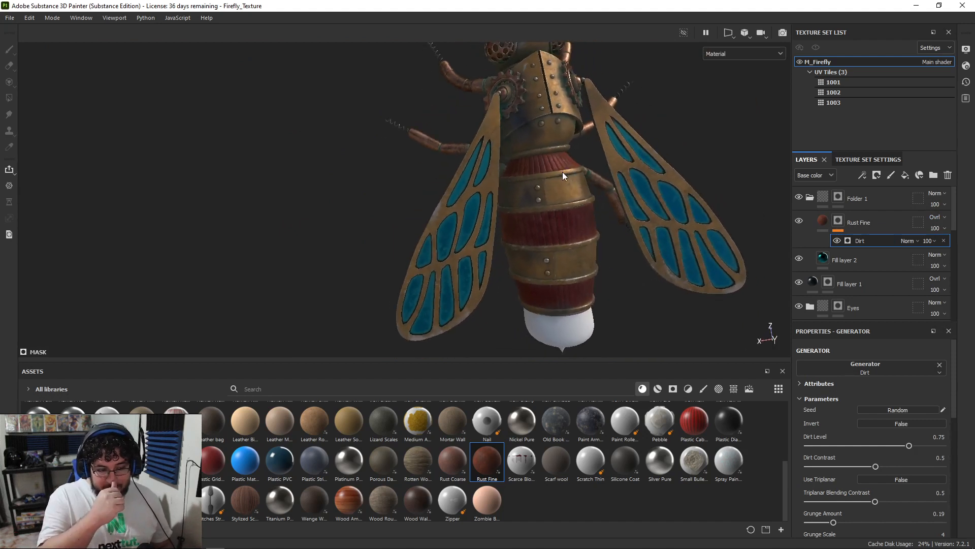
{"action": "left_click_drag", "start_coordinate": [562, 172], "coordinate": [588, 242], "text": "alt"}
{"action": "scroll", "coordinate": [588, 242], "scroll_direction": "up", "scroll_amount": 4}
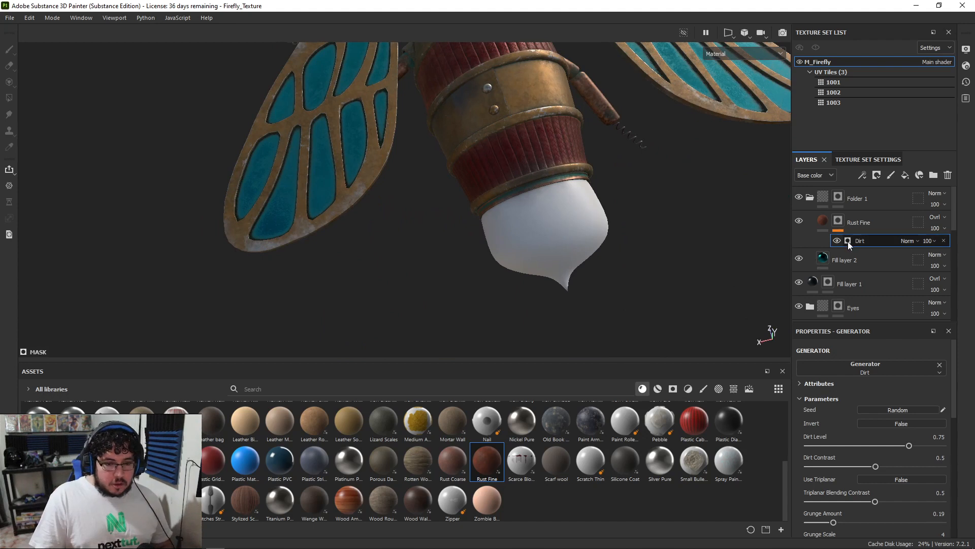
Step: Fill the tail bulb in the folder's mask so it takes the teal glass material
{"action": "left_click", "coordinate": [838, 198]}
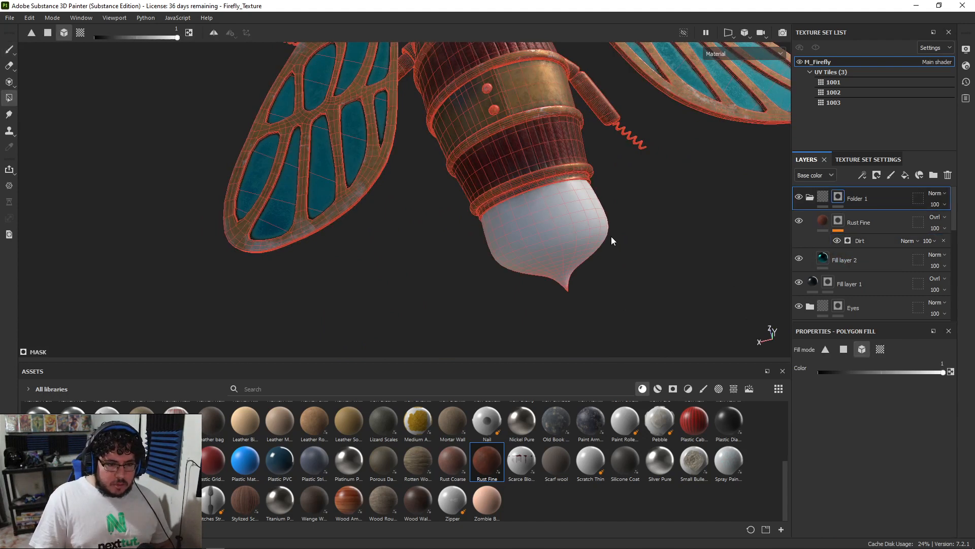
{"action": "key", "text": "1"}
{"action": "scroll", "coordinate": [635, 234], "scroll_direction": "up", "scroll_amount": 6}
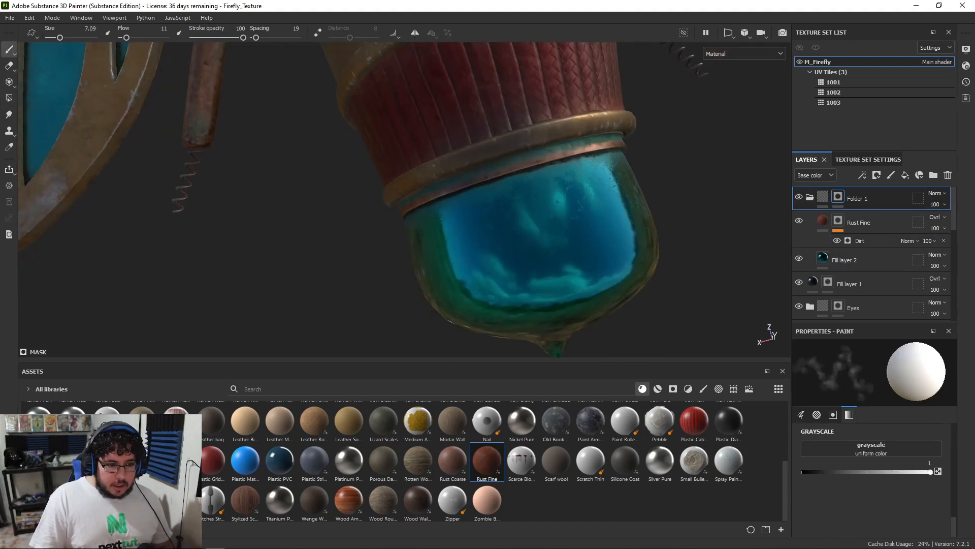
Step: Examine the tail bulb, wing glass and brass body from several angles and distances
{"action": "scroll", "coordinate": [705, 198], "scroll_direction": "down", "scroll_amount": 3}
{"action": "left_click_drag", "start_coordinate": [705, 198], "coordinate": [522, 165], "text": "alt"}
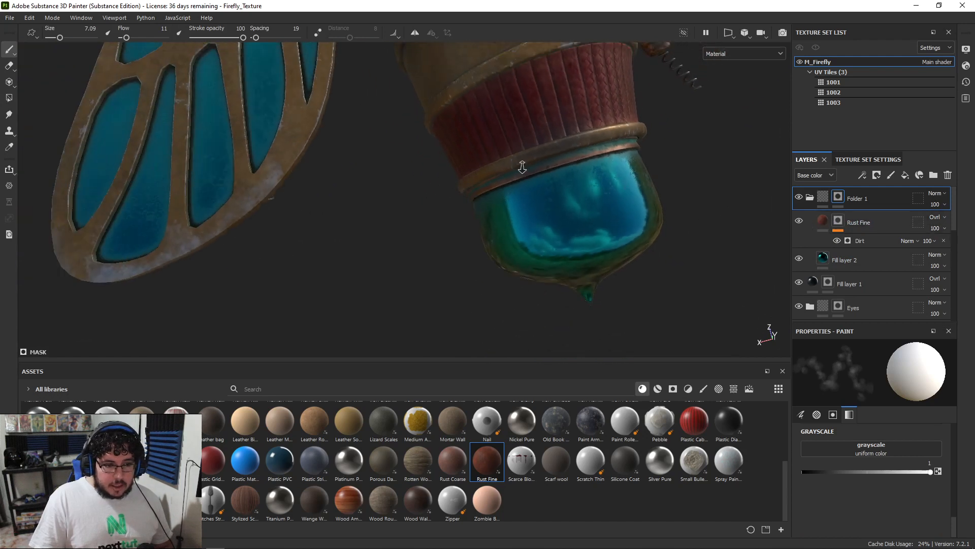
{"action": "scroll", "coordinate": [523, 166], "scroll_direction": "down", "scroll_amount": 3}
{"action": "middle_click_drag", "start_coordinate": [522, 165], "coordinate": [632, 200], "text": "alt"}
{"action": "left_click_drag", "start_coordinate": [631, 200], "coordinate": [440, 147], "text": "alt"}
{"action": "middle_click_drag", "start_coordinate": [440, 146], "coordinate": [389, 223], "text": "alt"}
{"action": "right_click_drag", "start_coordinate": [388, 224], "coordinate": [374, 168], "text": "alt"}
{"action": "left_click_drag", "start_coordinate": [492, 165], "coordinate": [455, 273], "text": "alt"}
{"action": "right_click_drag", "start_coordinate": [455, 273], "coordinate": [283, 151], "text": "alt"}
{"action": "left_click_drag", "start_coordinate": [604, 127], "coordinate": [622, 244], "text": "alt"}
{"action": "right_click_drag", "start_coordinate": [622, 244], "coordinate": [634, 192], "text": "alt"}
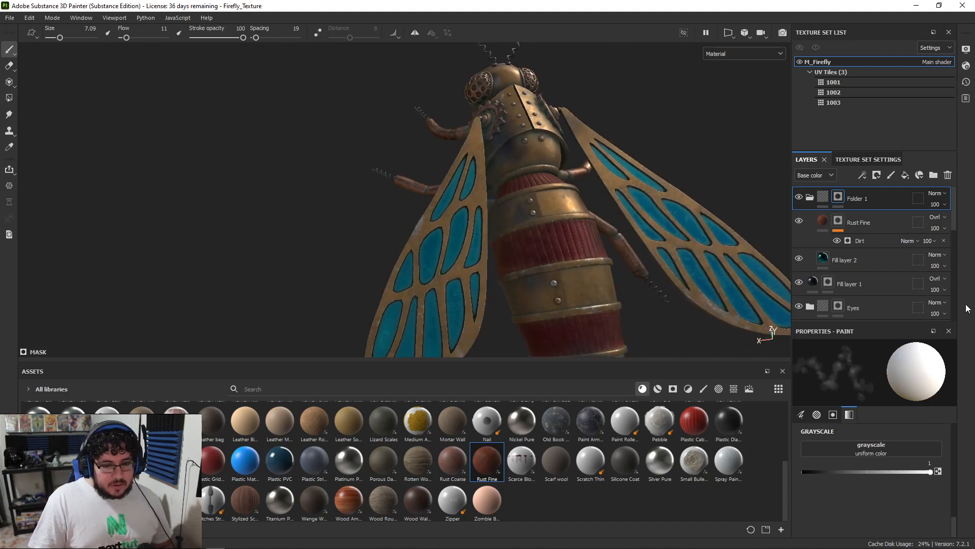
Step: Reduce the dark overlay fill layer's opacity to 65 and rename the layer Oil
{"action": "left_click", "coordinate": [936, 289]}
{"action": "left_click_drag", "start_coordinate": [964, 308], "coordinate": [954, 308]}
{"action": "left_click_drag", "start_coordinate": [595, 193], "coordinate": [599, 213], "text": "alt"}
{"action": "right_click_drag", "start_coordinate": [600, 243], "coordinate": [602, 265], "text": "alt"}
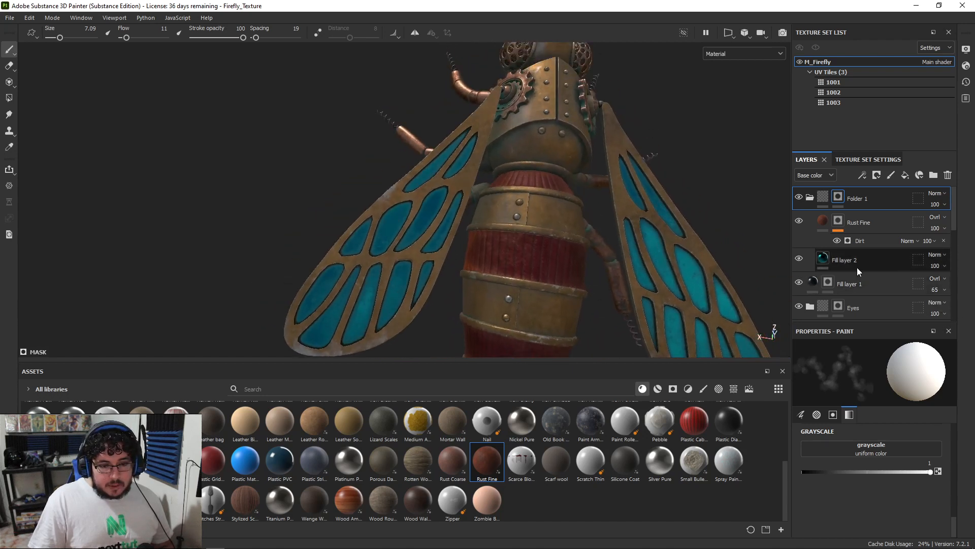
{"action": "left_click", "coordinate": [856, 284]}
{"action": "double_click", "coordinate": [856, 284]}
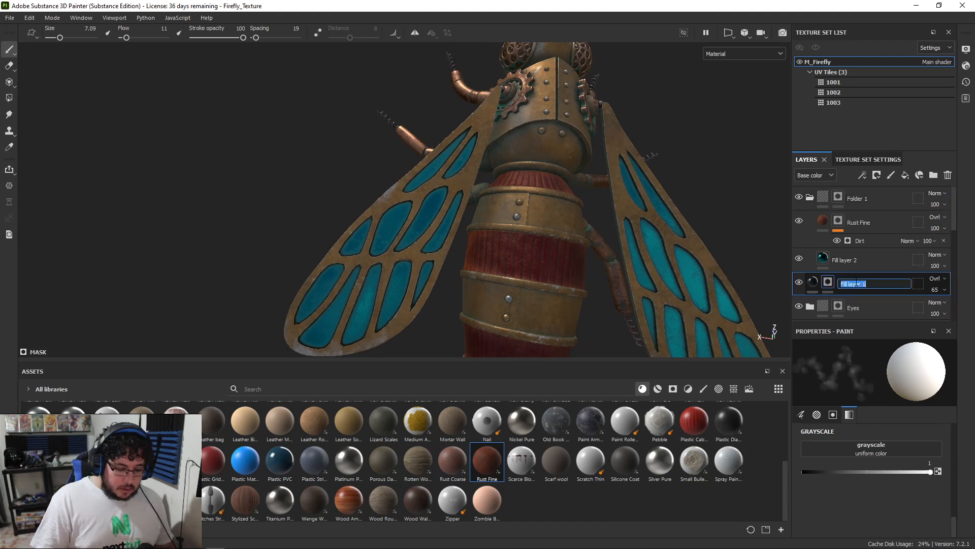
{"action": "type", "text": "Oil"}
{"action": "key", "text": "Return"}
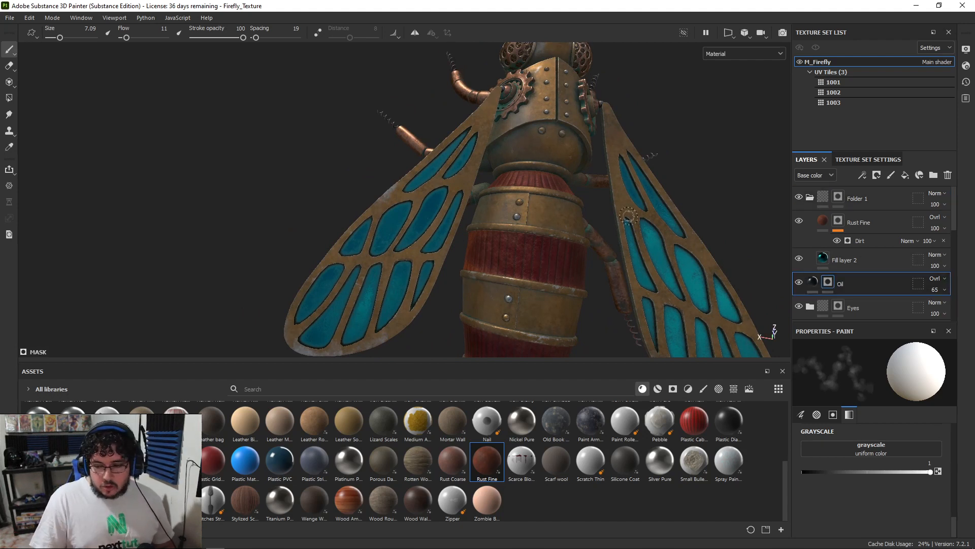
{"action": "middle_click_drag", "start_coordinate": [628, 226], "coordinate": [617, 216], "text": "alt"}
{"action": "left_click_drag", "start_coordinate": [617, 216], "coordinate": [670, 159], "text": "alt"}
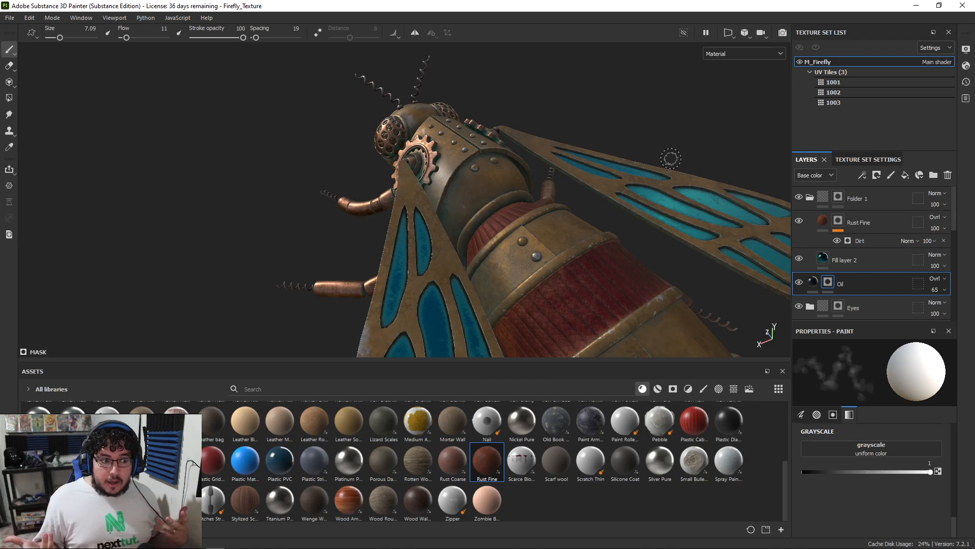
{"action": "left_click_drag", "start_coordinate": [660, 328], "coordinate": [589, 314], "text": "alt"}
{"action": "mouse_move", "coordinate": [589, 315]}
{"action": "right_mouse_down", "text": "alt"}
{"action": "mouse_move", "coordinate": [585, 246]}
{"action": "mouse_move", "coordinate": [568, 301]}
{"action": "mouse_move", "coordinate": [582, 286]}
{"action": "right_mouse_up", "text": "alt"}
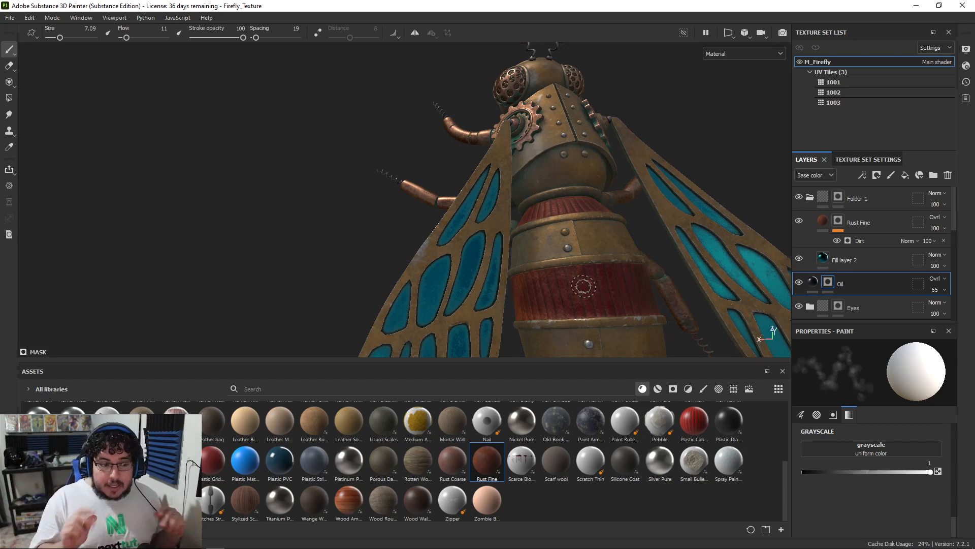
Step: Collapse Folder 1 and add an Aluminium Pure material with a black mask above all other layers
{"action": "left_click", "coordinate": [810, 197]}
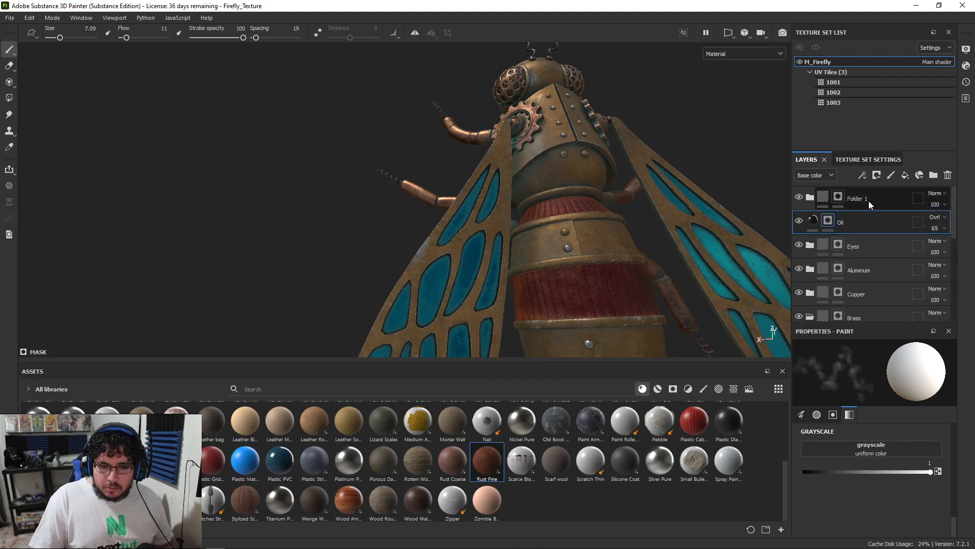
{"action": "scroll", "coordinate": [488, 463], "scroll_direction": "up", "scroll_amount": 5}
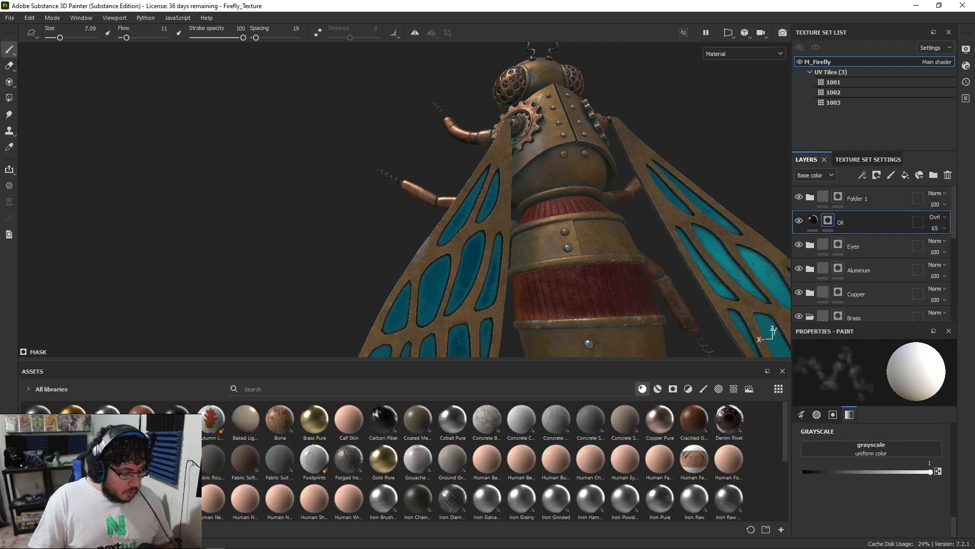
{"action": "left_click_drag", "start_coordinate": [107, 419], "coordinate": [875, 187]}
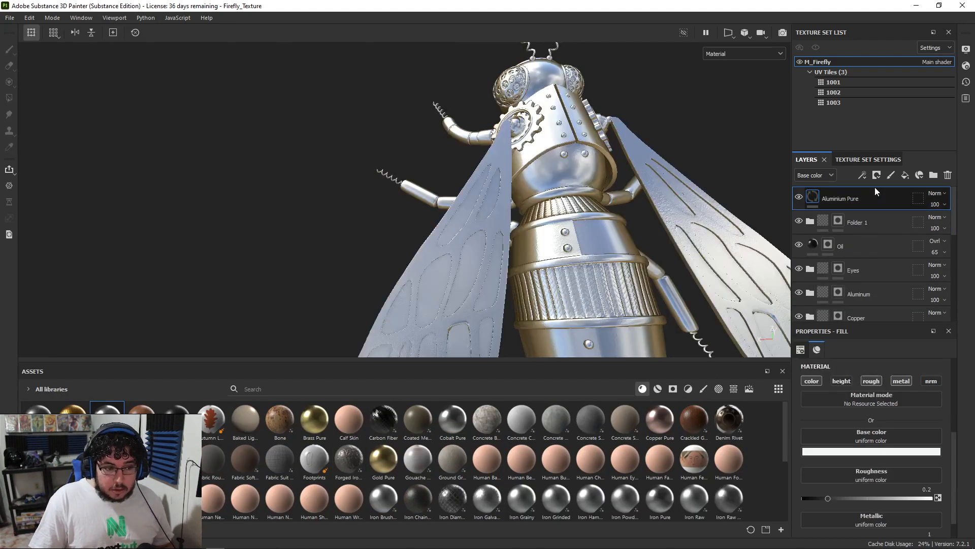
{"action": "right_click", "coordinate": [836, 197]}
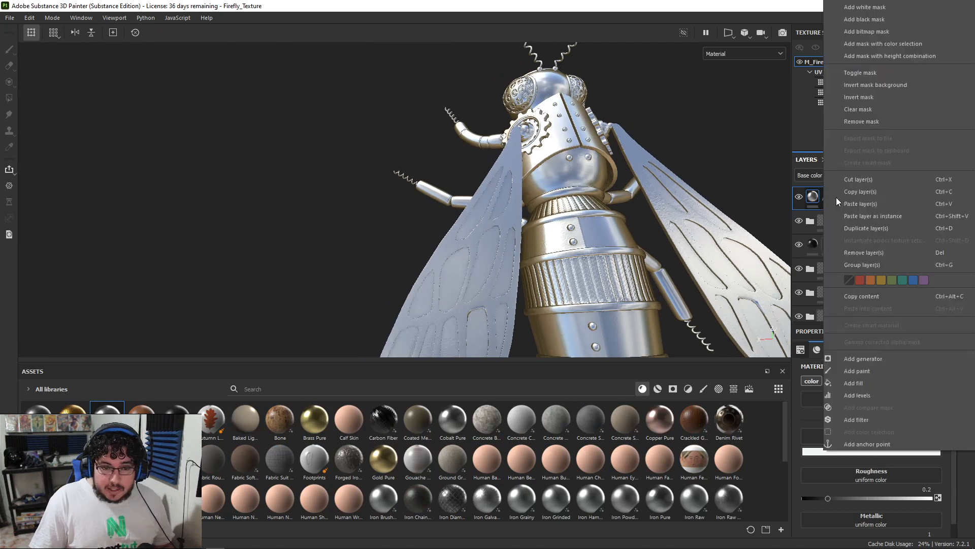
{"action": "left_click", "coordinate": [898, 13]}
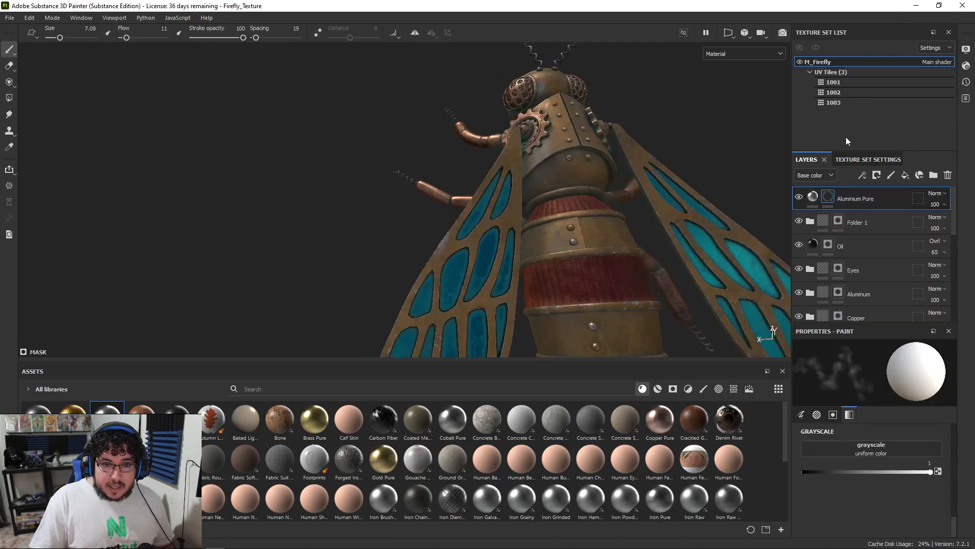
Step: Add a fill to the Aluminium Pure layer's mask and use the Grunge Scratches Rough texture as its grayscale
{"action": "right_click", "coordinate": [823, 201]}
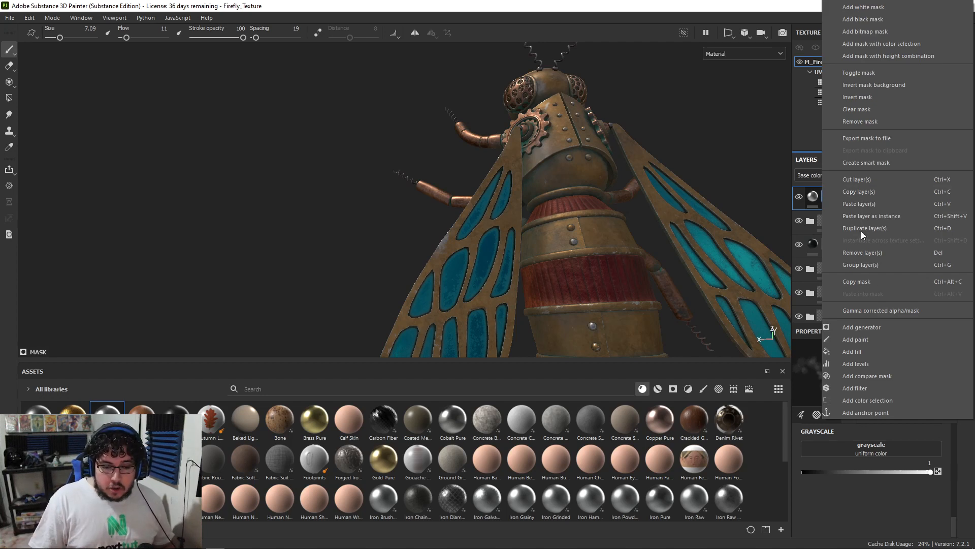
{"action": "left_click", "coordinate": [849, 351]}
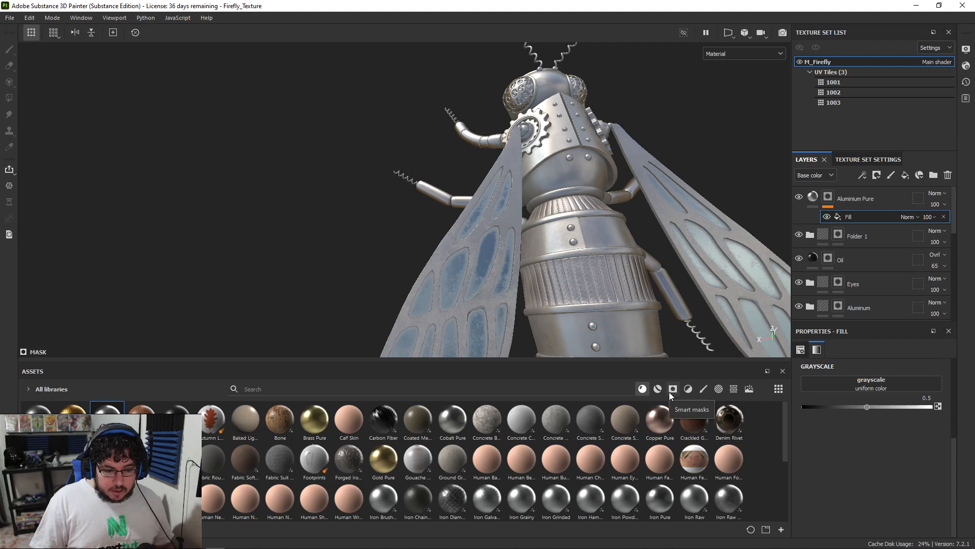
{"action": "left_click", "coordinate": [719, 388]}
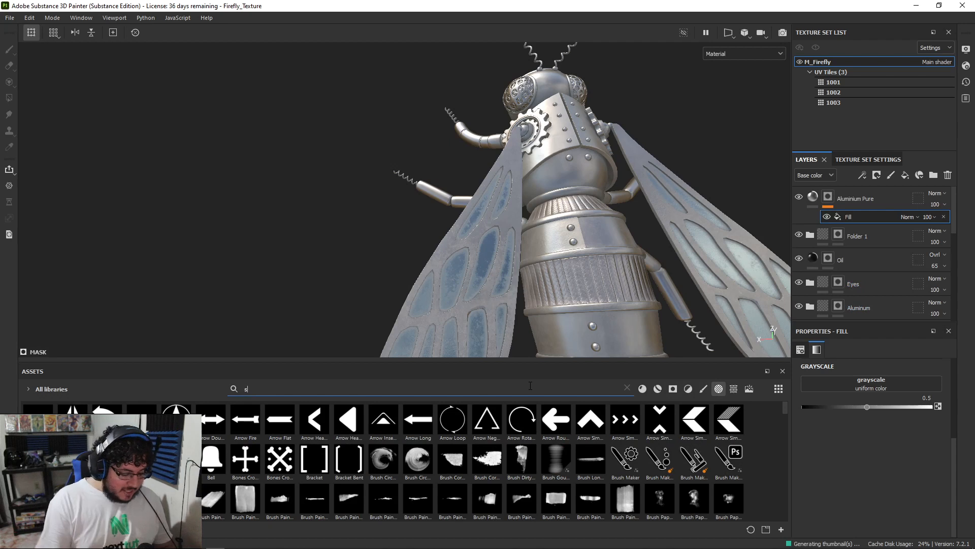
{"action": "left_click", "coordinate": [530, 388]}
{"action": "type", "text": "scratc"}
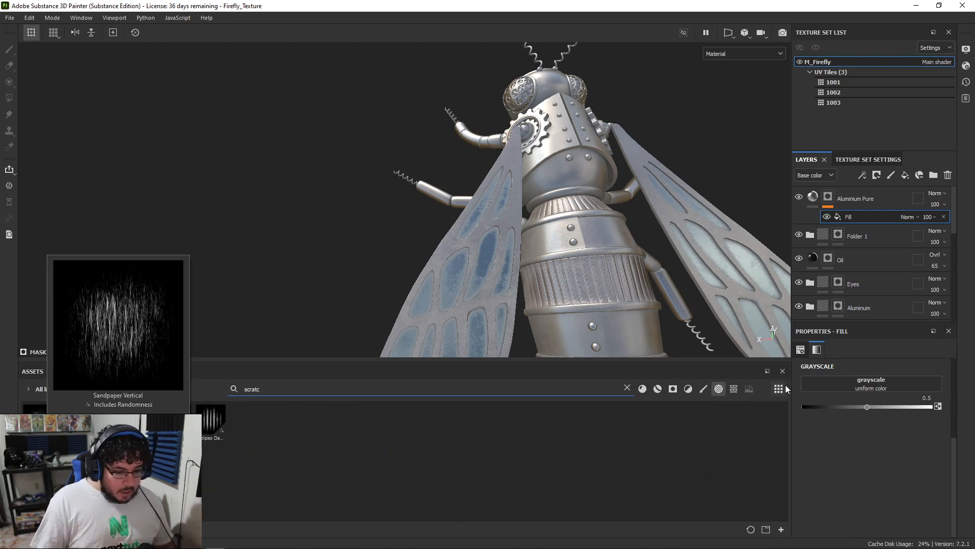
{"action": "left_click", "coordinate": [733, 389]}
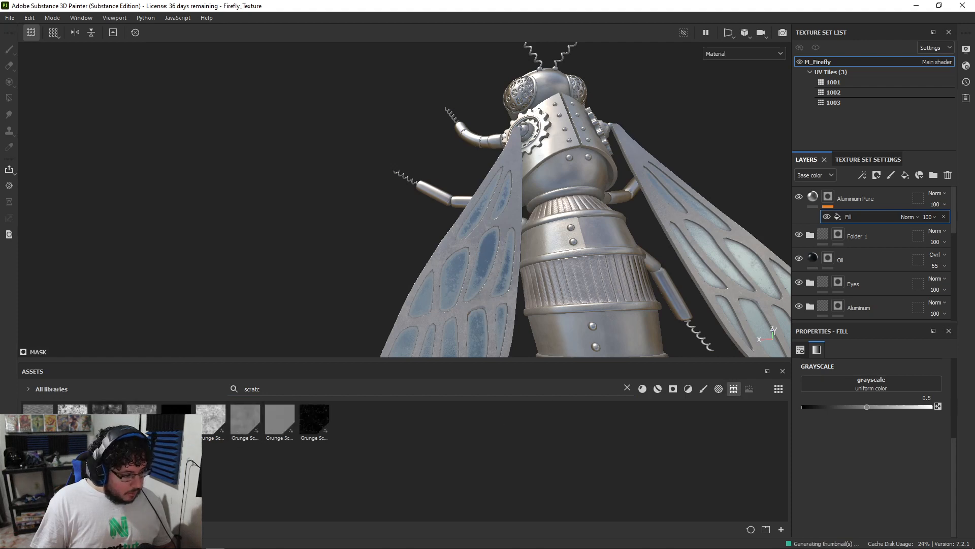
{"action": "mouse_move", "coordinate": [307, 424]}
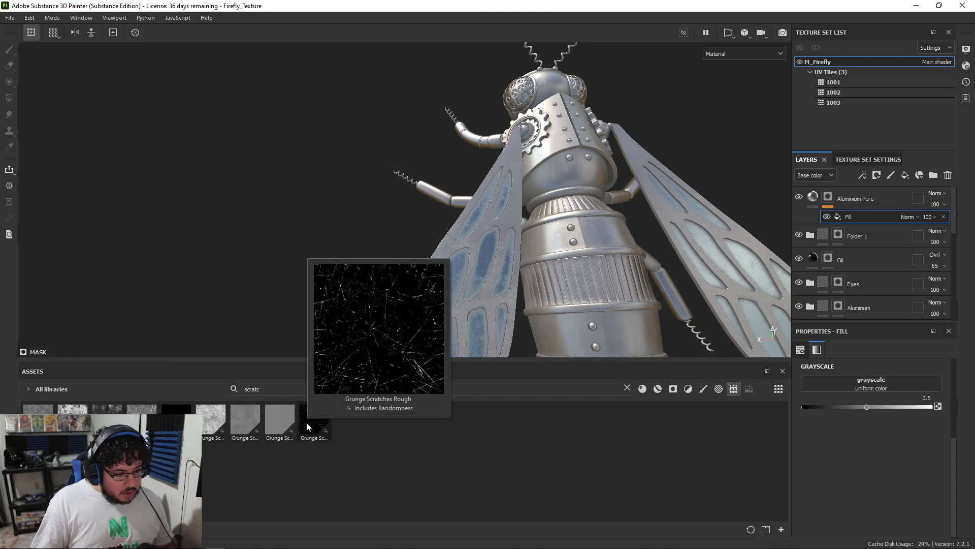
{"action": "left_click_drag", "start_coordinate": [306, 422], "coordinate": [874, 381]}
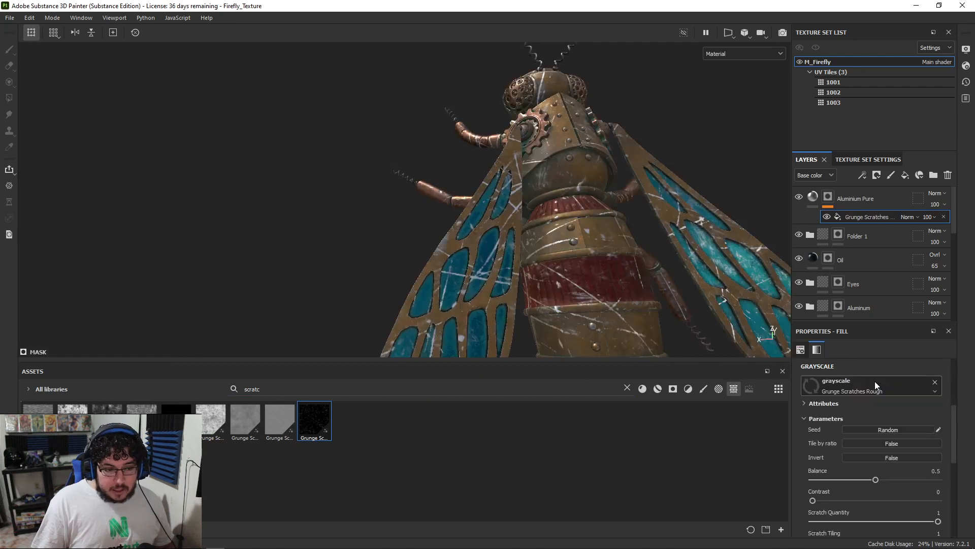
Step: Set the scratches fill's UV scale to 4.74 and its balance to 0.32
{"action": "scroll", "coordinate": [363, 188], "scroll_direction": "down", "scroll_amount": 3}
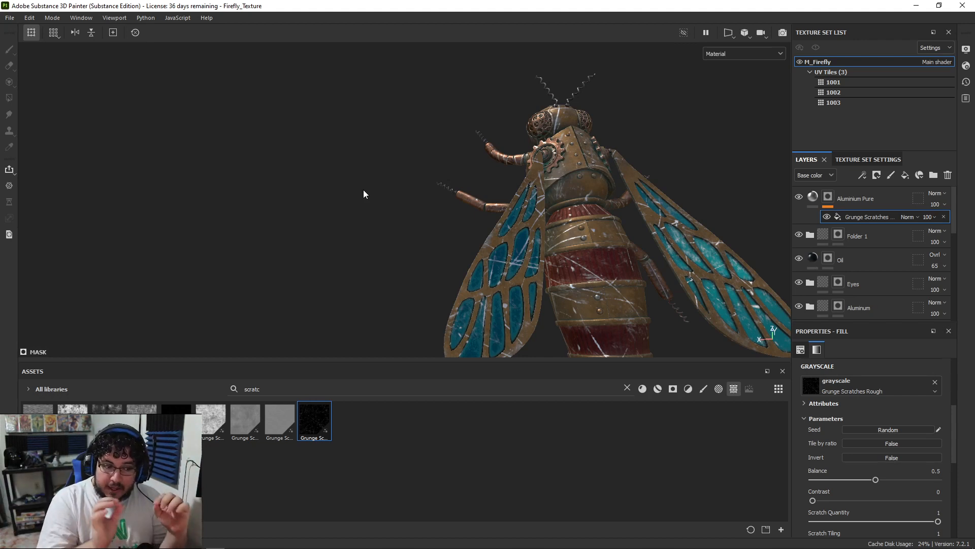
{"action": "left_click_drag", "start_coordinate": [541, 236], "coordinate": [706, 320], "text": "alt"}
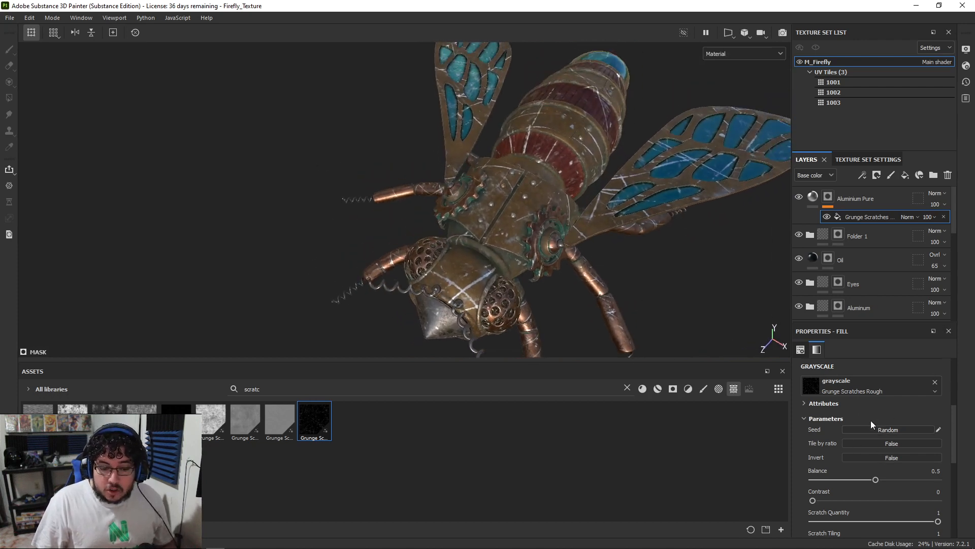
{"action": "mouse_move", "coordinate": [873, 479]}
{"action": "left_mouse_down"}
{"action": "mouse_move", "coordinate": [821, 481]}
{"action": "mouse_move", "coordinate": [943, 472]}
{"action": "mouse_move", "coordinate": [856, 472]}
{"action": "left_mouse_up"}
{"action": "scroll", "coordinate": [838, 463], "scroll_direction": "up", "scroll_amount": 3}
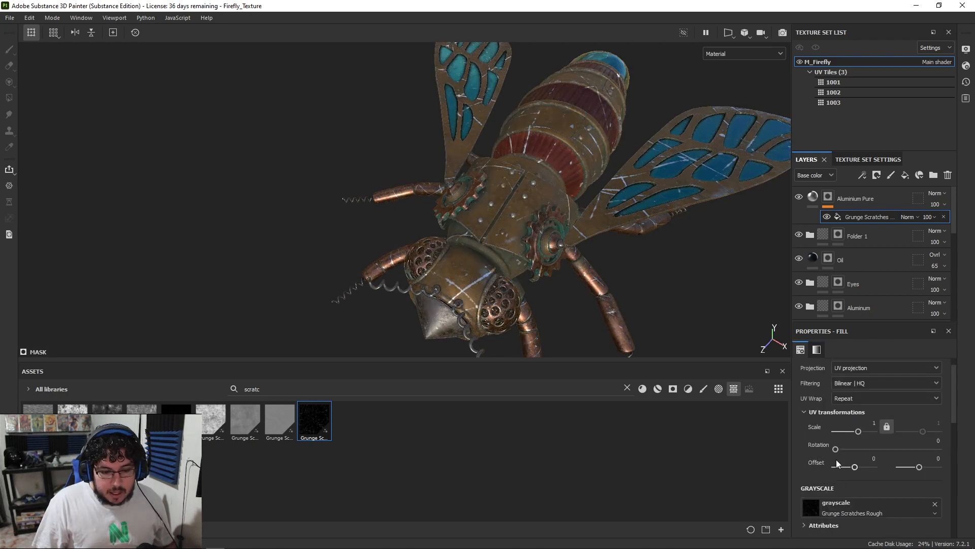
{"action": "left_click_drag", "start_coordinate": [856, 431], "coordinate": [862, 431]}
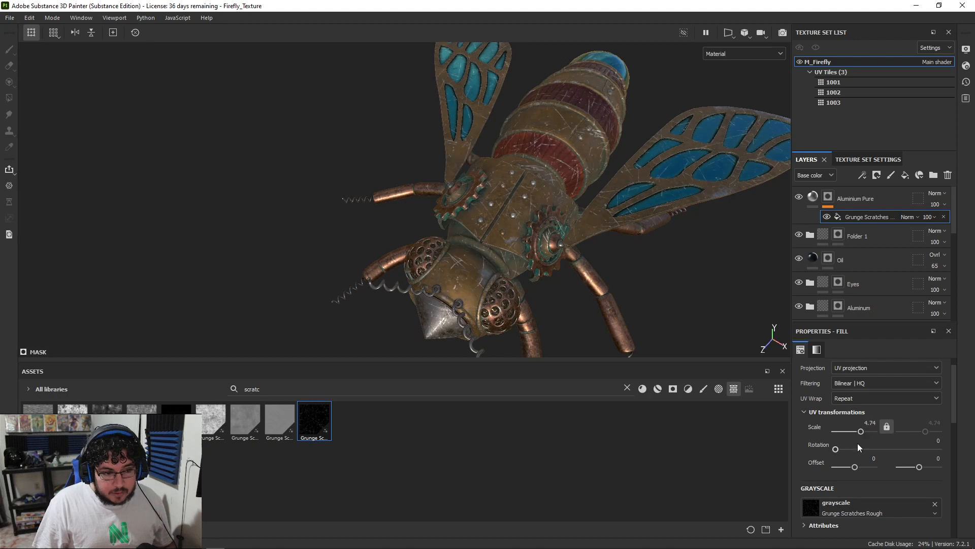
{"action": "scroll", "coordinate": [863, 472], "scroll_direction": "down", "scroll_amount": 3}
{"action": "left_click_drag", "start_coordinate": [834, 480], "coordinate": [852, 479]}
{"action": "left_click_drag", "start_coordinate": [615, 254], "coordinate": [500, 216], "text": "alt"}
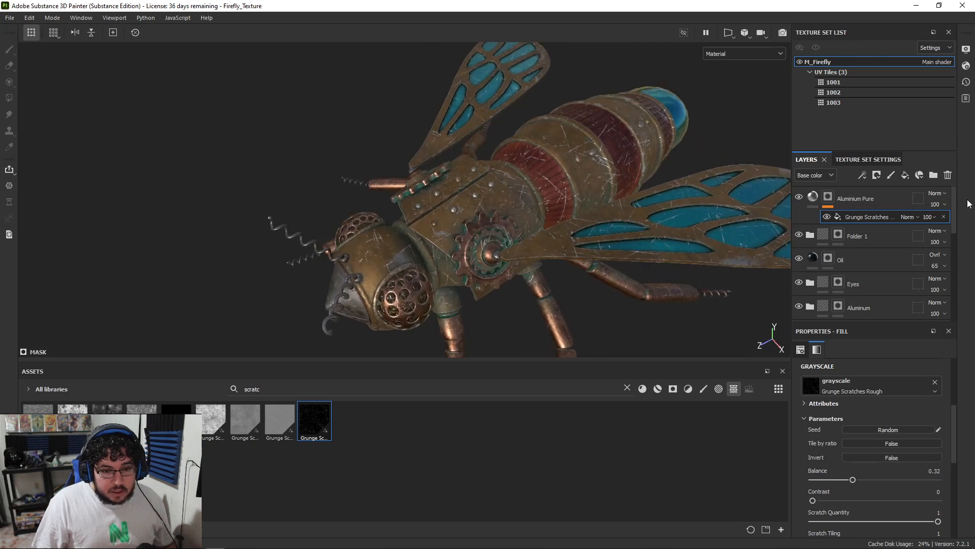
Step: Set the Aluminium Pure layer's blend mode to Linear Dodge and its opacity to 29
{"action": "left_click", "coordinate": [932, 195]}
{"action": "left_click", "coordinate": [918, 287]}
{"action": "right_click_drag", "start_coordinate": [600, 218], "coordinate": [600, 206], "text": "alt"}
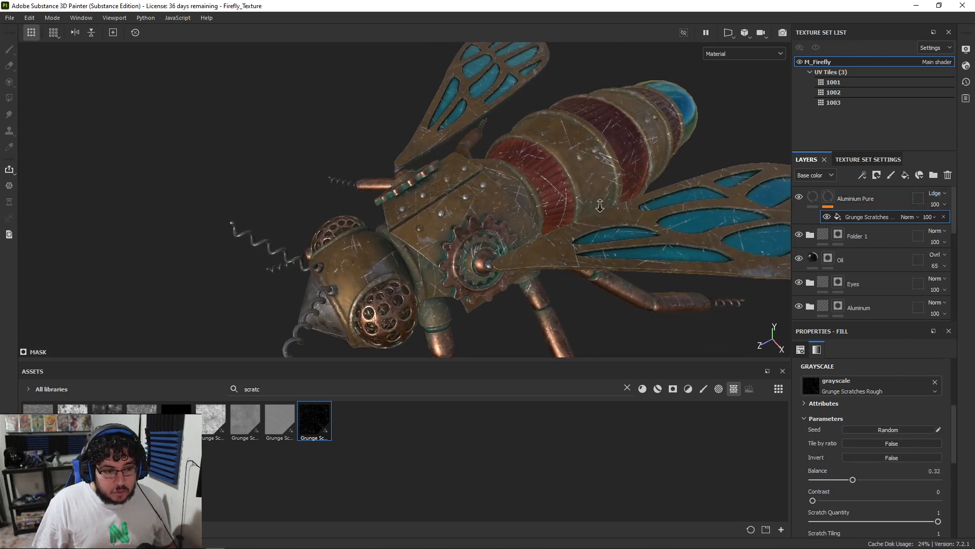
{"action": "left_click_drag", "start_coordinate": [624, 205], "coordinate": [608, 191], "text": "alt"}
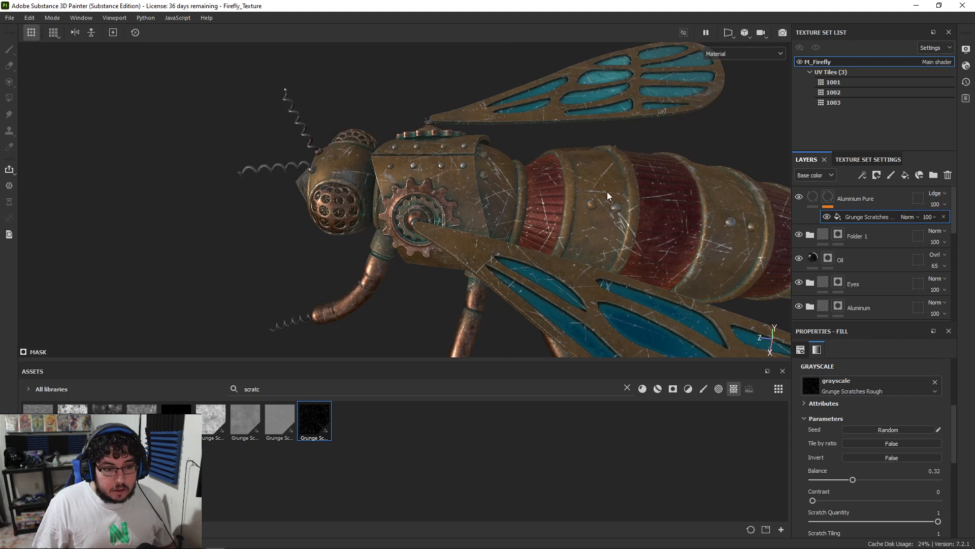
{"action": "left_click", "coordinate": [928, 217]}
{"action": "left_click_drag", "start_coordinate": [963, 223], "coordinate": [920, 220]}
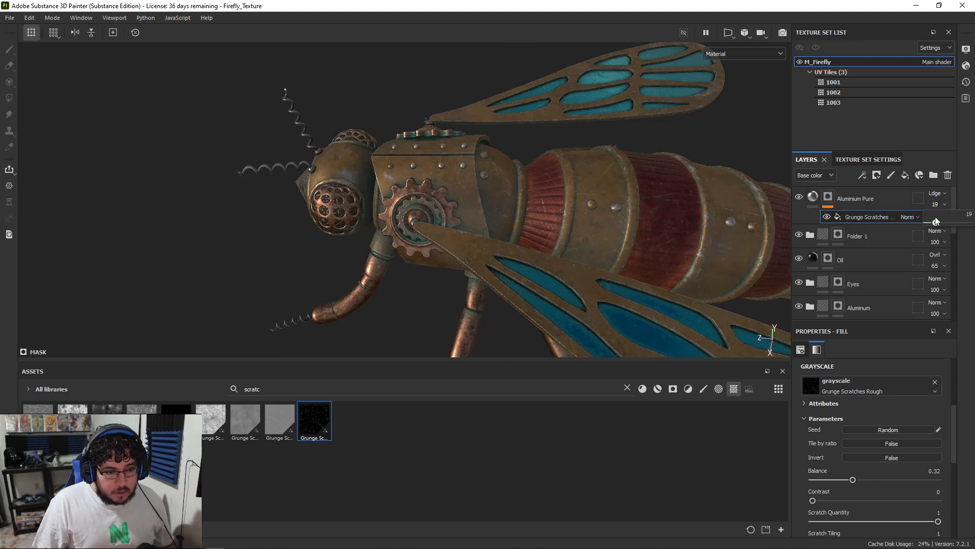
{"action": "left_click_drag", "start_coordinate": [938, 218], "coordinate": [939, 217]}
{"action": "left_click_drag", "start_coordinate": [752, 214], "coordinate": [721, 212], "text": "alt"}
Step: Add a paint effect above the scratches fill in the Aluminium Pure layer's mask
{"action": "left_click", "coordinate": [848, 198]}
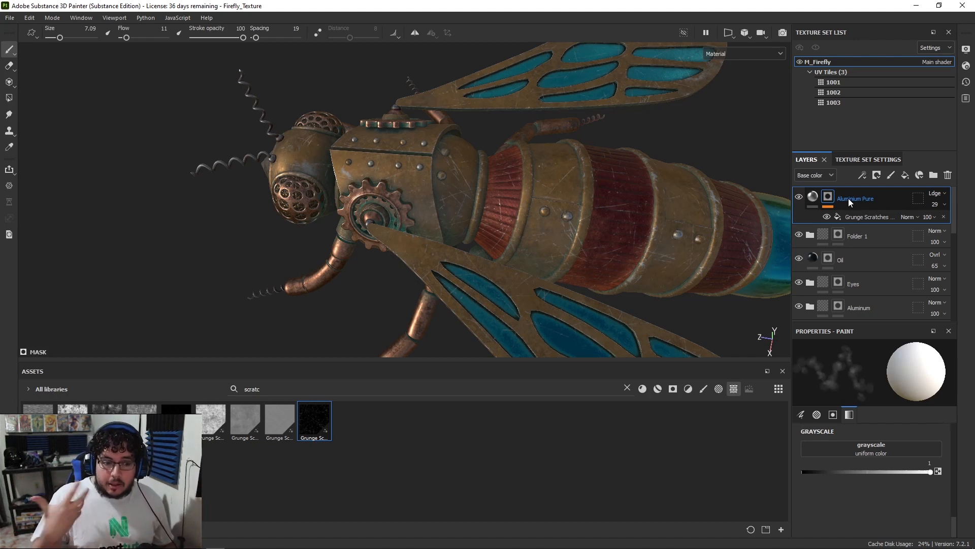
{"action": "right_click", "coordinate": [849, 198]}
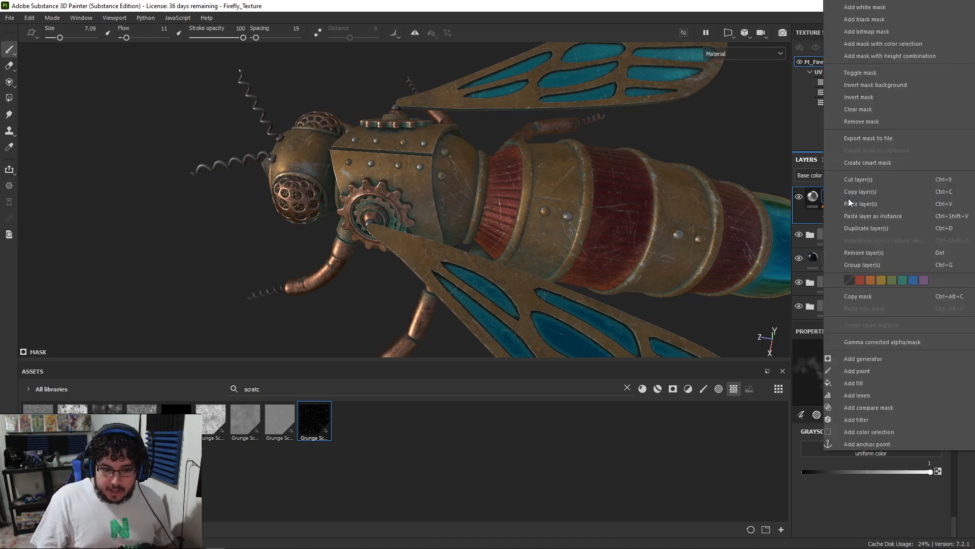
{"action": "left_click", "coordinate": [882, 375]}
{"action": "left_click_drag", "start_coordinate": [575, 170], "coordinate": [424, 208], "text": "alt"}
{"action": "left_click_drag", "start_coordinate": [486, 226], "coordinate": [514, 250], "text": "alt"}
{"action": "key", "text": "4"}
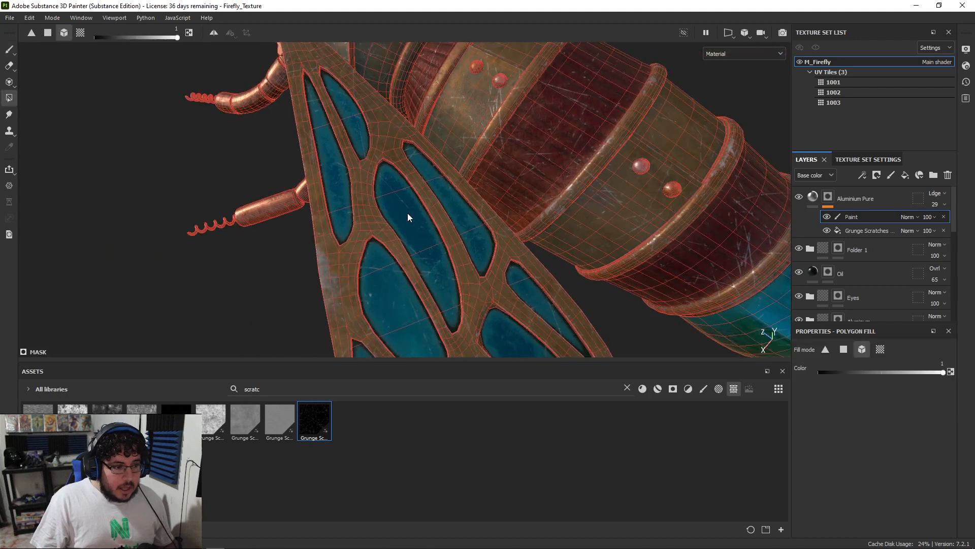
{"action": "left_click_drag", "start_coordinate": [451, 222], "coordinate": [406, 222], "text": "alt"}
{"action": "key", "text": "x"}
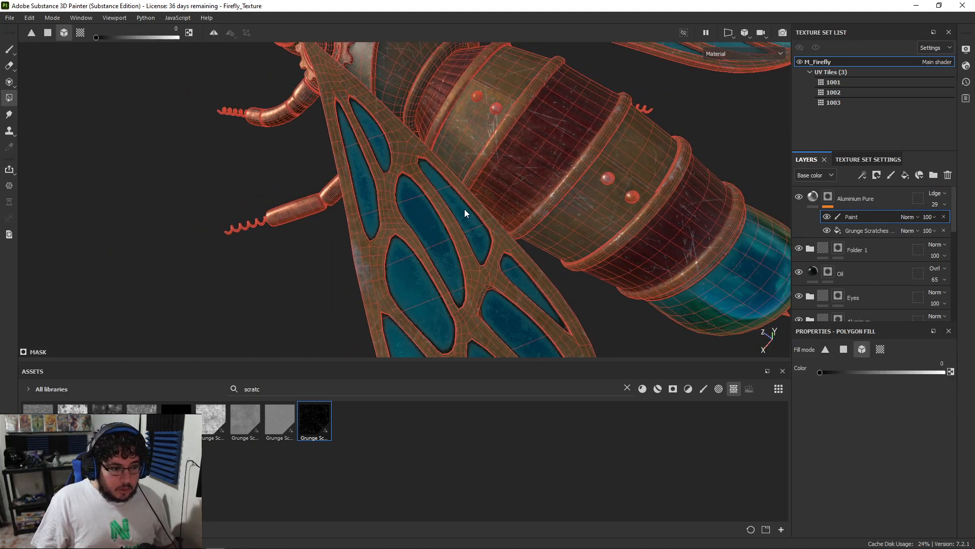
{"action": "left_click_drag", "start_coordinate": [464, 211], "coordinate": [508, 218], "text": "alt"}
{"action": "left_click_drag", "start_coordinate": [752, 351], "coordinate": [625, 318], "text": "alt"}
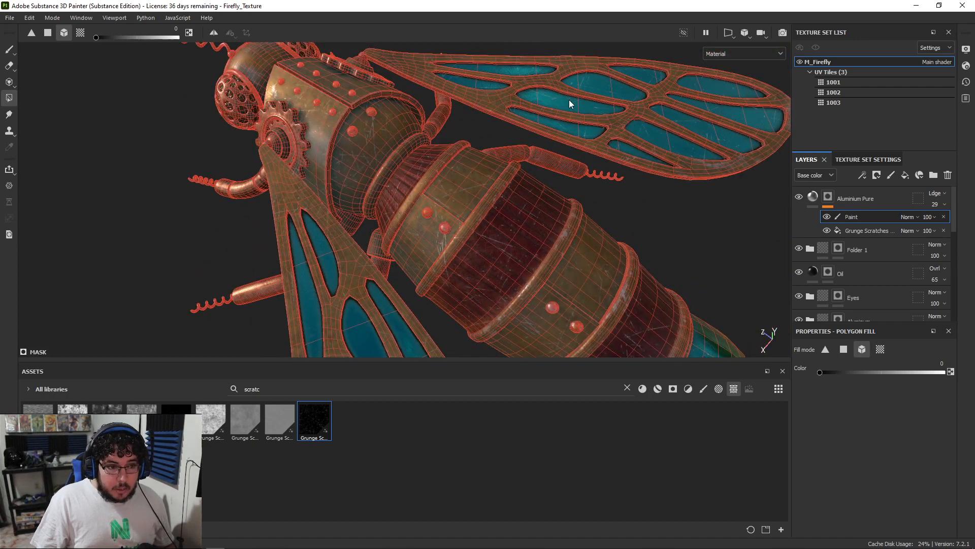
{"action": "left_click_drag", "start_coordinate": [541, 109], "coordinate": [591, 130], "text": "alt"}
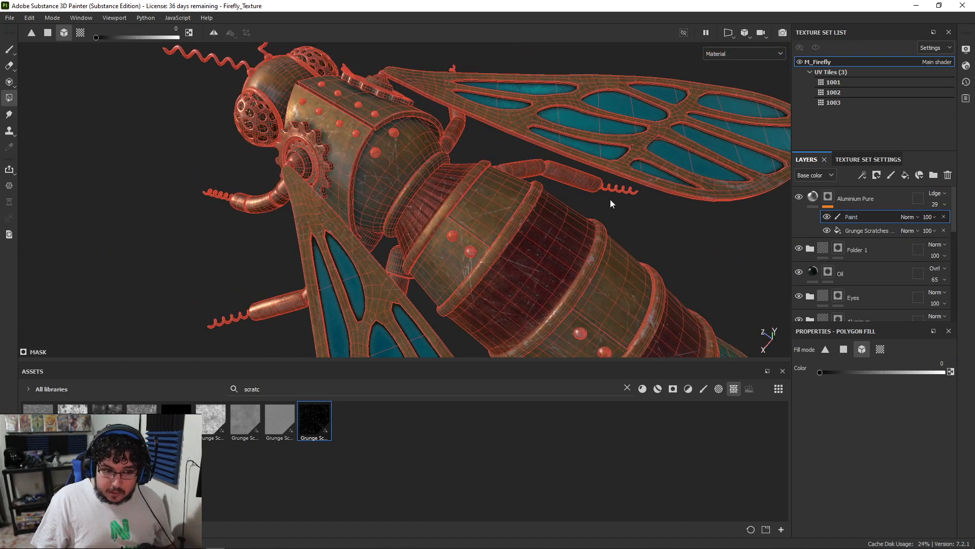
Step: Try a white brush stroke in the mask on the abdomen's red band, then switch the paint value to black
{"action": "key", "text": "1"}
{"action": "middle_click_drag", "start_coordinate": [645, 176], "coordinate": [610, 89], "text": "alt"}
{"action": "left_click_drag", "start_coordinate": [610, 89], "coordinate": [663, 232], "text": "alt"}
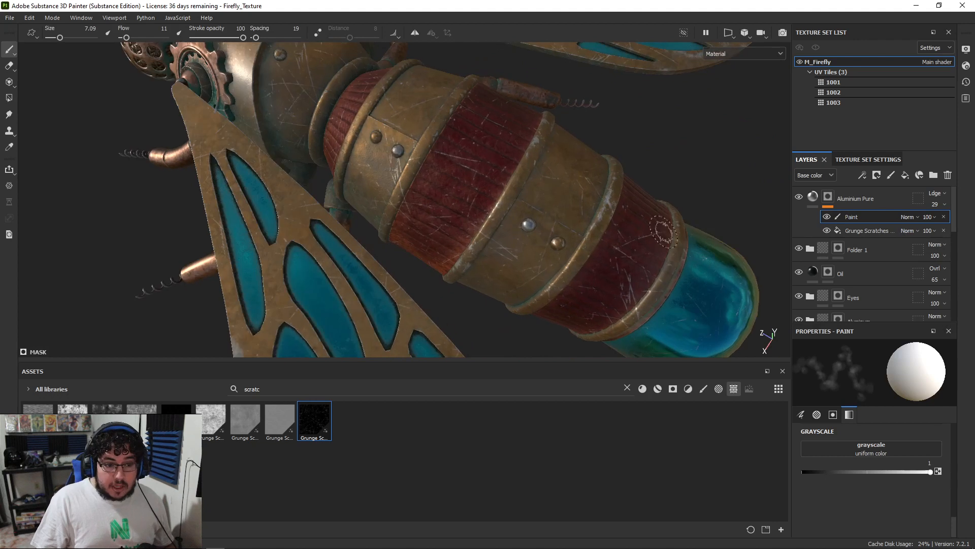
{"action": "left_click_drag", "start_coordinate": [466, 155], "coordinate": [471, 156]}
{"action": "key", "text": "x"}
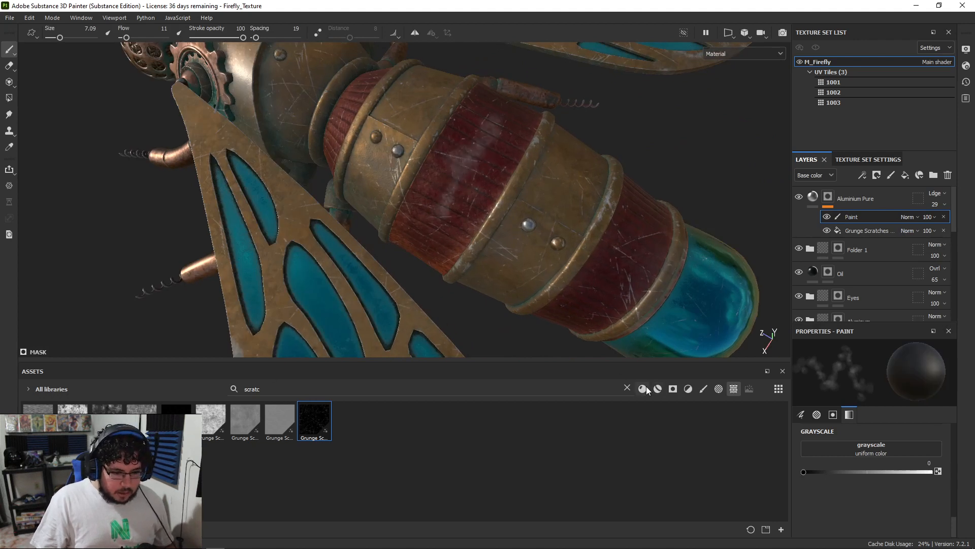
Step: Clear the asset search, choose a rough, cloudy brush from the brush library and test it on the red band
{"action": "left_click", "coordinate": [703, 388]}
{"action": "double_click", "coordinate": [271, 391]}
{"action": "key", "text": "BackSpace"}
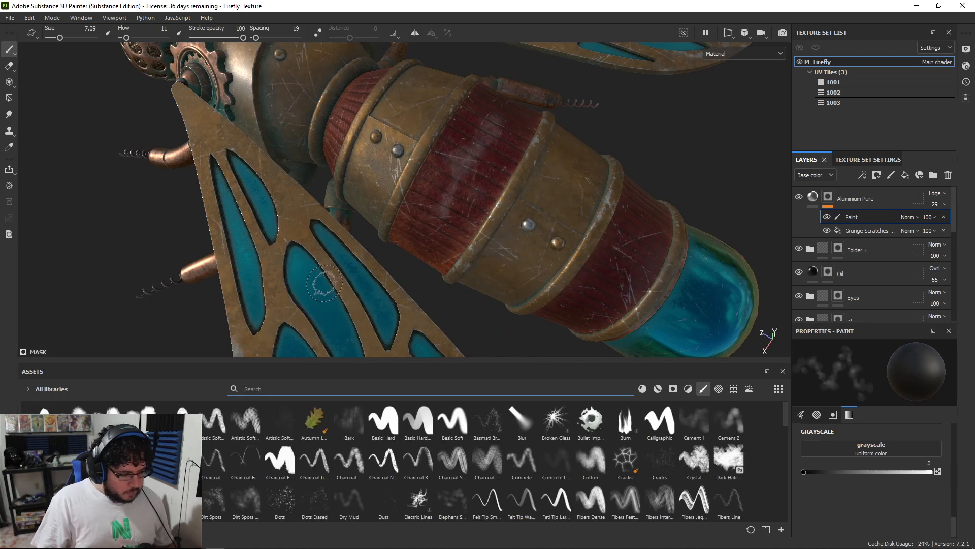
{"action": "left_click", "coordinate": [294, 454]}
{"action": "key", "text": "x"}
{"action": "mouse_move", "coordinate": [468, 159]}
{"action": "left_mouse_down"}
{"action": "mouse_move", "coordinate": [452, 201]}
{"action": "mouse_move", "coordinate": [485, 124]}
{"action": "mouse_move", "coordinate": [448, 199]}
{"action": "mouse_move", "coordinate": [470, 142]}
{"action": "left_mouse_up"}
{"action": "key", "text": "x"}
Step: Enlarge the brush to 29.14 and paint black in the mask to thin the scratches on the abdomen and tail bulb
{"action": "mouse_move", "coordinate": [469, 143]}
{"action": "right_mouse_down", "text": "ctrl"}
{"action": "mouse_move", "coordinate": [457, 143]}
{"action": "mouse_move", "coordinate": [511, 143]}
{"action": "right_mouse_up", "text": "ctrl"}
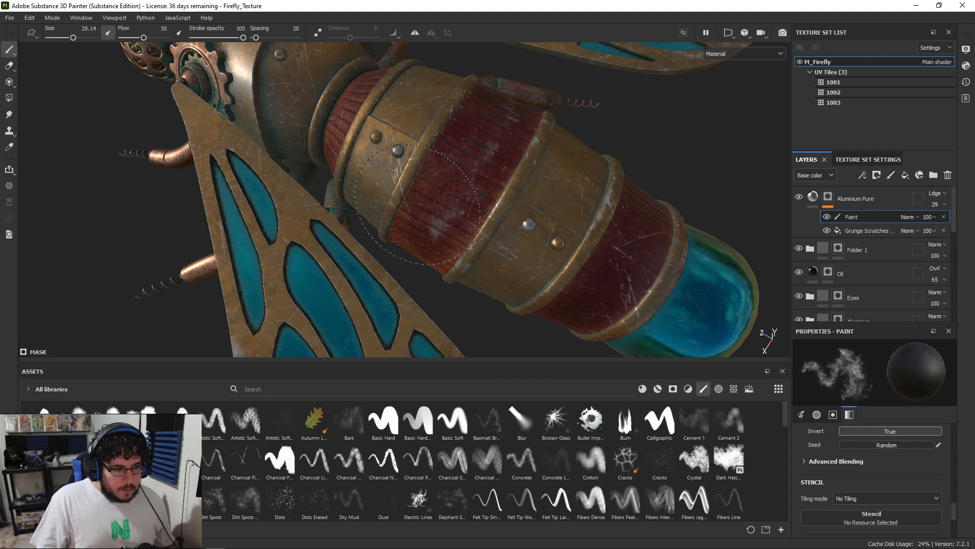
{"action": "middle_click_drag", "start_coordinate": [507, 123], "coordinate": [441, 111]}
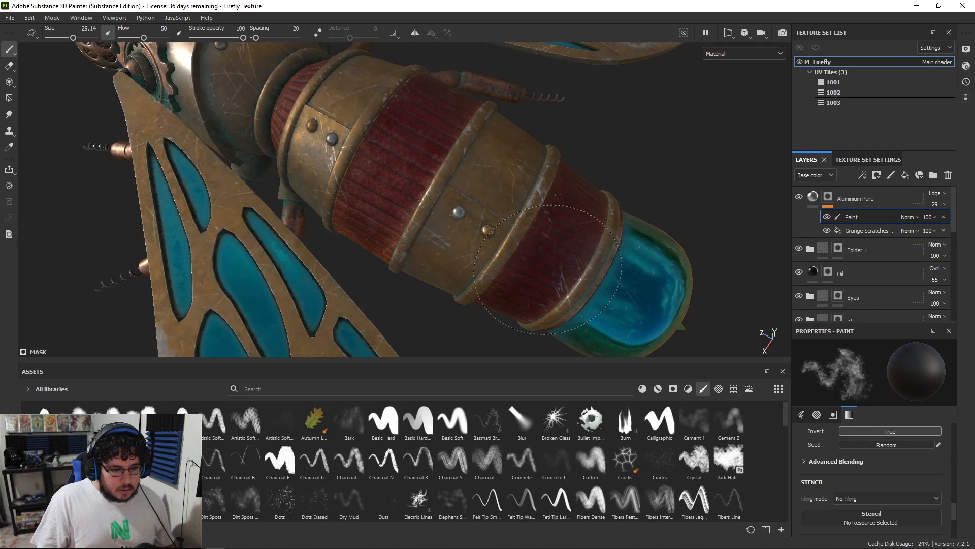
{"action": "mouse_move", "coordinate": [609, 109]}
{"action": "left_mouse_down", "text": "alt"}
{"action": "mouse_move", "coordinate": [486, 227]}
{"action": "mouse_move", "coordinate": [579, 254]}
{"action": "left_mouse_up", "text": "alt"}
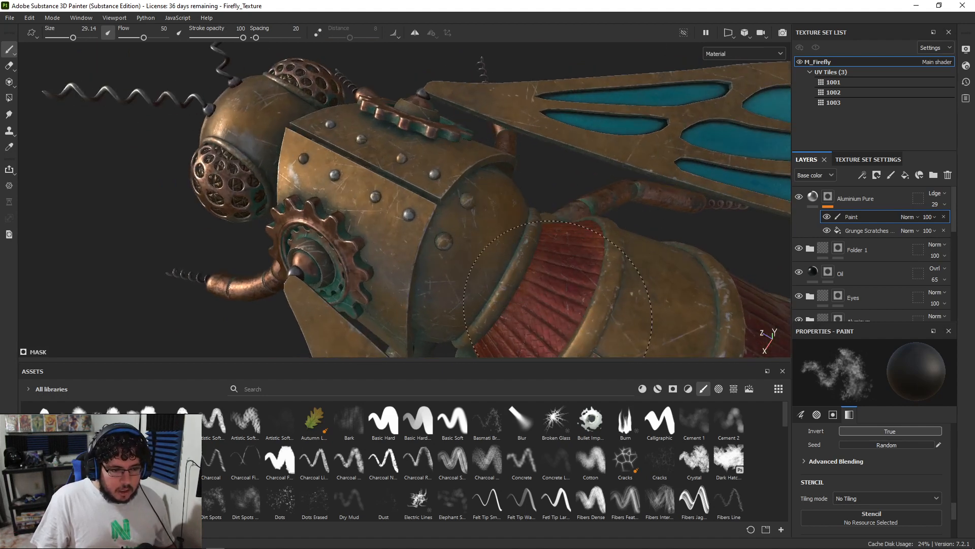
{"action": "left_click_drag", "start_coordinate": [565, 257], "coordinate": [337, 217], "text": "alt"}
{"action": "middle_click_drag", "start_coordinate": [337, 218], "coordinate": [571, 238], "text": "alt"}
{"action": "right_click_drag", "start_coordinate": [572, 239], "coordinate": [623, 263], "text": "alt"}
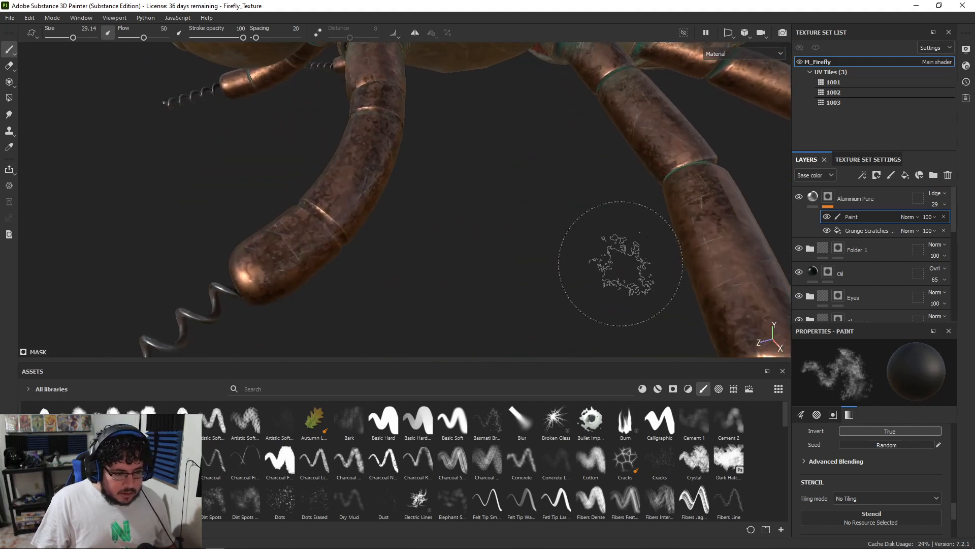
Step: Examine the scratches on the legs and on the whole firefly from above under different lighting
{"action": "middle_click_drag", "start_coordinate": [623, 263], "coordinate": [845, 167], "text": "alt"}
{"action": "middle_click_drag", "start_coordinate": [474, 216], "coordinate": [522, 183], "text": "alt"}
{"action": "right_click_drag", "start_coordinate": [523, 183], "coordinate": [407, 191], "text": "alt"}
{"action": "left_click_drag", "start_coordinate": [406, 190], "coordinate": [438, 160], "text": "alt"}
{"action": "right_click_drag", "start_coordinate": [527, 187], "coordinate": [650, 197], "text": "shift"}
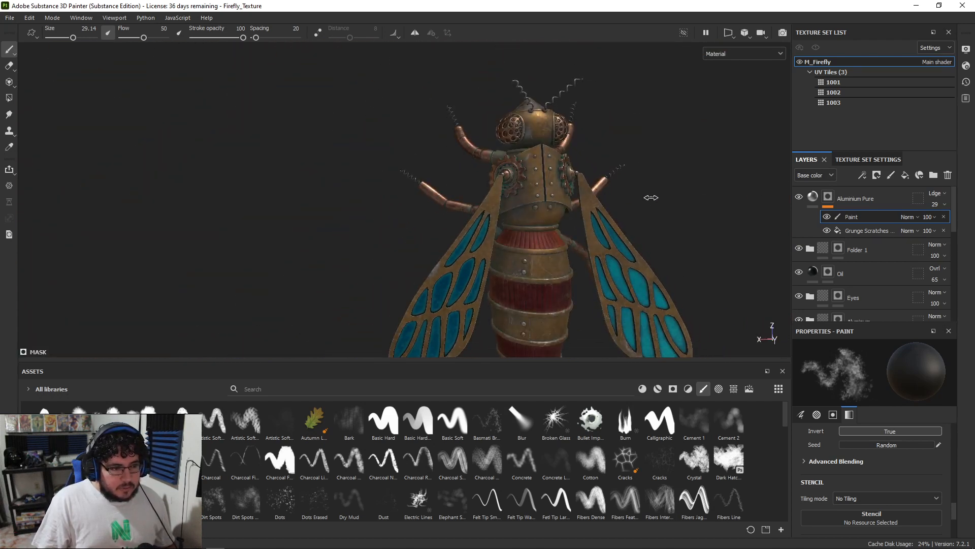
{"action": "middle_click_drag", "start_coordinate": [651, 197], "coordinate": [642, 196], "text": "alt"}
{"action": "right_click_drag", "start_coordinate": [642, 196], "coordinate": [503, 173], "text": "alt"}
{"action": "mouse_move", "coordinate": [502, 173]}
{"action": "middle_mouse_down", "text": "alt"}
{"action": "mouse_move", "coordinate": [517, 186]}
{"action": "mouse_move", "coordinate": [610, 182]}
{"action": "middle_mouse_up", "text": "alt"}
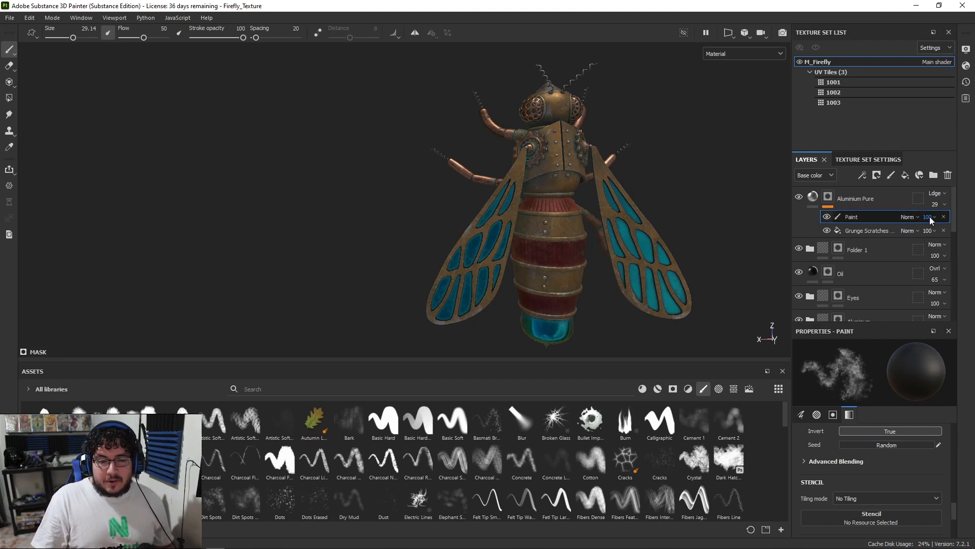
Step: Add a fill layer above Aluminium Pure with only the color channel active and set its base color to black
{"action": "left_click", "coordinate": [864, 200]}
{"action": "left_click", "coordinate": [904, 176]}
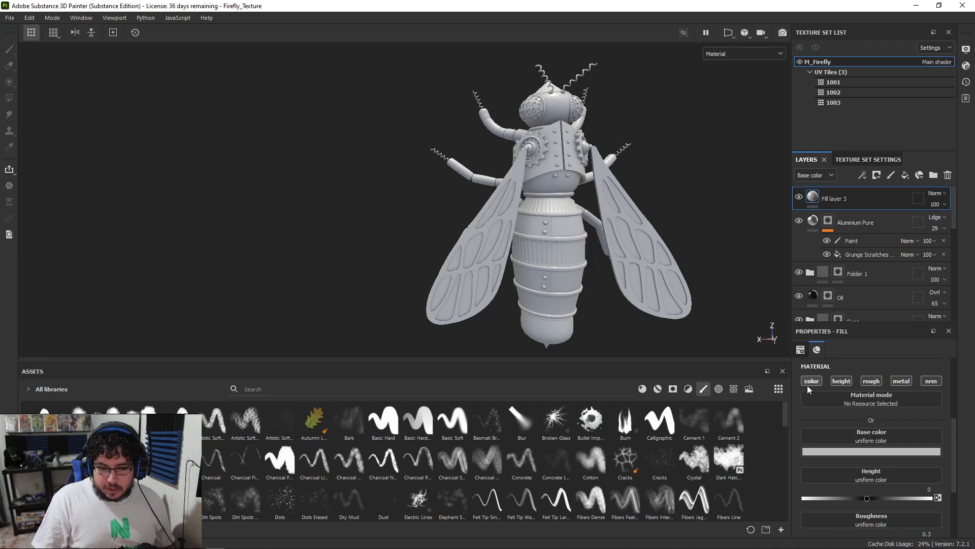
{"action": "left_click", "coordinate": [841, 381]}
{"action": "left_click", "coordinate": [871, 381]}
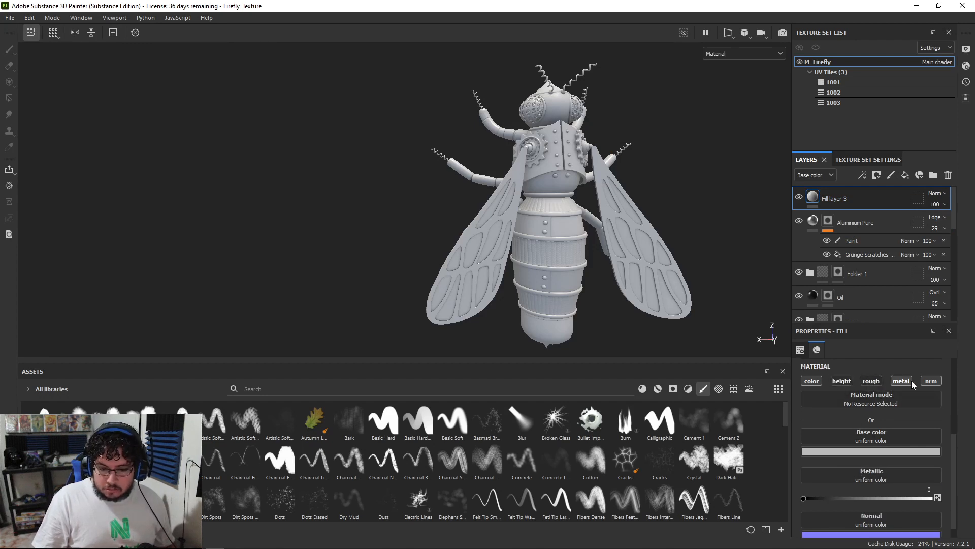
{"action": "left_click", "coordinate": [901, 381]}
{"action": "left_click", "coordinate": [860, 451]}
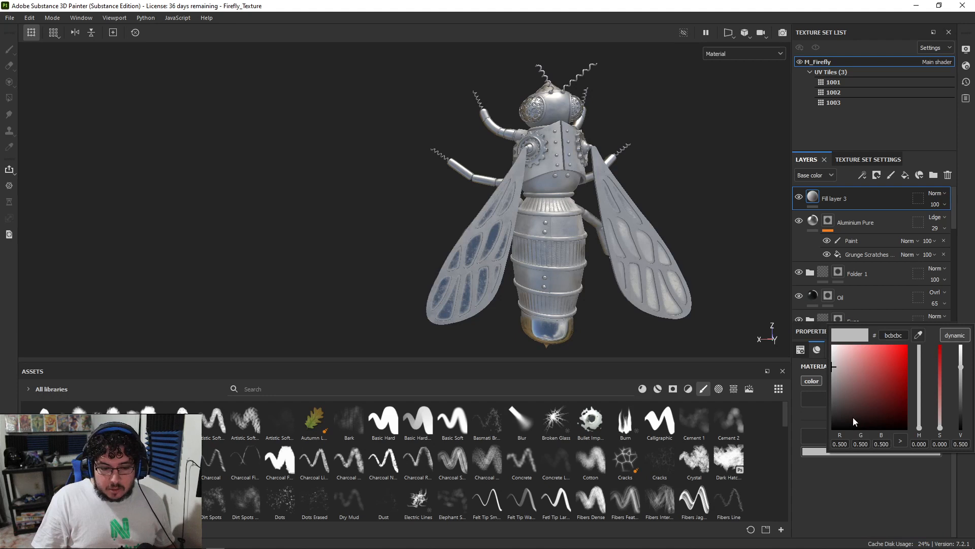
{"action": "left_click", "coordinate": [854, 420]}
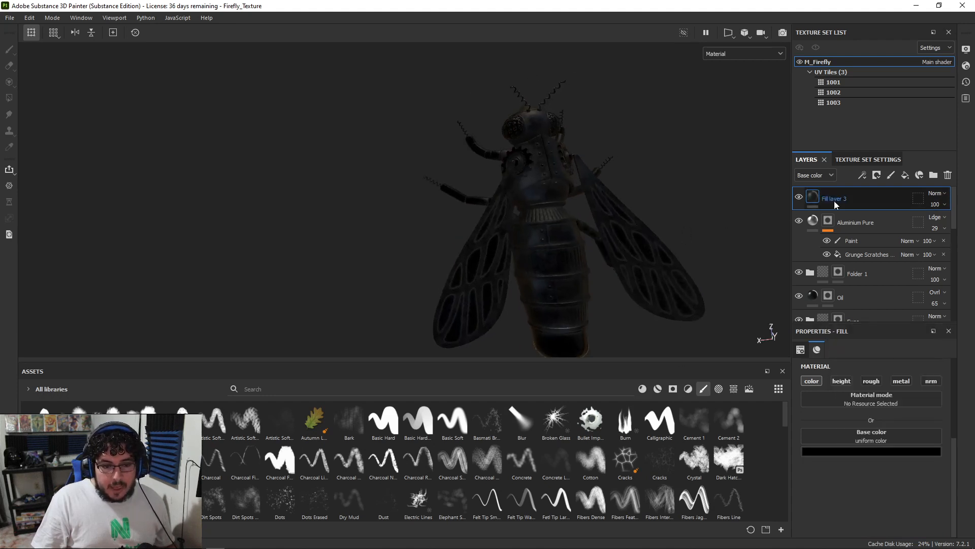
{"action": "right_click", "coordinate": [834, 200]}
{"action": "left_click", "coordinate": [869, 384]}
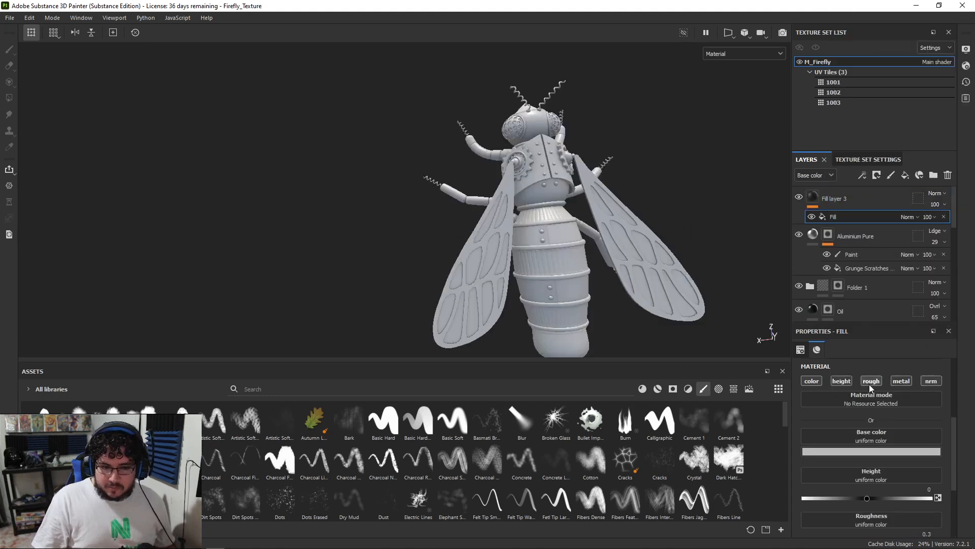
{"action": "key", "text": "ctrl+z"}
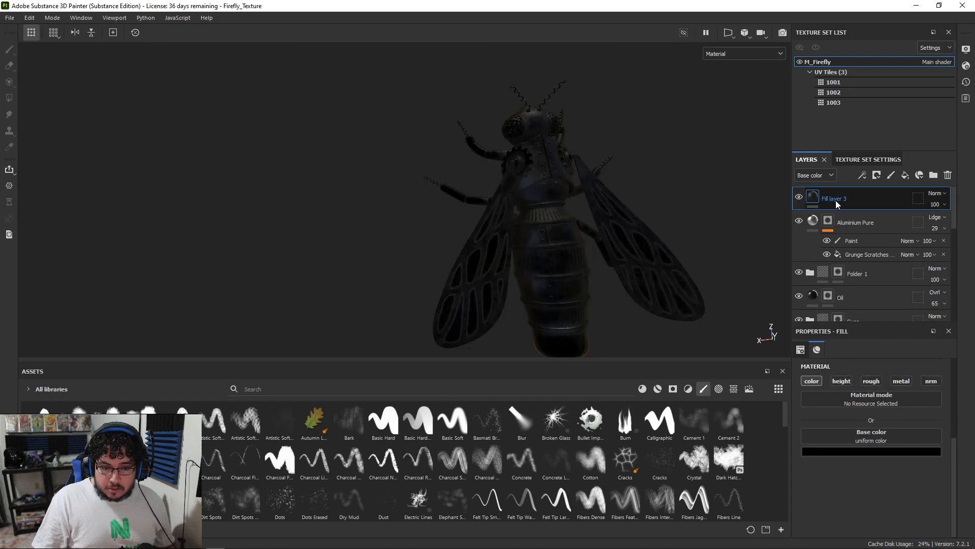
Step: Add a black mask to the black fill layer and fill the mask with the mesh's Ambient Occlusion map
{"action": "right_click", "coordinate": [836, 200]}
{"action": "left_click", "coordinate": [885, 22]}
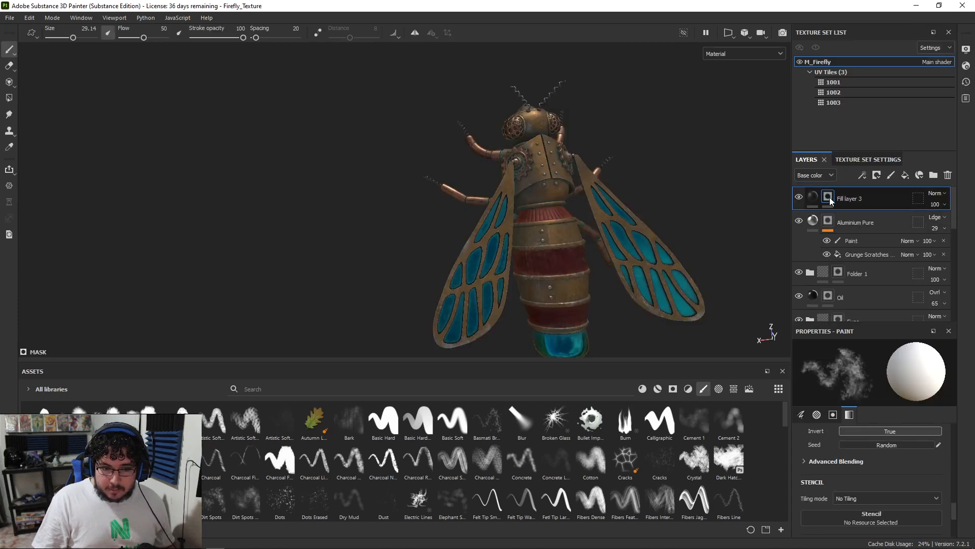
{"action": "right_click", "coordinate": [830, 197]}
{"action": "left_click", "coordinate": [863, 349]}
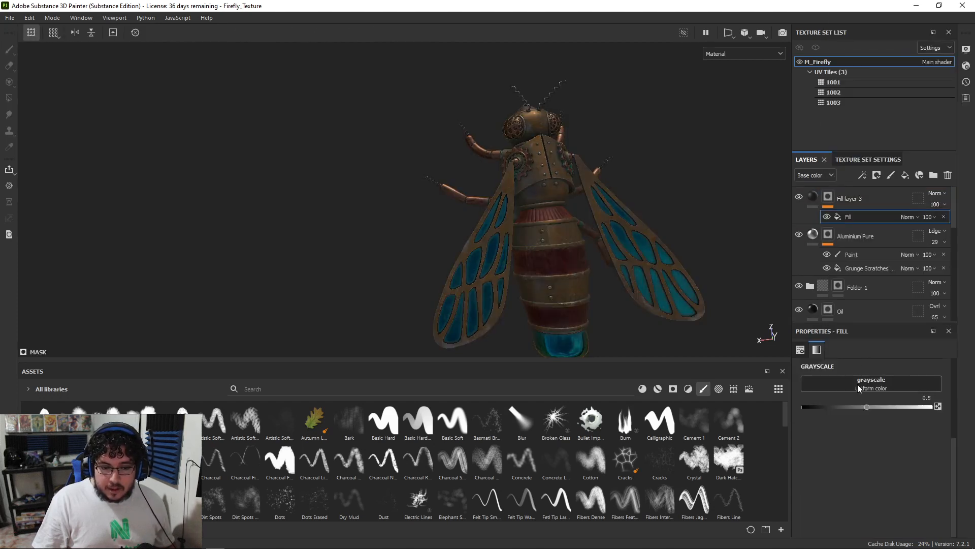
{"action": "left_click", "coordinate": [857, 384]}
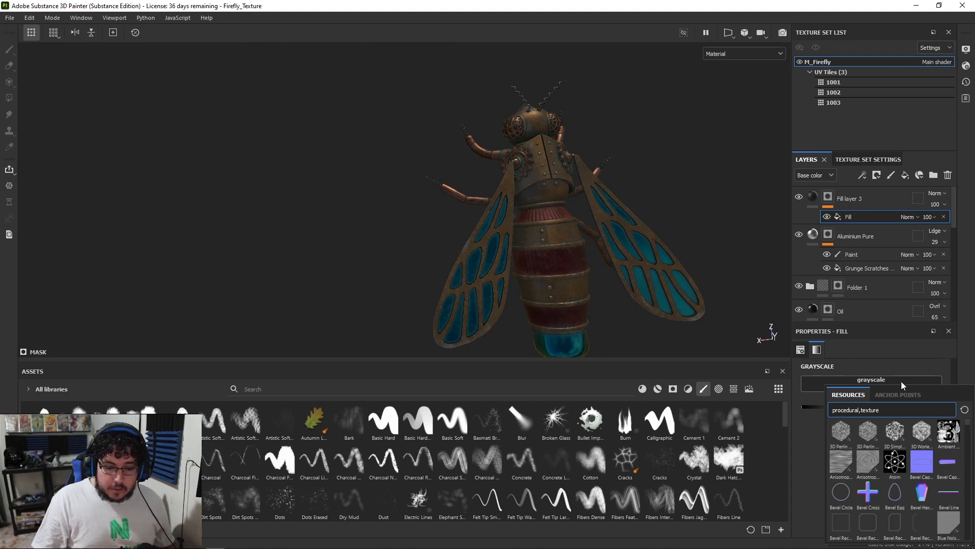
{"action": "type", "text": "ambien"}
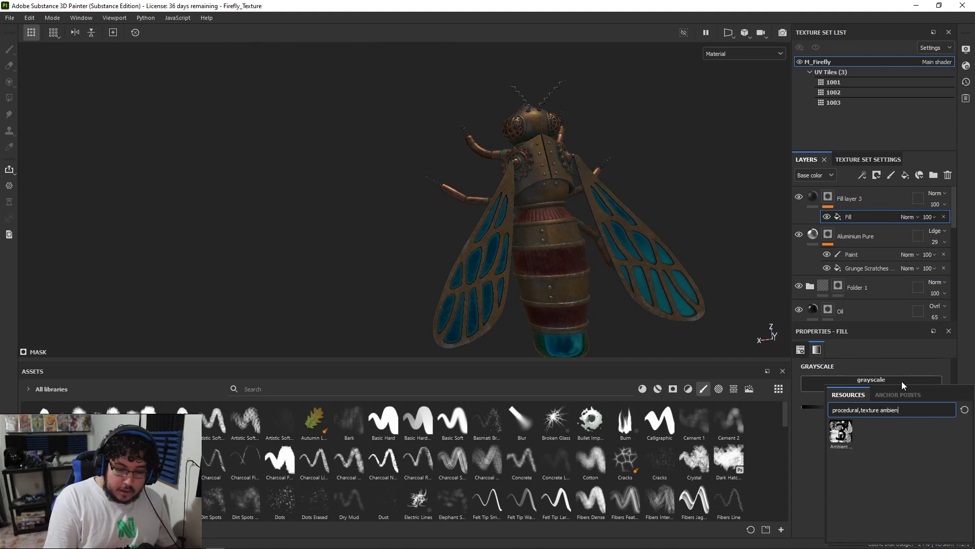
{"action": "mouse_move", "coordinate": [837, 438]}
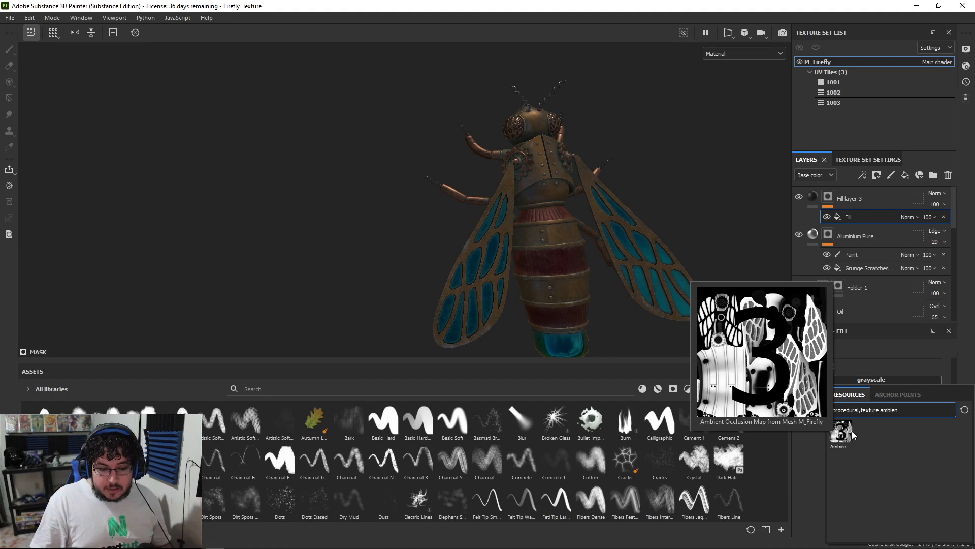
{"action": "left_click", "coordinate": [851, 434]}
Step: Add a Levels effect to the ambient occlusion mask and invert it so the black covers only the crevices
{"action": "left_click_drag", "start_coordinate": [545, 242], "coordinate": [485, 217], "text": "alt"}
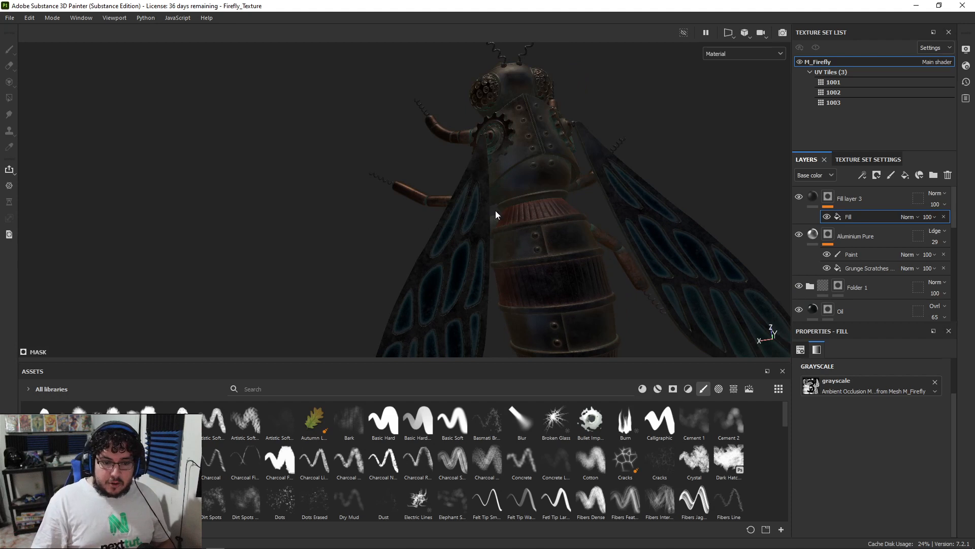
{"action": "right_click", "coordinate": [833, 194]}
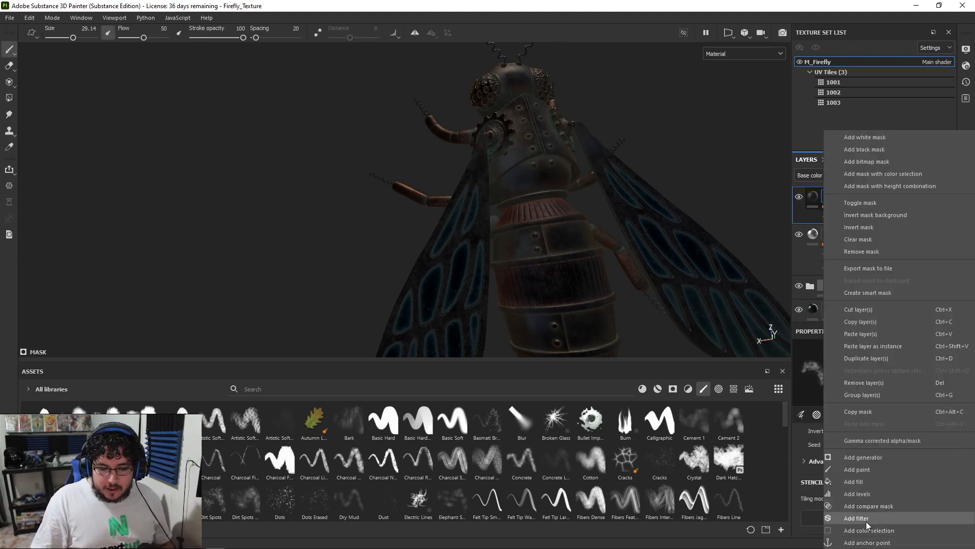
{"action": "left_click", "coordinate": [863, 483]}
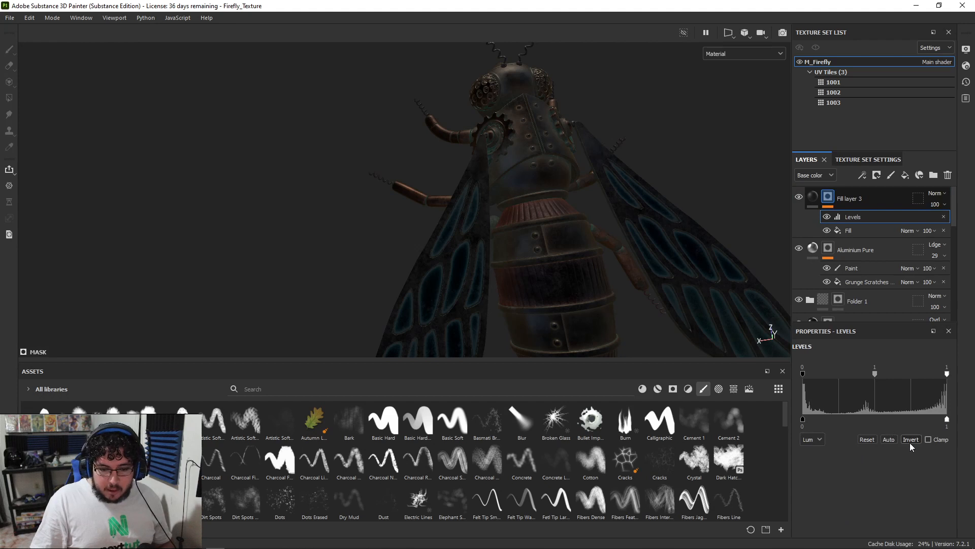
{"action": "left_click", "coordinate": [910, 439]}
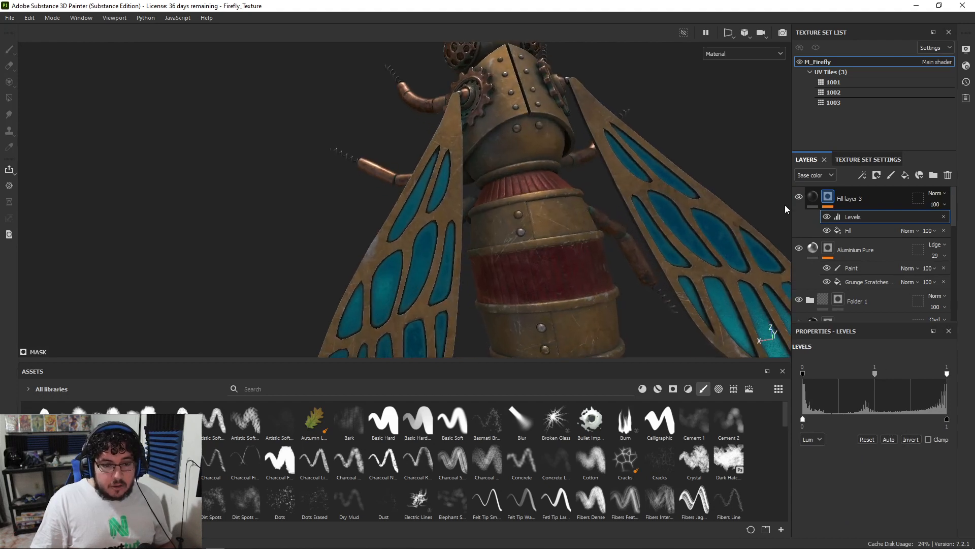
{"action": "right_click_drag", "start_coordinate": [649, 197], "coordinate": [305, 112], "text": "alt"}
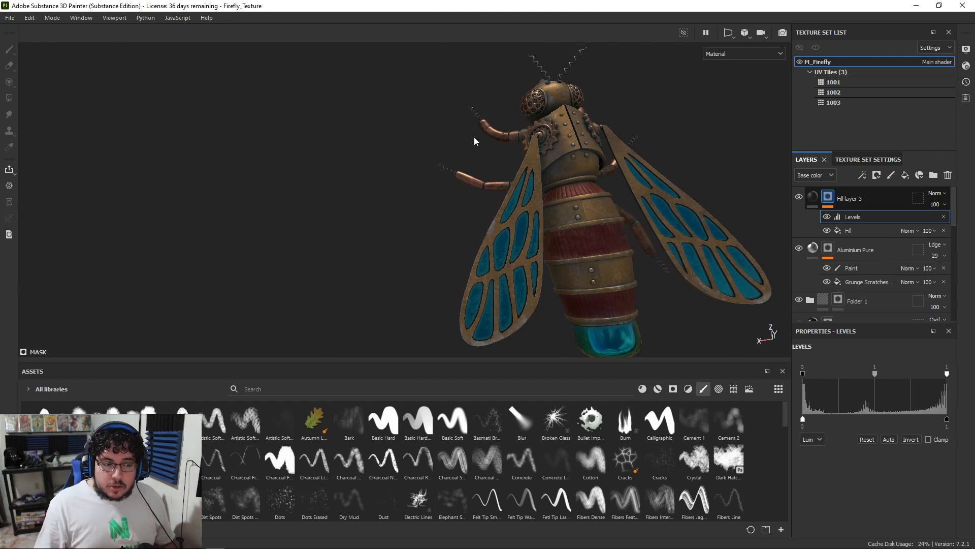
{"action": "right_click_drag", "start_coordinate": [479, 147], "coordinate": [777, 205], "text": "alt"}
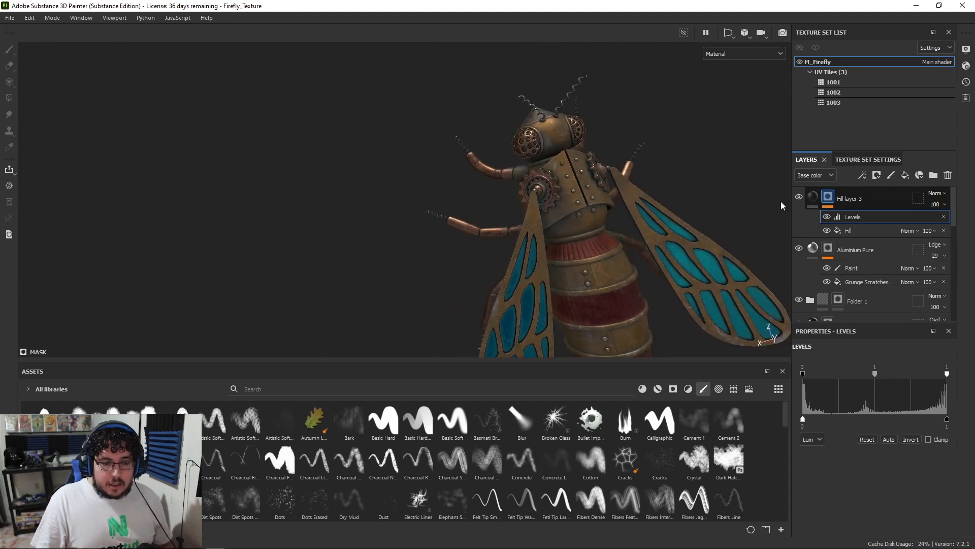
{"action": "left_click_drag", "start_coordinate": [561, 232], "coordinate": [601, 183], "text": "alt"}
Step: Set the black fill layer's blending mode to Overlay and the mask's Levels to 4.395 for midtones and 0.88 for input white
{"action": "left_click", "coordinate": [937, 192]}
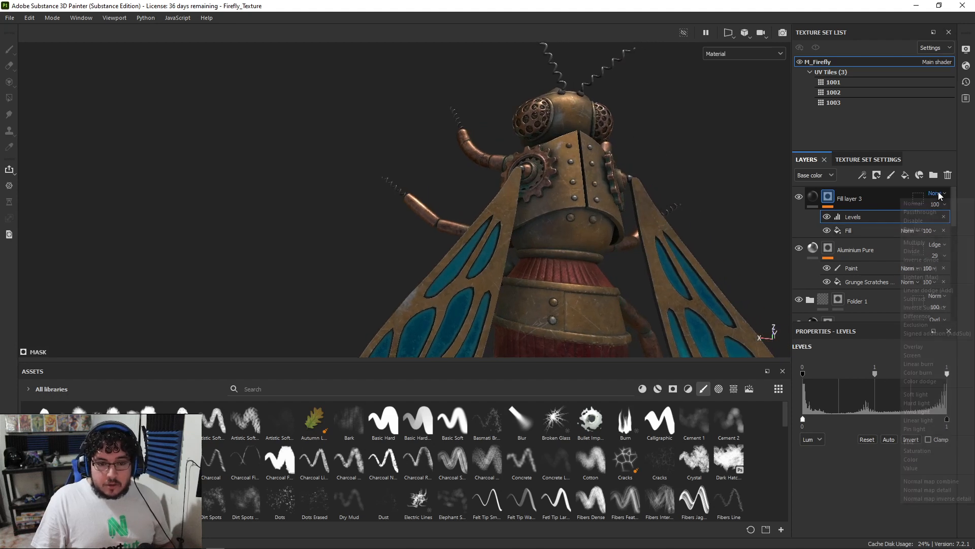
{"action": "left_click", "coordinate": [906, 346]}
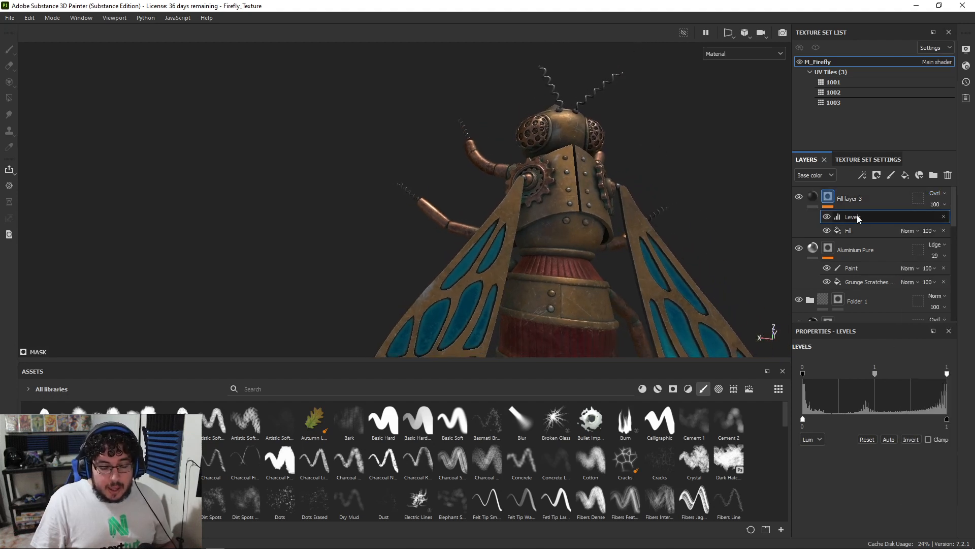
{"action": "left_click_drag", "start_coordinate": [875, 374], "coordinate": [930, 374]}
Step: Examine the occlusion shading on the firefly's head, gears, legs and abdomen from the side, front and above
{"action": "right_click_drag", "start_coordinate": [559, 208], "coordinate": [155, 40], "text": "alt"}
{"action": "left_click_drag", "start_coordinate": [533, 152], "coordinate": [698, 198], "text": "alt"}
{"action": "right_click_drag", "start_coordinate": [554, 198], "coordinate": [644, 211], "text": "alt"}
{"action": "left_click_drag", "start_coordinate": [386, 265], "coordinate": [444, 203], "text": "alt"}
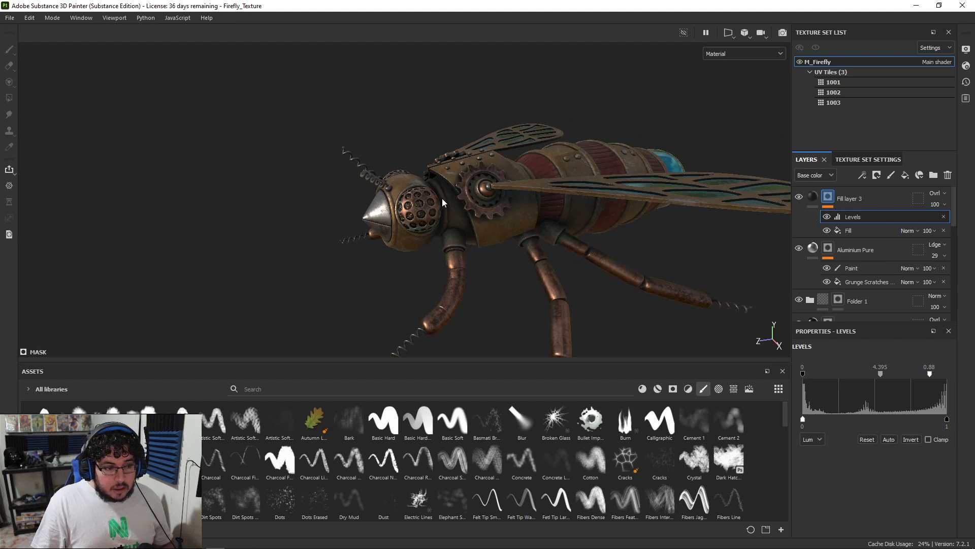
{"action": "right_click_drag", "start_coordinate": [444, 203], "coordinate": [549, 246], "text": "alt"}
{"action": "left_click_drag", "start_coordinate": [508, 195], "coordinate": [549, 255], "text": "alt"}
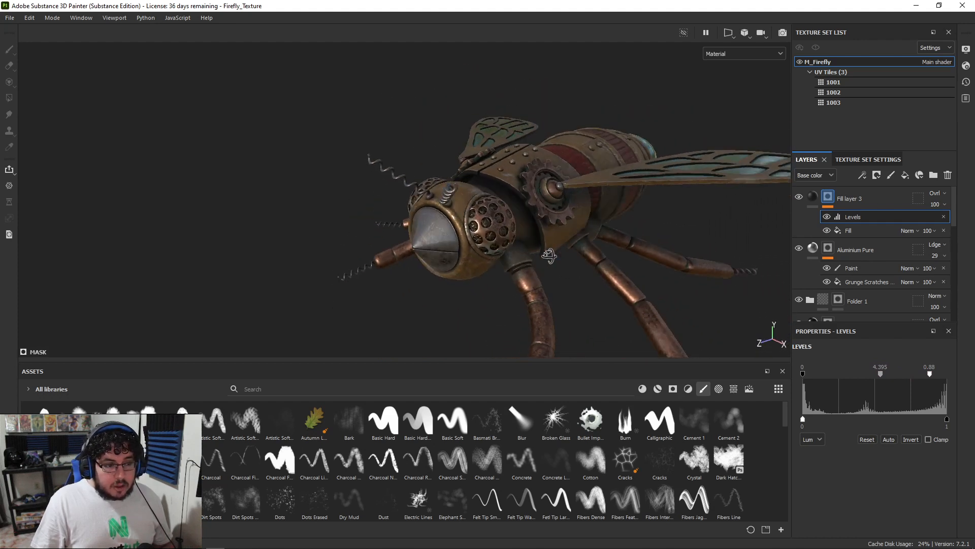
{"action": "right_click_drag", "start_coordinate": [549, 255], "coordinate": [333, 173], "text": "alt"}
{"action": "left_click_drag", "start_coordinate": [333, 172], "coordinate": [508, 219], "text": "alt"}
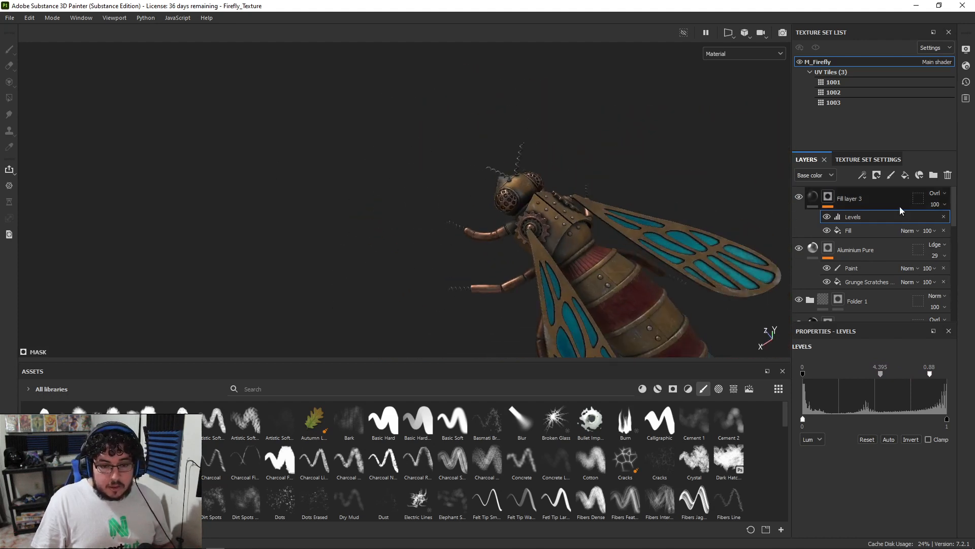
Step: Lower the black occlusion layer's opacity to 73
{"action": "left_click", "coordinate": [935, 204]}
{"action": "mouse_move", "coordinate": [963, 225]}
{"action": "left_mouse_down"}
{"action": "mouse_move", "coordinate": [938, 223]}
{"action": "mouse_move", "coordinate": [953, 222]}
{"action": "left_mouse_up"}
{"action": "left_click_drag", "start_coordinate": [533, 218], "coordinate": [621, 260], "text": "alt"}
{"action": "left_click", "coordinate": [934, 203]}
{"action": "left_click_drag", "start_coordinate": [945, 222], "coordinate": [960, 224]}
{"action": "left_click_drag", "start_coordinate": [508, 132], "coordinate": [555, 105], "text": "alt"}
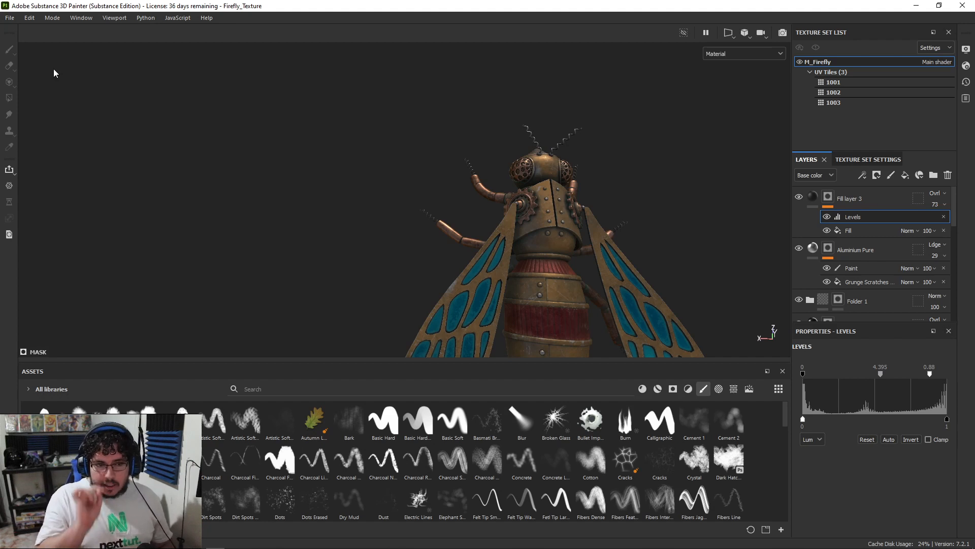
Step: Open the texture export settings and browse for the output directory in ProyectosCritical/2021/Nextut_Live/sourceimages
{"action": "left_click", "coordinate": [10, 18]}
{"action": "left_click", "coordinate": [43, 185]}
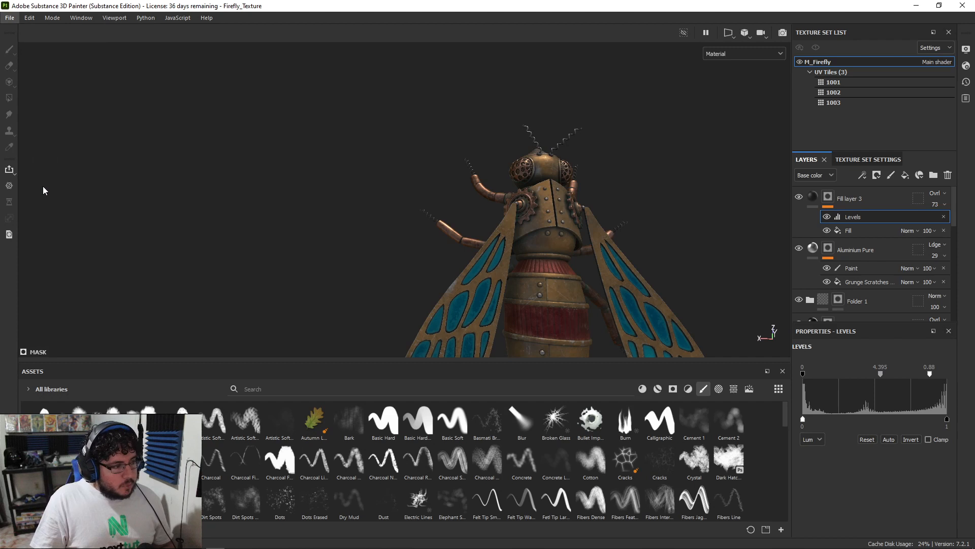
{"action": "left_click", "coordinate": [617, 152]}
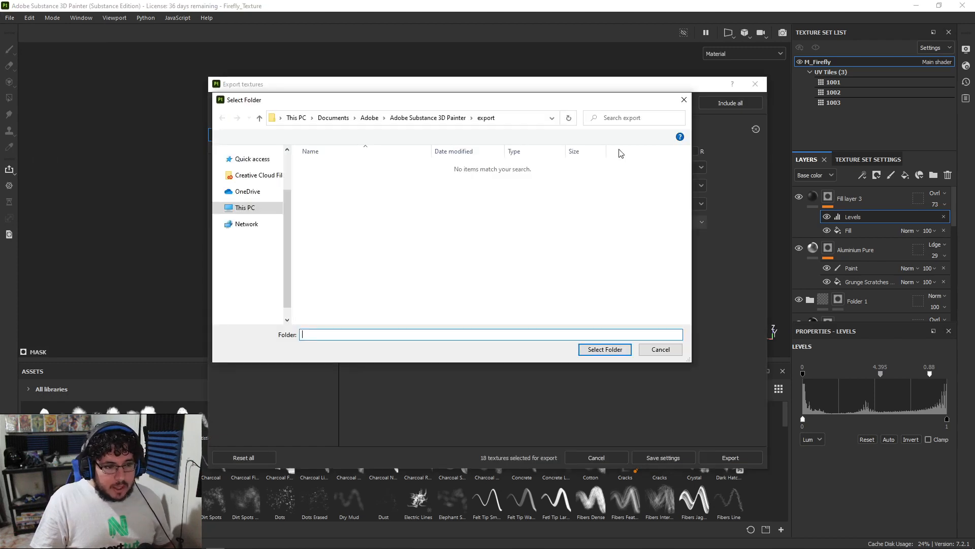
{"action": "left_click", "coordinate": [257, 163]}
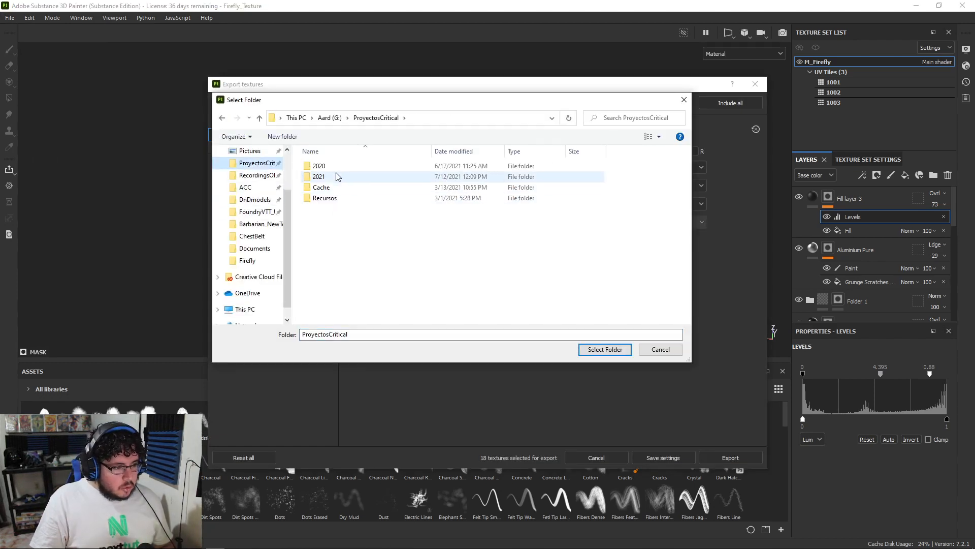
{"action": "double_click", "coordinate": [337, 176]}
{"action": "scroll", "coordinate": [350, 230], "scroll_direction": "down", "scroll_amount": 3}
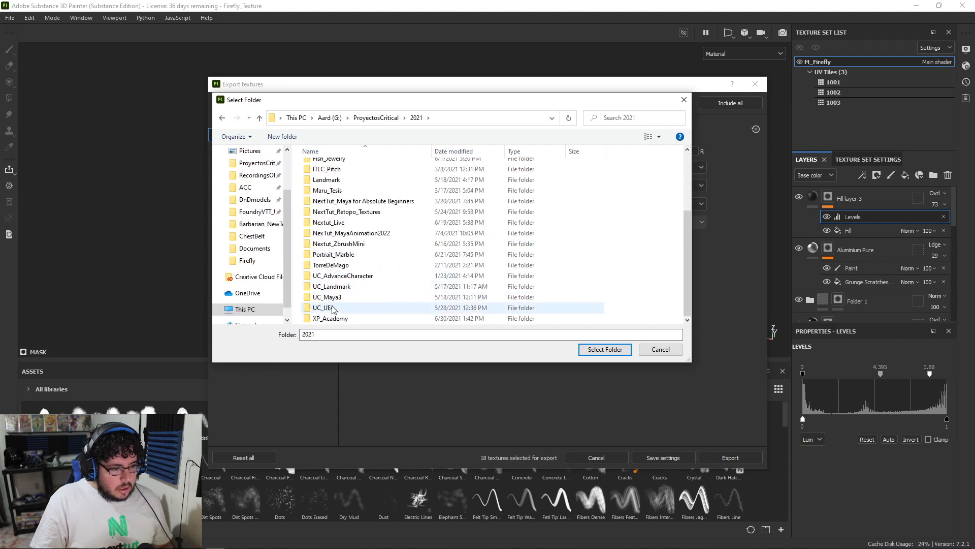
{"action": "double_click", "coordinate": [349, 224]}
{"action": "double_click", "coordinate": [334, 175]}
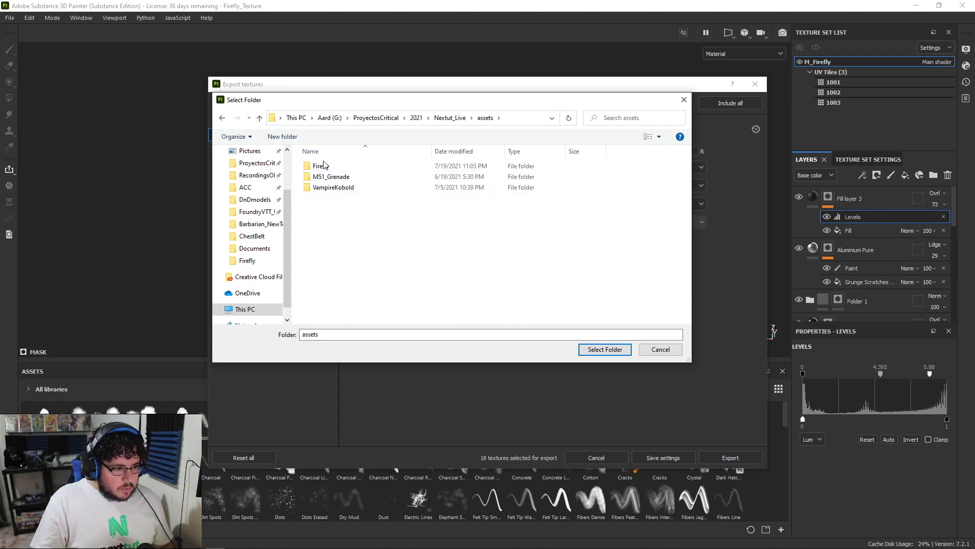
{"action": "left_click", "coordinate": [450, 117]}
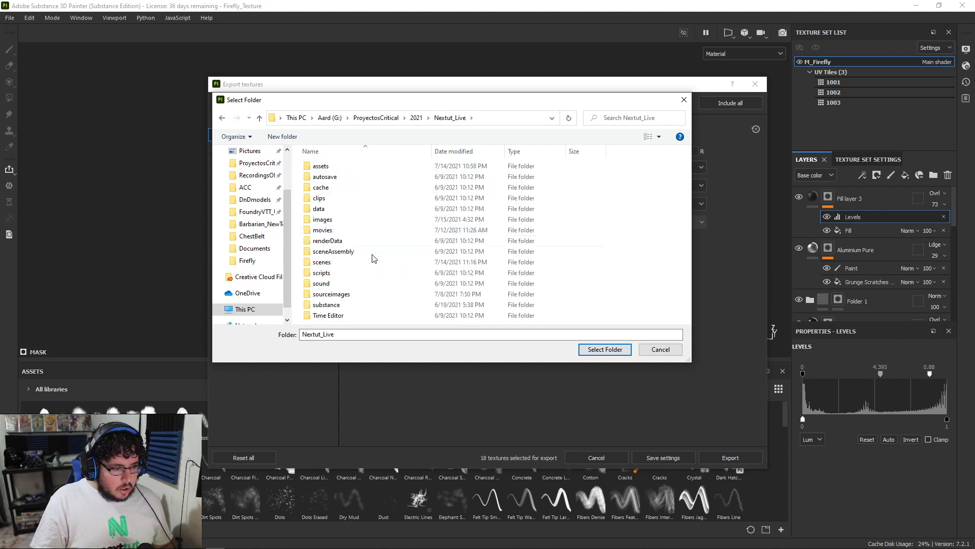
{"action": "double_click", "coordinate": [355, 294]}
Step: Create a folder named Firefly inside sourceimages and select it as the export output directory
{"action": "right_click", "coordinate": [520, 232]}
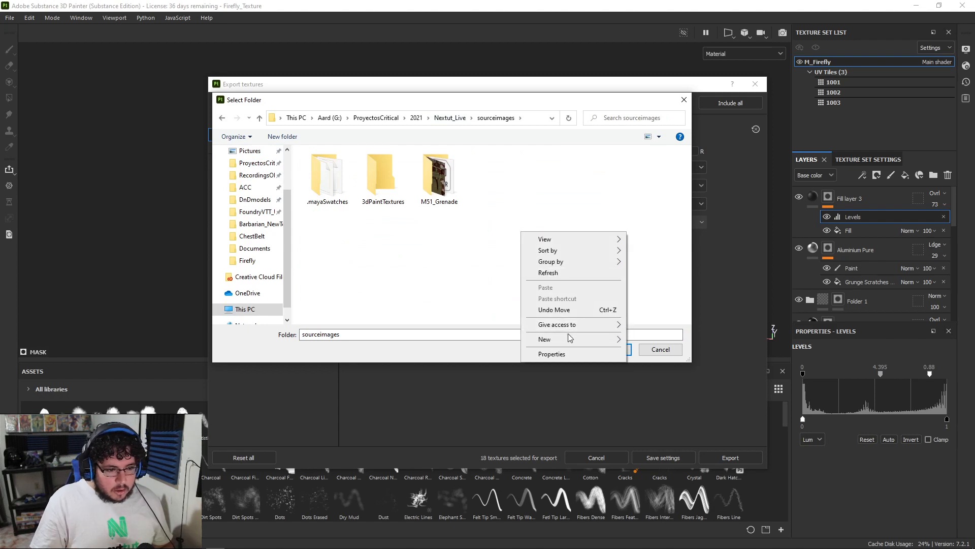
{"action": "mouse_move", "coordinate": [570, 345]}
{"action": "left_click", "coordinate": [652, 340]}
{"action": "type", "text": "Firefly"}
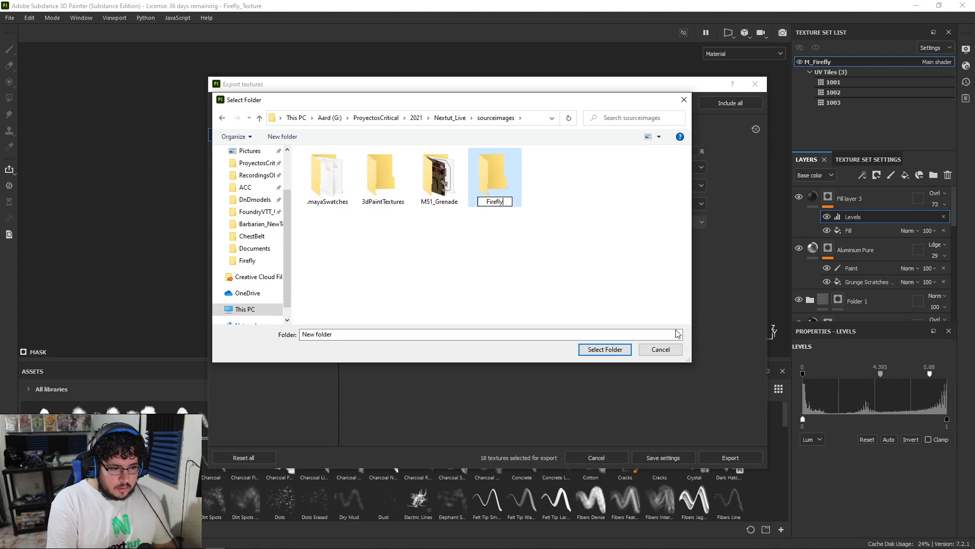
{"action": "key", "text": "Return"}
{"action": "key", "text": "Return"}
{"action": "left_click", "coordinate": [594, 349]}
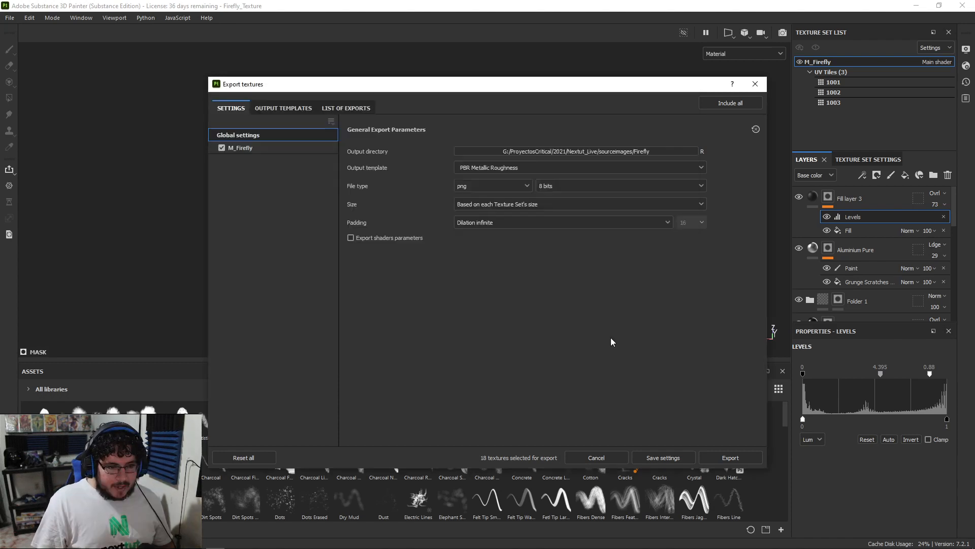
Step: Set the export's output template to Arnold (AiStandard)
{"action": "left_click", "coordinate": [498, 169]}
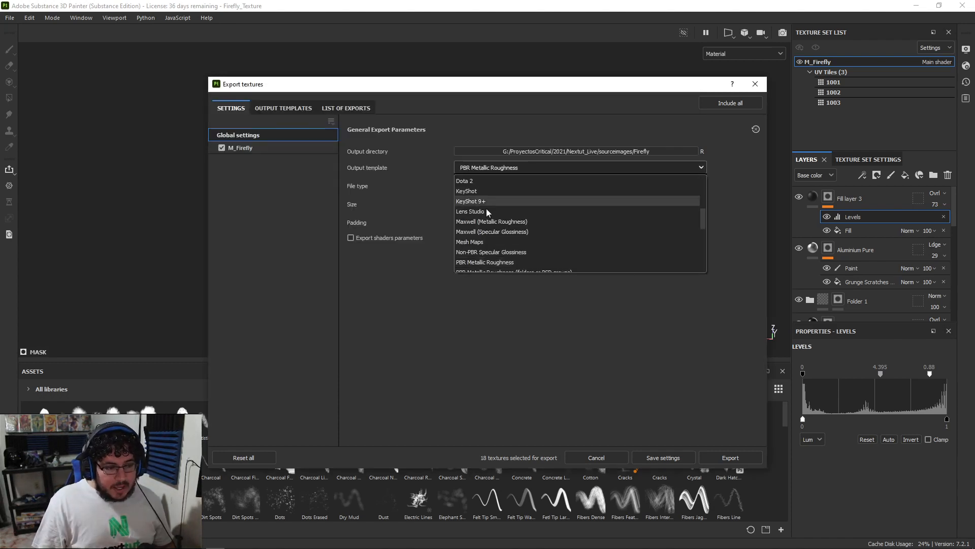
{"action": "scroll", "coordinate": [485, 219], "scroll_direction": "down", "scroll_amount": 1}
{"action": "scroll", "coordinate": [485, 220], "scroll_direction": "up", "scroll_amount": 5}
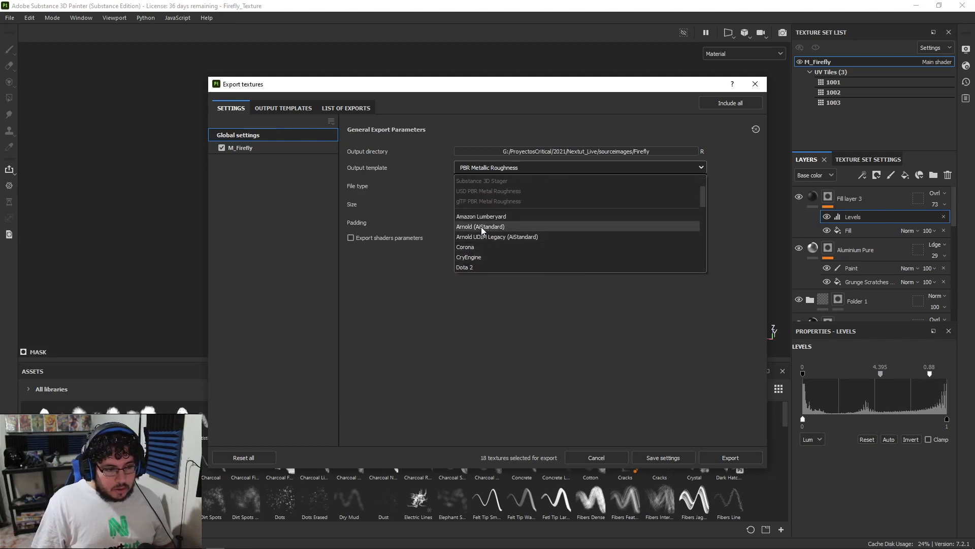
{"action": "left_click", "coordinate": [481, 227]}
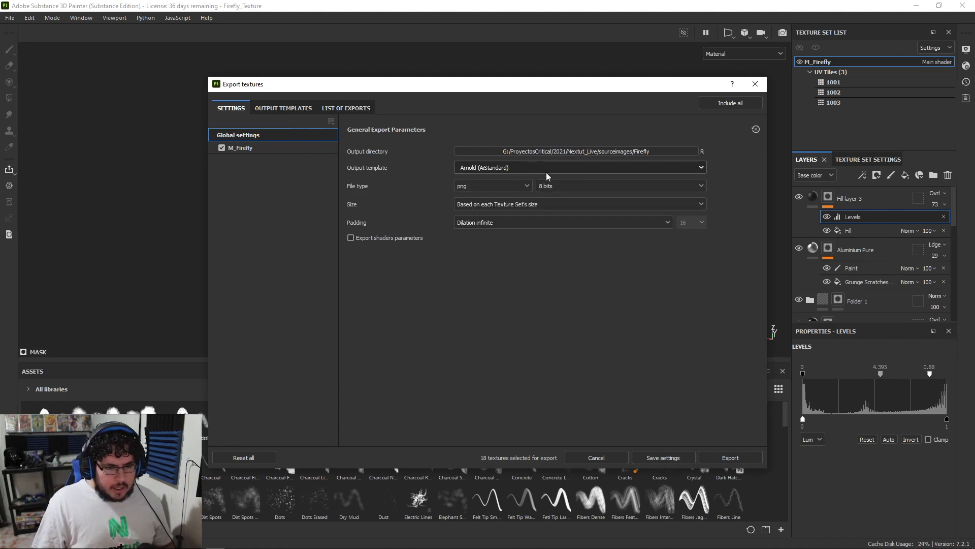
Step: Set the export's file type to targa
{"action": "left_click", "coordinate": [487, 189]}
{"action": "scroll", "coordinate": [489, 250], "scroll_direction": "down", "scroll_amount": 3}
{"action": "scroll", "coordinate": [490, 233], "scroll_direction": "up", "scroll_amount": 2}
{"action": "left_click", "coordinate": [490, 212]}
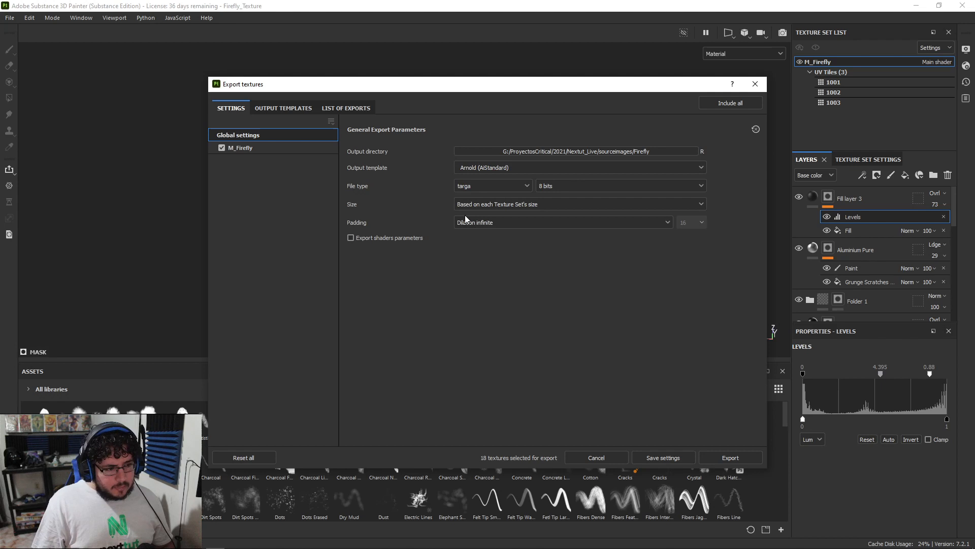
Step: Set the export size to 4096 and export the firefly textures
{"action": "left_click", "coordinate": [533, 201]}
{"action": "left_click", "coordinate": [483, 291]}
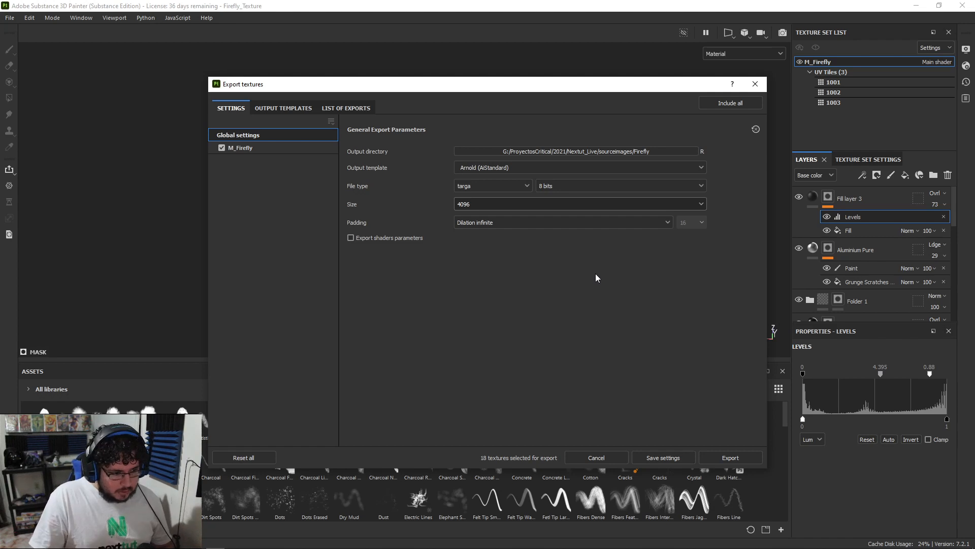
{"action": "left_click", "coordinate": [734, 456]}
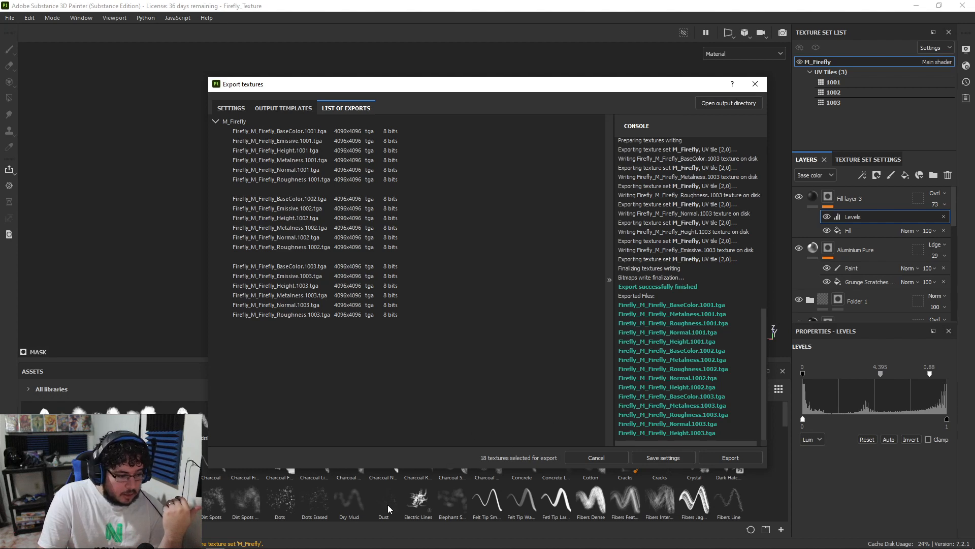
Step: Open the export output directory and delete the three Height textures for tiles 1001 to 1003
{"action": "left_click", "coordinate": [739, 104]}
{"action": "left_click_drag", "start_coordinate": [679, 279], "coordinate": [152, 100]}
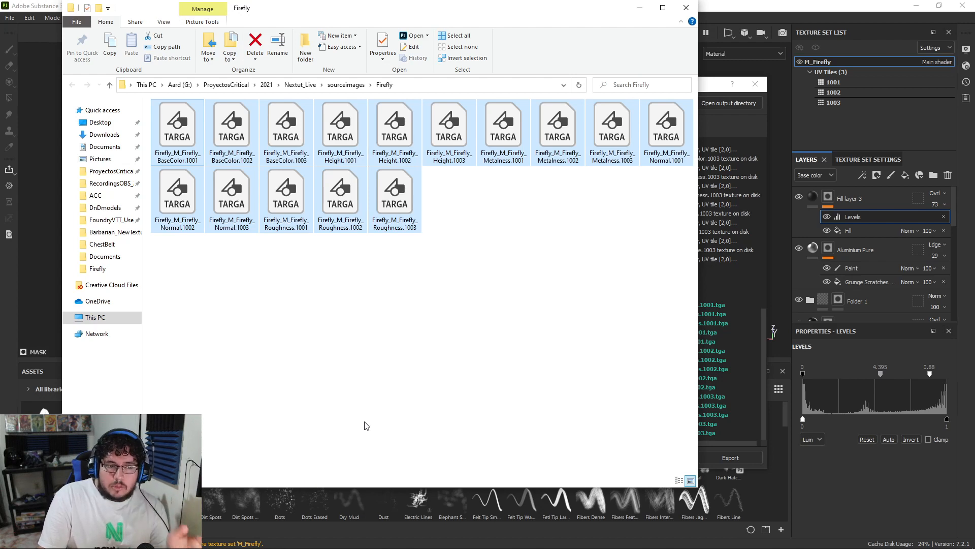
{"action": "left_click", "coordinate": [497, 335]}
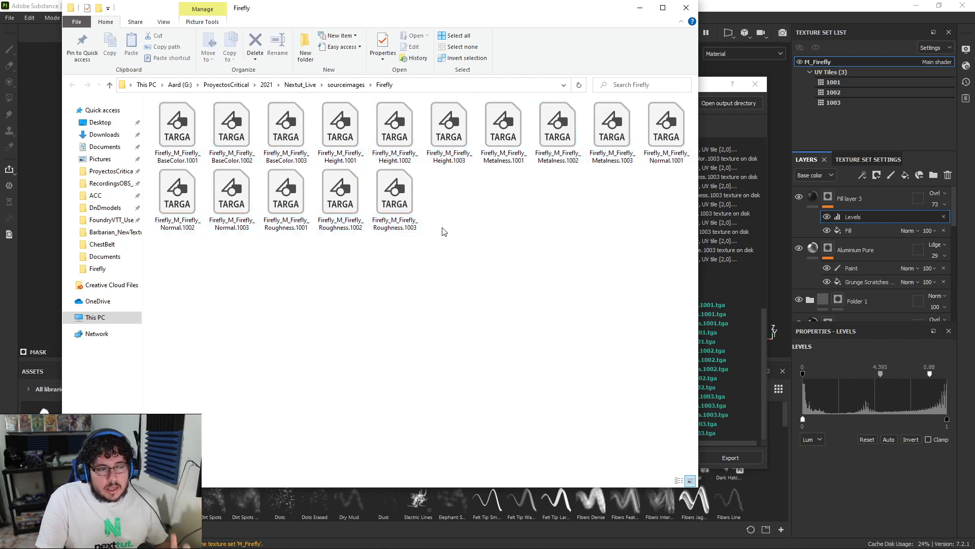
{"action": "left_click", "coordinate": [340, 134]}
{"action": "left_click", "coordinate": [446, 149], "text": "shift"}
{"action": "key", "text": "Delete"}
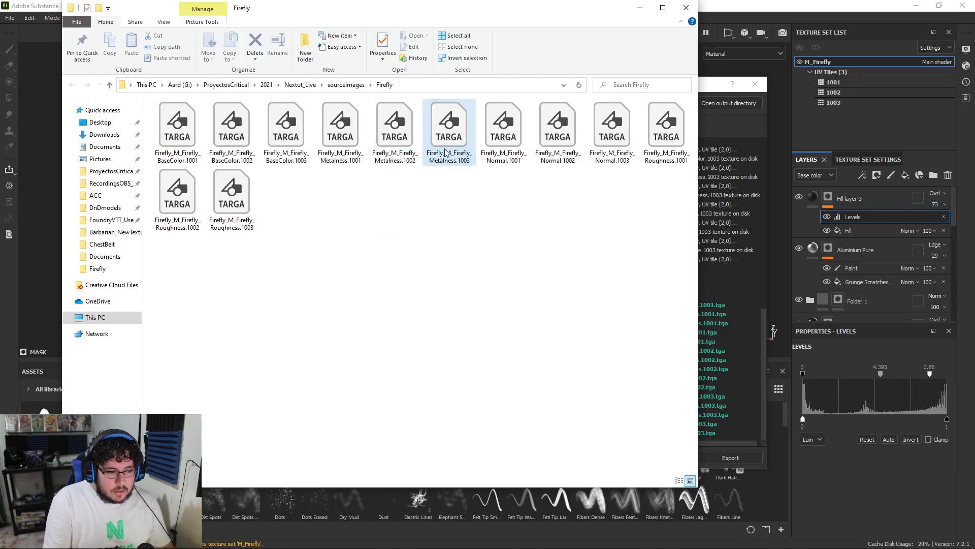
Step: Check the remaining BaseColor, Metalness, Normal and Roughness textures, and close the texture export dialog
{"action": "left_click_drag", "start_coordinate": [681, 306], "coordinate": [151, 100]}
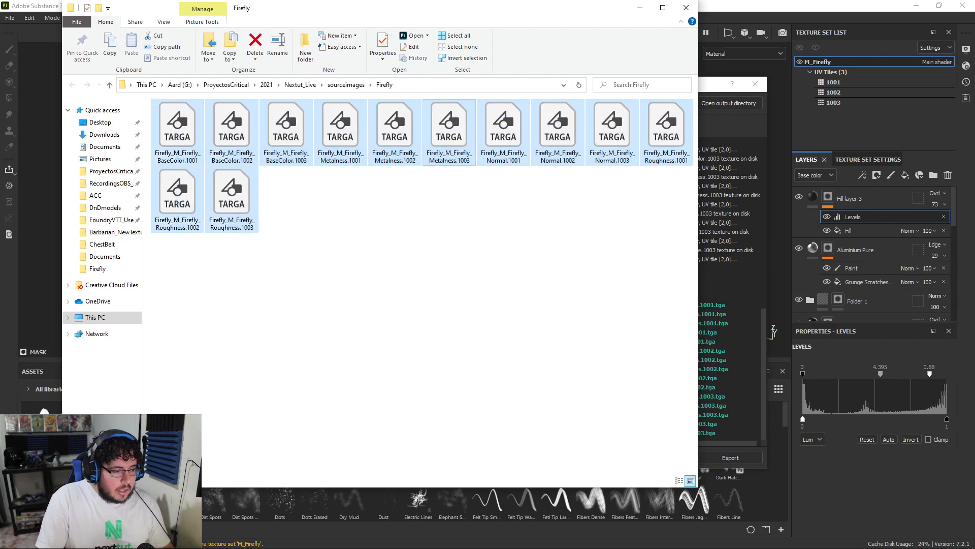
{"action": "left_click", "coordinate": [367, 300]}
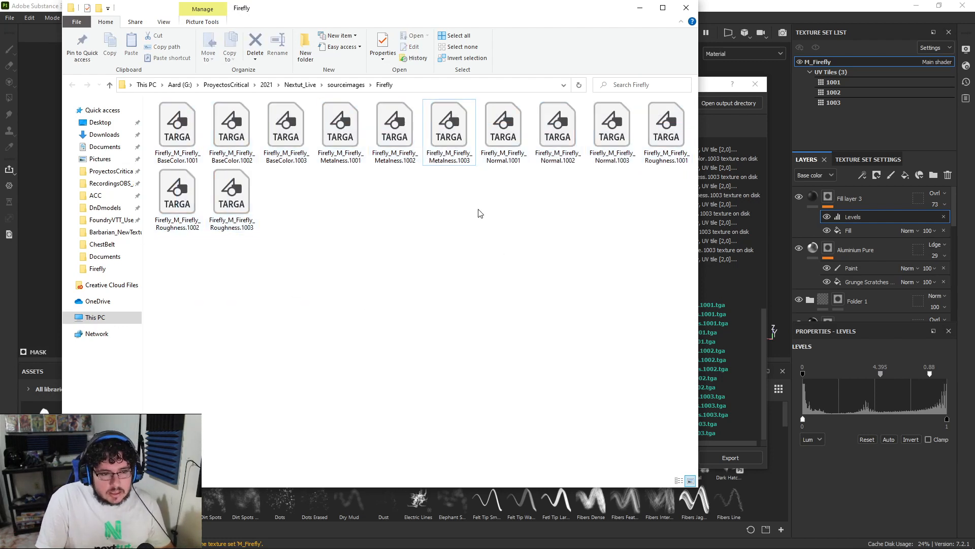
{"action": "left_click", "coordinate": [279, 136]}
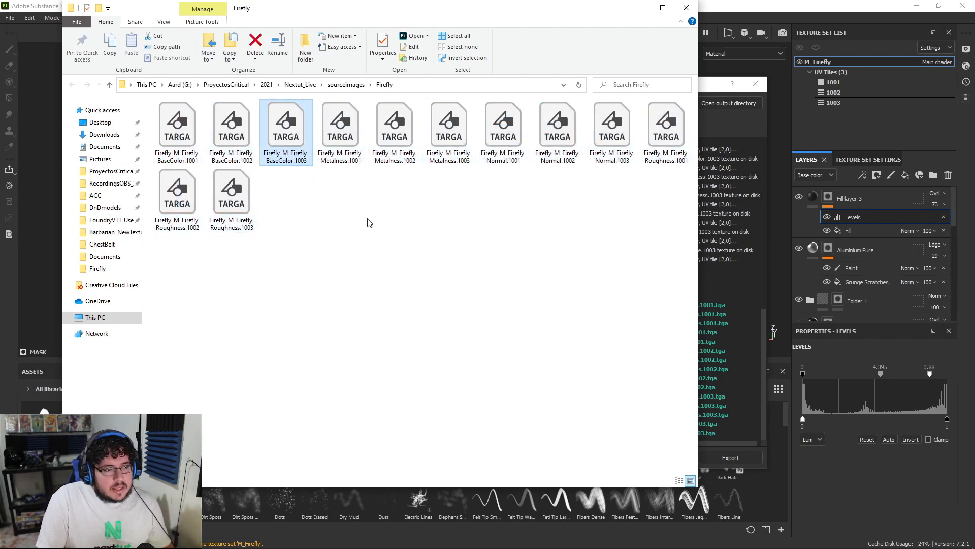
{"action": "left_click", "coordinate": [357, 143]}
{"action": "left_click", "coordinate": [510, 145]}
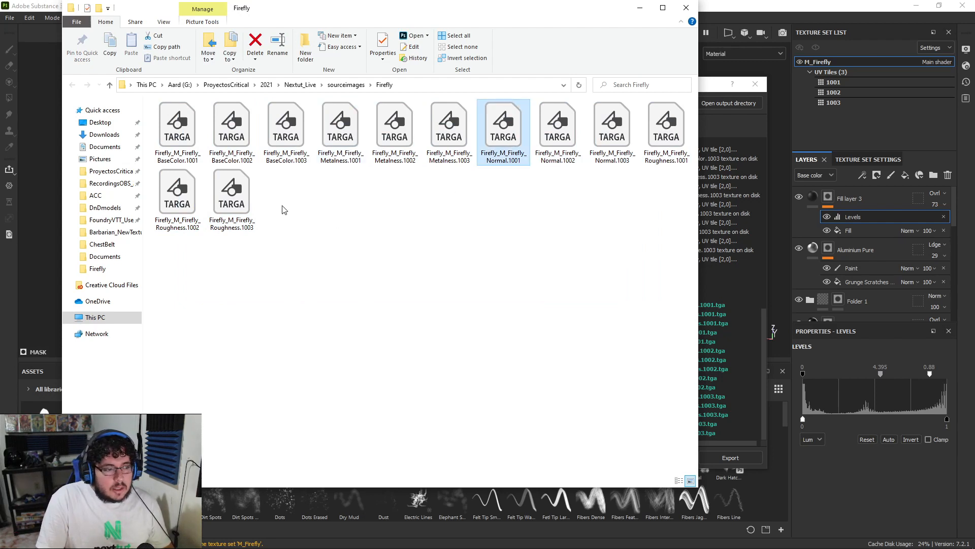
{"action": "left_click", "coordinate": [245, 205]}
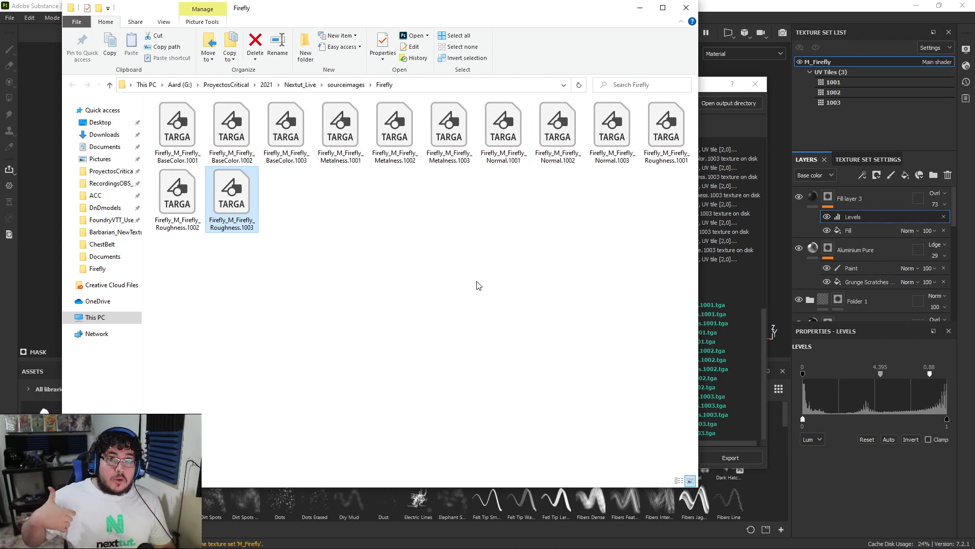
{"action": "left_click", "coordinate": [640, 7]}
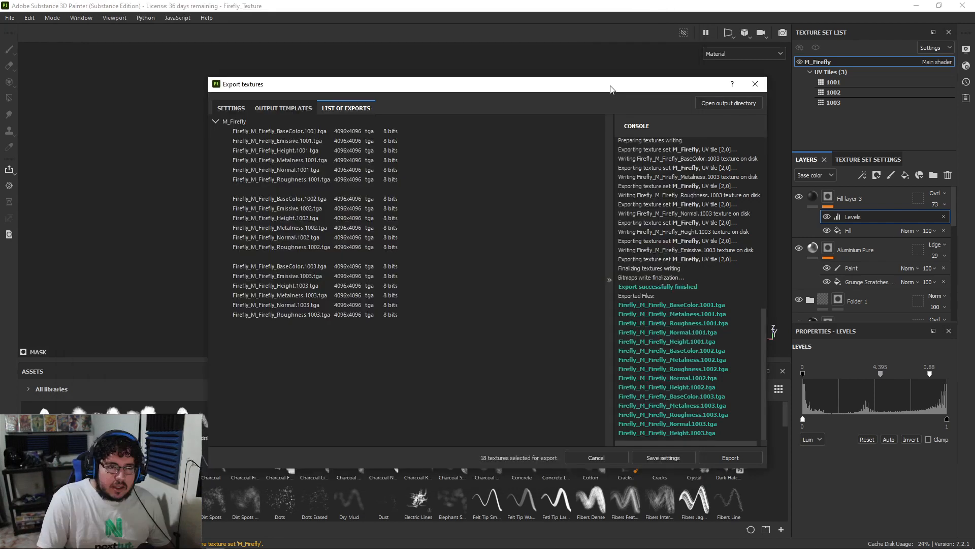
{"action": "left_click", "coordinate": [756, 83]}
Step: Render the whole firefly in Iray, framed from straight above
{"action": "key", "text": "f"}
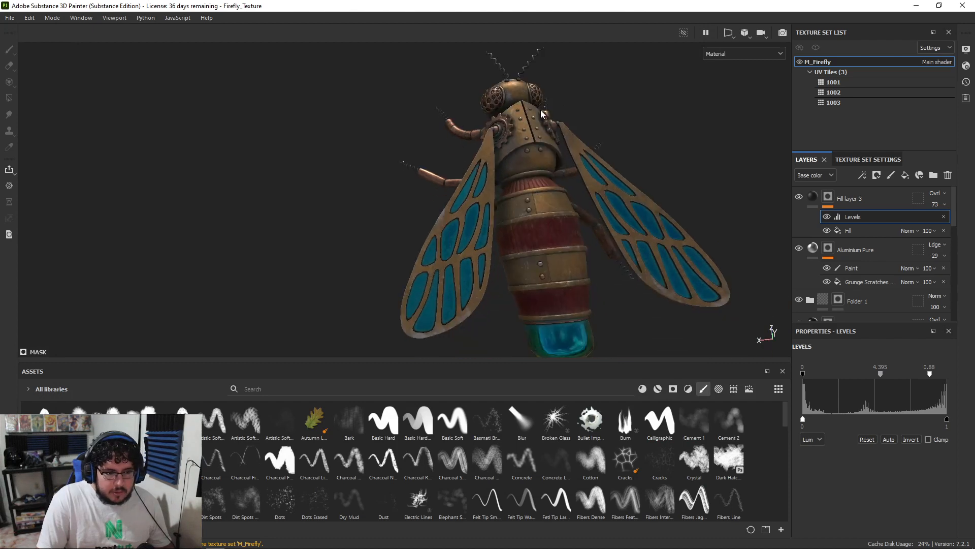
{"action": "left_click_drag", "start_coordinate": [577, 199], "coordinate": [470, 194], "text": "alt"}
{"action": "left_click_drag", "start_coordinate": [703, 90], "coordinate": [534, 123], "text": "alt"}
{"action": "left_click_drag", "start_coordinate": [510, 170], "coordinate": [502, 141], "text": "alt"}
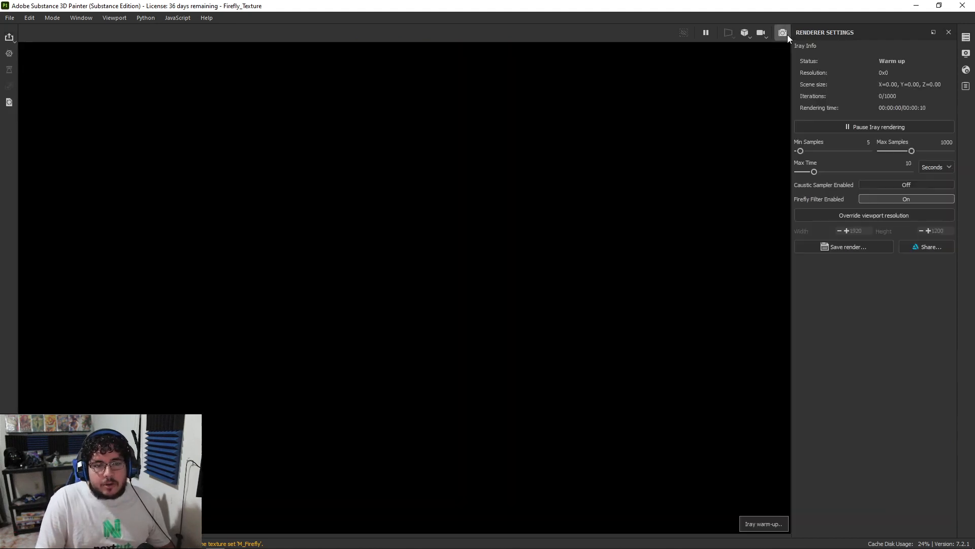
{"action": "left_click", "coordinate": [782, 33]}
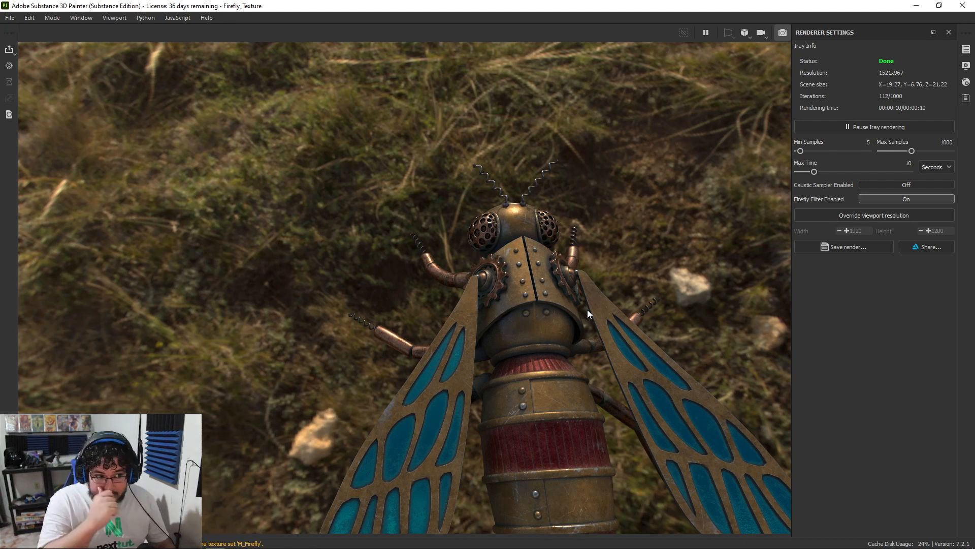
{"action": "left_click_drag", "start_coordinate": [686, 212], "coordinate": [605, 183], "text": "alt"}
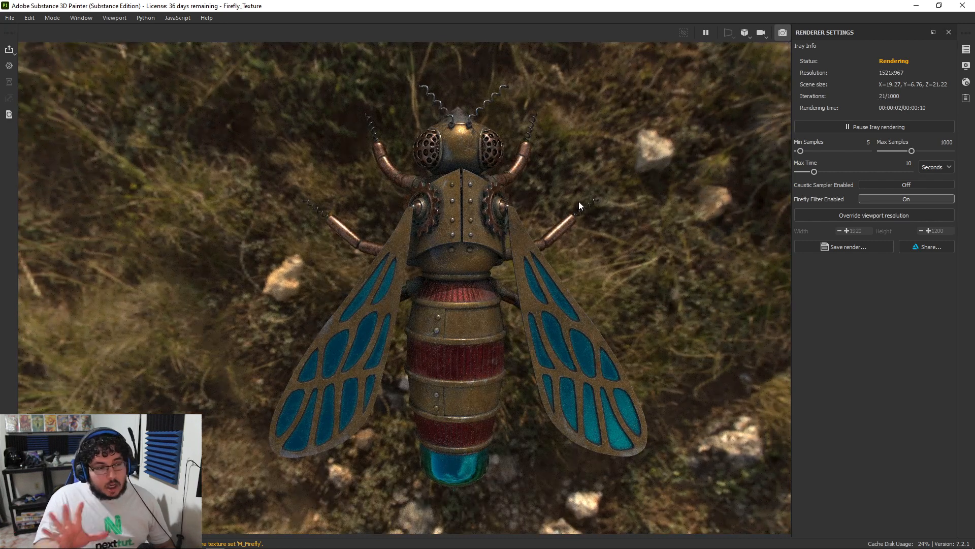
{"action": "left_click_drag", "start_coordinate": [659, 192], "coordinate": [646, 189], "text": "alt"}
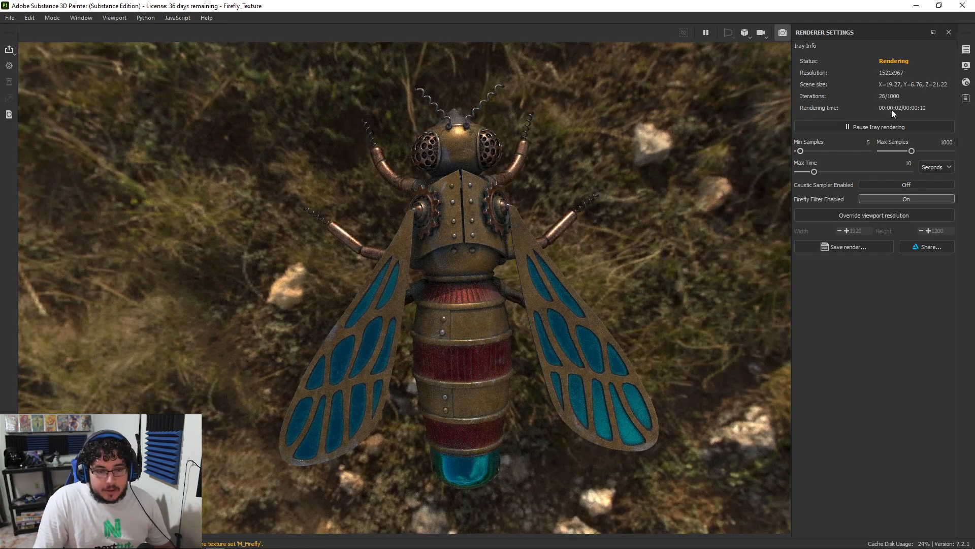
Step: Enable the dome's Clear color as the render background and rotate the environment lighting around the firefly
{"action": "left_click", "coordinate": [966, 66]}
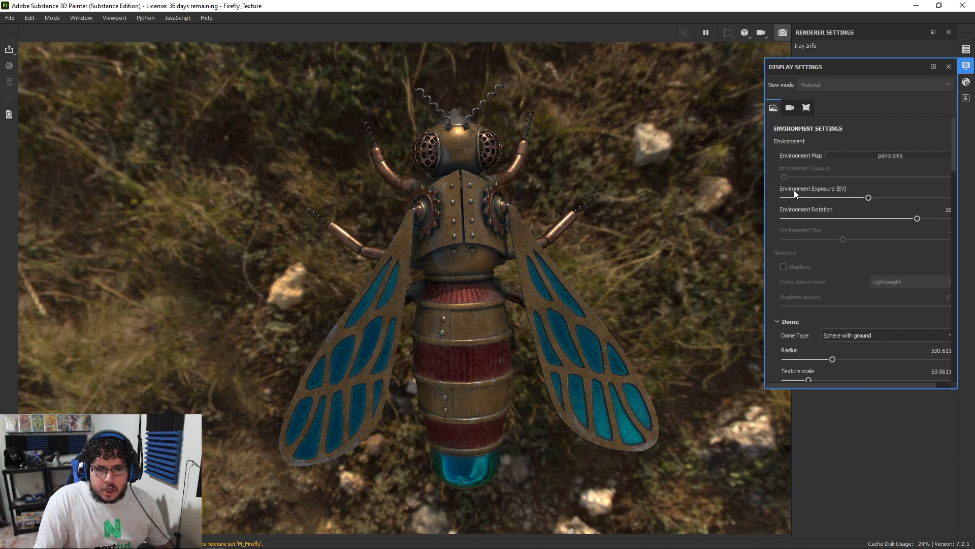
{"action": "scroll", "coordinate": [831, 317], "scroll_direction": "down", "scroll_amount": 4}
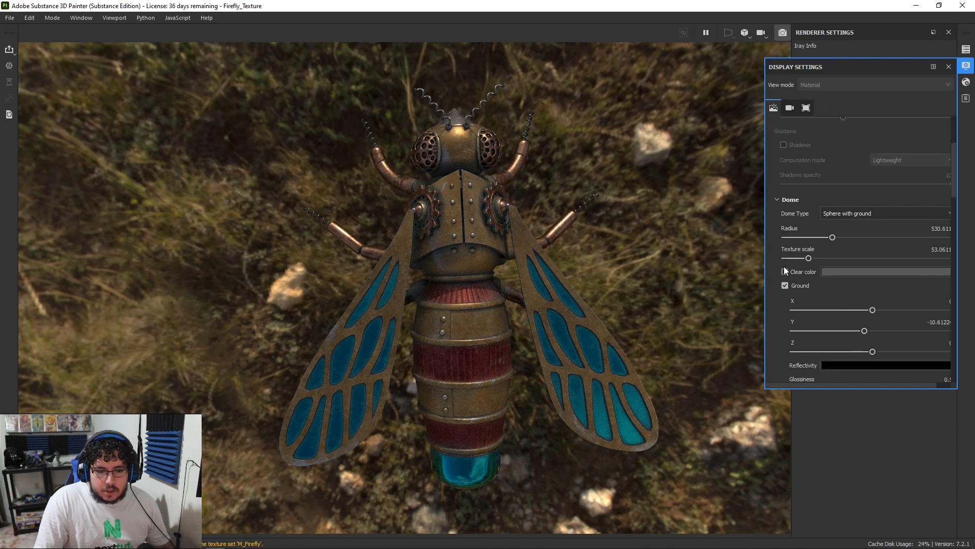
{"action": "left_click", "coordinate": [786, 271]}
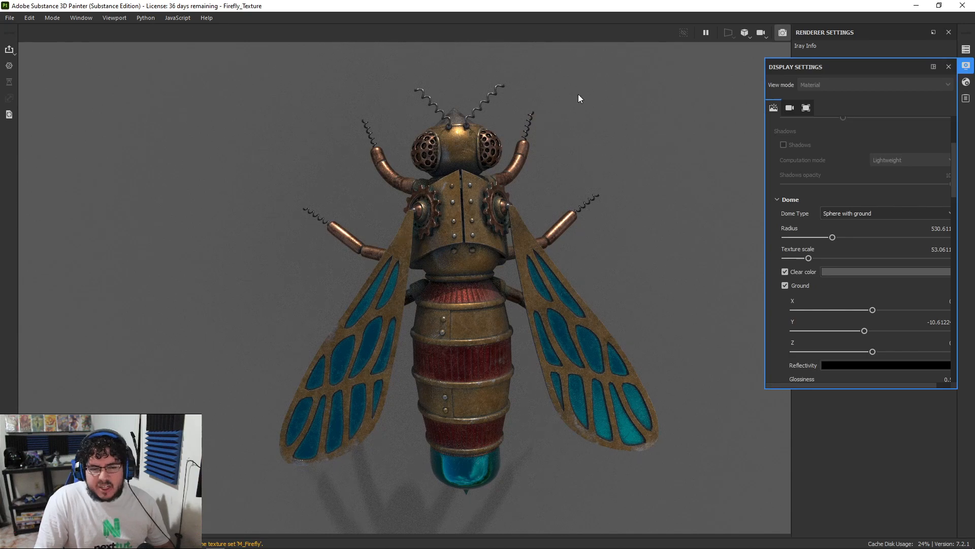
{"action": "mouse_move", "coordinate": [617, 142]}
{"action": "right_mouse_down", "text": "shift"}
{"action": "mouse_move", "coordinate": [681, 156]}
{"action": "mouse_move", "coordinate": [571, 155]}
{"action": "mouse_move", "coordinate": [672, 147]}
{"action": "mouse_move", "coordinate": [573, 137]}
{"action": "mouse_move", "coordinate": [617, 131]}
{"action": "mouse_move", "coordinate": [602, 128]}
{"action": "mouse_move", "coordinate": [280, 246]}
{"action": "mouse_move", "coordinate": [219, 243]}
{"action": "right_mouse_up", "text": "shift"}
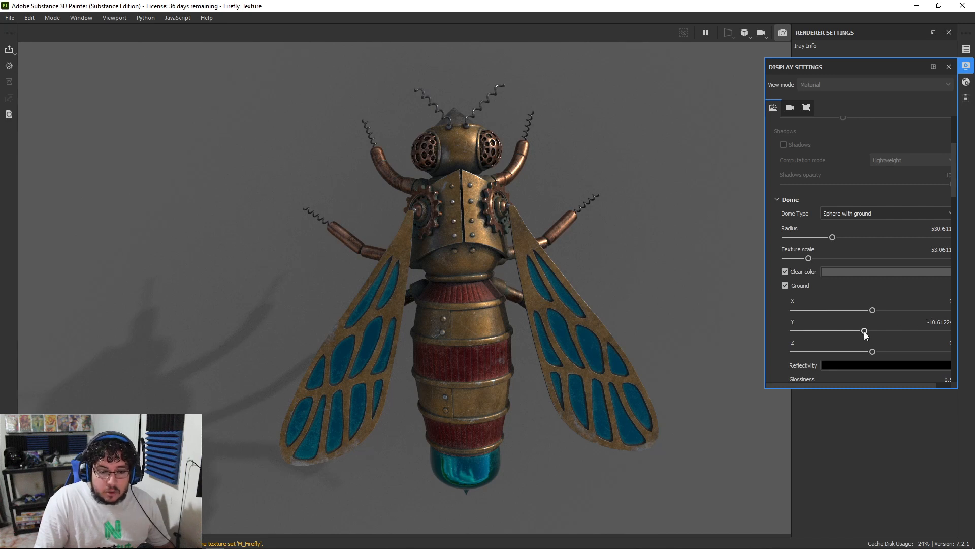
Step: Try Y positions of -3 and -3.5 for the dome's ground beneath the firefly
{"action": "left_click_drag", "start_coordinate": [864, 333], "coordinate": [908, 315]}
{"action": "double_click", "coordinate": [950, 322]}
{"action": "type", "text": "-3"}
{"action": "key", "text": "Return"}
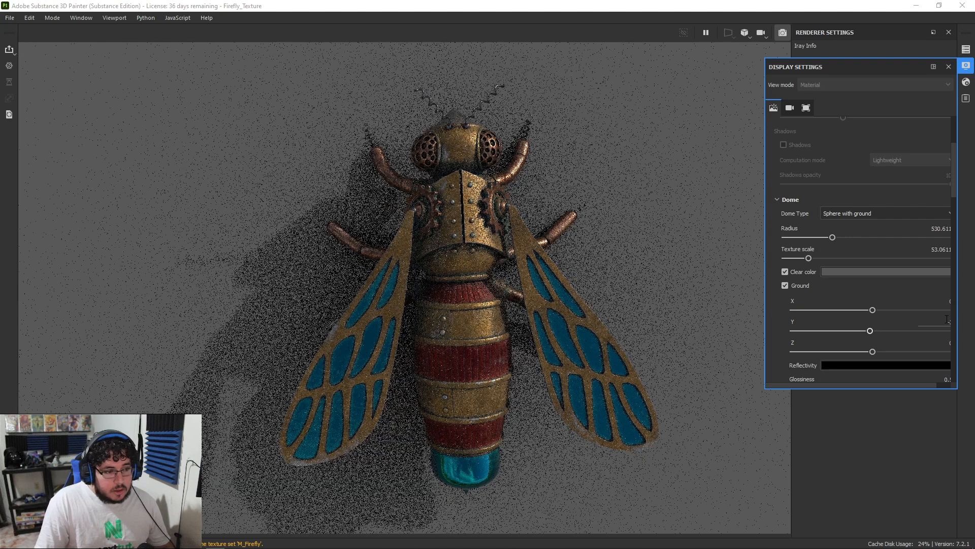
{"action": "double_click", "coordinate": [948, 320]}
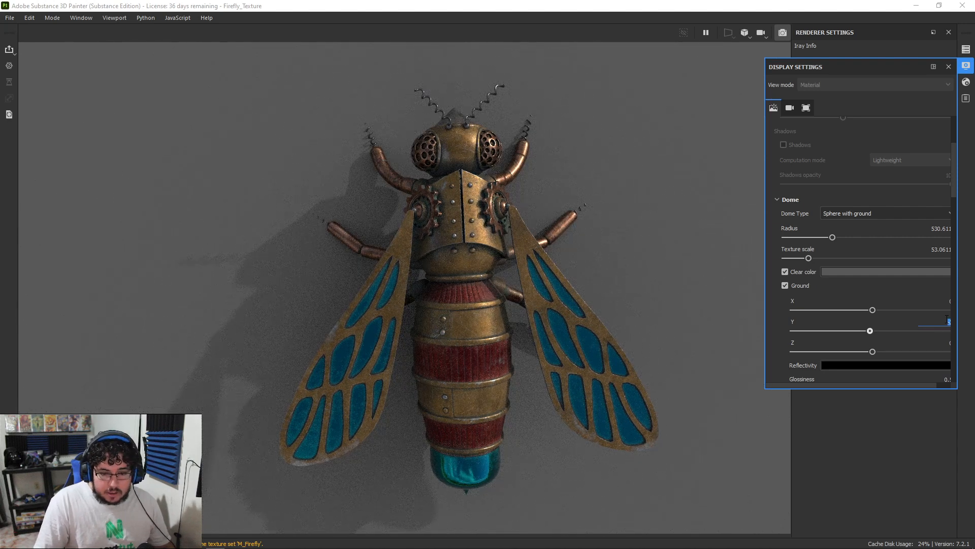
{"action": "type", "text": "-3.5"}
{"action": "key", "text": "Return"}
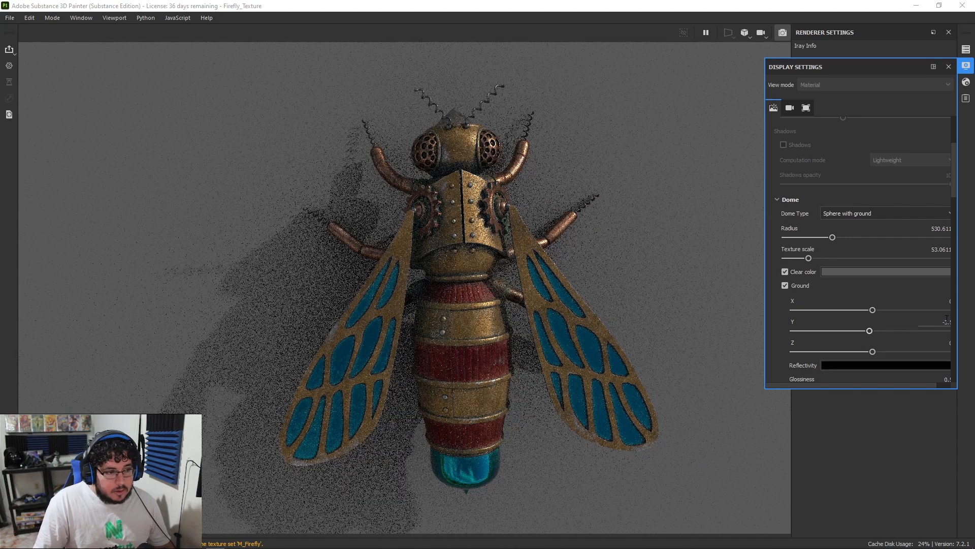
Step: Set the dome ground's Y position to -3.2 and close the display settings
{"action": "double_click", "coordinate": [948, 323]}
{"action": "key", "text": "BackSpace"}
{"action": "type", "text": "-3.2"}
{"action": "key", "text": "Return"}
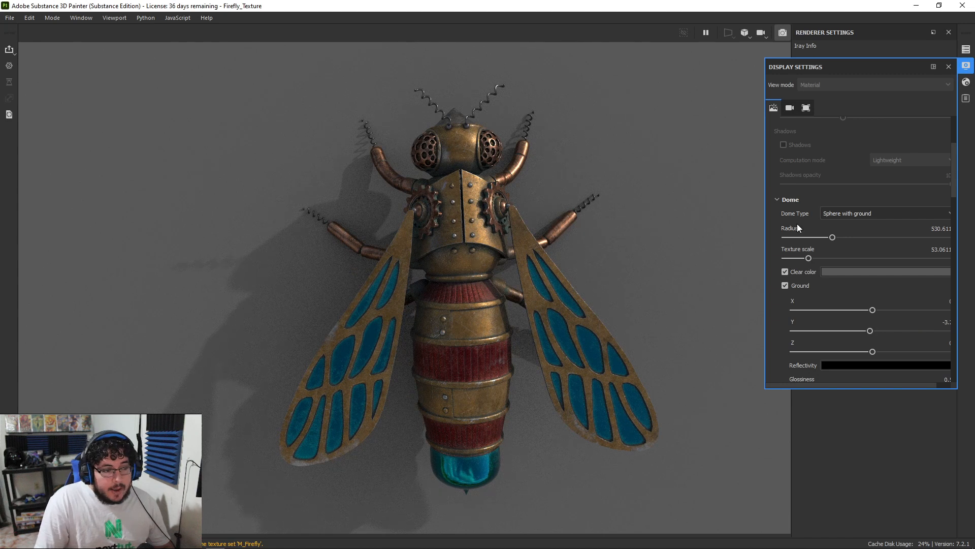
{"action": "left_click", "coordinate": [949, 67]}
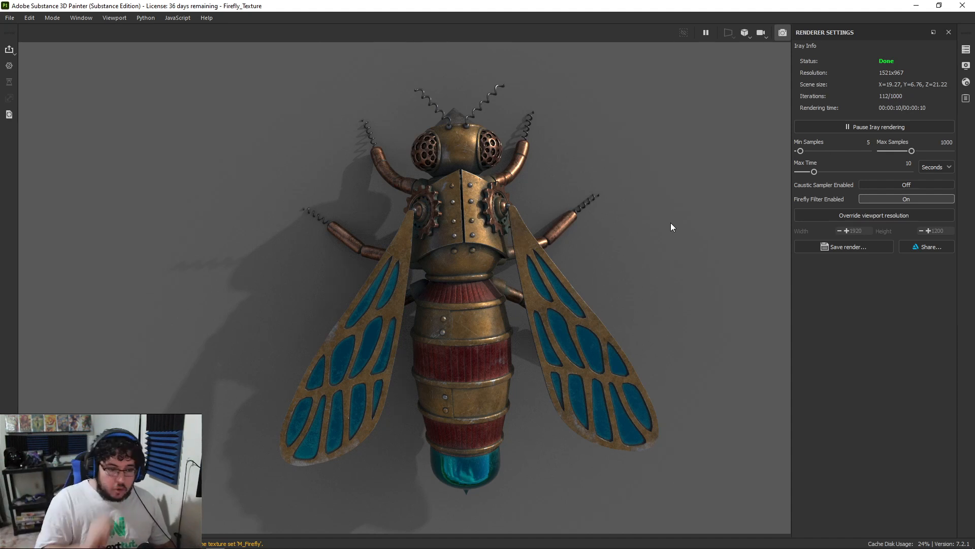
Step: Try the Cave Entry Forest and Canopus Ground environment maps on the render
{"action": "left_click", "coordinate": [966, 81]}
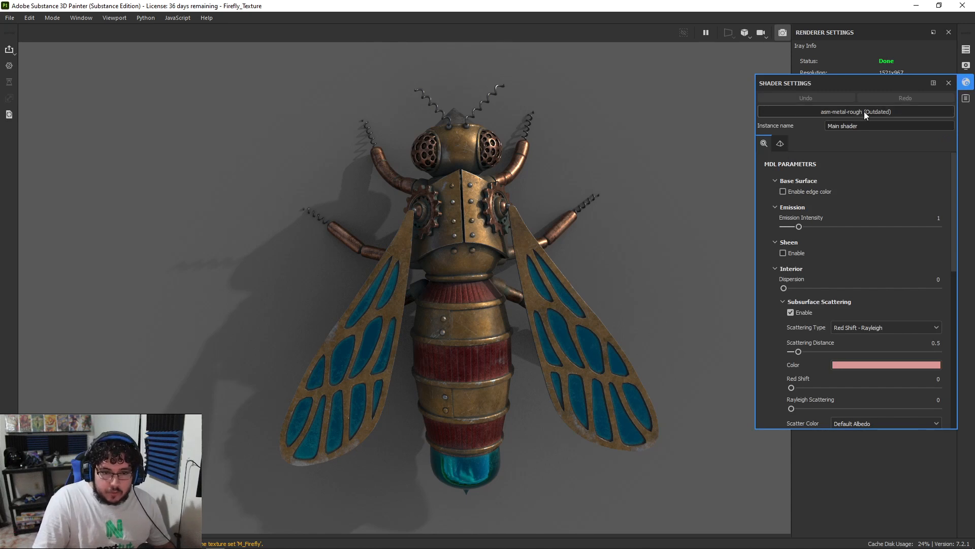
{"action": "left_click", "coordinate": [966, 66]}
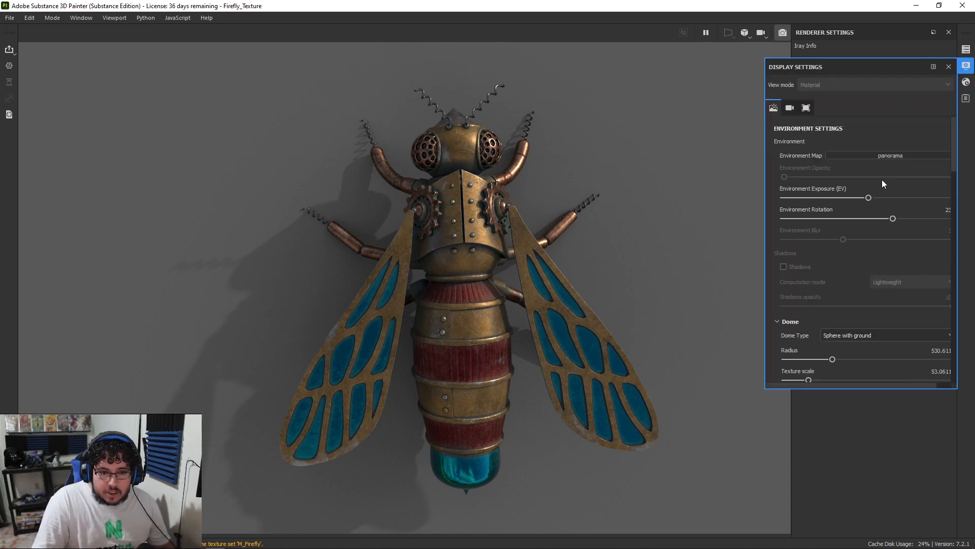
{"action": "left_click", "coordinate": [882, 154]}
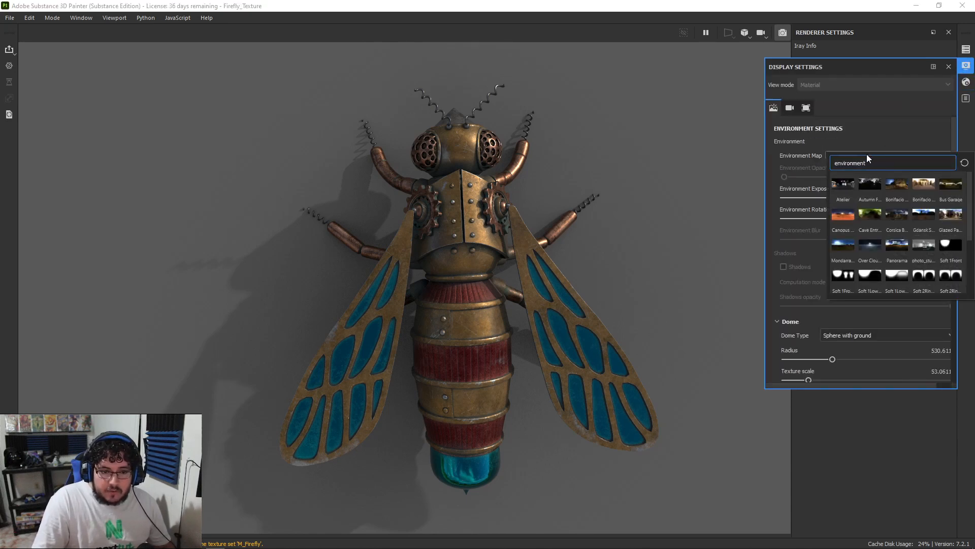
{"action": "left_click", "coordinate": [875, 214]}
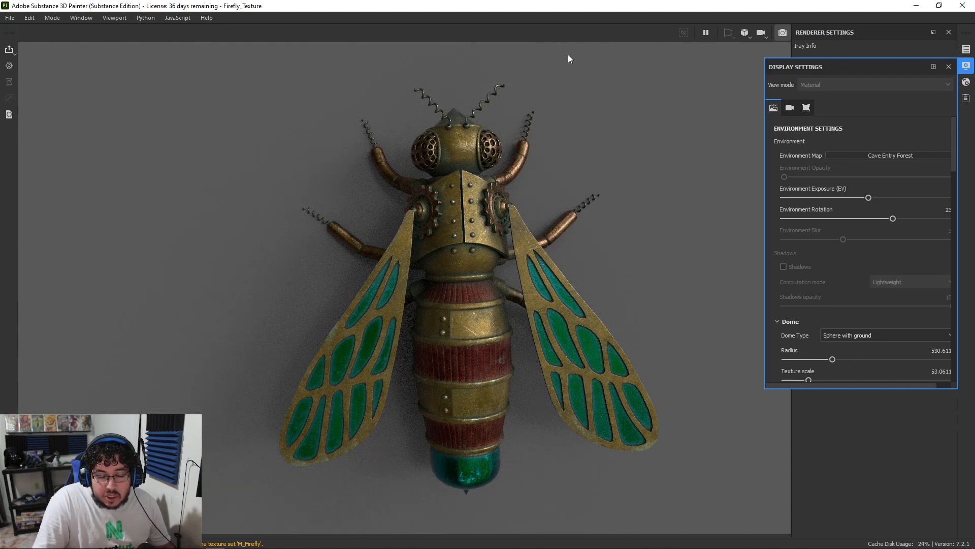
{"action": "left_click", "coordinate": [894, 155]}
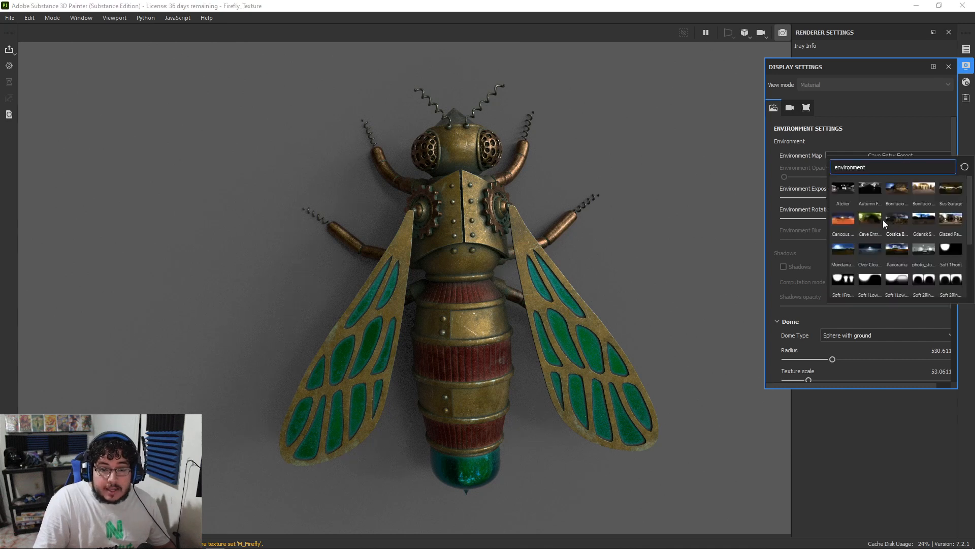
{"action": "left_click", "coordinate": [844, 220]}
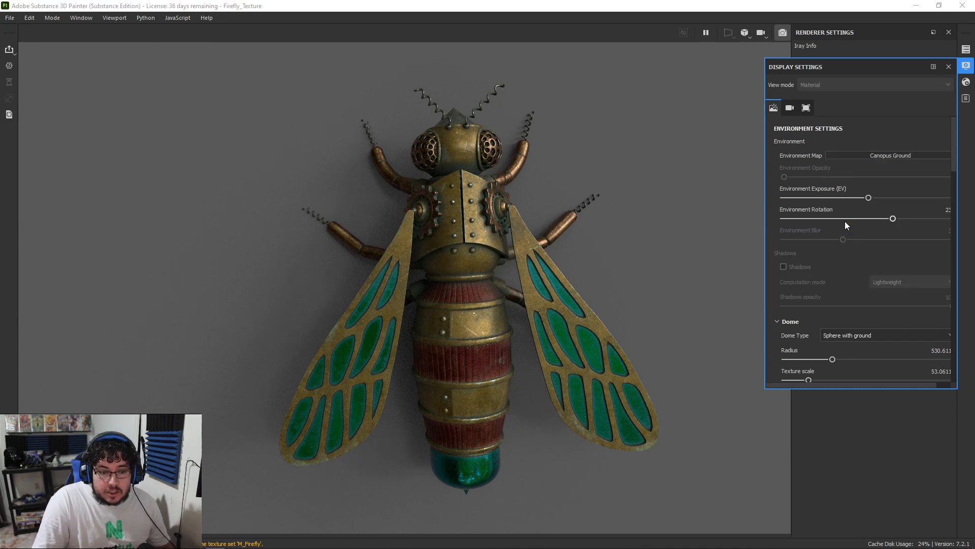
Step: Set the environment map to Corsica Beach and slightly lower the environment exposure
{"action": "left_click", "coordinate": [895, 155]}
{"action": "left_click", "coordinate": [896, 218]}
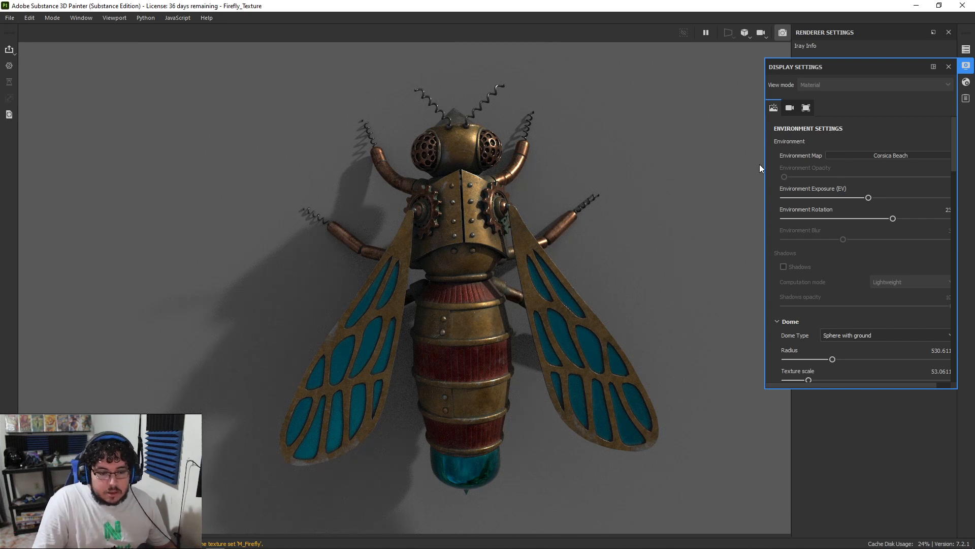
{"action": "mouse_move", "coordinate": [870, 196]}
{"action": "left_mouse_down"}
{"action": "mouse_move", "coordinate": [880, 196]}
{"action": "mouse_move", "coordinate": [838, 200]}
{"action": "mouse_move", "coordinate": [869, 198]}
{"action": "left_mouse_up"}
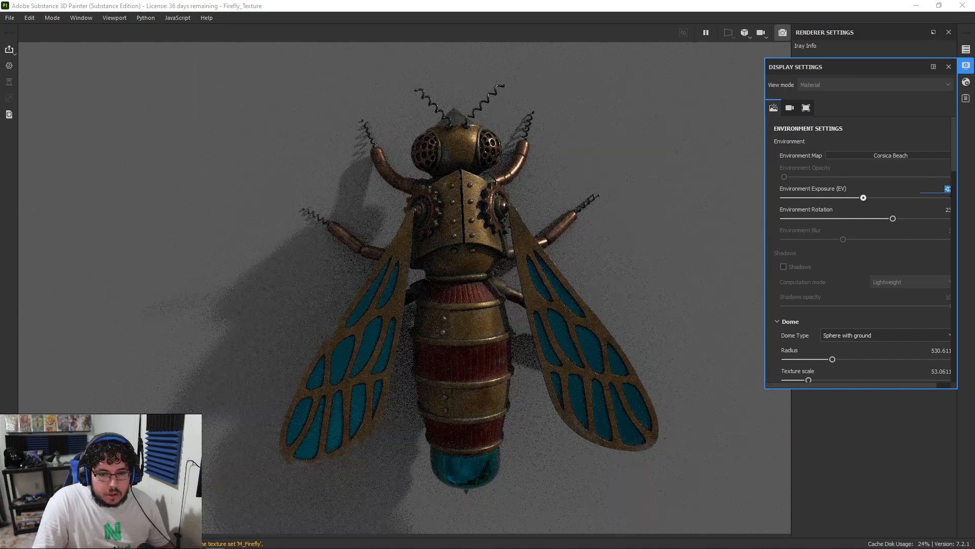
Step: Activate the camera's post effects with Glare enabled, setting its luminance to about 9.67 and its threshold to about 0.89
{"action": "scroll", "coordinate": [838, 284], "scroll_direction": "down", "scroll_amount": 10}
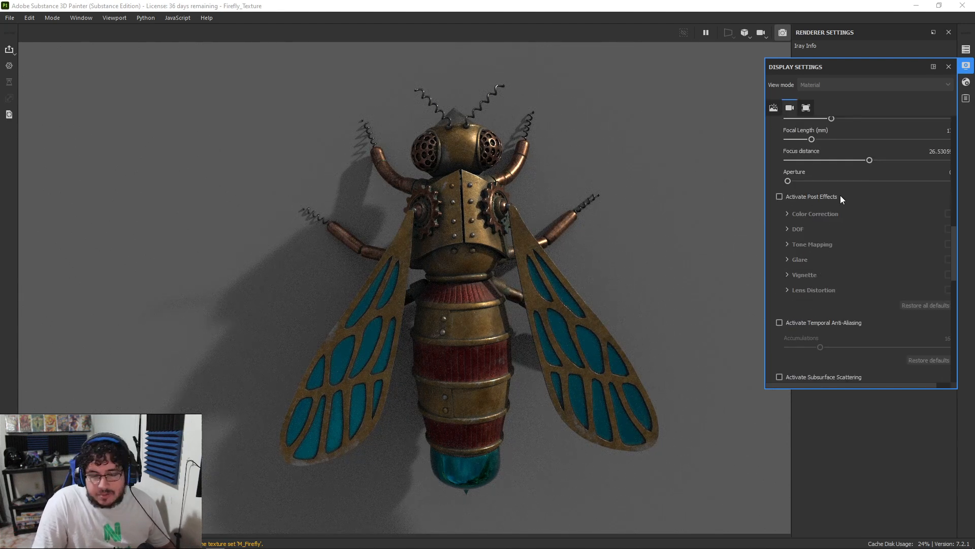
{"action": "left_click", "coordinate": [781, 199]}
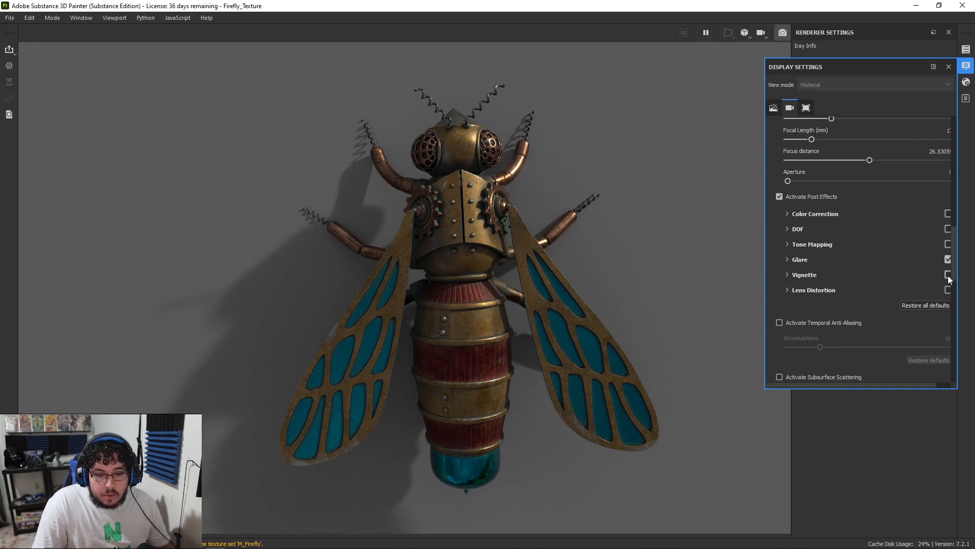
{"action": "left_click", "coordinate": [792, 260]}
{"action": "left_click_drag", "start_coordinate": [845, 283], "coordinate": [963, 278]}
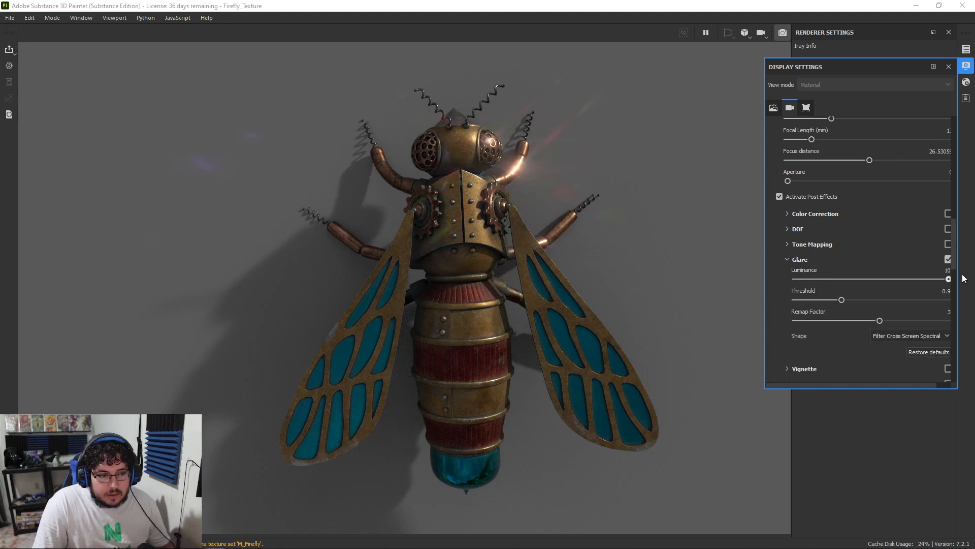
{"action": "left_click", "coordinate": [945, 278]}
{"action": "mouse_move", "coordinate": [840, 298]}
{"action": "left_mouse_down"}
{"action": "mouse_move", "coordinate": [886, 294]}
{"action": "mouse_move", "coordinate": [824, 292]}
{"action": "mouse_move", "coordinate": [841, 292]}
{"action": "left_mouse_up"}
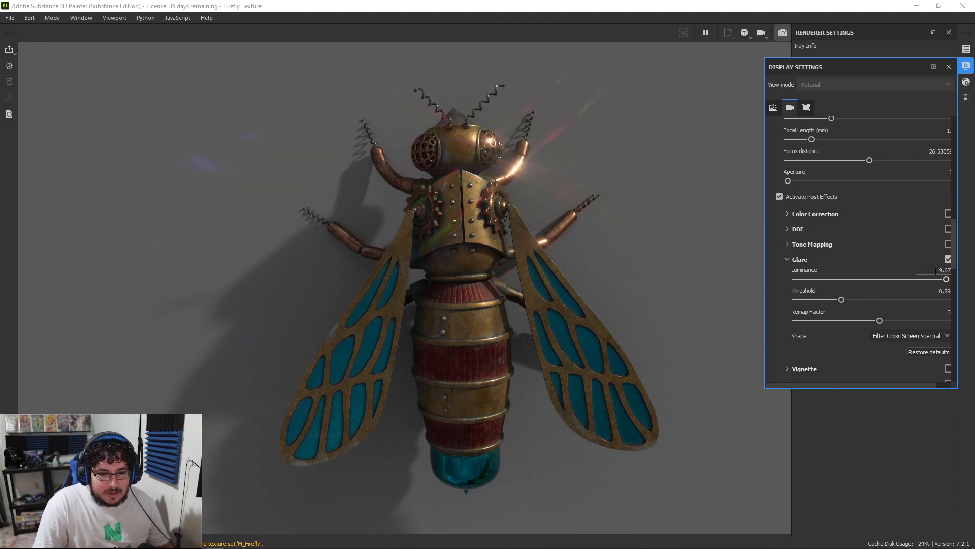
Step: Enable the Vignette effect with its strength at 0 and close the display settings
{"action": "scroll", "coordinate": [842, 292], "scroll_direction": "down", "scroll_amount": 1}
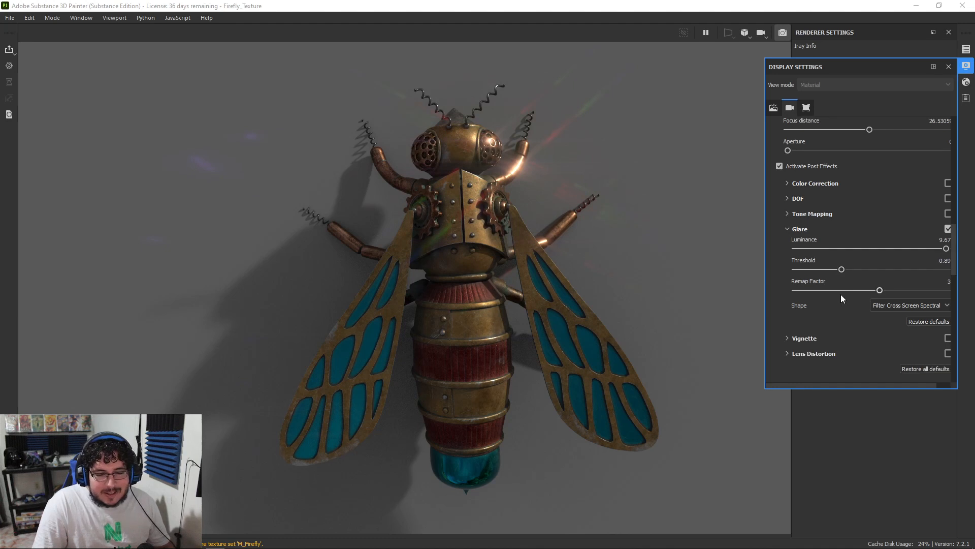
{"action": "left_click", "coordinate": [947, 337]}
{"action": "left_click", "coordinate": [790, 338]}
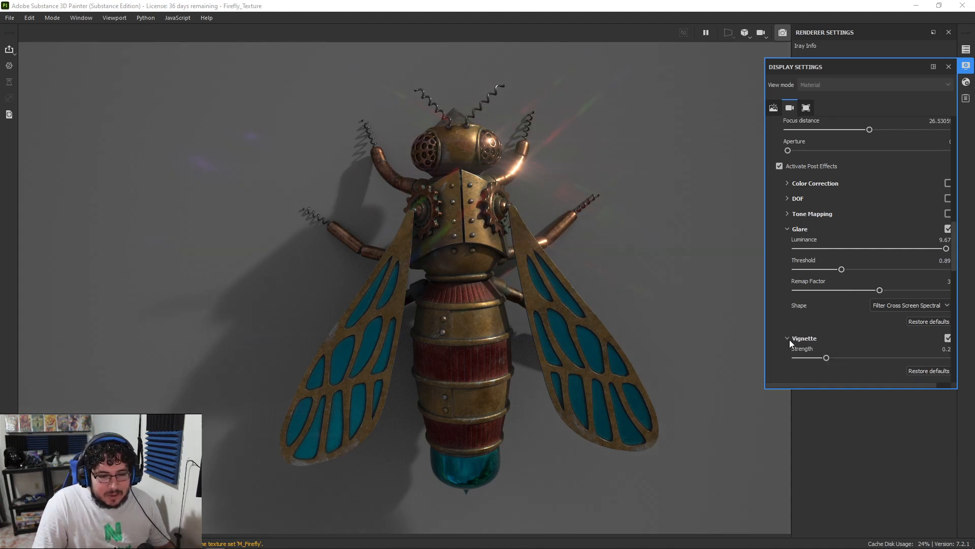
{"action": "left_click_drag", "start_coordinate": [828, 357], "coordinate": [789, 352]}
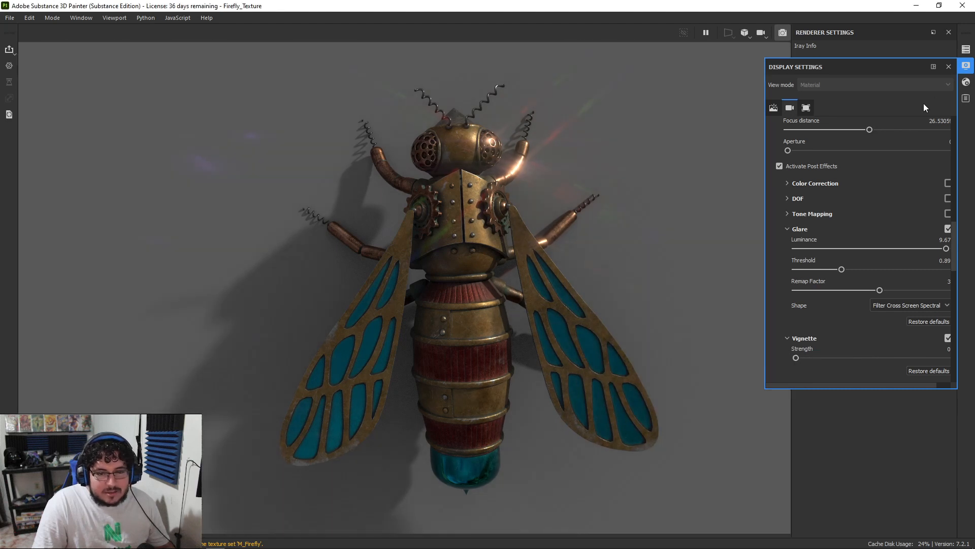
{"action": "left_click", "coordinate": [947, 67]}
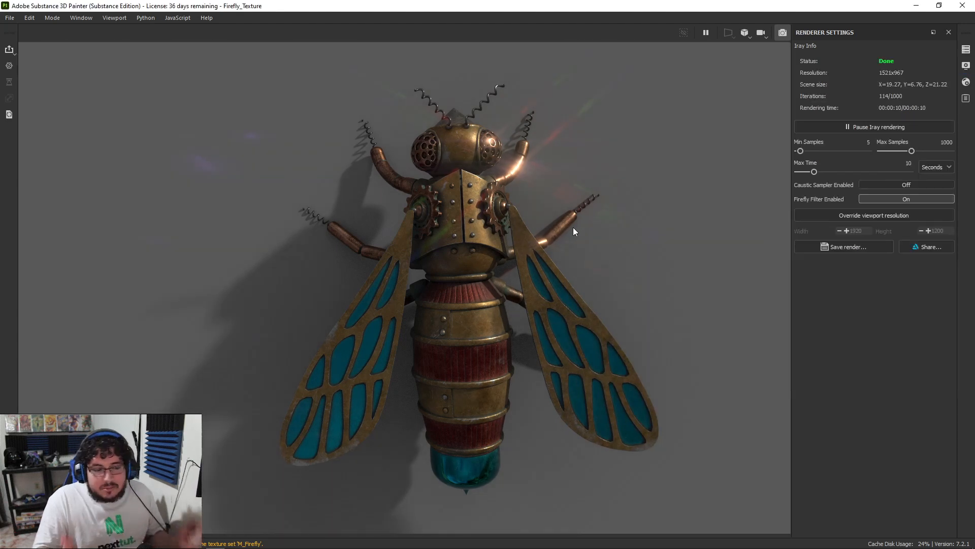